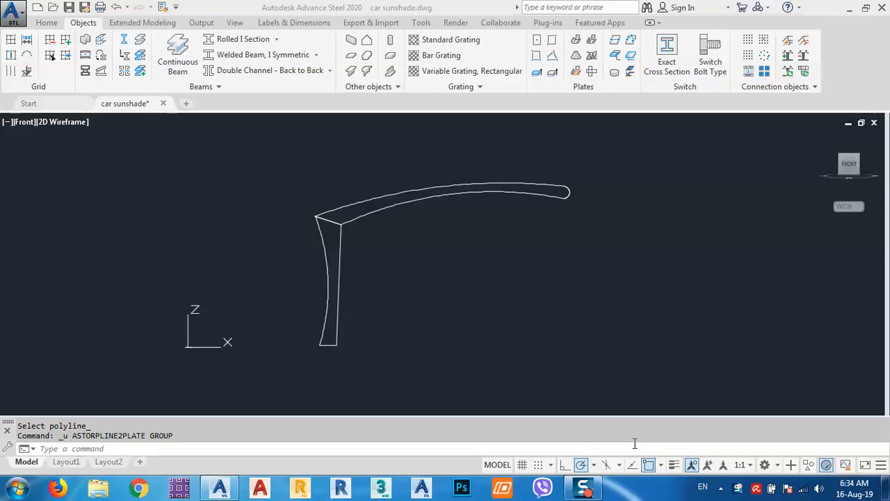
Step: Check that the curved arm and the post are separate closed polylines by selecting each outline
left_click(378, 201)
left_click(341, 258)
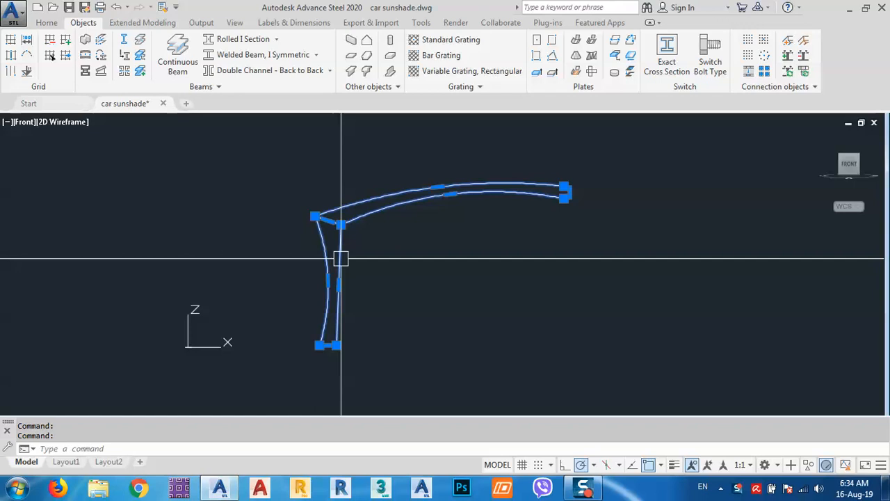
key("Escape")
left_click(381, 206)
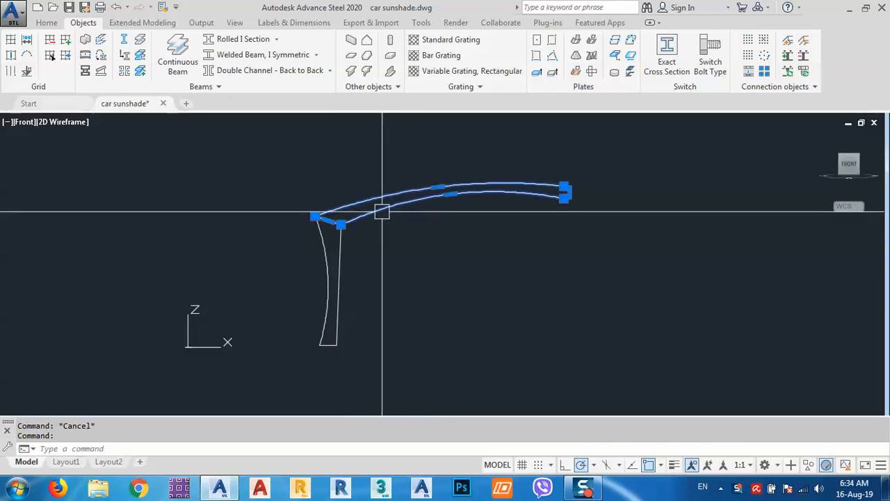
scroll(383, 210, "up", 4)
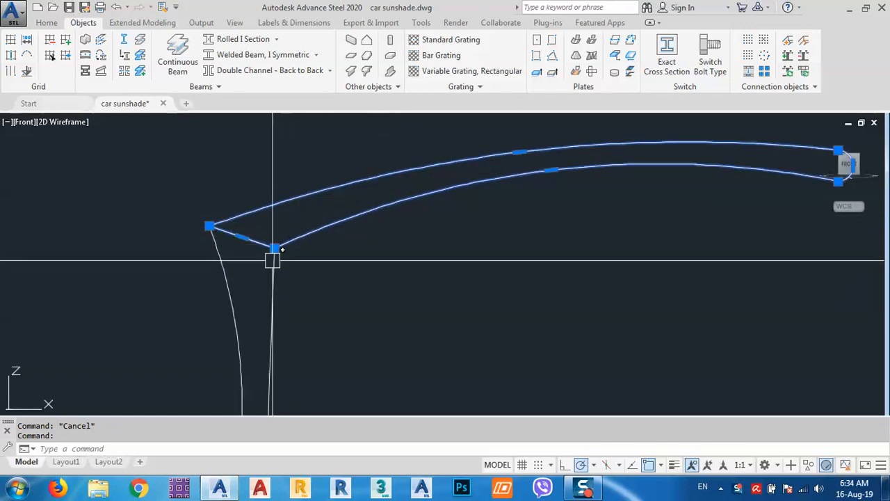
scroll(249, 252, "down", 2)
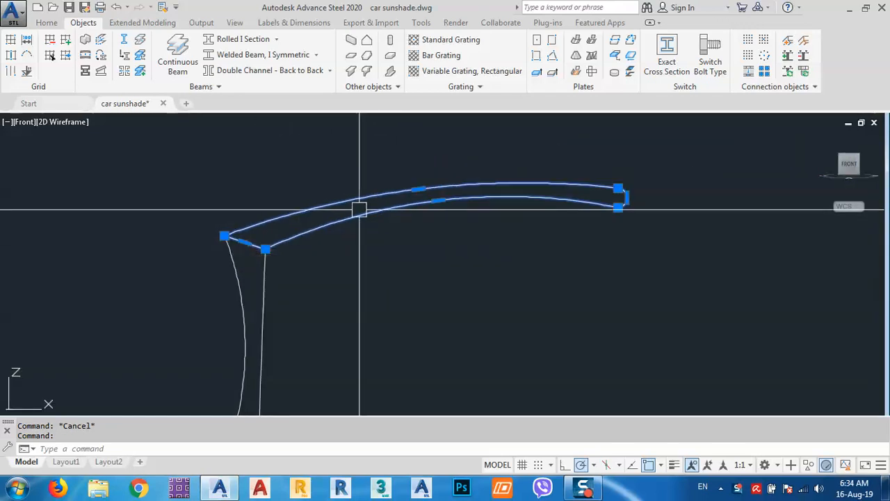
key("Escape")
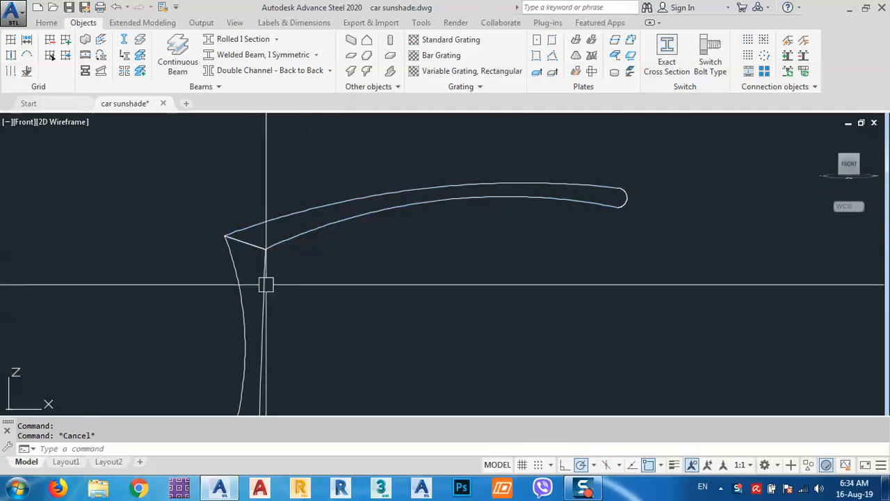
left_click(266, 284)
key("Escape")
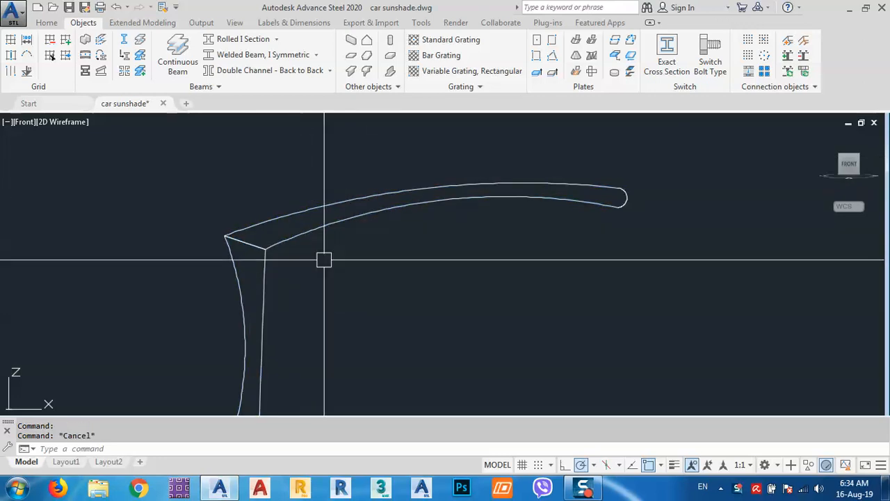
Step: Switch the model view to SE Isometric
middle_click_drag(352, 273, 362, 227)
middle_click_drag(414, 192, 404, 223)
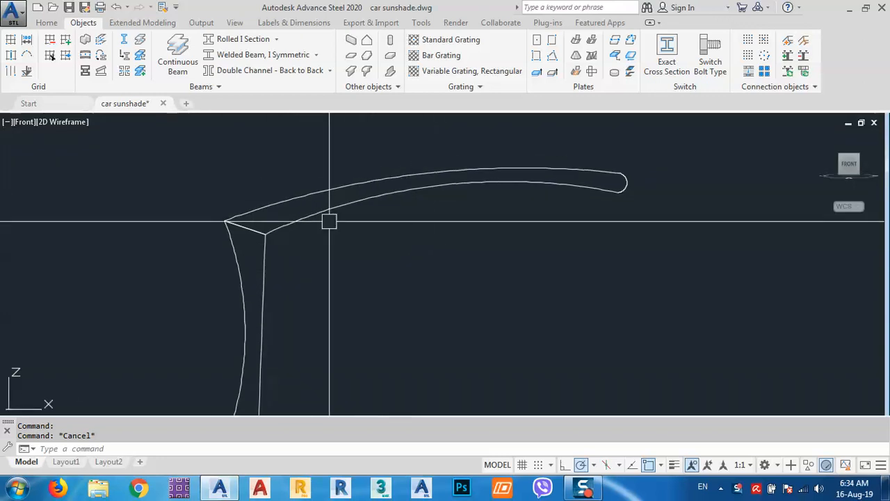
left_click(860, 162)
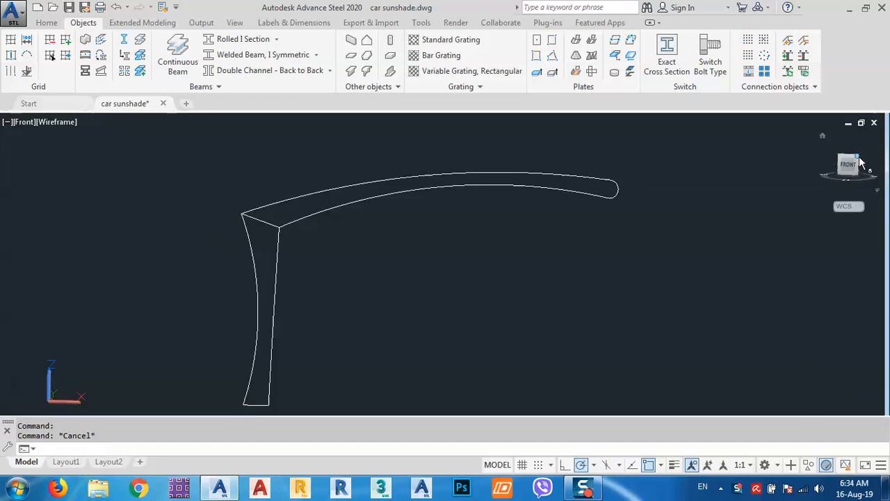
Step: Try moving the curved arm outline away from the post with two freehand moves
left_click(511, 202)
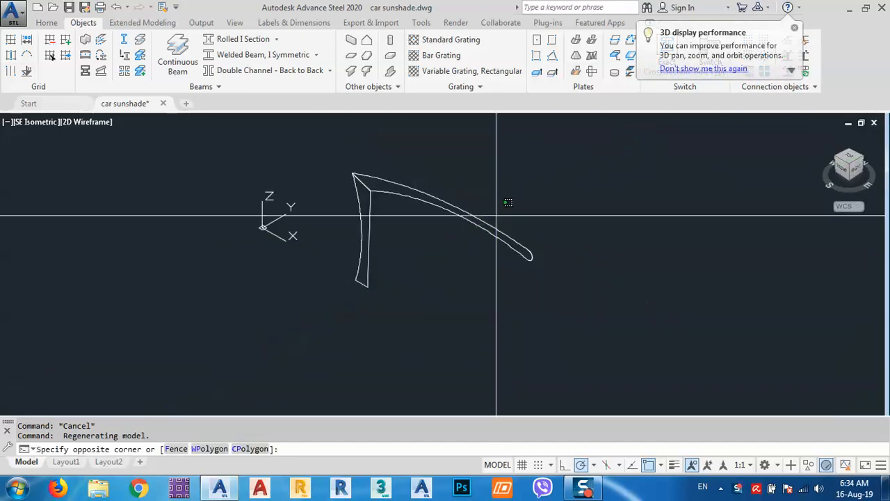
type("m")
key("Return")
left_click(485, 283)
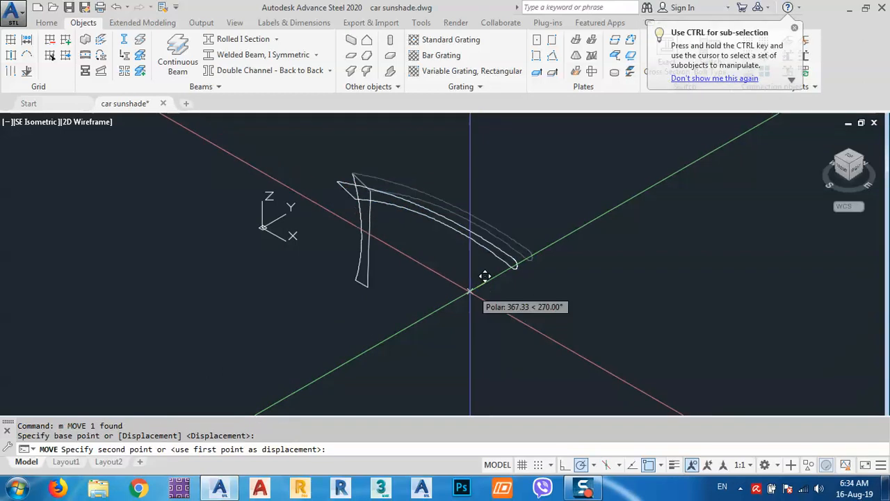
left_click(468, 294)
left_click(475, 249)
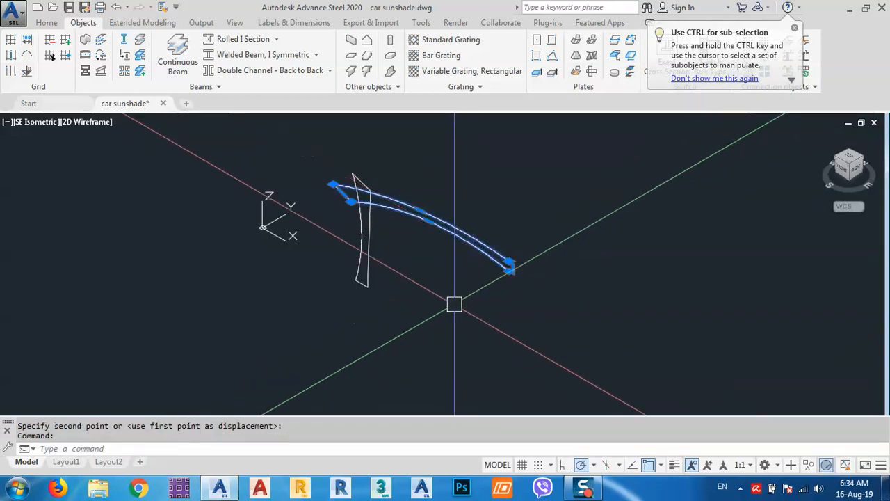
type("m")
key("Return")
left_click(453, 303)
left_click(502, 295)
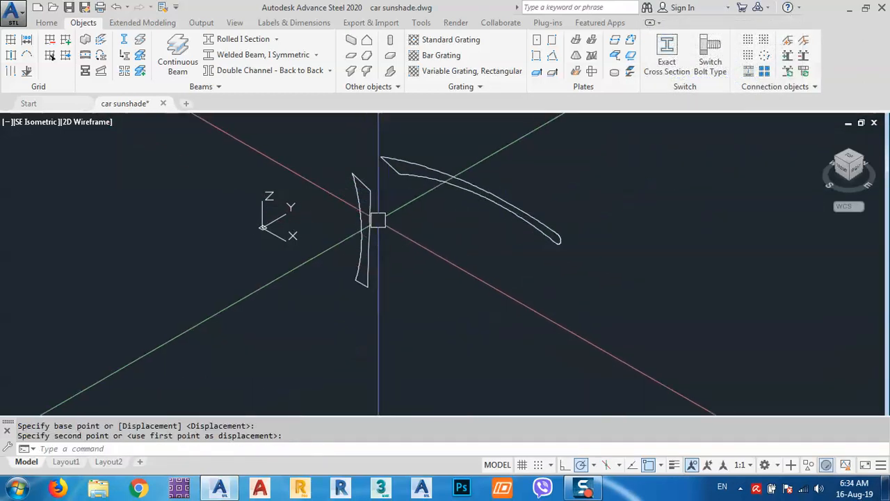
Step: Undo both moves of the curved arm outline
key("ctrl+z")
key("ctrl+z")
key("ctrl+z")
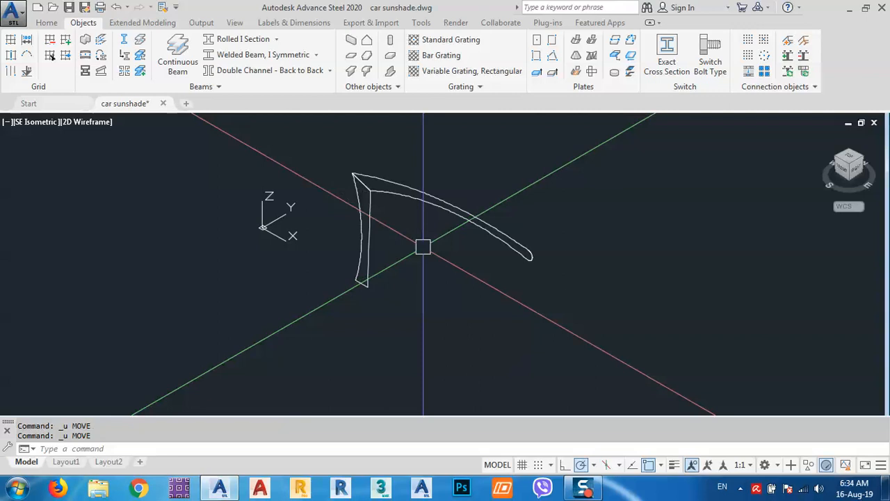
middle_click_drag(452, 258, 436, 286)
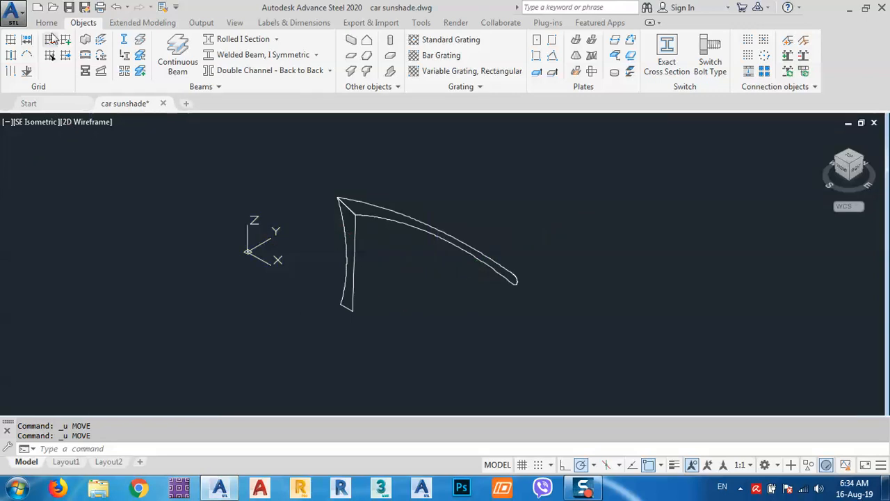
left_click(46, 22)
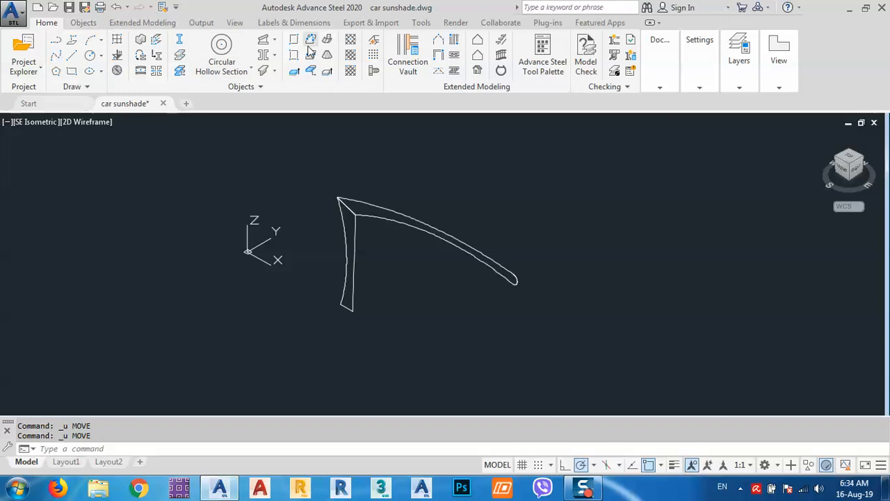
left_click(84, 23)
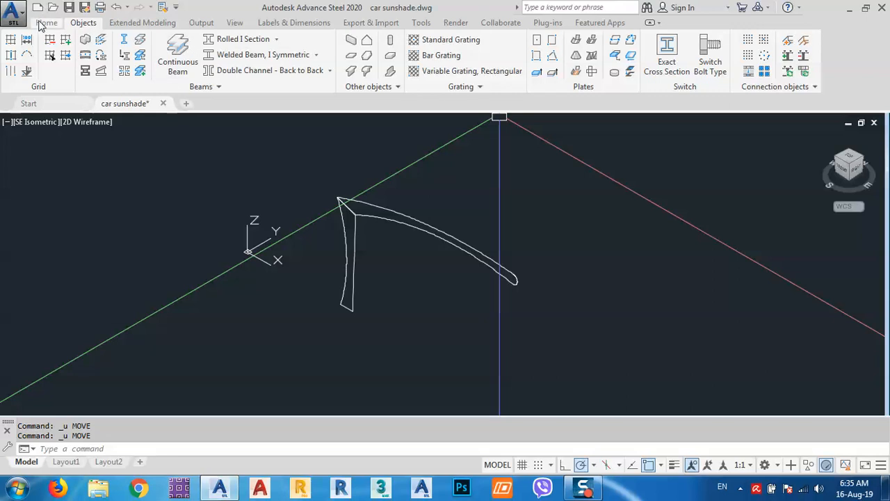
left_click(43, 23)
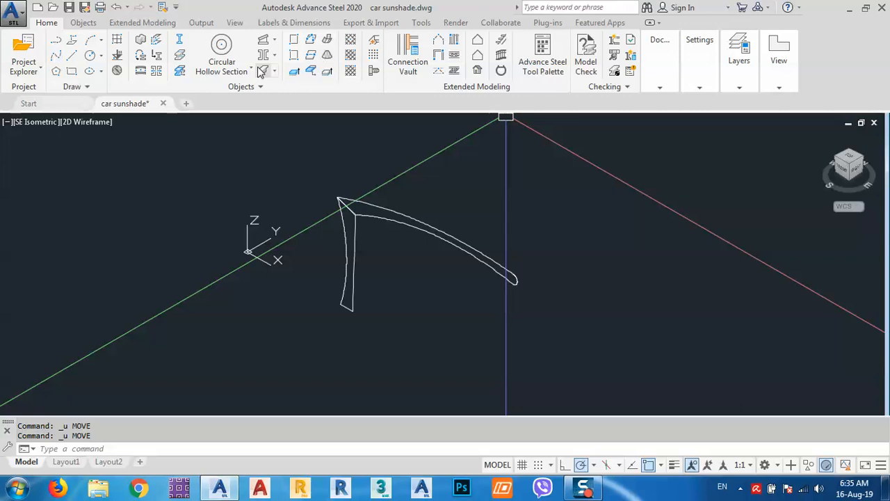
left_click(91, 23)
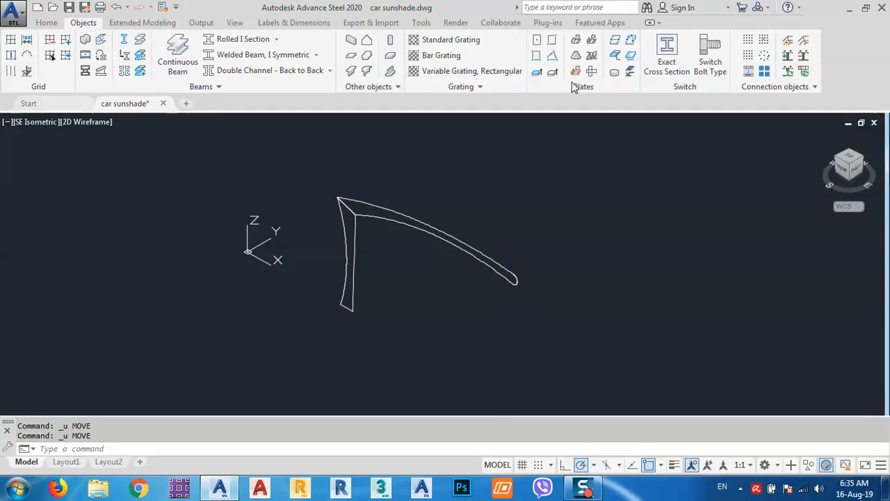
Step: Create a steel plate from the closed polyline of the curved arm
left_click(536, 73)
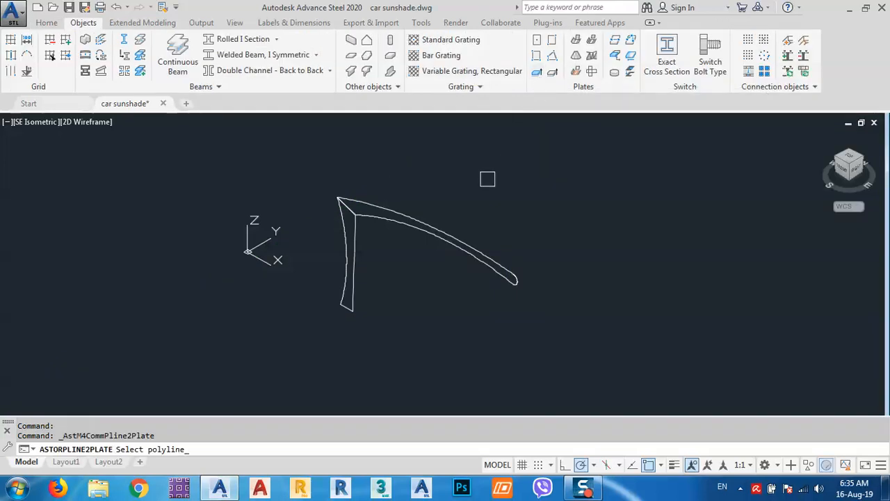
scroll(422, 229, "up", 3)
left_click(409, 226)
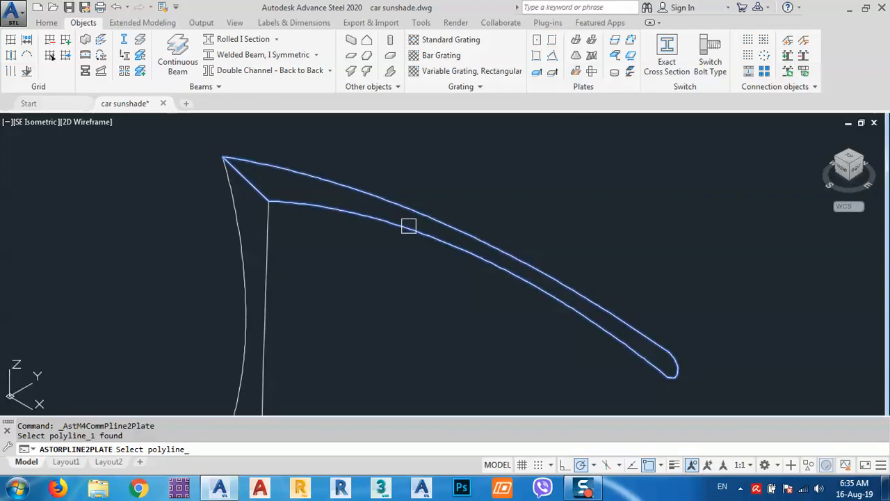
key("Return")
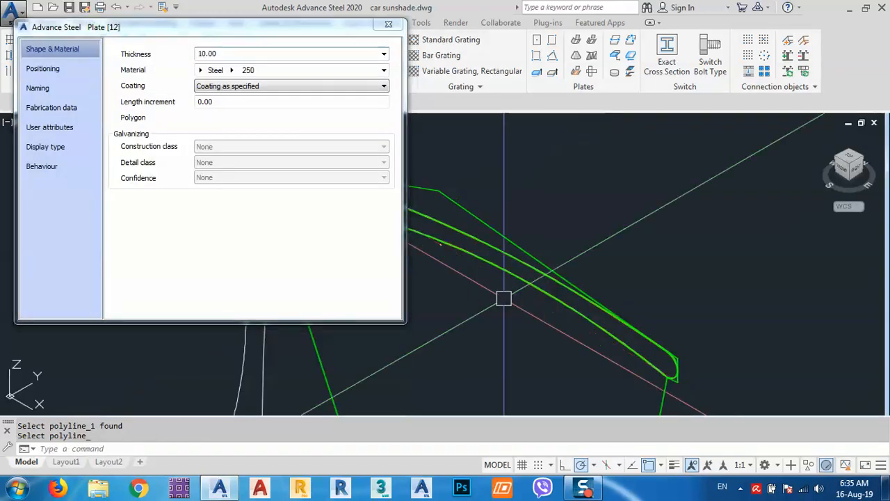
scroll(678, 217, "down", 3)
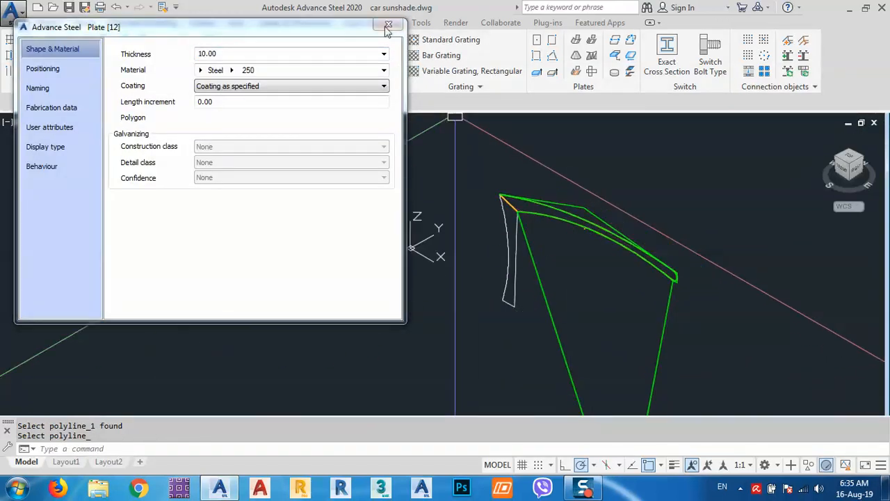
Step: Set the arm plate's material to steel grade S235 and close its properties
left_click(232, 71)
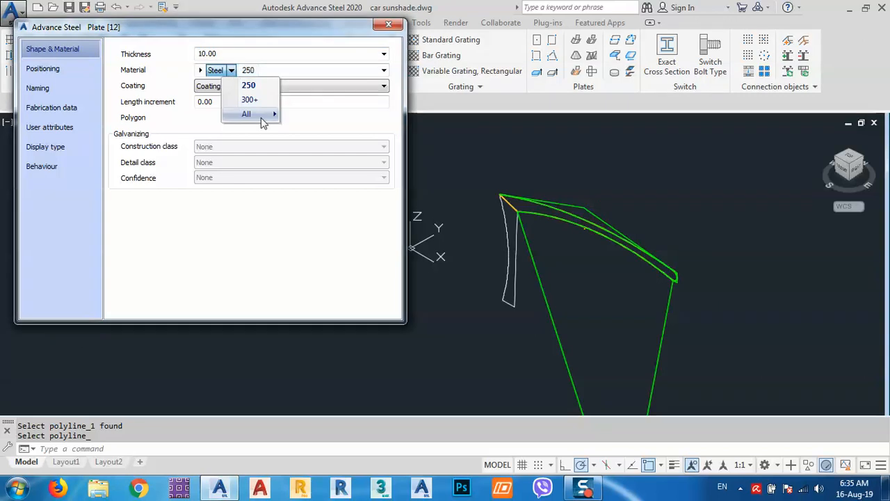
mouse_move(264, 122)
scroll(363, 229, "down", 9)
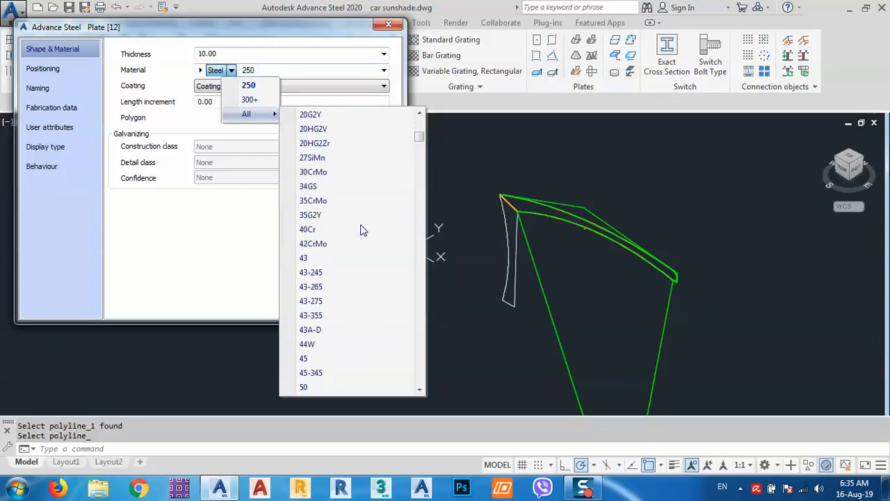
scroll(361, 231, "down", 18)
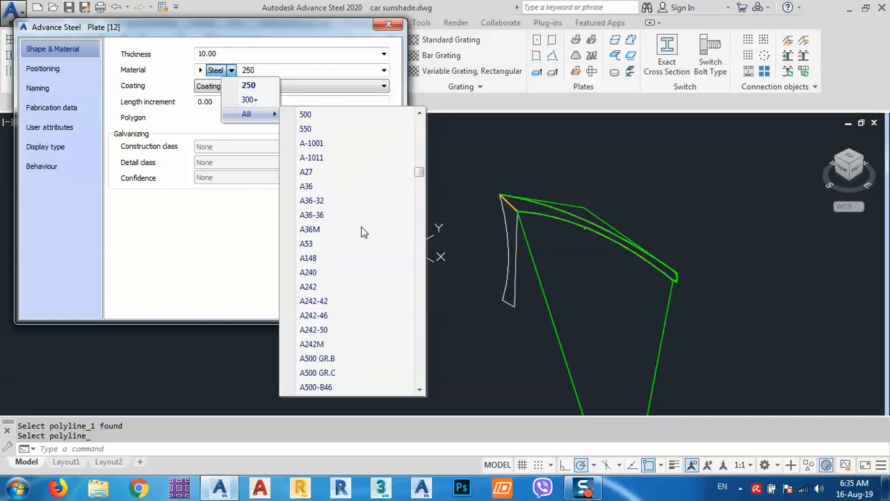
scroll(362, 231, "down", 18)
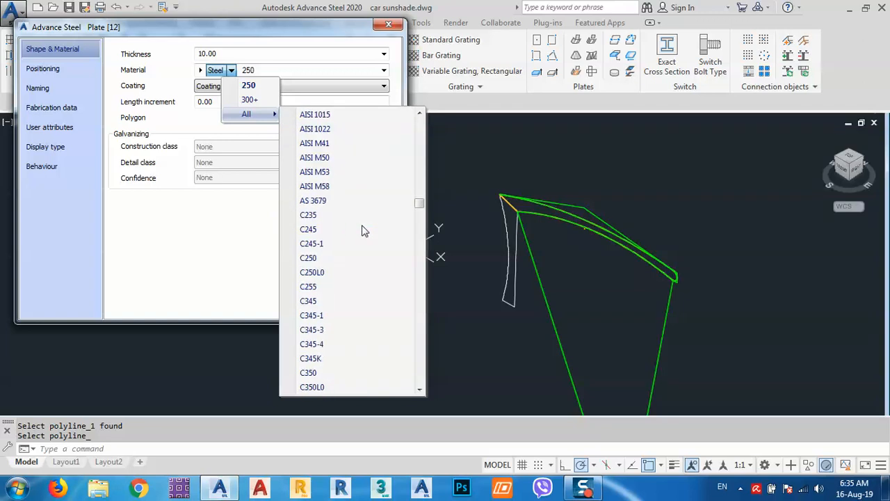
scroll(362, 231, "down", 18)
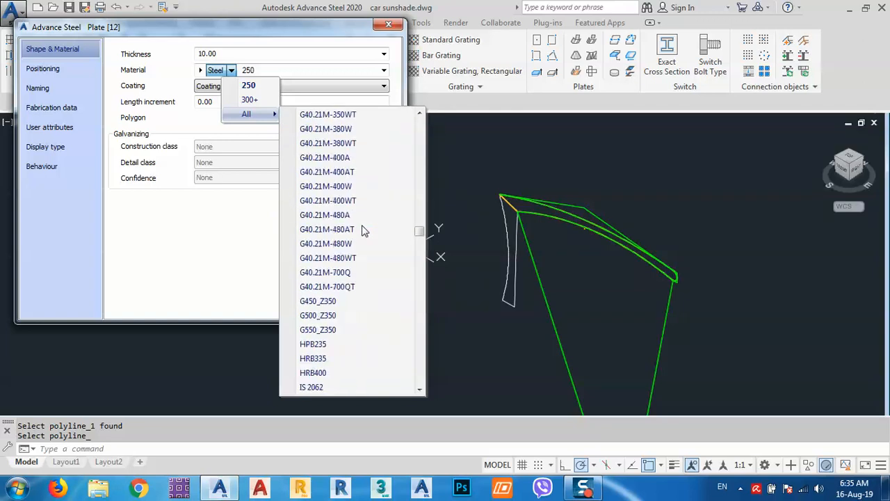
scroll(362, 231, "down", 18)
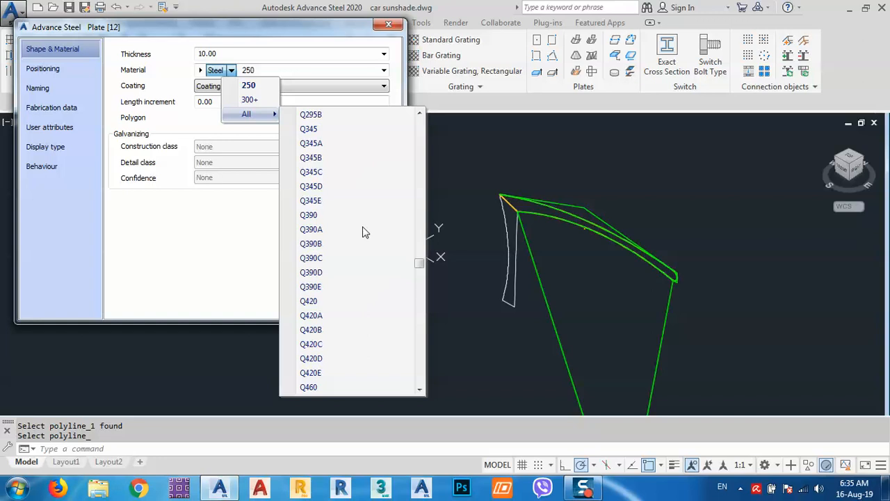
scroll(363, 228, "down", 15)
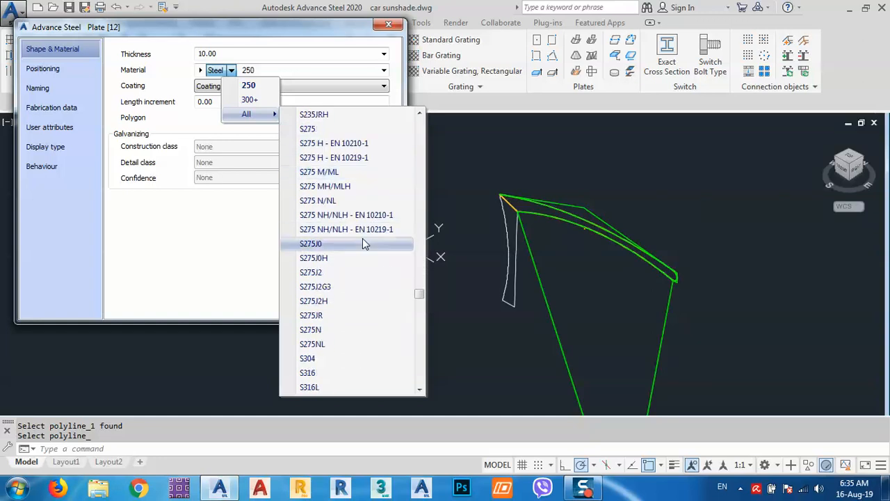
scroll(358, 244, "down", 3)
scroll(322, 271, "up", 3)
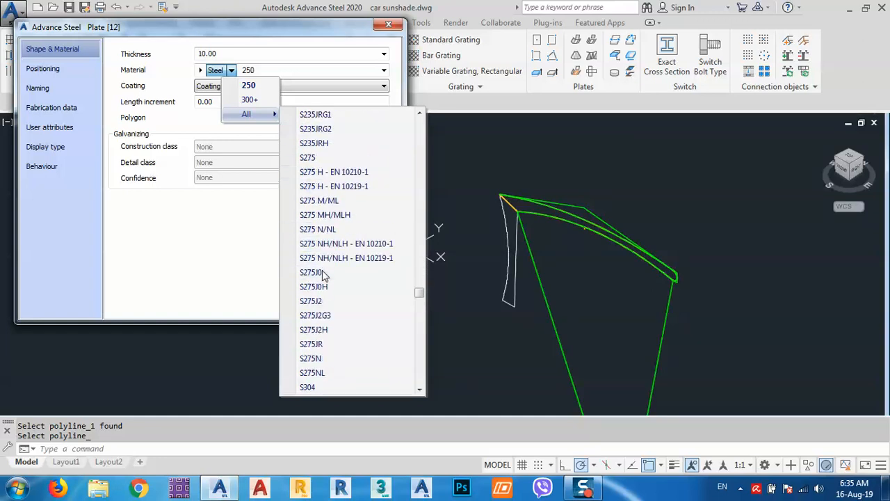
scroll(322, 267, "up", 4)
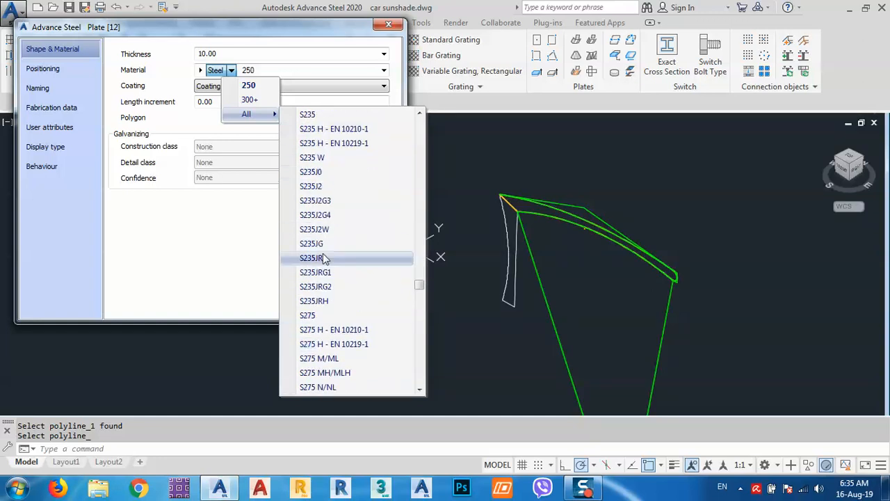
scroll(325, 173, "up", 1)
left_click(309, 144)
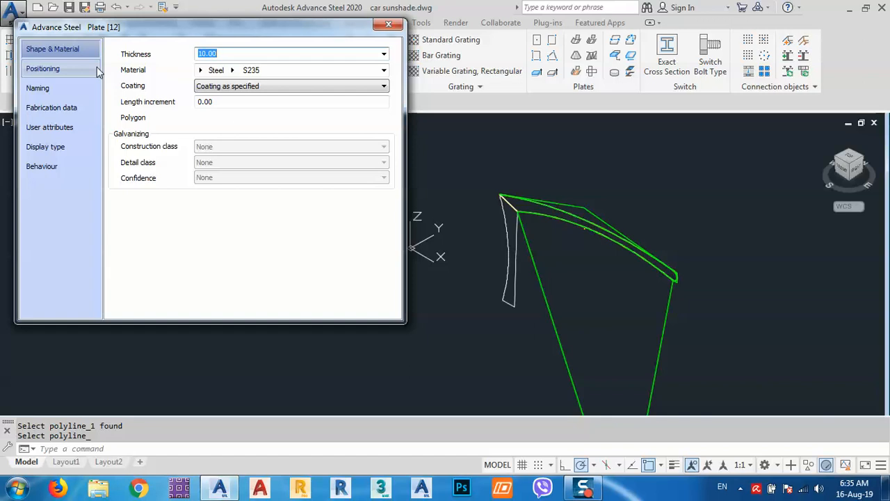
left_click(388, 26)
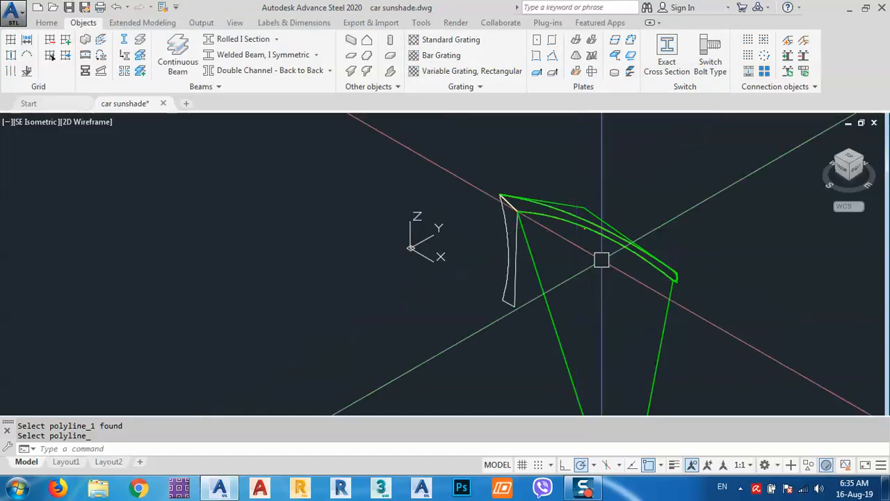
Step: Change the visual style to Conceptual to show the arm plate as a shaded solid
middle_click_drag(600, 258, 510, 289)
left_click(86, 124)
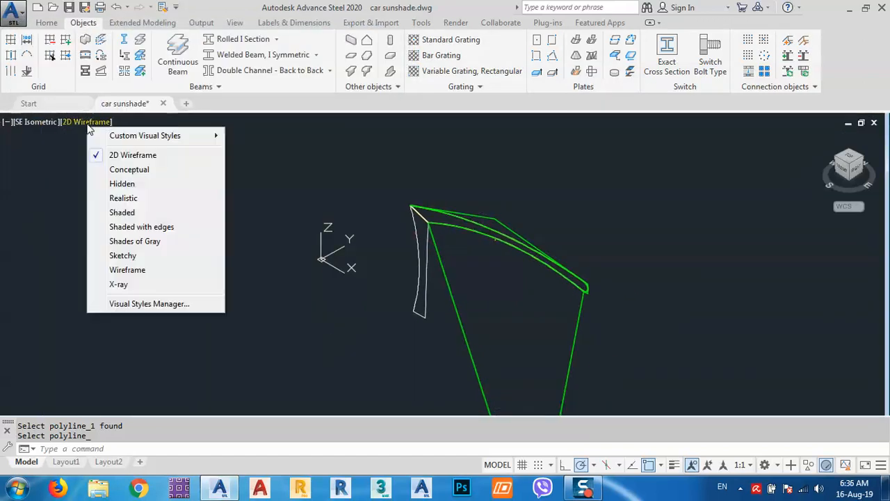
left_click(150, 168)
scroll(459, 227, "up", 5)
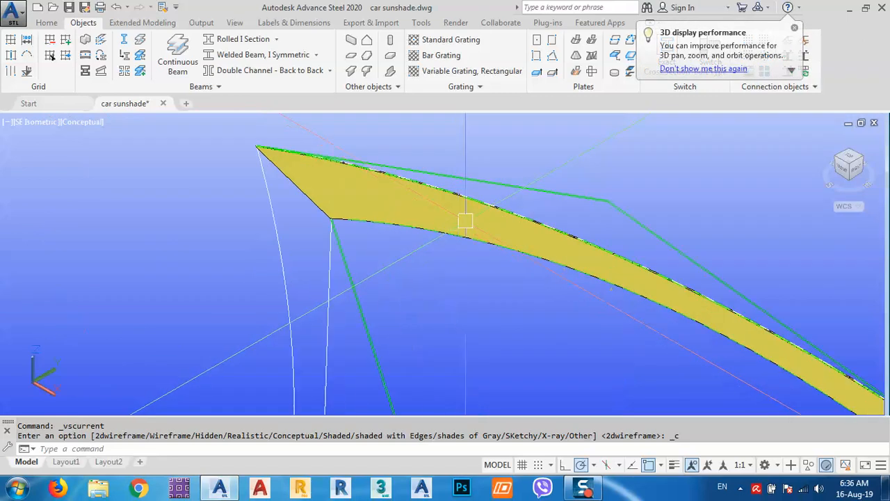
Step: Examine the shaded arm plate along its length, including its rounded tip, edge thickness and the green construction lines around it
scroll(598, 368, "down", 4)
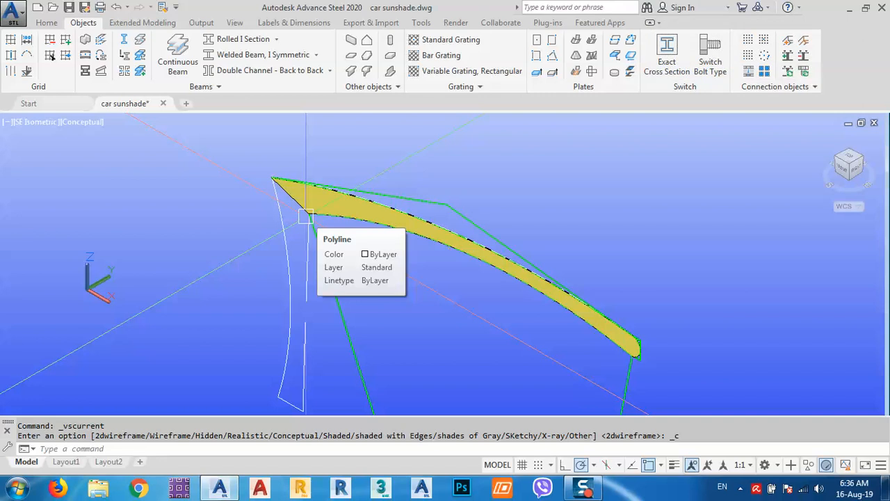
scroll(306, 217, "down", 6)
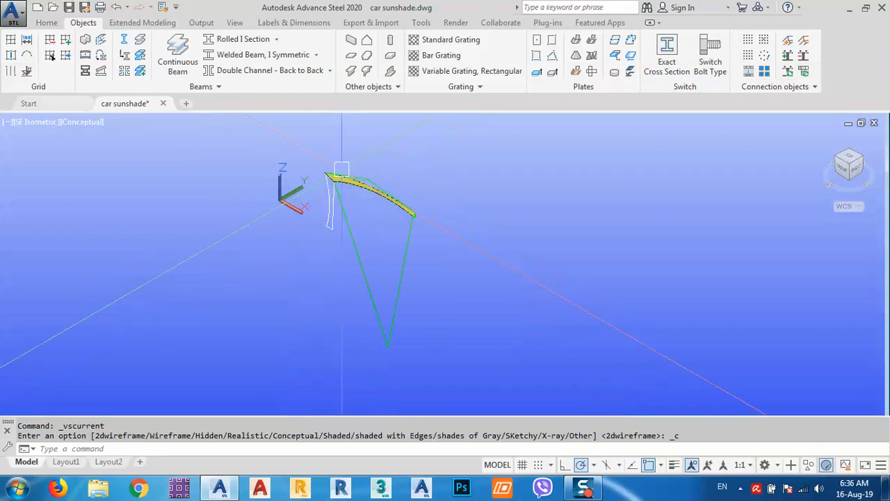
scroll(391, 298, "up", 6)
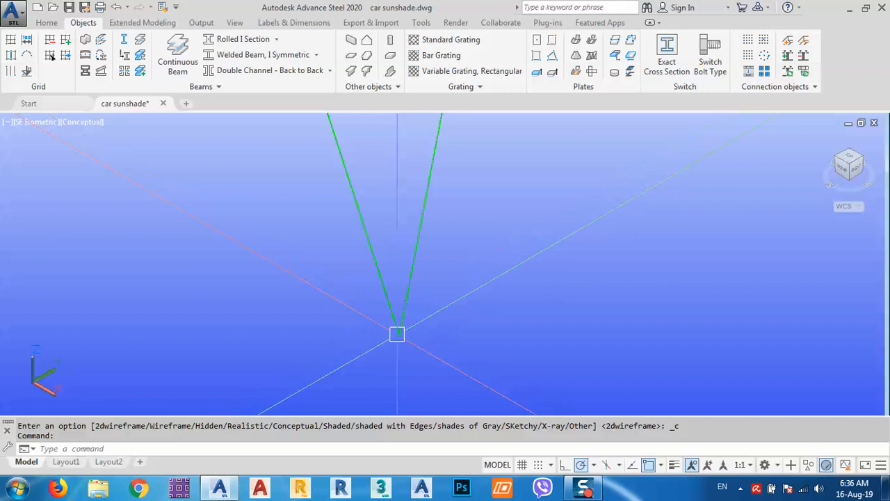
scroll(416, 378, "down", 4)
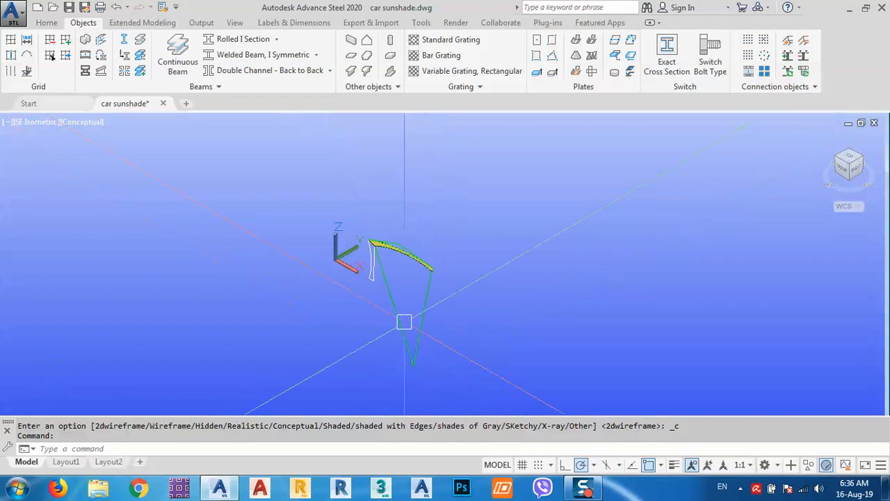
scroll(399, 255, "up", 4)
scroll(372, 251, "up", 5)
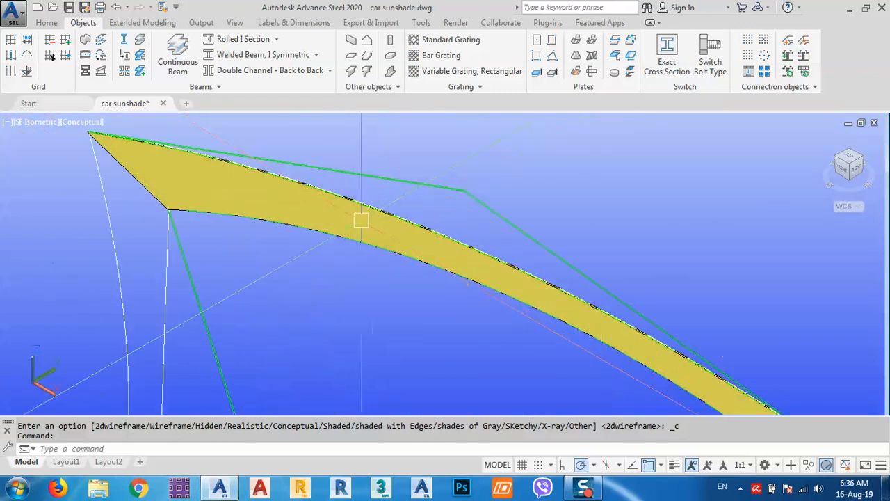
scroll(566, 280, "down", 4)
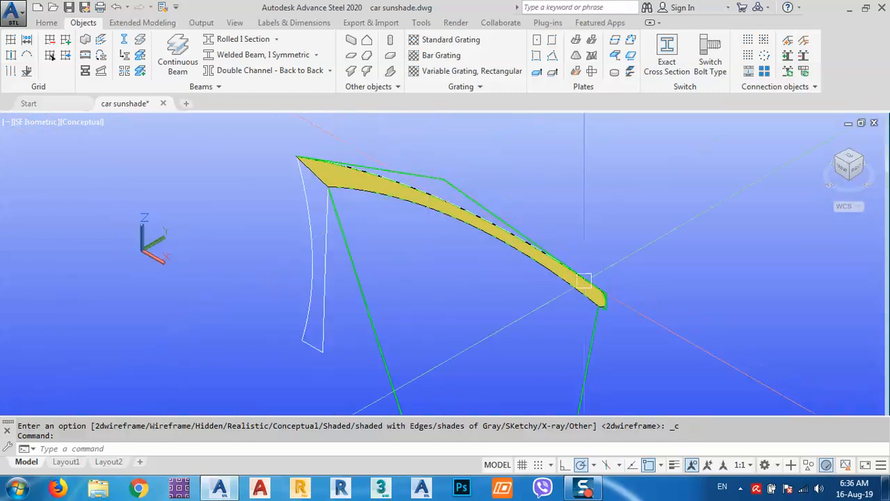
scroll(609, 312, "up", 6)
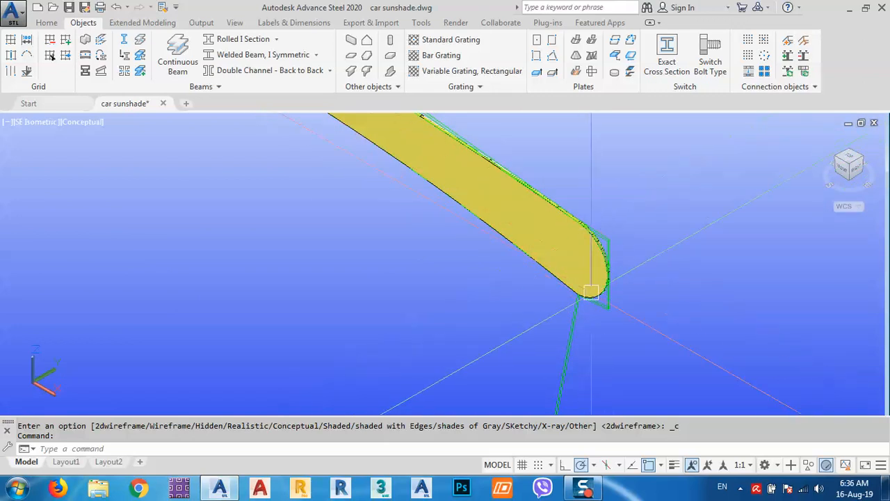
scroll(604, 256, "up", 3)
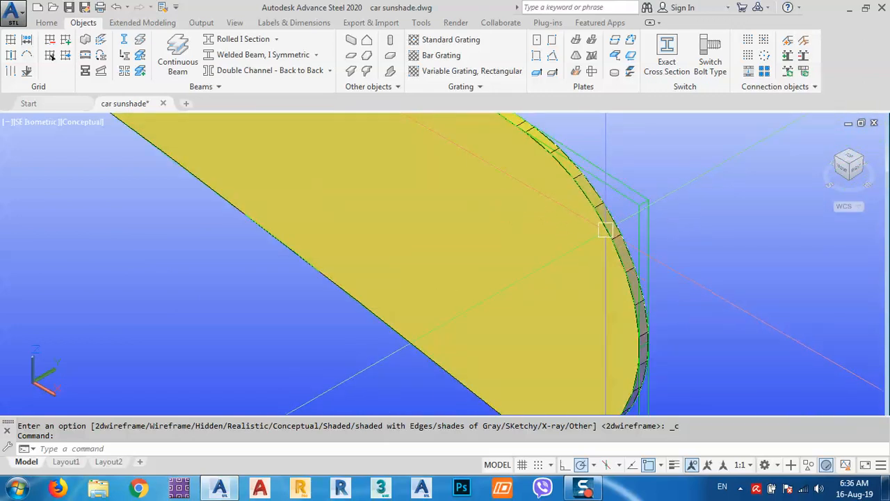
scroll(607, 229, "down", 3)
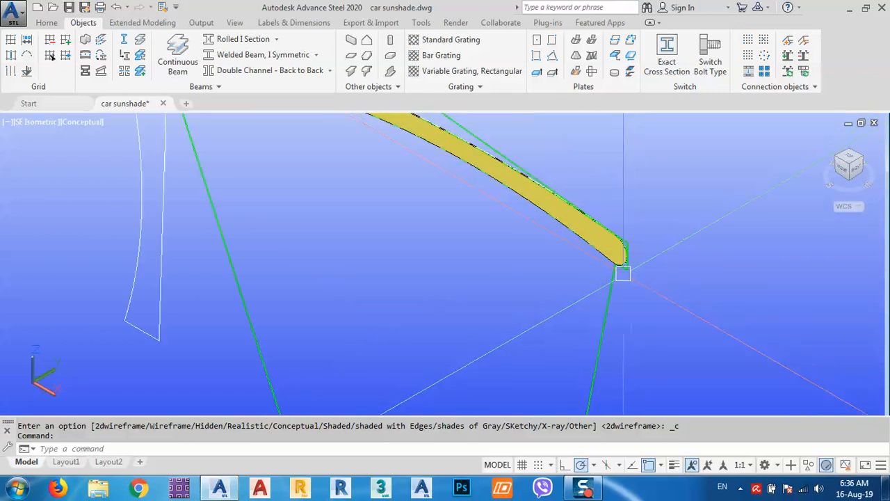
scroll(622, 273, "down", 2)
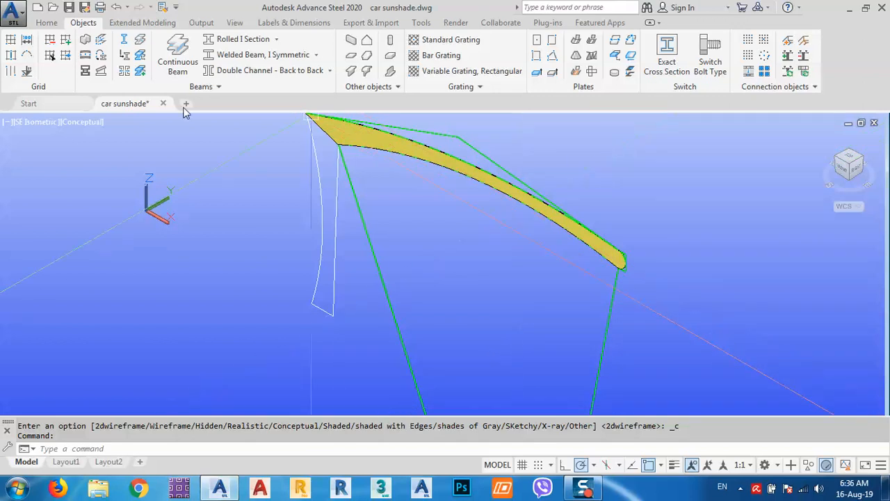
Step: Return to 2D Wireframe and switch the arm plate's display type to Exact with weld preparations and back to Standard
left_click(84, 123)
left_click(117, 153)
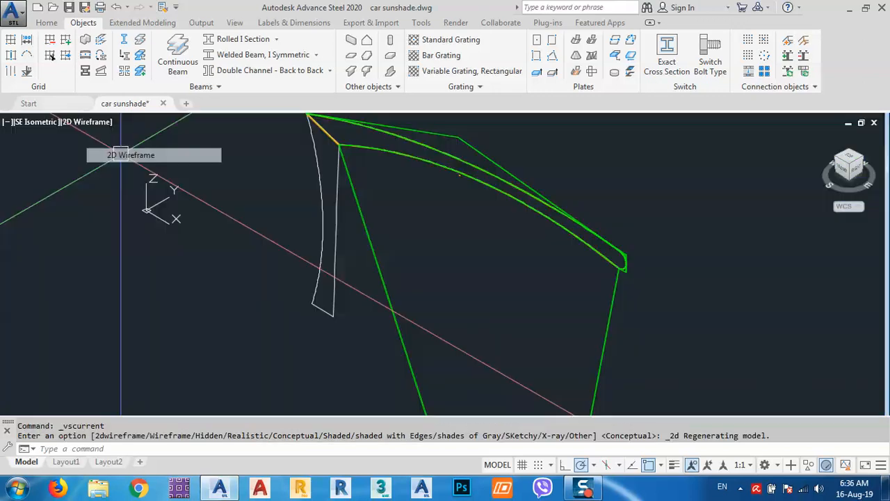
scroll(456, 172, "up", 5)
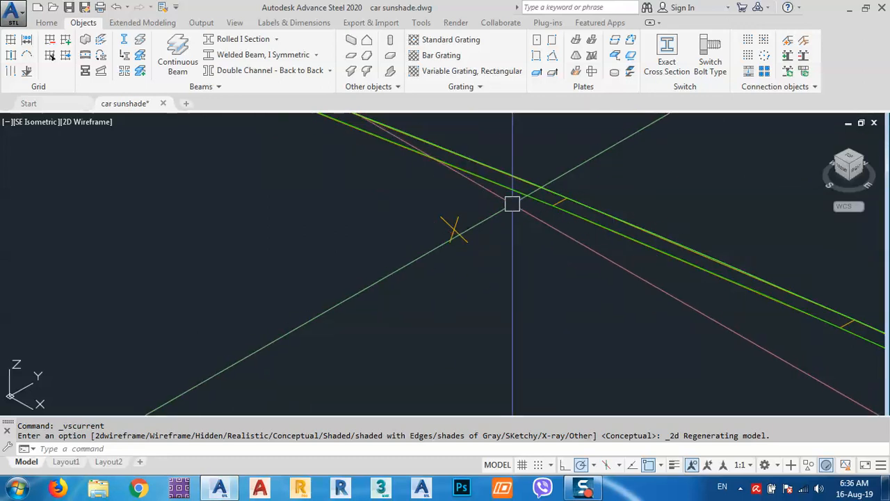
middle_click_drag(512, 210, 475, 221, "shift")
double_click(475, 222)
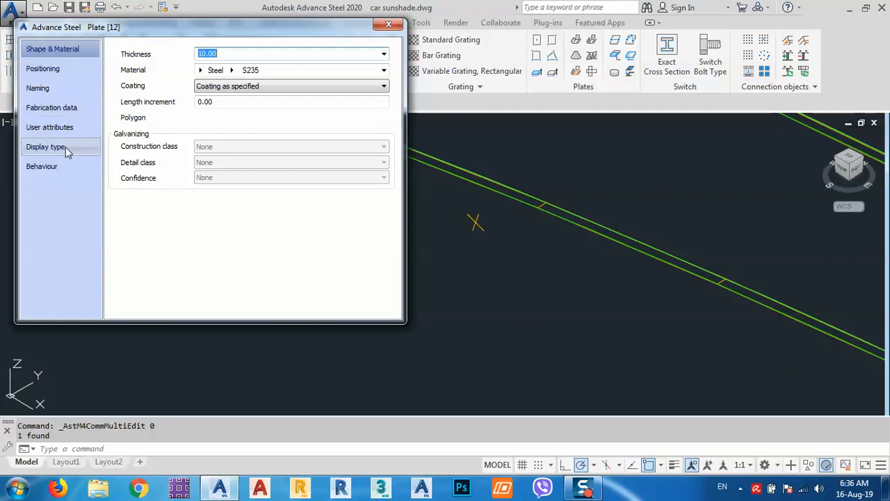
left_click(87, 143)
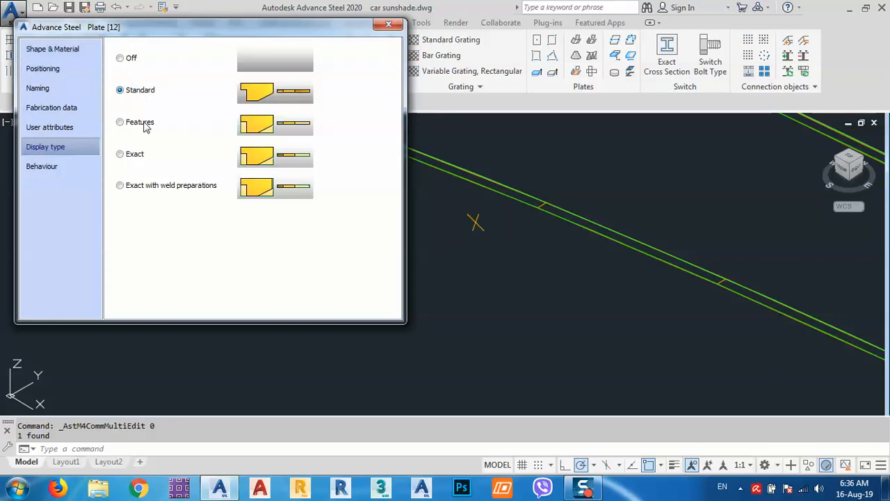
left_click(139, 188)
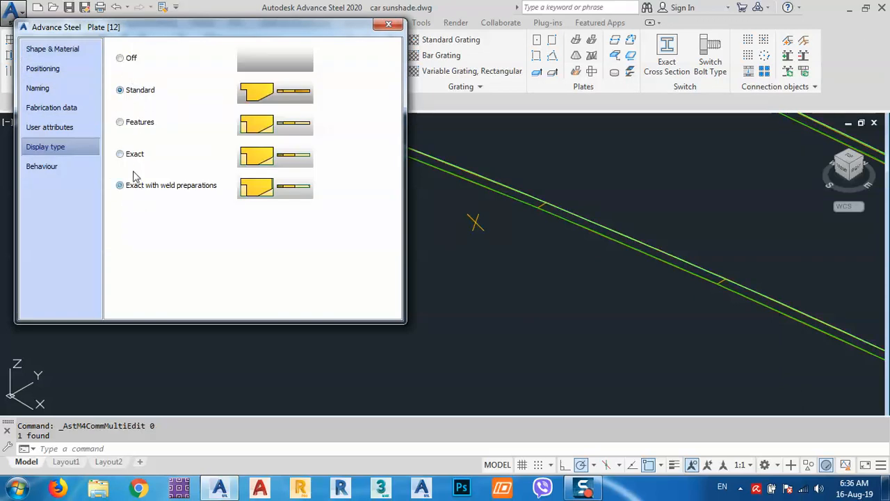
left_click(134, 95)
scroll(700, 211, "down", 5)
middle_click_drag(738, 301, 652, 266)
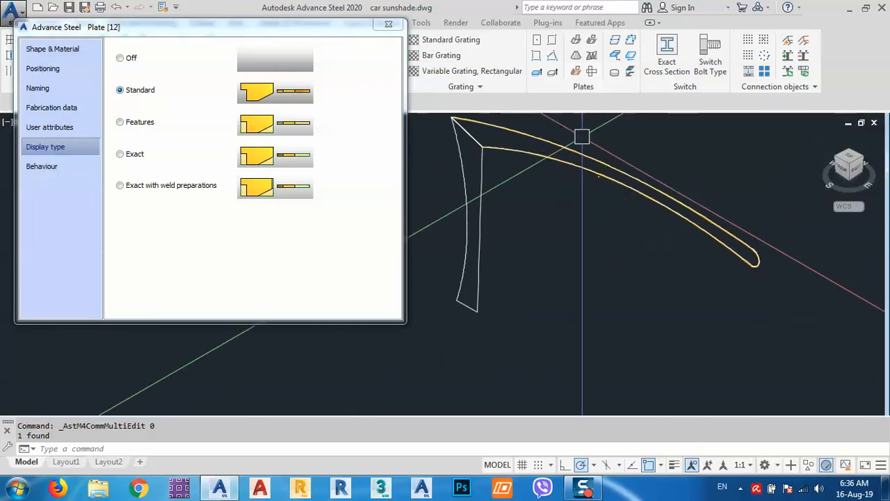
left_click(387, 26)
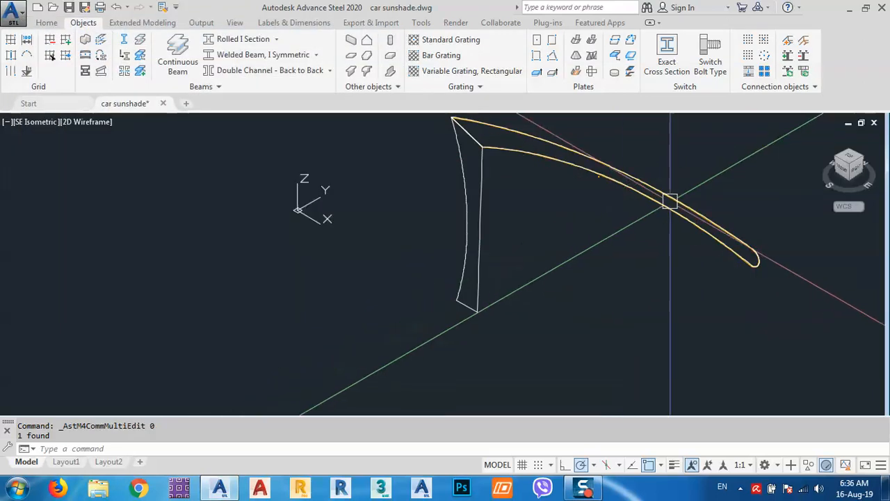
Step: Create a plate from the closed post polyline, keeping steel grade S235 as its material
mouse_move(668, 199)
middle_mouse_down()
mouse_move(612, 196)
mouse_move(565, 212)
middle_mouse_up()
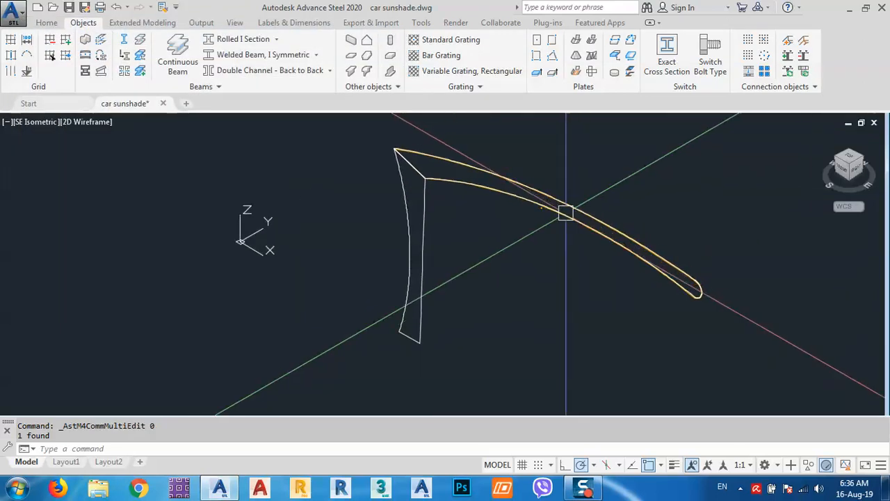
left_click(540, 42)
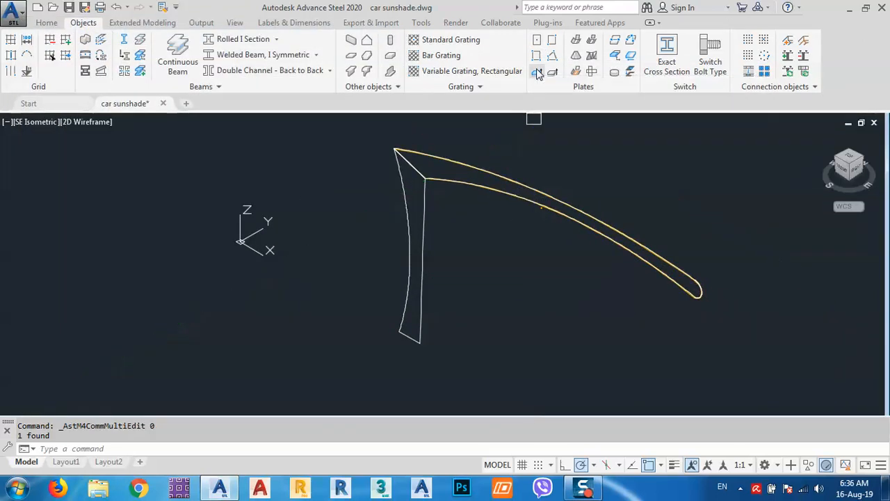
left_click(424, 250)
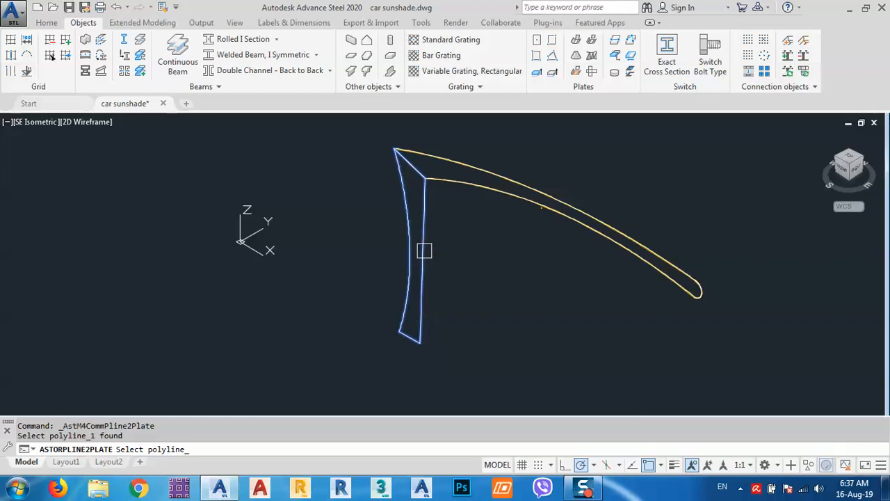
key("Return")
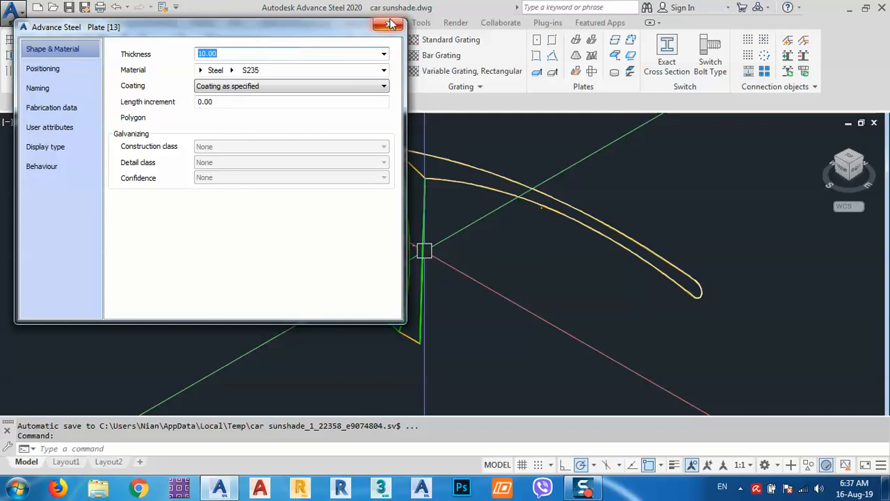
left_click(232, 71)
left_click(231, 72)
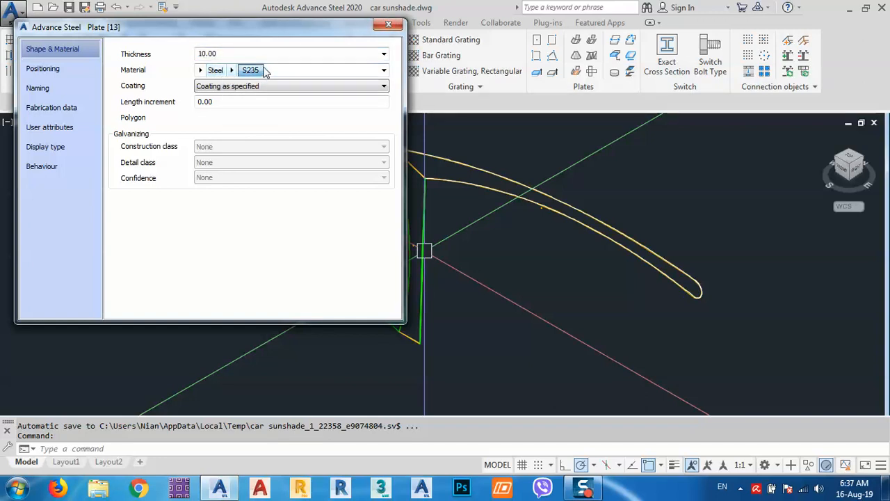
left_click(389, 27)
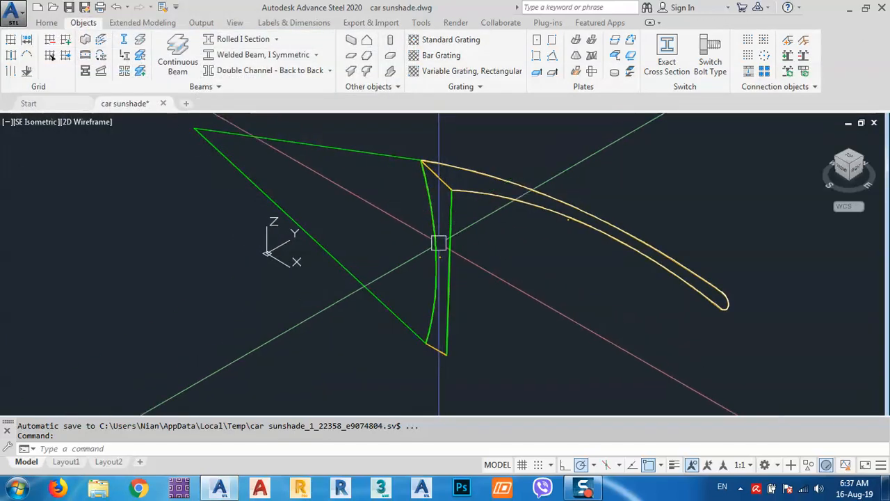
Step: Switch the post plate's display type to Features and back to Standard, then close its properties
scroll(439, 243, "up", 5)
double_click(418, 310)
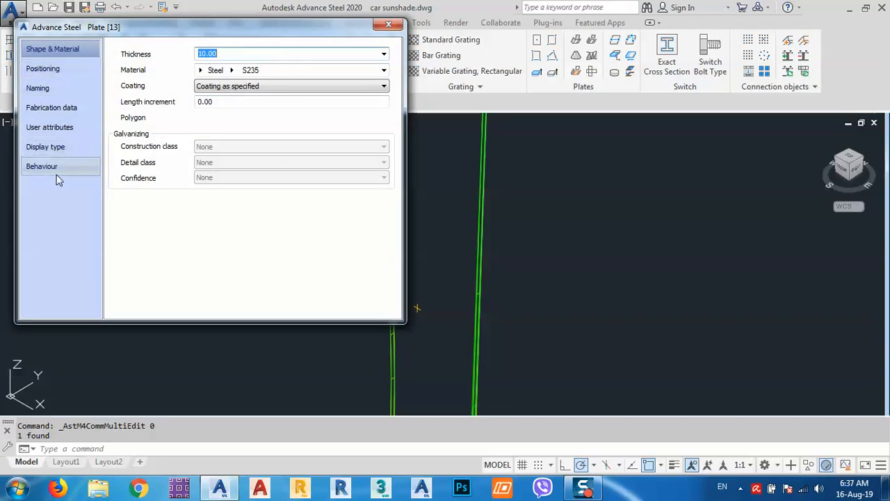
left_click(52, 147)
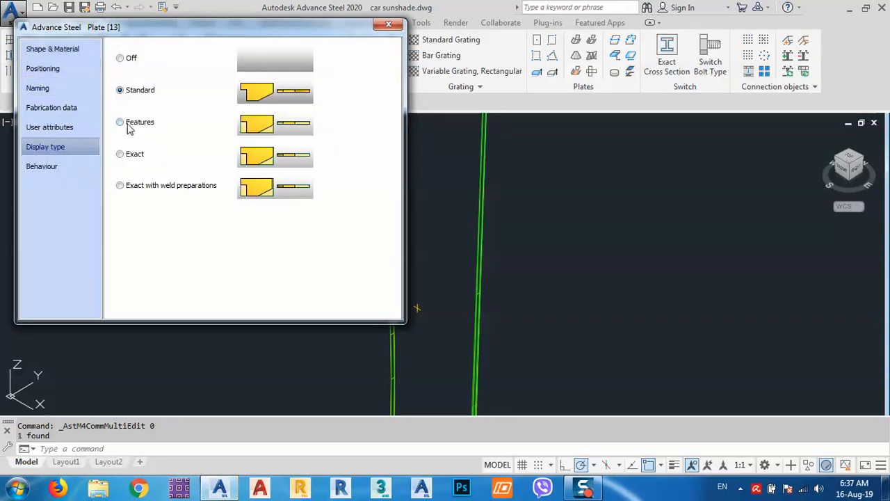
left_click(120, 124)
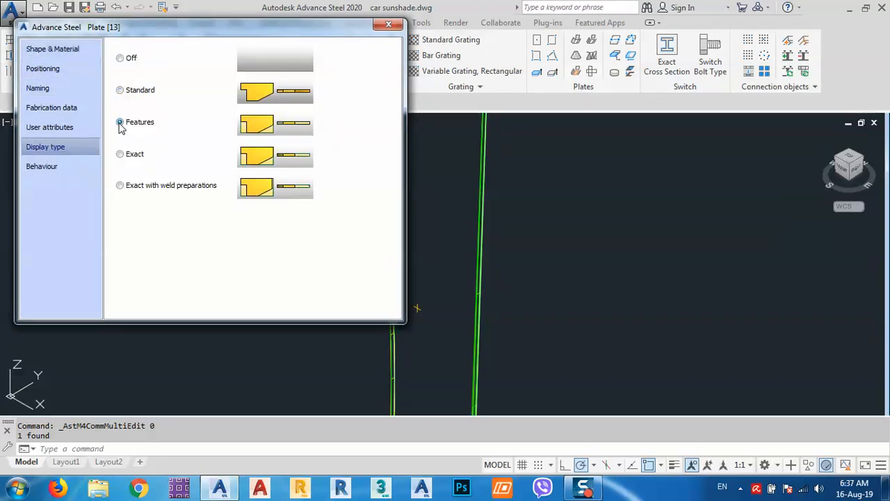
left_click(121, 91)
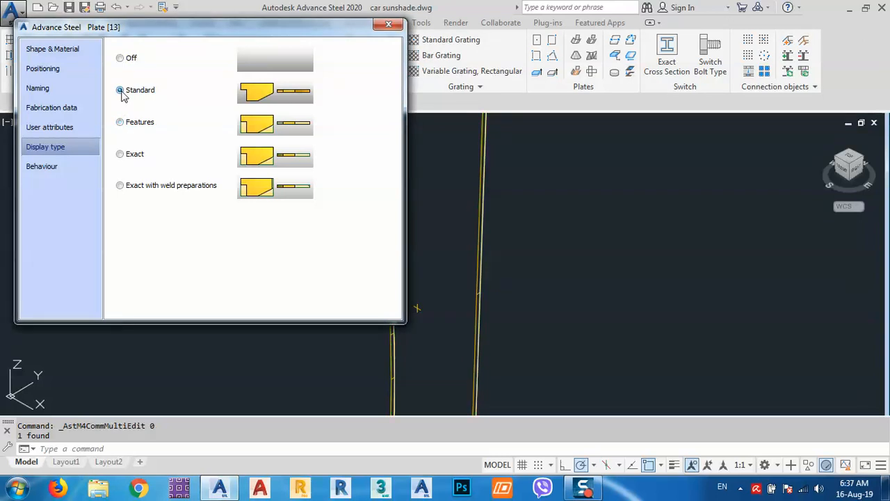
left_click(388, 25)
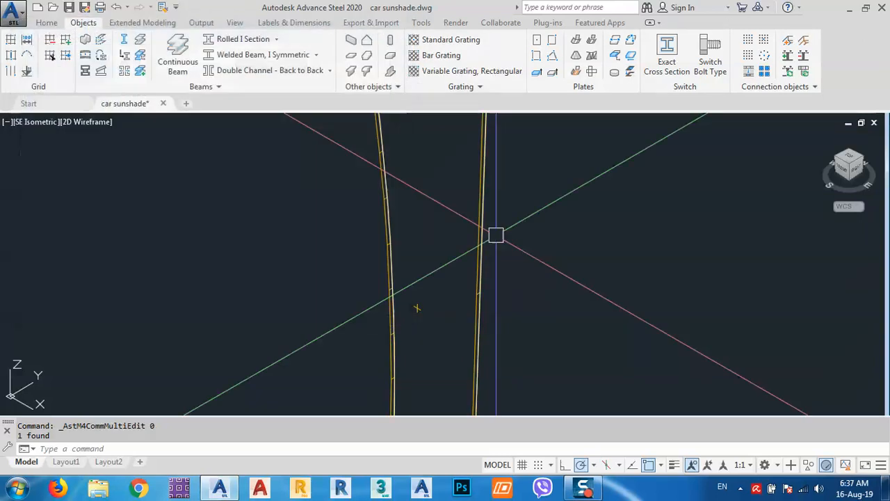
Step: Change the visual style to Conceptual and inspect the mitred joint between the shaded post and arm plates
scroll(496, 235, "down", 5)
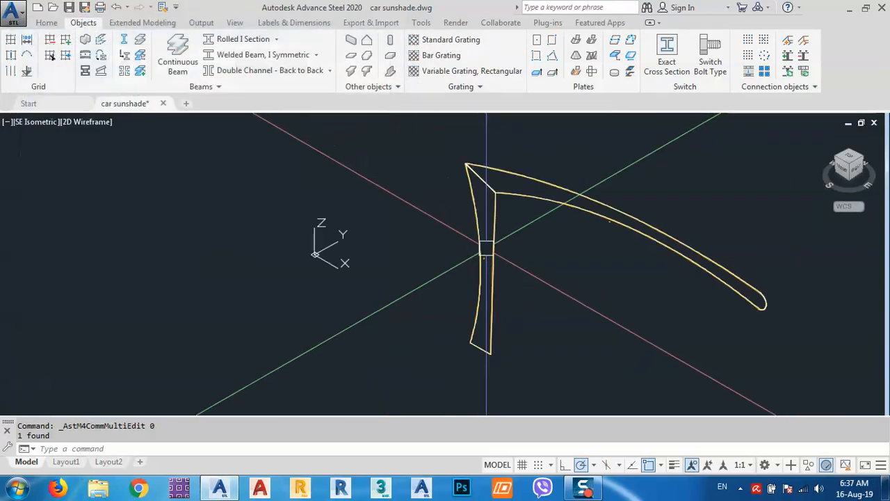
left_click(90, 122)
left_click(139, 169)
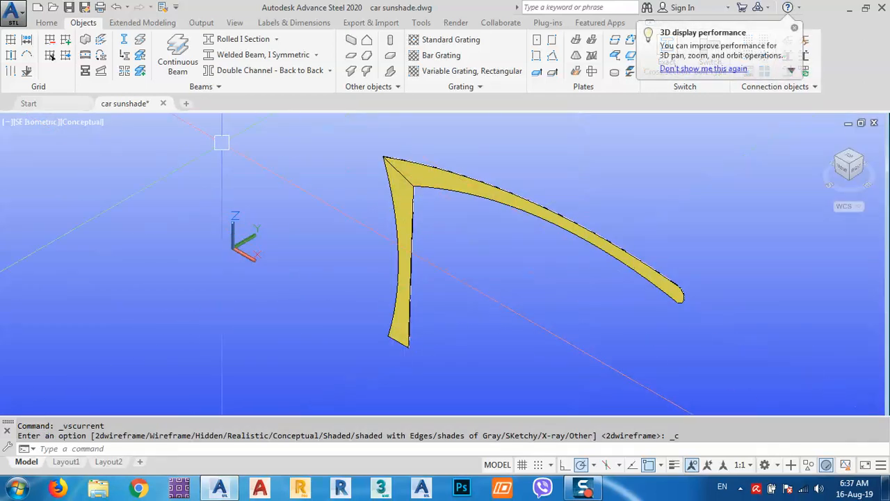
scroll(405, 152, "up", 3)
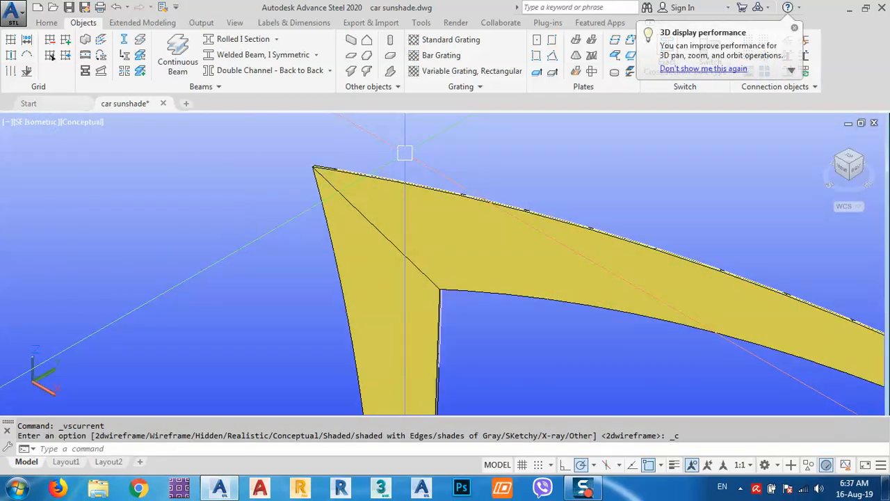
scroll(300, 188, "up", 3)
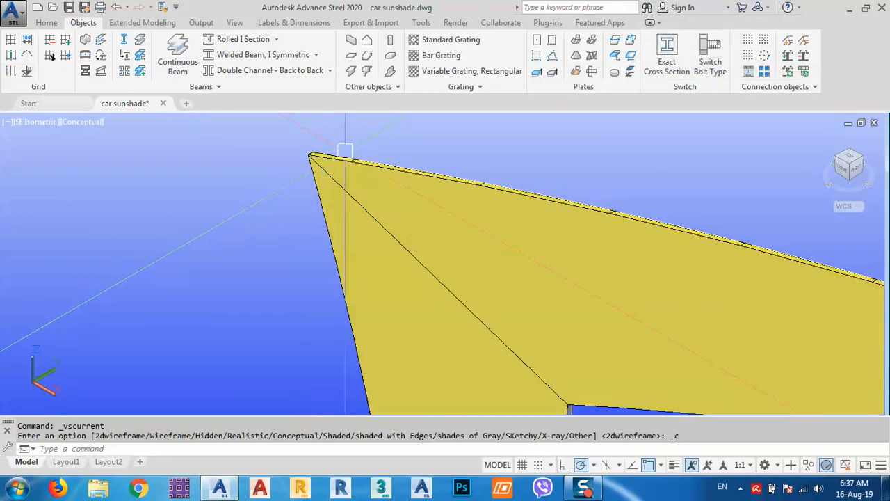
scroll(345, 151, "down", 3)
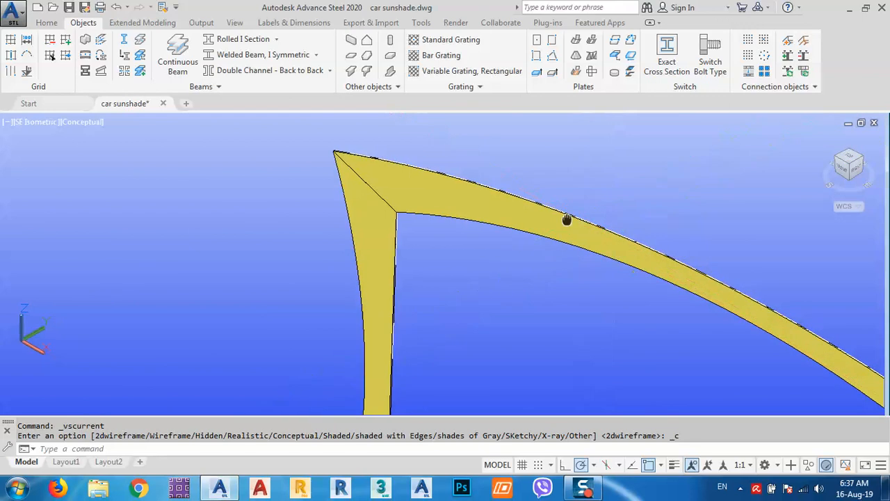
middle_click_drag(553, 216, 466, 181)
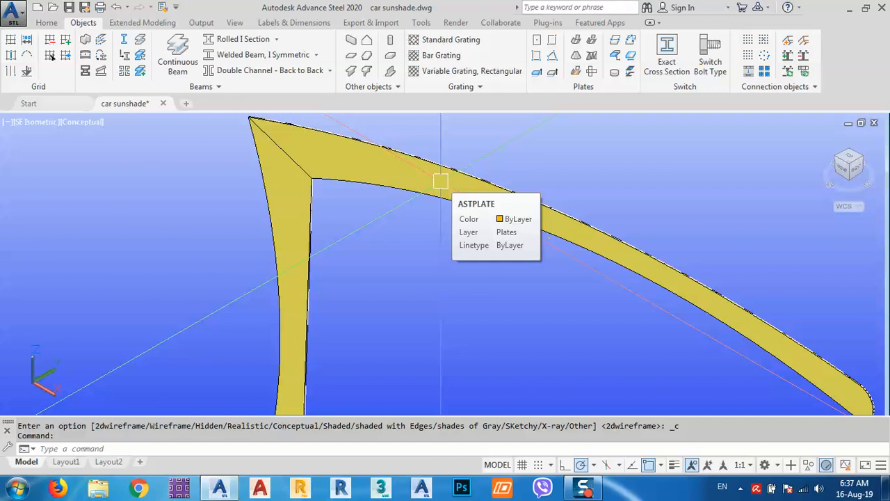
scroll(316, 209, "down", 3)
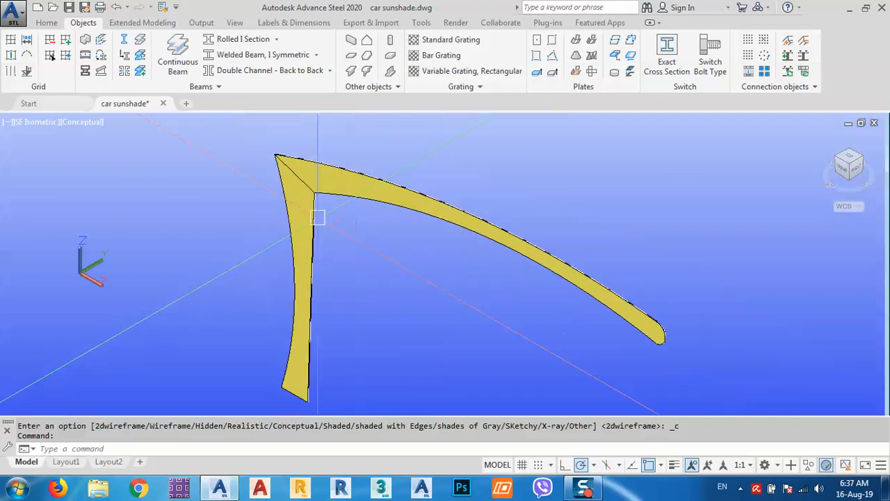
Step: Move the shaded arm and post plates together 10000 along the positive X direction, away from their outlines
left_click(314, 174)
scroll(295, 207, "up", 2)
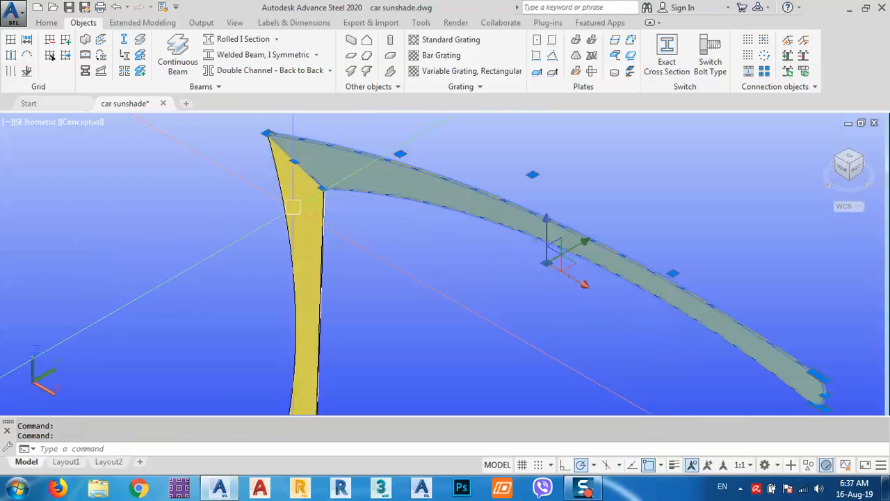
left_click(299, 206)
scroll(199, 231, "down", 7)
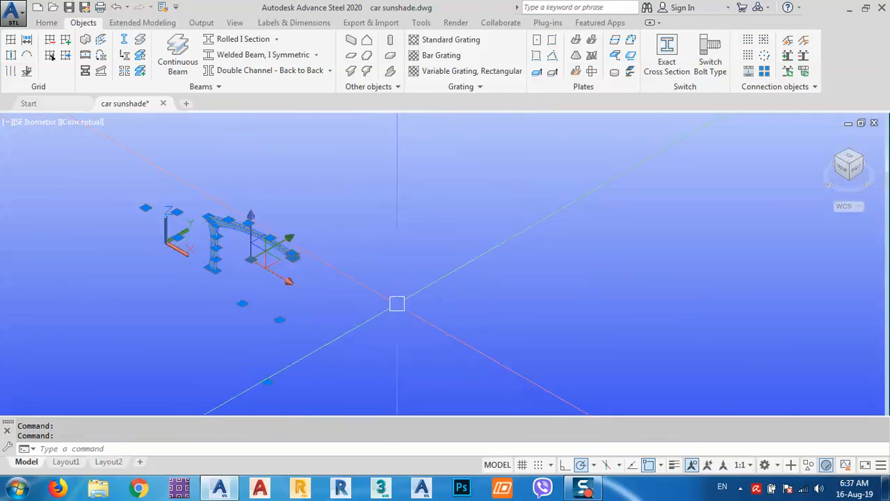
middle_click_drag(397, 302, 411, 330, "shift")
type("c")
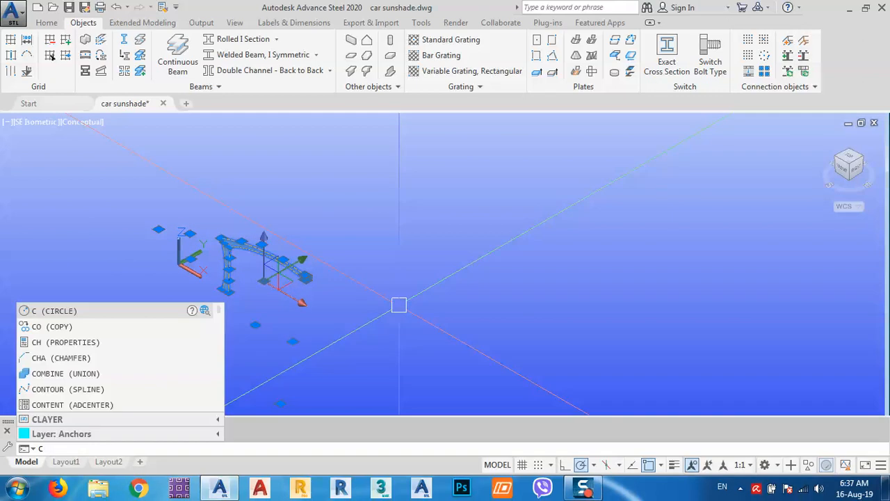
key("BackSpace")
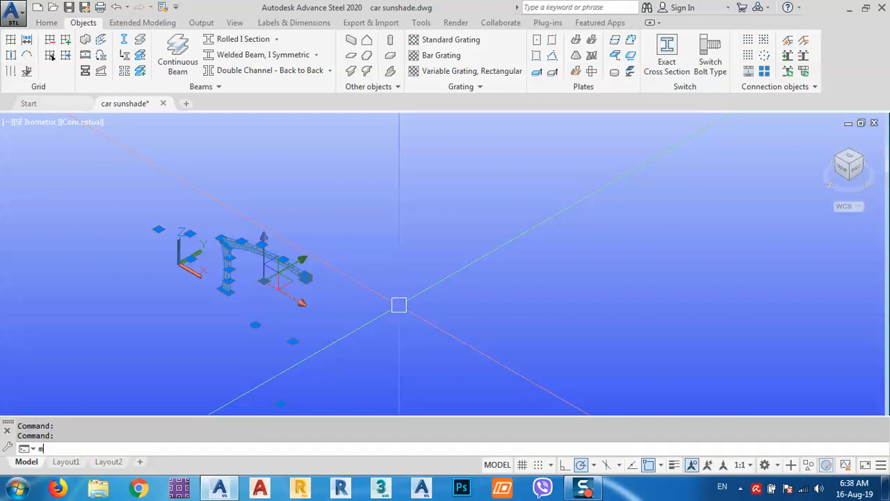
type("m")
key("Return")
left_click(372, 346)
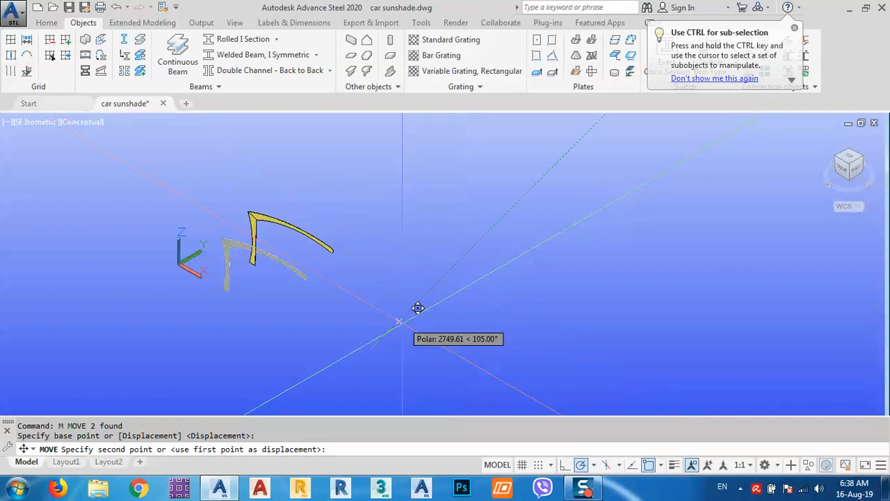
middle_click_drag(503, 376, 557, 302)
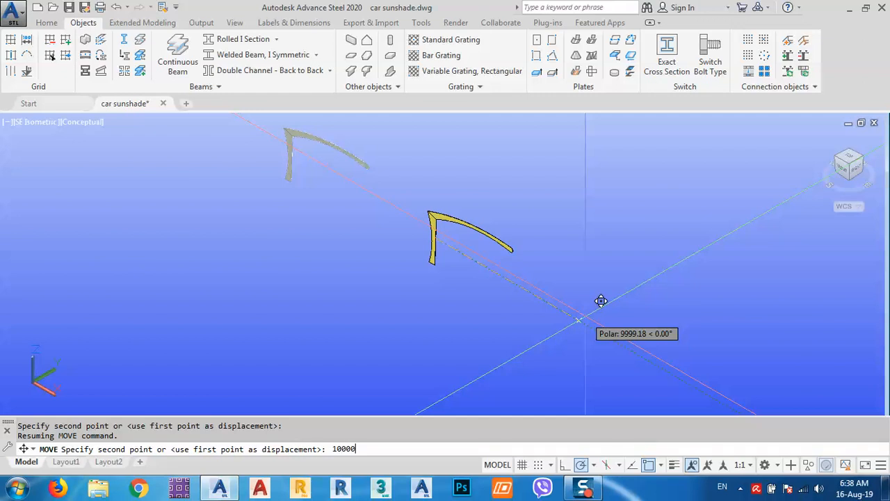
key("Return")
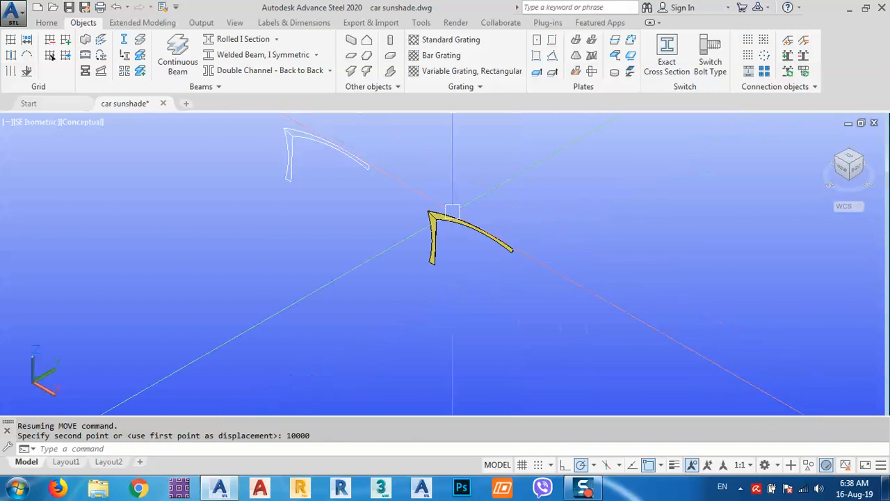
Step: Copy the arm and post outlines 10000 along the negative X direction
middle_click_drag(369, 195, 425, 252)
scroll(385, 190, "up", 3)
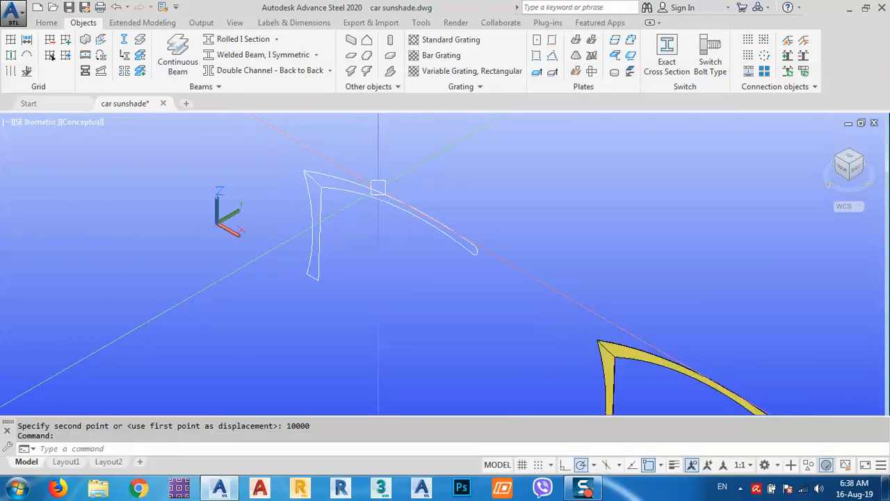
left_click(371, 138)
left_click(286, 191)
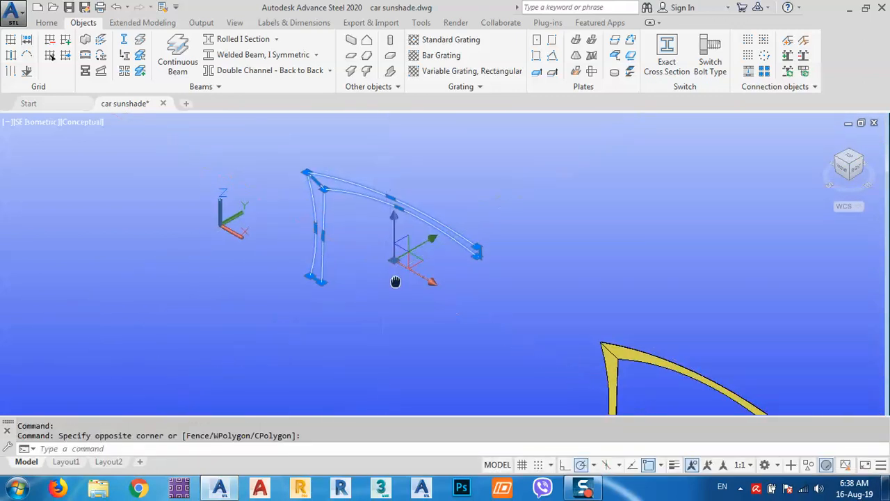
middle_click_drag(397, 280, 476, 327)
type("o")
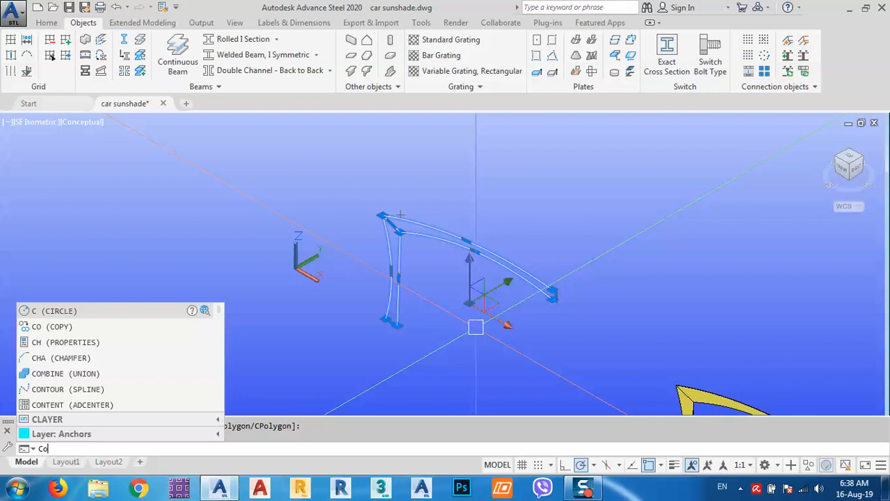
key("Return")
left_click(552, 369)
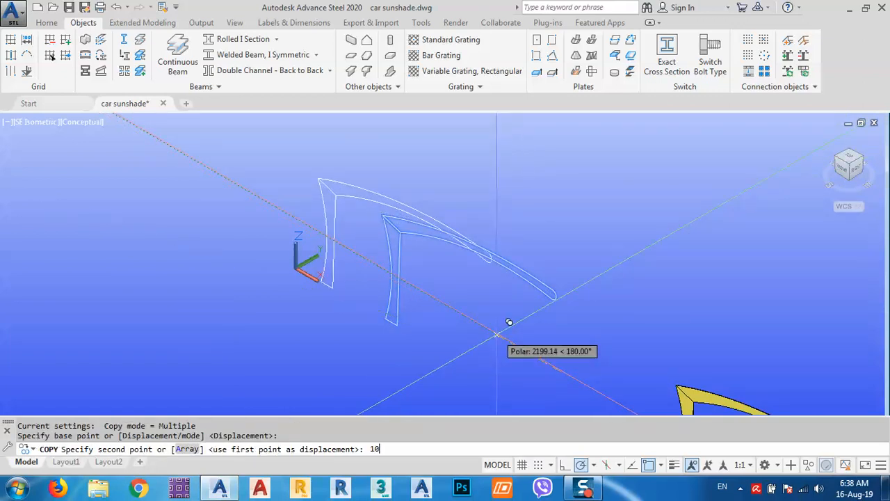
key("Return")
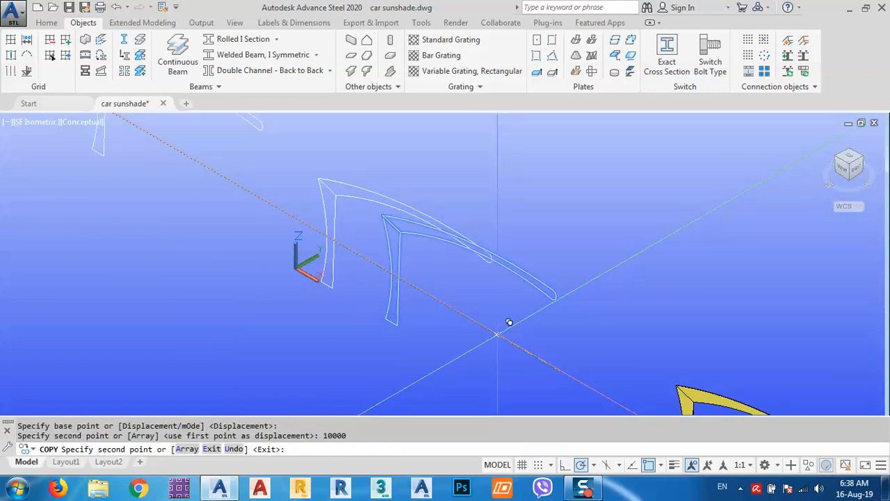
key("Escape")
Step: Examine the original arm and post outlines alongside the relocated shaded plates, including the rounded arm tip
middle_click_drag(445, 274, 413, 258)
scroll(477, 277, "up", 4)
left_click(433, 247)
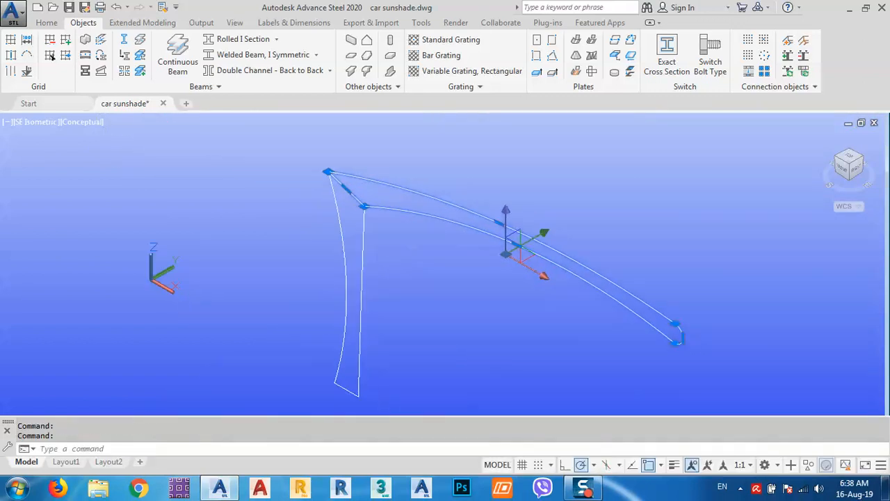
key("Escape")
scroll(369, 218, "down", 6)
middle_click_drag(495, 316, 449, 256)
scroll(452, 233, "up", 5)
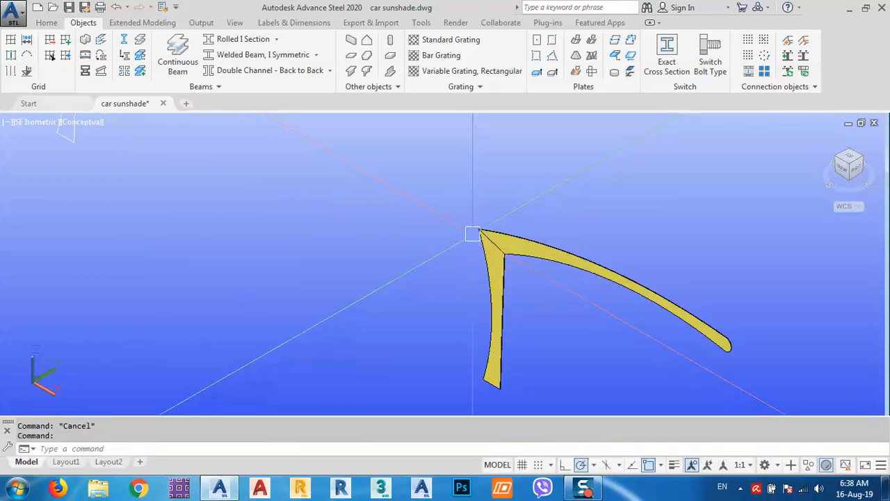
scroll(472, 234, "down", 1)
scroll(727, 332, "up", 5)
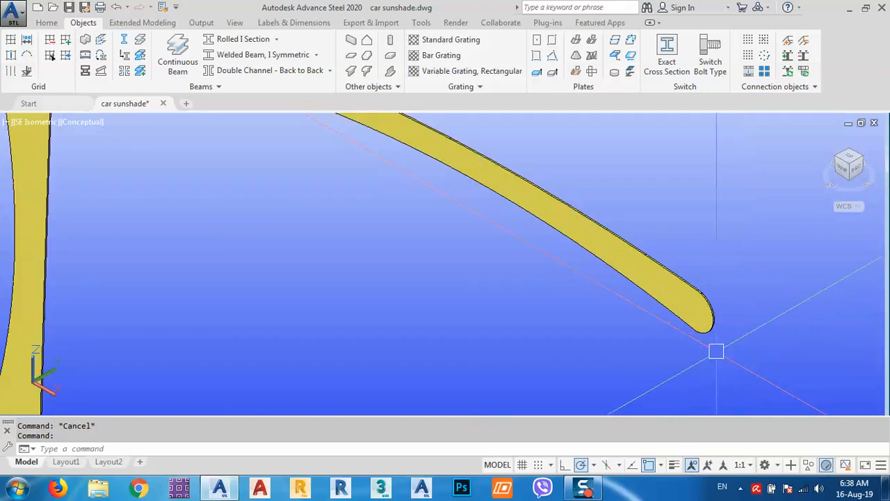
scroll(716, 351, "down", 7)
middle_click_drag(578, 243, 590, 275)
scroll(490, 239, "up", 4)
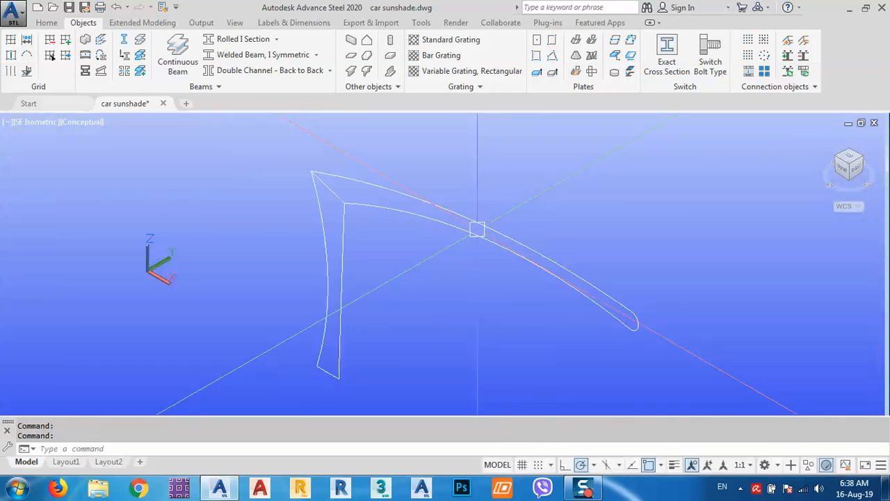
Step: Explode the closed arm polyline into separate segments
left_click(477, 229)
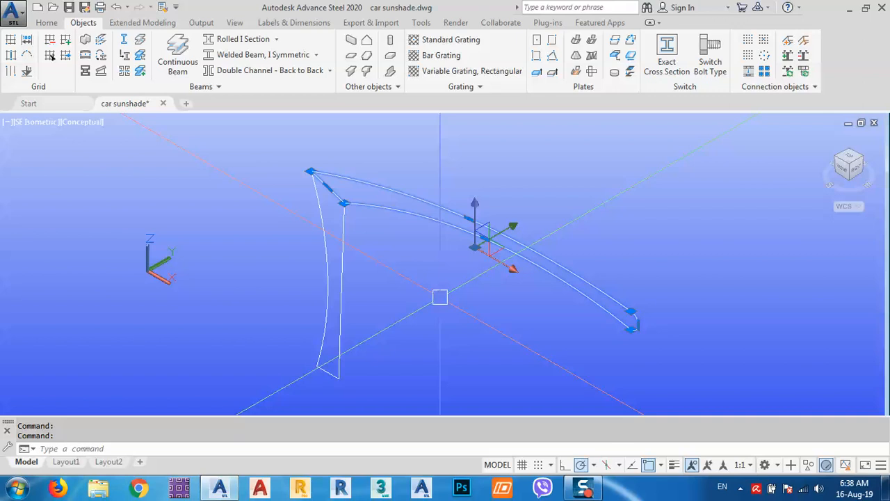
type("x")
key("Return")
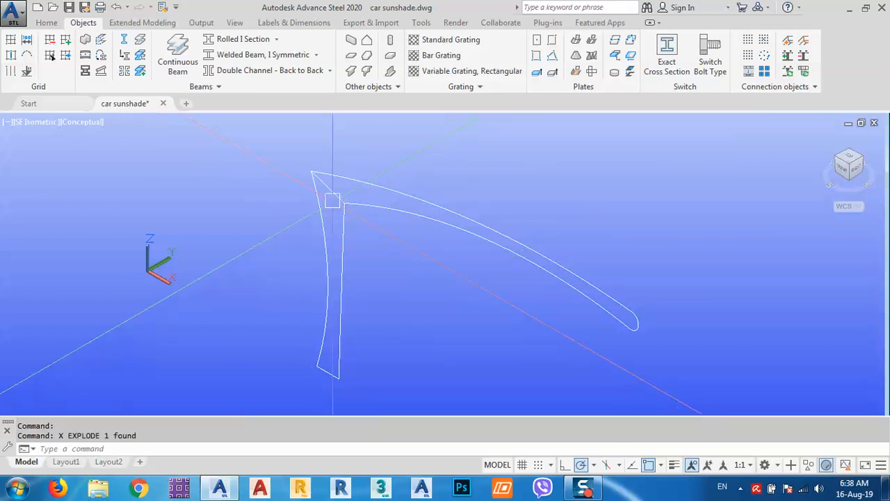
Step: Move the closed post outline 1000 along the negative X direction, away from the arm outline
scroll(332, 200, "up", 2)
left_click(326, 194)
scroll(485, 287, "down", 2)
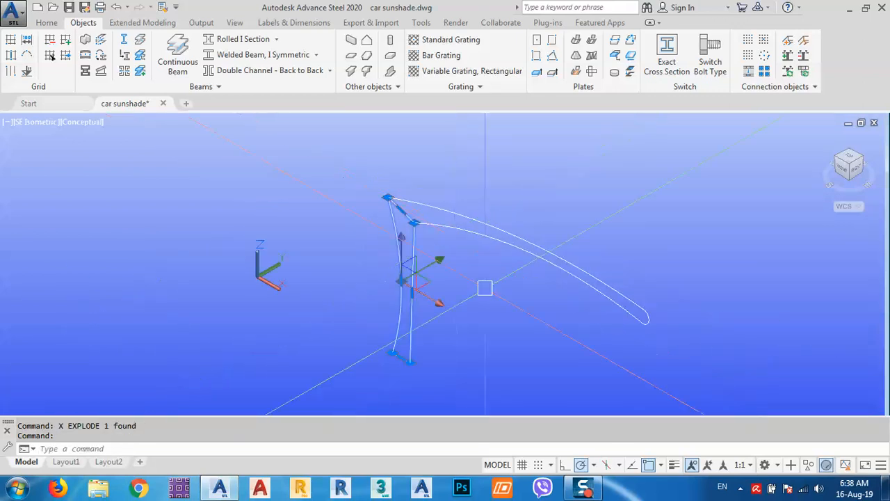
middle_click_drag(513, 335, 528, 340)
type("m")
key("Return")
left_click(591, 387)
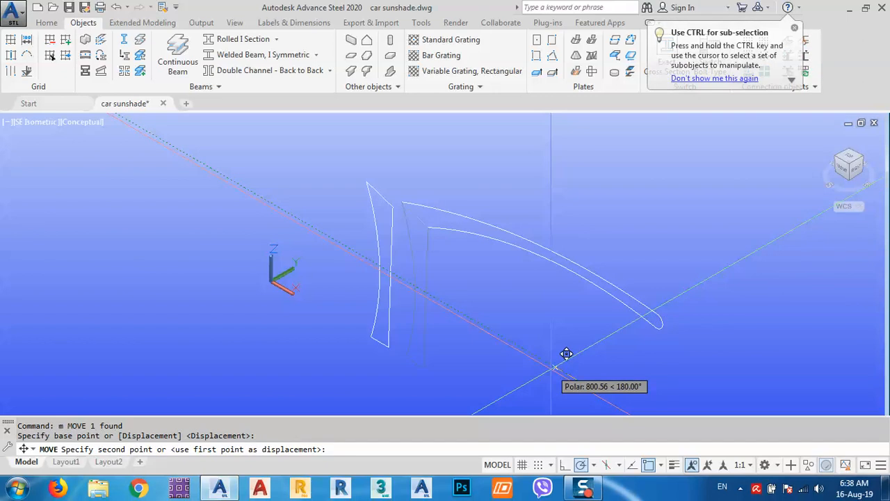
key("Return")
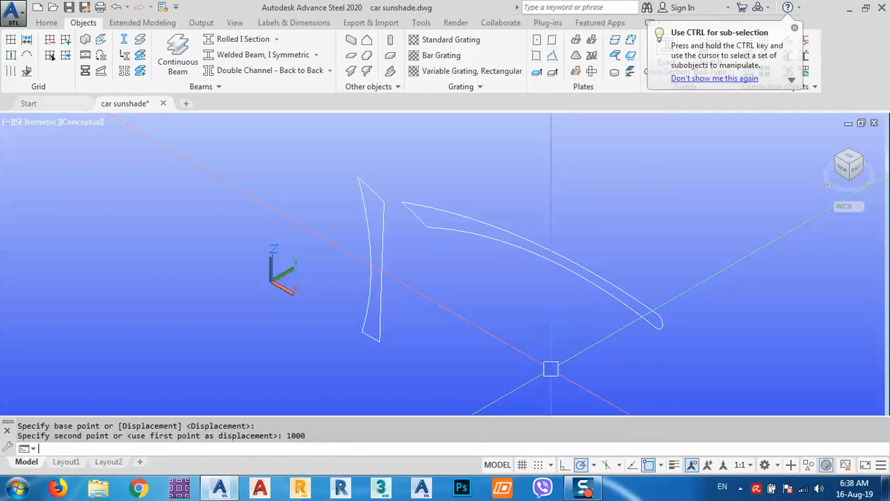
Step: Erase the slanted mitre line at the post end of the arm outline
scroll(413, 207, "up", 2)
left_click(414, 211)
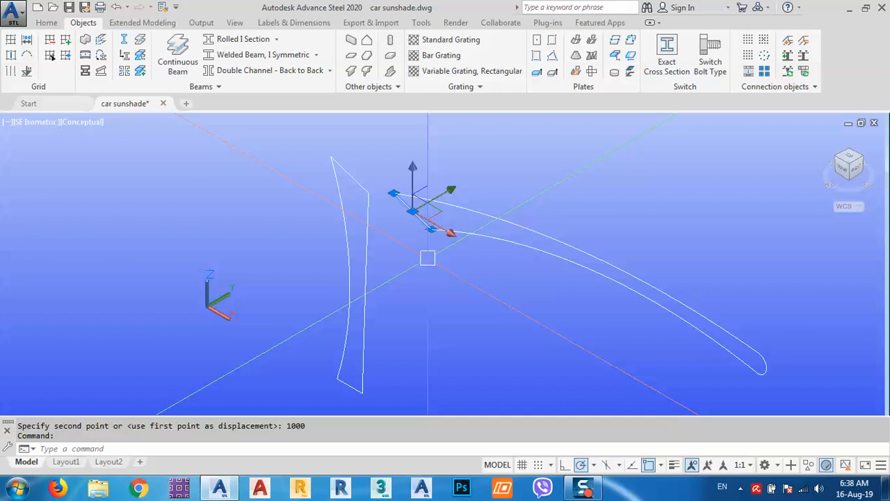
type("e")
key("Return")
middle_click_drag(502, 263, 468, 259)
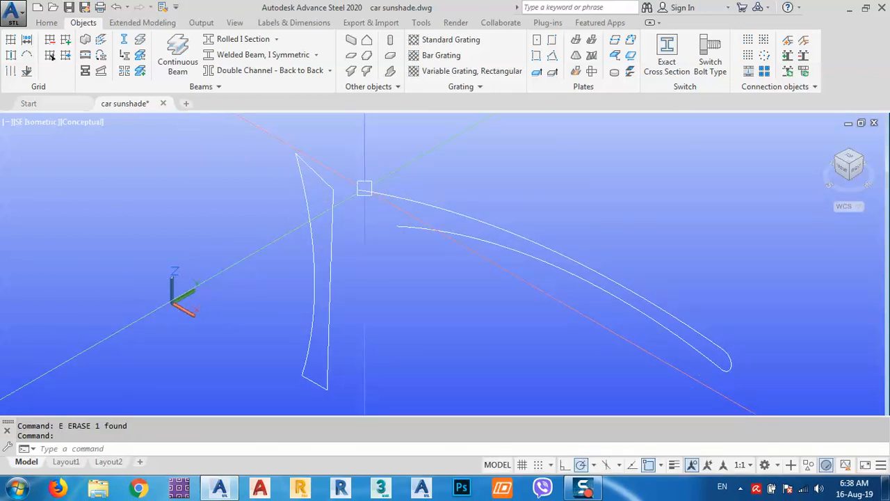
Step: Examine the arm outline's upper curve, rounded tip and lower curve as separate selectable segments
left_click(602, 277)
middle_click_drag(757, 352, 688, 279)
scroll(688, 279, "up", 5)
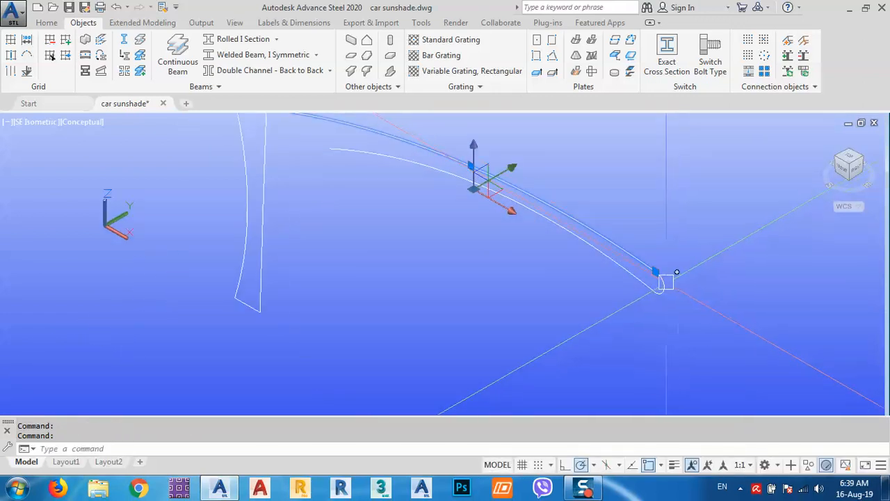
scroll(589, 273, "down", 4)
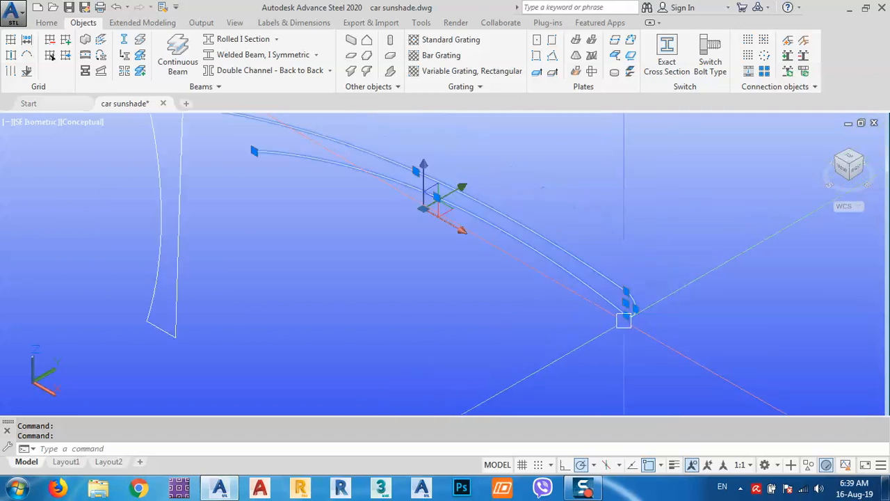
key("Escape")
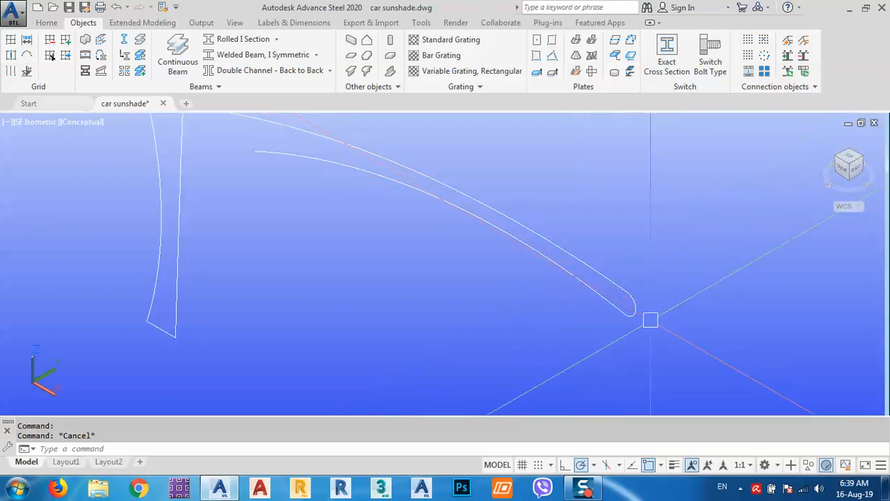
left_click(669, 346)
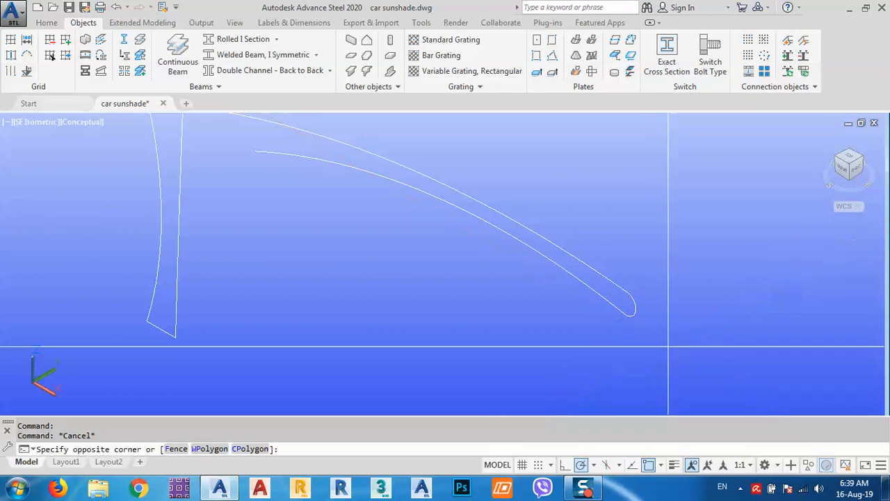
left_click(554, 206)
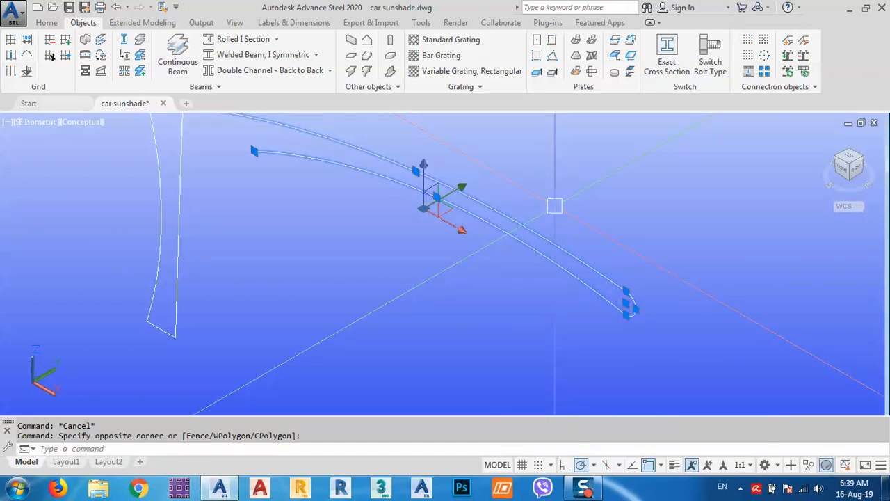
key("Escape")
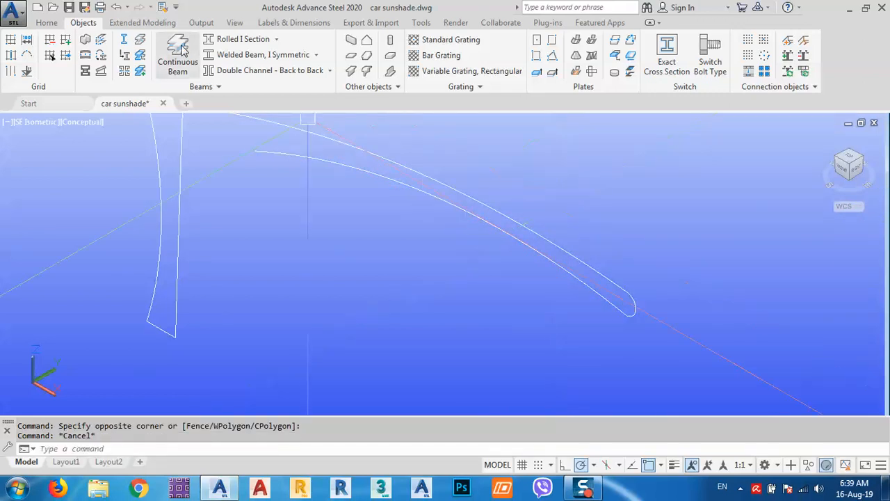
Step: Convert the arm outline's upper curve, rounded tip and lower curve into beams, deleting the source lines
left_click(46, 23)
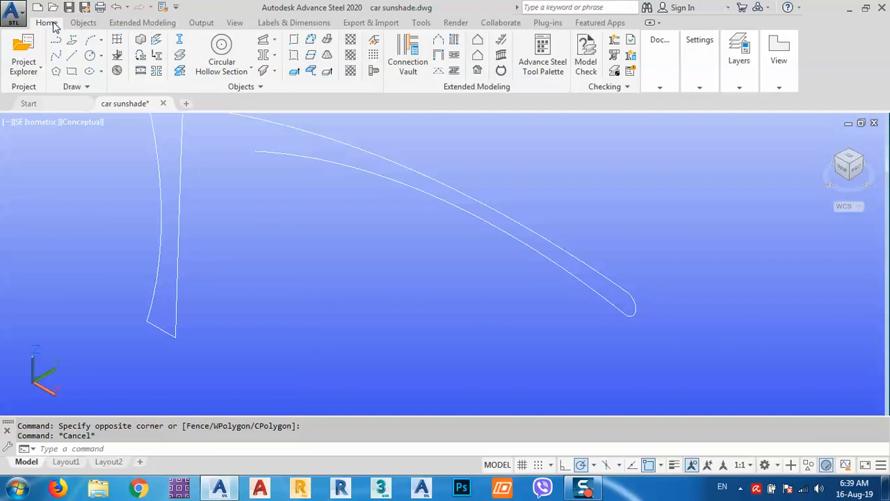
left_click(83, 22)
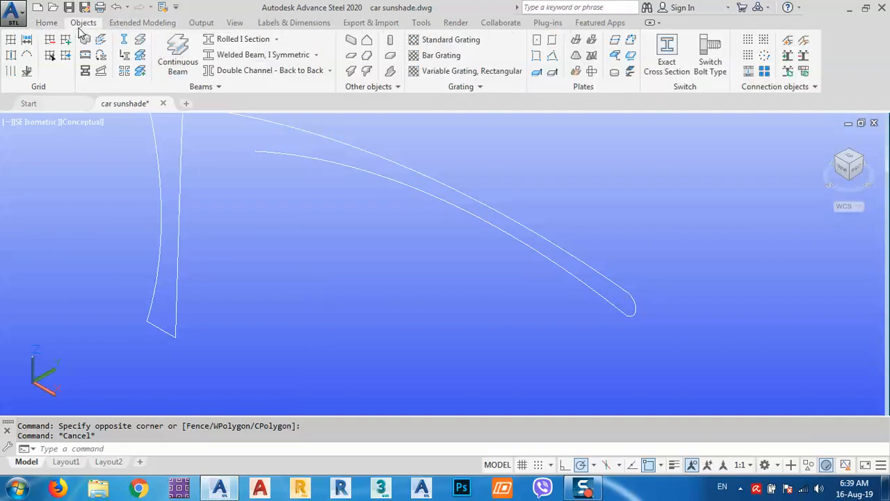
left_click(124, 57)
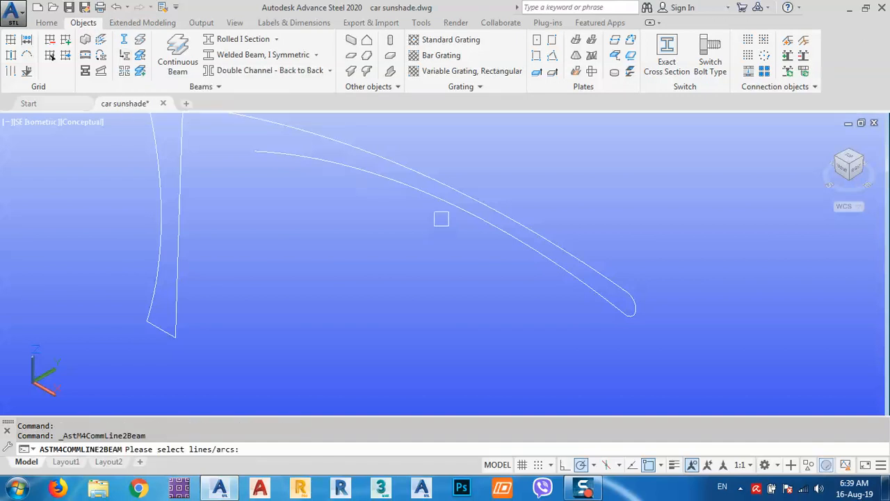
left_click(456, 185)
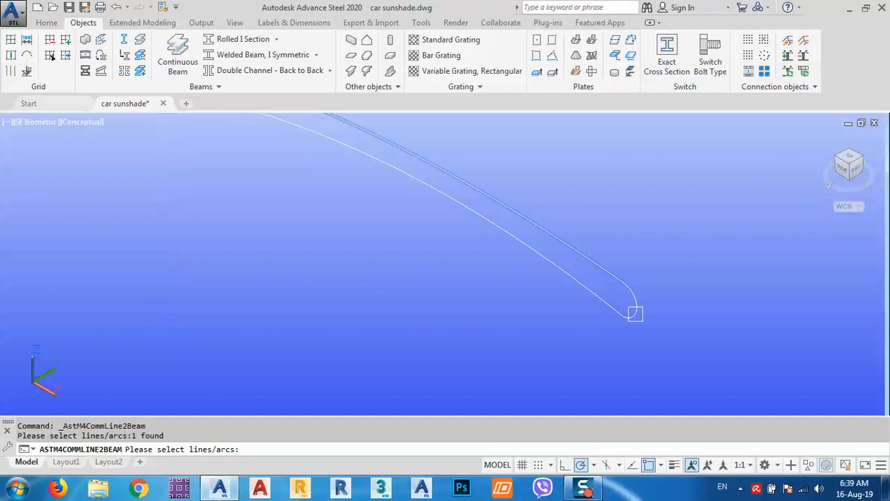
left_click(632, 312)
left_click(593, 293)
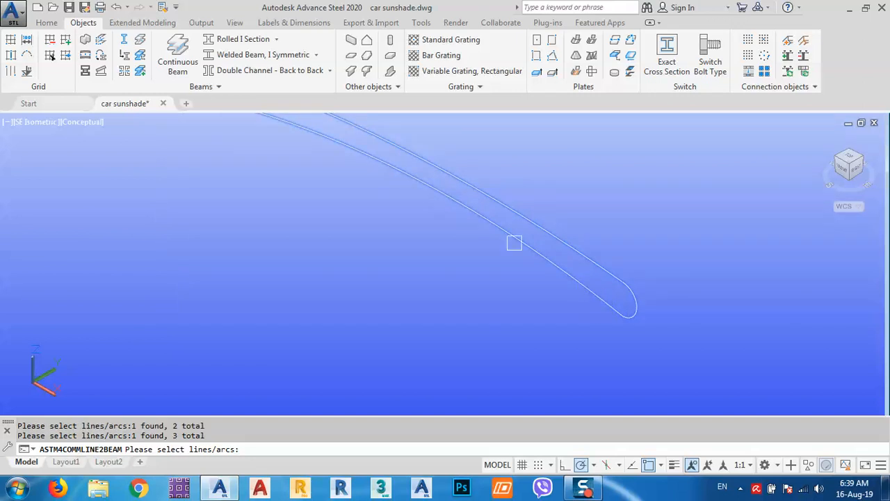
scroll(513, 243, "down", 4)
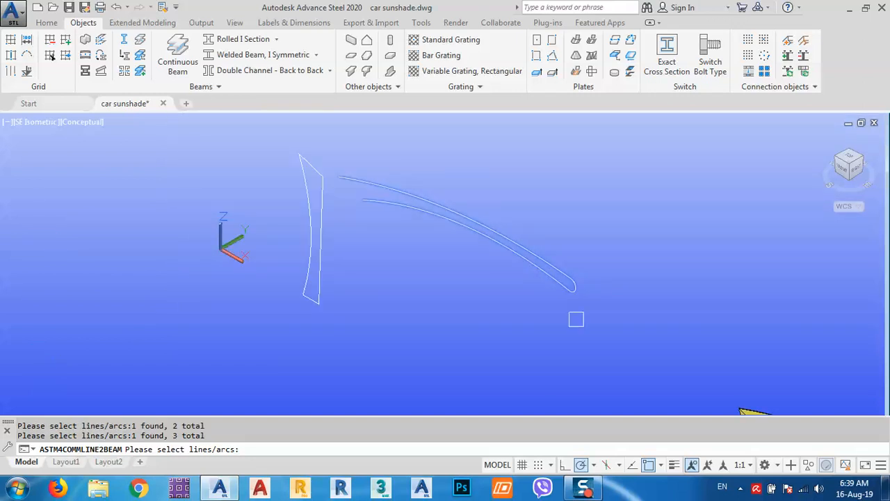
key("Return")
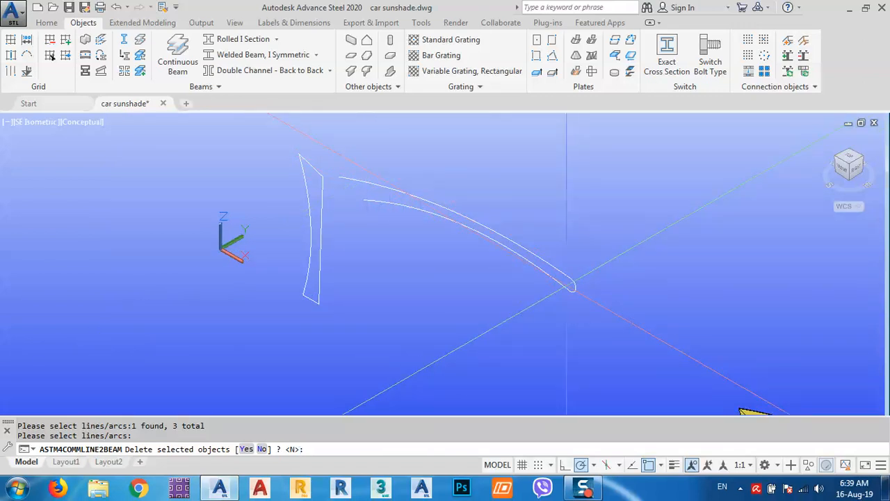
scroll(566, 285, "down", 4)
scroll(549, 277, "up", 3)
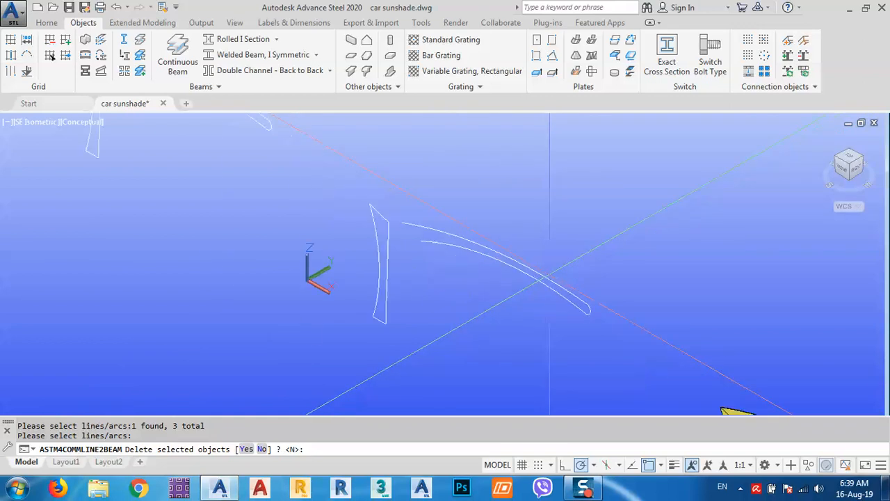
scroll(549, 278, "up", 2)
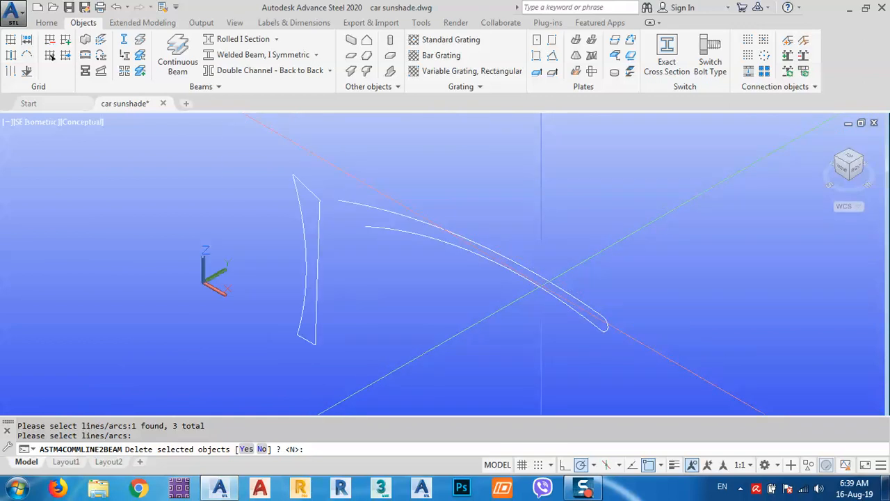
key("Return")
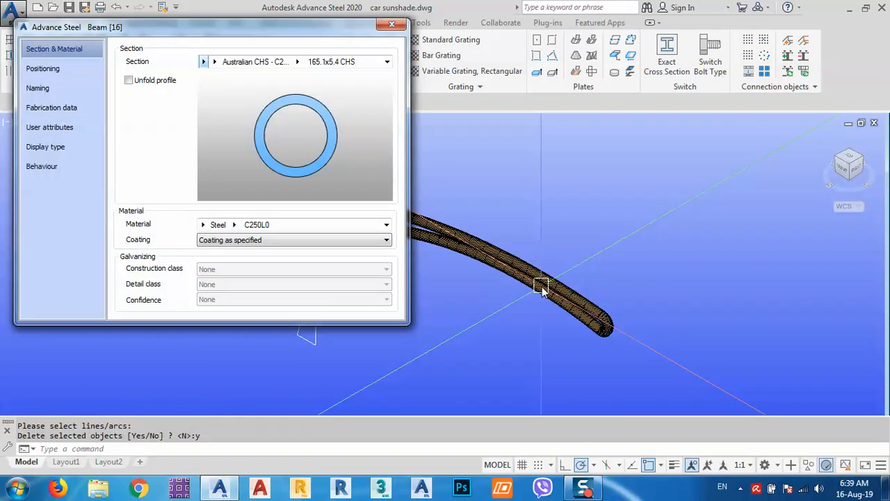
Step: Set the new arm beams' section to the Australian circular hollow section 60.3x3.6 CHS
middle_click_drag(510, 259, 631, 298)
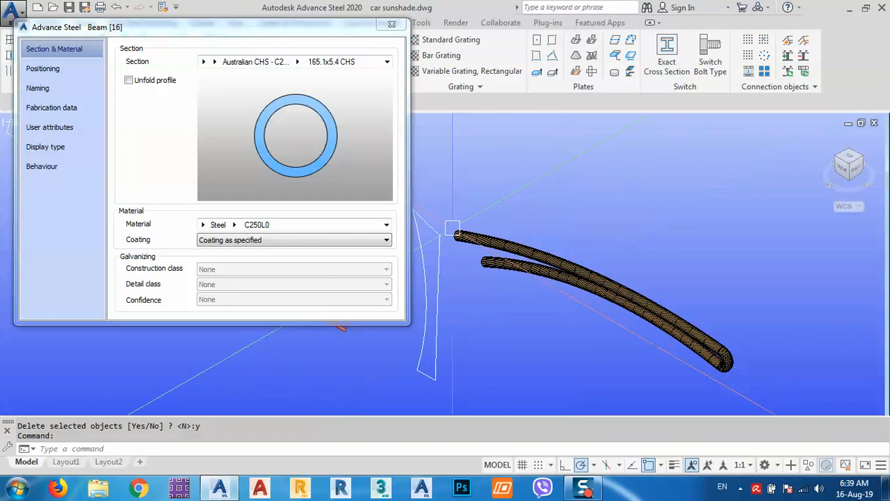
scroll(453, 231, "up", 3)
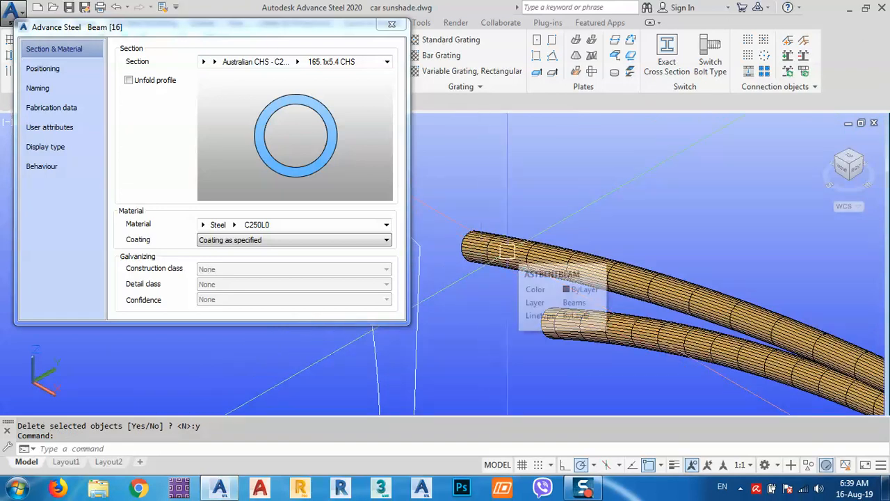
scroll(505, 242, "down", 4)
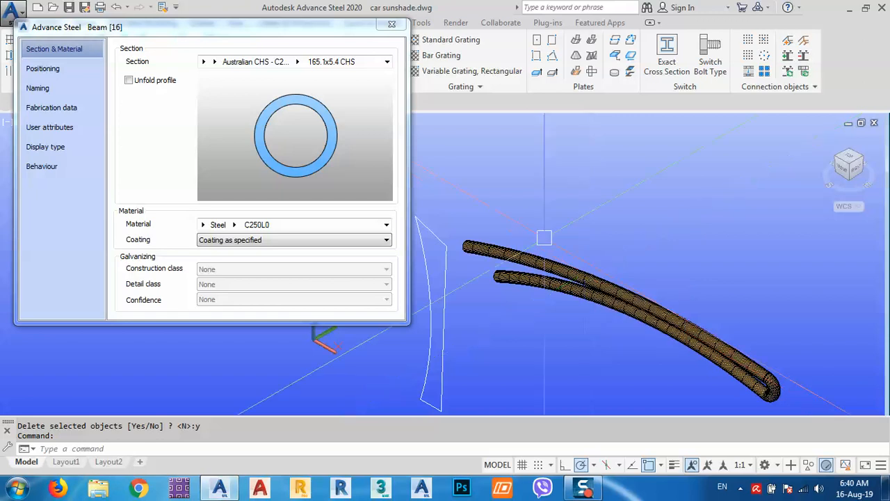
left_click(297, 62)
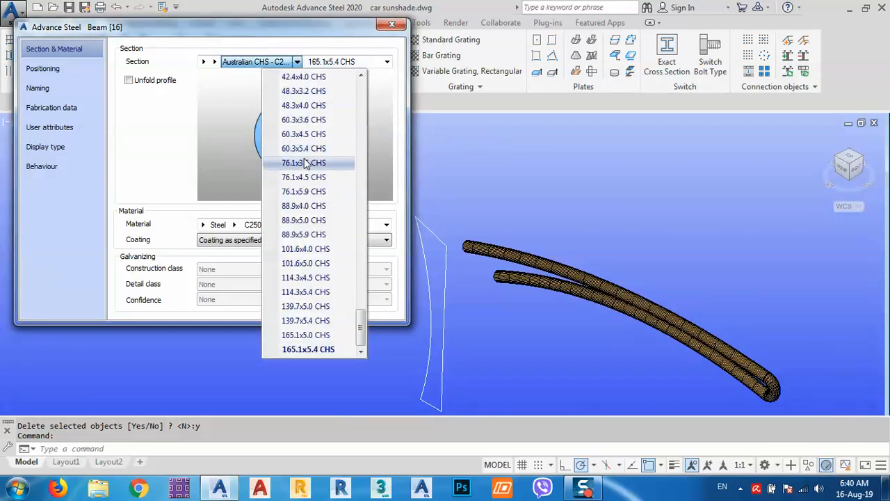
scroll(295, 215, "up", 2)
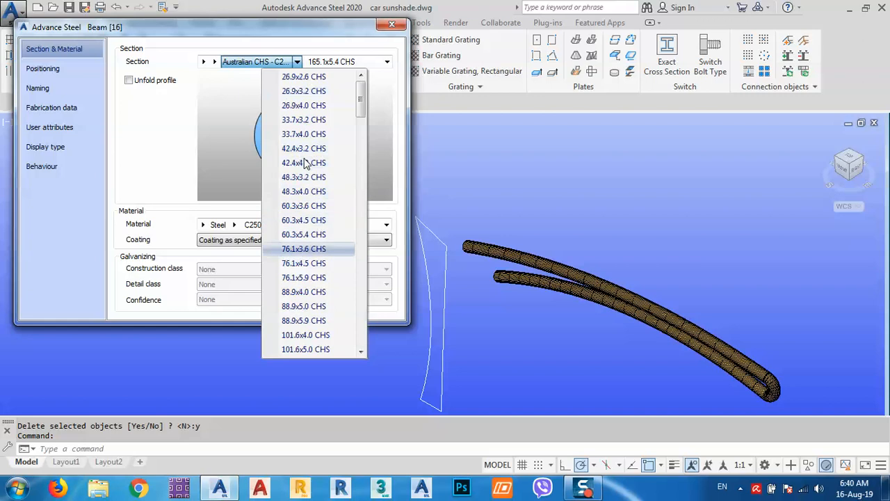
left_click(304, 205)
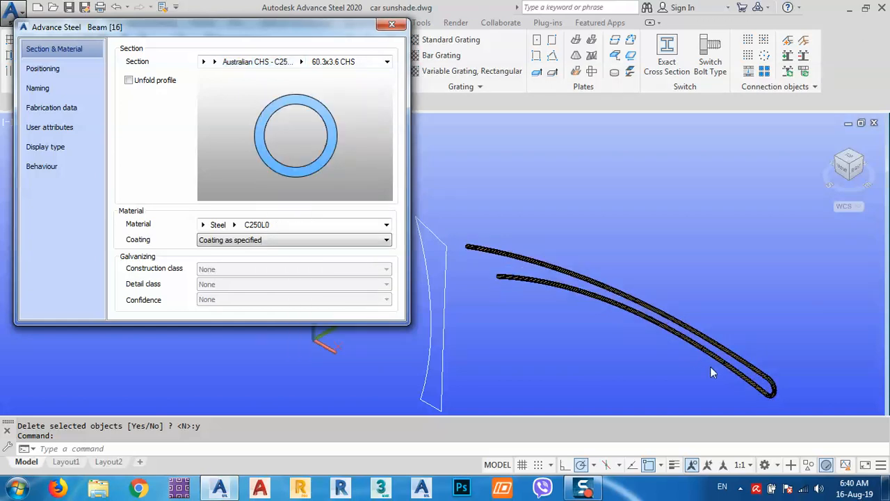
scroll(761, 378, "up", 5)
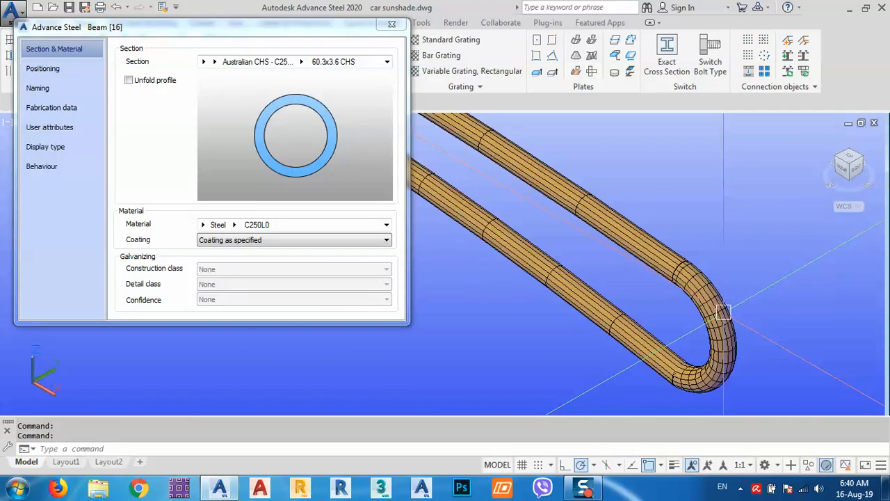
scroll(723, 313, "up", 2)
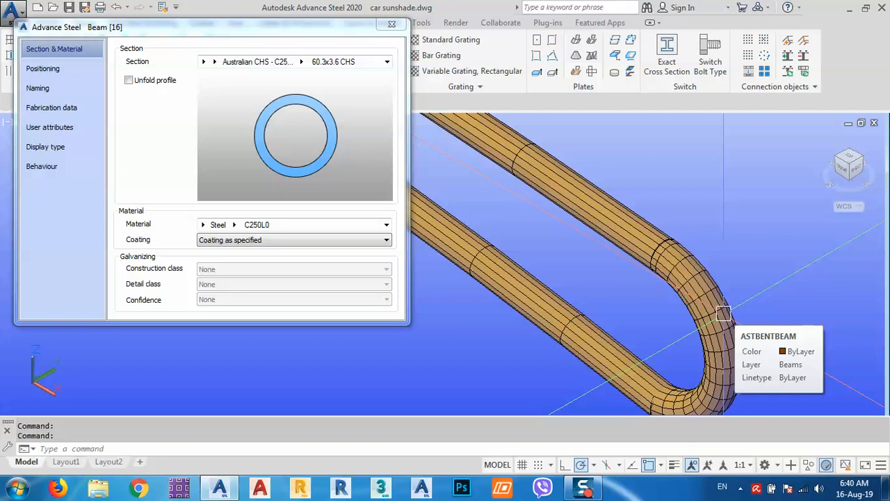
Step: Change the arm beams' section to the flat profile 110x8 FL from Australian Flat - CF
left_click(202, 62)
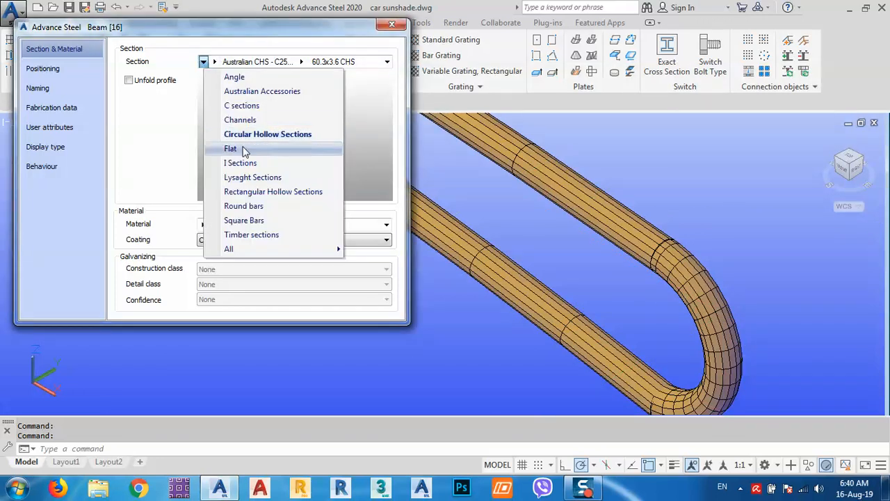
left_click(234, 151)
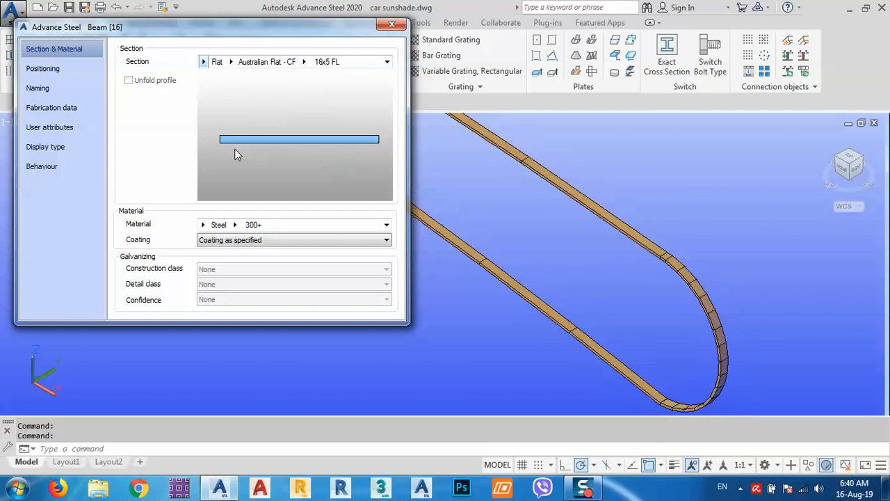
left_click(303, 62)
scroll(320, 254, "down", 4)
scroll(359, 263, "down", 15)
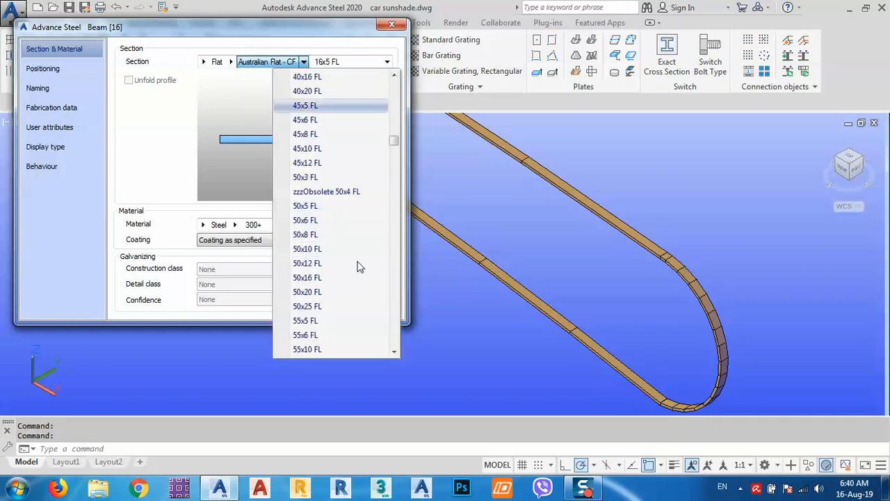
scroll(360, 270, "down", 6)
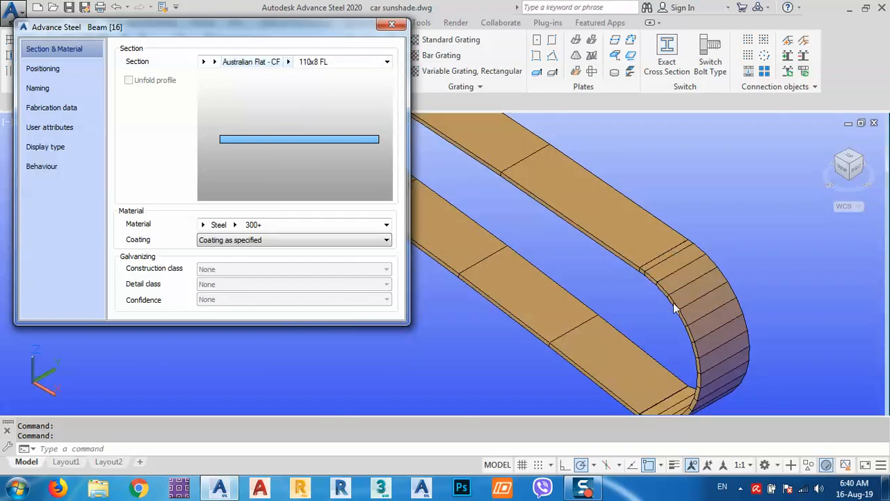
scroll(657, 311, "down", 5)
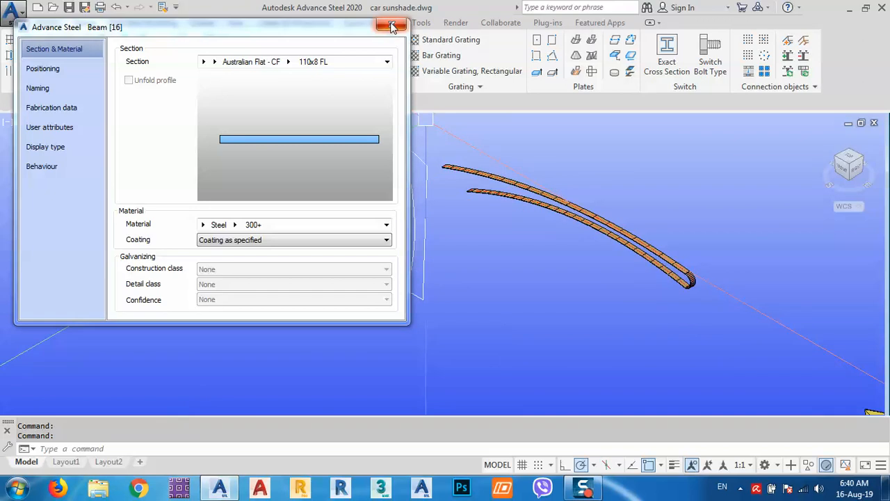
Step: Set the arm beams' material to steel grade S235 and close the beam properties
left_click(236, 225)
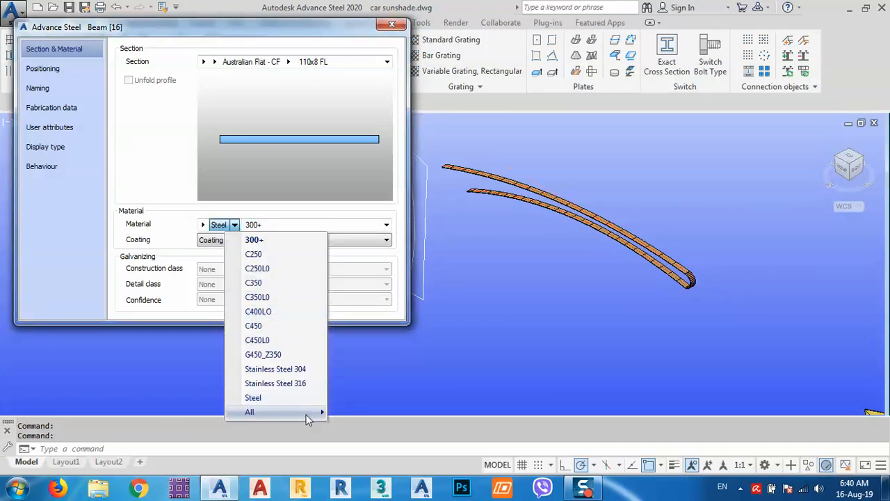
mouse_move(306, 414)
scroll(423, 306, "down", 12)
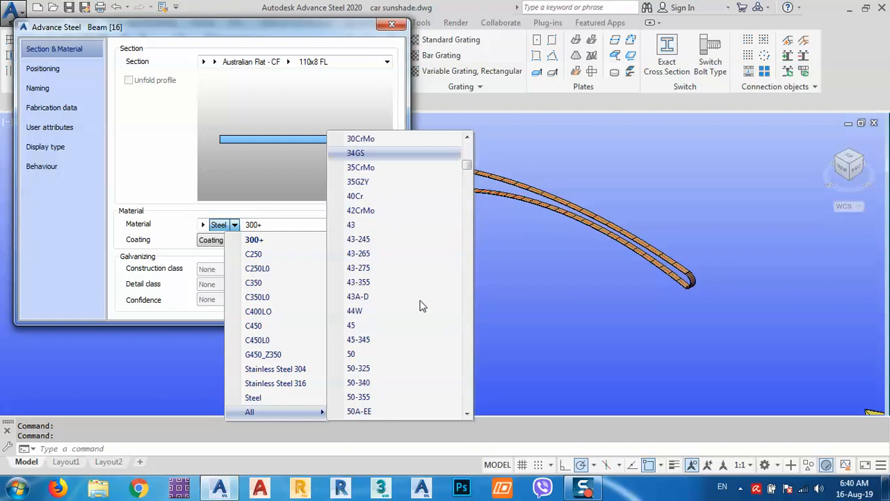
scroll(426, 306, "down", 16)
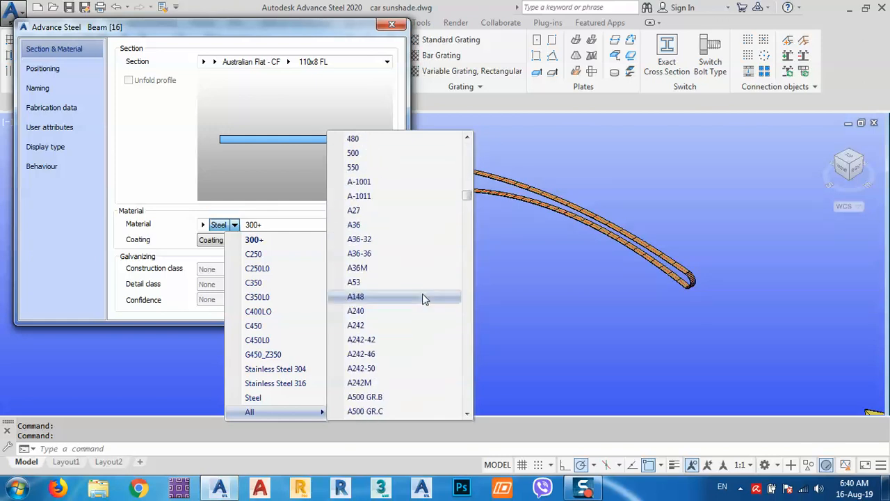
scroll(423, 284, "down", 15)
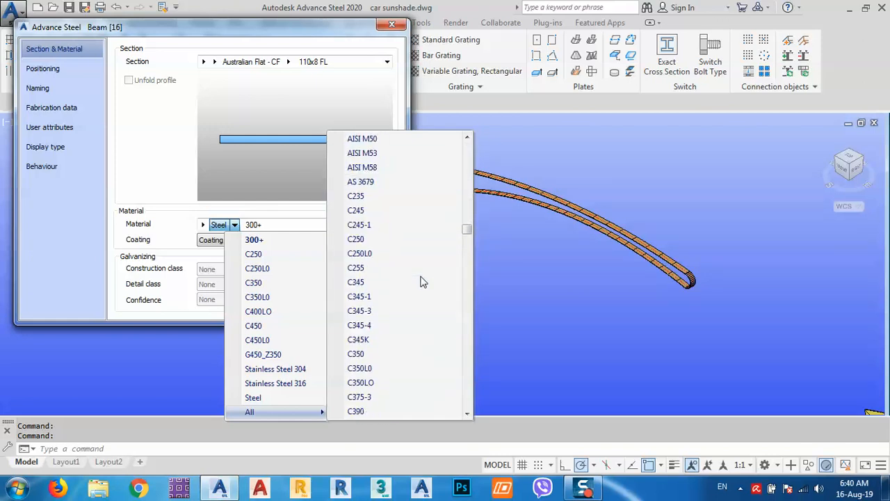
scroll(421, 281, "down", 12)
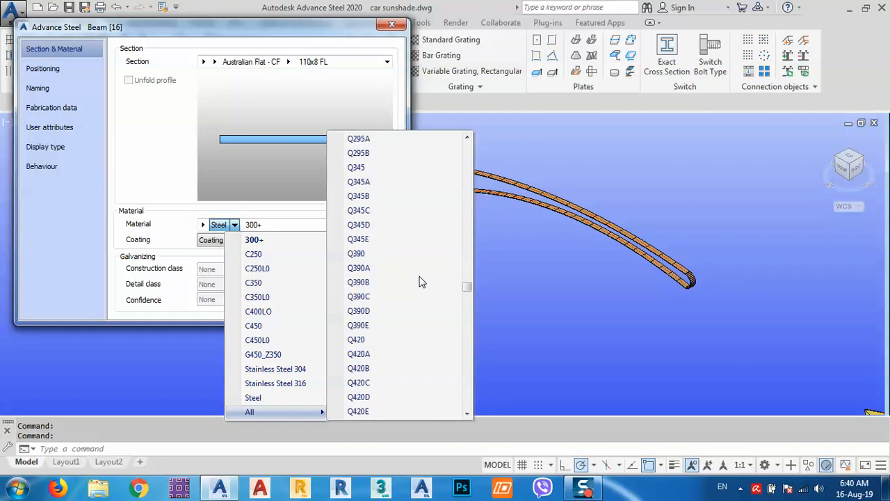
scroll(420, 281, "down", 5)
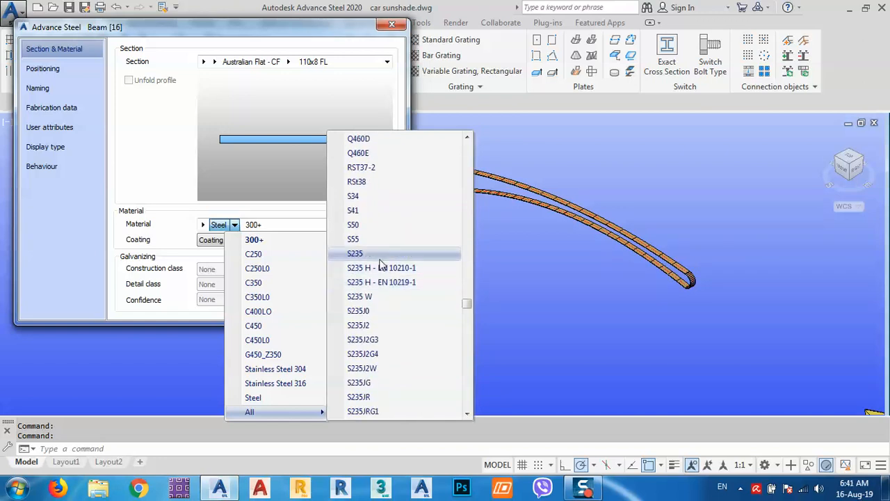
left_click(376, 254)
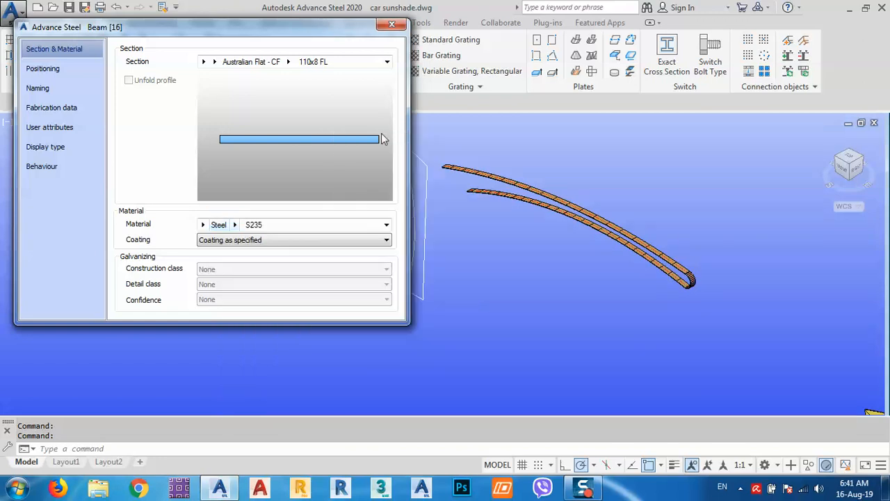
left_click(390, 25)
Step: Move the three flat arm beams 10000 along the positive X direction onto the edges of the arm's web plate
left_click(700, 166)
left_click(566, 312)
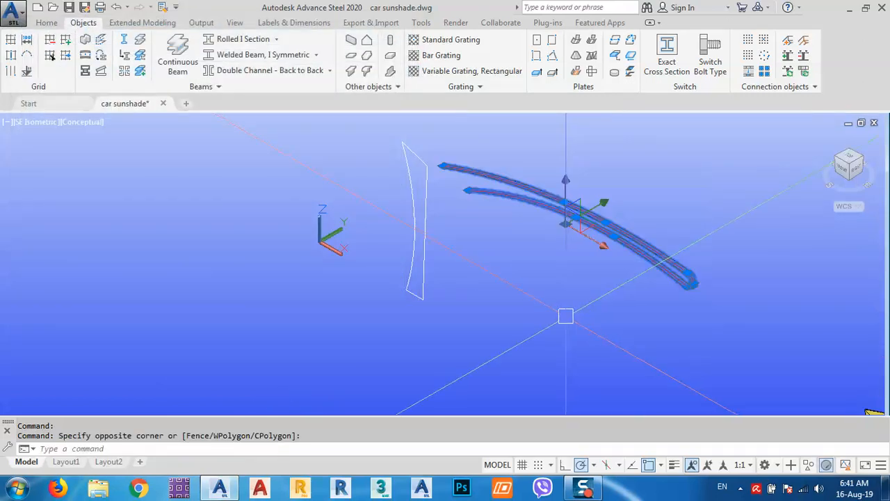
middle_click_drag(566, 312, 434, 248)
type("m")
key("Return")
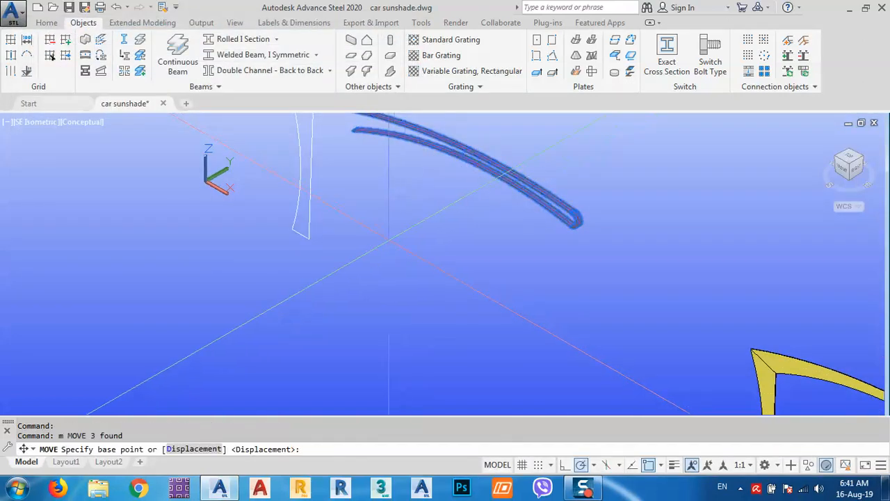
left_click(388, 225)
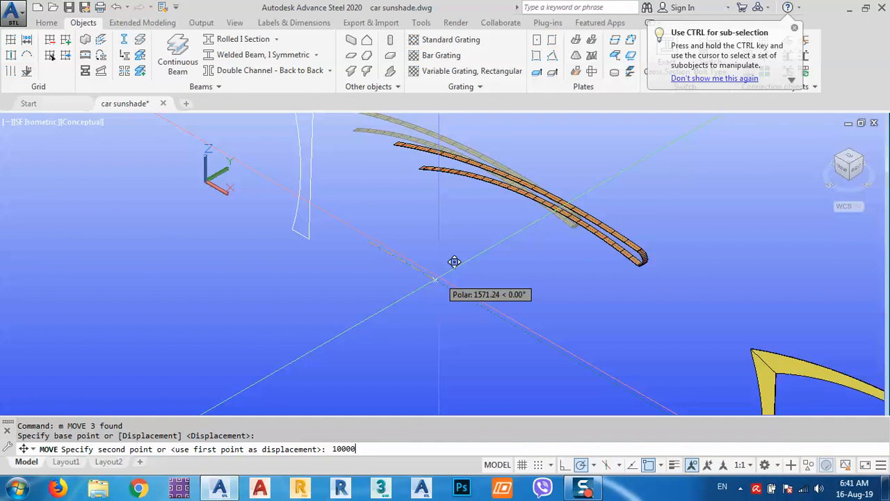
type("10000")
key("Return")
middle_click_drag(630, 313, 299, 149)
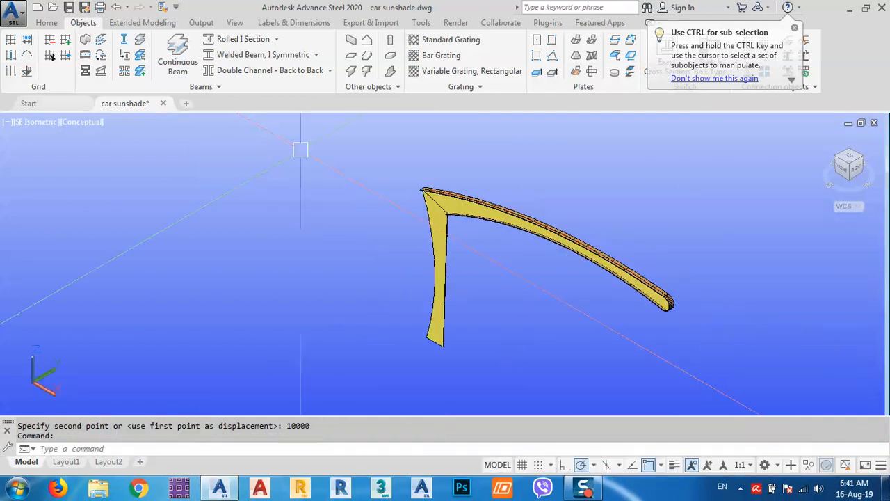
middle_click_drag(528, 280, 495, 263)
scroll(587, 267, "up", 2)
scroll(657, 292, "up", 4)
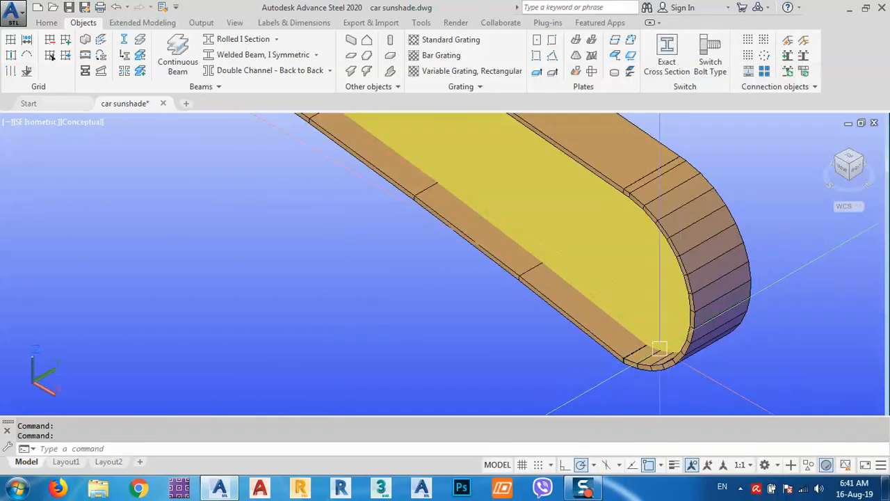
left_click(627, 272)
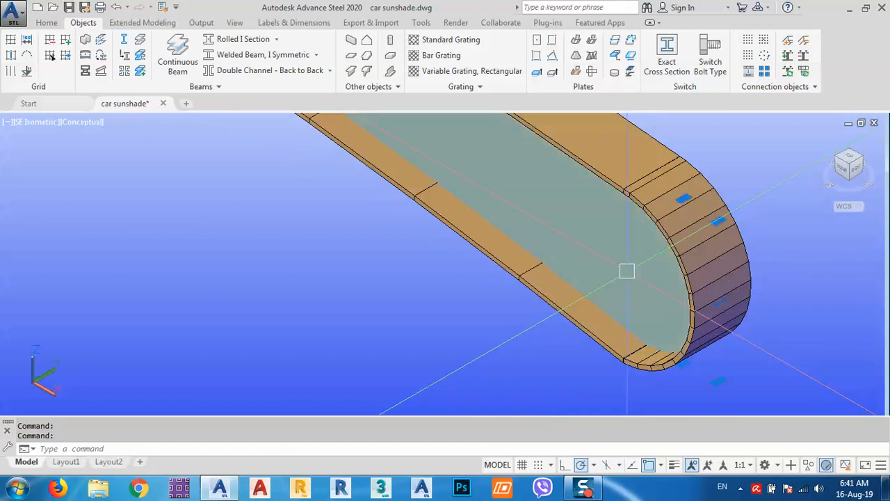
scroll(618, 287, "down", 2)
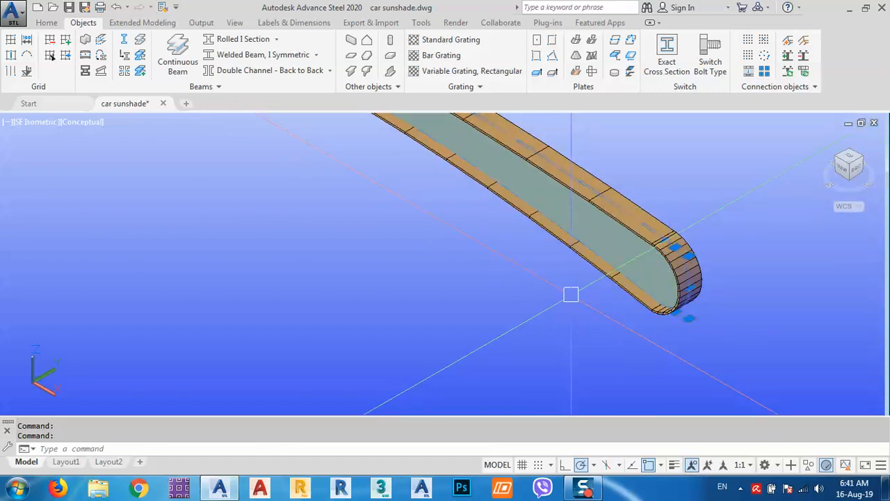
key("Escape")
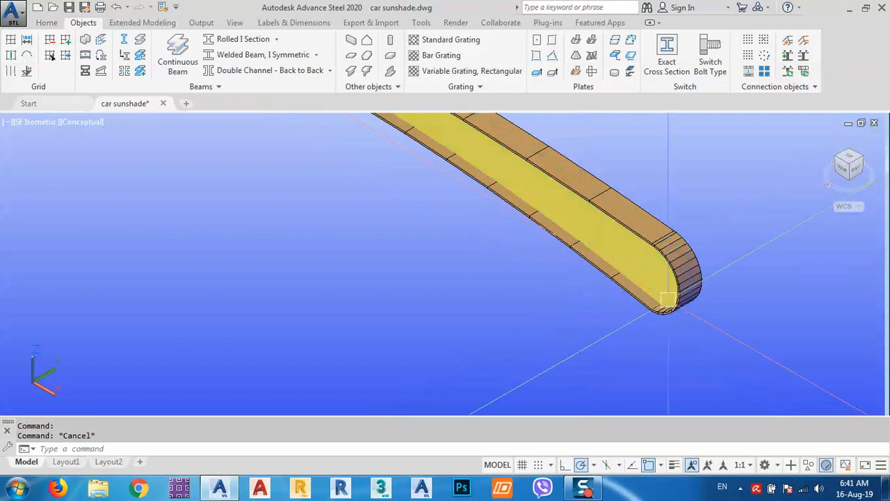
Step: Explode the remaining post outline into separate edges
scroll(668, 299, "down", 6)
middle_click_drag(568, 304, 603, 307)
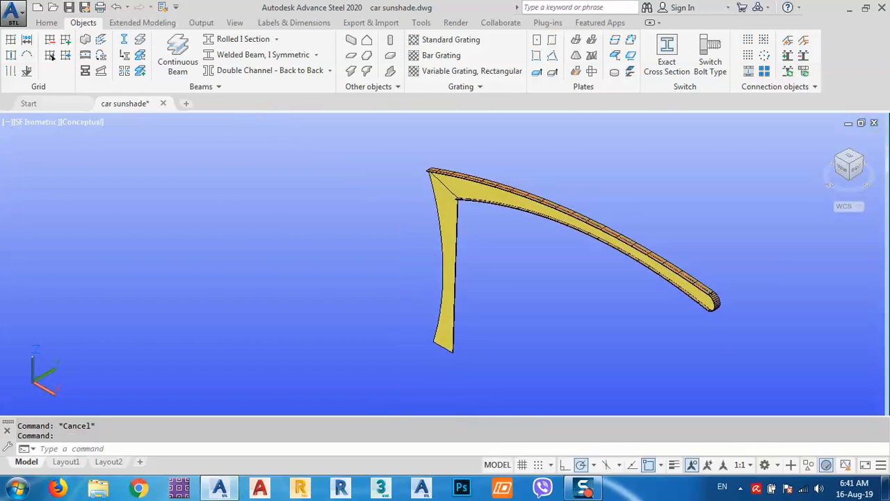
scroll(694, 289, "down", 6)
middle_click_drag(495, 224, 521, 260)
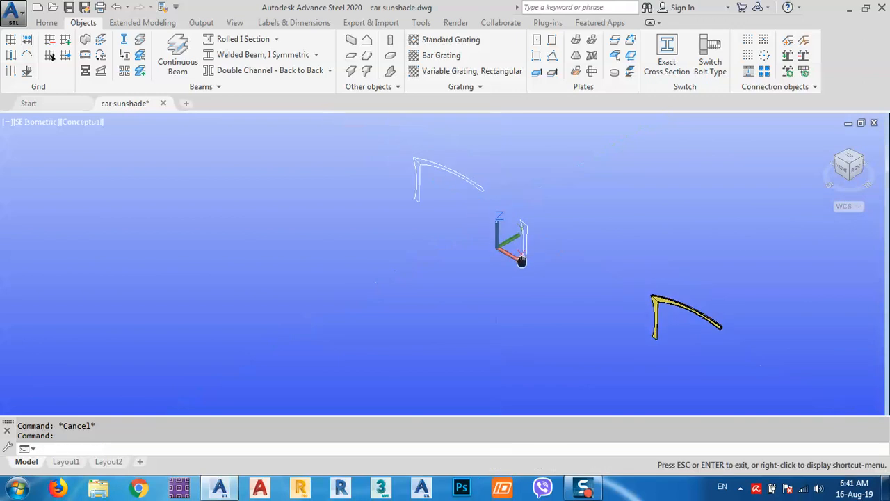
scroll(526, 232, "up", 6)
left_click(527, 255)
middle_click_drag(595, 282, 546, 268)
key("Escape")
type("x")
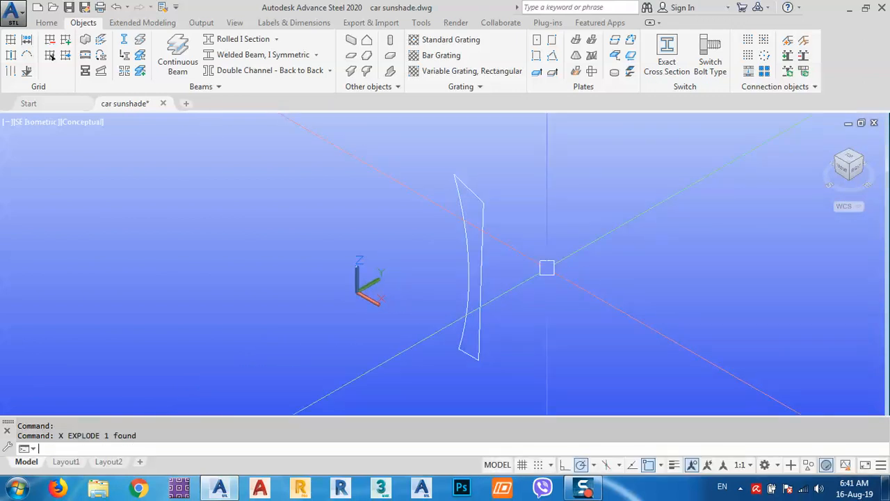
Step: Delete the sloping top edge and the short bottom edge of the exploded post outline
scroll(482, 205, "up", 2)
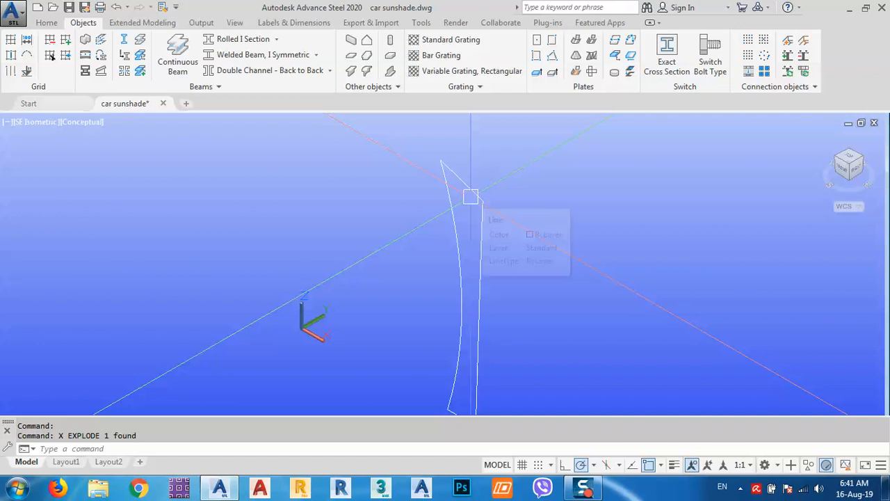
middle_click_drag(471, 197, 556, 226, "shift")
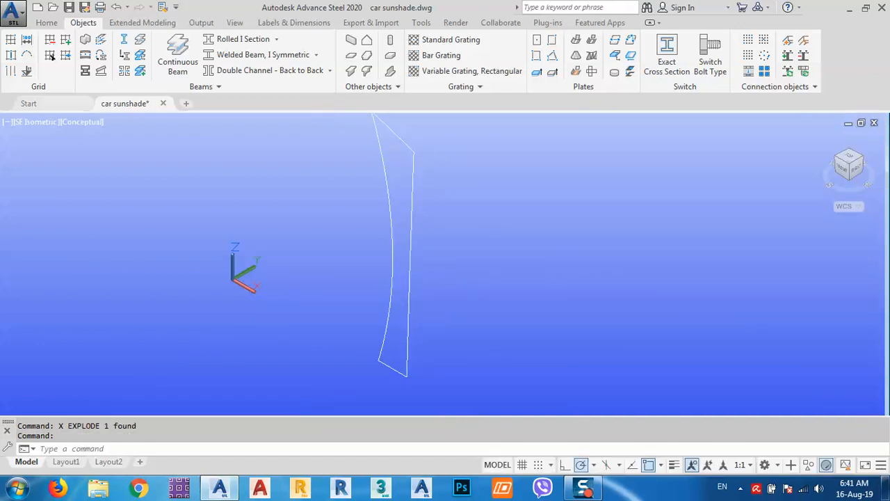
scroll(422, 221, "down", 8)
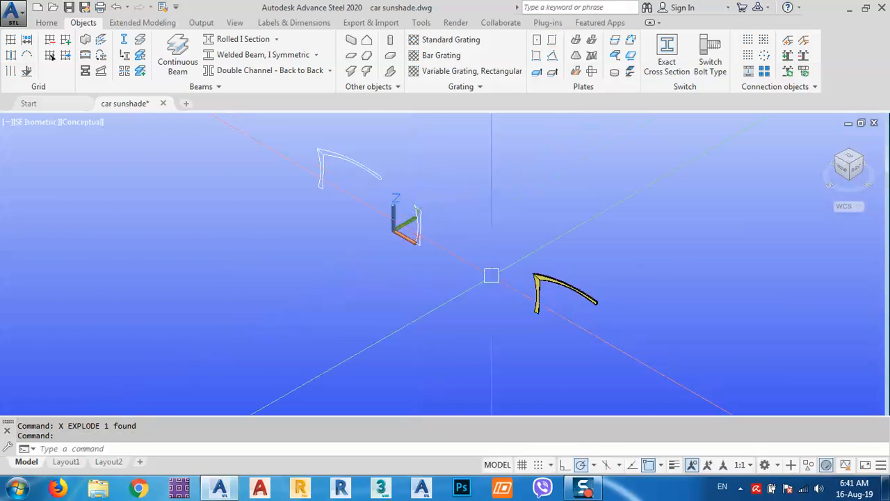
scroll(513, 308, "up", 2)
scroll(370, 172, "up", 8)
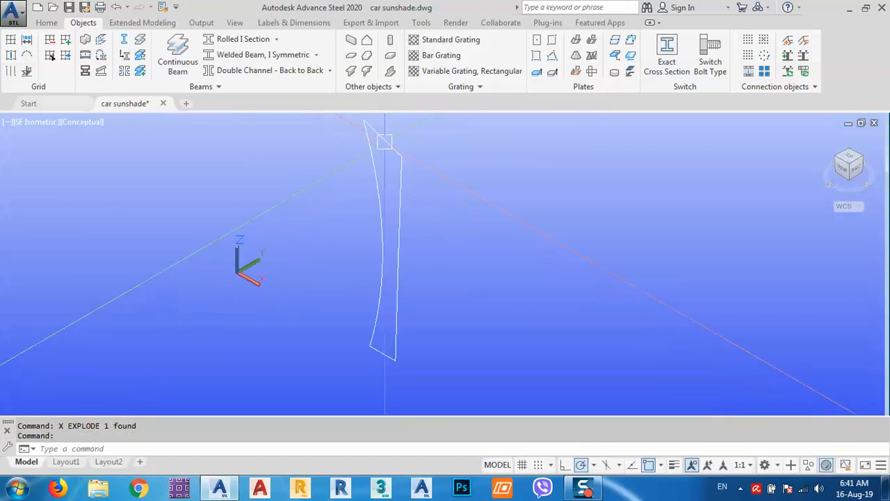
left_click(385, 140)
key("Delete")
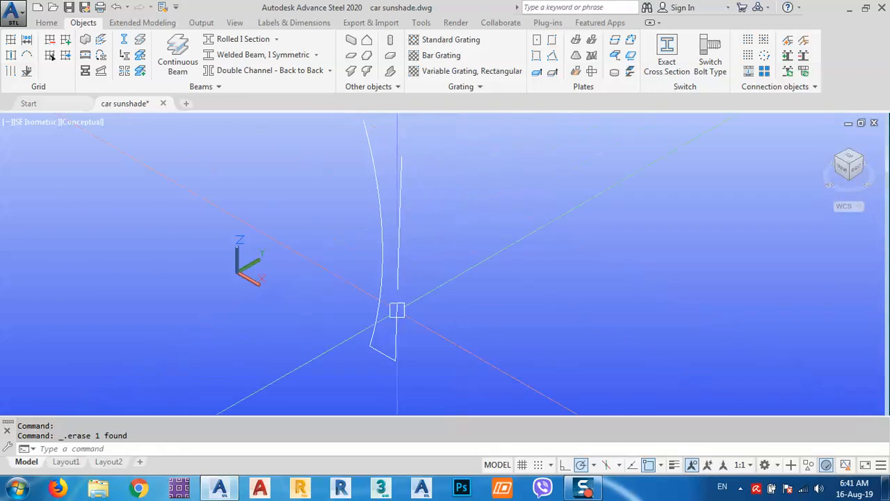
scroll(367, 354, "up", 3)
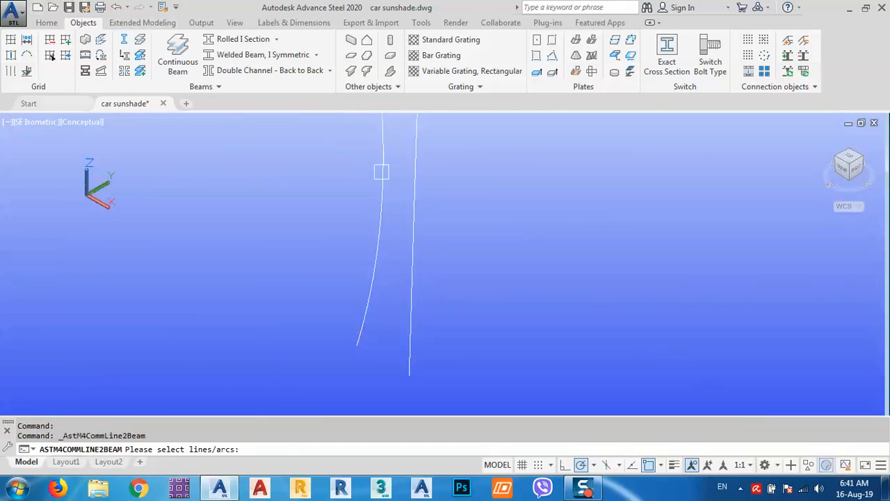
Step: Convert the post's curved and straight long edges to 110x8 FL flat beams, deleting the source lines, and close the beam properties
key("Return")
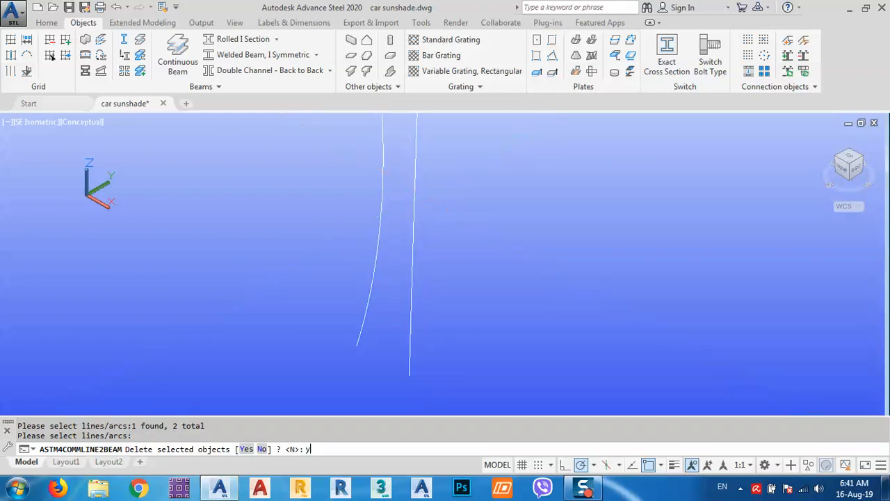
key("Return")
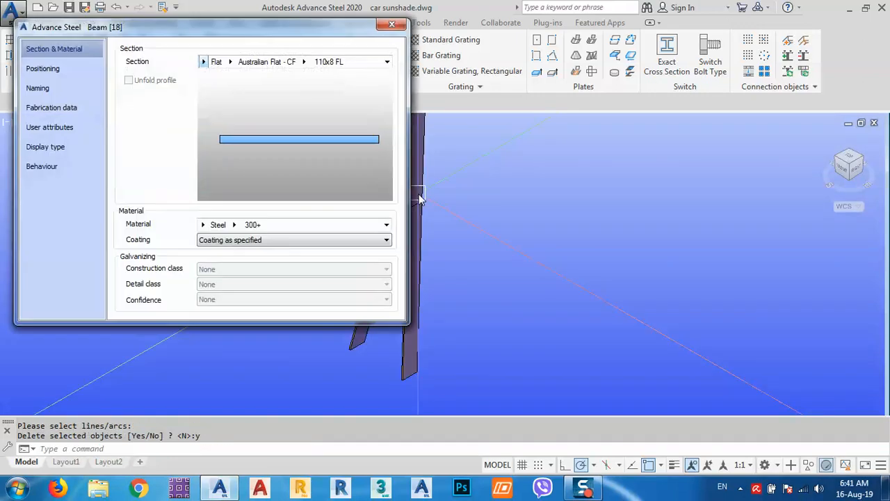
left_click(390, 27)
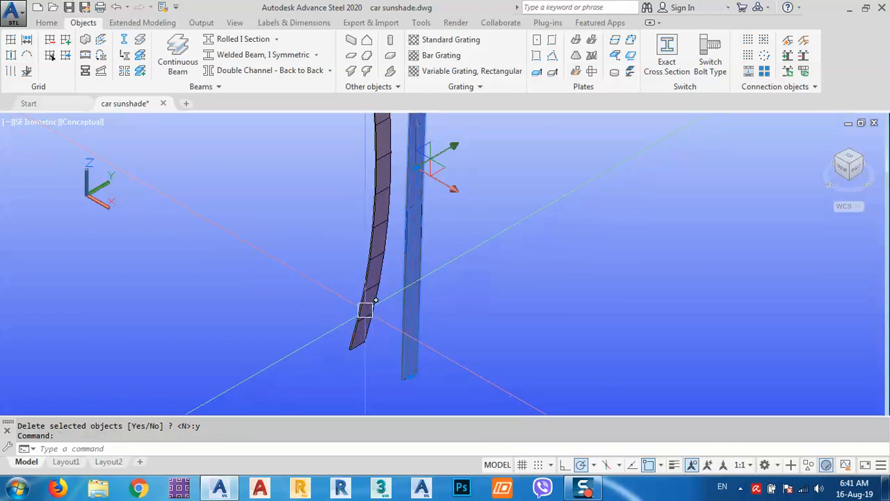
Step: Move the two post flange beams 10000 along the positive X direction towards the plated frame
scroll(365, 310, "down", 5)
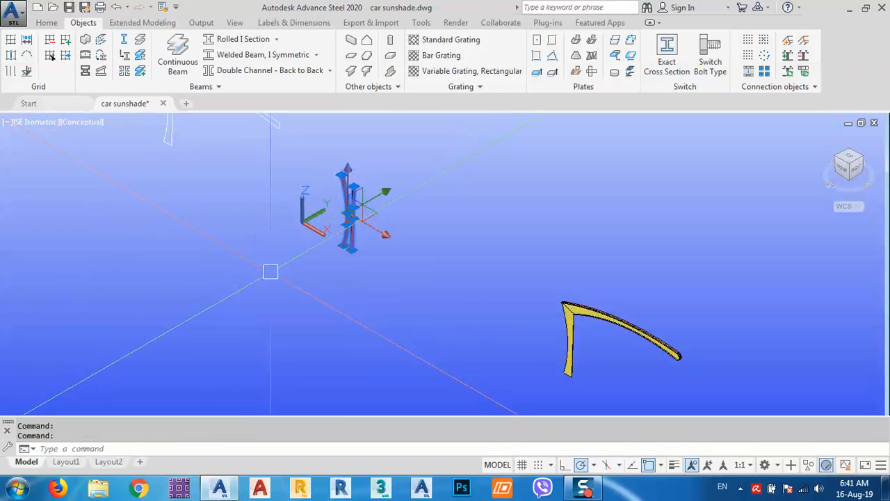
type("m")
key("Return")
left_click(292, 271)
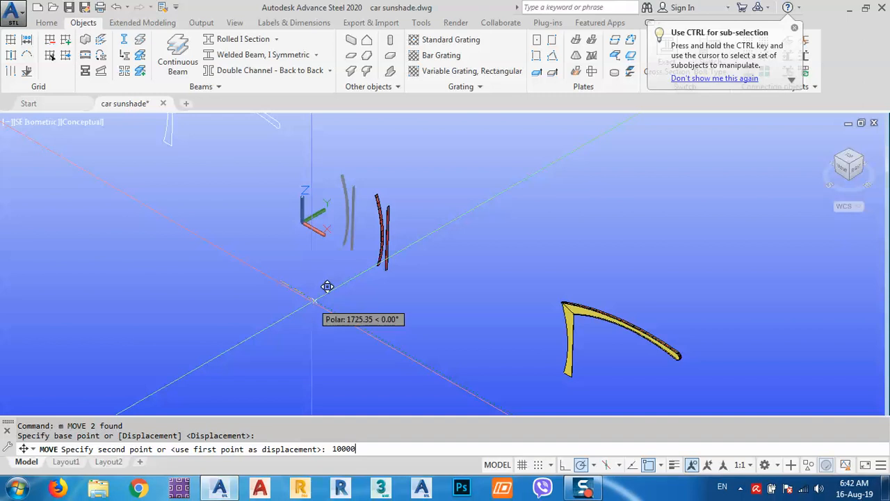
key("Return")
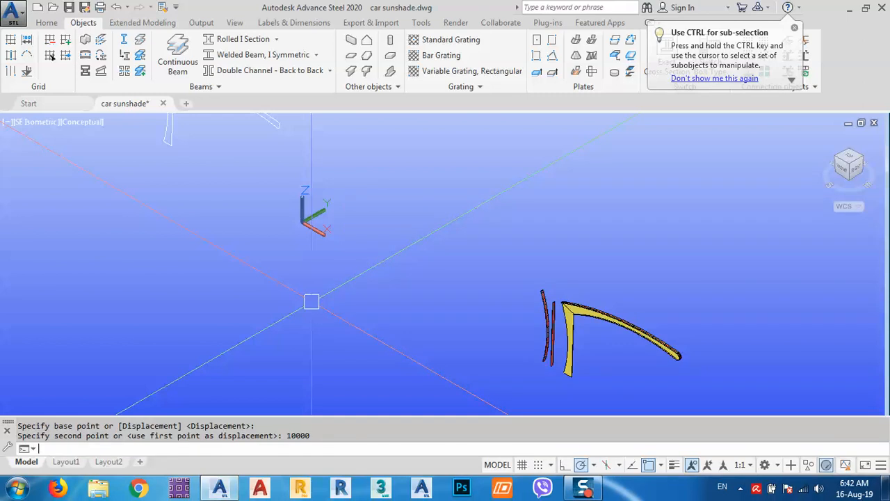
Step: Move the two post flange beams a further 1000 along positive X onto the edges of the post's web plate
scroll(563, 348, "up", 5)
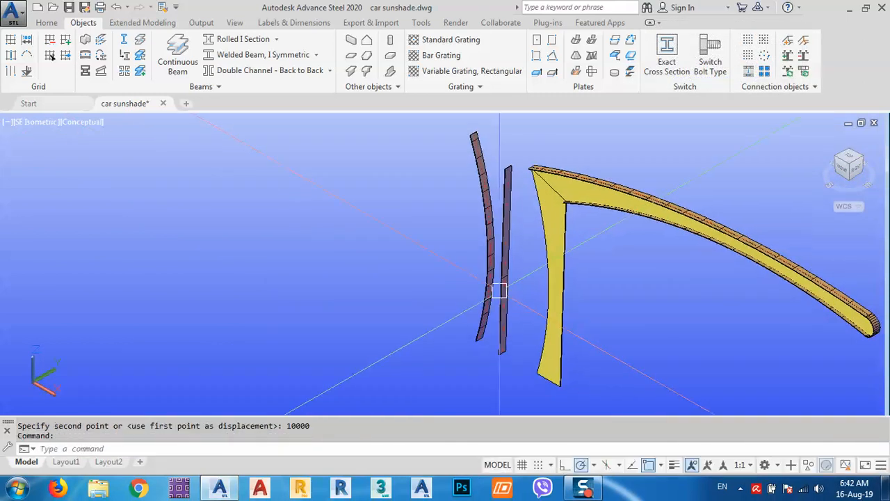
left_click(506, 290)
left_click(490, 279)
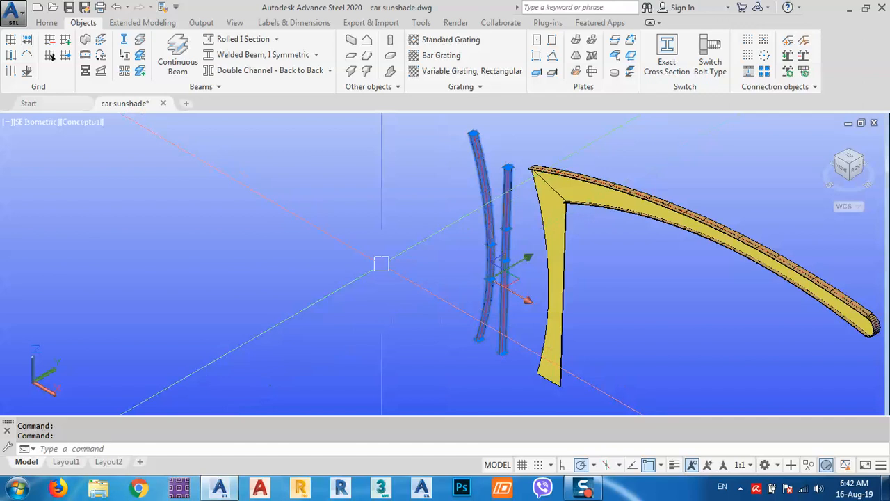
type("m")
key("Return")
left_click(306, 245)
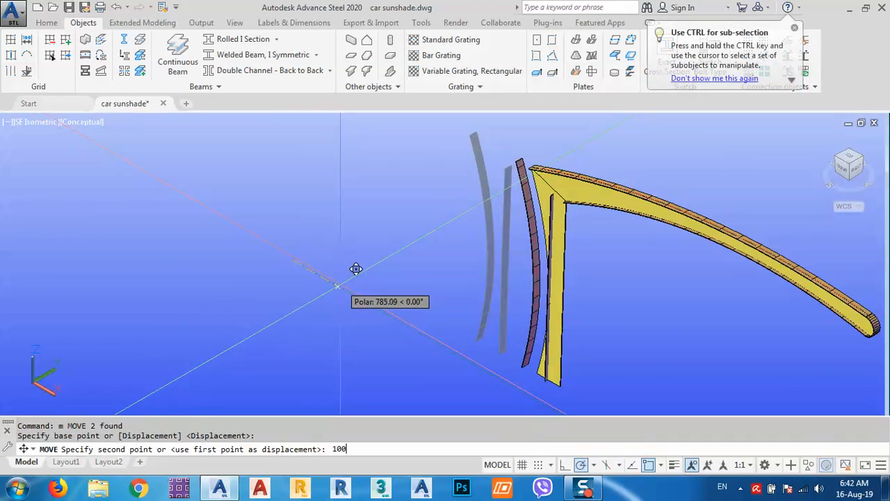
key("Return")
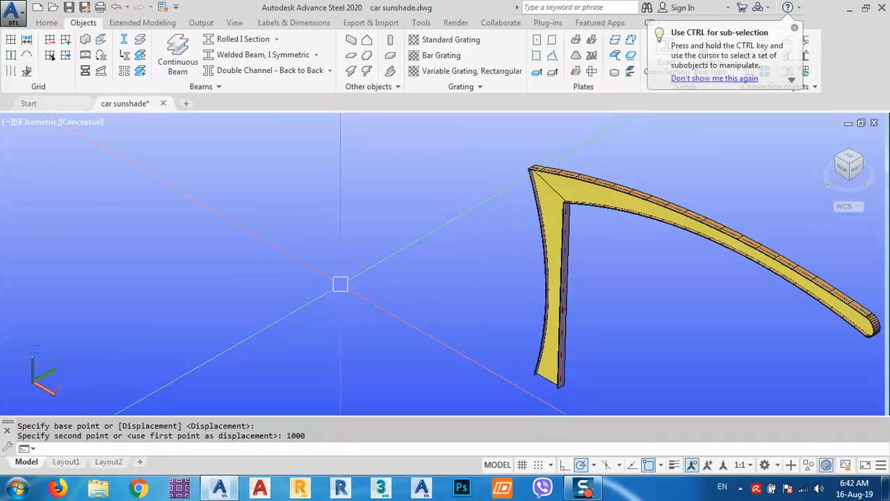
Step: Inspect how the post flanges meet the arm flange at the inner corner and follow the post's web plate
scroll(566, 239, "up", 6)
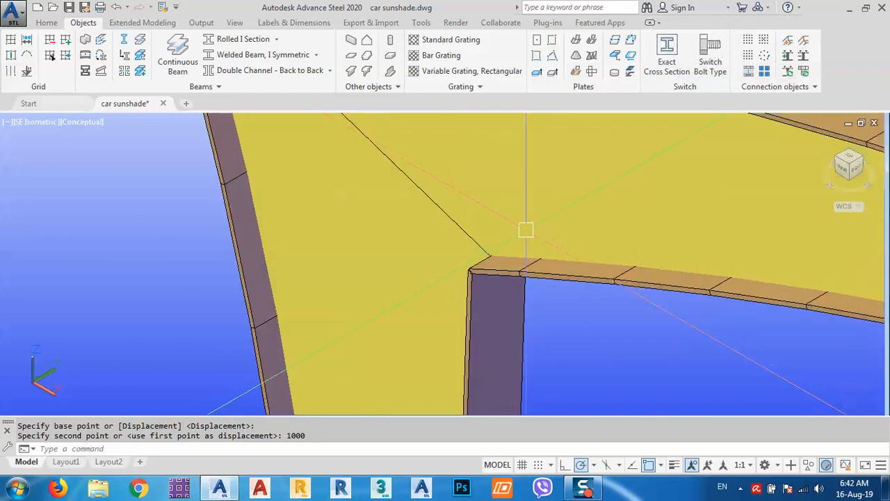
scroll(526, 229, "down", 6)
middle_click_drag(534, 294, 470, 175)
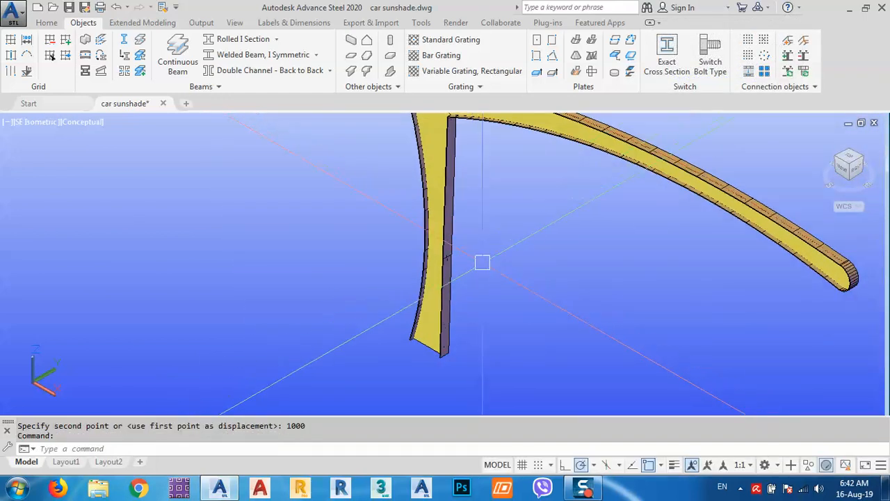
mouse_move(482, 262)
middle_mouse_down("shift")
mouse_move(470, 248)
mouse_move(501, 181)
mouse_move(511, 231)
mouse_move(544, 233)
mouse_move(564, 207)
mouse_move(546, 245)
mouse_move(482, 274)
middle_mouse_up("shift")
scroll(511, 231, "down", 5)
scroll(485, 217, "up", 3)
scroll(528, 212, "down", 8)
left_click(325, 156)
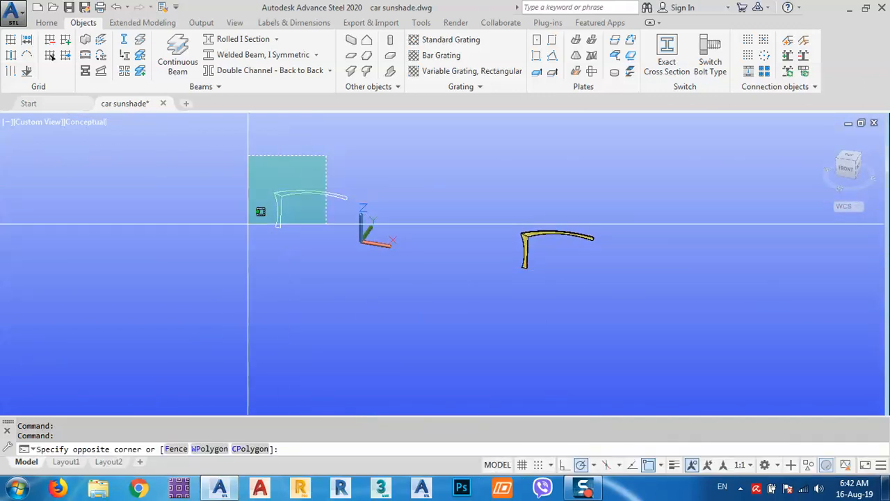
left_click(248, 224)
key("Escape")
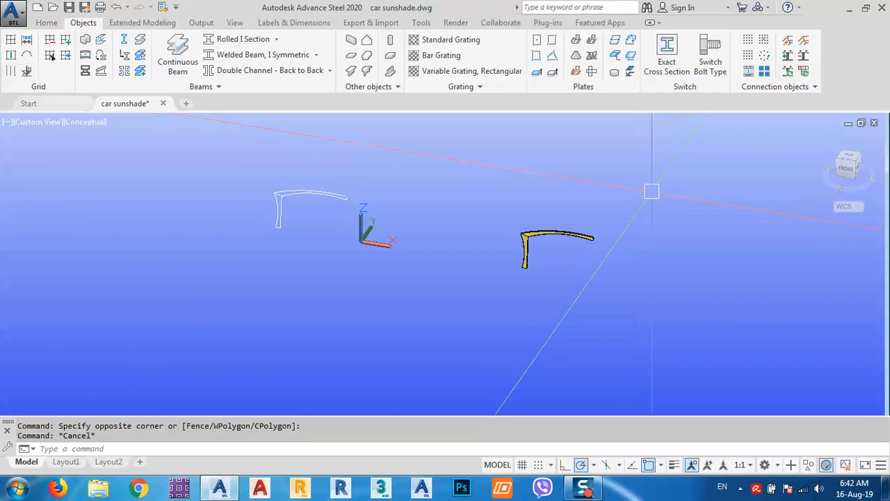
Step: Move the complete steel frame, plates and flanges together, 10000 along the negative X direction
left_click(651, 190)
left_click(532, 272)
type("m")
key("Return")
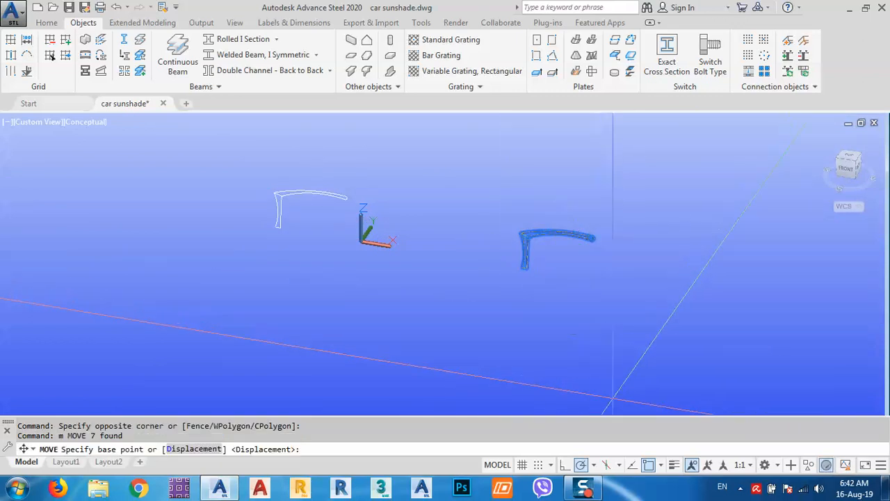
left_click(656, 341)
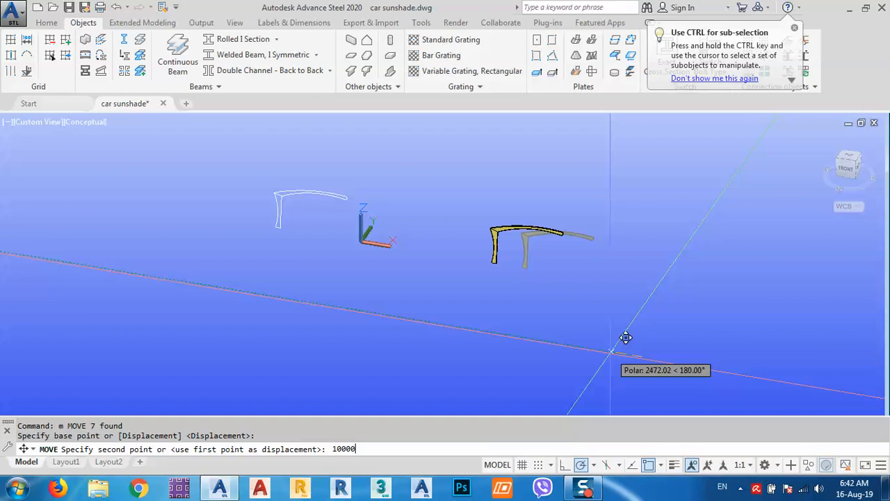
type("10000")
key("Return")
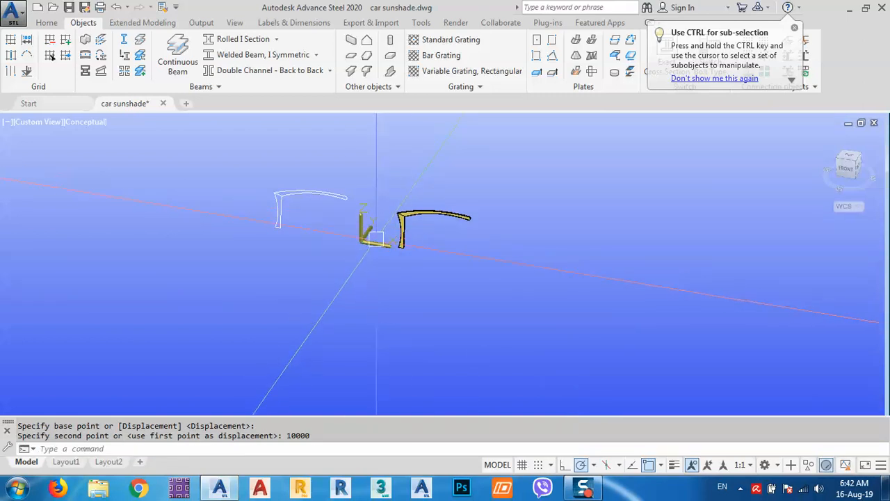
Step: Examine the flange ends where the post and arm meet at the frame's outer and inner corners
scroll(452, 254, "up", 5)
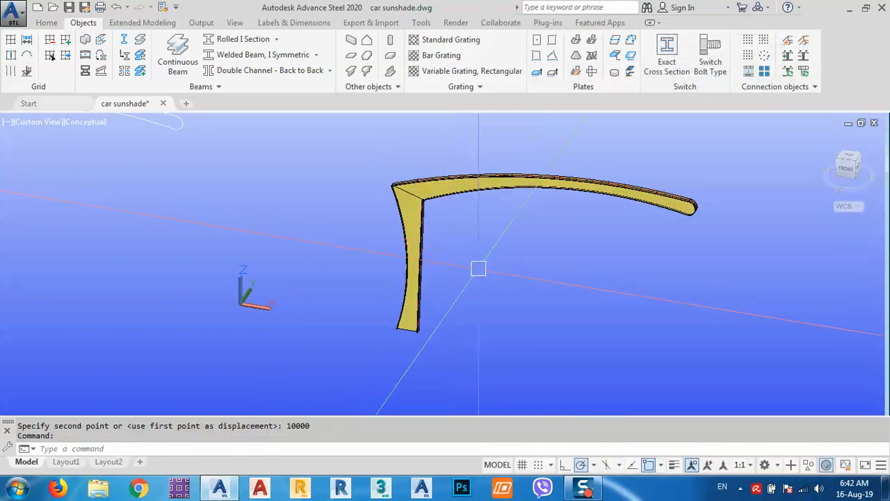
middle_click_drag(477, 269, 437, 147, "shift")
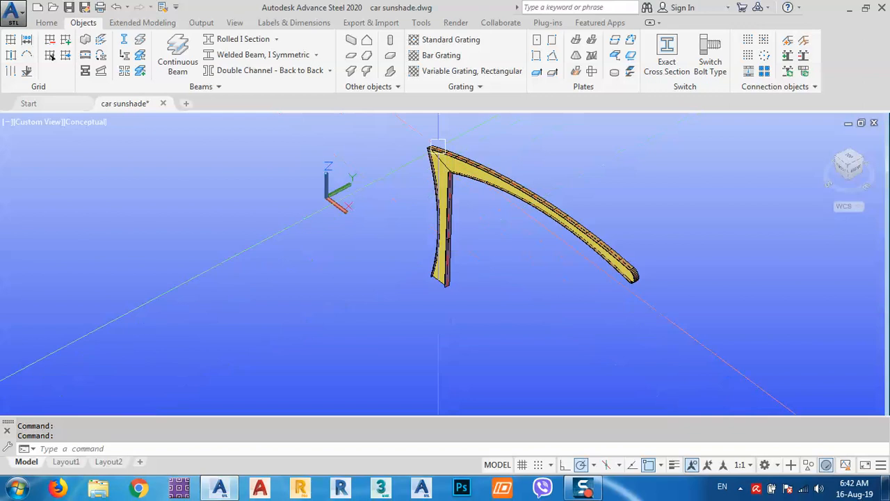
scroll(437, 147, "up", 6)
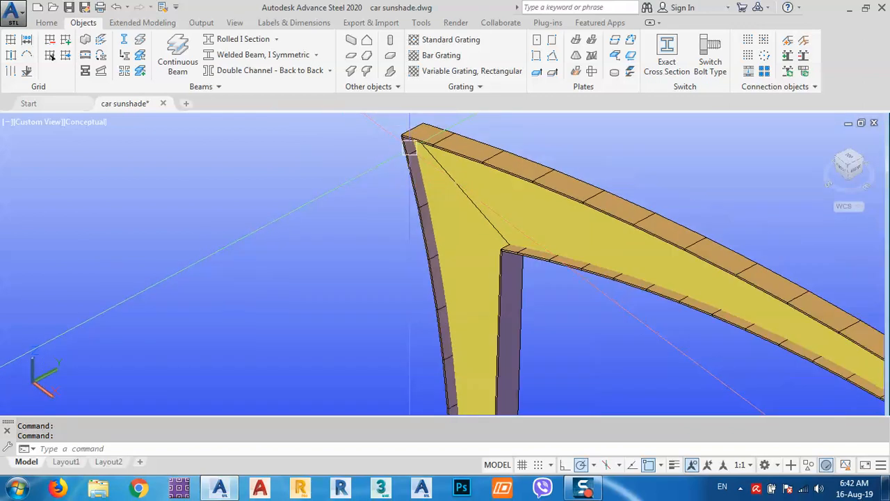
scroll(404, 139, "up", 8)
middle_click_drag(407, 169, 435, 298)
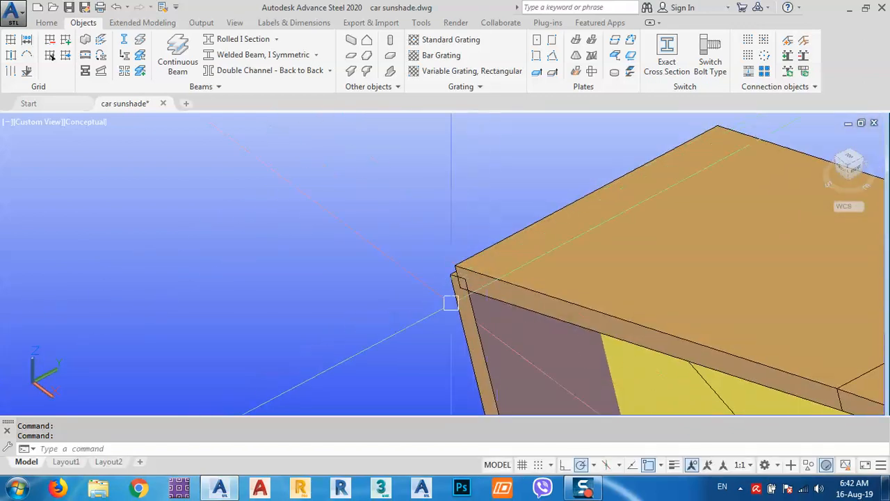
mouse_move(469, 249)
middle_mouse_down("shift")
mouse_move(440, 175)
mouse_move(471, 246)
middle_mouse_up("shift")
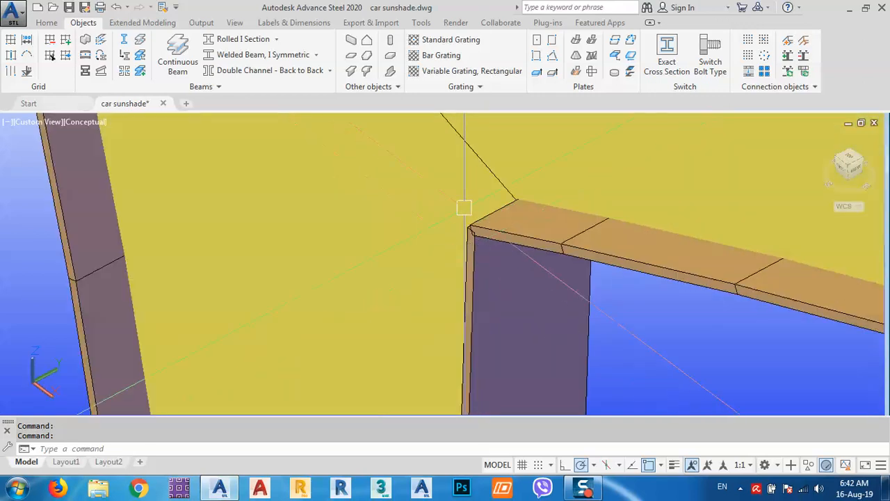
scroll(464, 207, "down", 9)
middle_click_drag(498, 302, 541, 277, "shift")
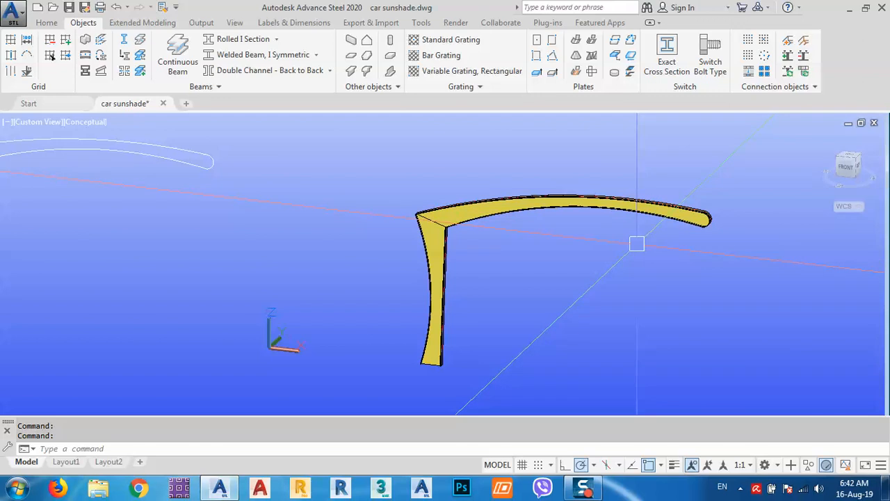
Step: Show the frame from the front and align the UCS with the current view
left_click(850, 168)
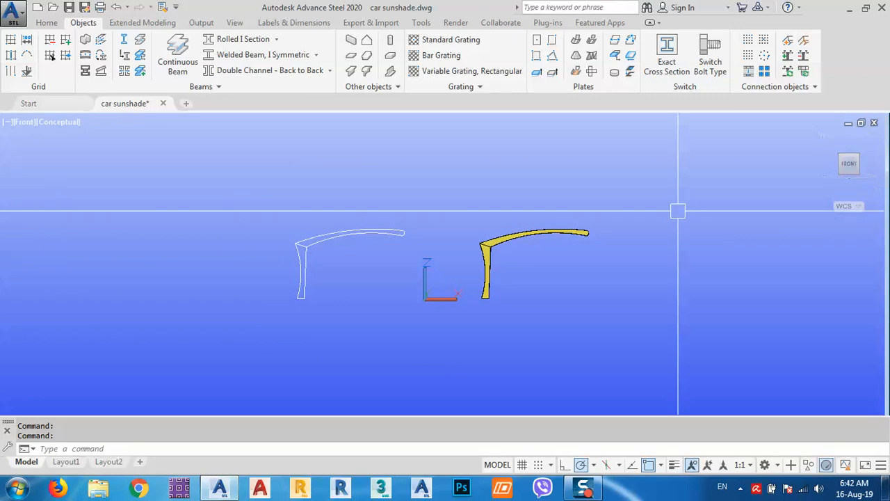
scroll(552, 248, "up", 4)
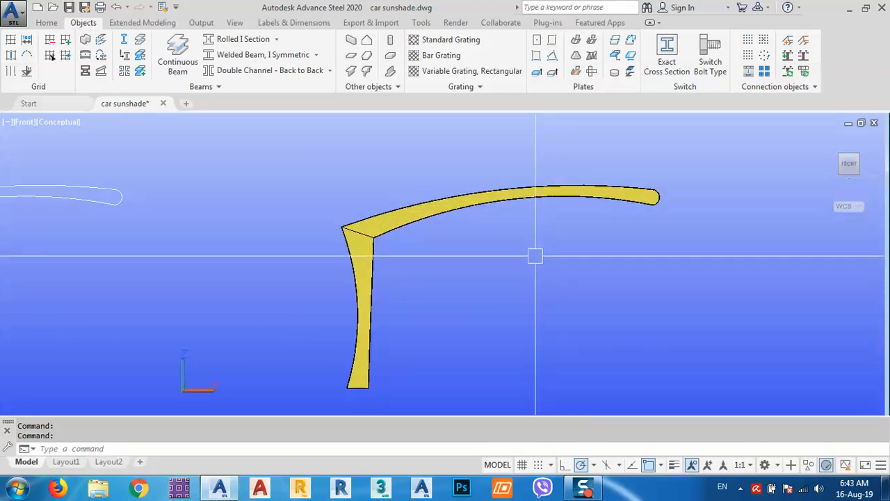
type("ucs")
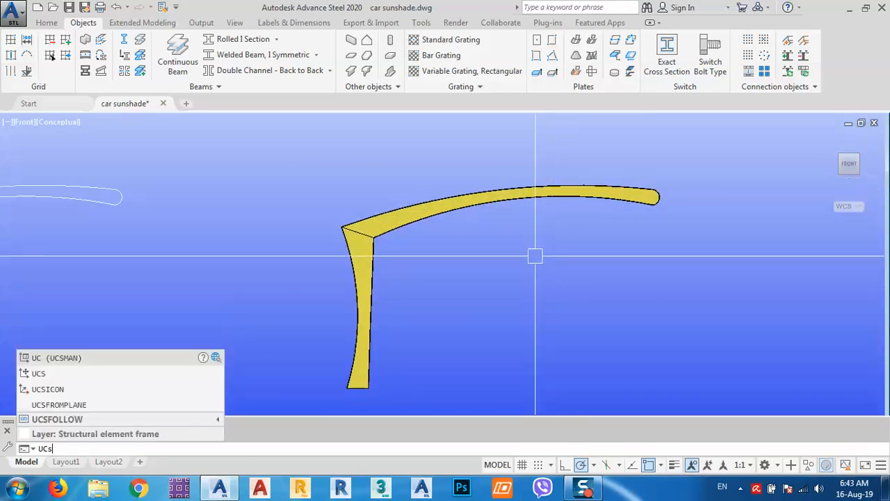
key("Return")
type("v")
key("Return")
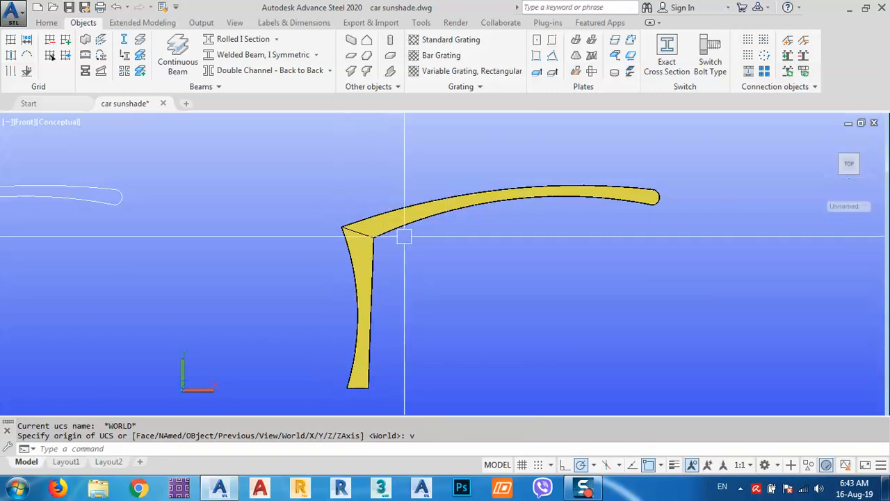
Step: Cut a circular centre-point contour of radius 40 into the post's web plate, partway down near its curved edge
scroll(362, 243, "up", 5)
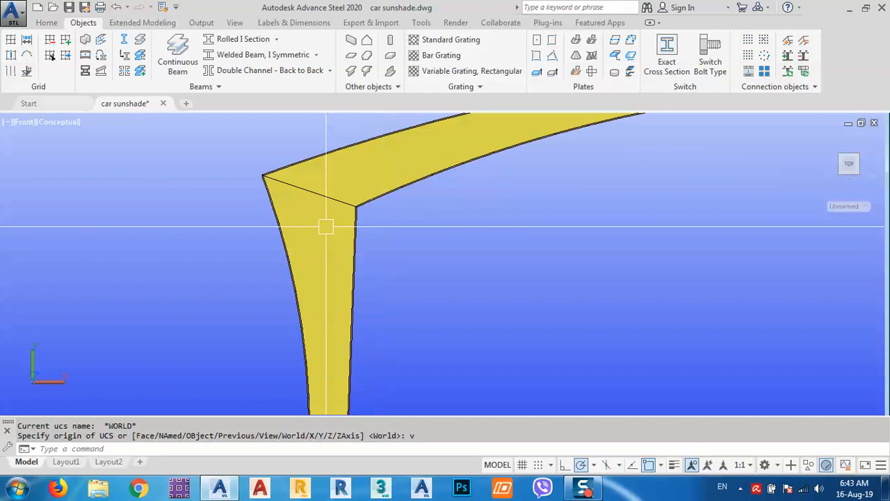
middle_click_drag(496, 256, 536, 204)
scroll(523, 195, "down", 4)
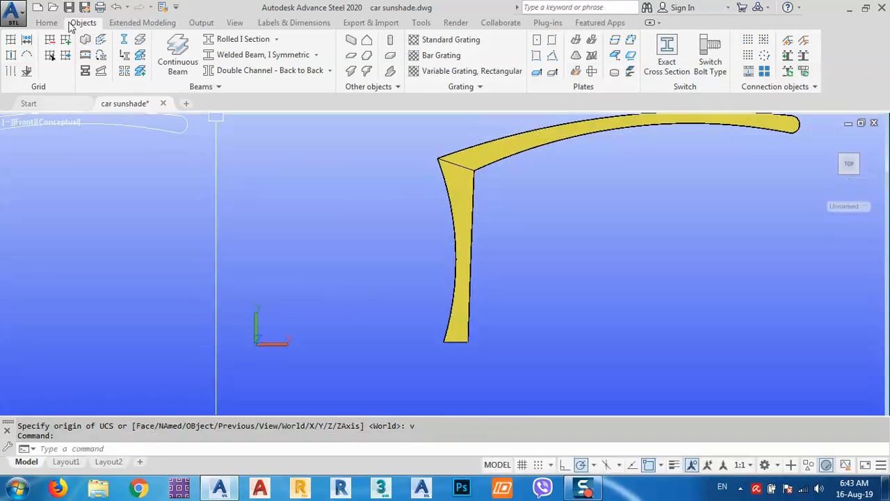
left_click(47, 23)
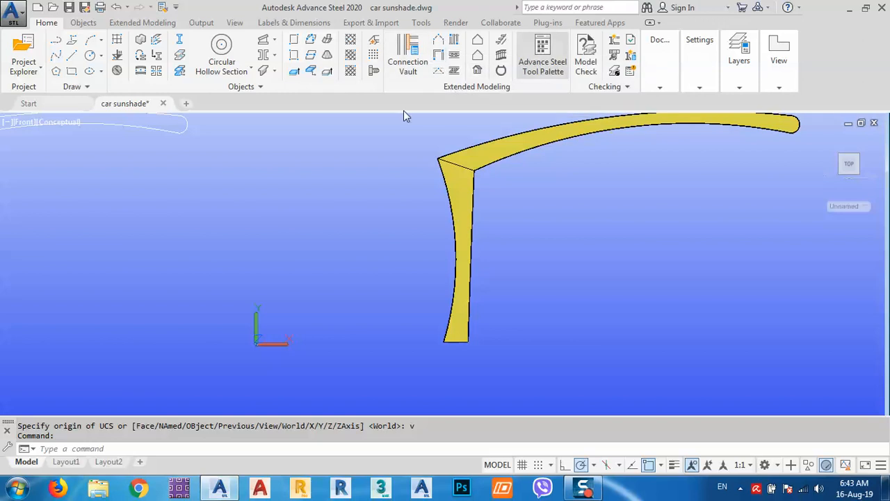
left_click(29, 223)
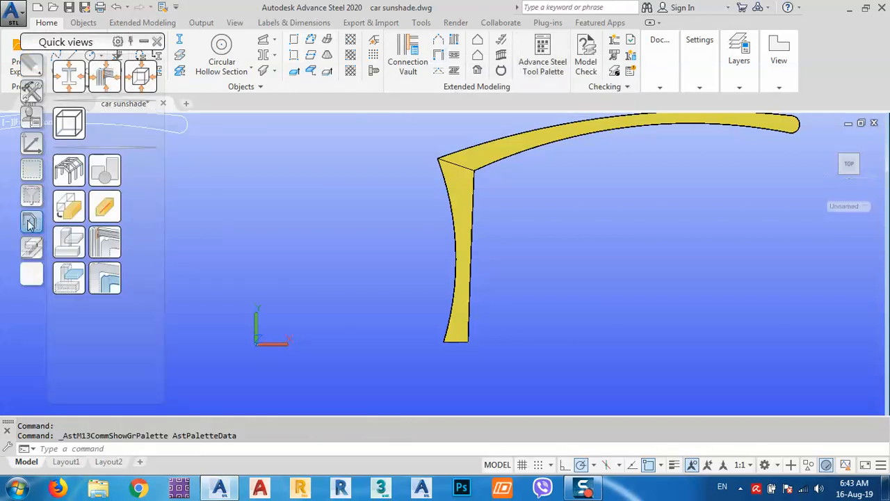
left_click(31, 248)
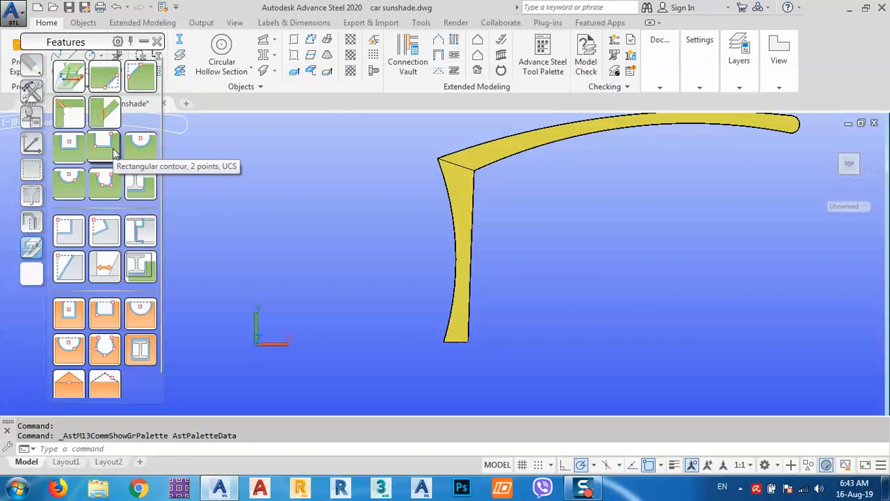
left_click(138, 320)
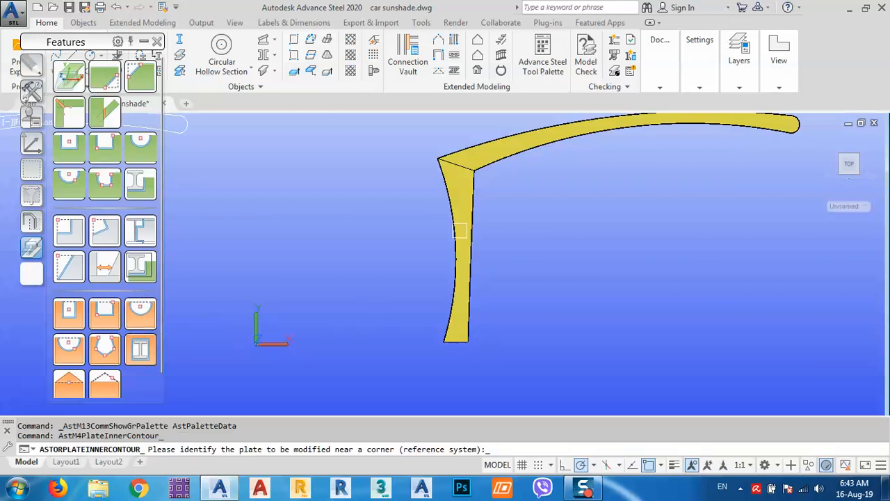
scroll(455, 237, "up", 3)
left_click(445, 175)
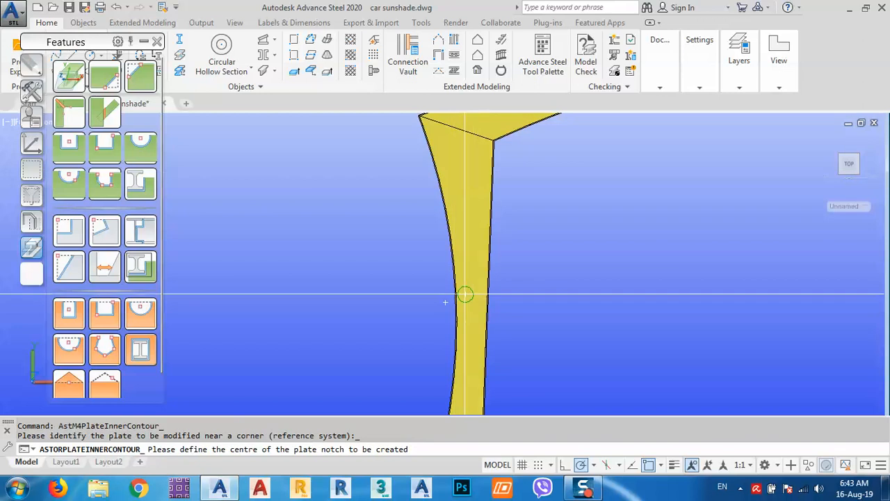
left_click(465, 295)
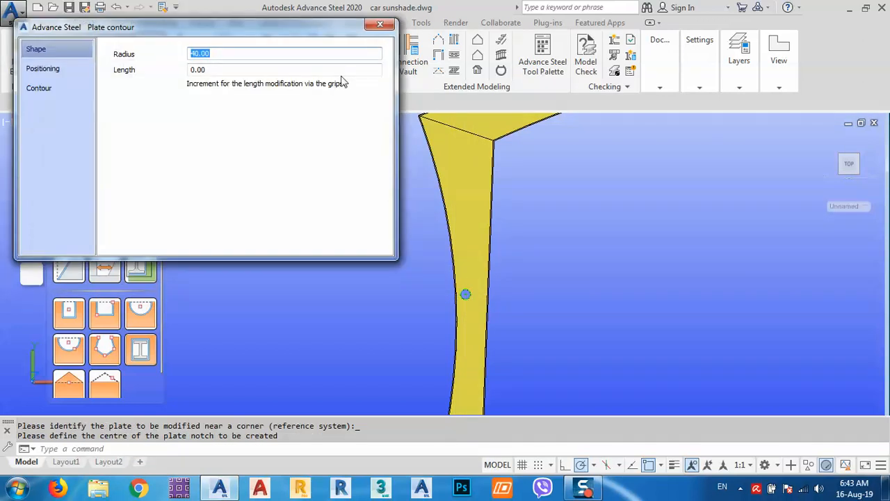
left_click(380, 26)
Step: Try to shift the circular cutout 1000 up the post using the standard Move command
scroll(452, 272, "up", 5)
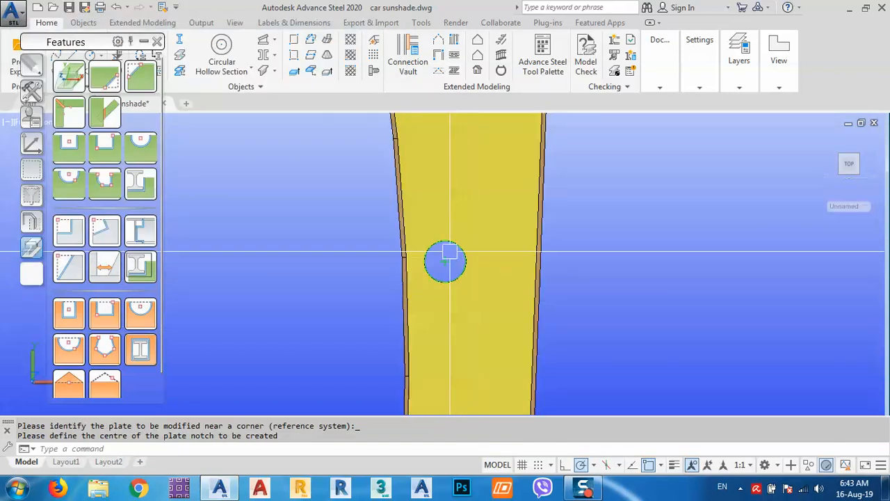
left_click(449, 280)
scroll(397, 316, "down", 6)
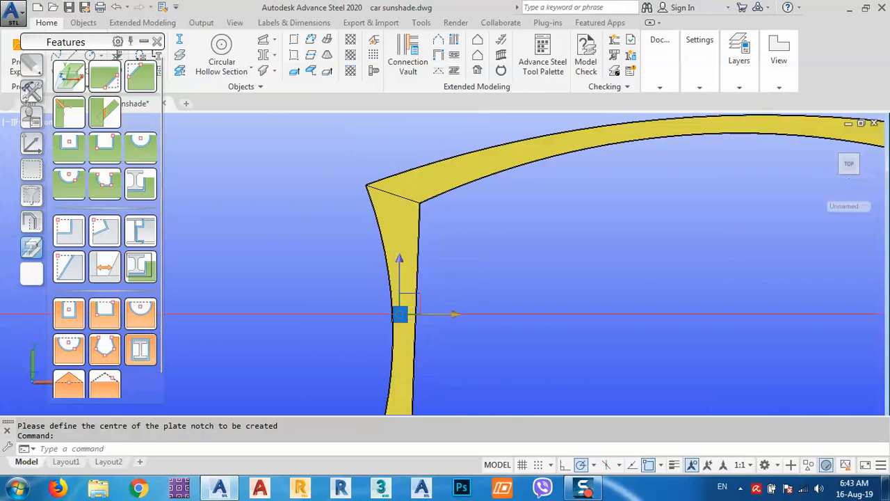
middle_click_drag(496, 274, 481, 281)
type("m")
key("space")
left_click(493, 318)
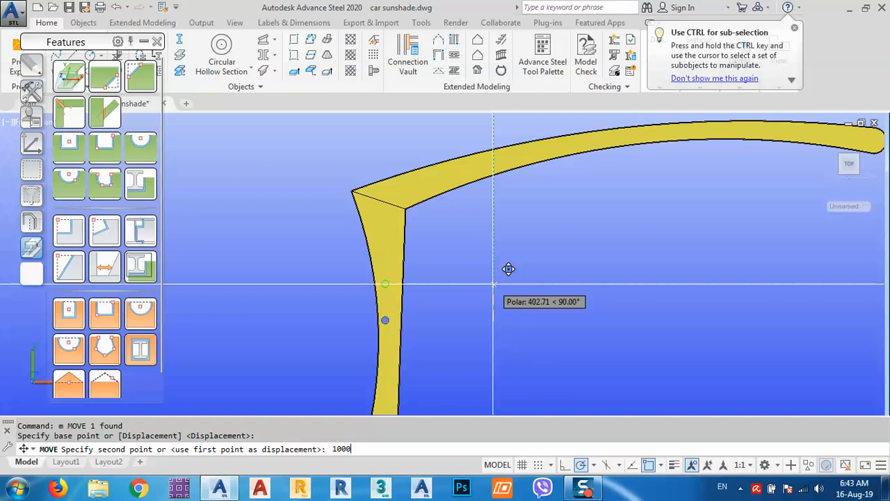
key("Return")
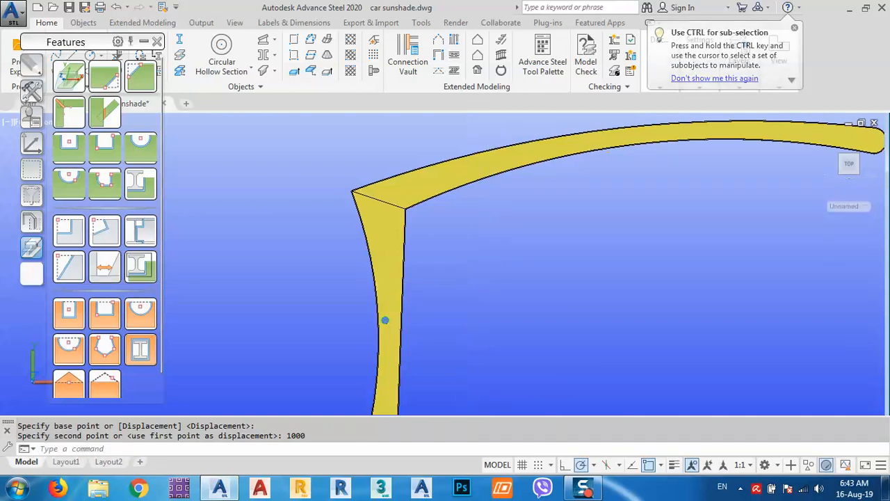
key("Escape")
Step: Move the circular cutout 1000 along positive Y to the wide upper end of the post with the Advance Steel transform tool
scroll(426, 312, "up", 9)
left_click(407, 294)
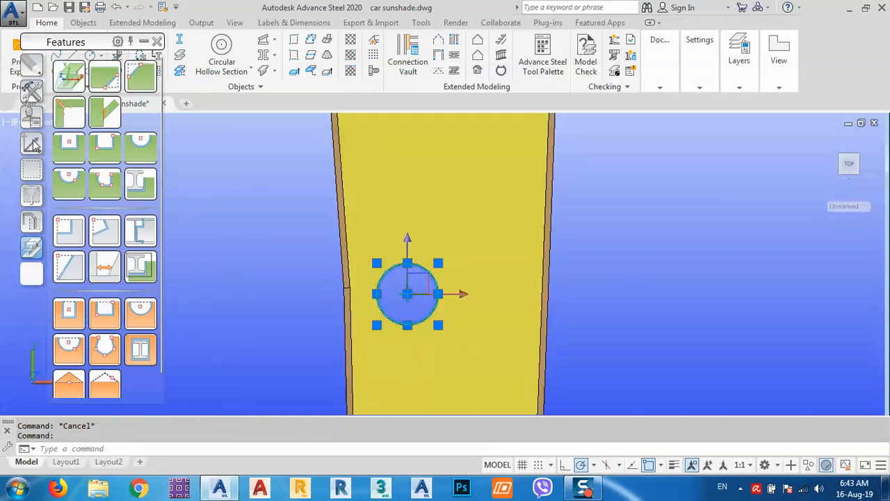
left_click(32, 144)
left_click(31, 91)
left_click(139, 78)
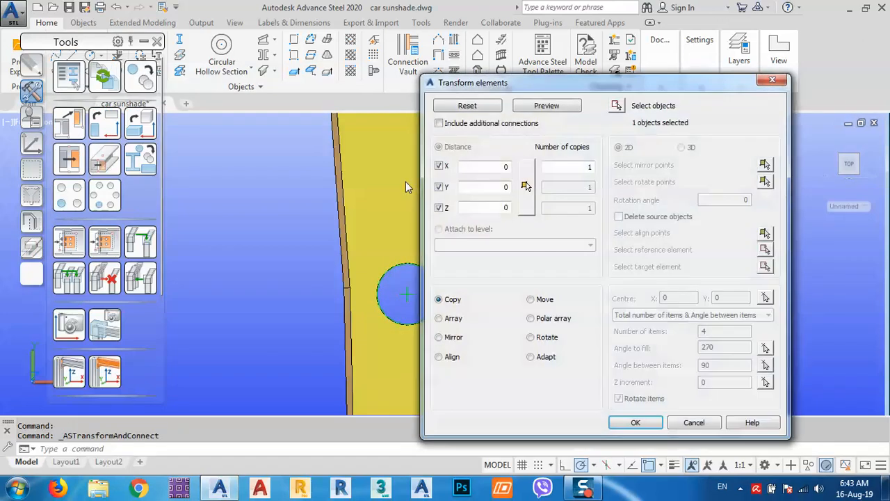
left_click_drag(511, 84, 610, 72)
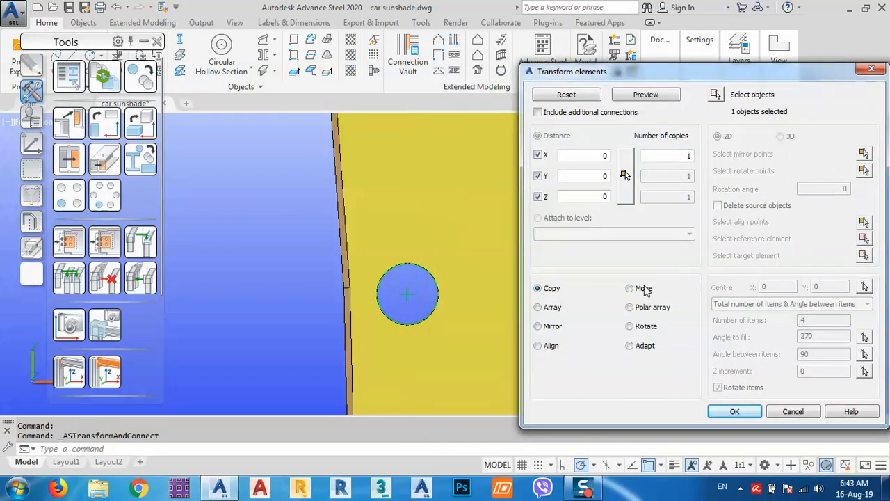
left_click(624, 176)
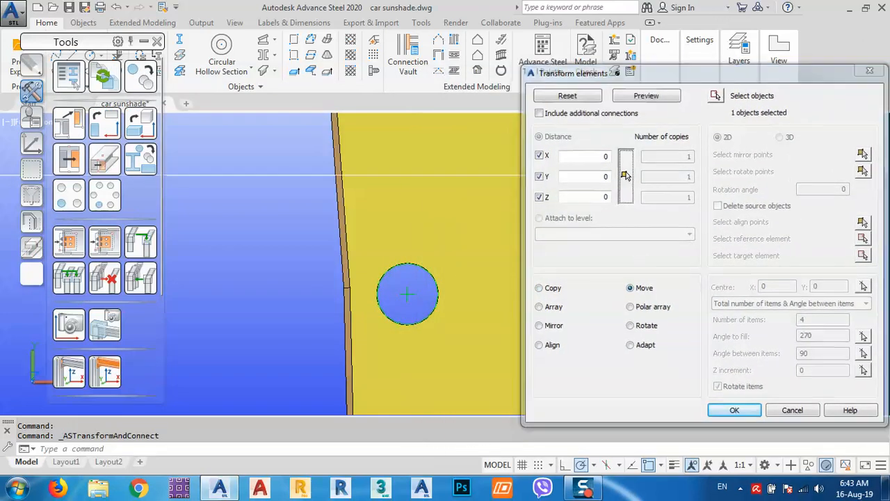
left_click(280, 304)
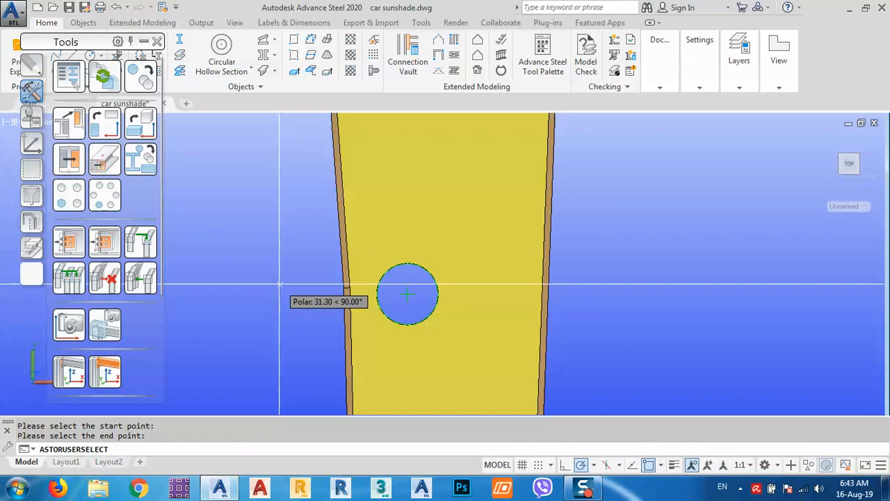
key("Return")
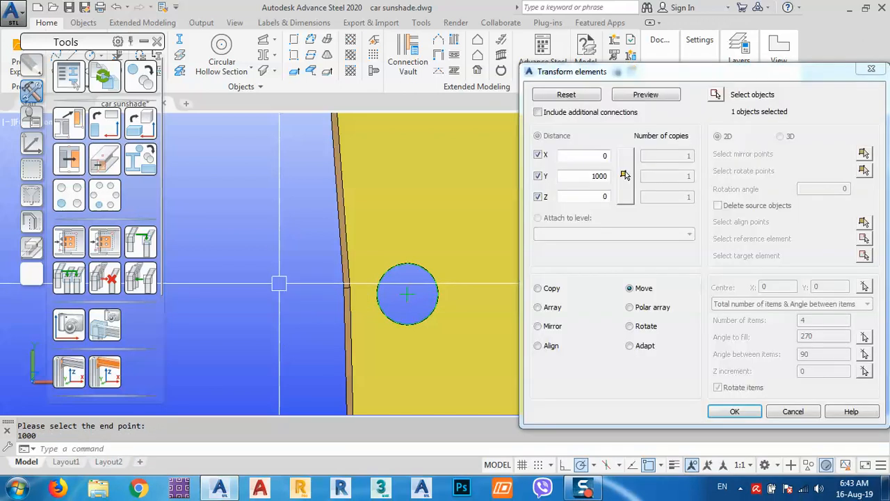
scroll(487, 265, "down", 5)
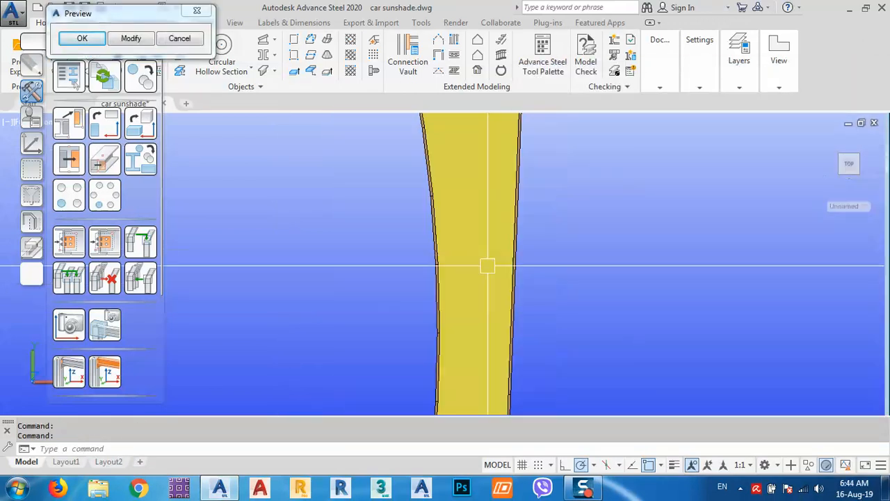
scroll(477, 209, "up", 6)
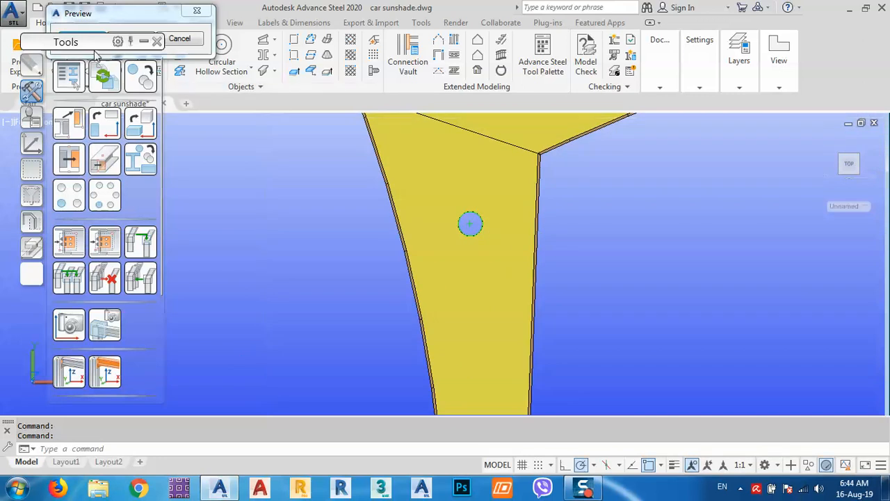
left_click(141, 30)
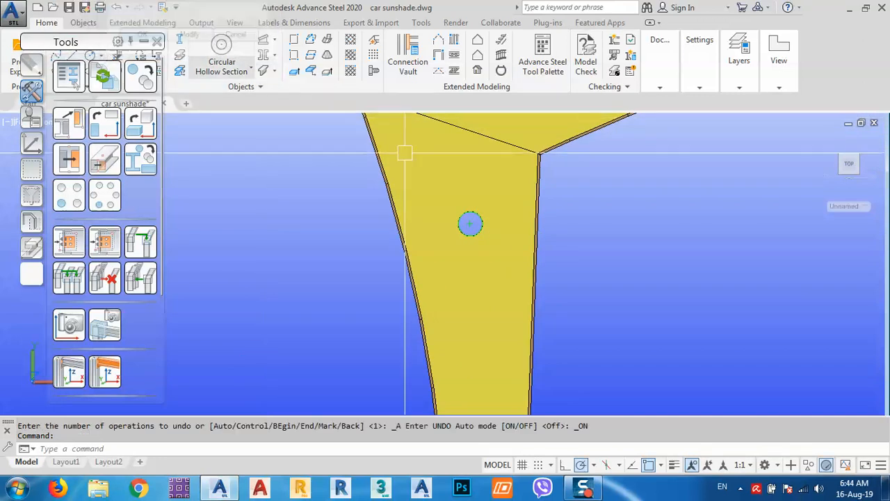
Step: Set the radius of the circular cutout in the post's web plate to 100
scroll(478, 224, "up", 8)
double_click(471, 225)
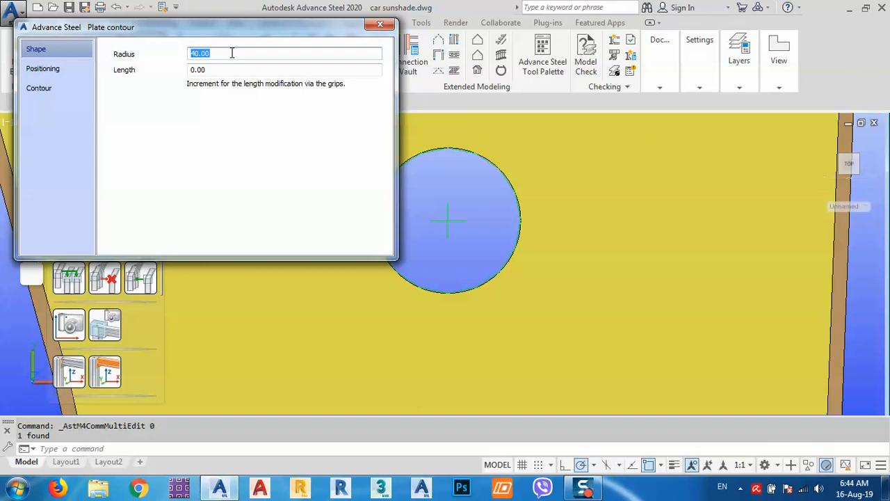
type("100")
key("Return")
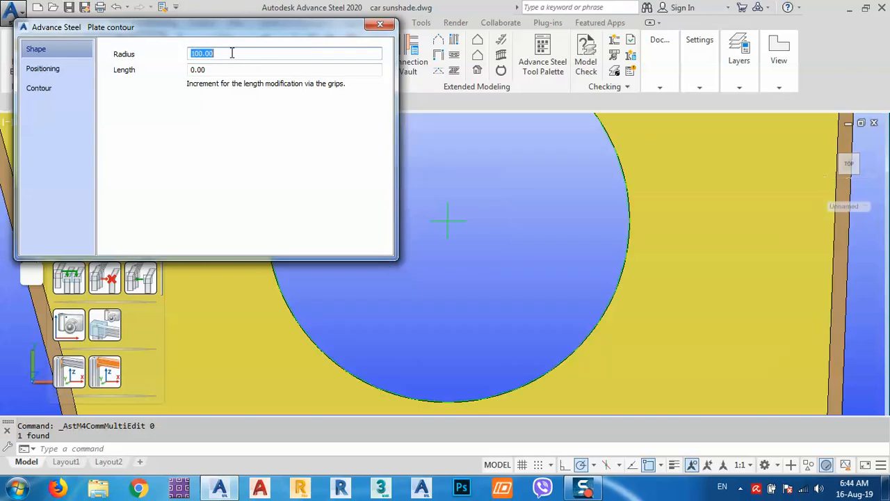
left_click(641, 185)
scroll(645, 243, "down", 5)
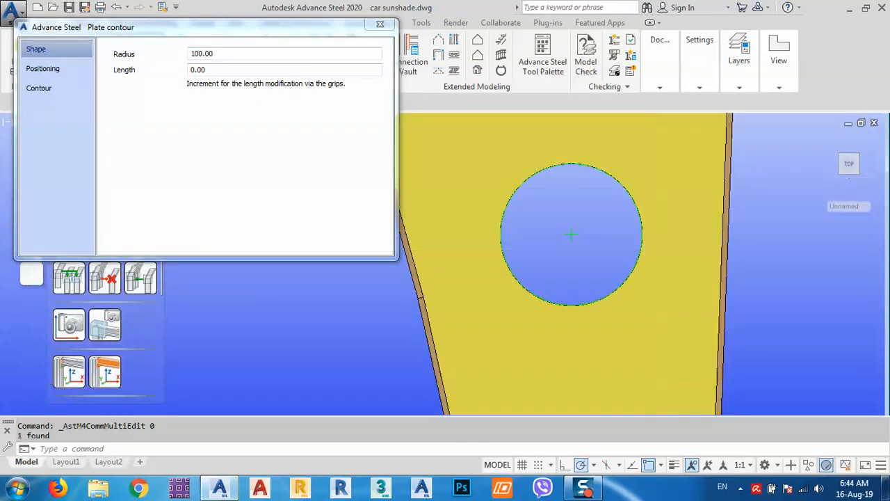
middle_click_drag(626, 282, 592, 250)
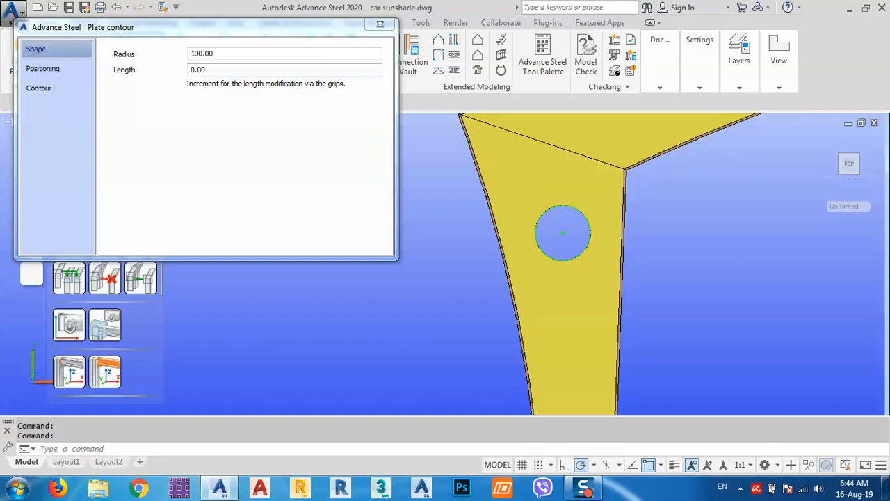
Step: Enlarge the post's circular cutout to a radius of 120
double_click(225, 54)
type("120")
key("Return")
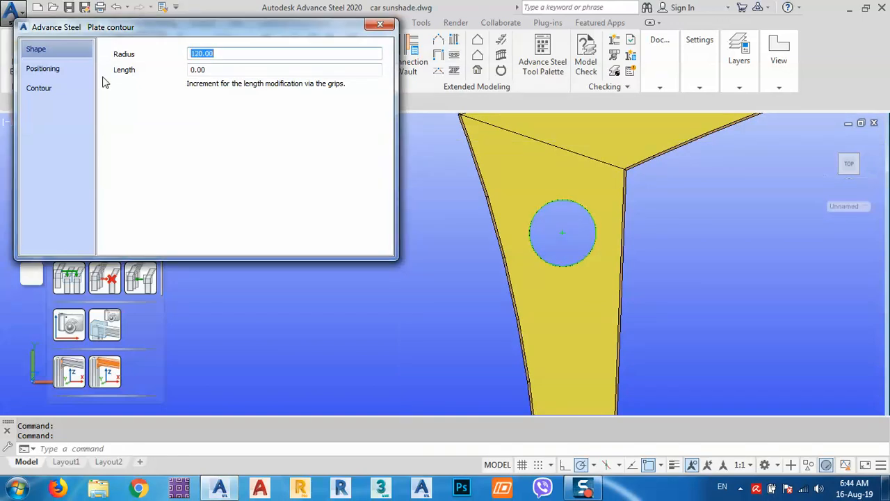
left_click(380, 24)
Step: Try to set up a polar array of the post's circular cutout by picking a centre point for the Advance Steel transform
scroll(499, 228, "down", 4)
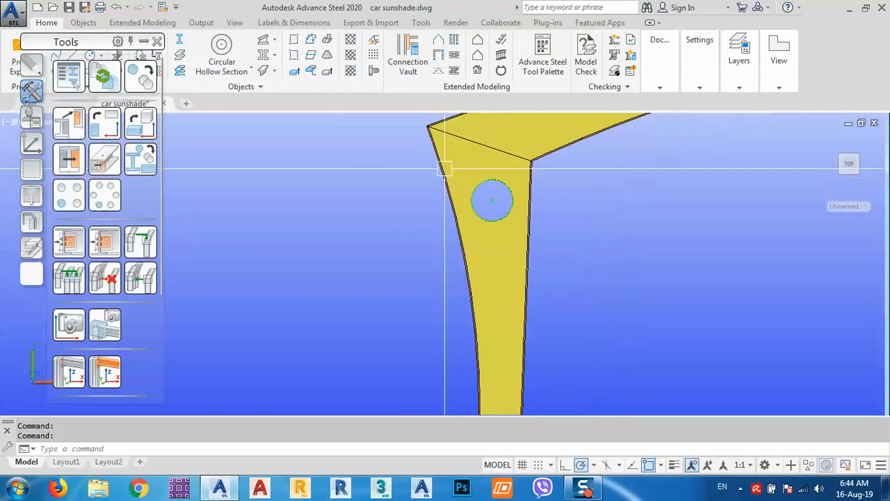
scroll(477, 251, "up", 6)
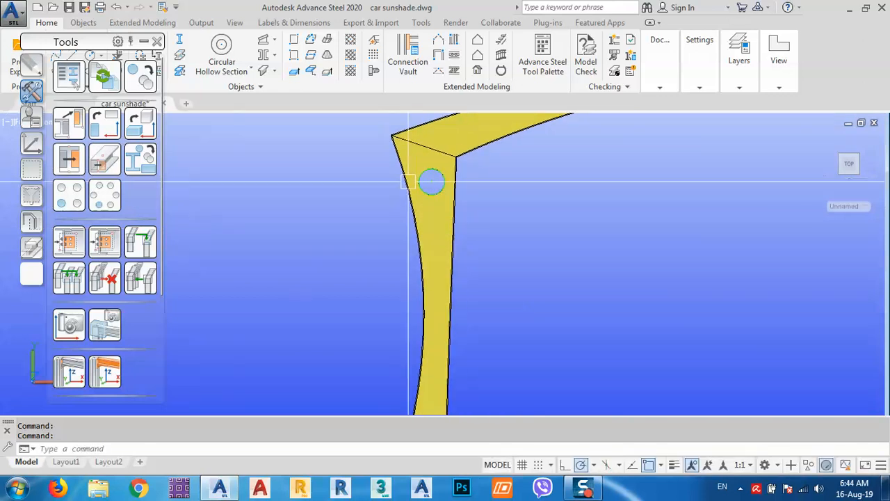
scroll(430, 178, "up", 1)
scroll(439, 183, "down", 4)
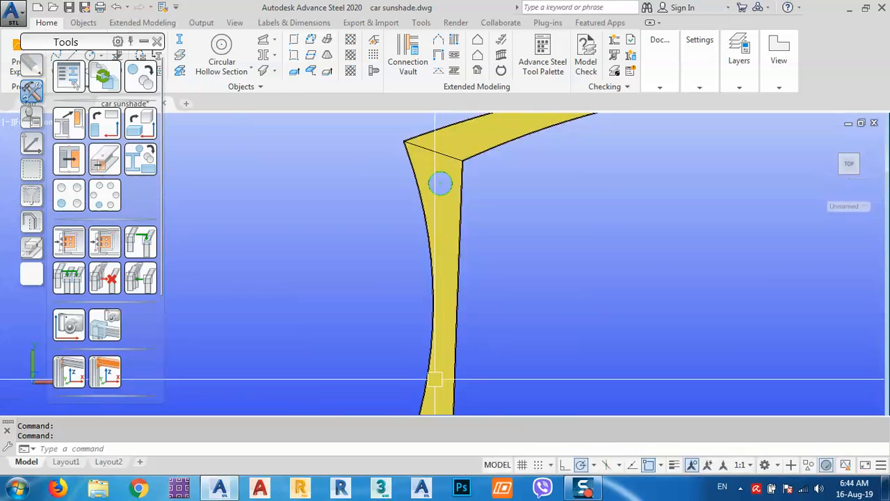
scroll(445, 163, "up", 2)
scroll(431, 262, "up", 4)
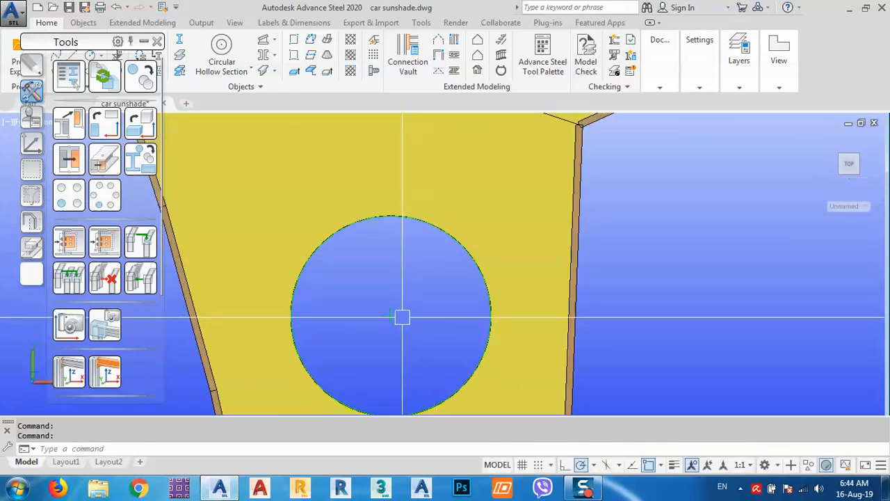
left_click(401, 317)
scroll(446, 195, "down", 5)
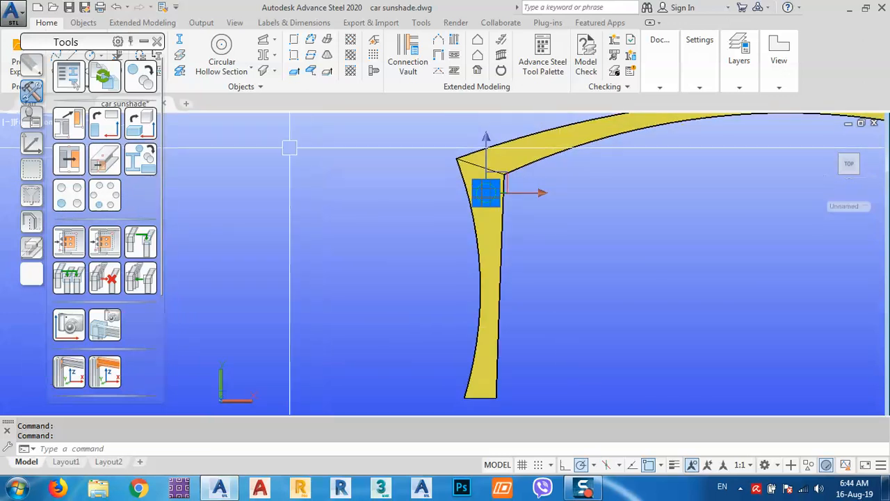
left_click(140, 78)
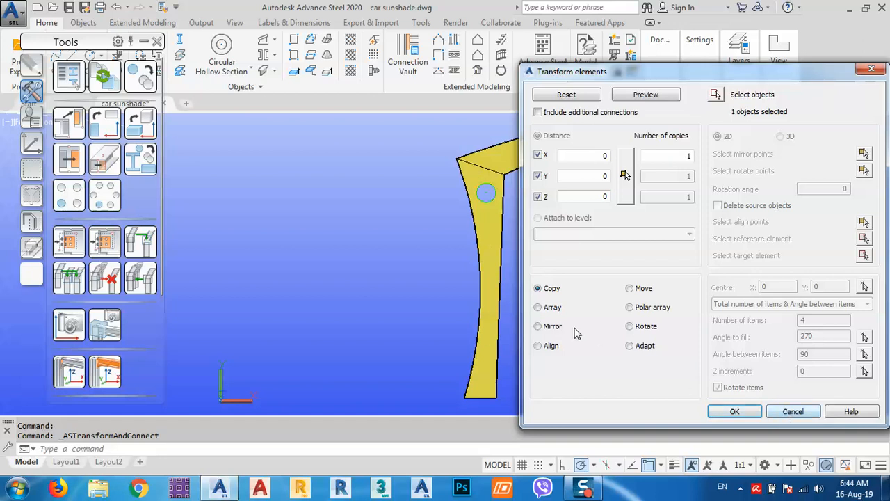
left_click(630, 307)
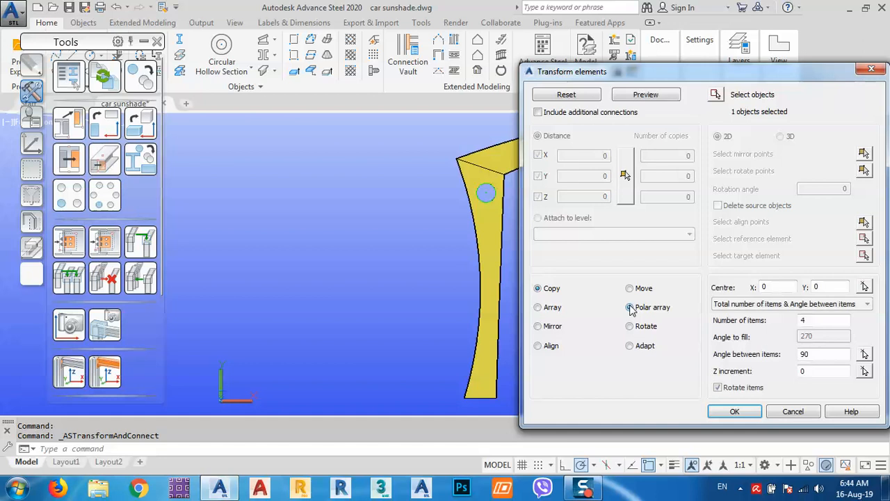
left_click(865, 290)
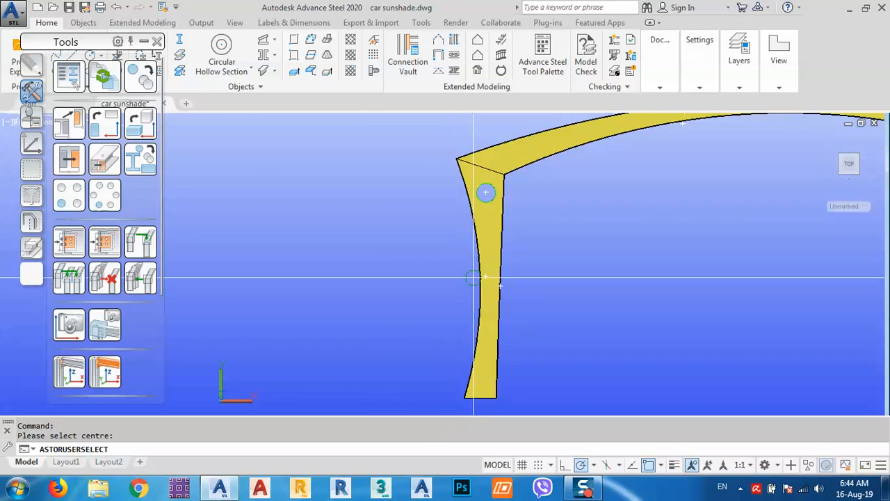
right_click(477, 285)
left_click(496, 293)
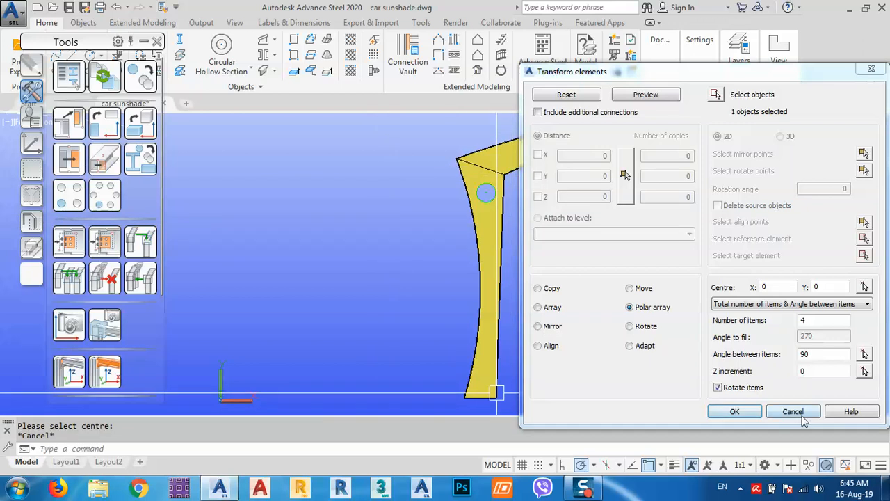
left_click(799, 412)
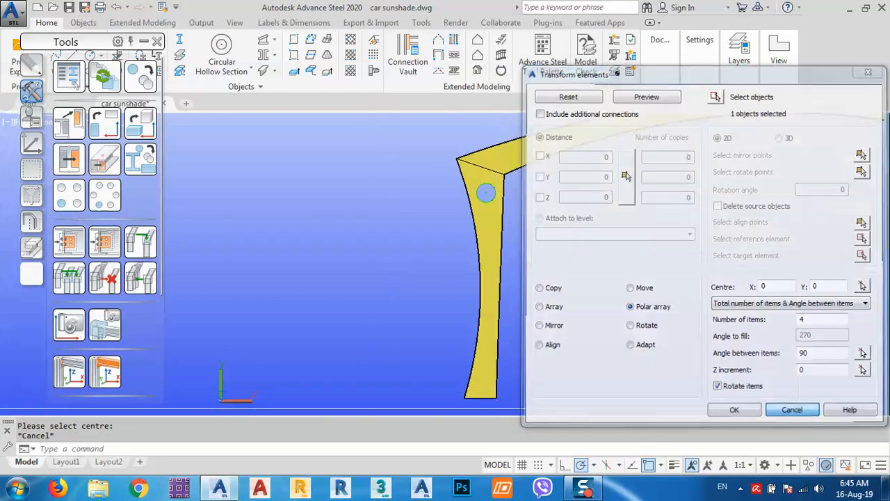
scroll(503, 286, "up", 2)
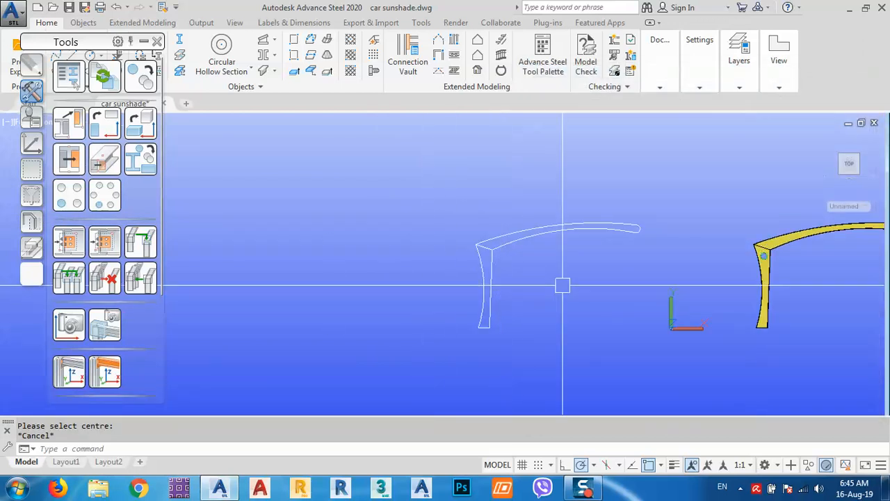
middle_click_drag(563, 285, 479, 286)
left_click(396, 279)
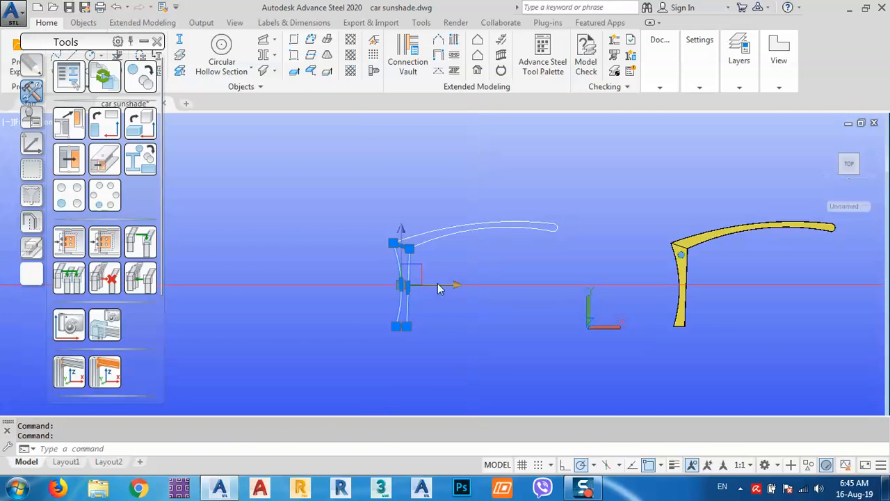
key("Escape")
type("c")
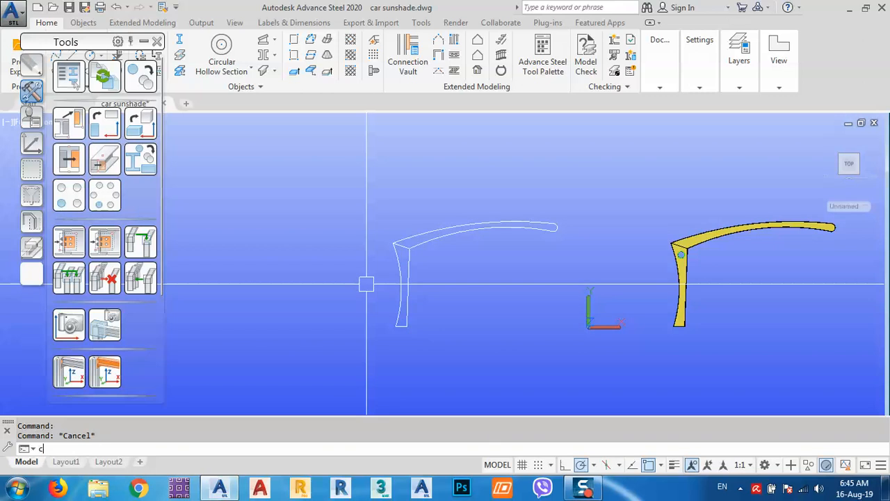
type("enter")
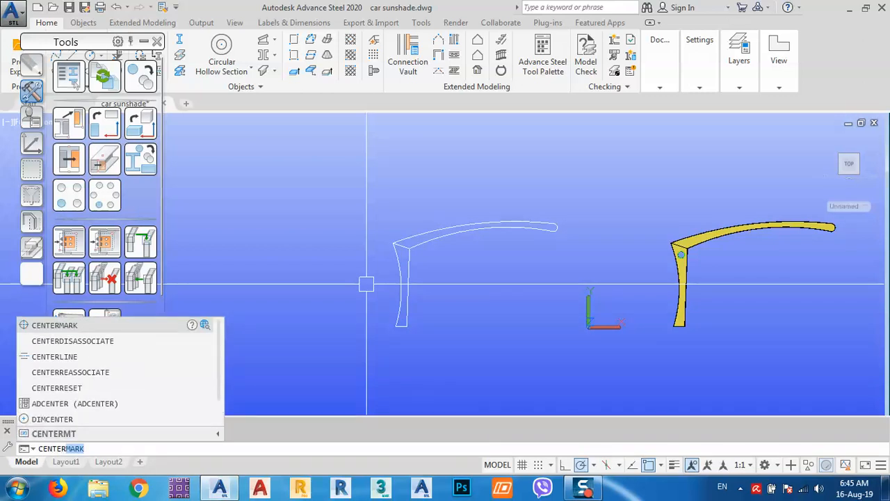
left_click(195, 340)
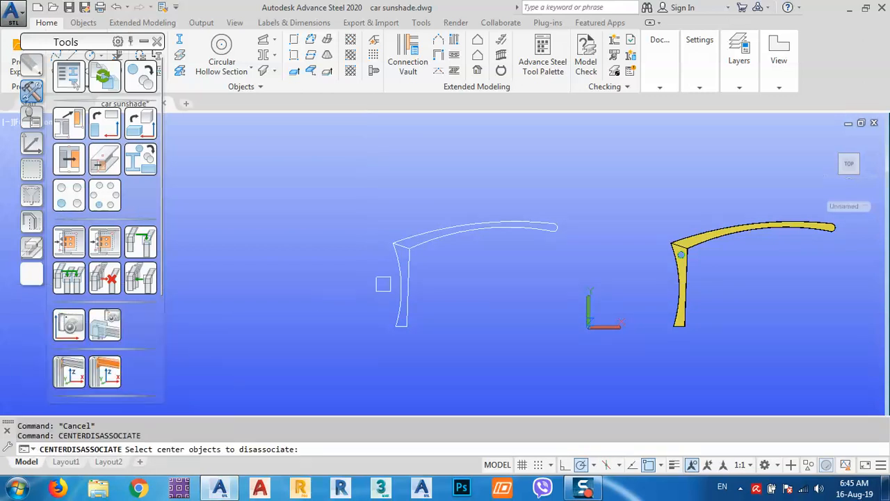
left_click(399, 275)
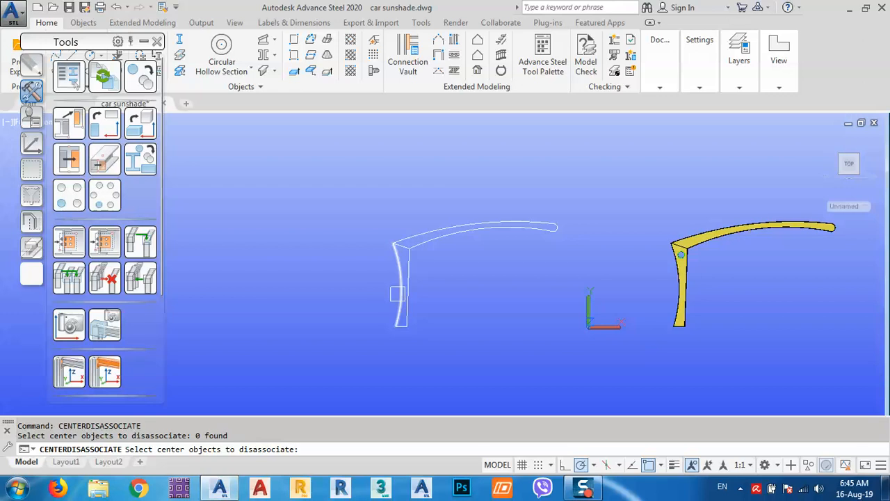
left_click(399, 296)
middle_click_drag(374, 296, 453, 289)
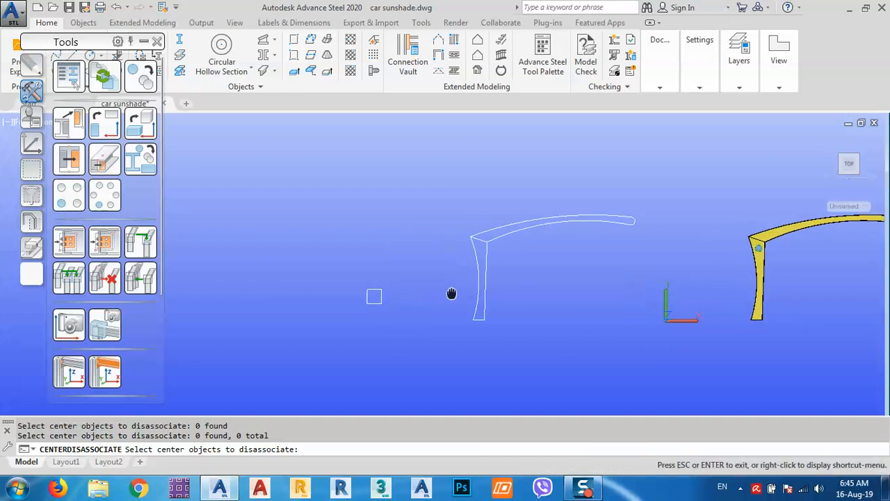
scroll(476, 250, "up", 2)
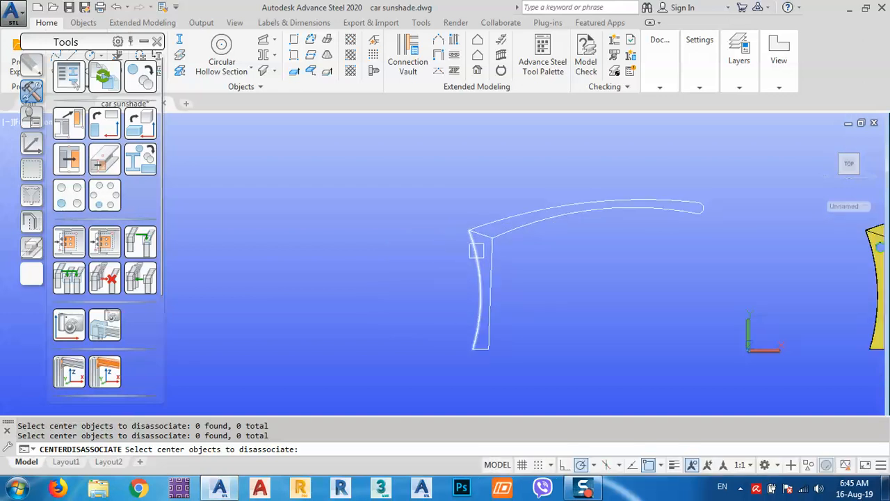
key("Escape")
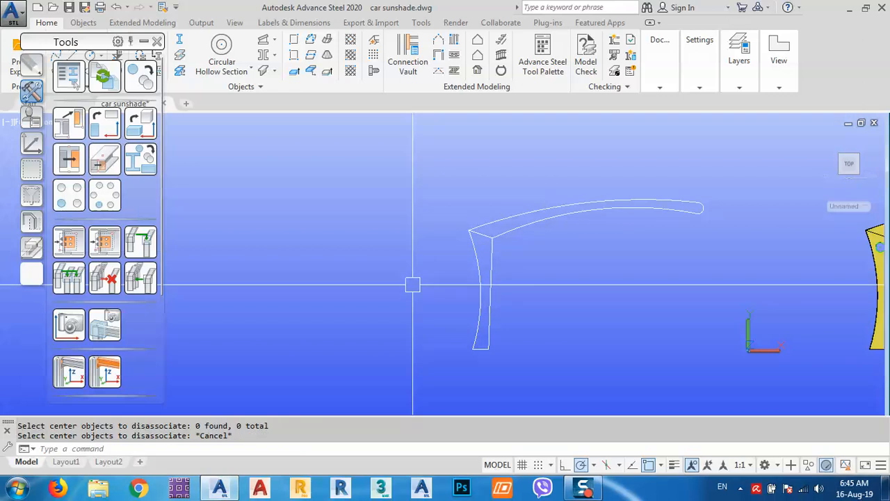
Step: Add a centre mark to the curved edge arc of the post in the white outline sketch with CENTERMARK
type("CENTe")
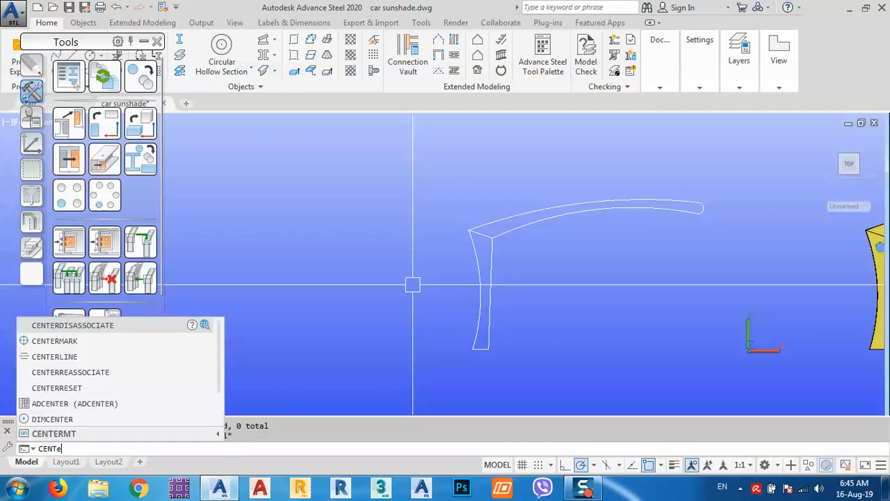
type("rm")
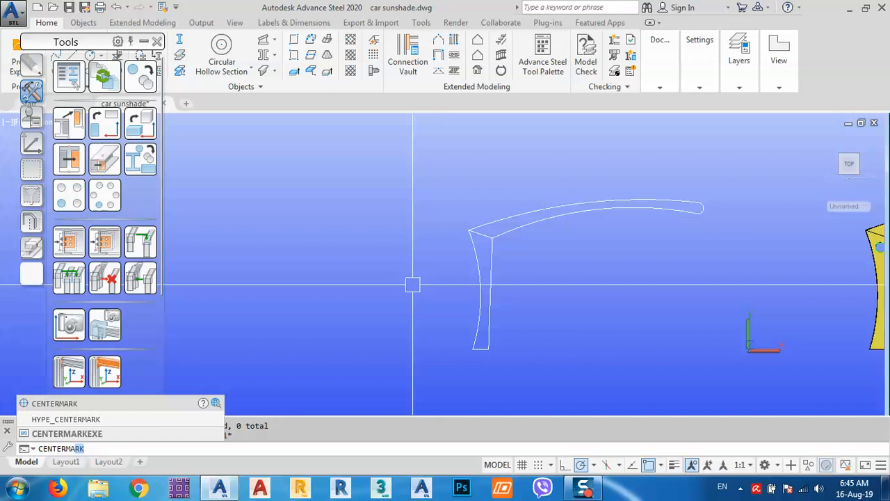
key("Return")
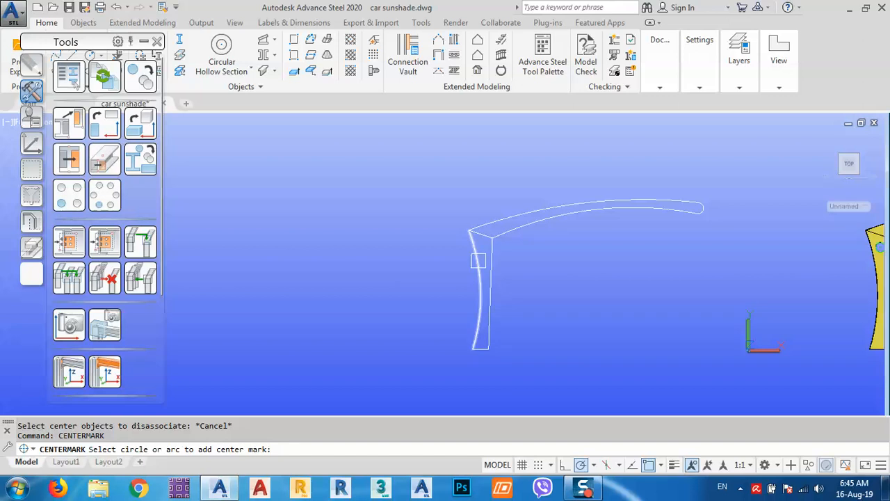
key("Escape")
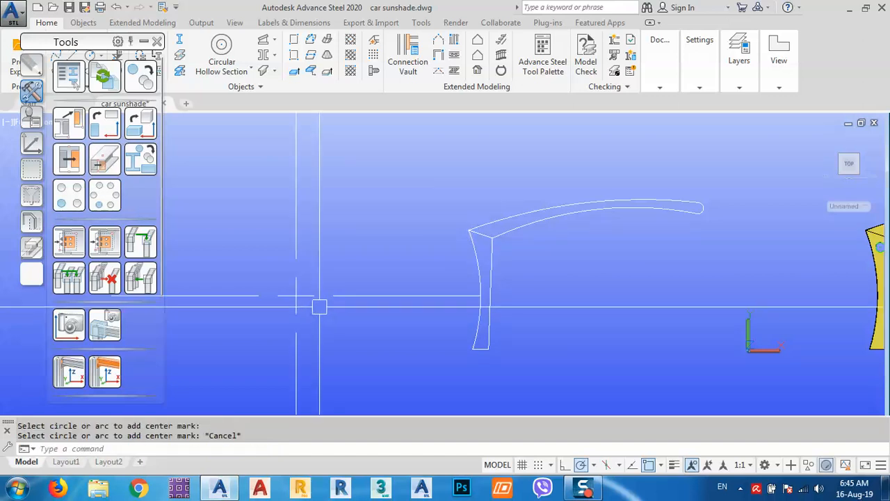
Step: Move the centre mark 10000 along positive X so it lines up with the steel post's curved edge
scroll(328, 298, "down", 4)
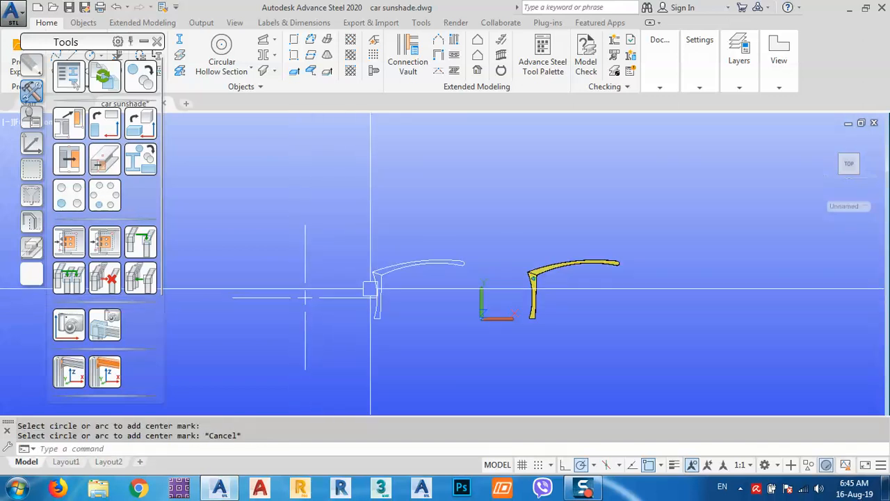
scroll(365, 296, "up", 3)
left_click(336, 300)
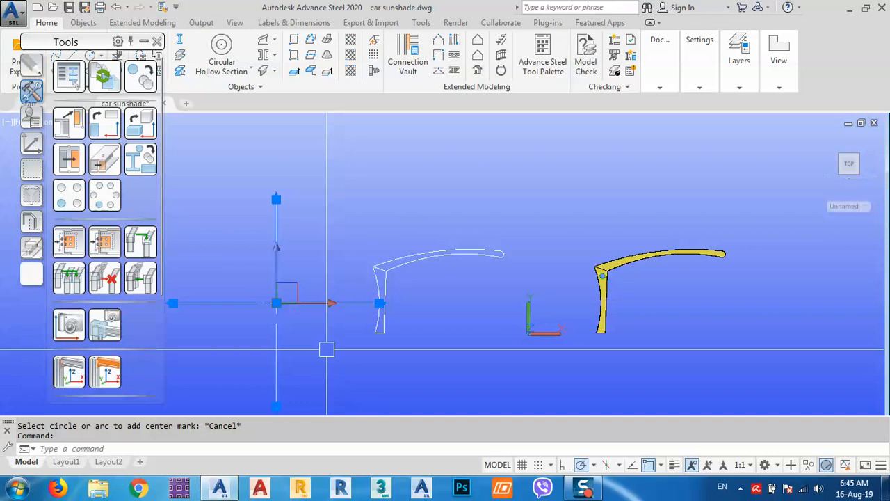
type("m")
key("Return")
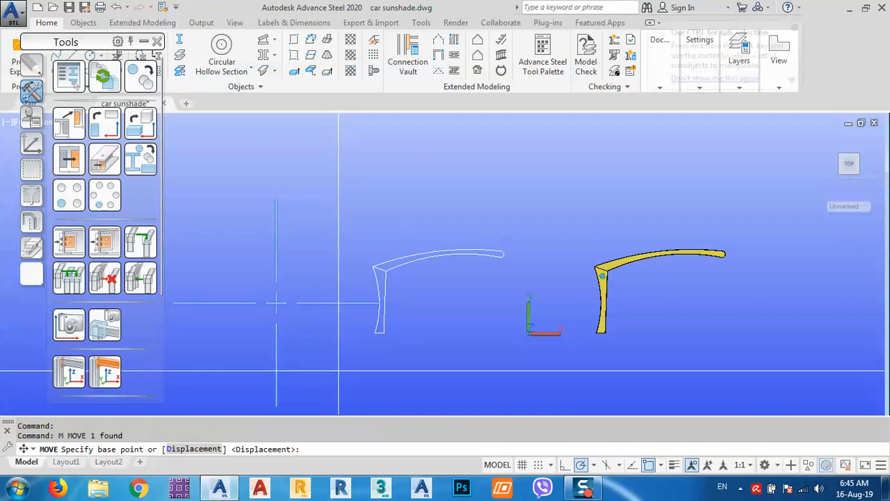
left_click(338, 355)
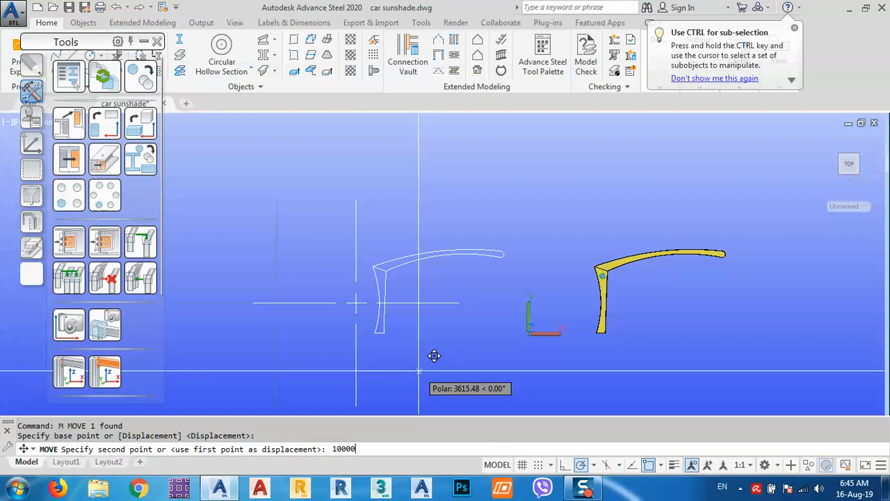
key("Return")
key("Escape")
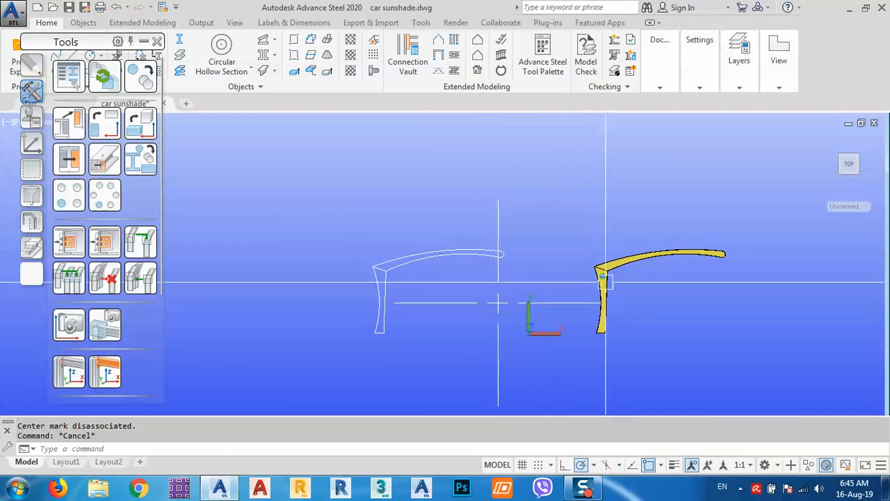
Step: Try to set up a polar array of the post's circular cutout, using the moved centre mark as its centre
scroll(605, 281, "up", 10)
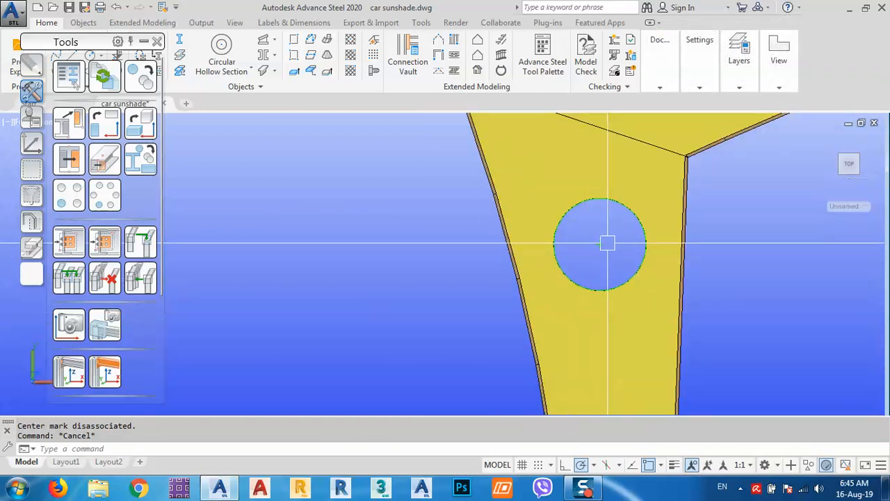
left_click(607, 243)
scroll(611, 236, "down", 8)
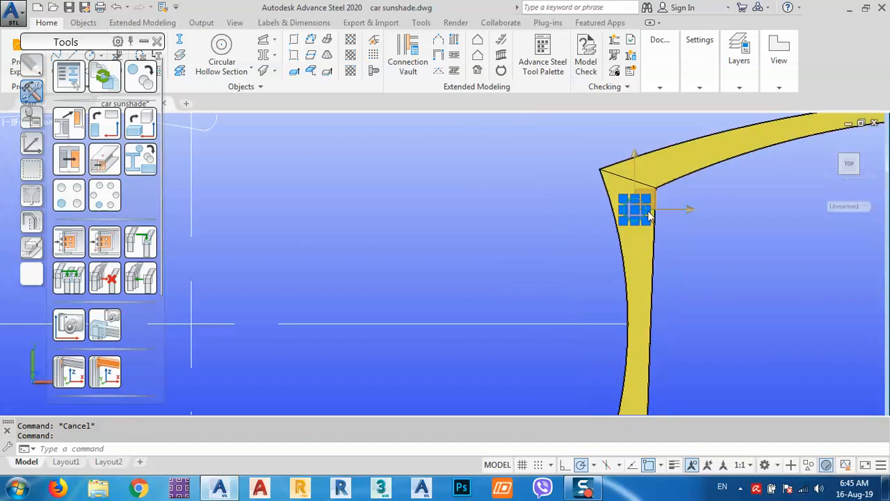
left_click(141, 79)
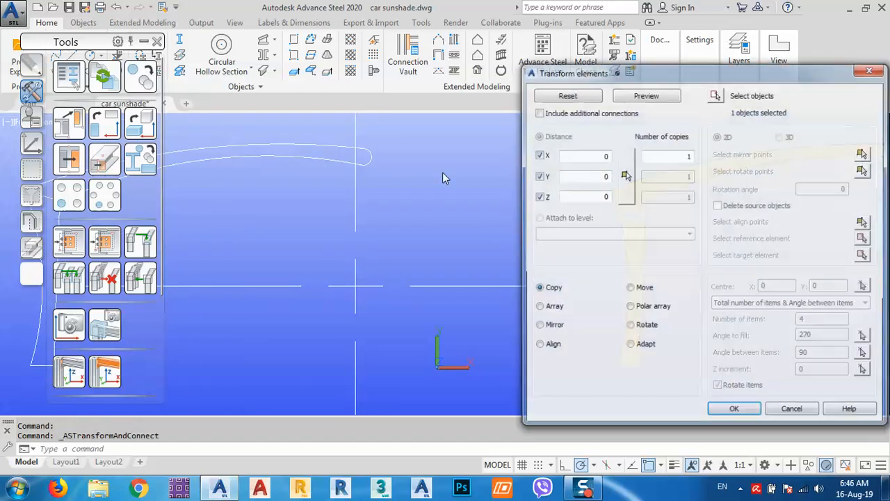
left_click(630, 307)
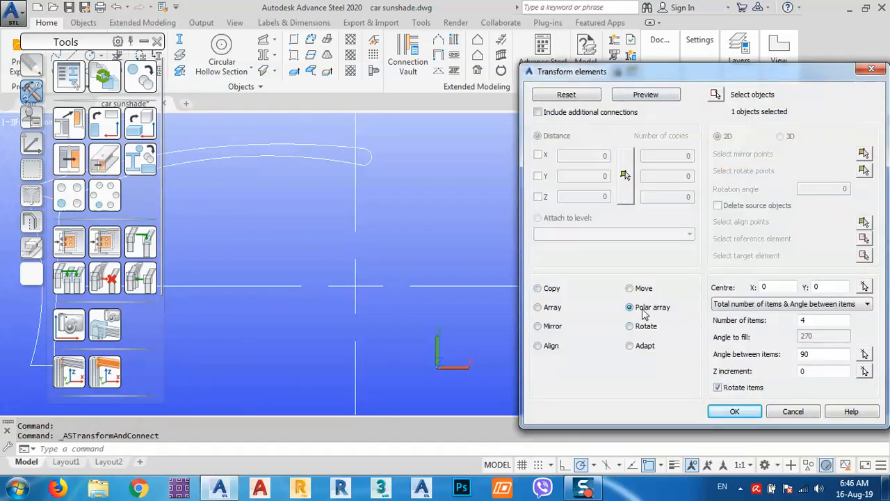
left_click(864, 286)
left_click(355, 285)
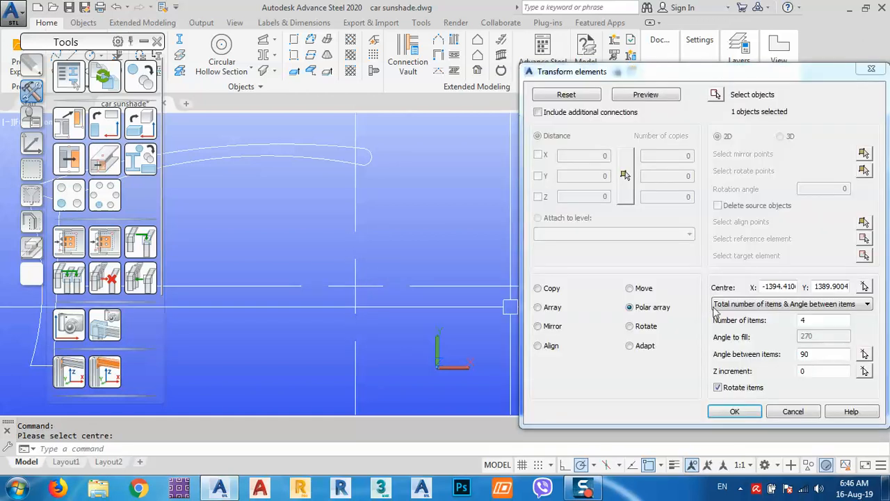
Step: Try a polar array preview of the cutout with 30 degrees between items
left_click_drag(720, 73, 161, 49)
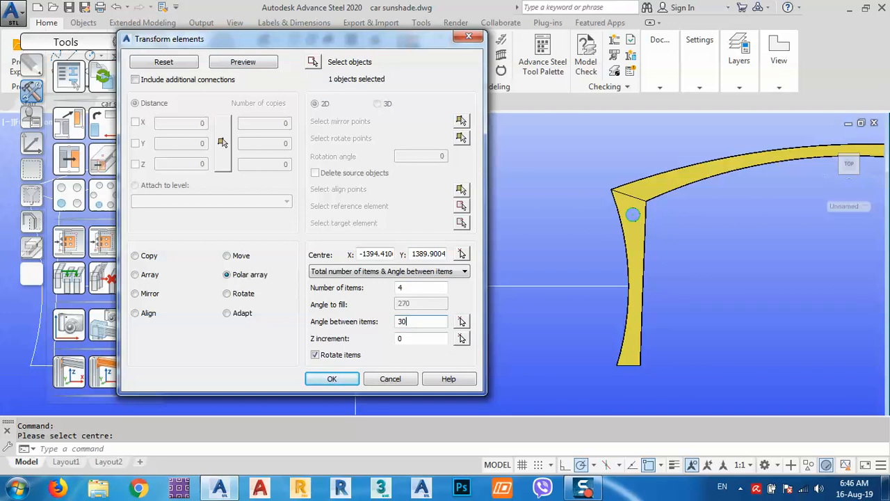
left_click(245, 62)
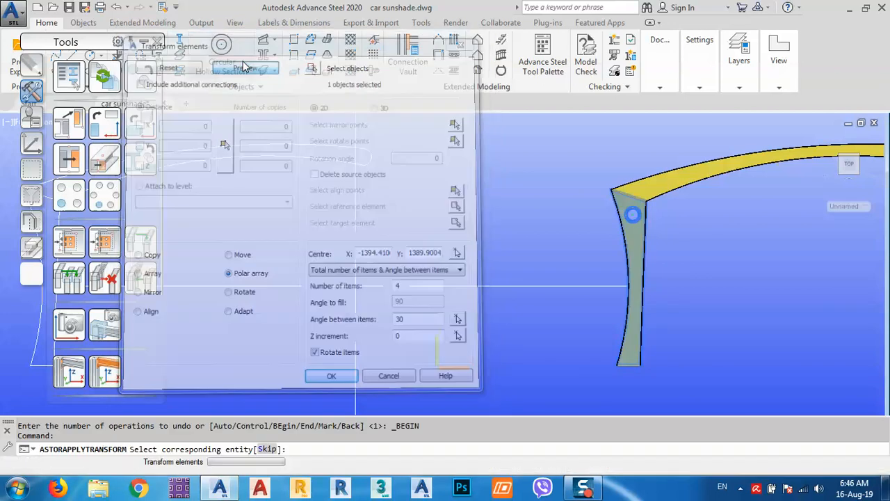
scroll(458, 261, "down", 5)
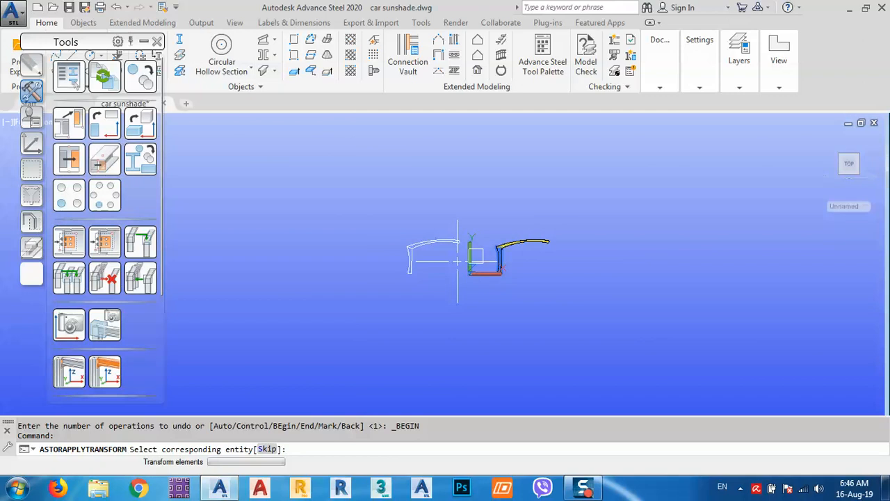
scroll(477, 265, "up", 6)
key("Escape")
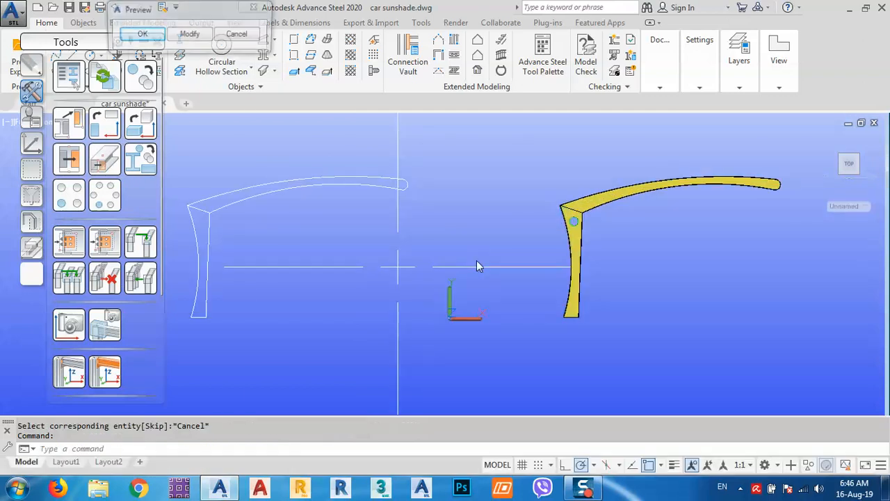
Step: Modify the array and preview it with 10 degrees between items
left_click(188, 34)
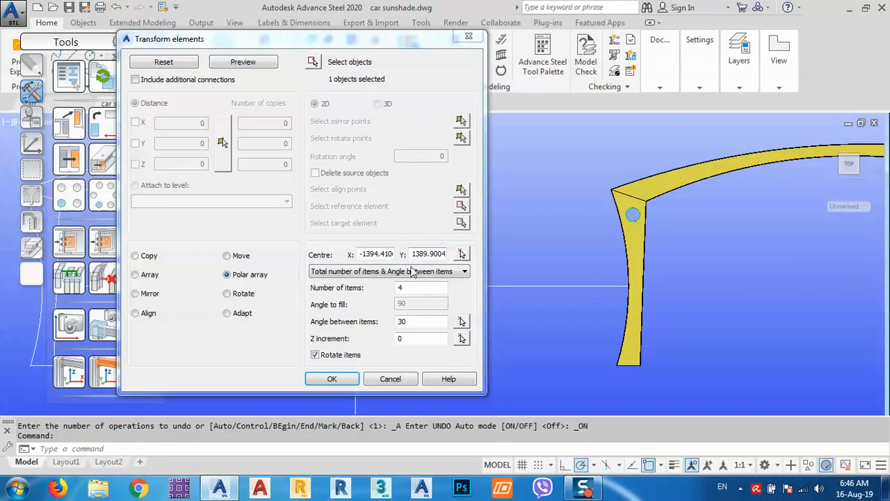
double_click(422, 322)
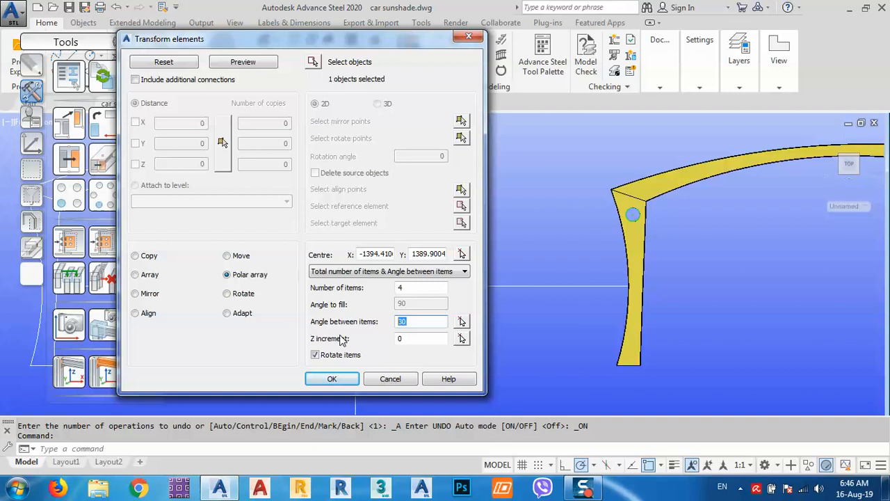
left_click(254, 65)
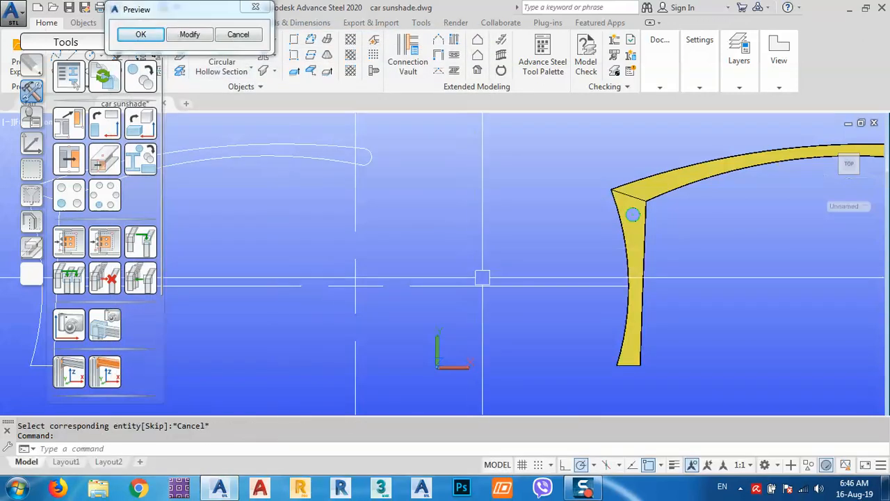
Step: Reduce the angle between the arrayed cutouts to 3 degrees and preview the polar array
left_click(185, 35)
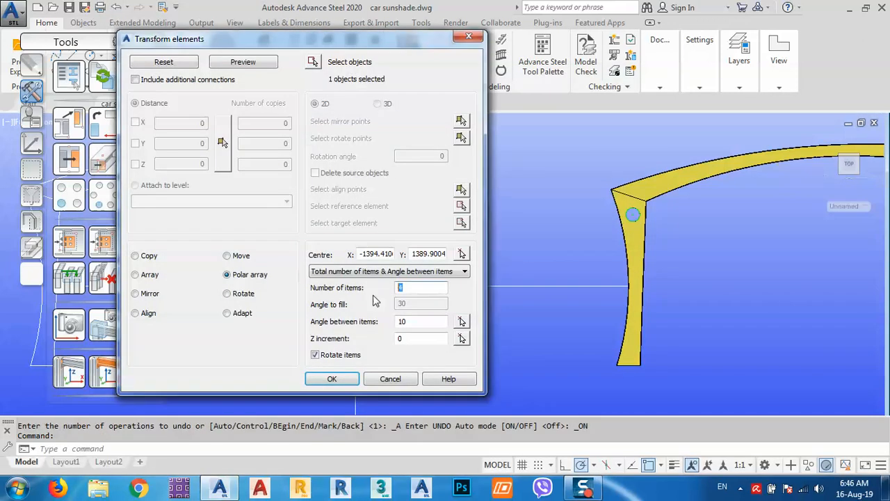
key("Tab")
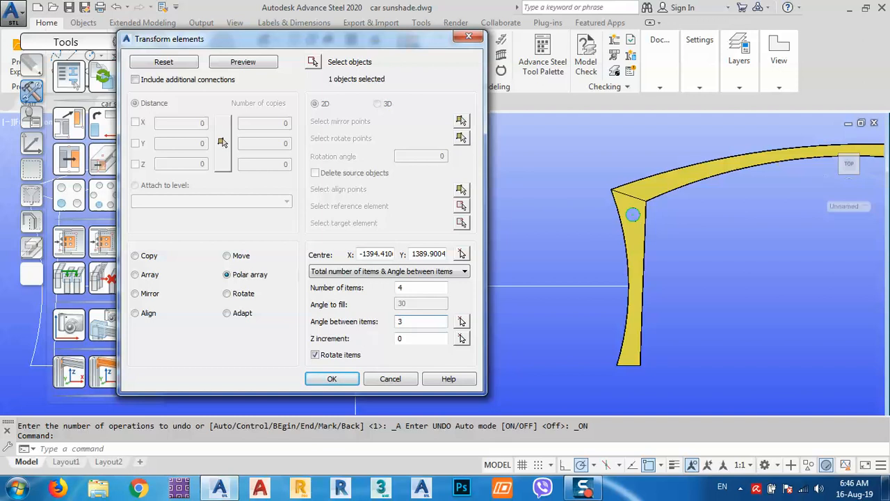
left_click(236, 63)
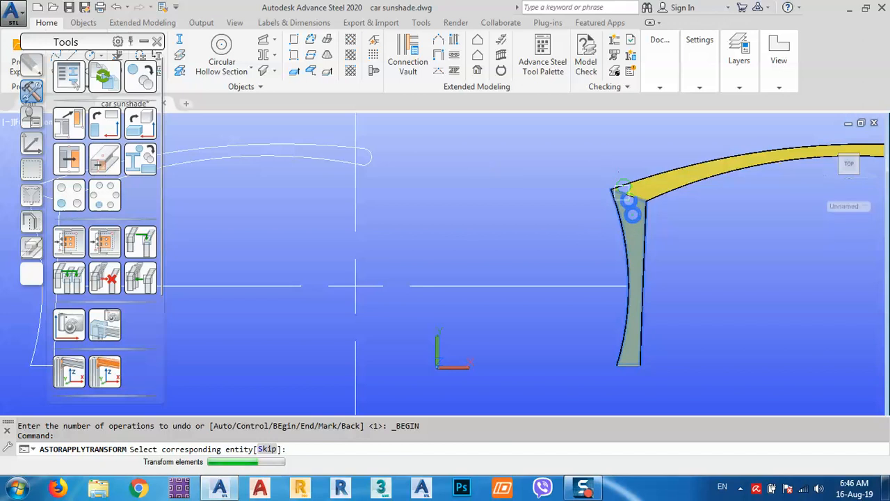
scroll(611, 171, "up", 2)
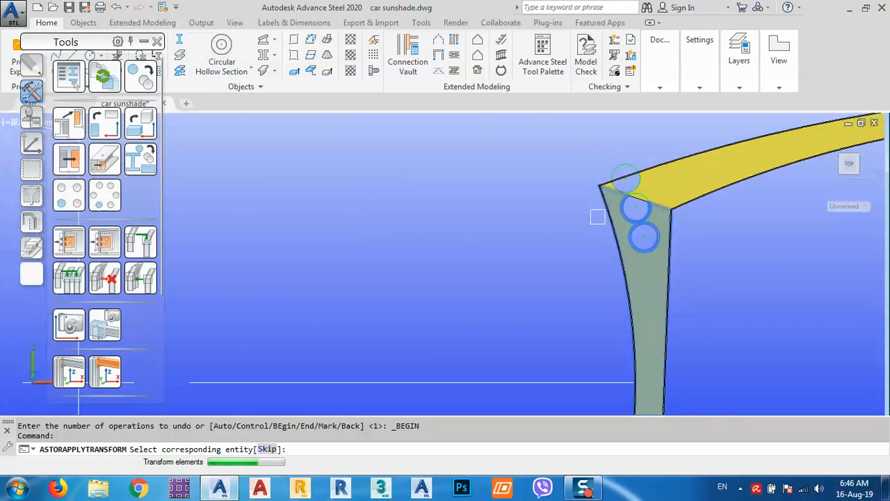
key("Escape")
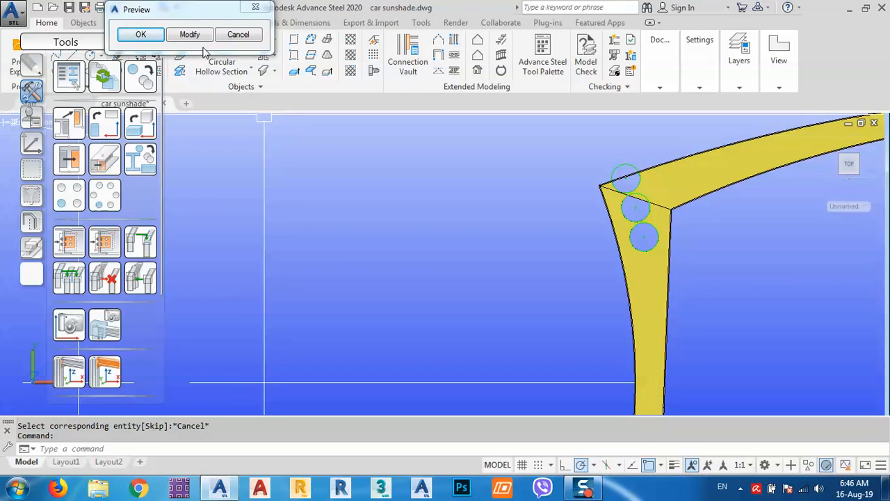
Step: Preview the polar array with -10 degrees between items to run down the post, and cancel the transform
left_click(195, 38)
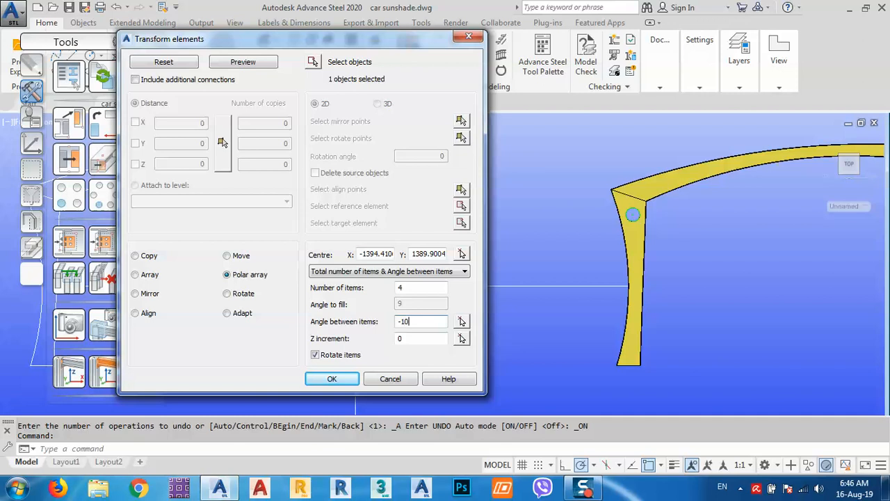
left_click(243, 62)
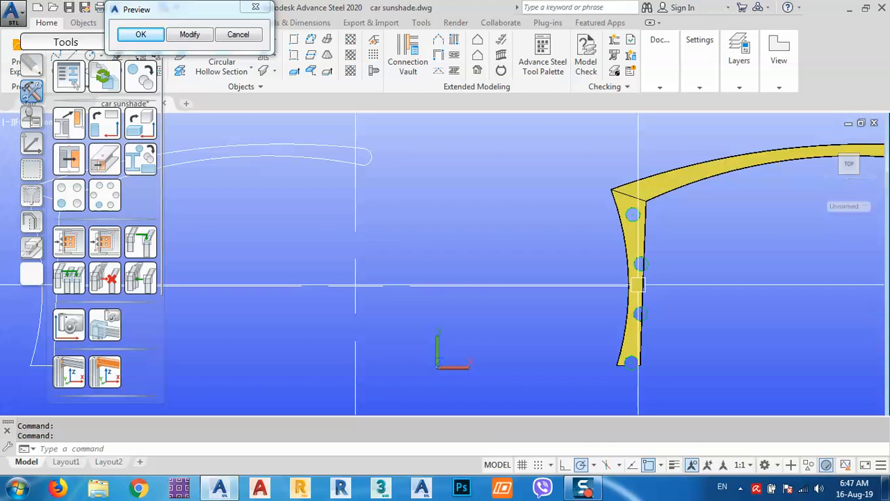
scroll(644, 285, "up", 1)
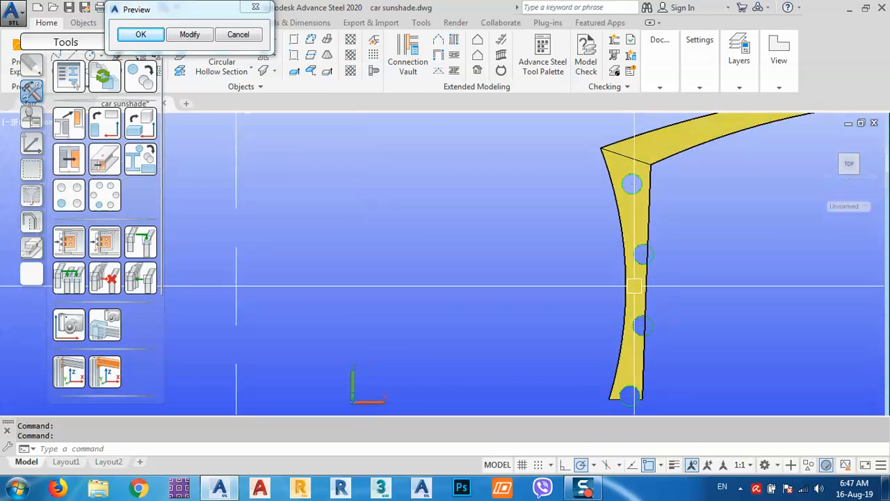
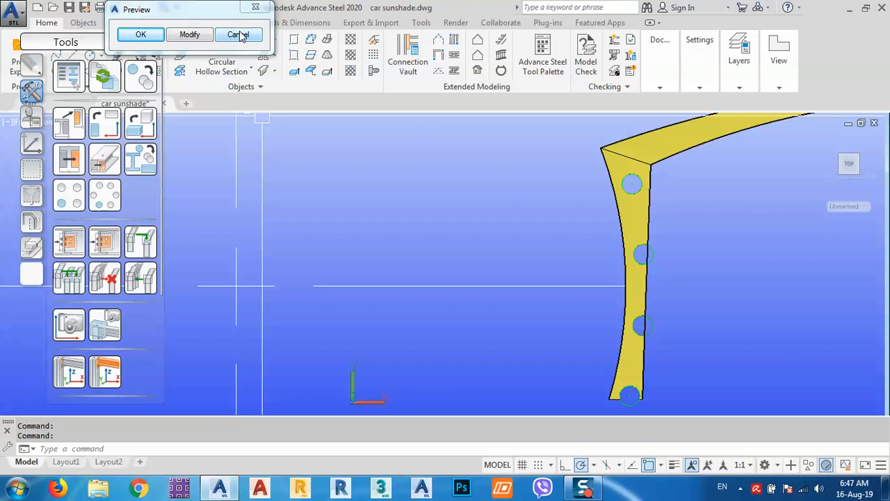
left_click(239, 35)
Step: Try to move the post's circular cutout 1000 straight down with the MOVE command
scroll(626, 174, "up", 3)
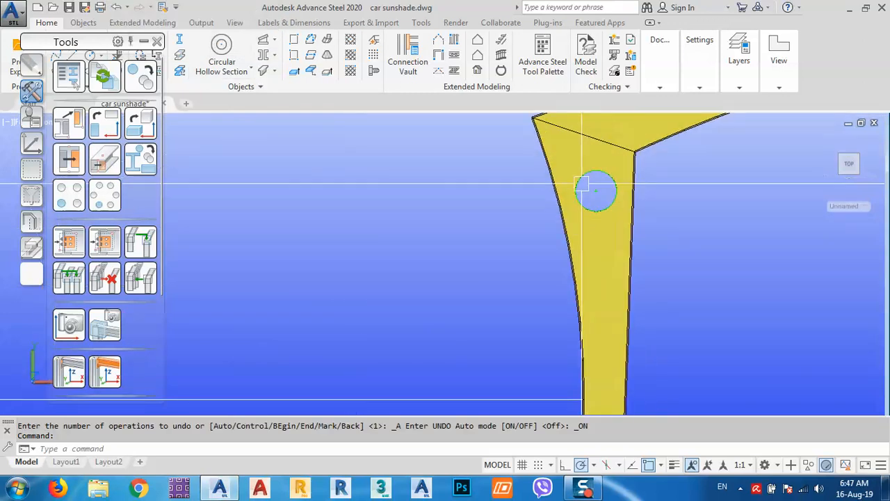
scroll(583, 184, "up", 2)
left_click(605, 192)
scroll(584, 195, "down", 5)
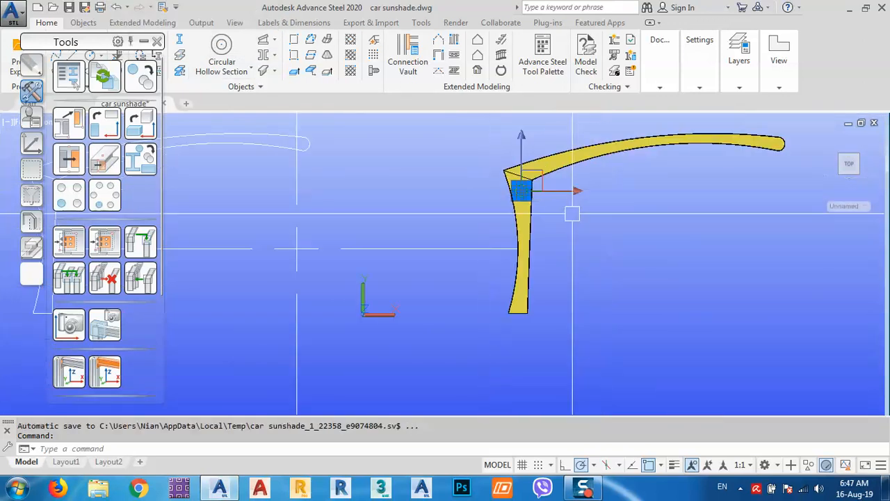
type("m")
key("Return")
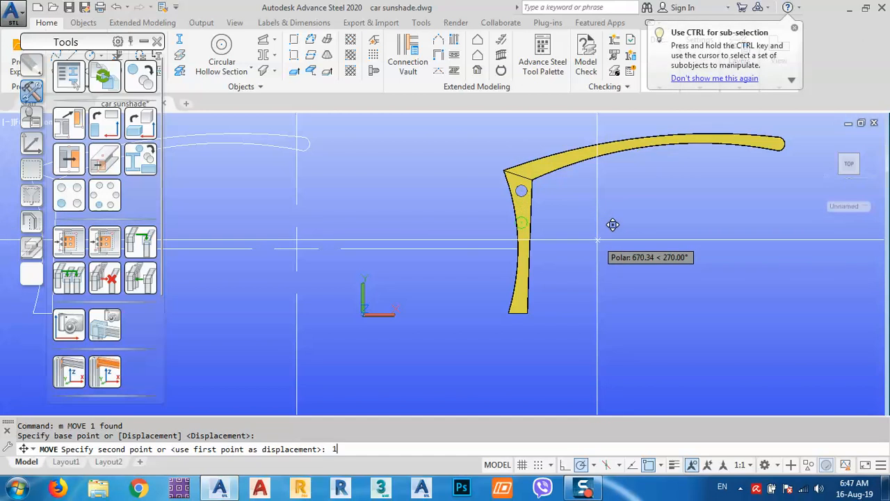
key("Return")
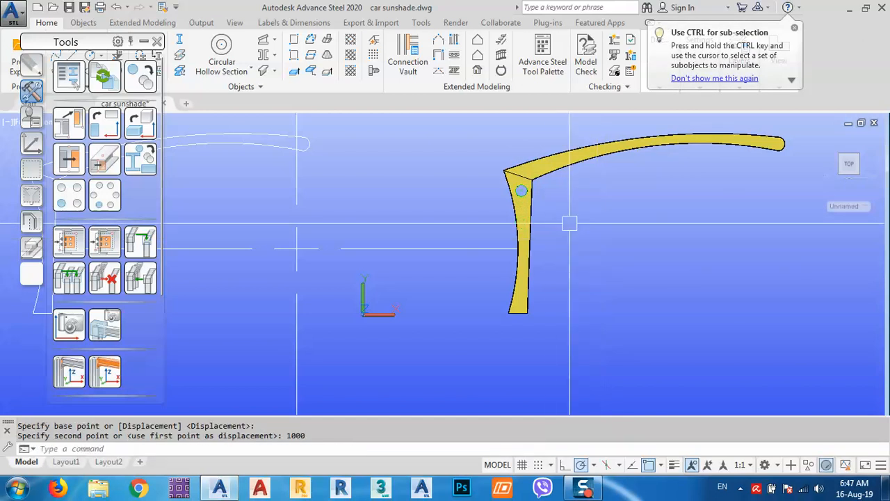
Step: Move the post's circular cutout by -1000 in Y with the Advance Steel transform
scroll(527, 189, "up", 8)
left_click(428, 244)
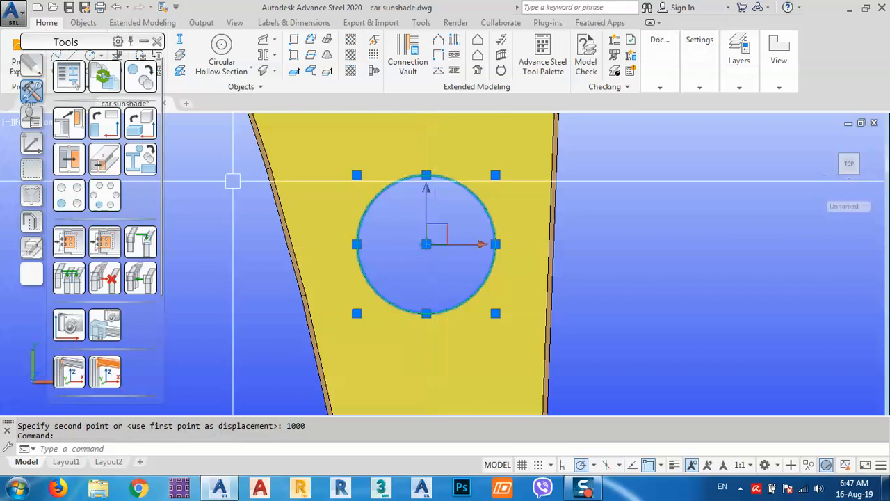
left_click(140, 77)
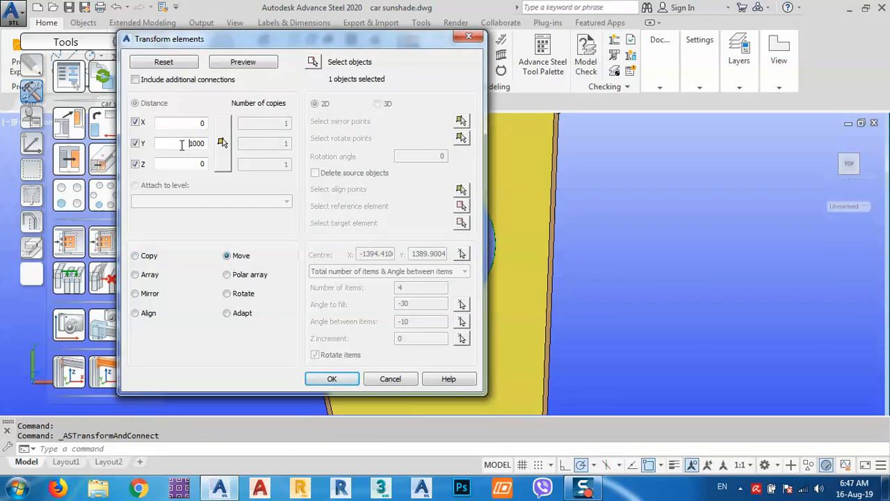
left_click(243, 64)
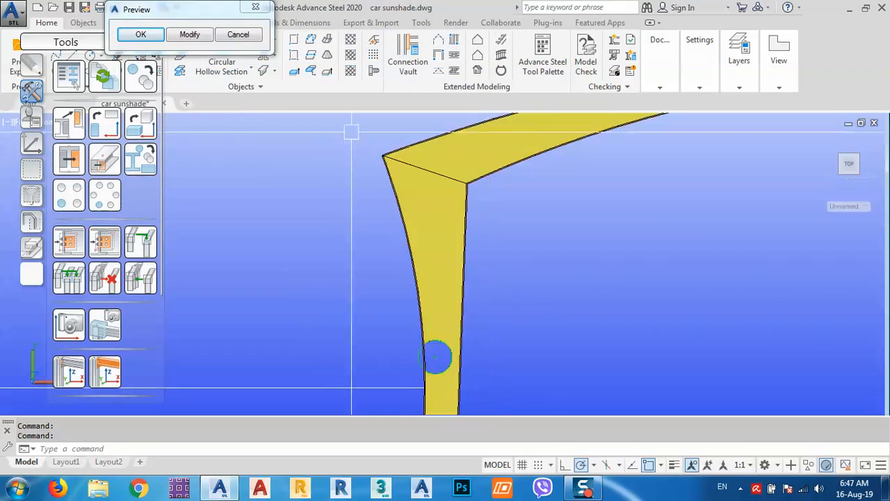
left_click(150, 37)
middle_click_drag(363, 268, 411, 196)
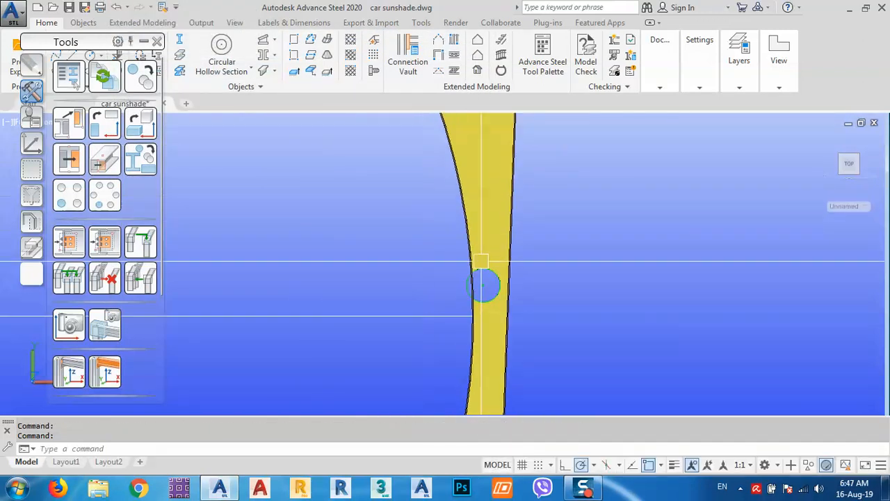
Step: Set the moved cutout's radius to 50
scroll(479, 262, "up", 8)
double_click(493, 265)
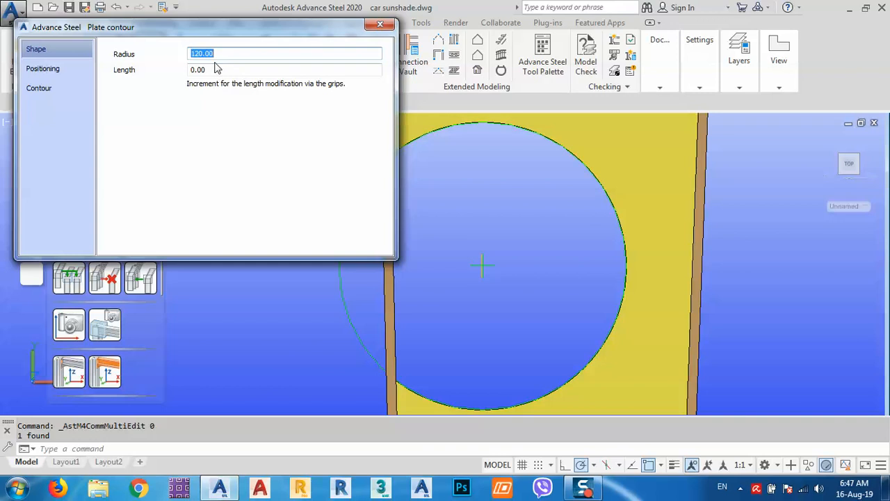
type("50")
key("Return")
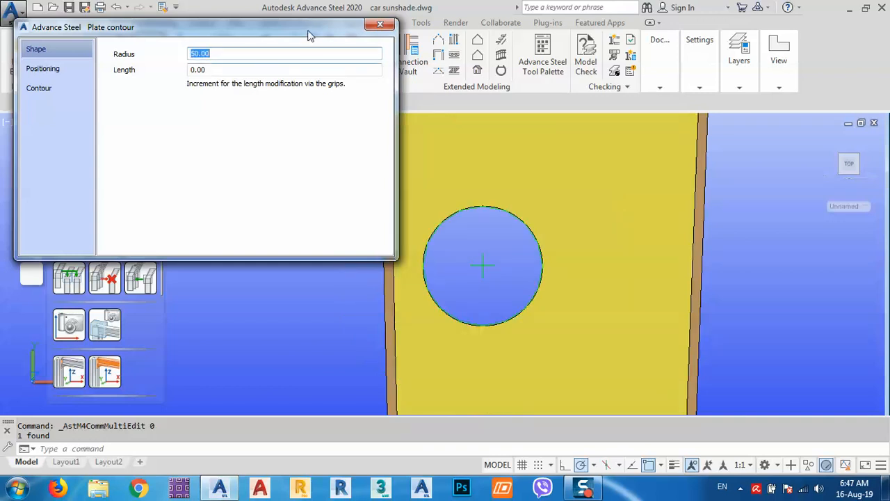
left_click(380, 25)
scroll(496, 254, "down", 8)
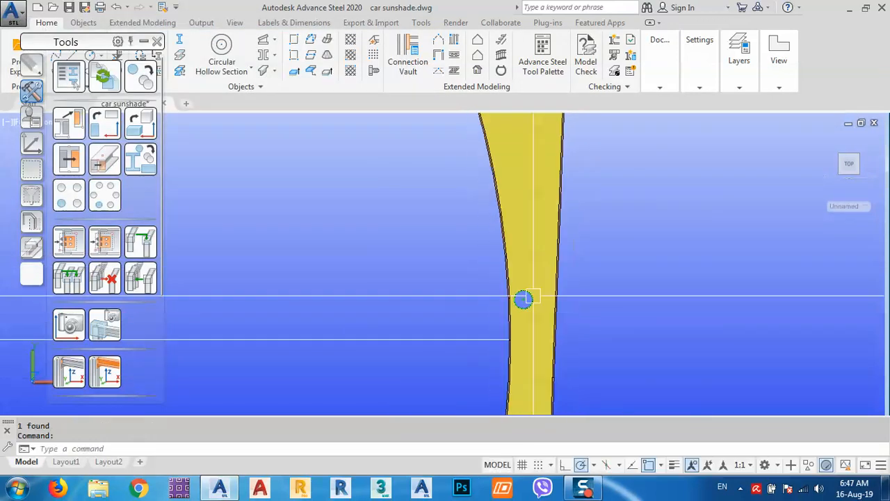
Step: Move the post's circular cutout from its centre to the midpoint between the web plate's two edges at the narrow section using the Advance Steel transform
scroll(537, 314, "down", 3)
scroll(529, 314, "up", 5)
middle_click_drag(529, 314, 525, 287)
scroll(525, 286, "down", 2)
scroll(516, 278, "up", 3)
left_click(512, 239)
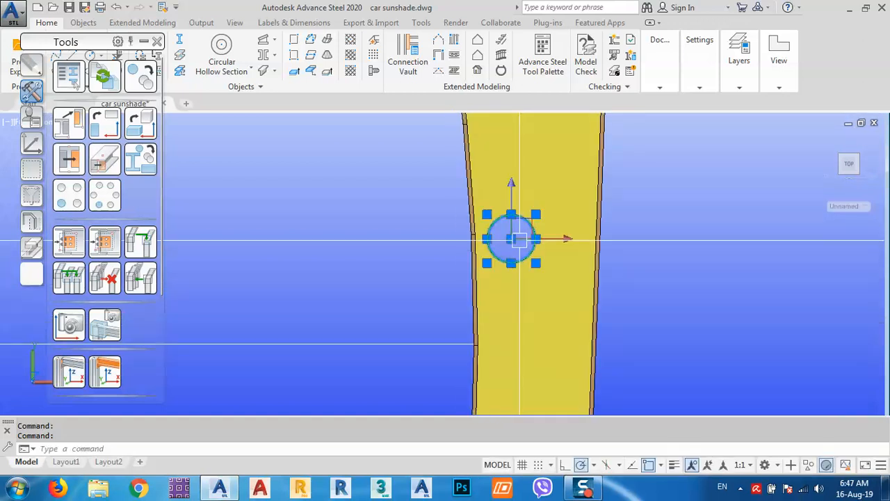
left_click(141, 77)
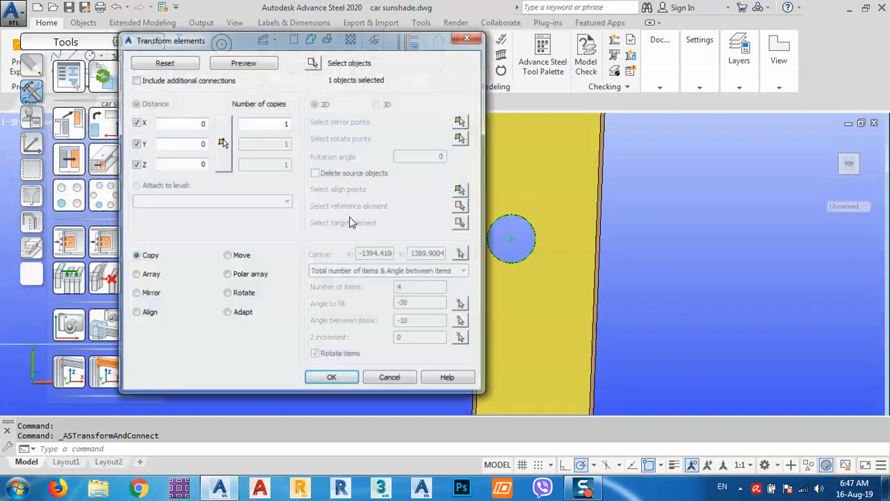
left_click(222, 142)
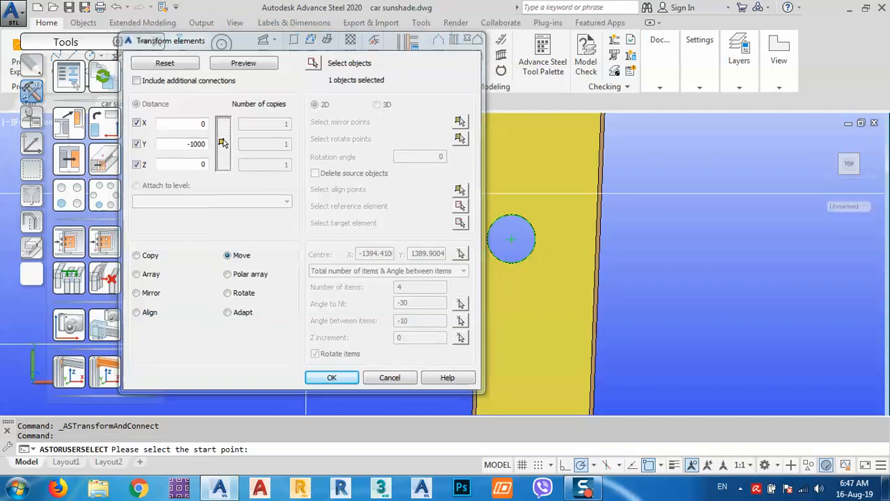
left_click(511, 238)
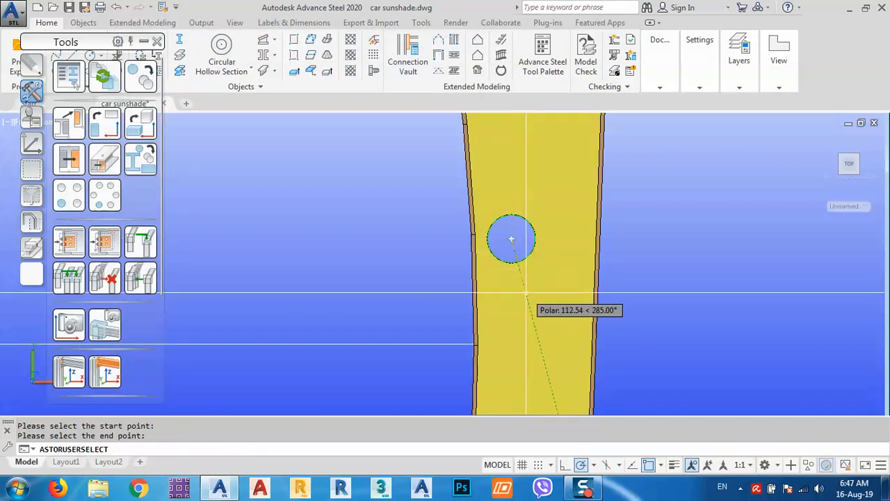
key("F8")
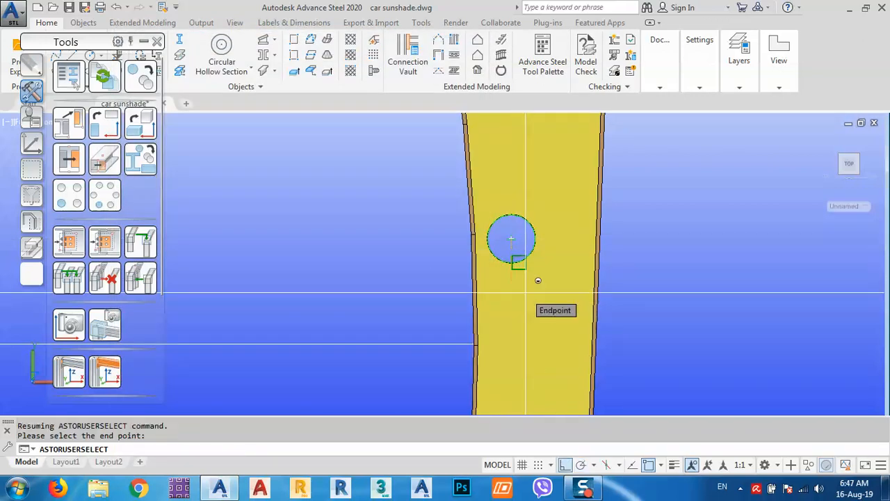
right_click(526, 293, "shift")
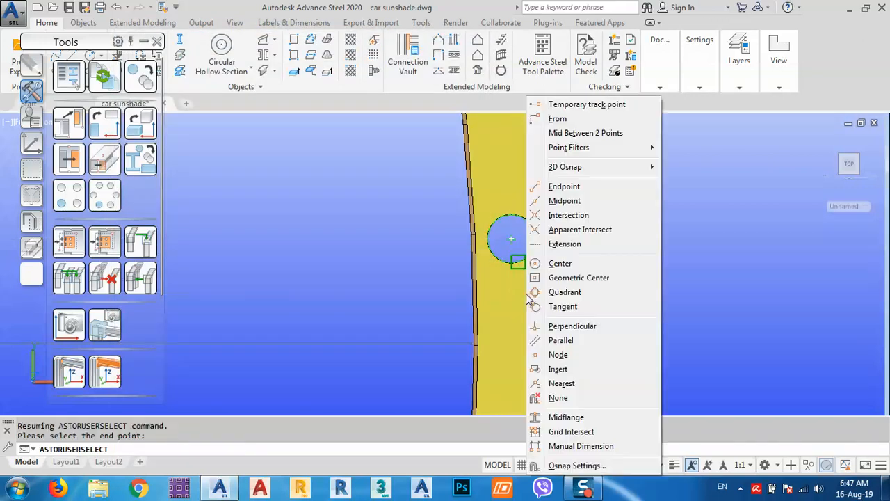
left_click(565, 137)
left_click(476, 344)
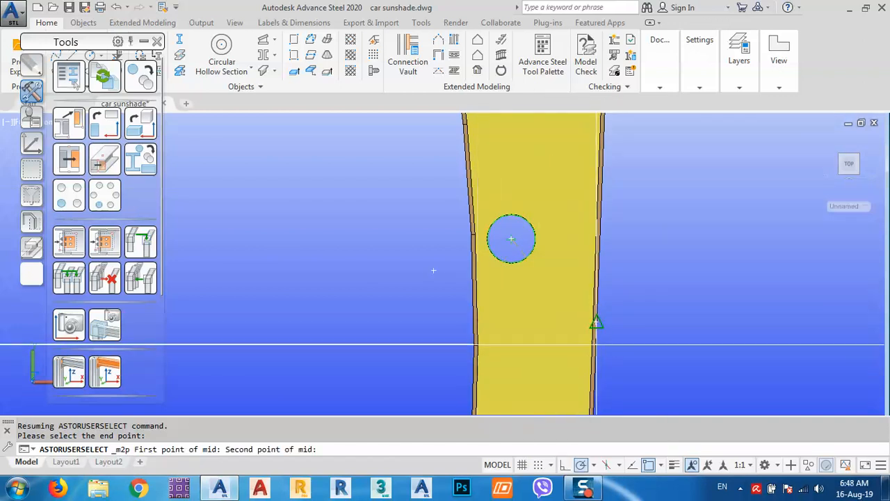
scroll(593, 323, "up", 5)
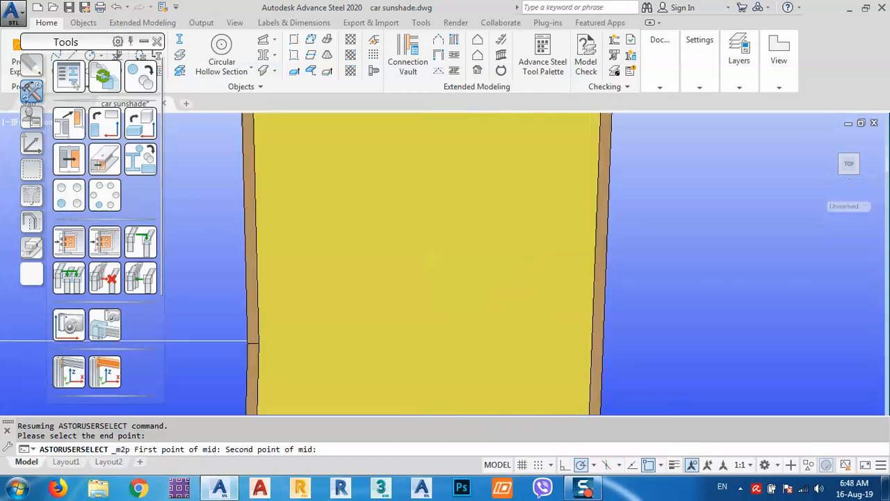
left_click(600, 276)
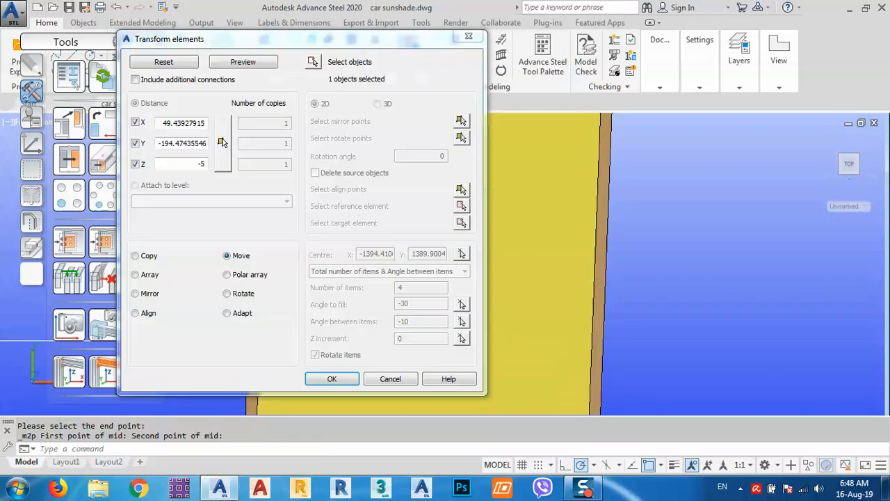
left_click(243, 63)
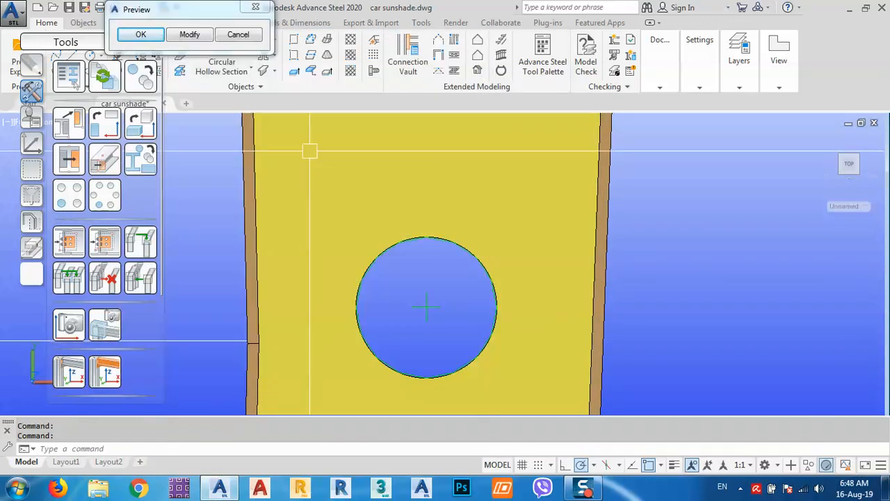
left_click(140, 32)
Step: Set up a polar array transform of the centred circular cutout about the centre of the post's curved edge
scroll(452, 235, "down", 4)
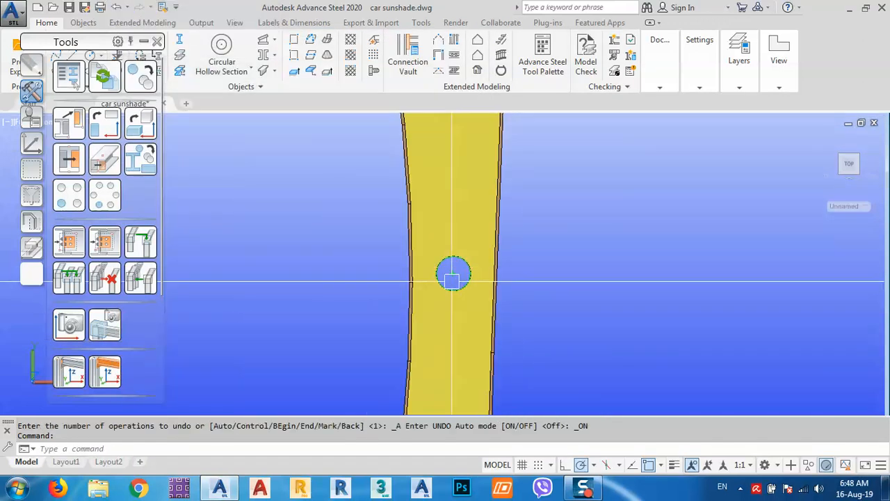
middle_click_drag(453, 272, 540, 288)
scroll(543, 297, "down", 3)
scroll(543, 296, "down", 1)
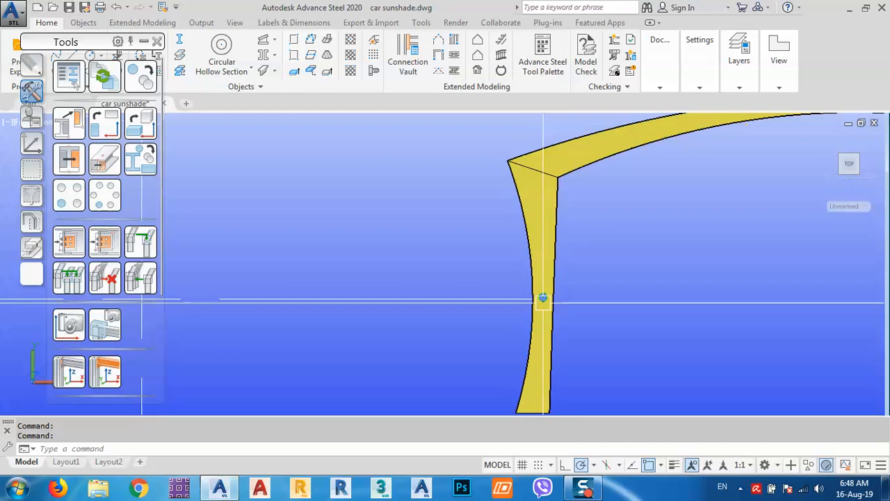
scroll(541, 295, "up", 2)
scroll(543, 293, "up", 4)
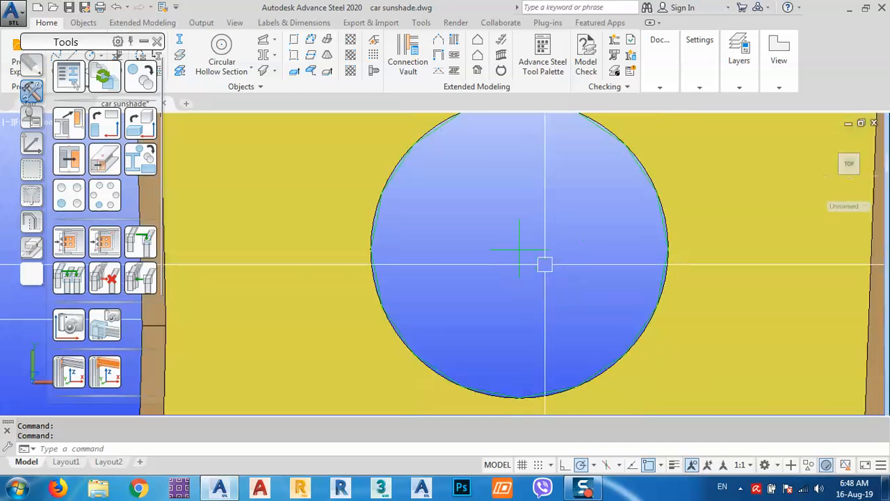
left_click(513, 279)
scroll(577, 230, "down", 3)
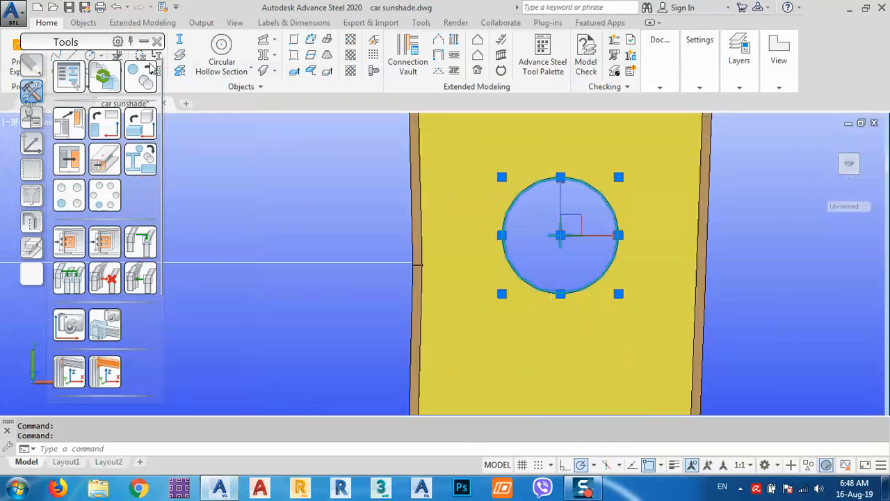
left_click(146, 74)
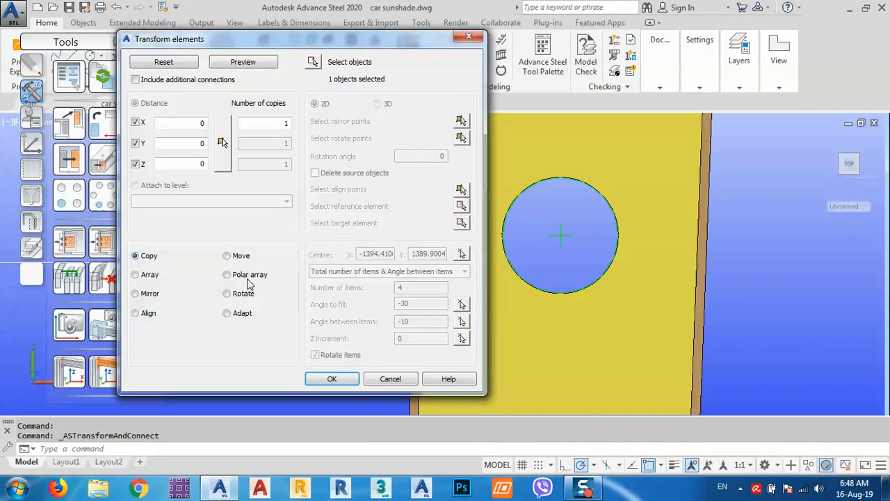
left_click(248, 277)
left_click(461, 255)
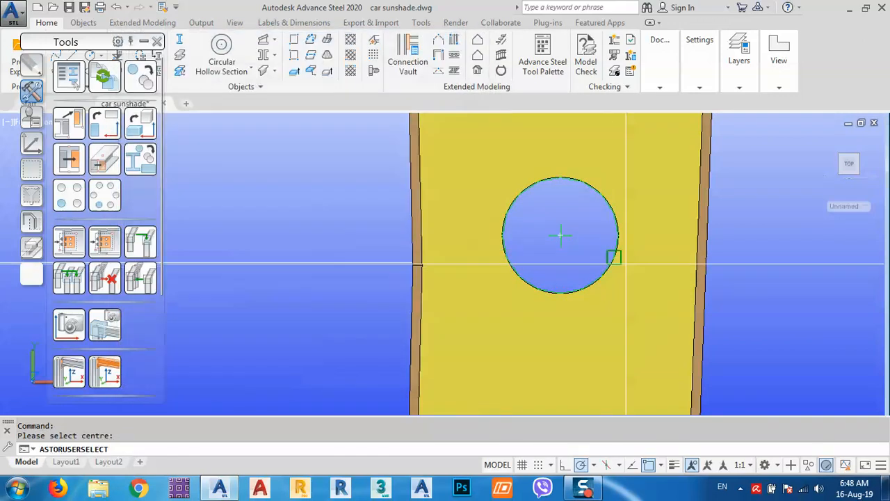
scroll(614, 264, "down", 5)
left_click(614, 265)
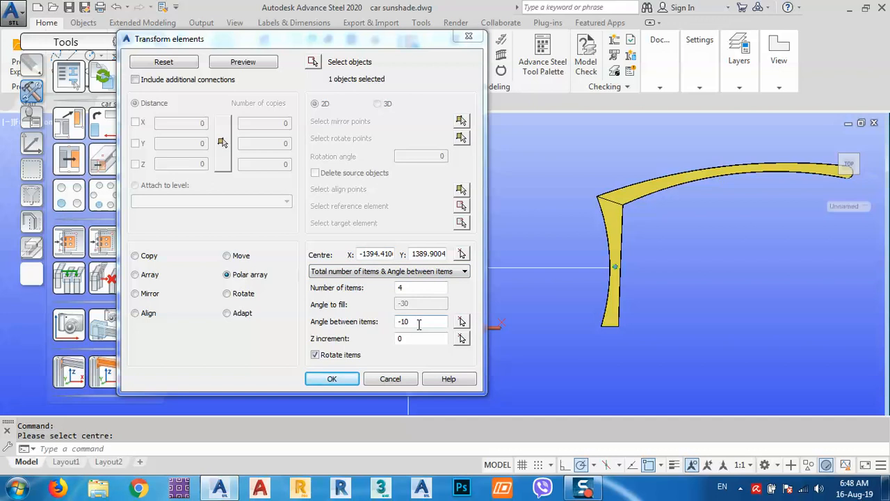
Step: Preview the polar array of 4 cutouts with -10 and with -5 degrees between items
left_click(242, 62)
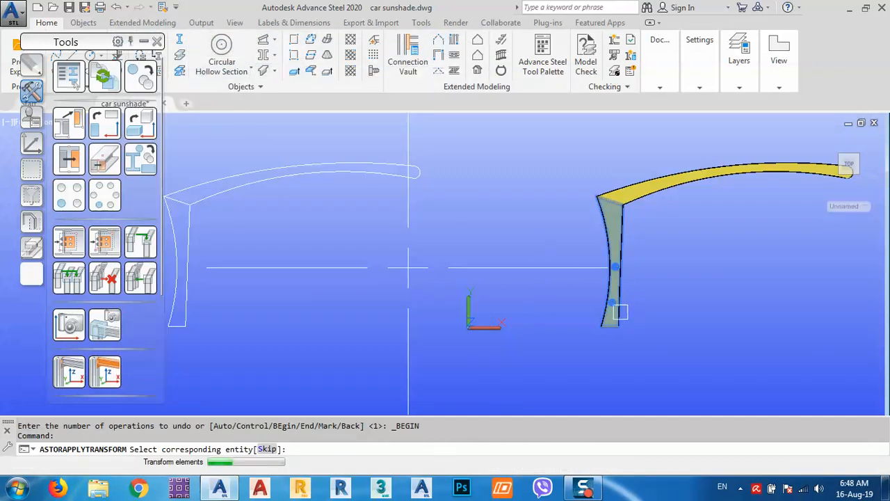
left_click(188, 34)
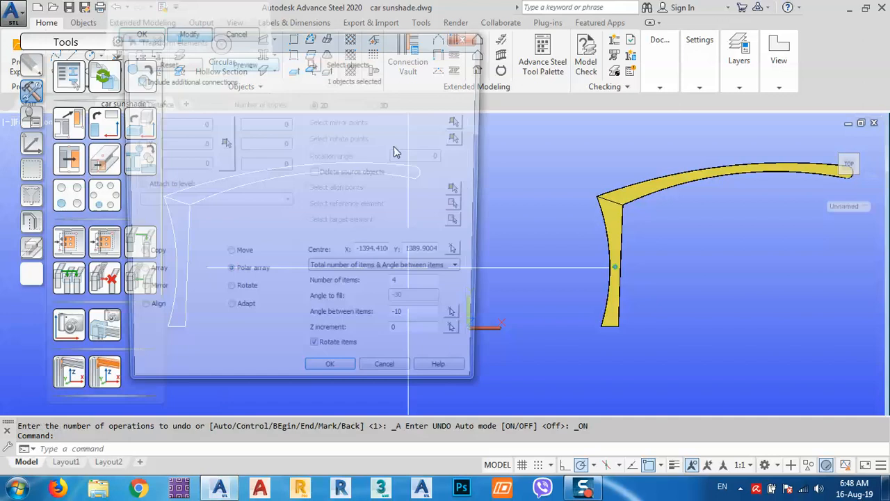
left_click_drag(428, 325, 406, 326)
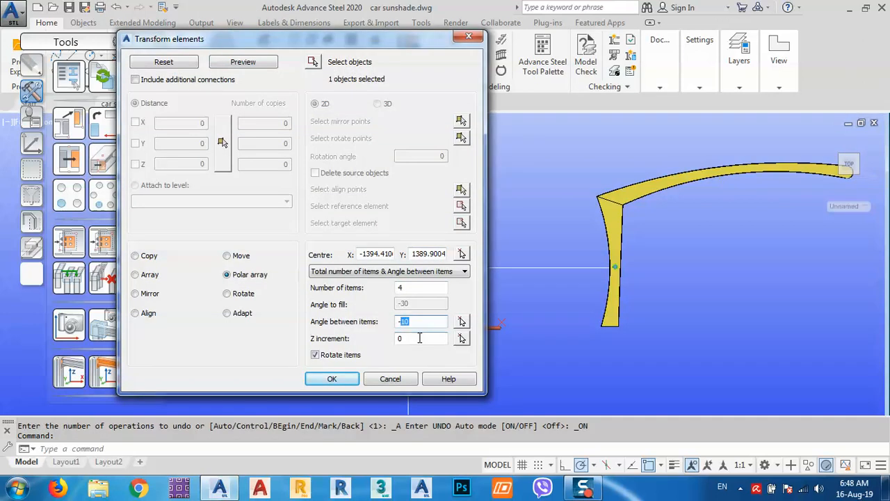
left_click(243, 62)
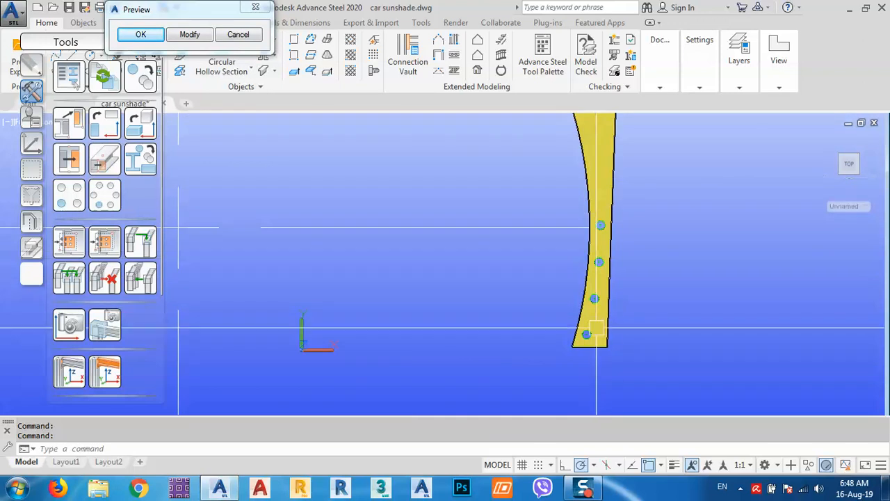
Step: Modify the polar array to 2 items with -8 degrees between them and preview it
left_click(188, 35)
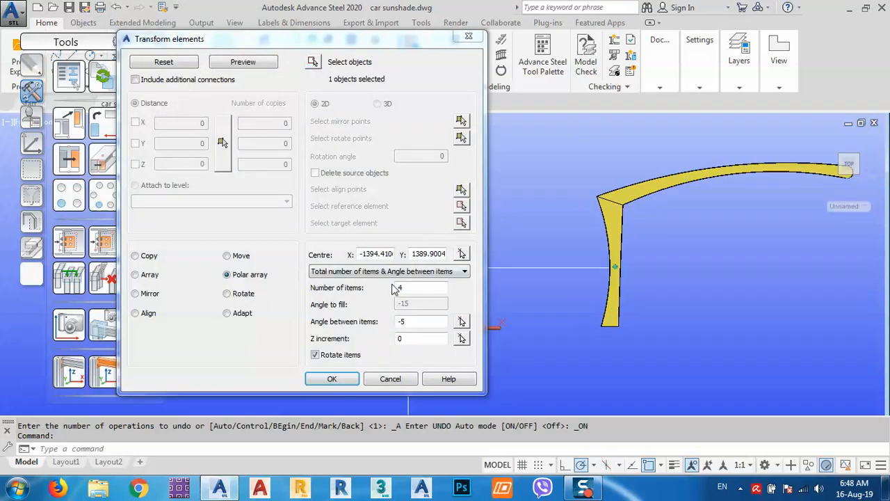
left_click(400, 290)
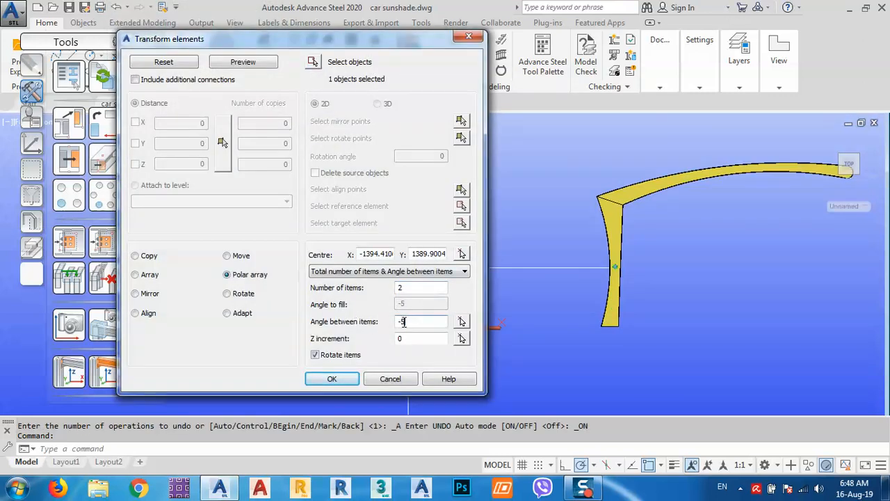
left_click(240, 61)
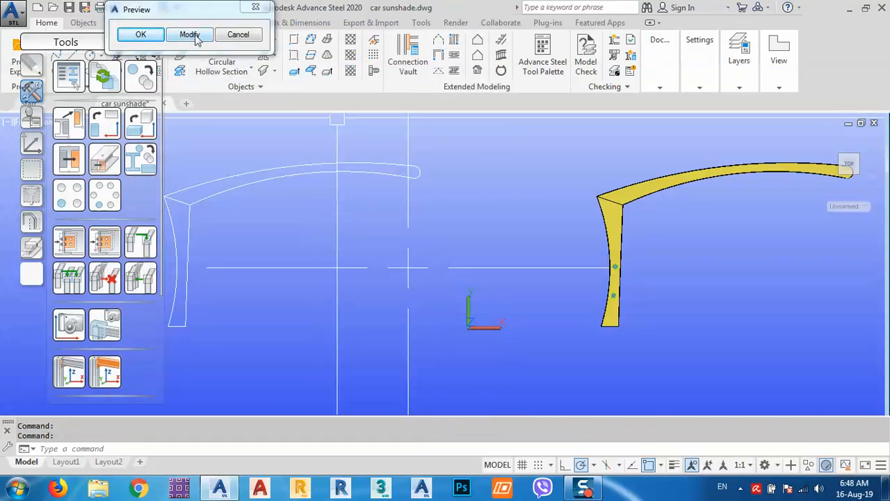
Step: Set the polar array to 3 items with -7 degrees between them, preview it and accept the cutouts running down the post
left_click(190, 35)
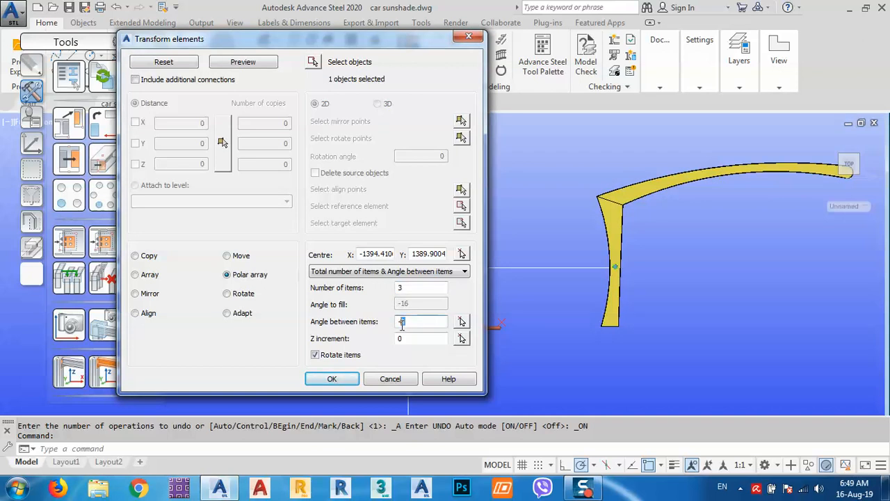
left_click(259, 66)
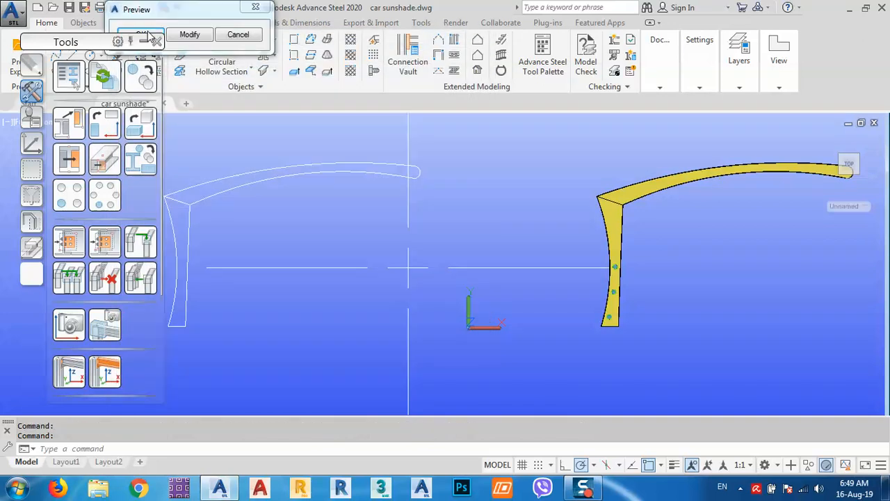
left_click_drag(165, 11, 247, 15)
left_click(230, 39)
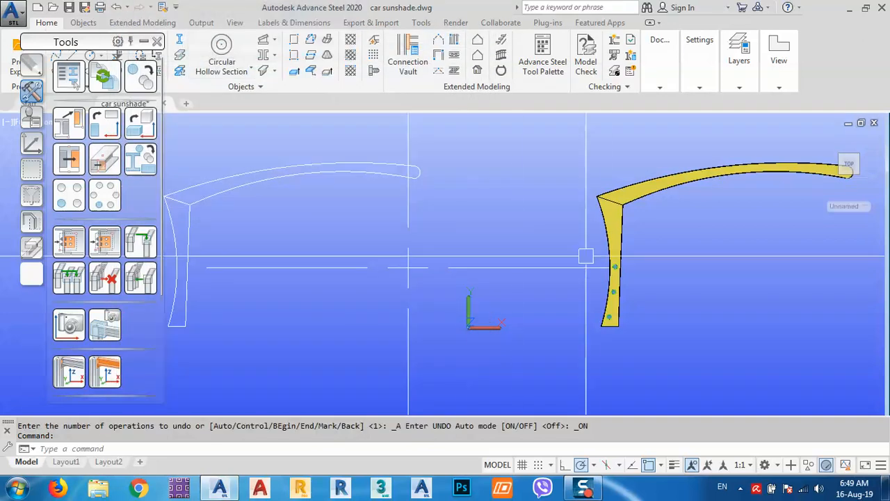
Step: Polar array the original circular cutout up the post with 3 items and 7 degrees between them, about the same centre
scroll(626, 251, "up", 6)
left_click(641, 243)
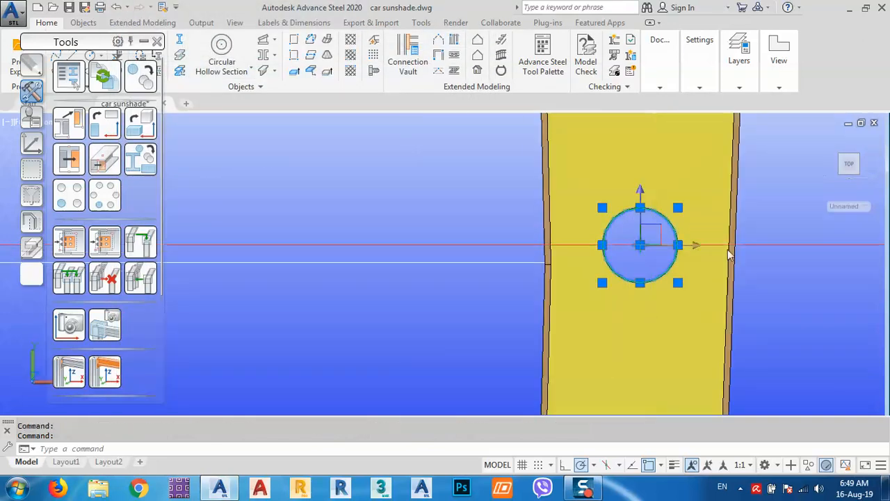
scroll(695, 250, "down", 8)
left_click(131, 80)
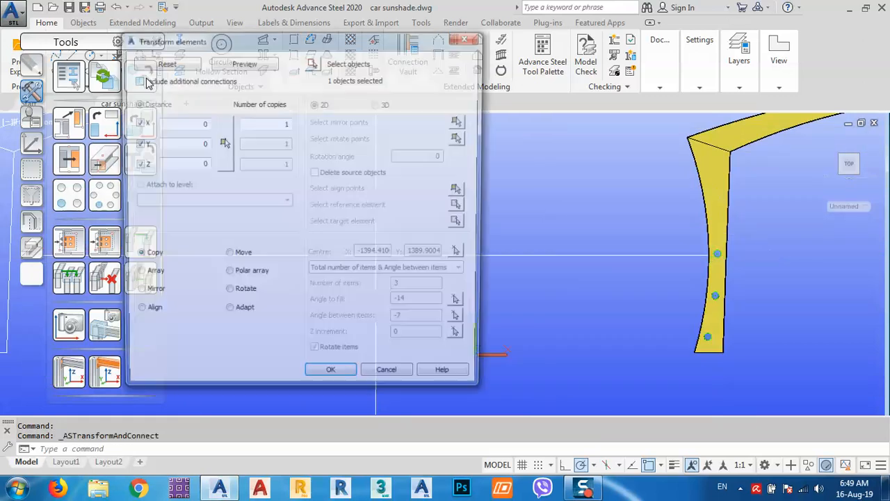
left_click(228, 275)
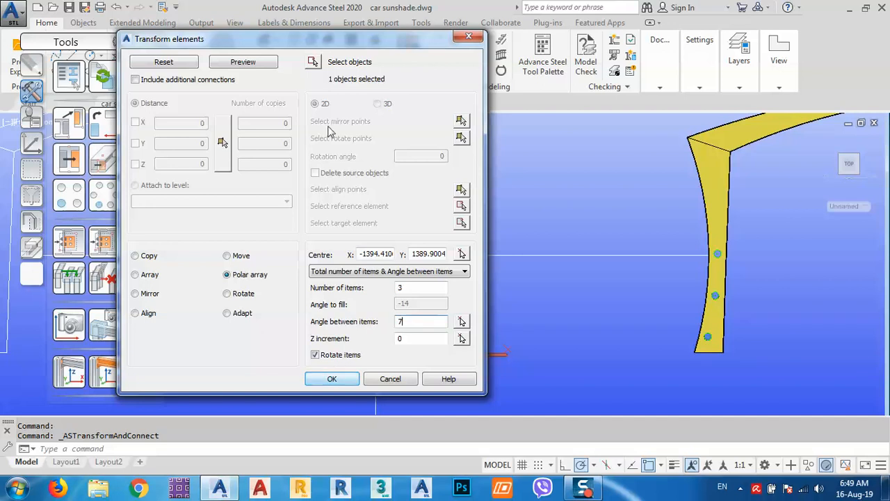
left_click(245, 61)
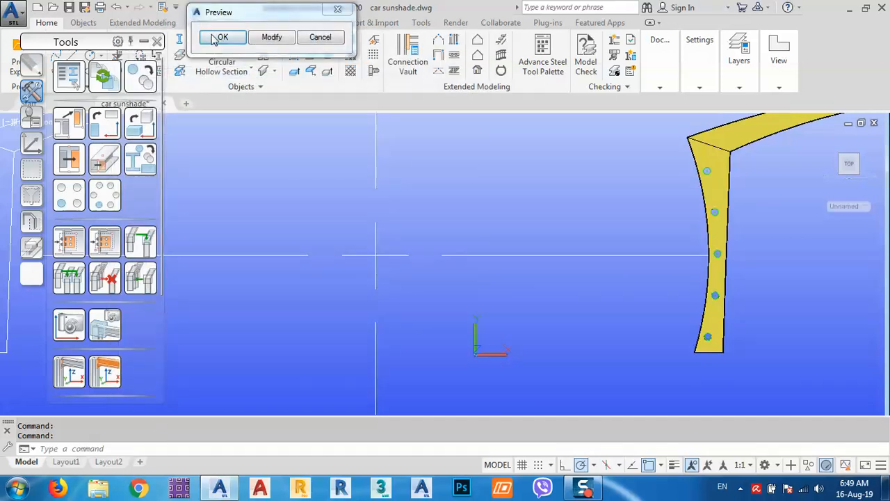
left_click(221, 36)
middle_click_drag(620, 204, 533, 218)
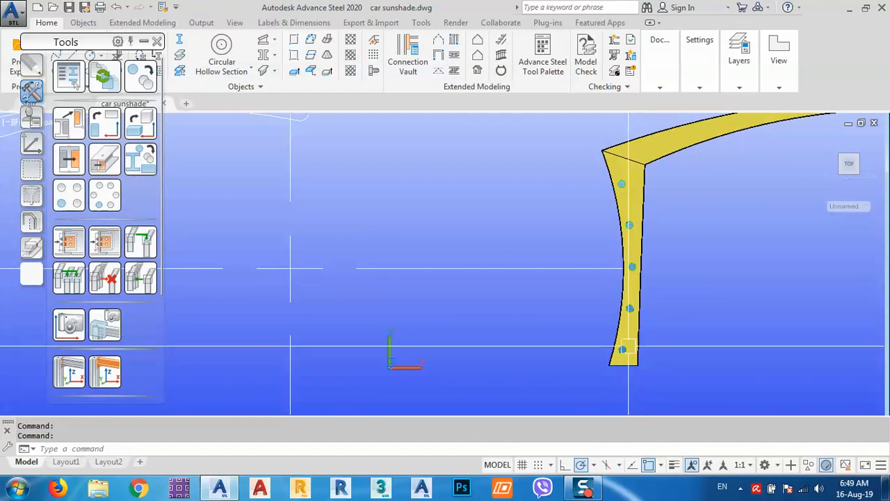
scroll(625, 356, "up", 5)
scroll(548, 309, "down", 4)
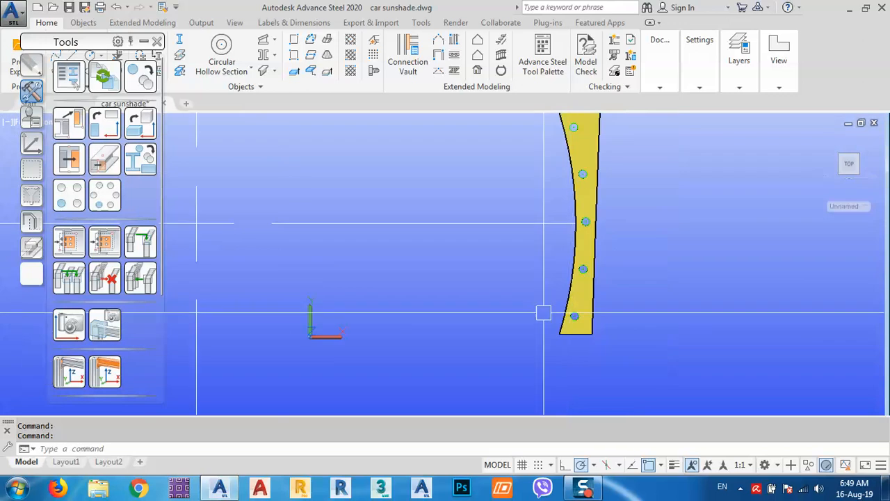
scroll(586, 230, "up", 3)
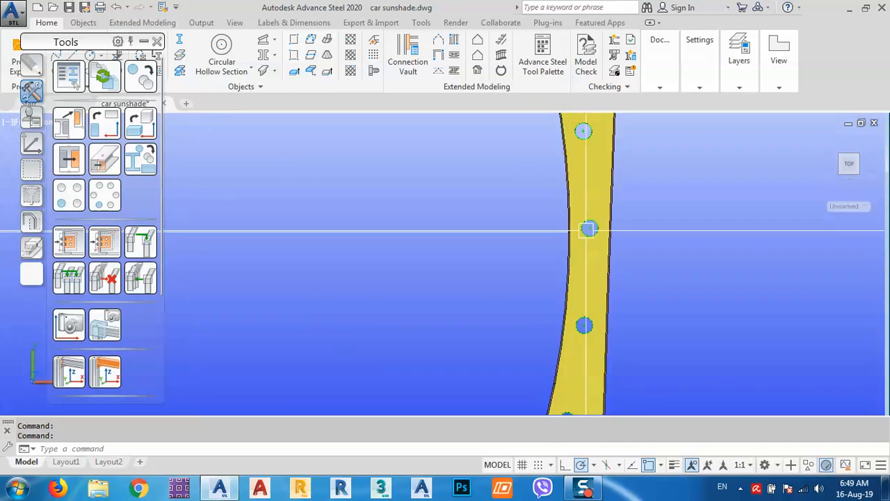
scroll(583, 294, "up", 8)
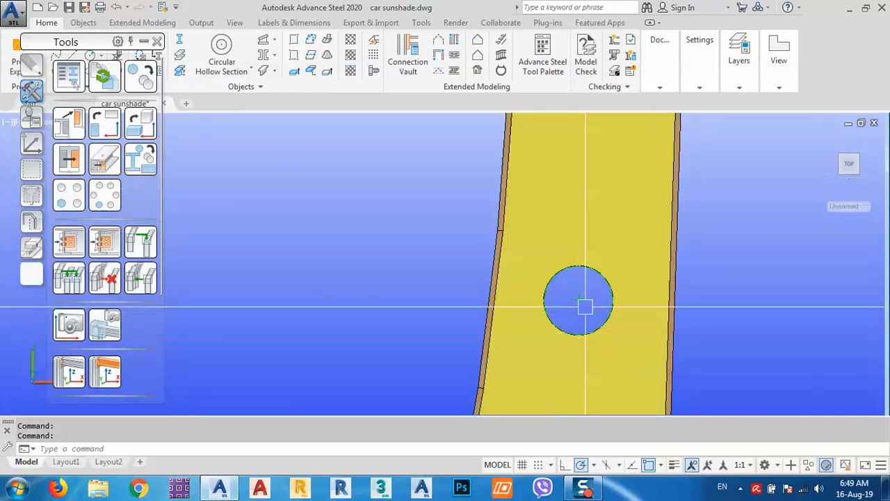
Step: Try a radius of 60 on the circular cutout in the narrower stretch of the post's web plate, and set it to 70
double_click(583, 294)
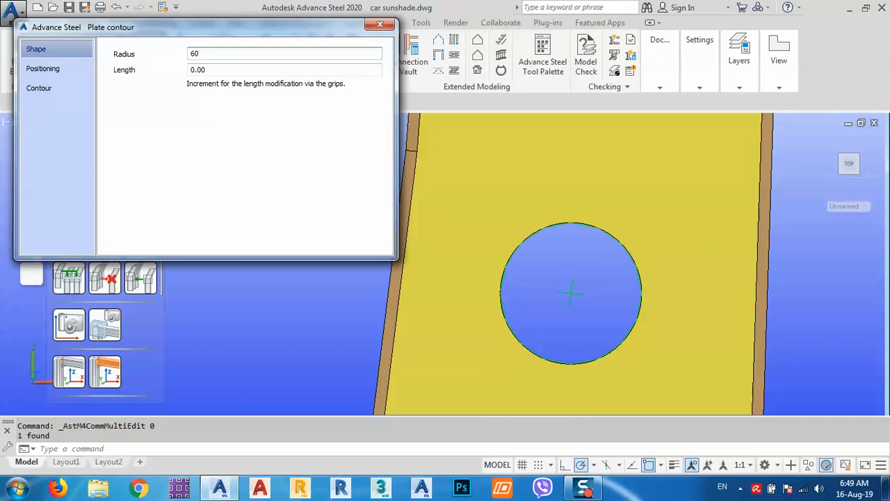
key("Return")
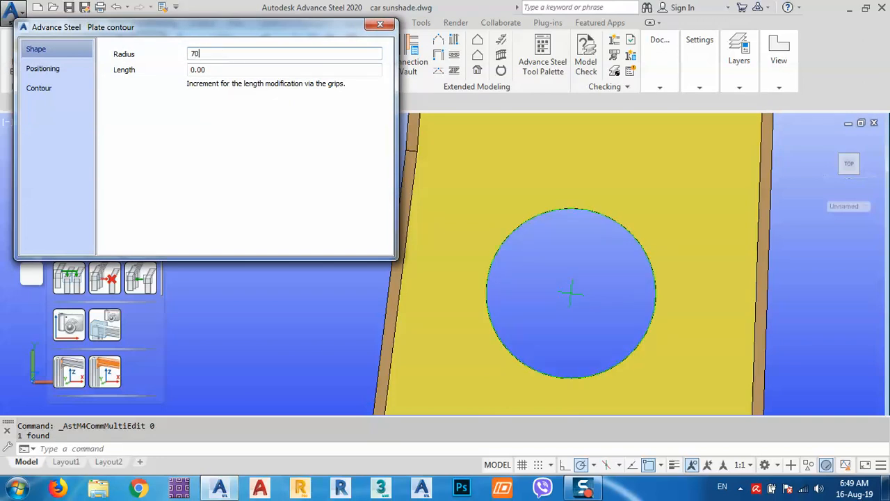
key("Return")
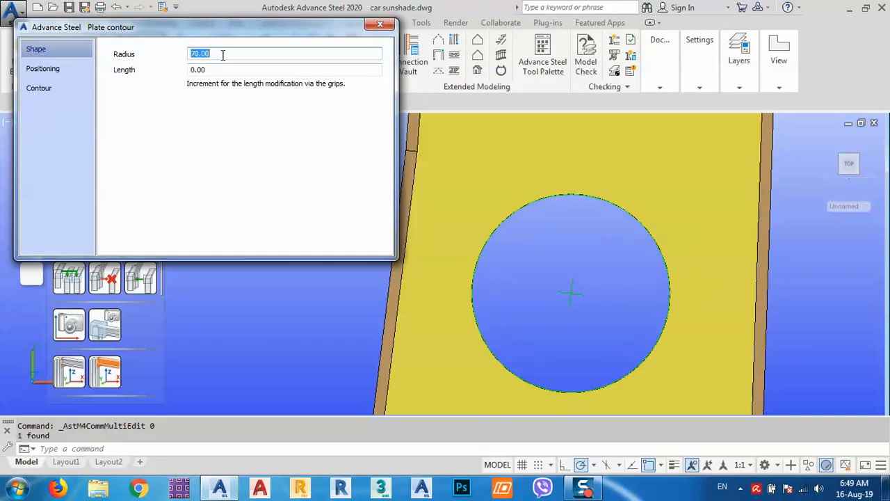
left_click(380, 26)
Step: Set the radius of another circular cutout, in the wider stretch of the post's web plate, to 90
scroll(463, 279, "down", 6)
scroll(463, 274, "up", 5)
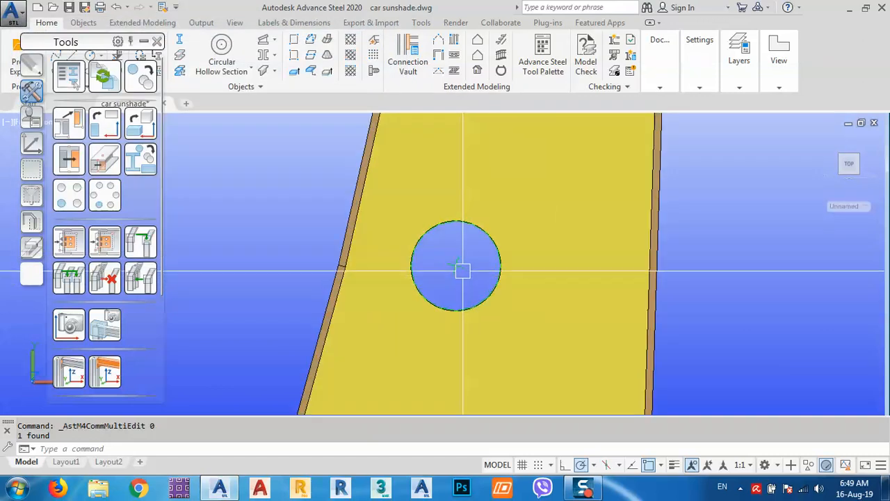
double_click(462, 270)
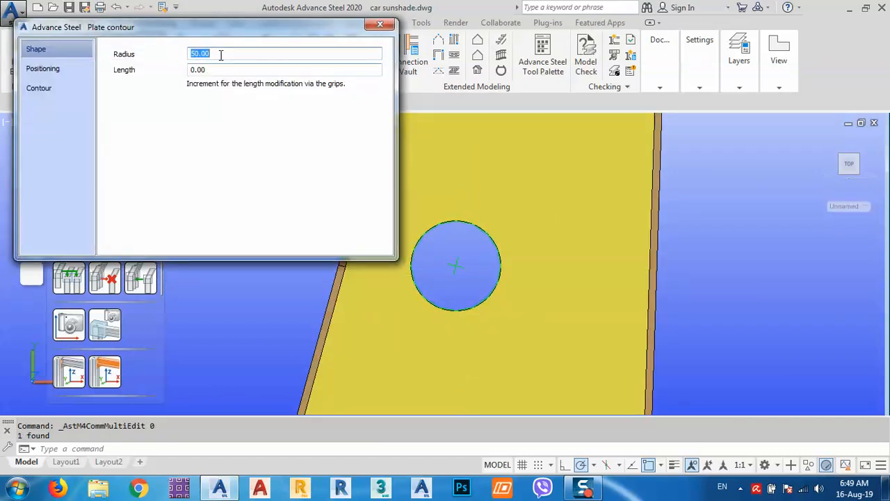
key("Return")
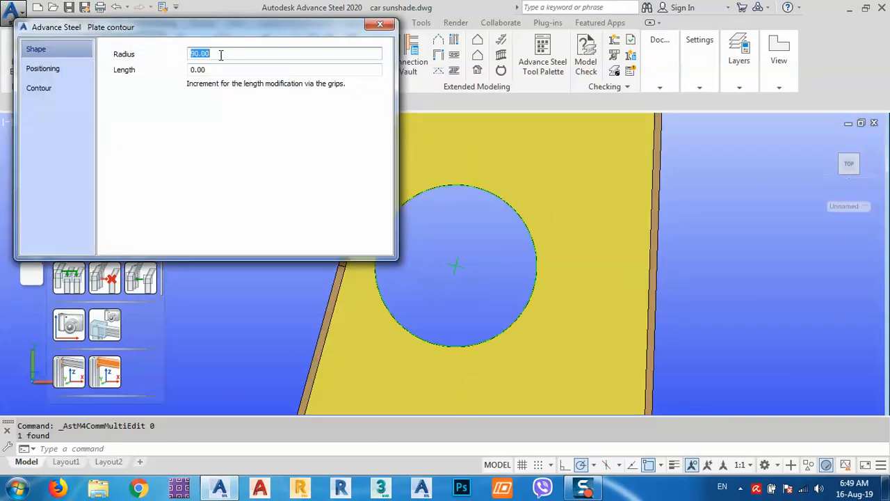
left_click(382, 26)
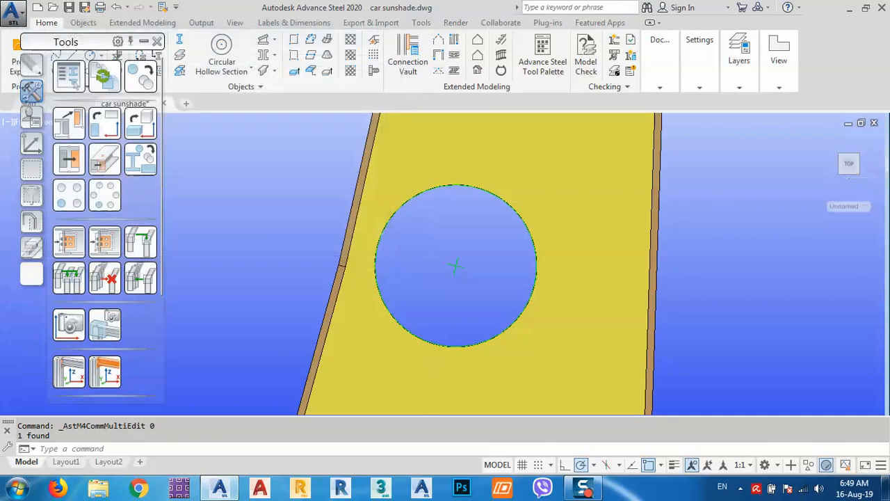
Step: Set the radius of the second circular hole from the top of the column plate to 70
scroll(494, 303, "down", 6)
scroll(493, 302, "up", 3)
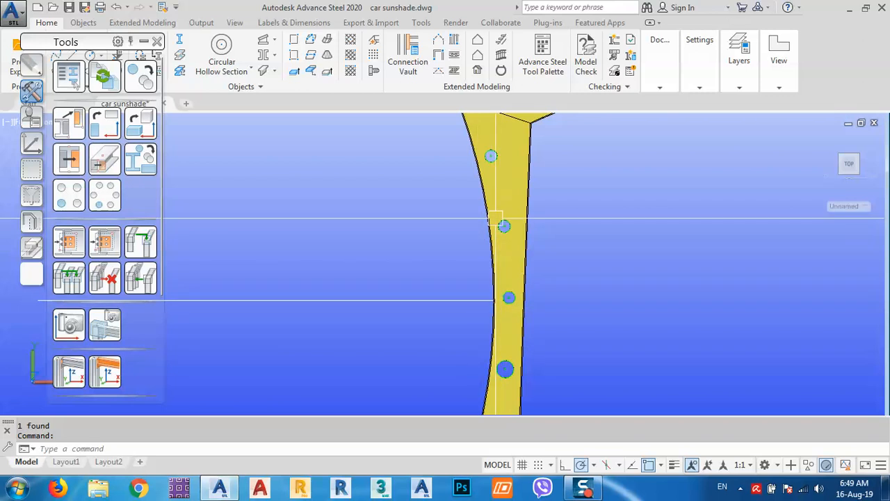
scroll(515, 285, "up", 10)
double_click(528, 295)
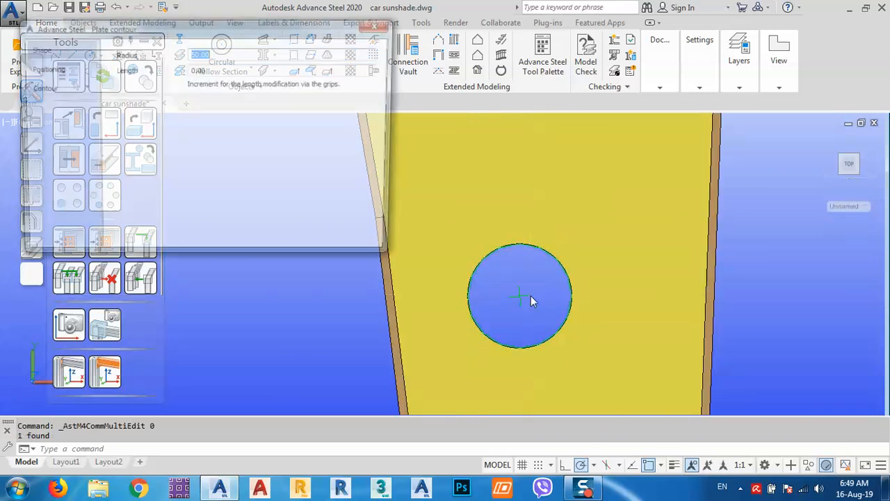
type("7")
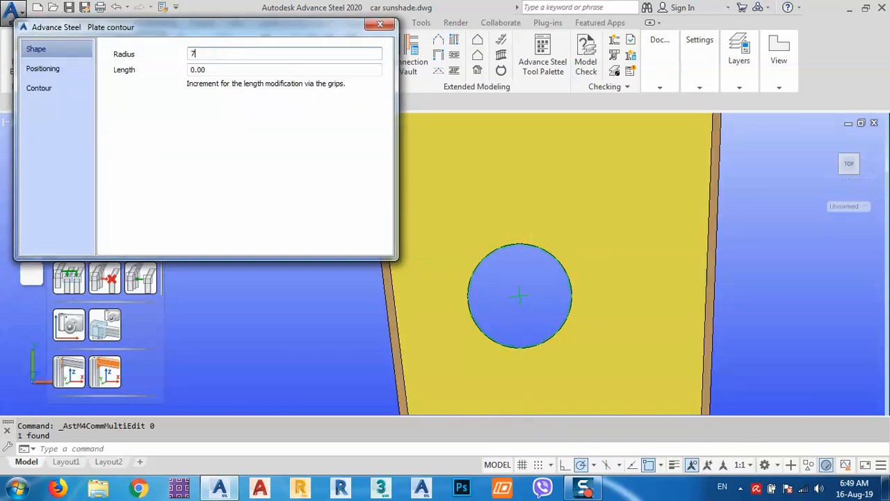
type("0")
key("Return")
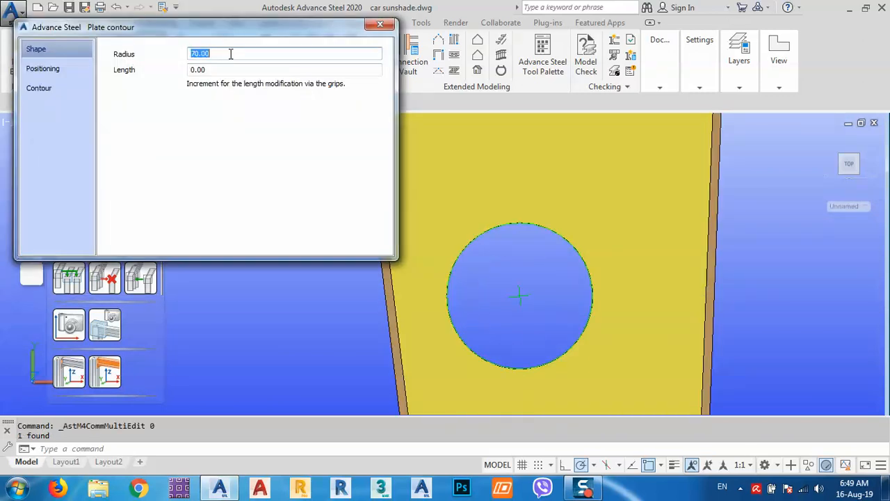
left_click(380, 25)
Step: Set the radius of the topmost circular hole in the column plate to 90
scroll(487, 265, "down", 8)
scroll(508, 194, "up", 8)
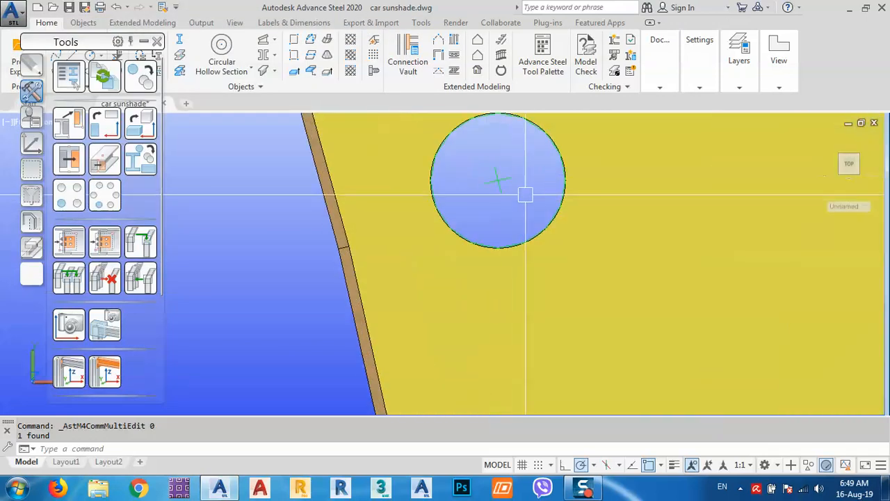
double_click(497, 182)
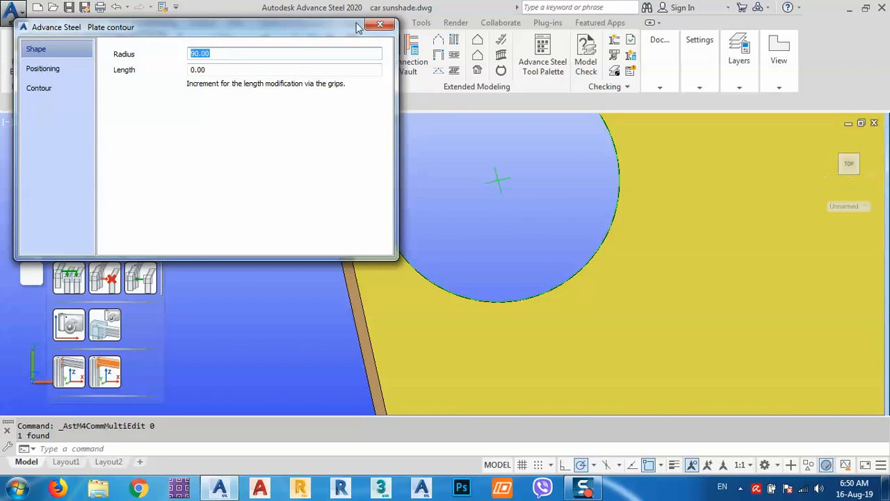
left_click(378, 25)
Step: Move the second hole from the top from its centre to the midpoint between the plate's two side edges using Transform elements
scroll(404, 179, "down", 6)
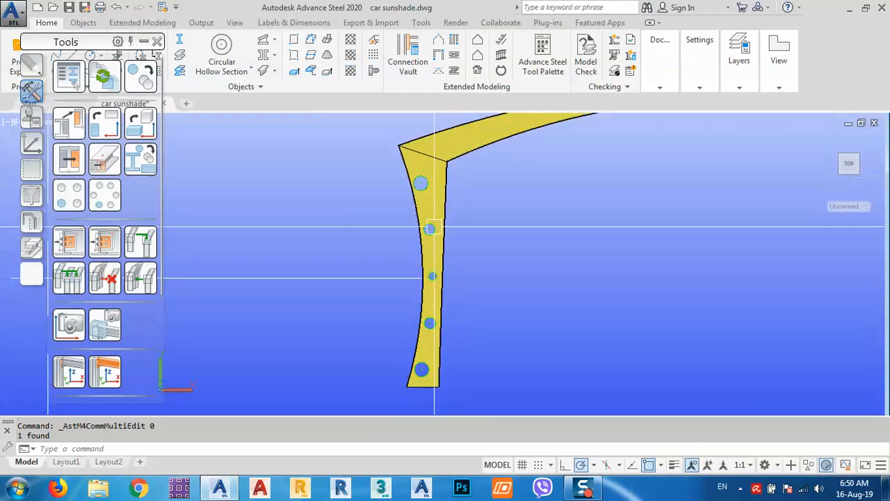
scroll(432, 228, "up", 6)
left_click(430, 229)
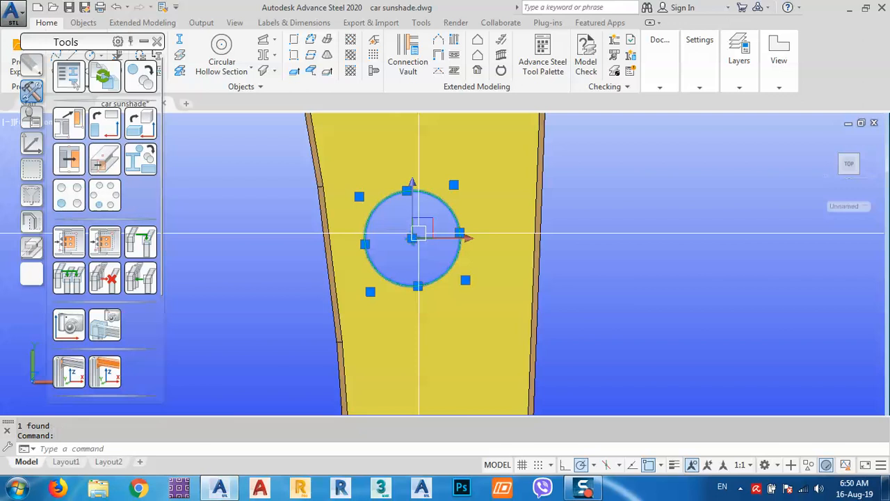
left_click(141, 75)
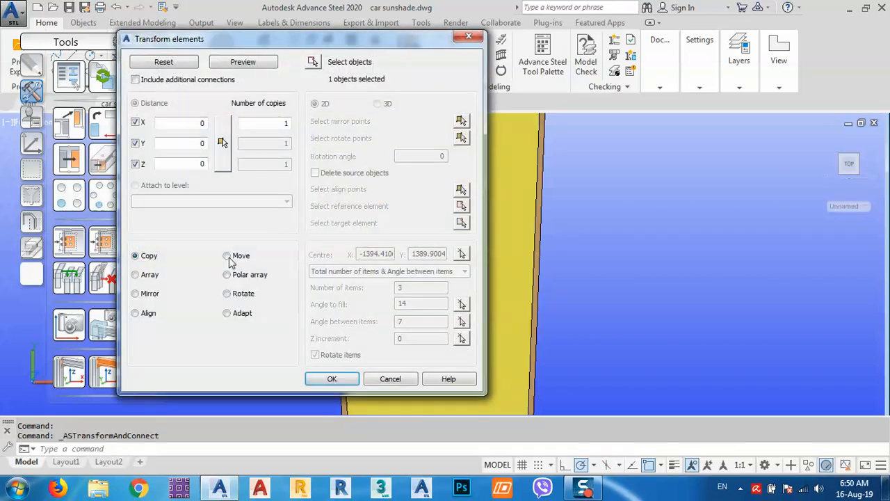
left_click(228, 256)
left_click(224, 167)
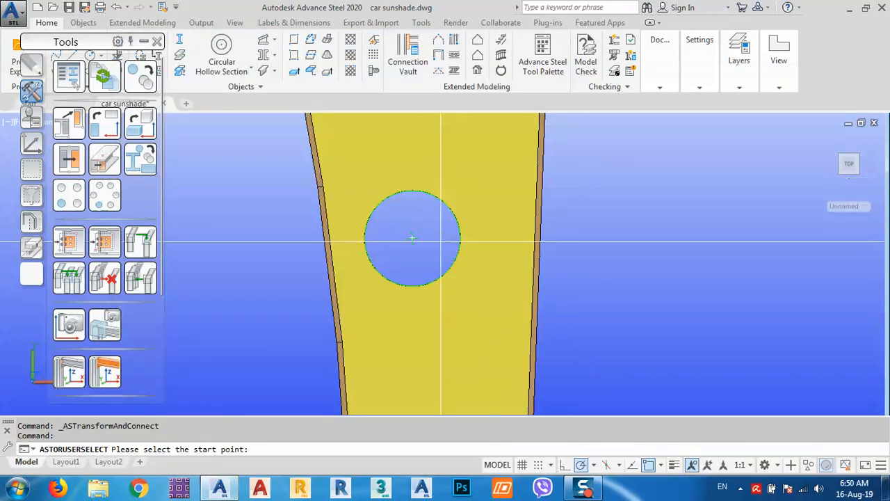
left_click(412, 239)
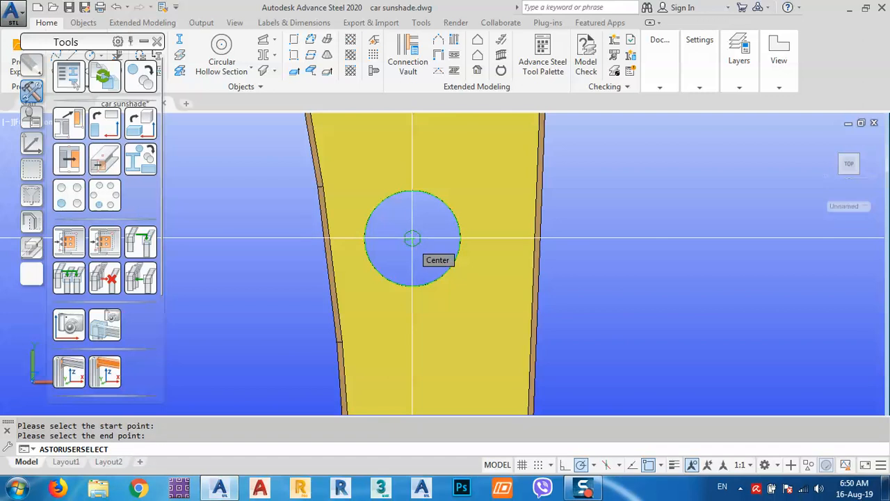
right_click(413, 239, "shift")
left_click(448, 133)
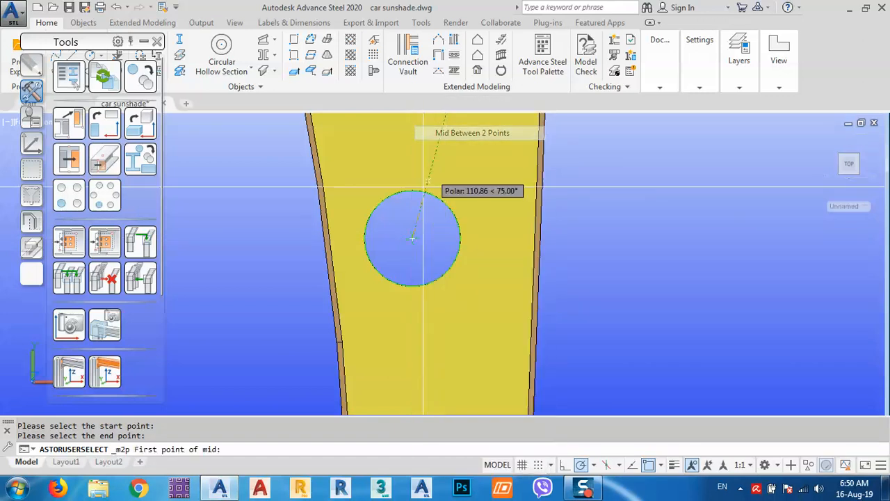
left_click(328, 239)
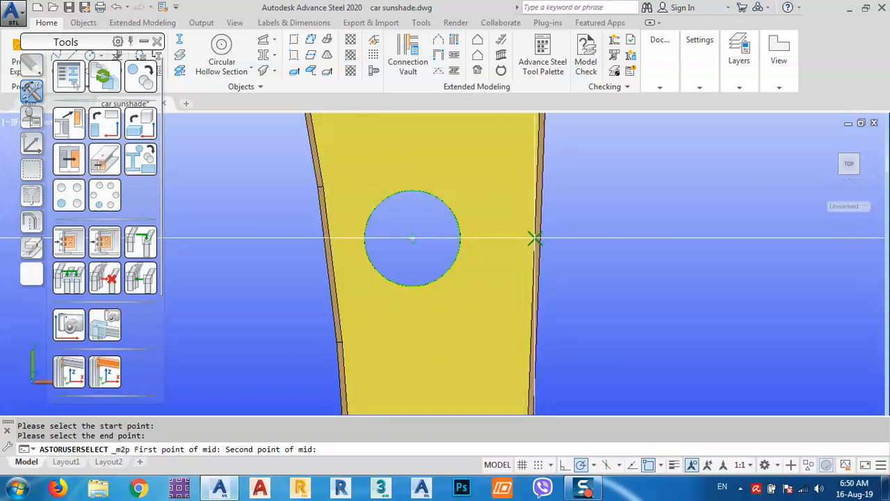
left_click(535, 239)
left_click(259, 67)
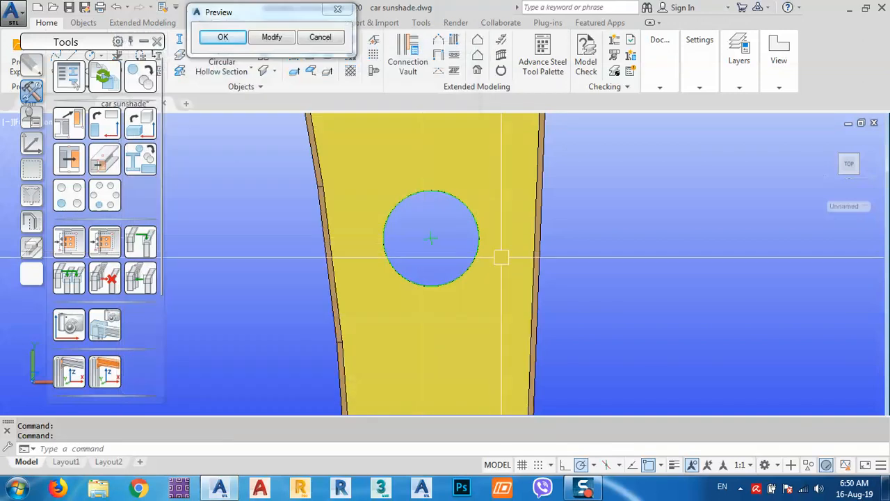
left_click(222, 37)
Step: Select the topmost hole and set up Transform elements with the Move operation for it
middle_click_drag(459, 238, 455, 308)
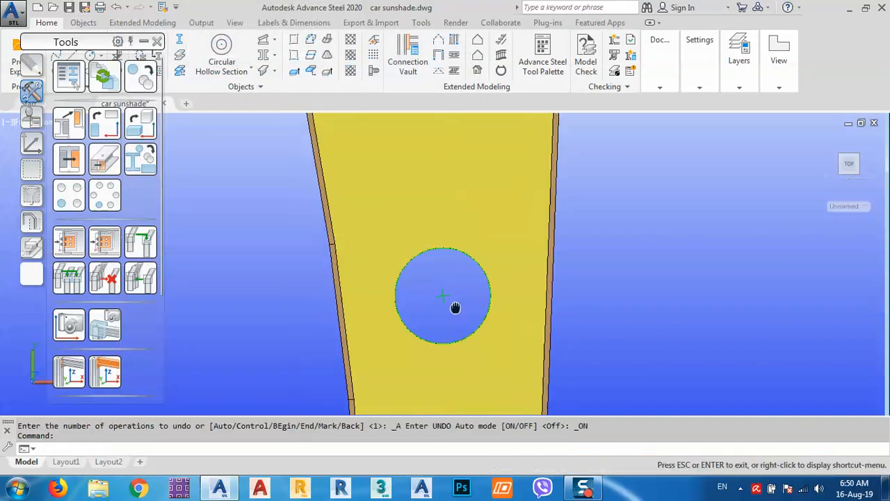
scroll(459, 327, "down", 2)
middle_click_drag(441, 229, 441, 304)
key("Escape")
scroll(423, 259, "up", 3)
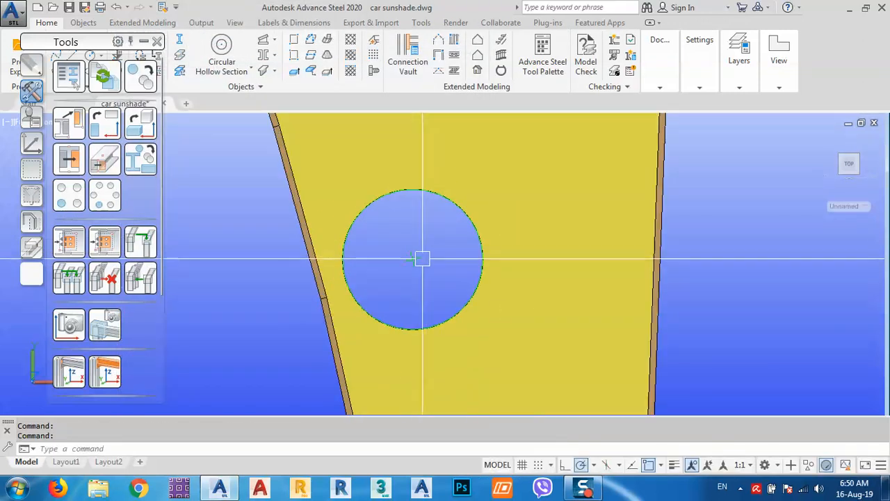
left_click(414, 259)
left_click(141, 77)
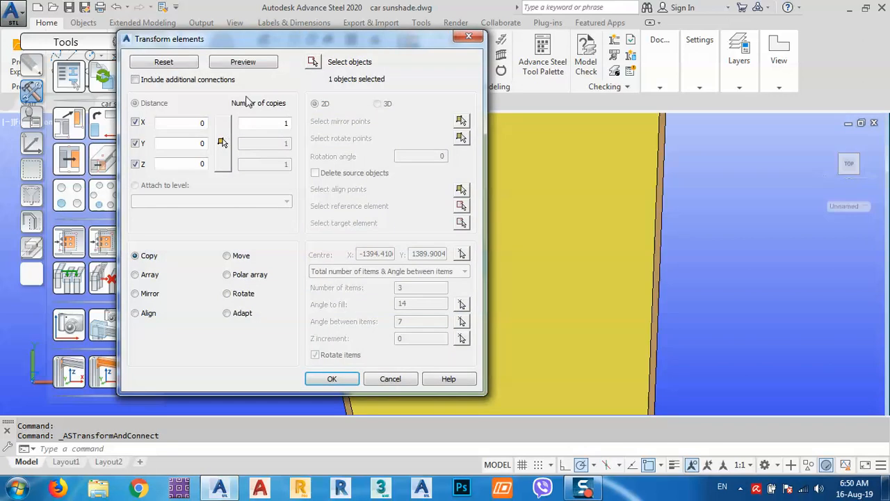
left_click_drag(294, 49, 203, 47)
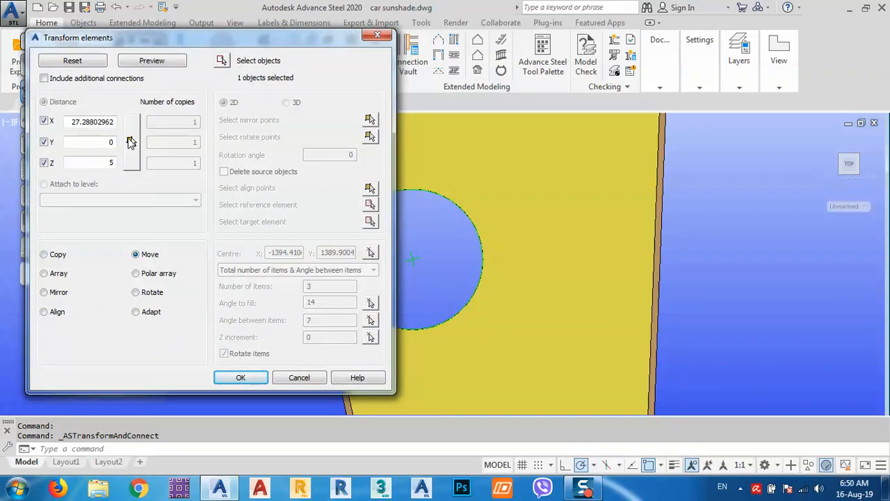
Step: Try to move the topmost hole from its centre to a midpoint picked between the plate's side edges, and preview it
left_click(131, 142)
left_click(412, 259)
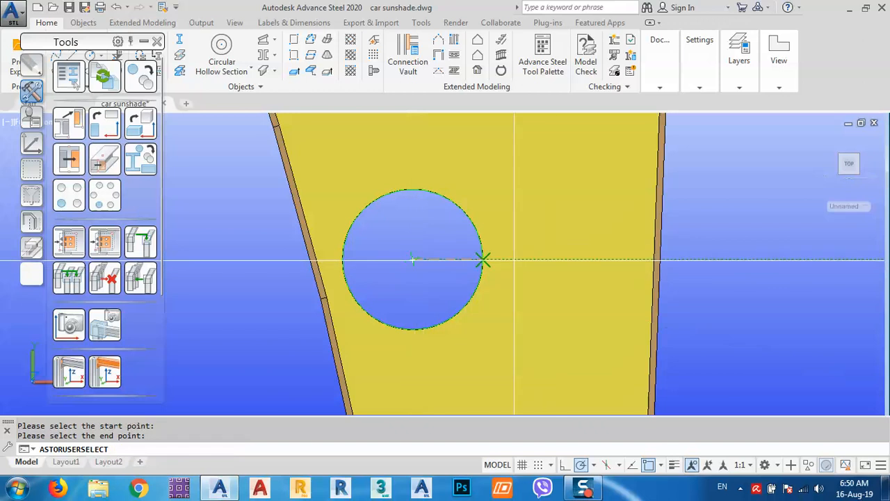
right_click(460, 249, "shift")
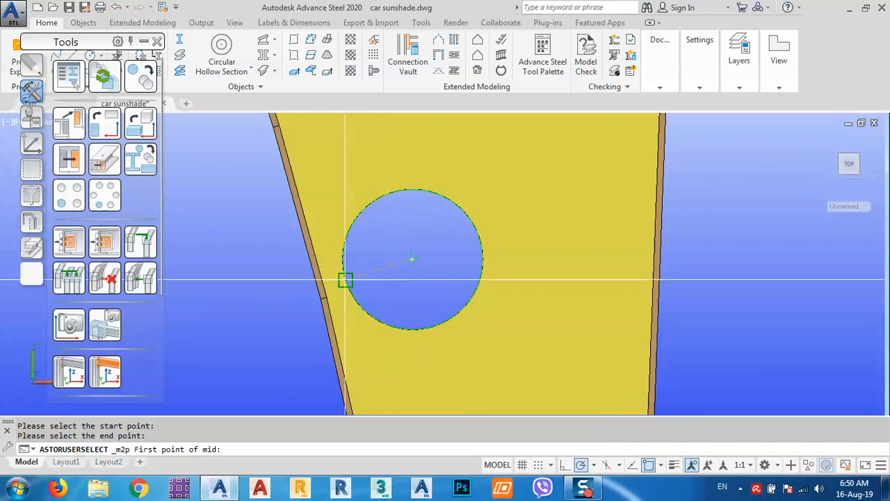
left_click(323, 285)
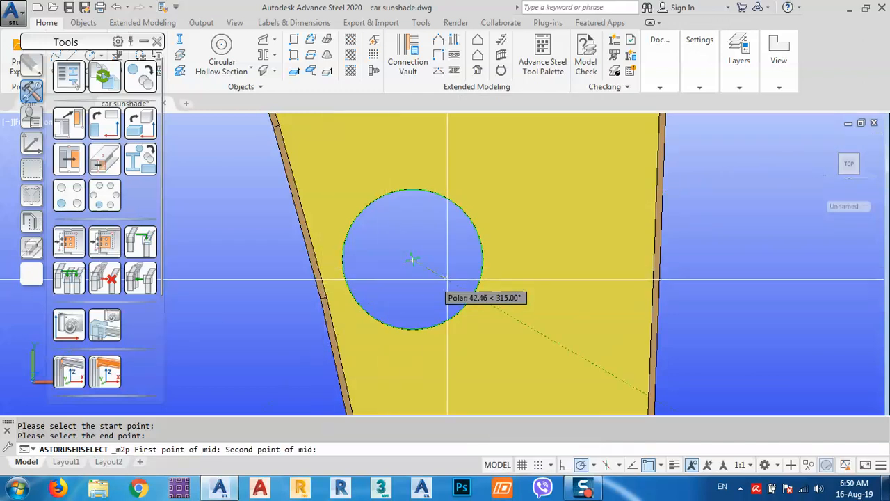
left_click(651, 274)
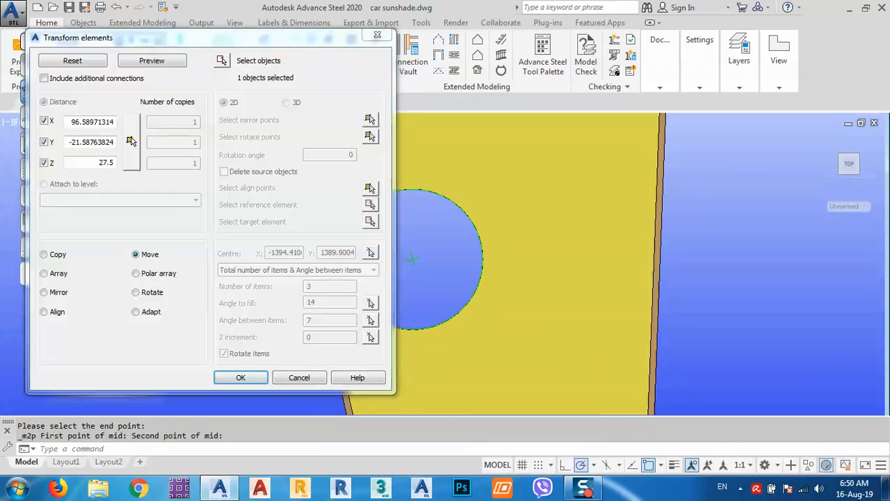
left_click(159, 63)
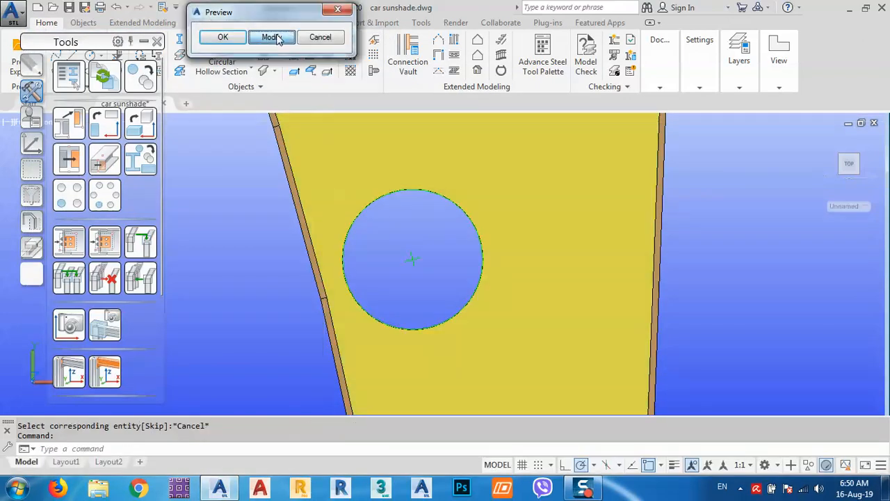
left_click(272, 36)
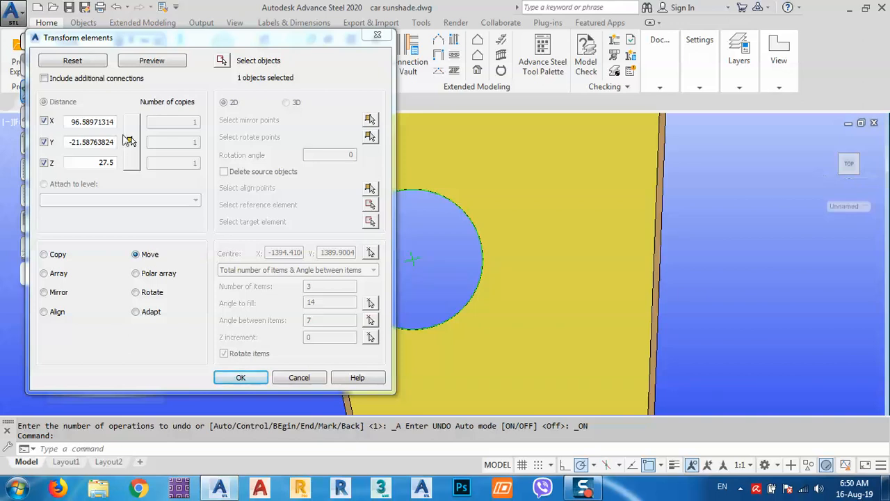
Step: Redefine the topmost hole's move from its centre to the midpoint between the side edges at the same height, and apply it
left_click(130, 141)
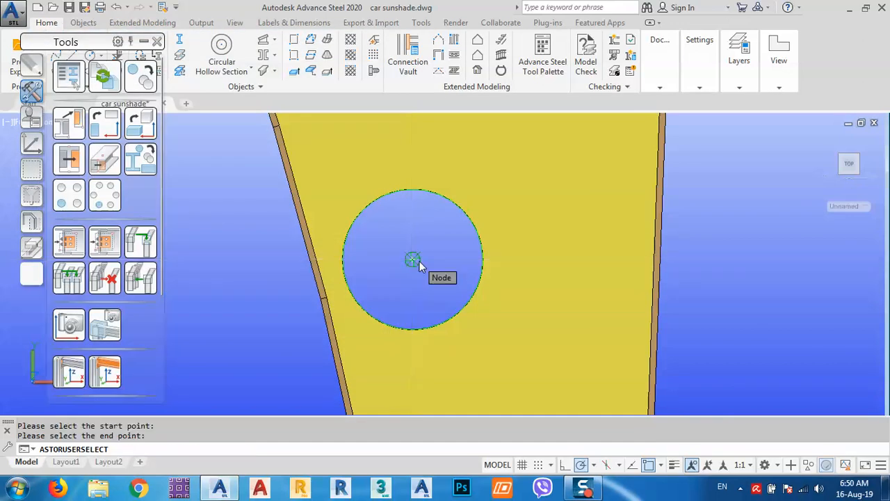
right_click(420, 264, "shift")
left_click(466, 136)
left_click(412, 260)
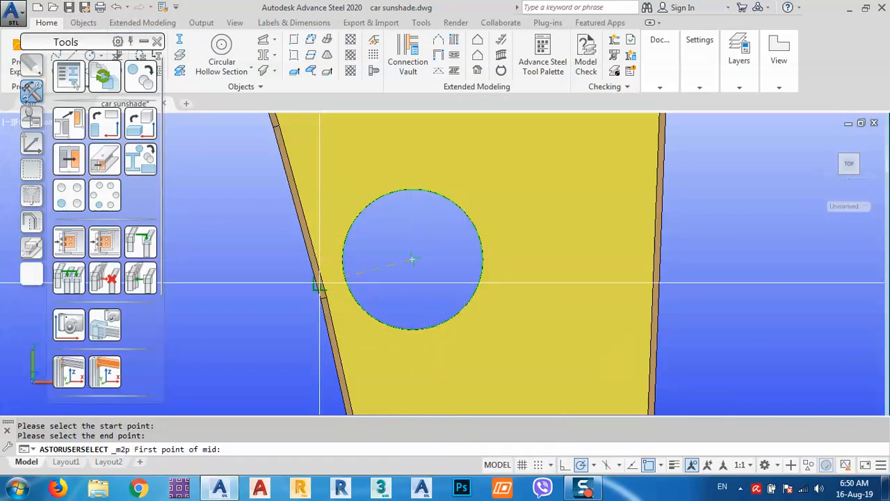
left_click(654, 259)
left_click(162, 62)
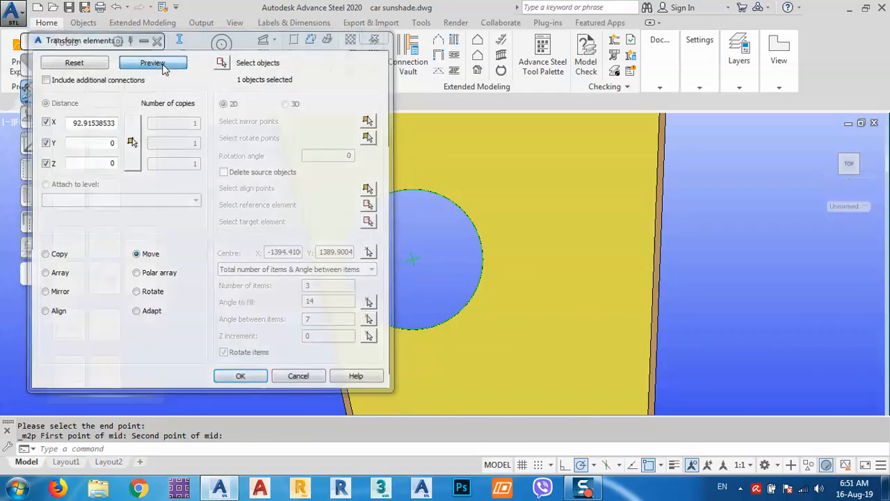
left_click(222, 37)
Step: Move the fourth hole from the top from its centre to the midpoint between the plate's two side edges
scroll(451, 135, "down", 6)
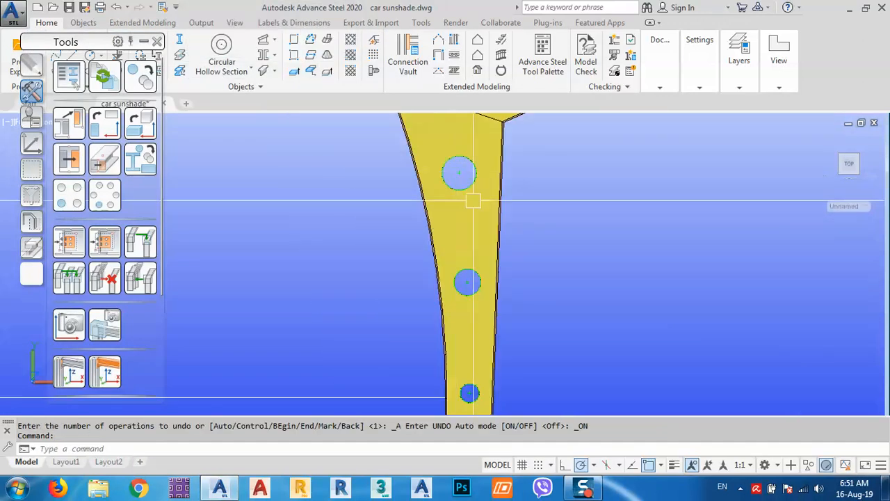
scroll(477, 282, "up", 6)
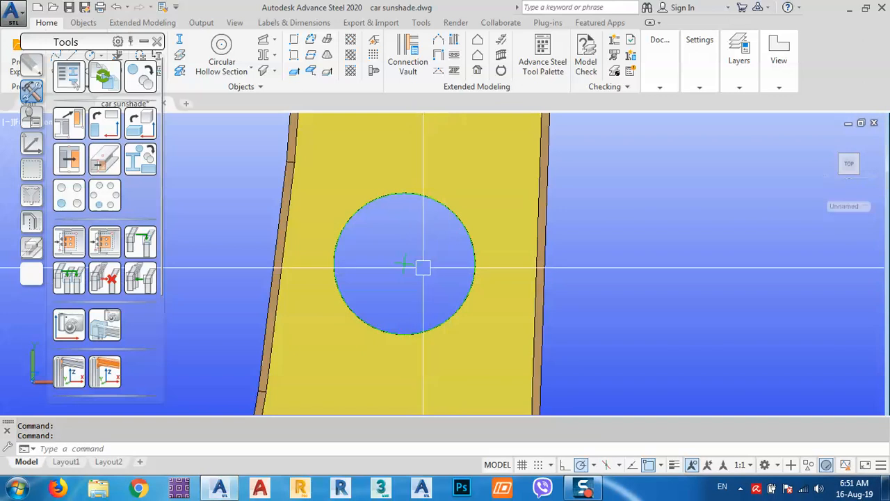
left_click(408, 262)
left_click(132, 75)
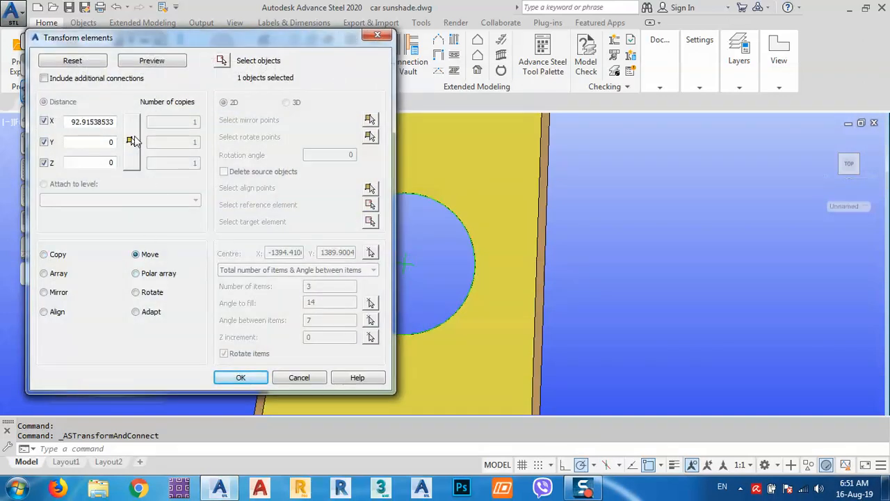
left_click(130, 141)
left_click(404, 263)
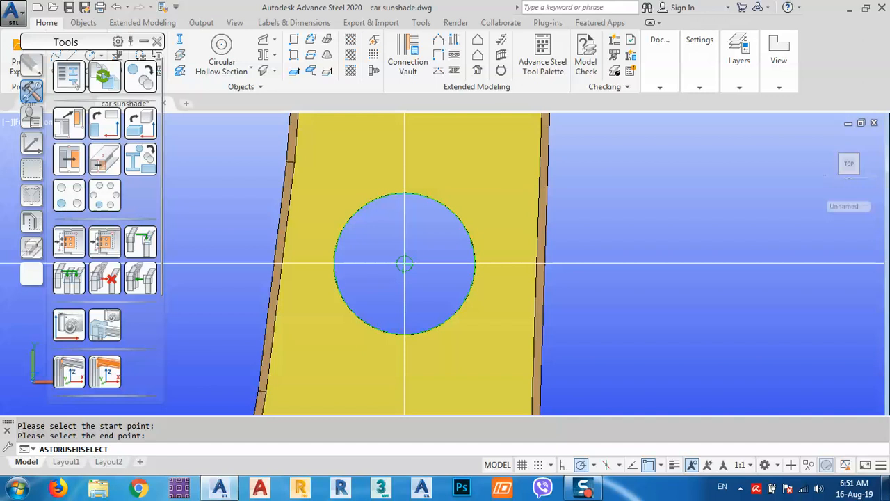
right_click(404, 262, "shift")
left_click(436, 133)
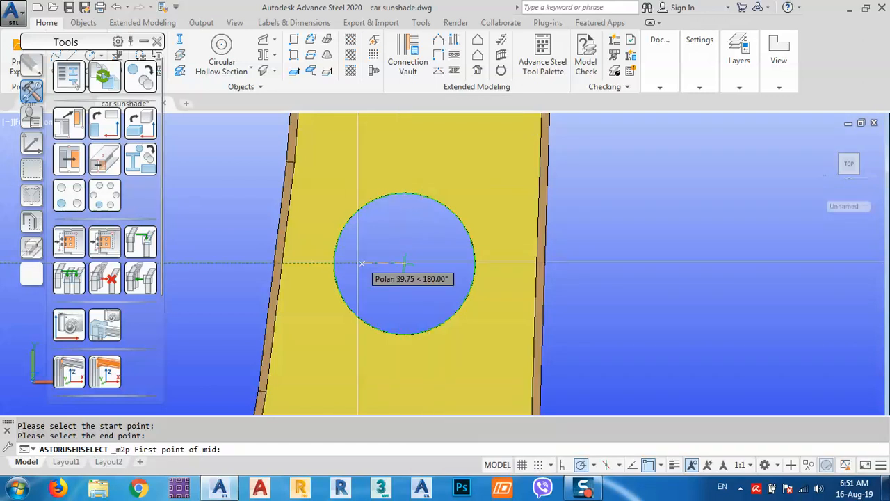
left_click(282, 263)
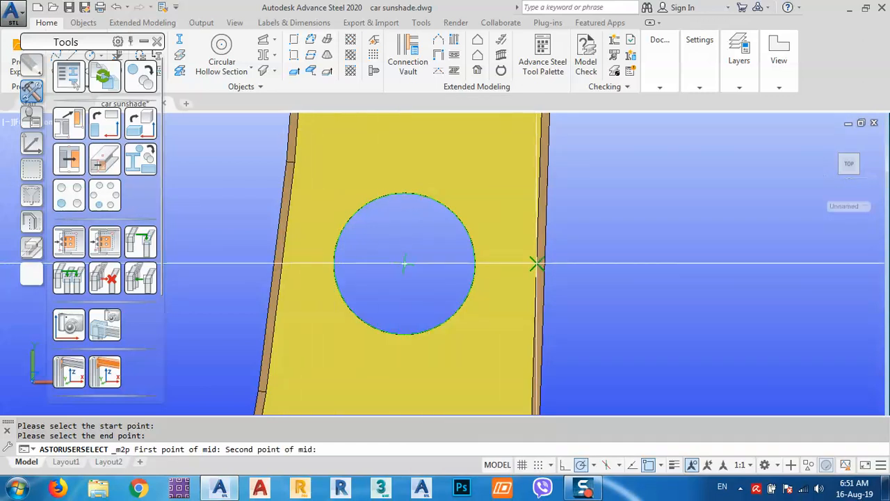
left_click(537, 265)
left_click(152, 61)
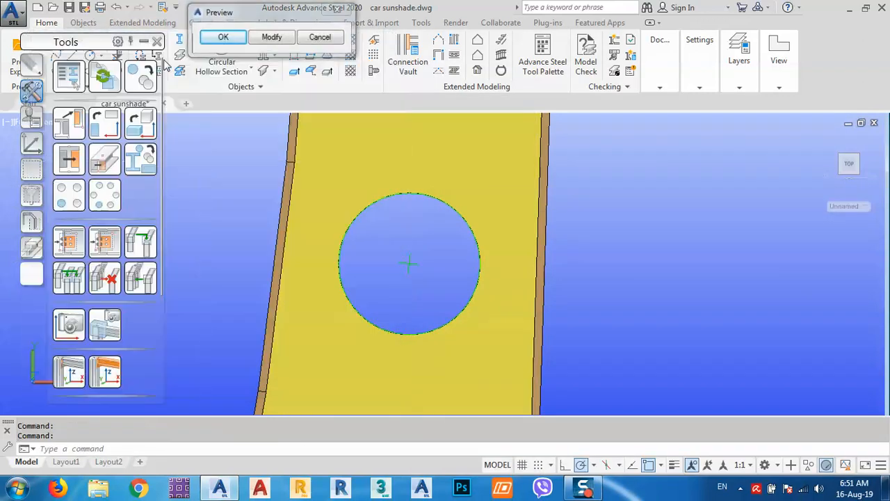
left_click(222, 38)
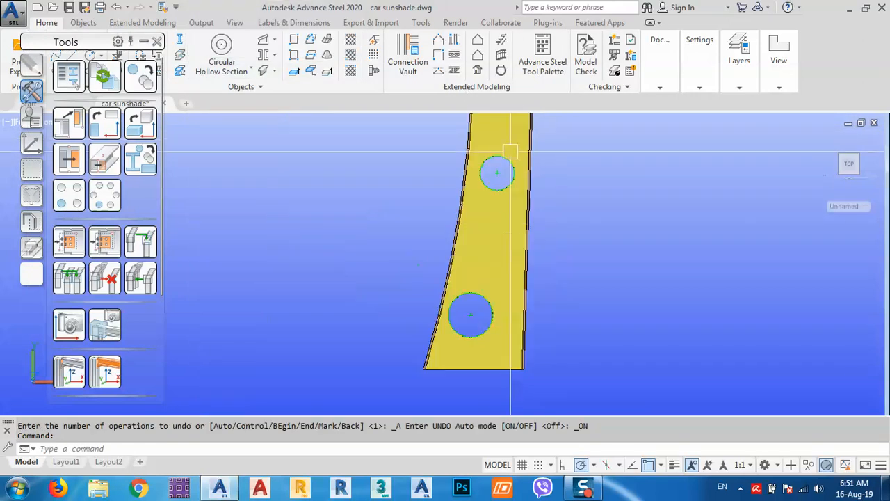
Step: Move the bottom hole from its centre to the midpoint between the plate's two side edges at the same height
scroll(452, 323, "up", 2)
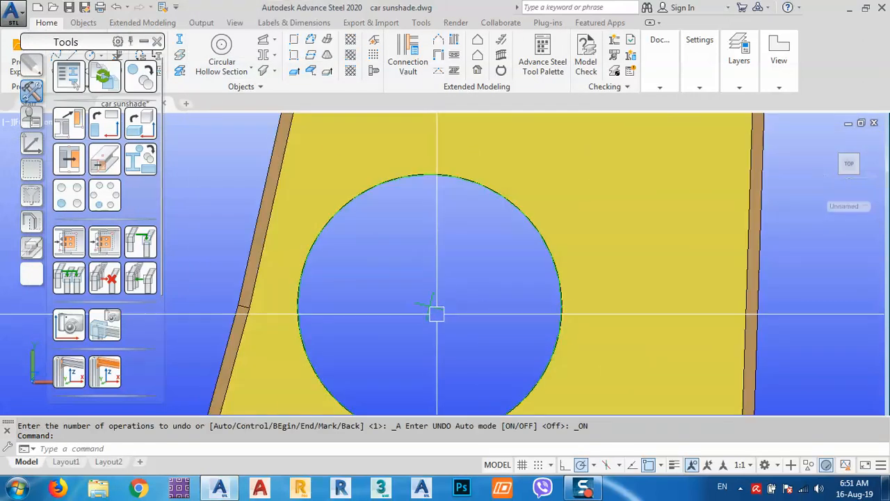
left_click(434, 312)
scroll(490, 292, "down", 1)
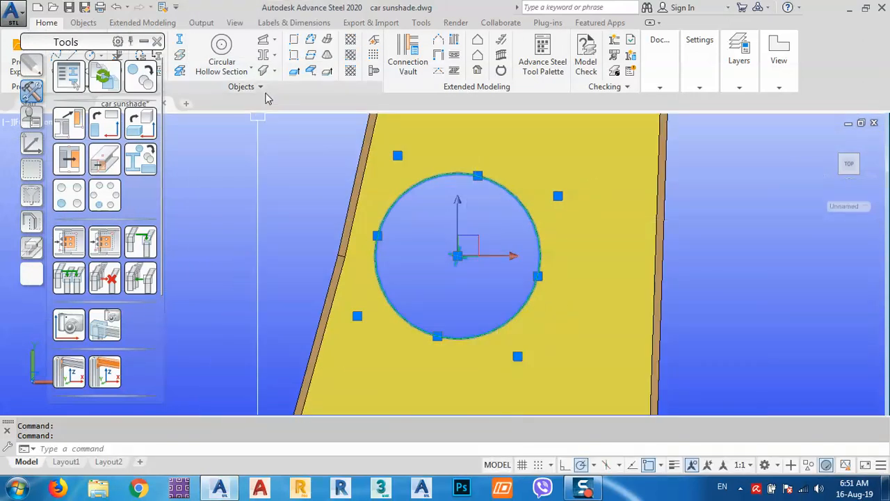
left_click(146, 82)
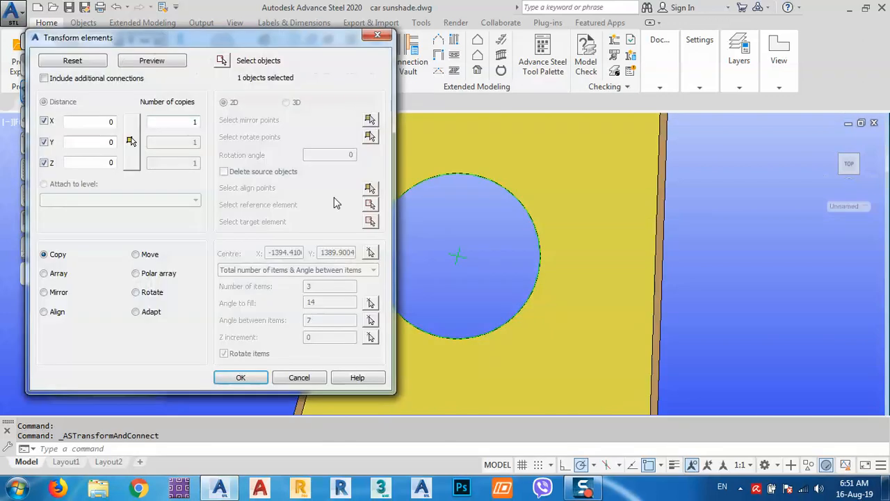
left_click(130, 142)
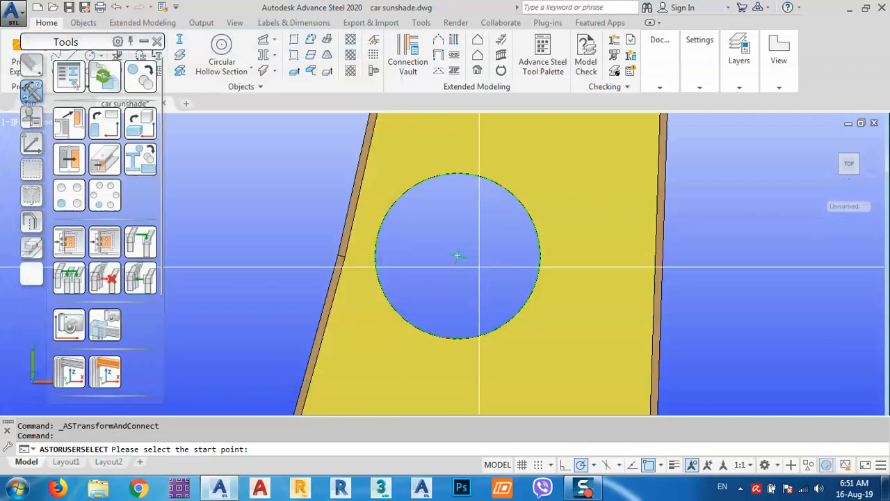
left_click(457, 256)
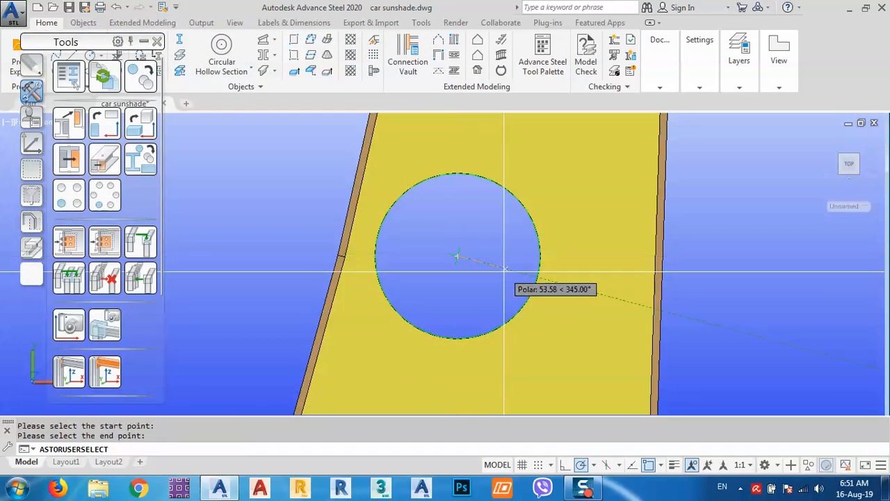
right_click(505, 267, "shift")
left_click(553, 133)
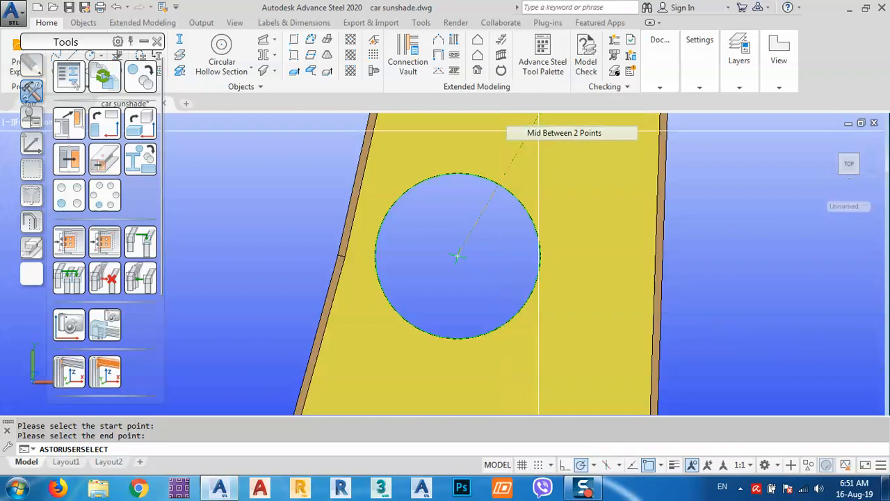
left_click(346, 255)
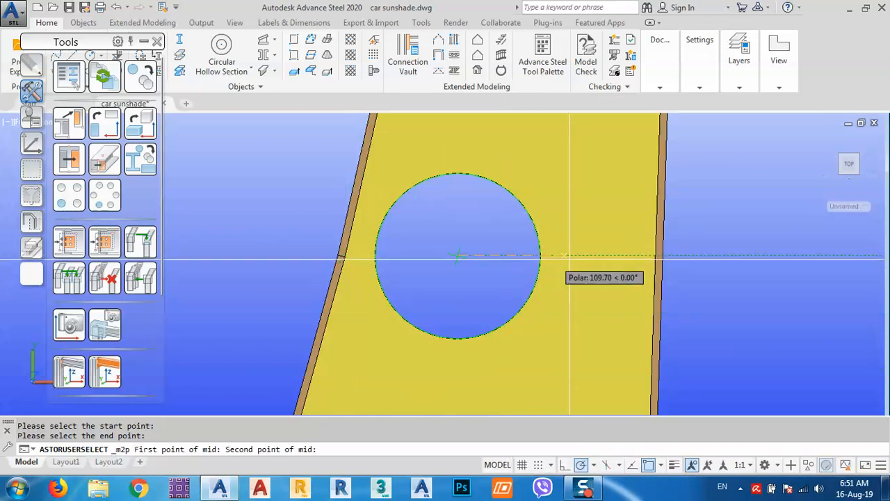
left_click(655, 256)
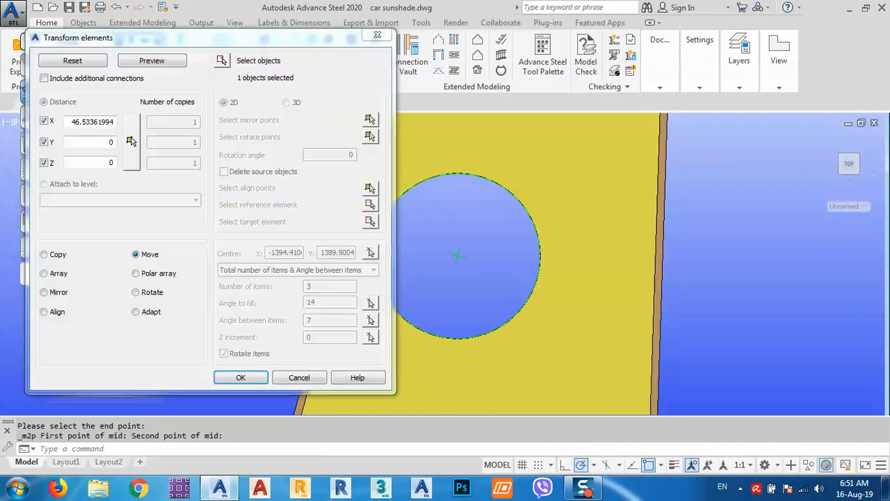
left_click(151, 61)
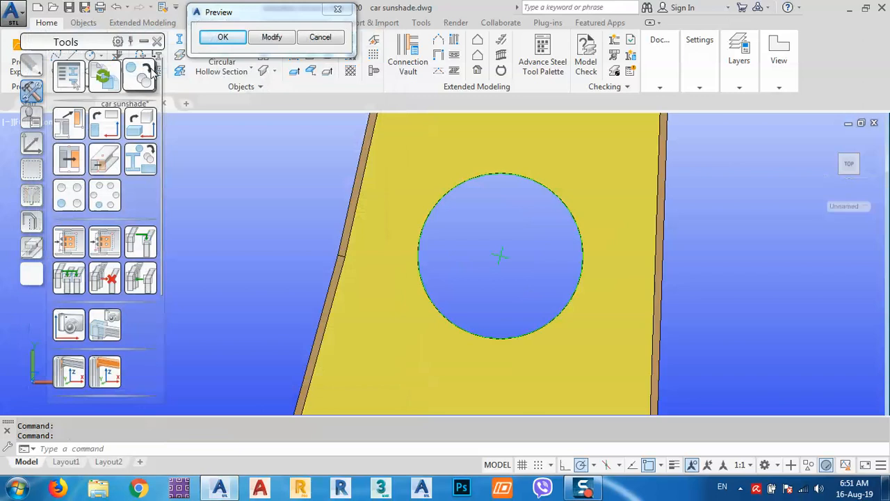
left_click(223, 37)
scroll(537, 234, "down", 10)
key("Escape")
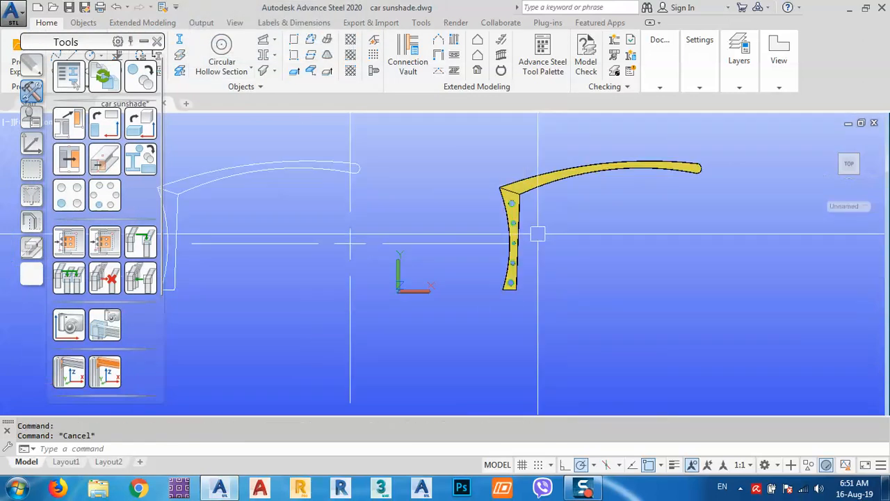
Step: Reset the coordinate system to World and show the sunshade frame in an isometric view
scroll(502, 190, "up", 4)
middle_click_drag(570, 217, 395, 255)
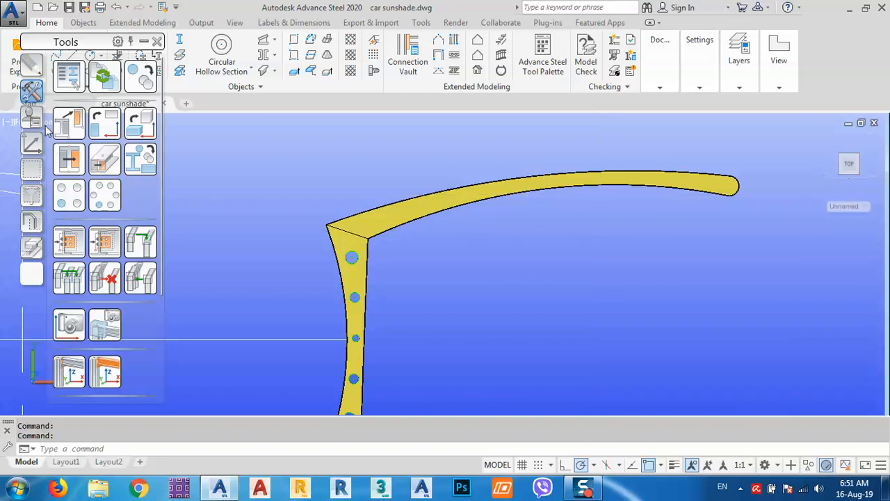
left_click(31, 143)
left_click(69, 77)
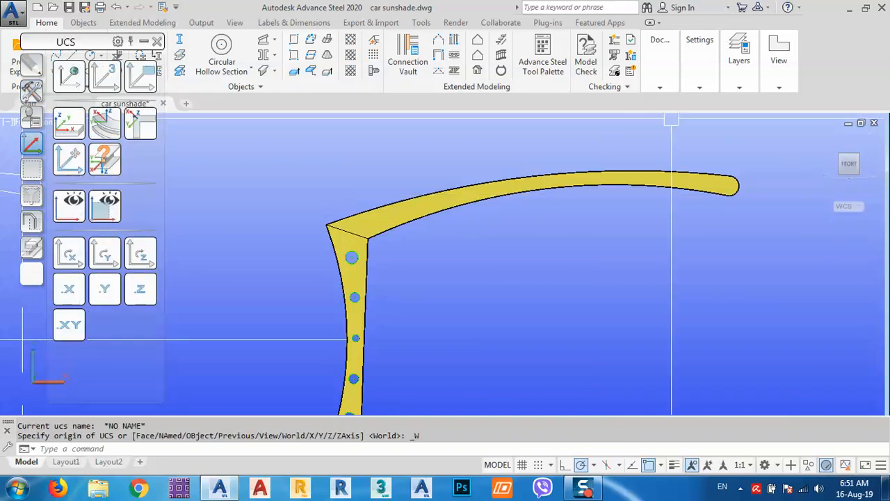
left_click(859, 160)
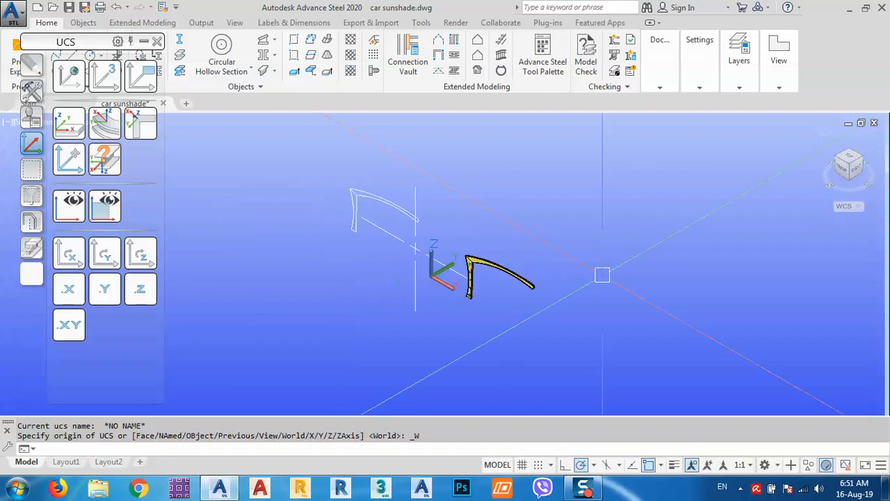
scroll(390, 237, "up", 5)
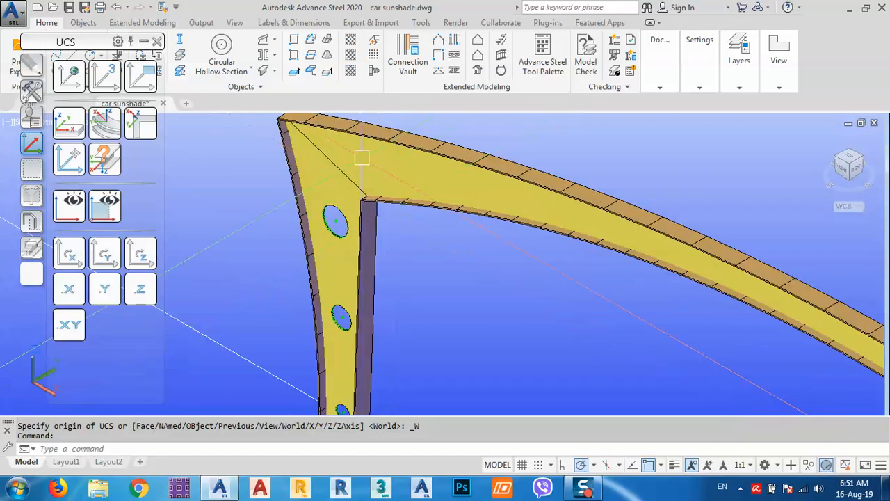
scroll(373, 153, "down", 5)
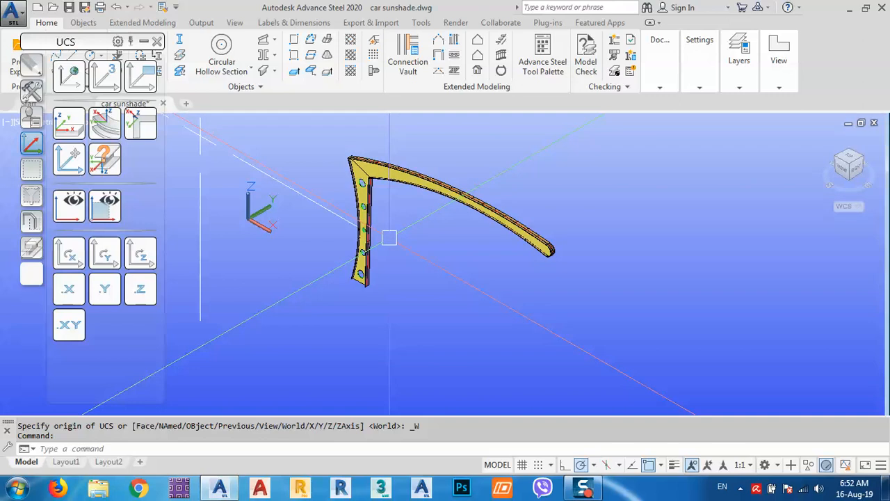
Step: Add a weld point joining the column's web plate to its curved flange, keeping the default weld properties
scroll(333, 240, "up", 7)
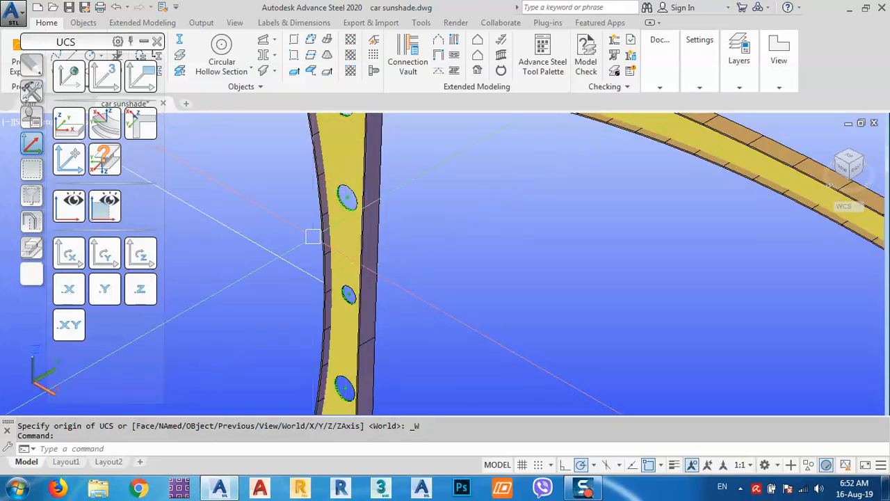
left_click(83, 23)
left_click(786, 43)
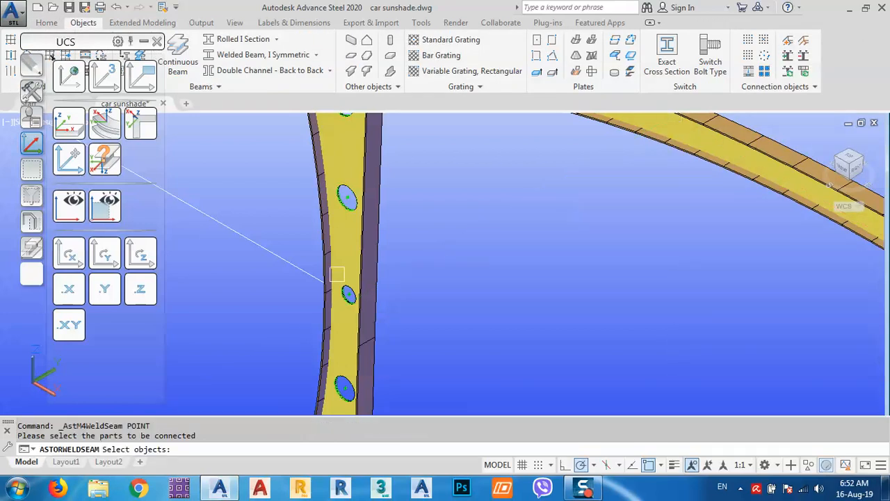
scroll(341, 267, "up", 3)
left_click(366, 249)
left_click(318, 235)
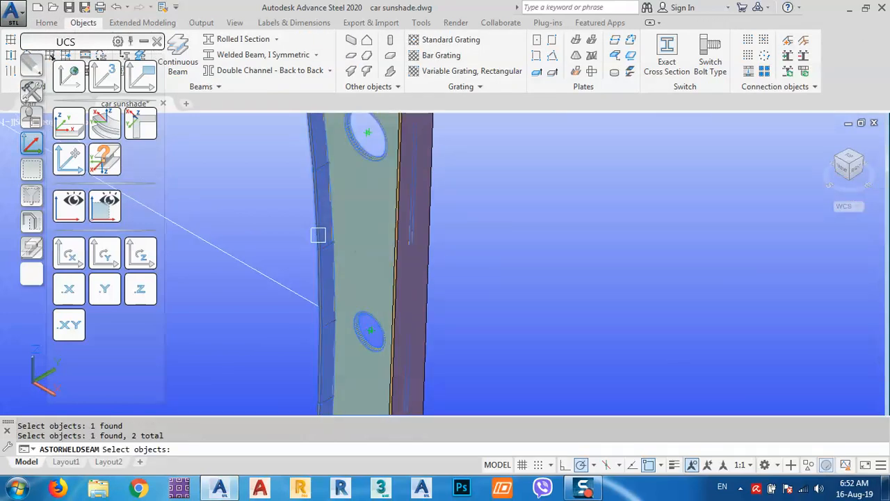
key("Return")
left_click(332, 240)
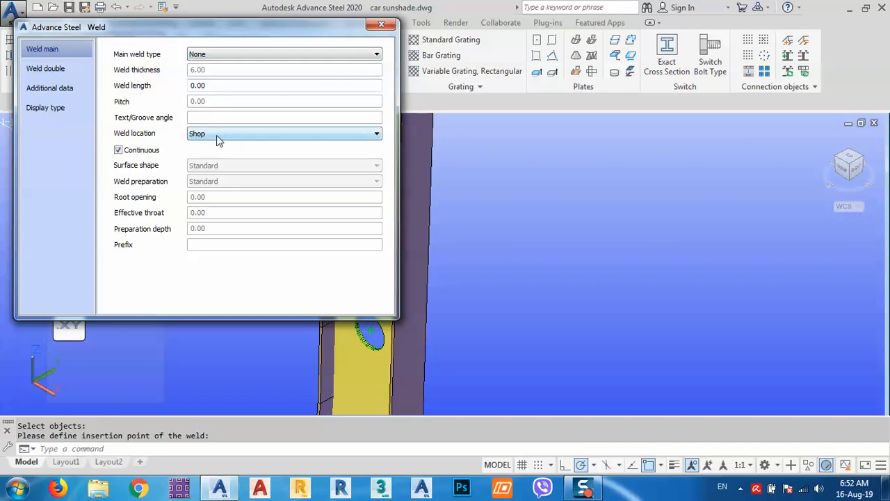
left_click(381, 26)
Step: Add a weld point joining the column's web plate to its straight flange, keeping the default weld properties
middle_click_drag(483, 265, 527, 313, "shift")
key("Escape")
left_click(791, 42)
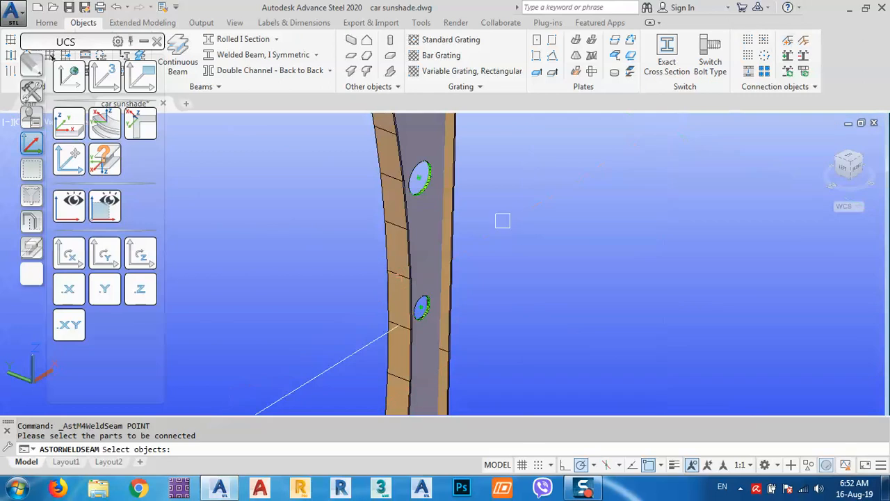
left_click(424, 238)
left_click(453, 242)
key("Return")
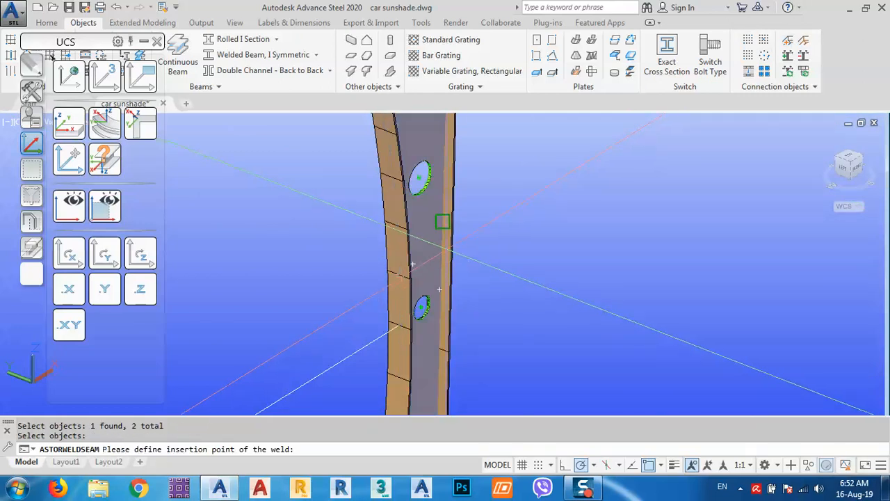
left_click(443, 222)
left_click(387, 33)
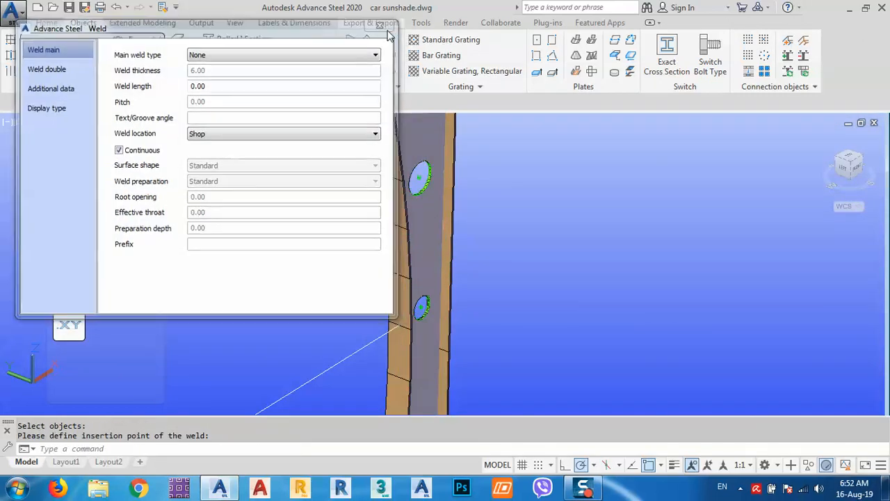
Step: Add a weld point joining the arm's web plate to its lower curved flange, keeping the default weld properties
scroll(441, 316, "down", 5)
middle_click_drag(658, 198, 479, 345)
scroll(473, 238, "up", 5)
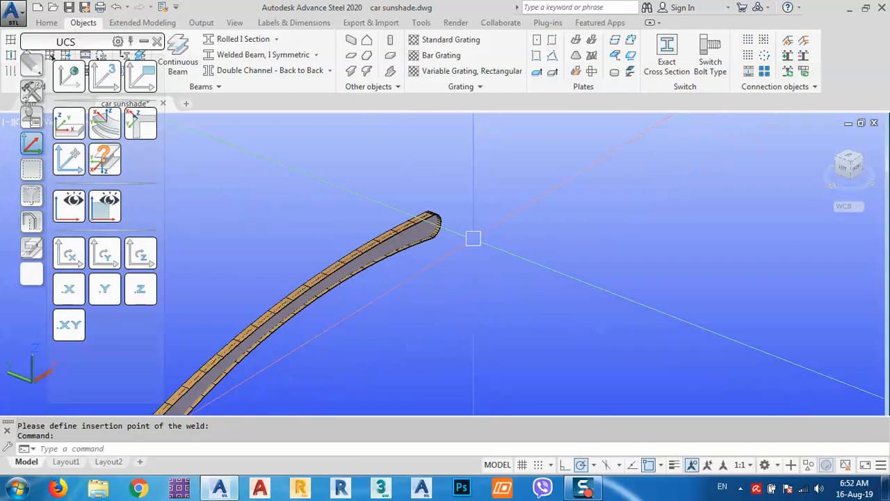
scroll(393, 258, "up", 4)
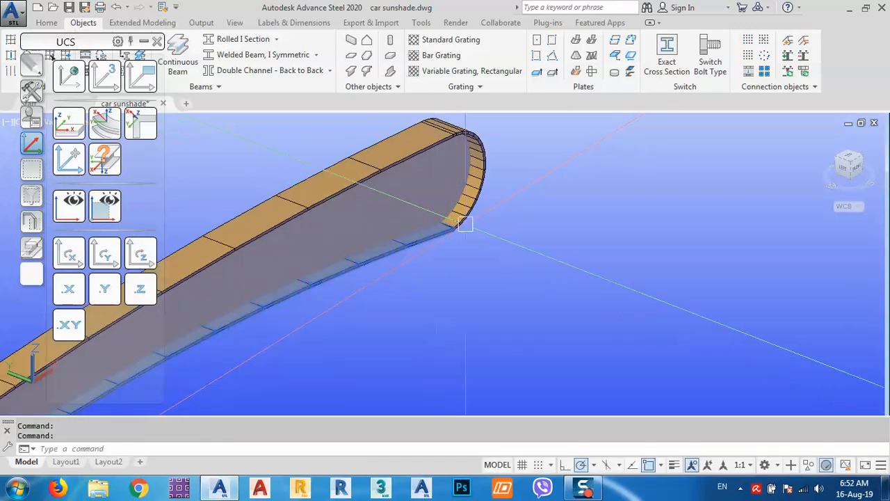
key("Escape")
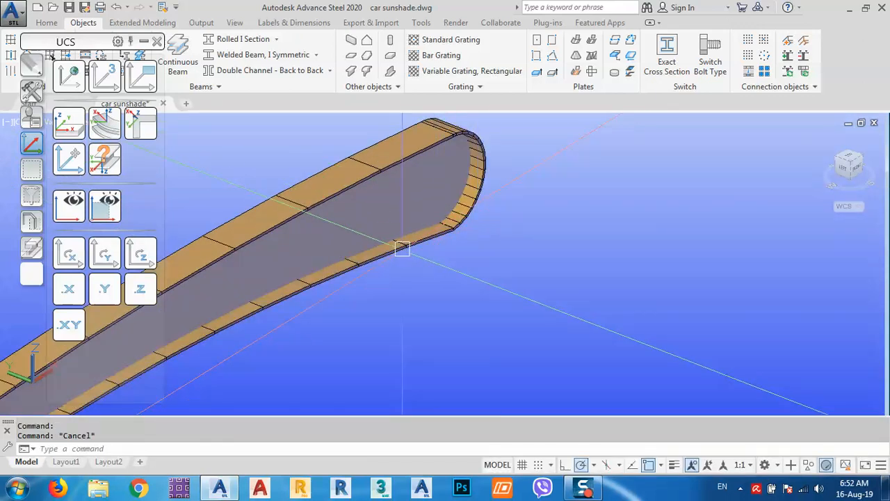
left_click(388, 215)
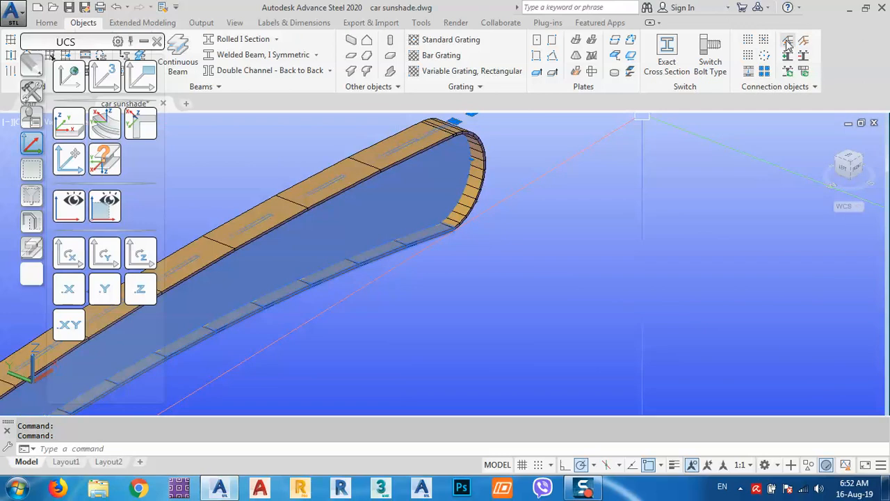
left_click(788, 43)
left_click(344, 254)
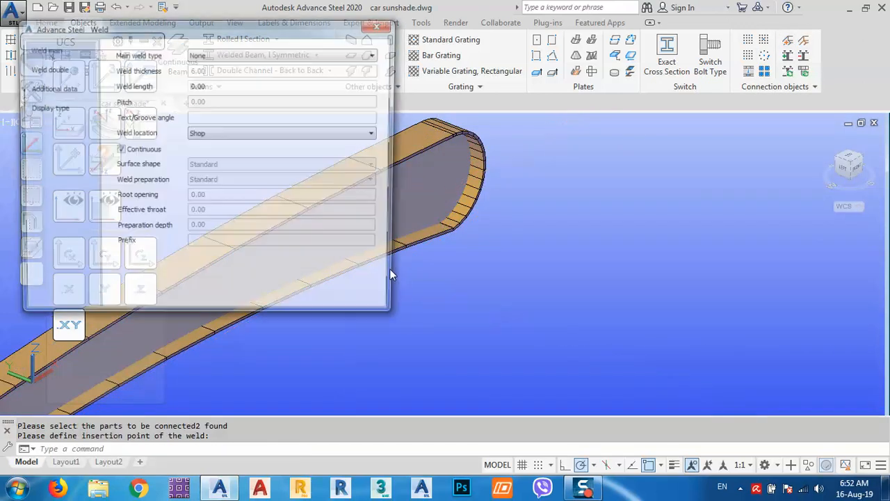
key("Escape")
Step: Add a weld point joining the rounded end plate at the arm's tip to the arm's web plate
left_click(475, 193)
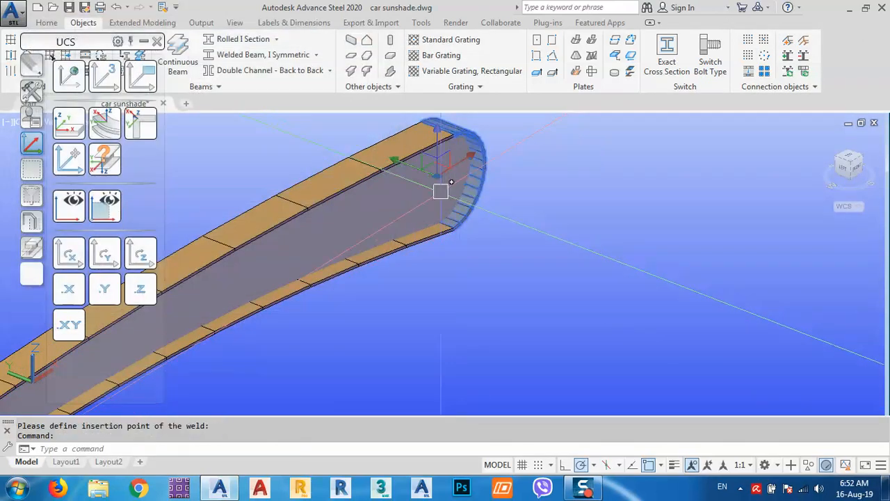
left_click(788, 43)
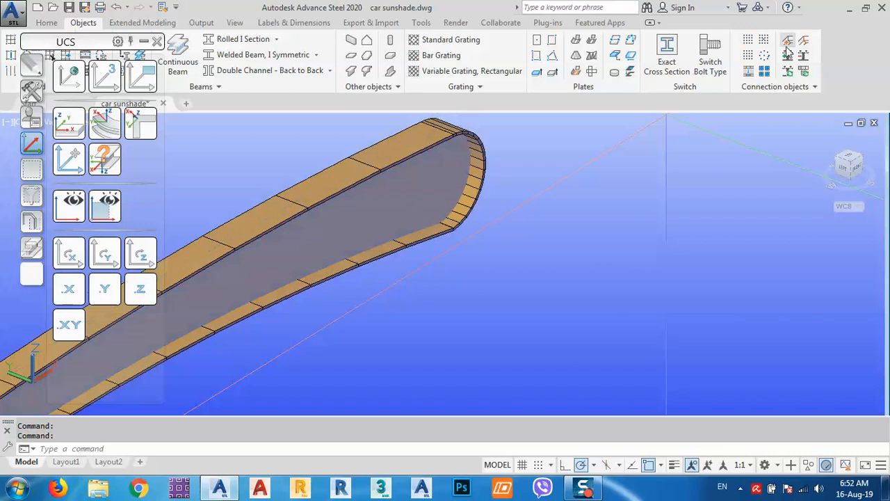
left_click(470, 173)
key("Escape")
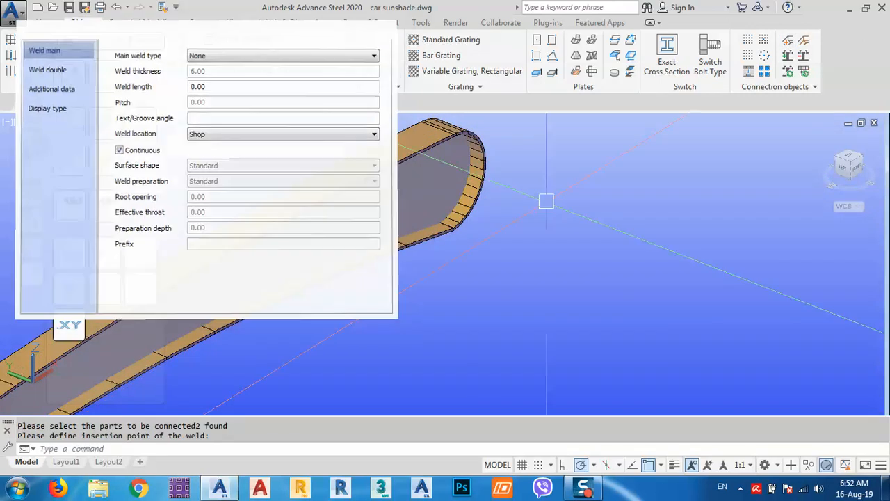
Step: Add a weld point joining the arm's web plate to its upper curved flange, keeping the default weld properties
middle_click_drag(547, 201, 563, 211)
scroll(676, 248, "down", 2)
scroll(443, 321, "up", 3)
left_click(556, 228)
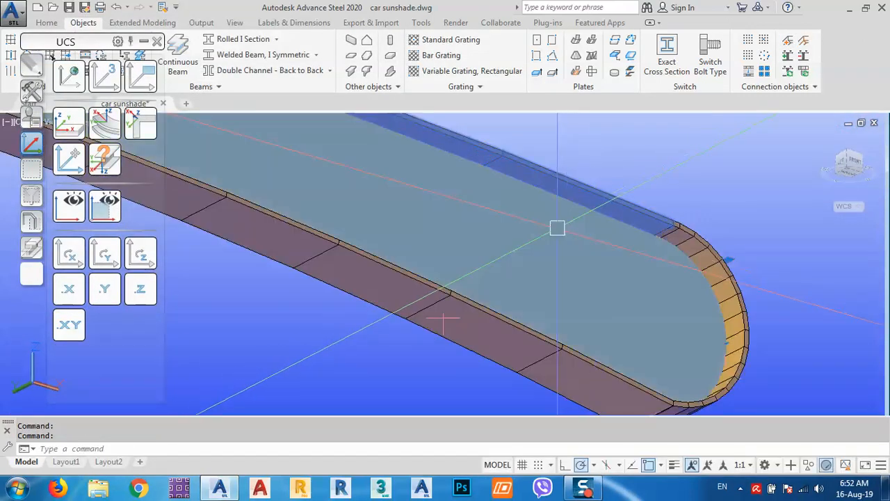
left_click(788, 40)
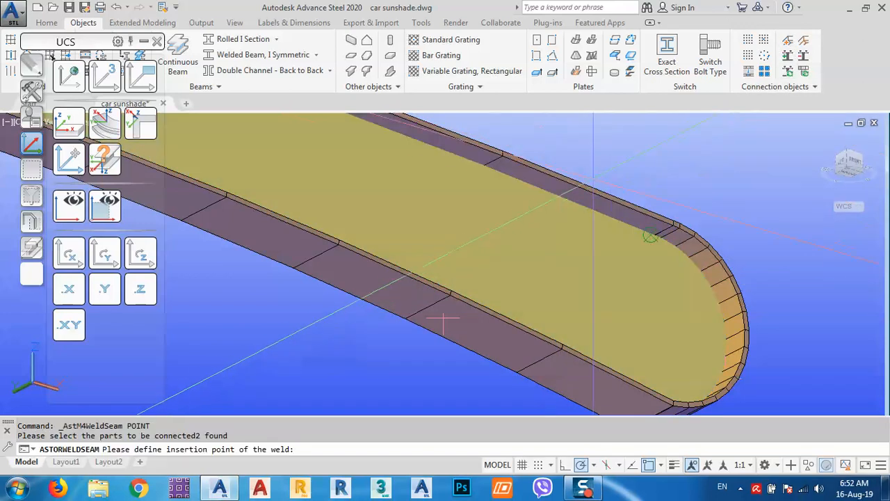
left_click(598, 212)
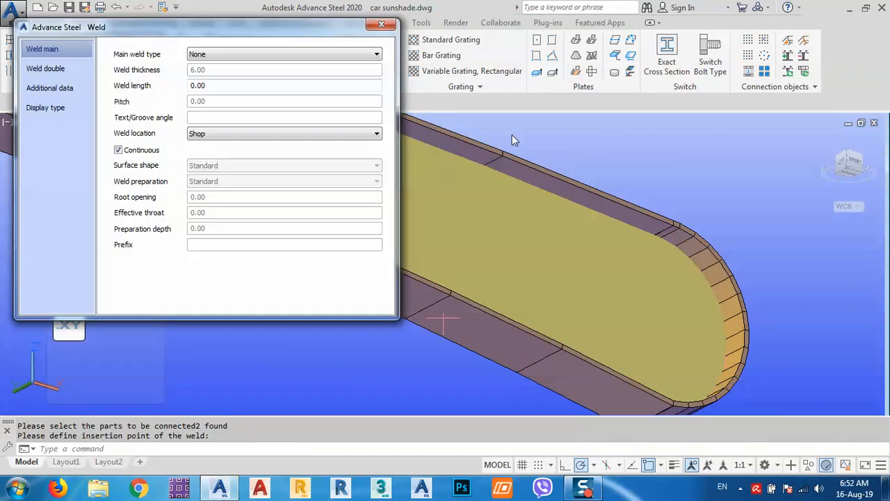
left_click(381, 25)
Step: Create a centre-defined rectangular plate at the midpoint of the column web plate's bottom edge
scroll(427, 261, "down", 5)
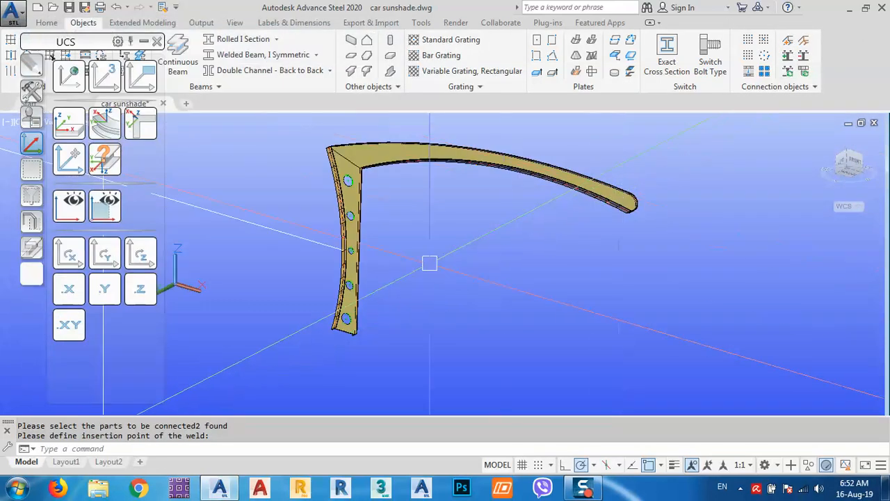
middle_click_drag(359, 292, 524, 258, "shift")
scroll(403, 259, "up", 4)
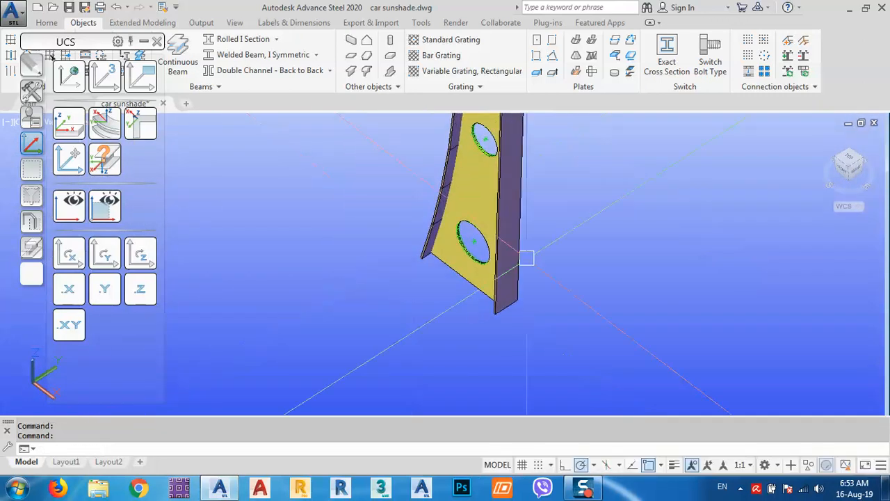
left_click(536, 40)
scroll(512, 155, "up", 4)
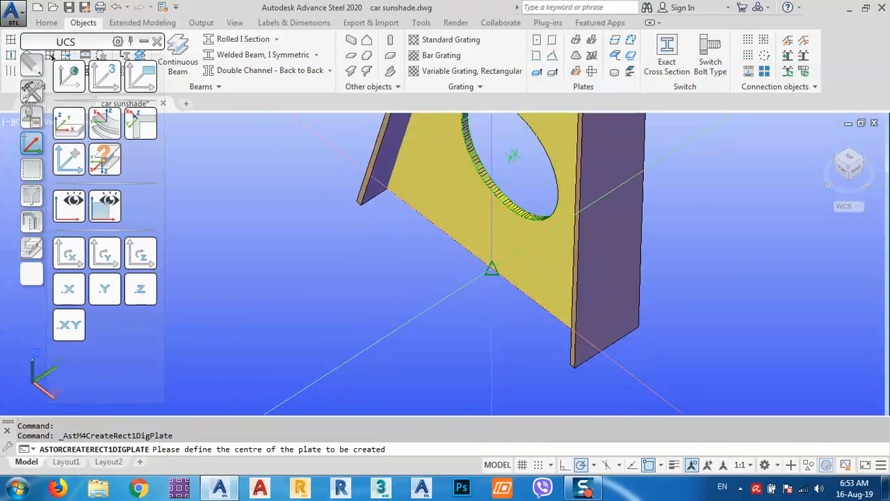
left_click(491, 268)
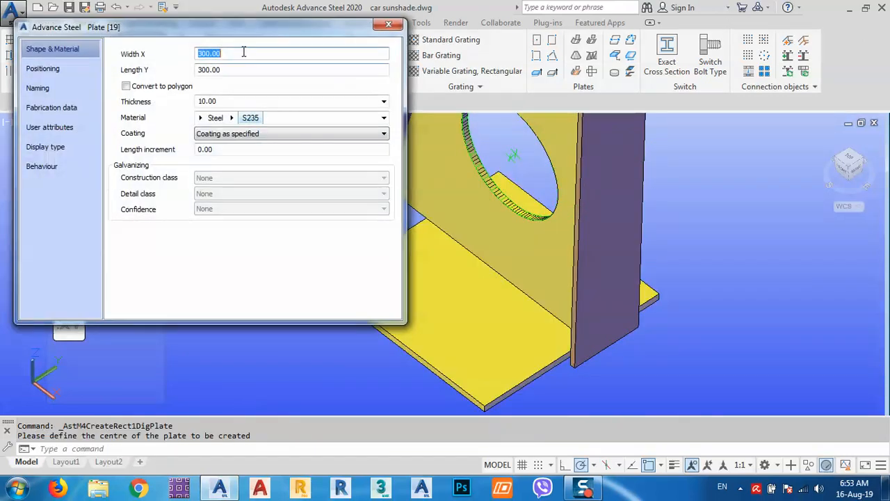
Step: Set the column base plate's Length Y to 200 and its Width X to 600
mouse_move(245, 37)
left_mouse_down()
mouse_move(222, 32)
mouse_move(250, 38)
left_mouse_up()
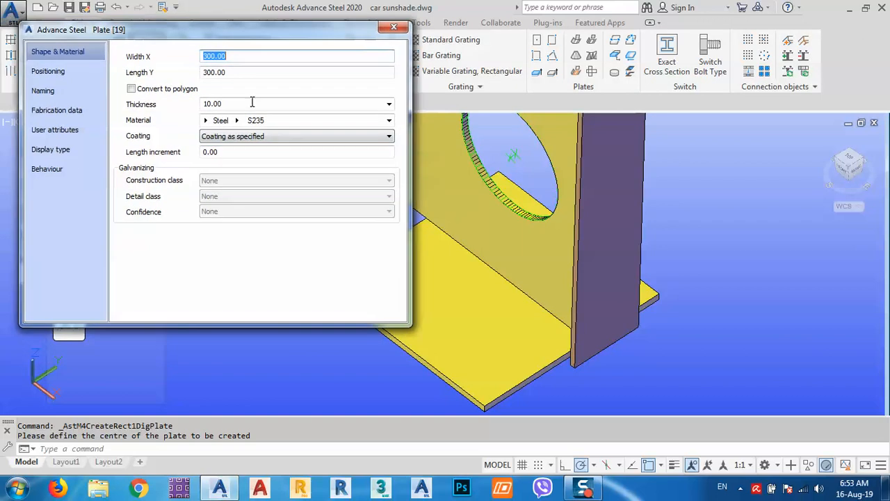
middle_click_drag(529, 278, 639, 292, "shift")
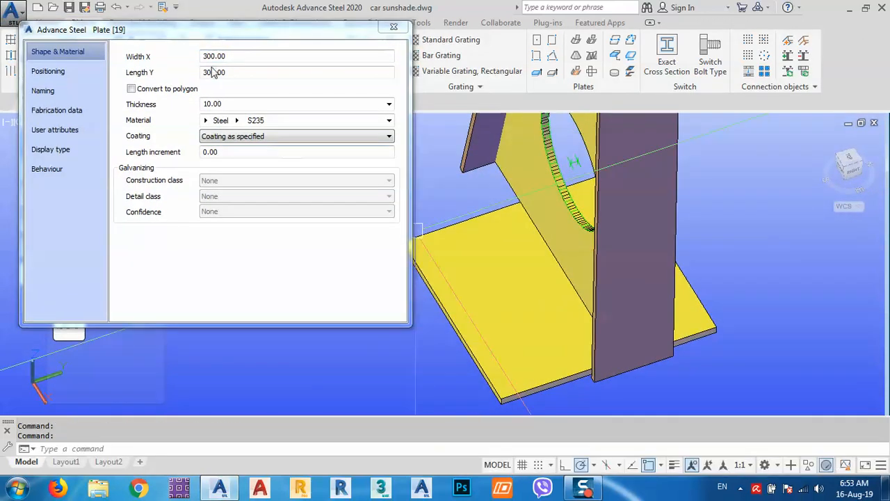
mouse_move(57, 371)
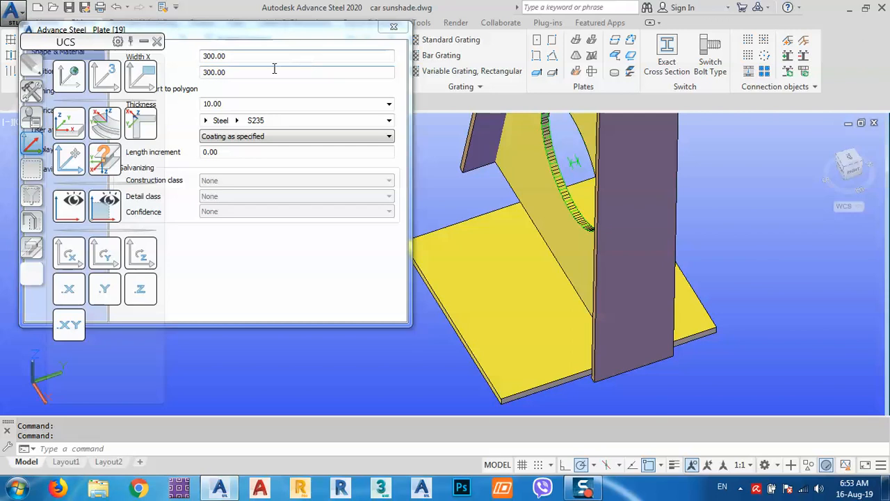
left_click_drag(246, 76, 192, 80)
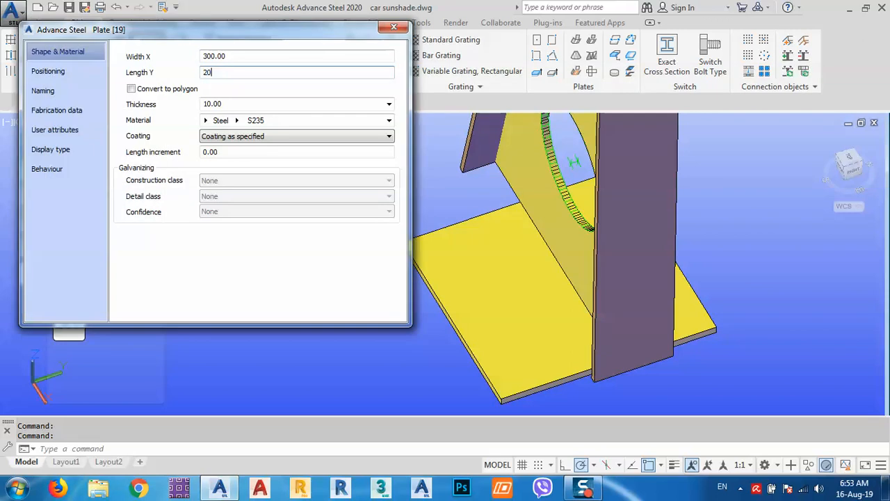
type("200")
key("Return")
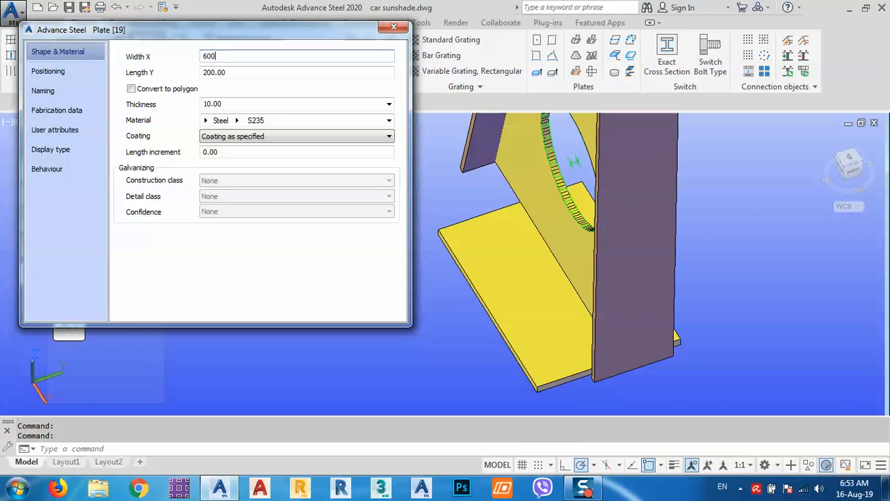
type("600")
key("Return")
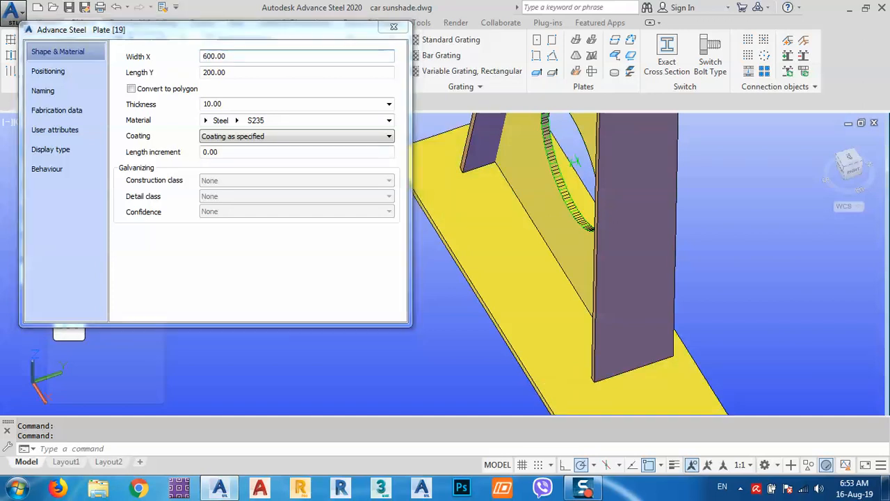
Step: Reduce the base plate's Width X to 400 after checking how far it extends beyond the flanges
scroll(640, 216, "down", 5)
middle_click_drag(604, 259, 778, 257, "shift")
middle_click_drag(621, 304, 588, 306, "shift")
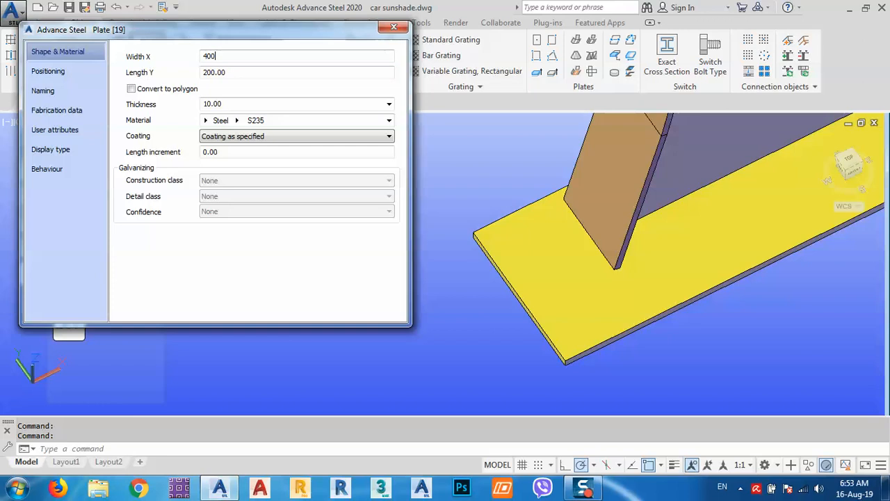
key("Return")
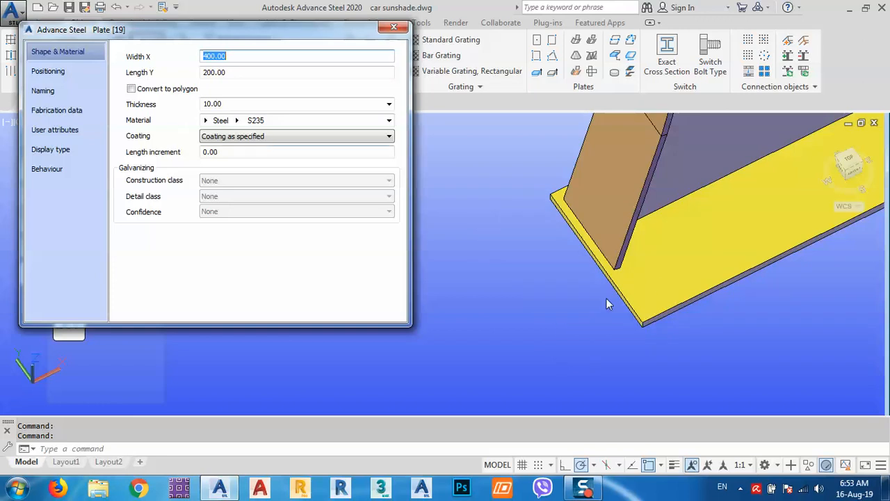
Step: Set the base plate's Width X to 420 and close its properties
scroll(577, 280, "down", 2)
middle_click_drag(727, 288, 634, 247, "shift")
left_click(245, 59)
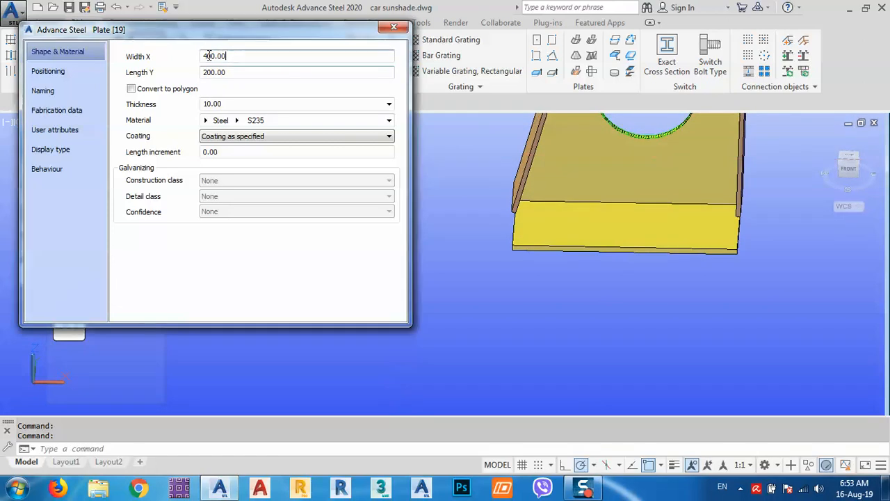
type("0")
key("Return")
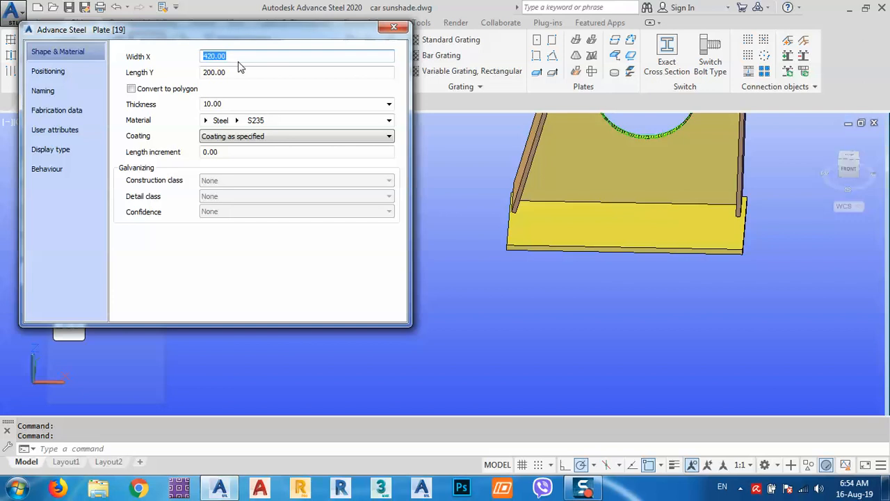
left_click(394, 26)
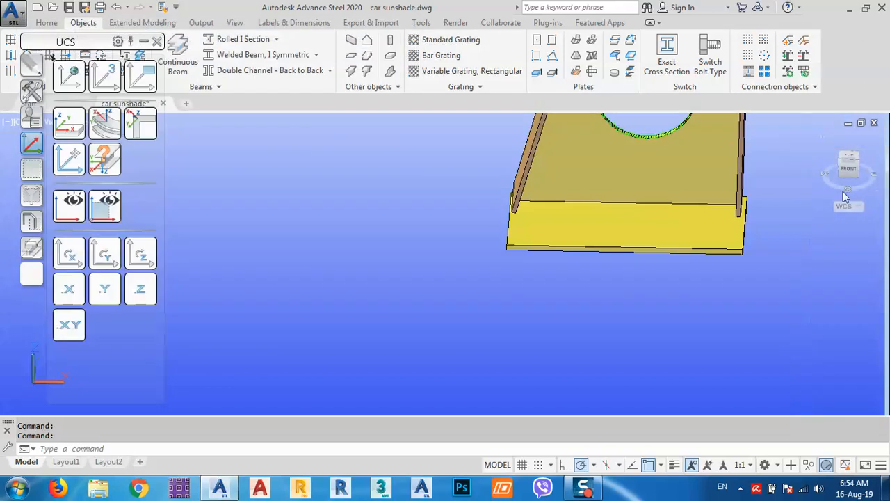
Step: Define a Transform elements move for the base plate from its top edge's midpoint to the midpoint of the web plate's bottom edge in front view
left_click(850, 170)
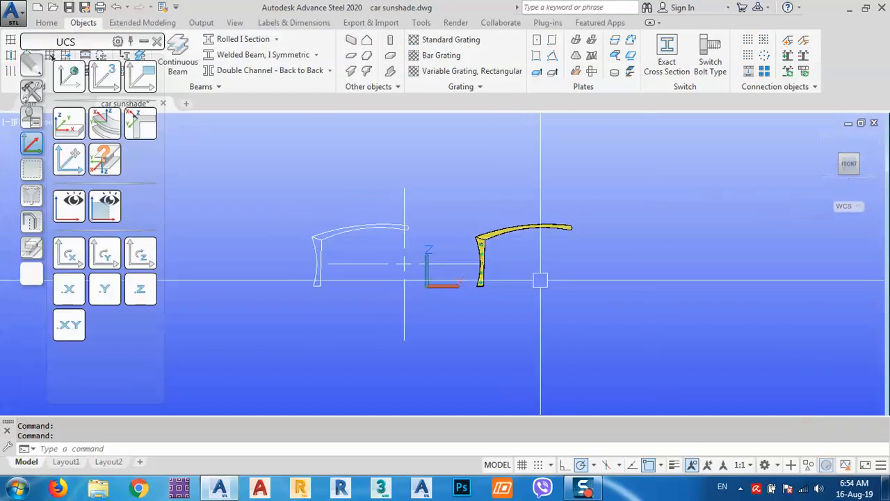
scroll(473, 284, "up", 5)
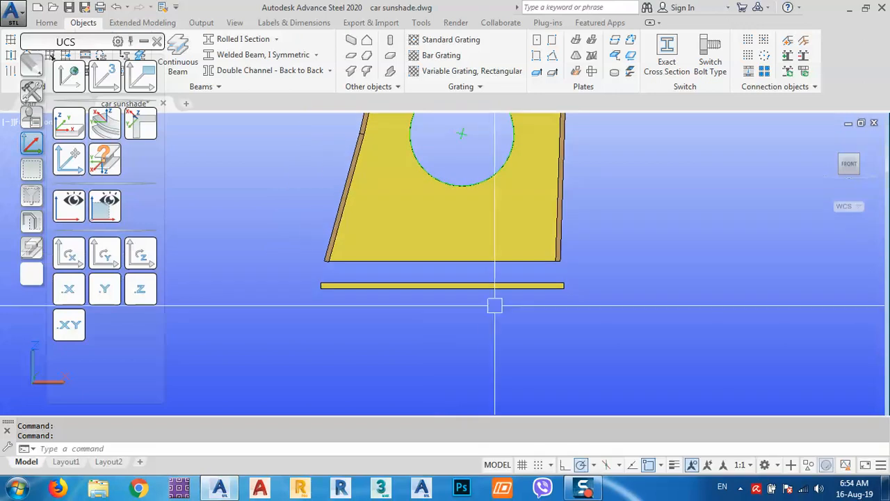
left_click(489, 285)
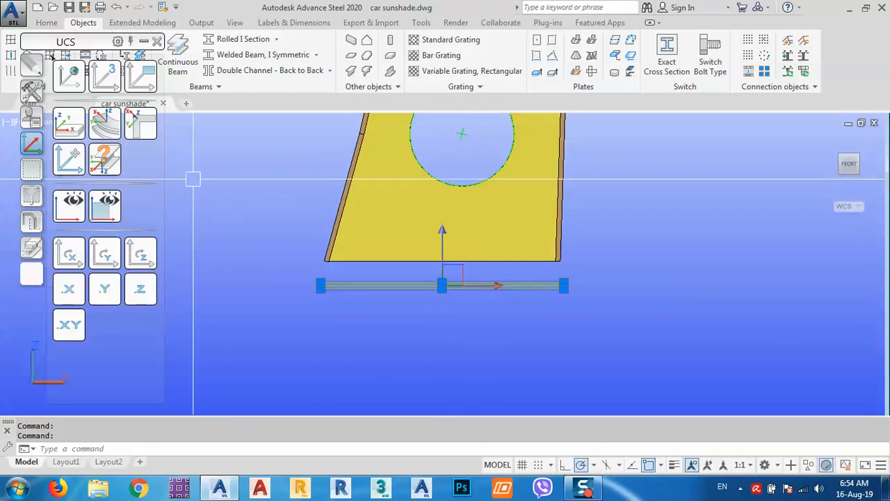
left_click(31, 90)
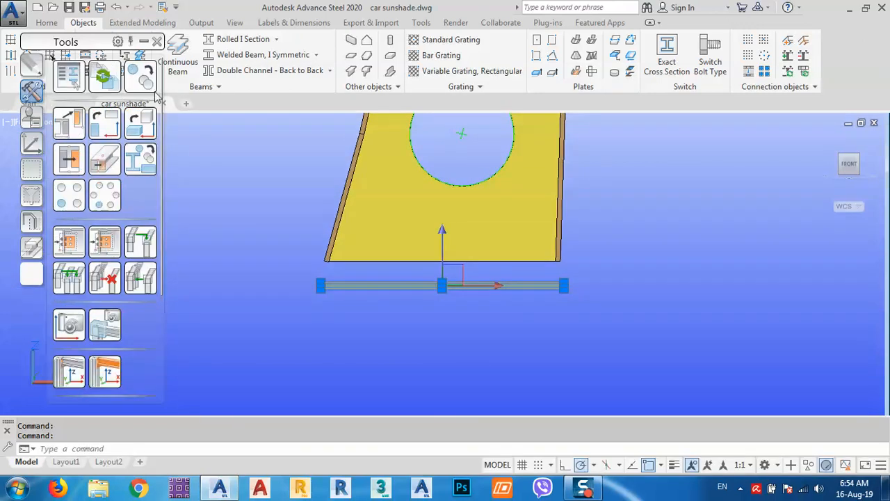
left_click(141, 76)
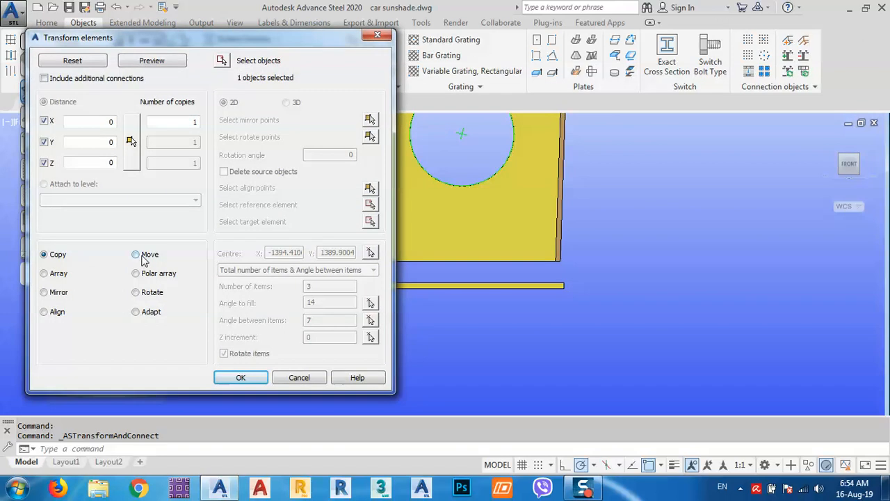
left_click(135, 254)
left_click(130, 142)
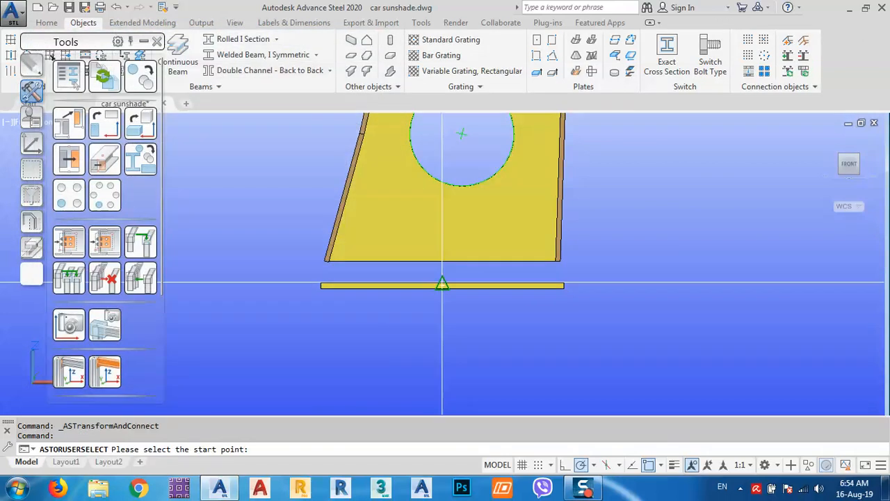
left_click(442, 284)
left_click(443, 262)
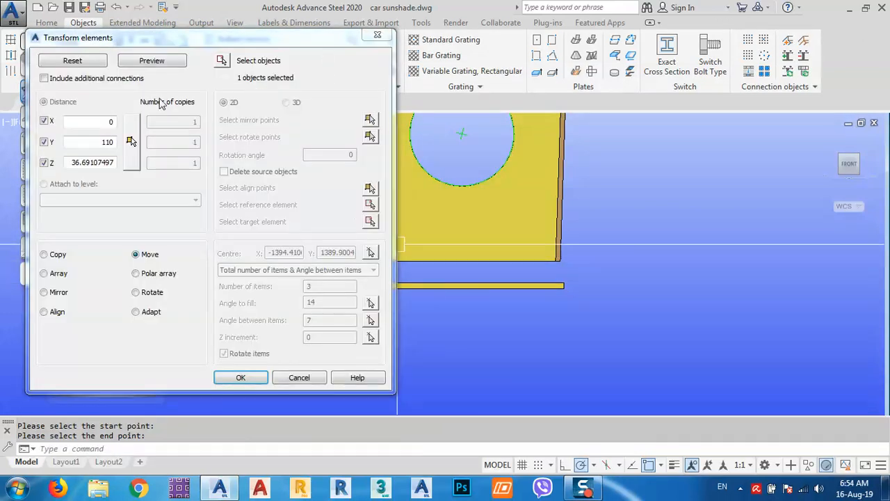
Step: Exclude the Y distance from the base plate's move, preview the result and apply it
middle_click_drag(655, 260, 733, 241)
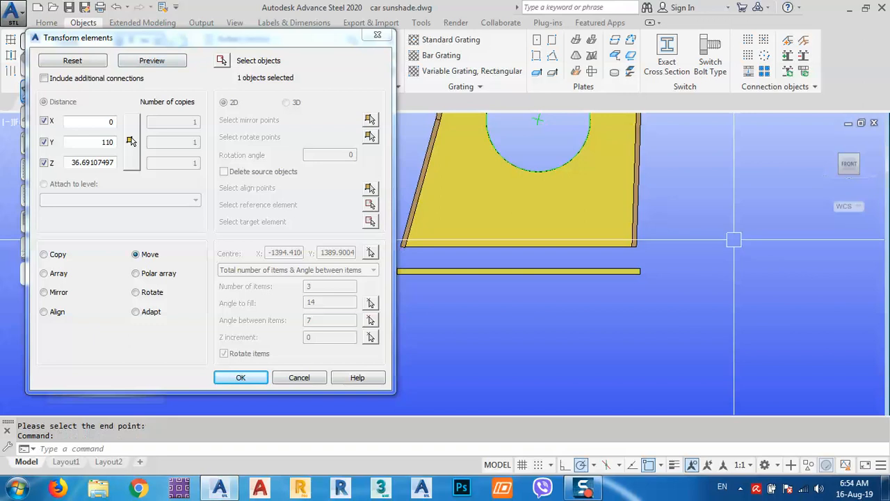
scroll(734, 237, "down", 1)
scroll(741, 236, "down", 2)
left_click_drag(264, 41, 417, 30)
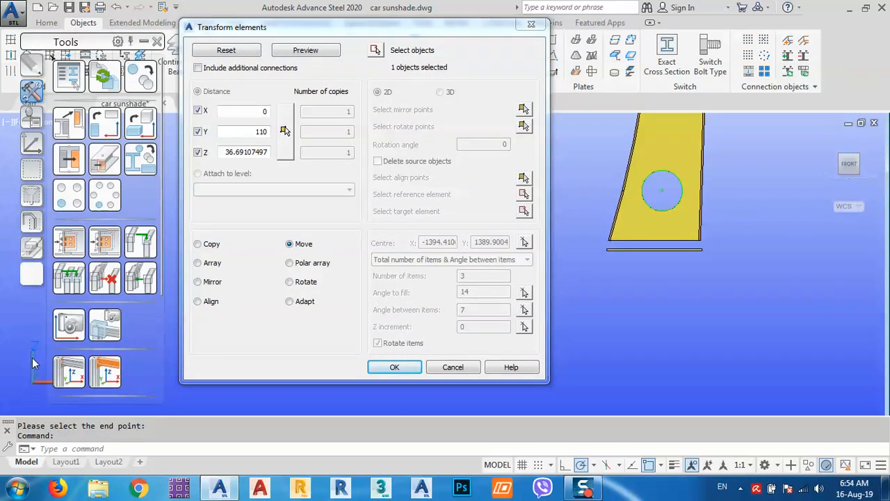
left_click(198, 131)
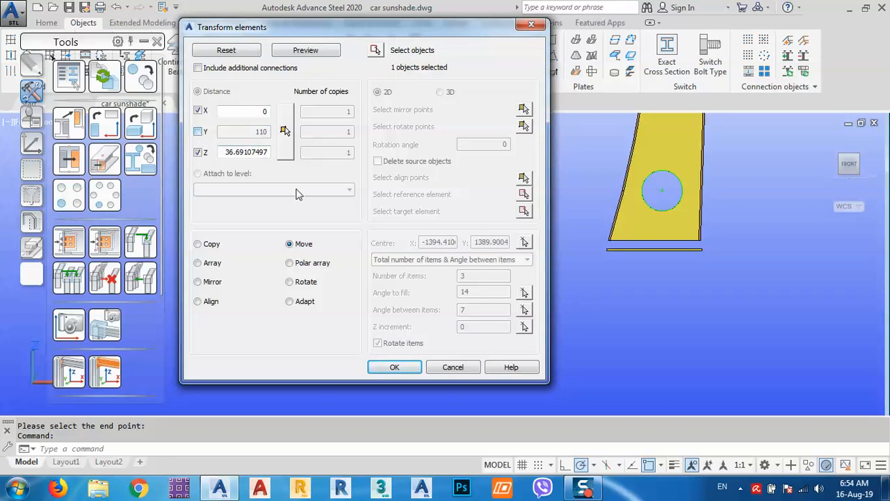
left_click(310, 55)
middle_click_drag(656, 278, 632, 318, "shift")
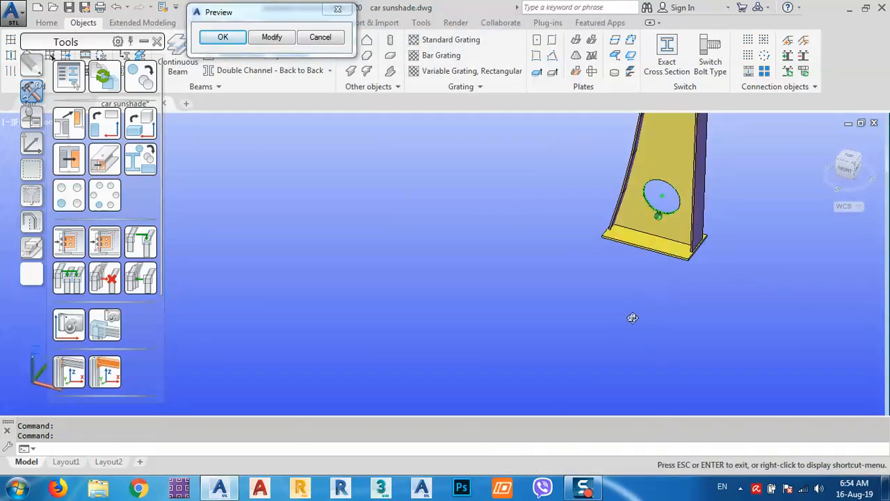
scroll(695, 248, "up", 8)
left_click(229, 39)
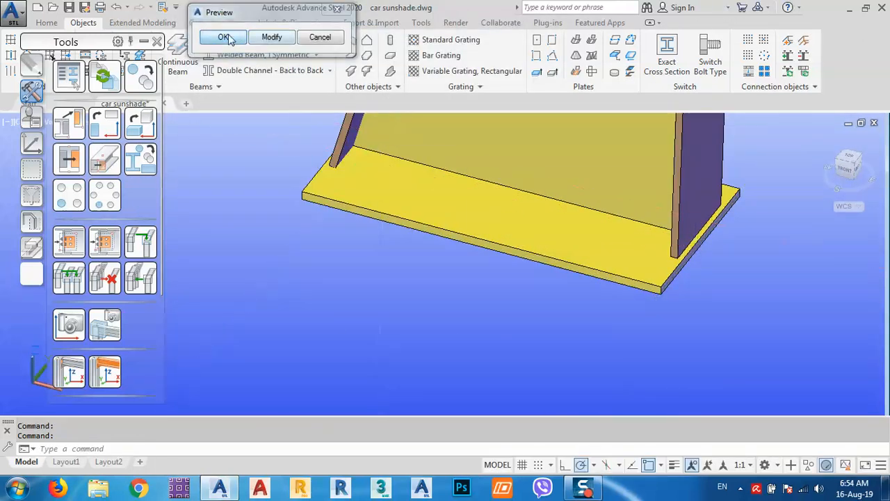
Step: Set the base plate's Length Y to 180 in its Advance Properties
middle_click_drag(661, 244, 626, 304, "shift")
left_click(565, 329)
right_click(483, 321)
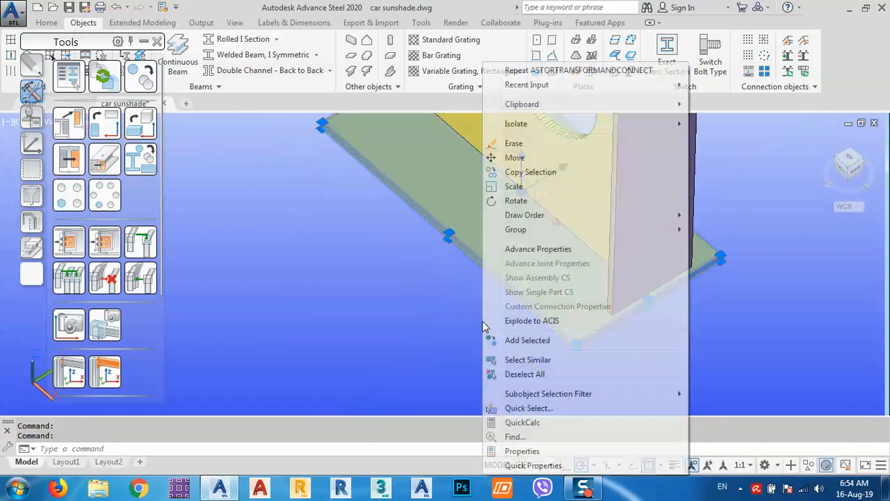
left_click(539, 249)
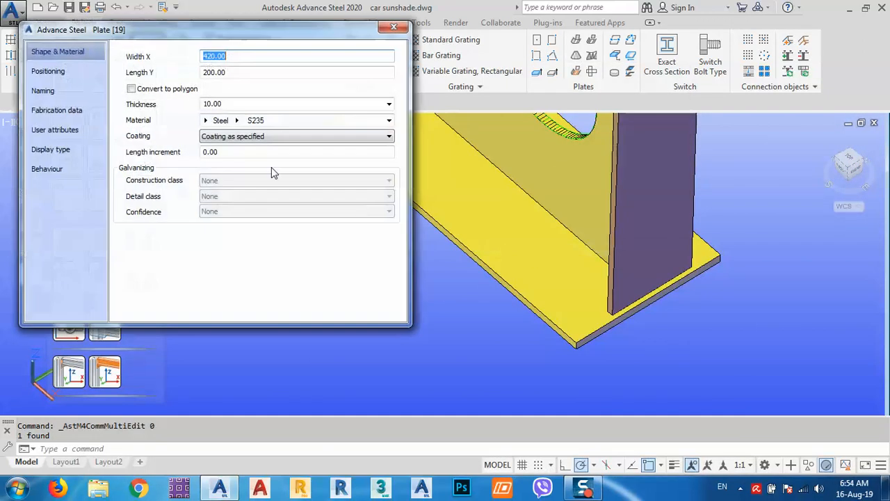
key("Tab")
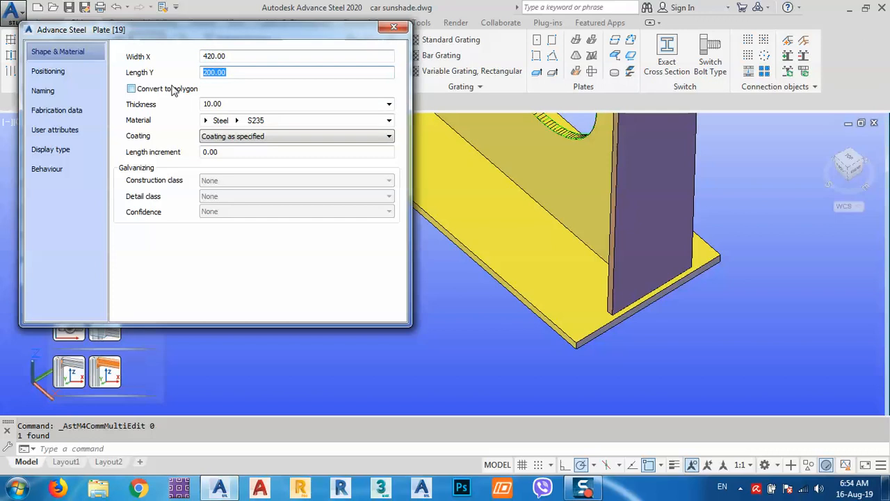
type("180")
key("Return")
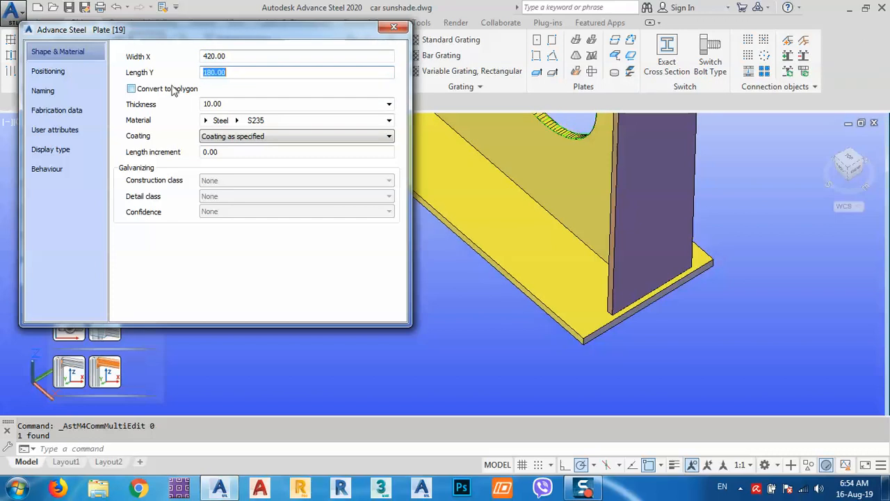
left_click(244, 56)
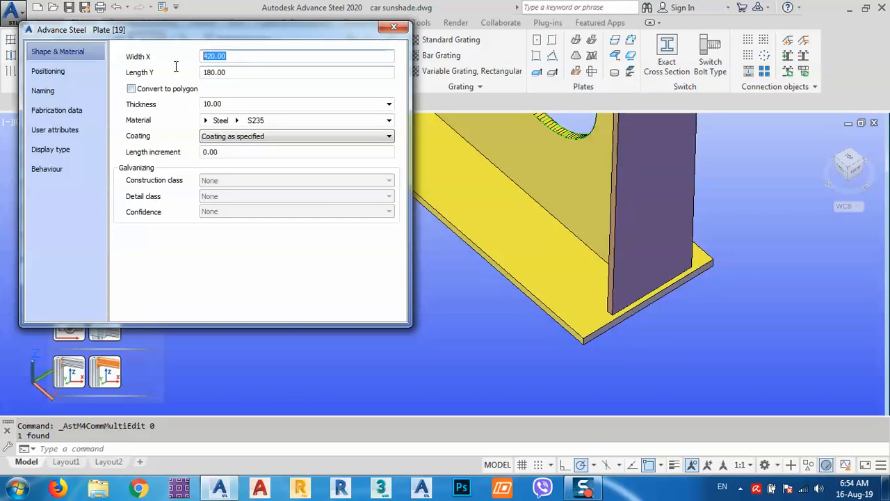
left_click(394, 27)
middle_click_drag(521, 231, 495, 339)
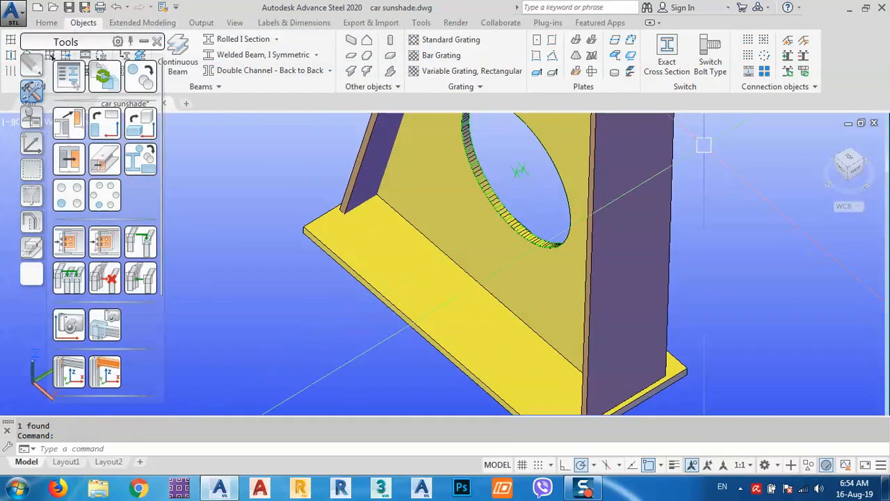
middle_click_drag(702, 137, 697, 126)
scroll(661, 142, "down", 1)
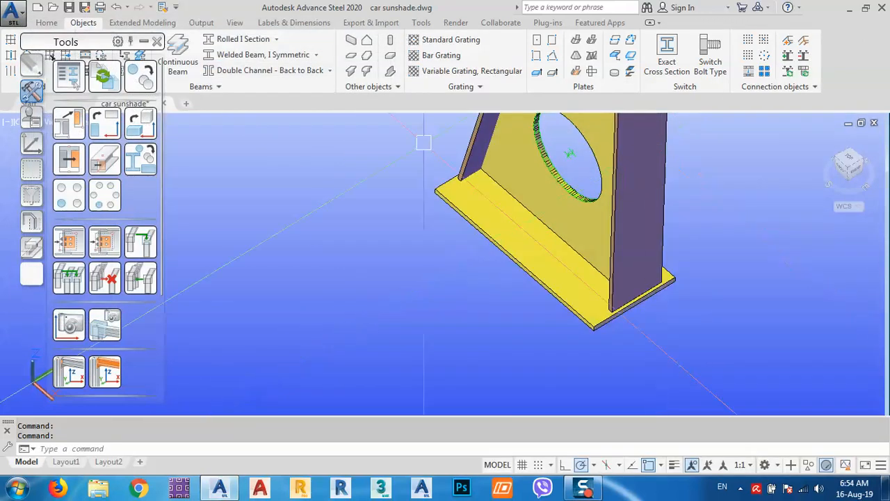
left_click_drag(145, 34, 145, 38)
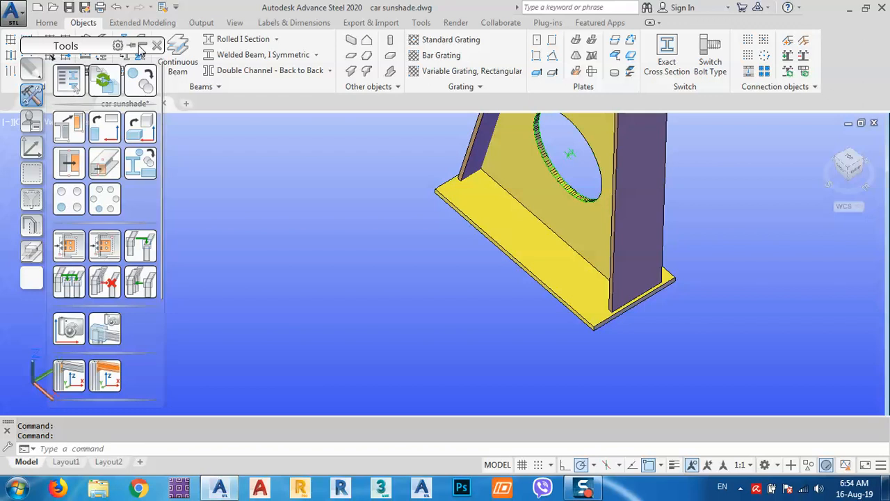
Step: Weld the base plate to the column's web plate with a weld point at the midpoint of the web's bottom edge
left_click(140, 46)
left_click_drag(93, 47, 98, 183)
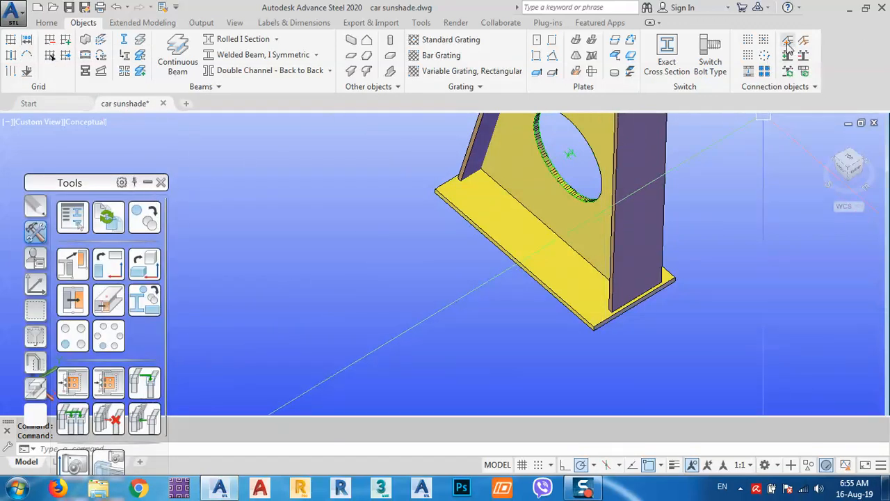
left_click(788, 45)
left_click(536, 261)
left_click(565, 220)
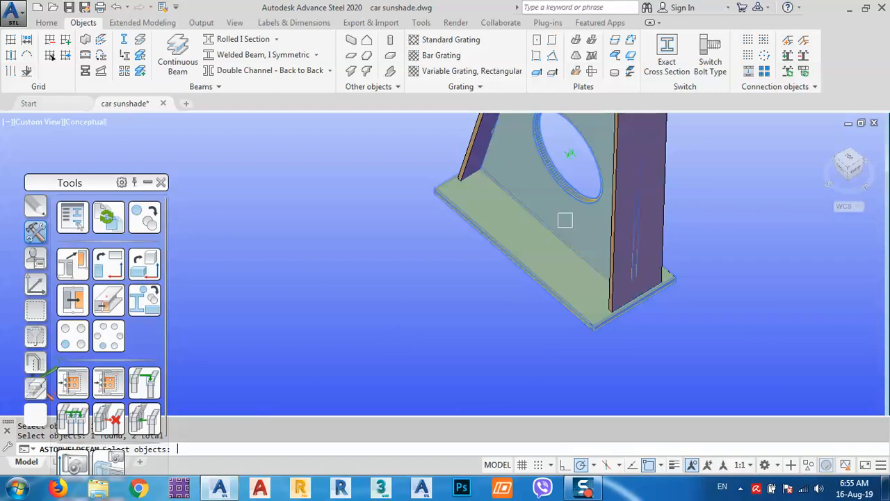
key("Return")
scroll(560, 231, "up", 5)
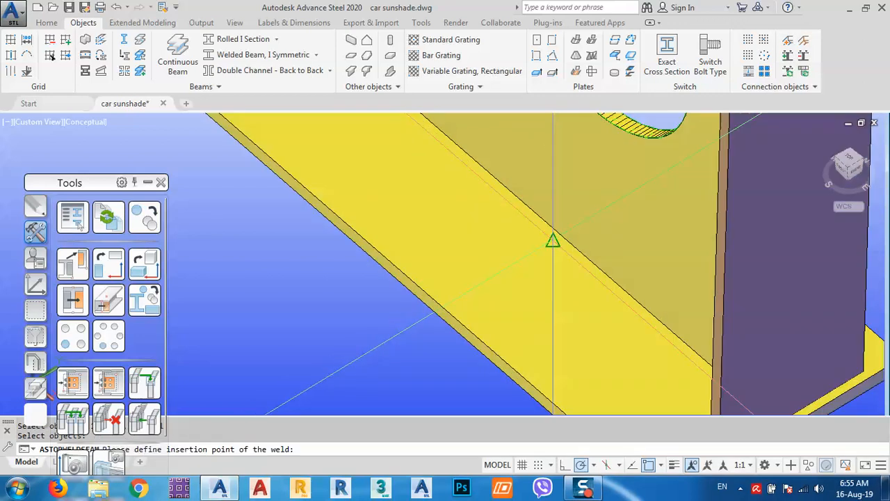
left_click(561, 235)
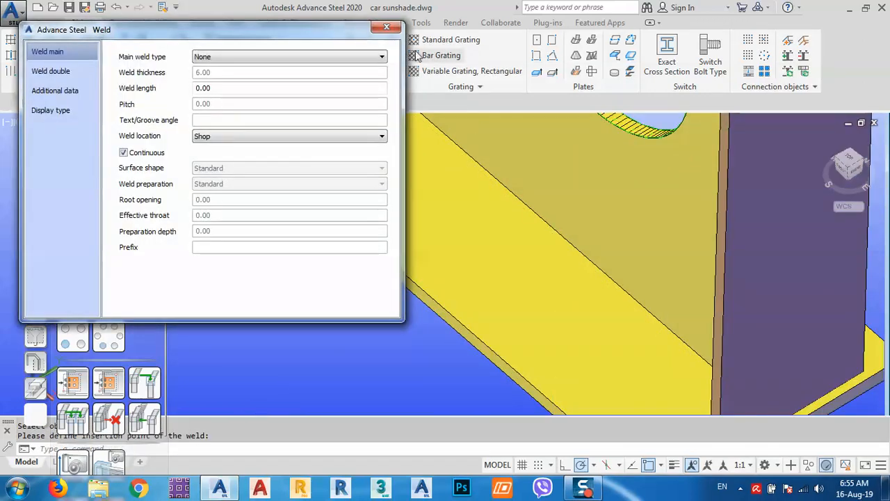
left_click(392, 32)
scroll(493, 265, "down", 5)
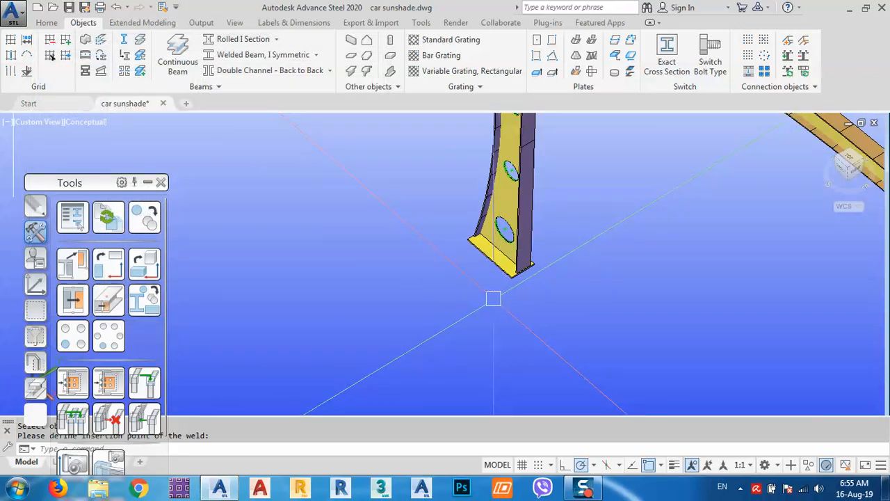
key("Escape")
Step: Isolate the objects connected to the column's web plate to check the weld, and undo the isolation
left_click_drag(80, 182, 82, 22)
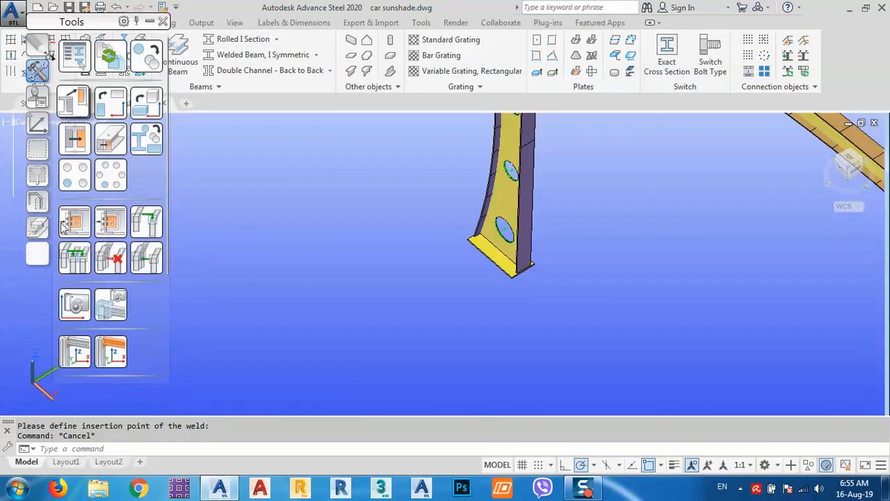
left_click(38, 227)
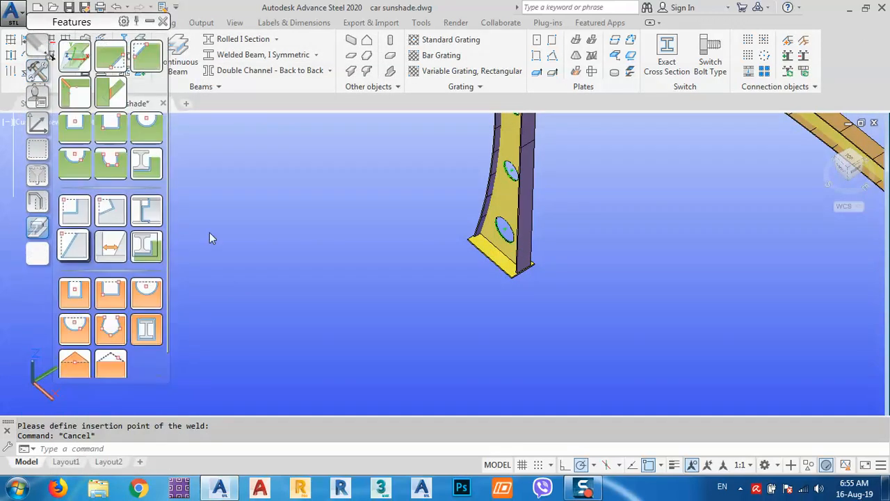
left_click(500, 200)
left_click(39, 203)
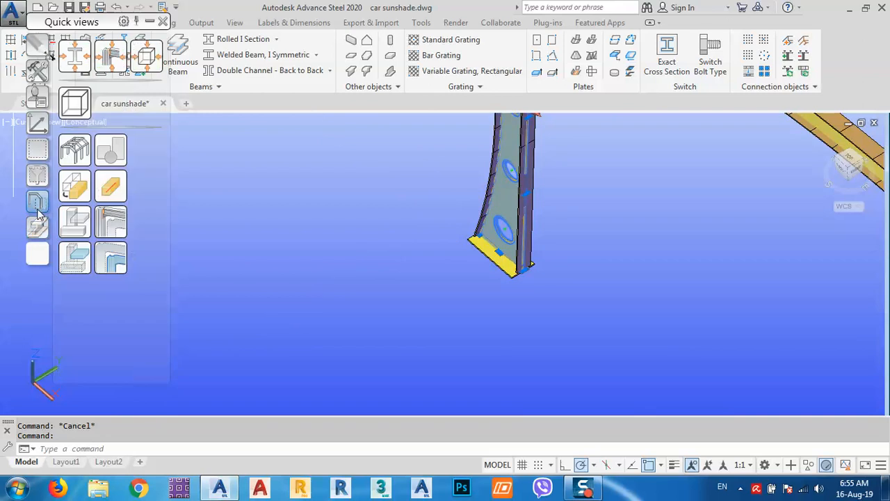
left_click(117, 262)
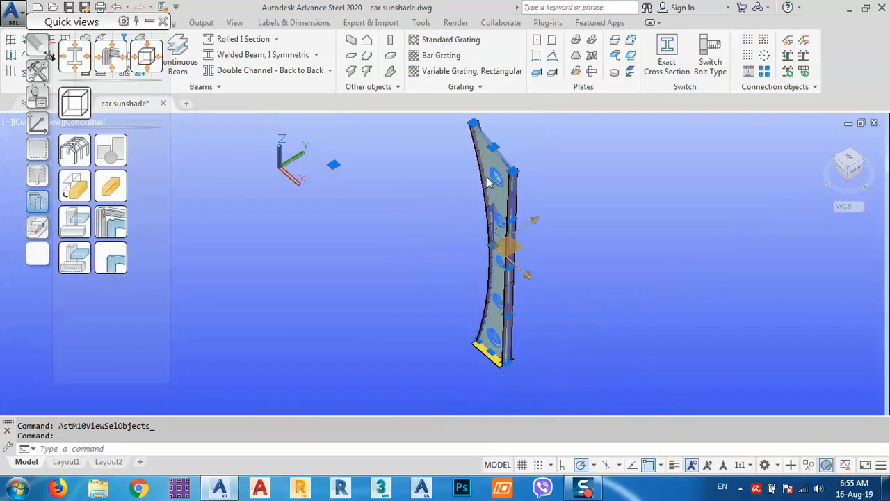
key("Escape")
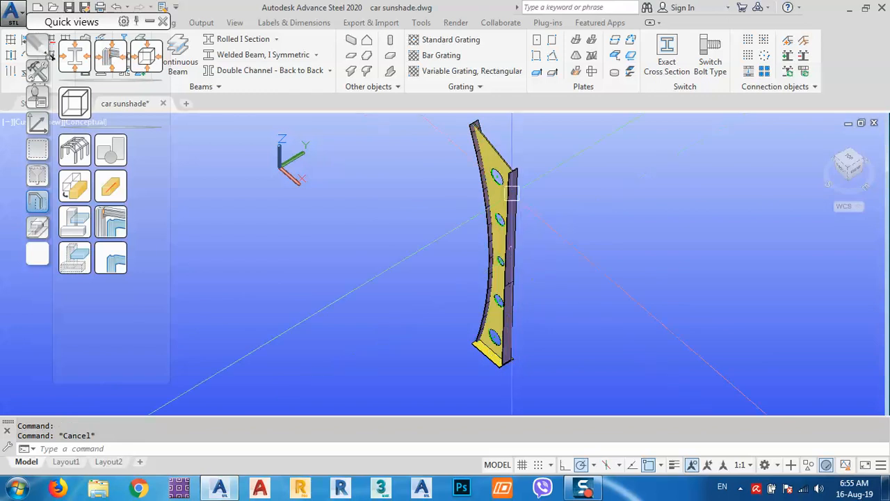
key("ctrl+z")
key("ctrl+z")
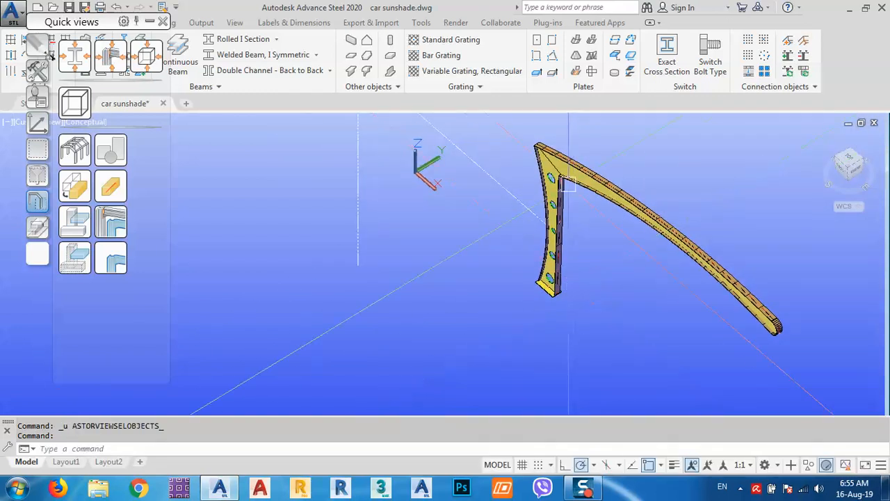
Step: Examine the base plate joint in the 2D Wireframe visual style and return to Conceptual
scroll(549, 294, "up", 5)
scroll(541, 314, "up", 5)
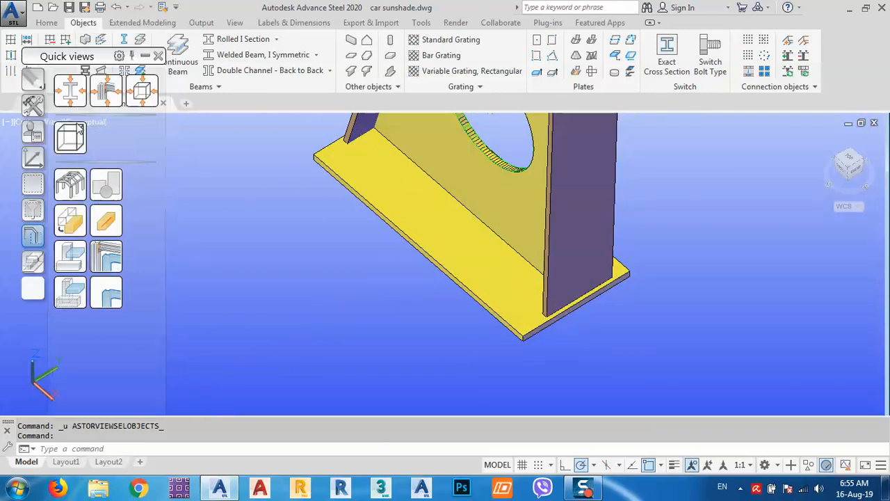
left_click(90, 121)
left_click(118, 155)
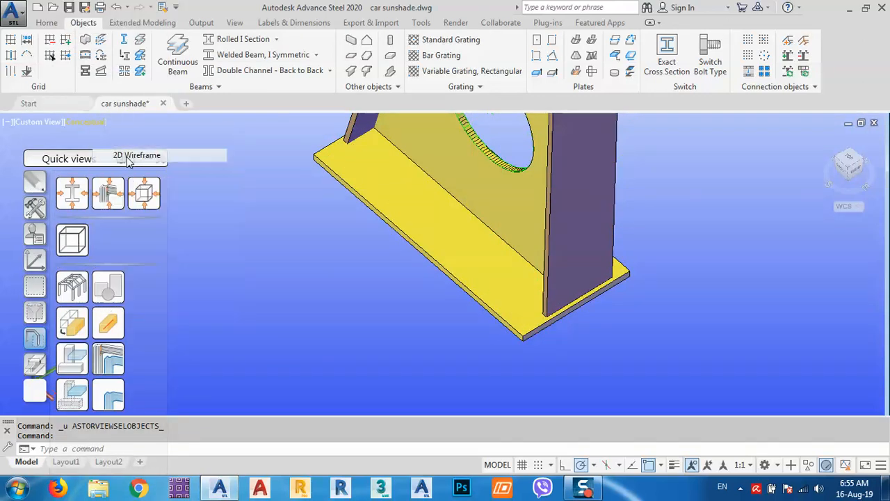
left_click(94, 123)
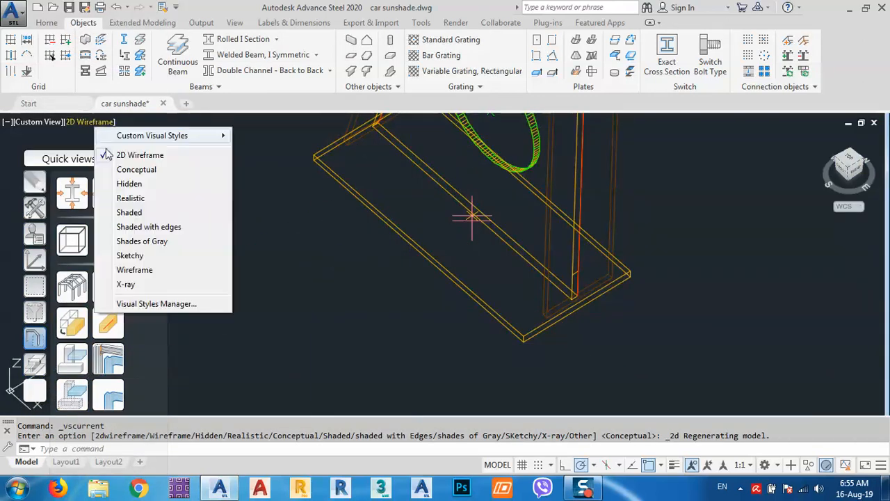
left_click(122, 169)
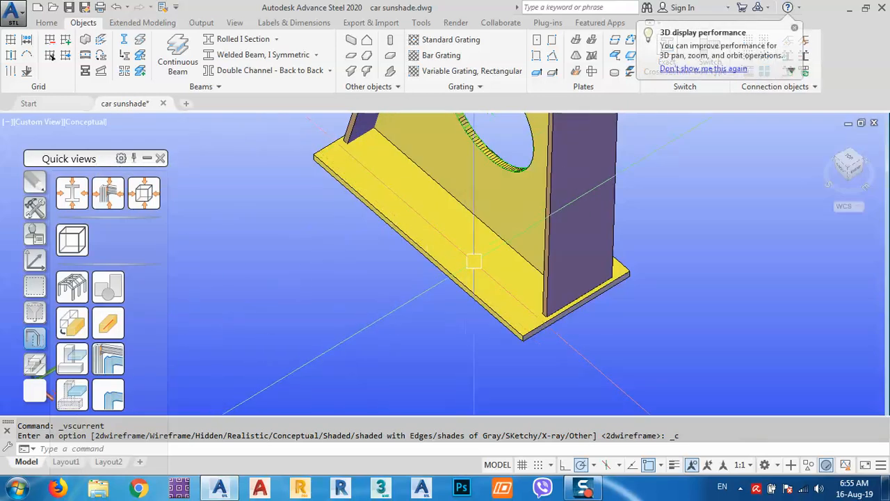
left_click(795, 29)
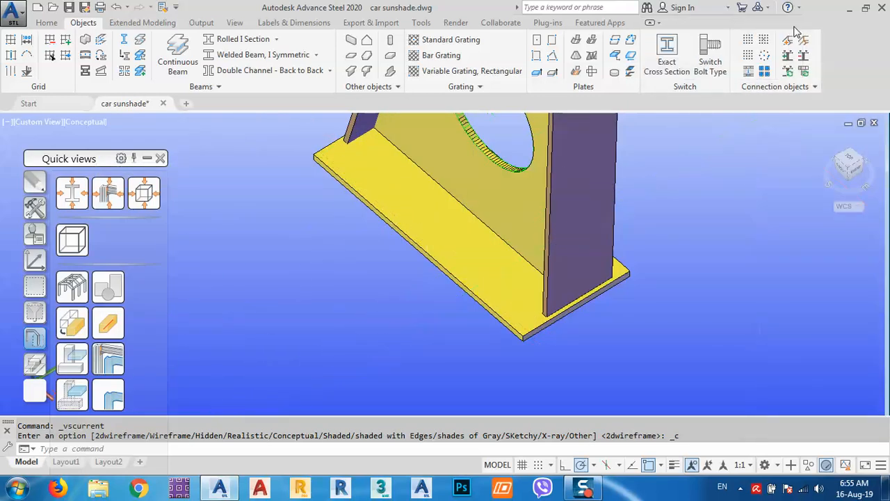
Step: Switch the bolt type to anchors and place a rectangular anchor pattern on the base plate between two diagonally opposite top corners
left_click(704, 68)
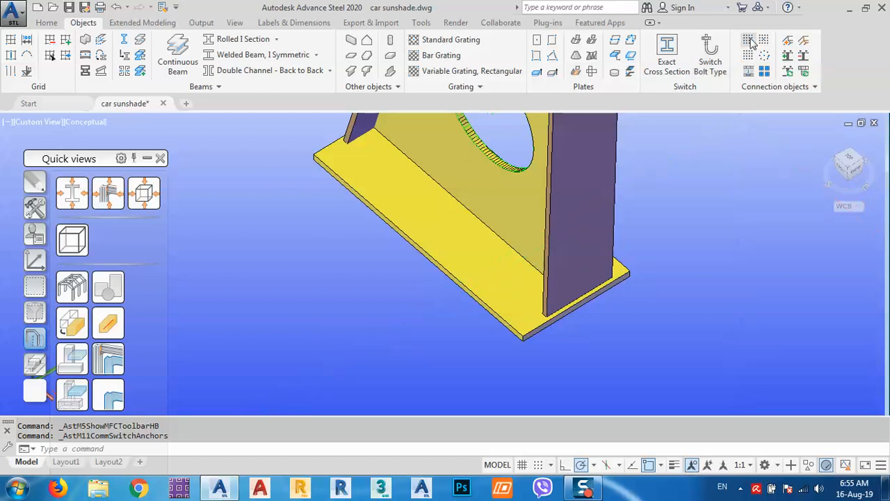
left_click(749, 40)
left_click(463, 274)
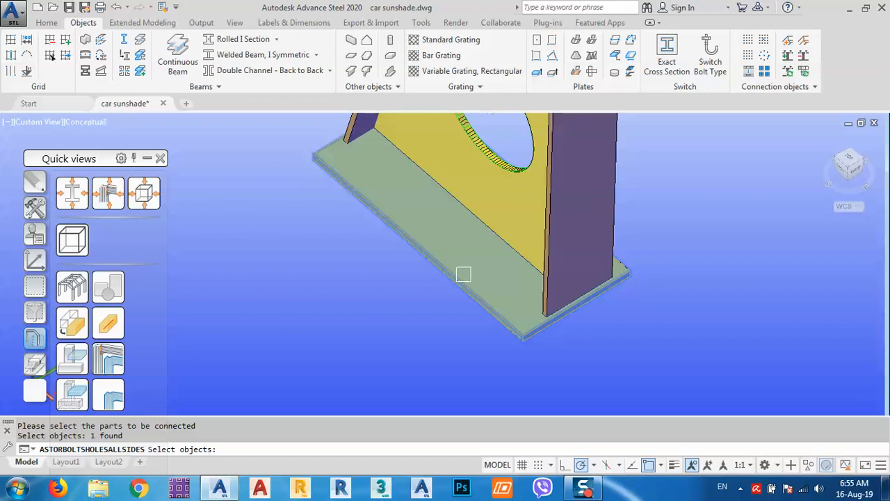
key("Return")
scroll(521, 330, "up", 4)
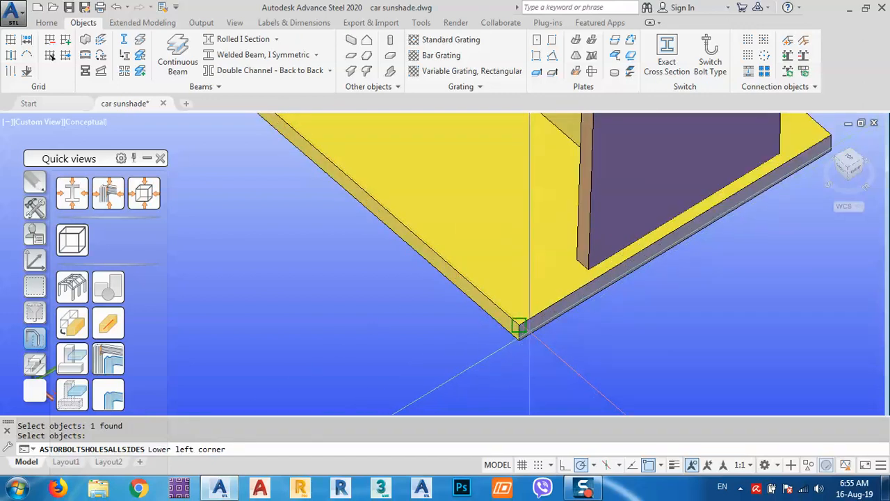
left_click(519, 325)
scroll(584, 333, "down", 5)
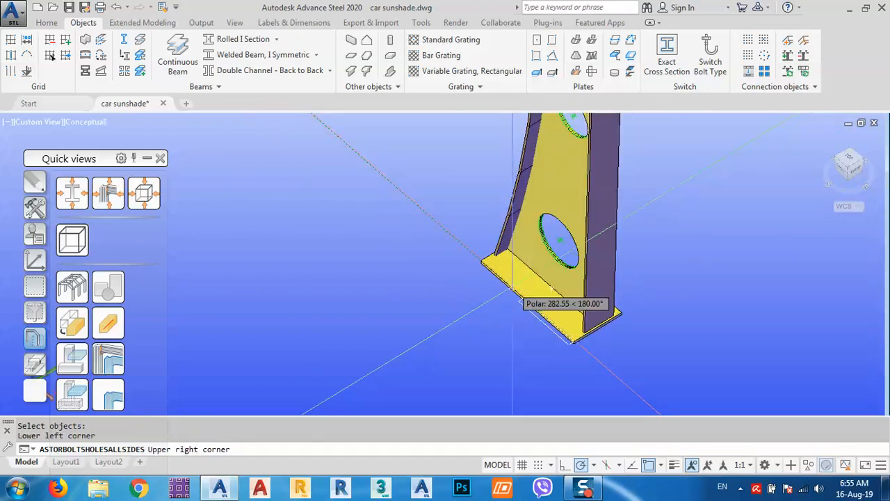
middle_click_drag(514, 284, 487, 306, "shift")
scroll(471, 303, "up", 5)
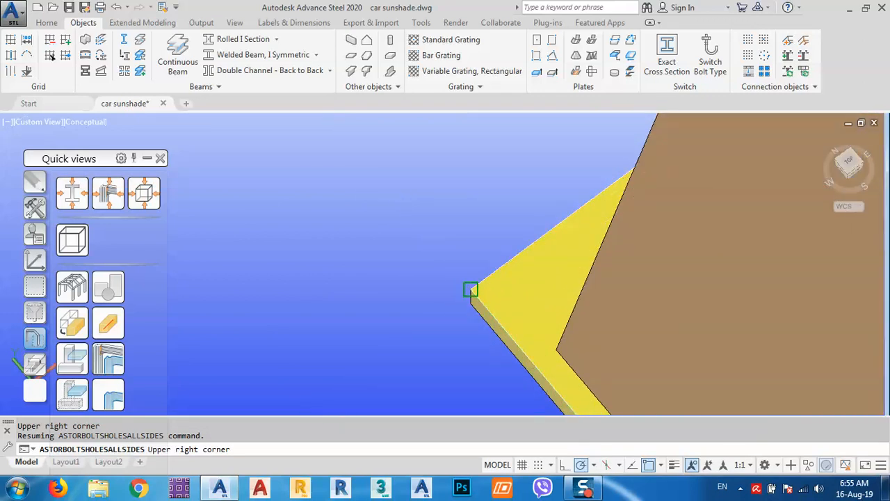
left_click(471, 289)
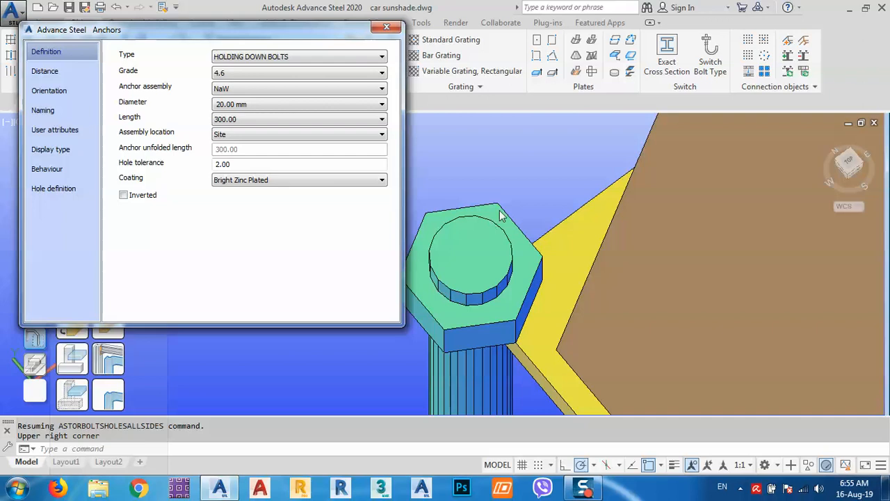
Step: Set the base plate anchors' type to Polish L anchors and their grade to 8.8
scroll(504, 184, "down", 5)
middle_click_drag(652, 286, 563, 266, "shift")
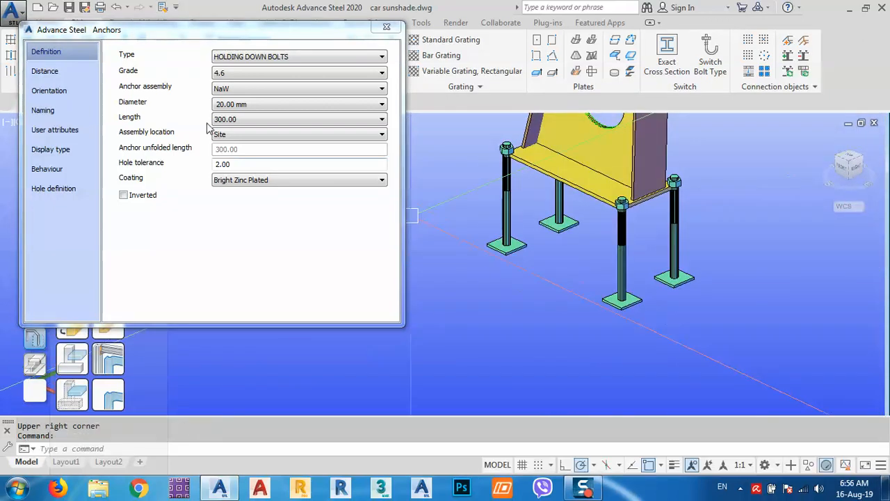
left_click(235, 59)
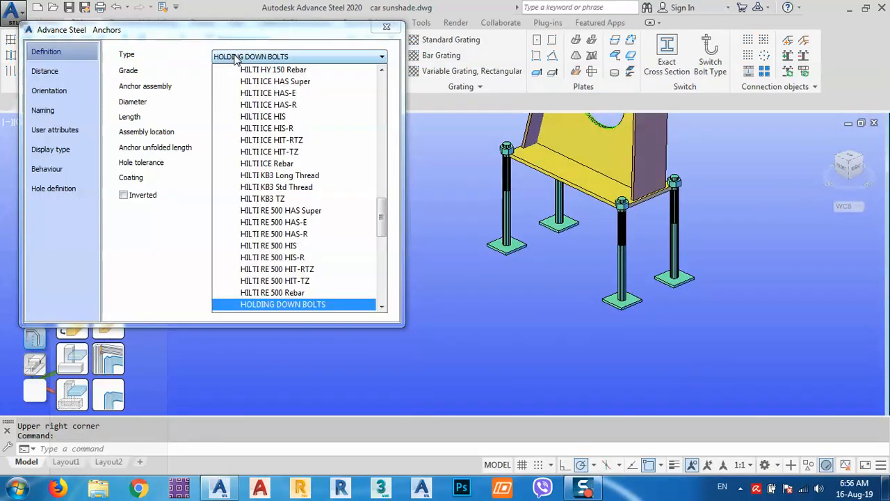
scroll(313, 208, "down", 3)
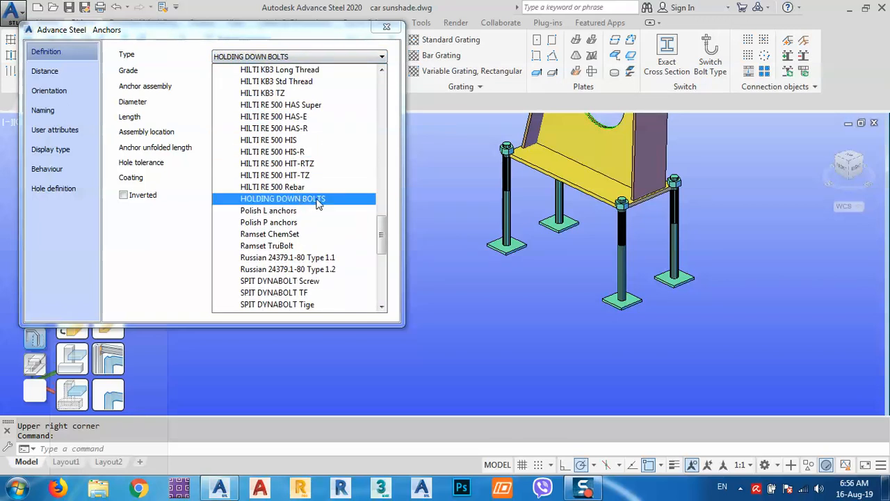
left_click(306, 211)
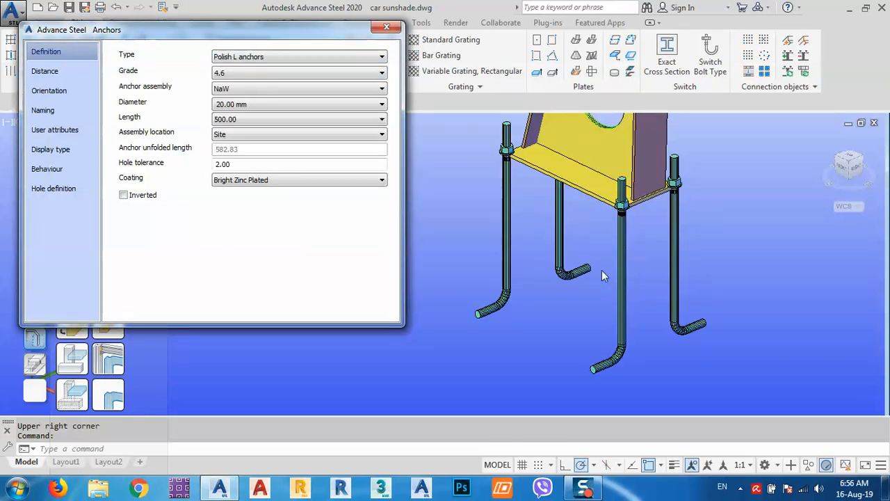
left_click(242, 76)
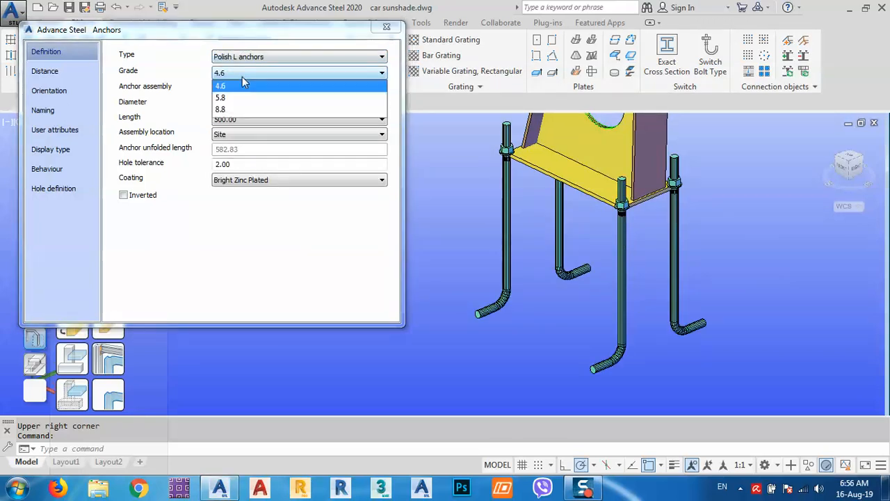
left_click(228, 107)
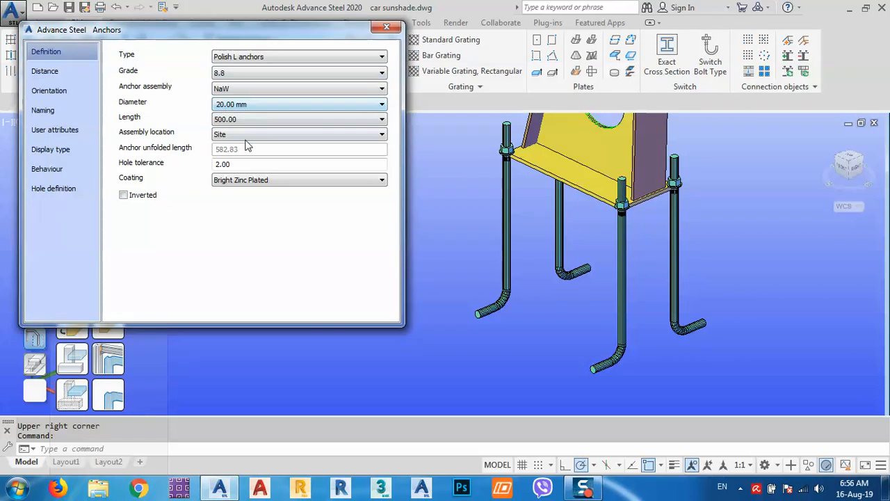
Step: Check the available anchor lengths and set the anchor diameter to 16 mm
left_click(233, 121)
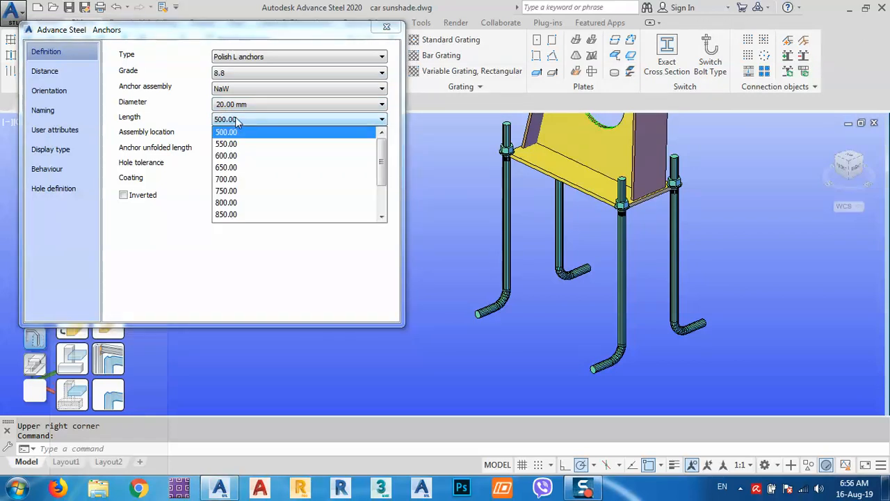
left_click(194, 119)
left_click(239, 104)
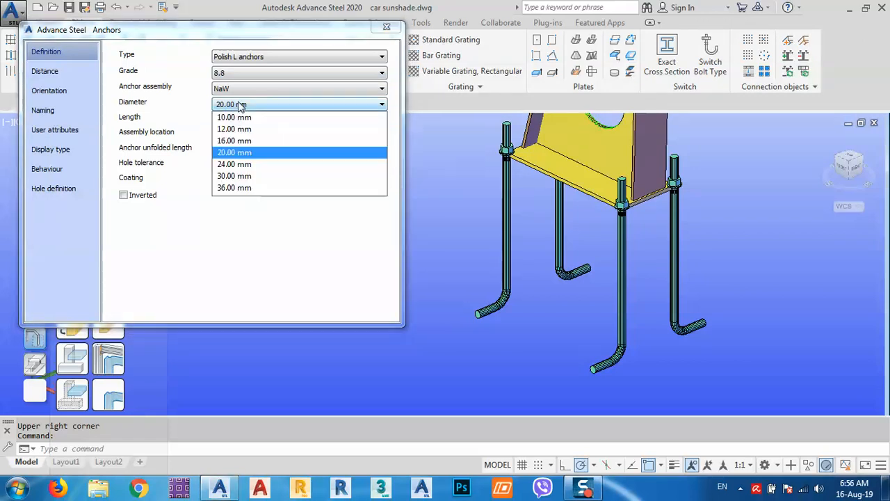
left_click(230, 142)
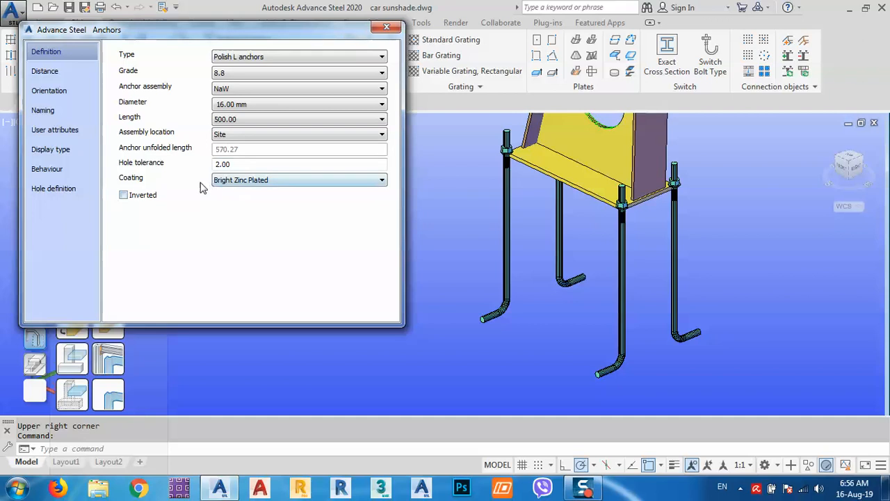
Step: Set the base plate anchors' edge distances to 40 mm in both X and Y
left_click(50, 72)
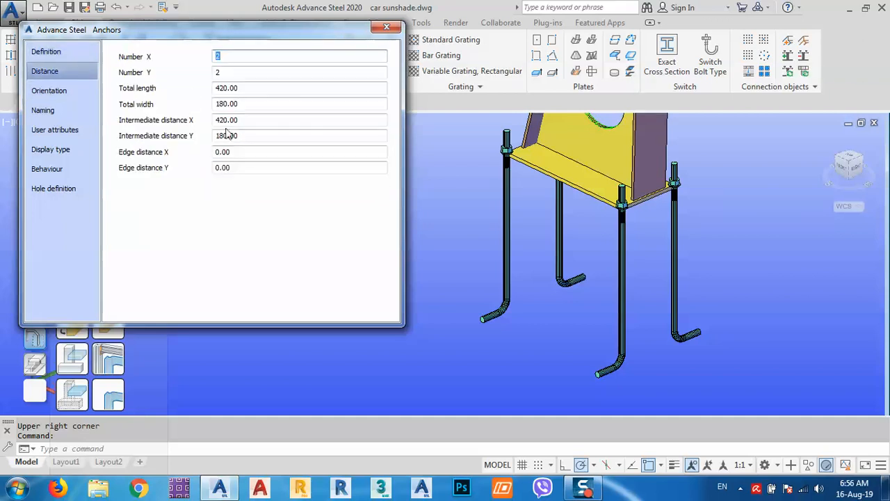
left_click(255, 150)
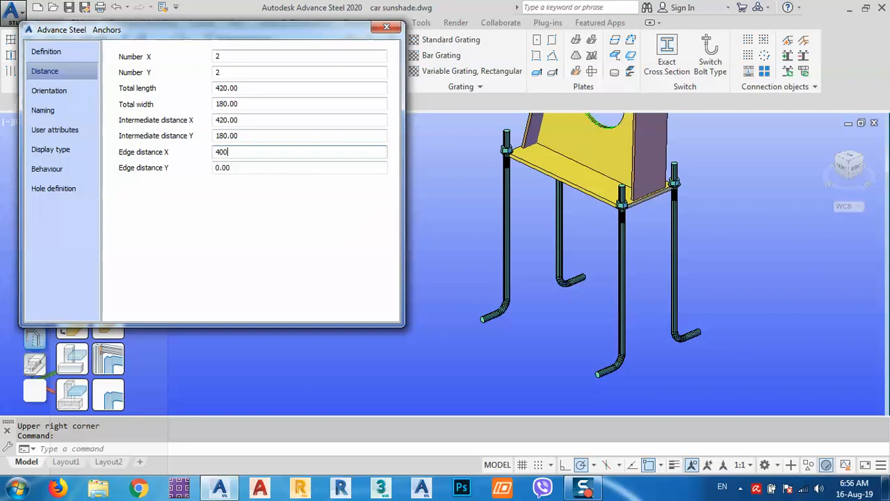
type("40")
key("Return")
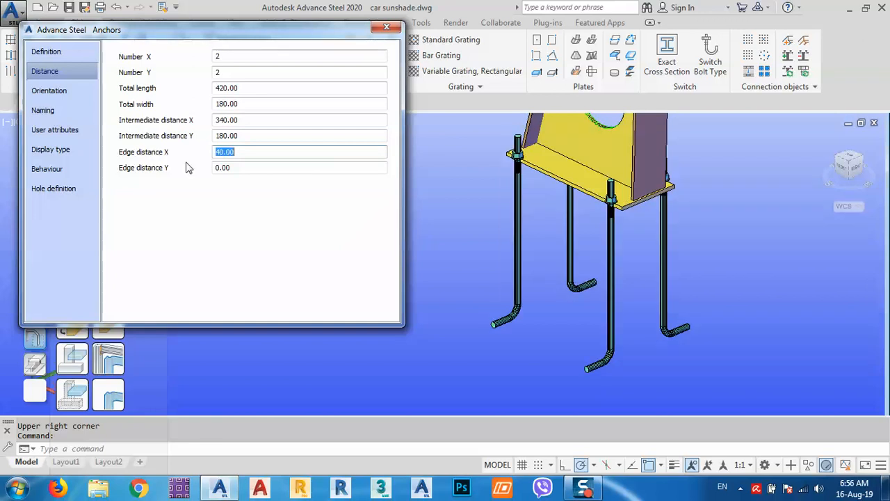
left_click(244, 167)
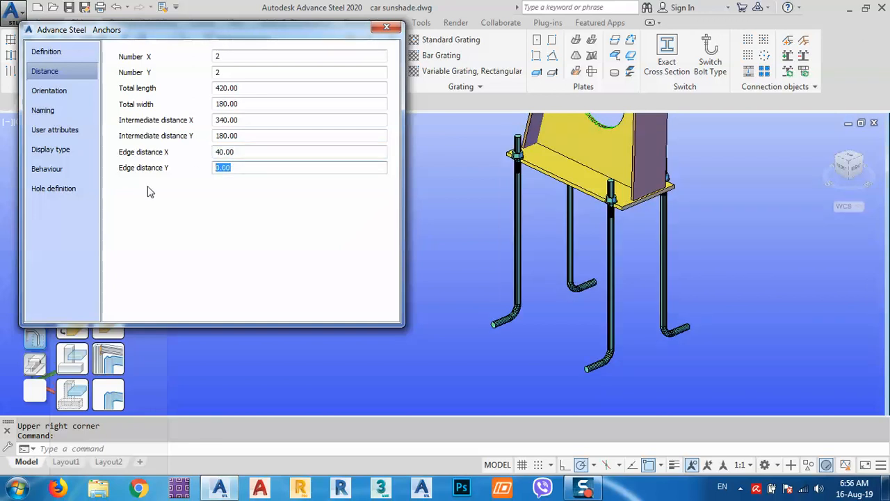
type("40")
key("Return")
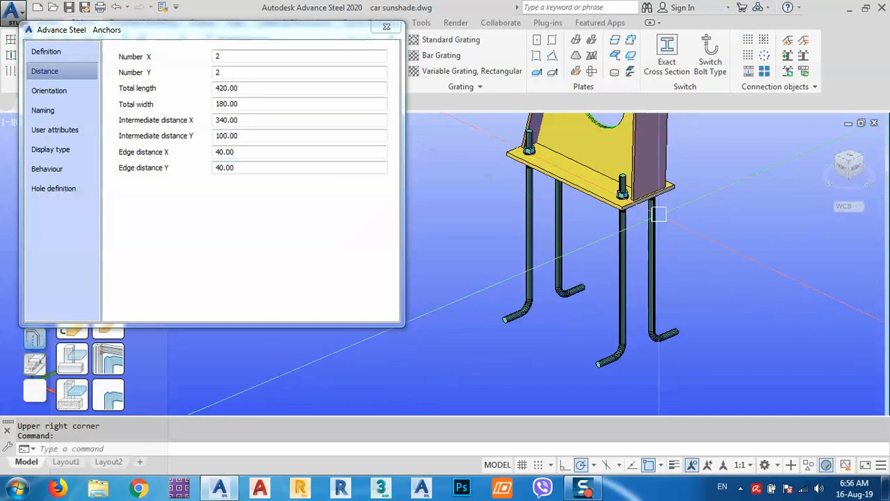
Step: Try an X edge distance of 60 mm for the base plate anchors and settle on 70 mm
scroll(670, 313, "up", 5)
middle_click_drag(670, 311, 727, 354, "shift")
middle_click_drag(617, 260, 650, 262, "shift")
scroll(509, 277, "up", 3)
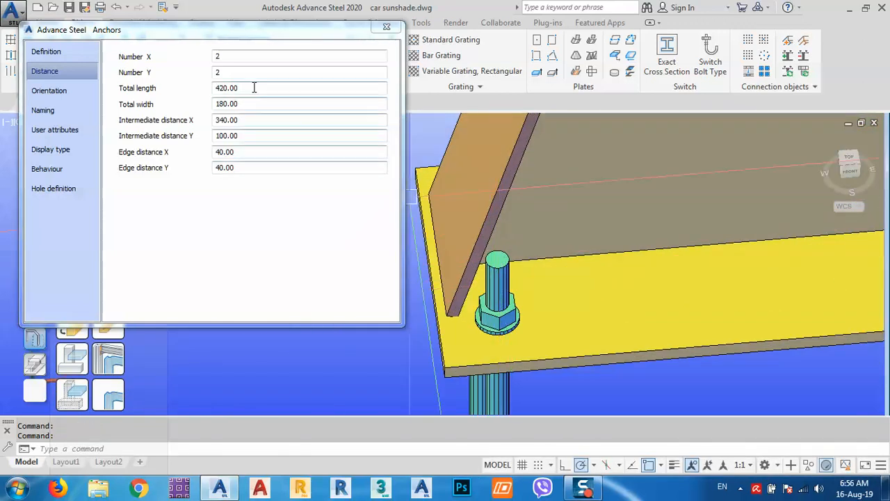
double_click(252, 152)
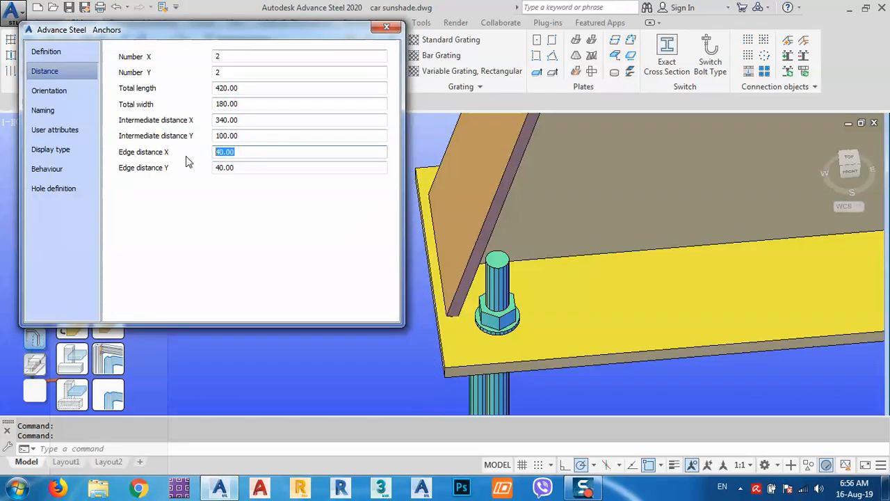
type("60")
key("Return")
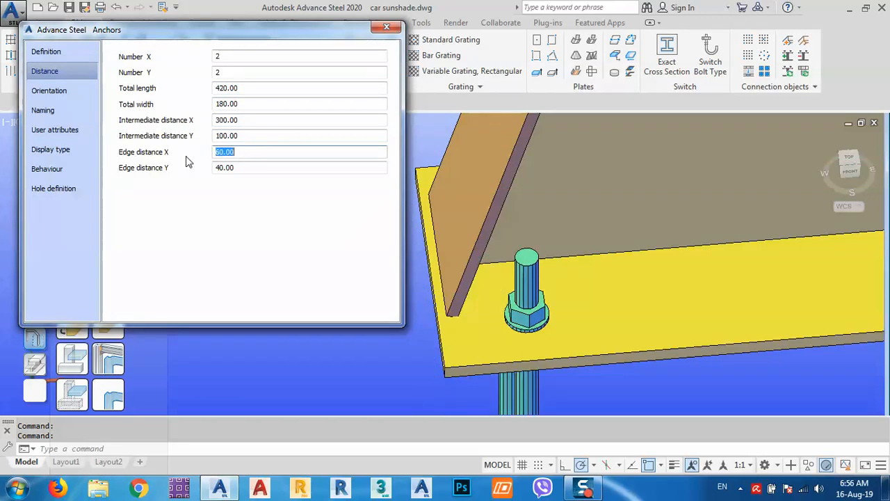
type("70")
key("Return")
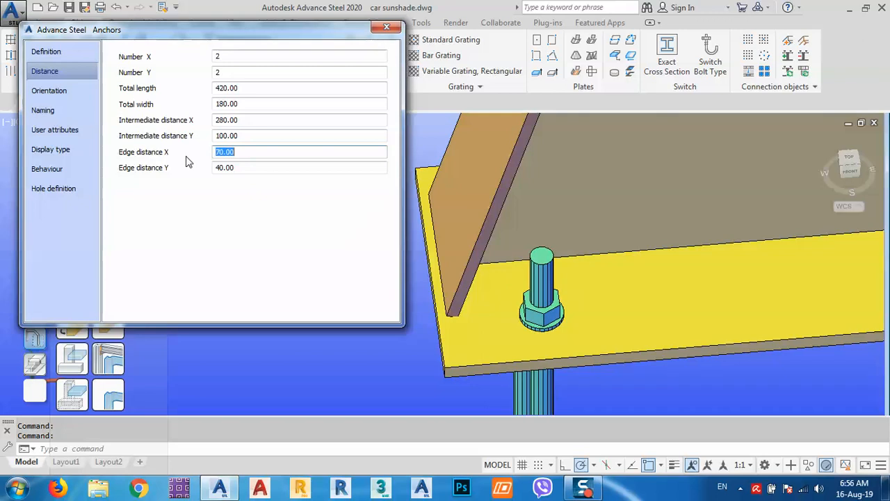
Step: Check the anchored column and arm as a whole and close the anchor properties
scroll(574, 251, "down", 5)
middle_click_drag(698, 300, 555, 299, "shift")
scroll(664, 313, "down", 1)
scroll(574, 286, "down", 3)
scroll(555, 299, "down", 1)
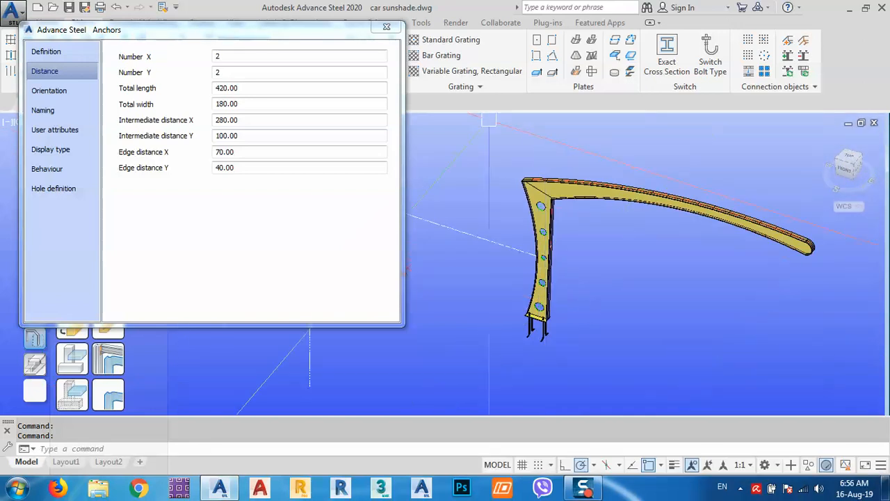
left_click(387, 27)
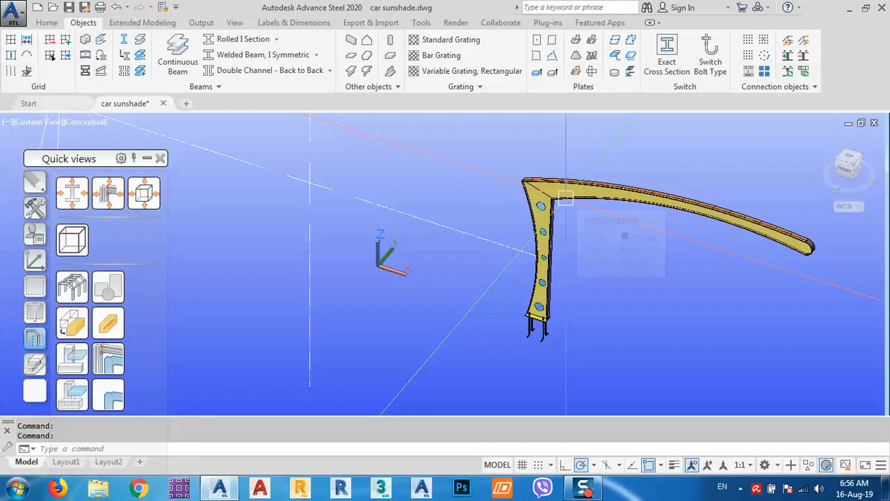
key("Escape")
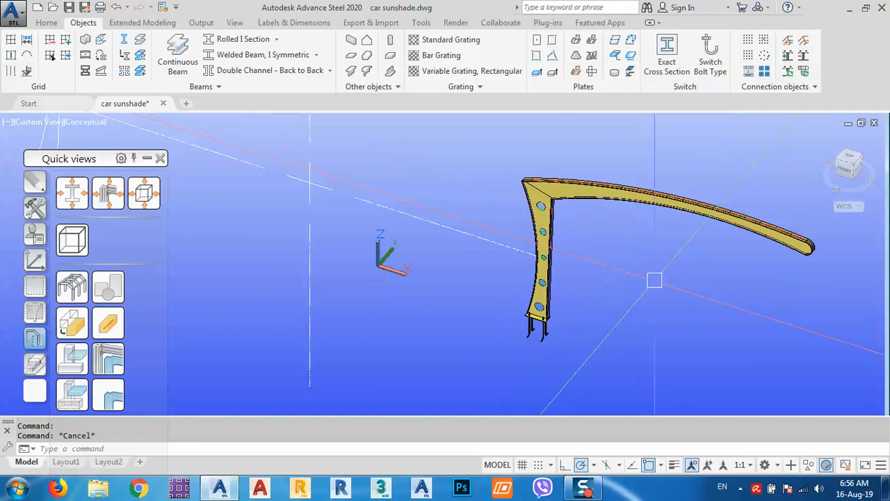
Step: Apply a Mitre cut between the column's outer flange and the arm's upper flange at the top corner, keeping the default settings
middle_click_drag(653, 280, 528, 306)
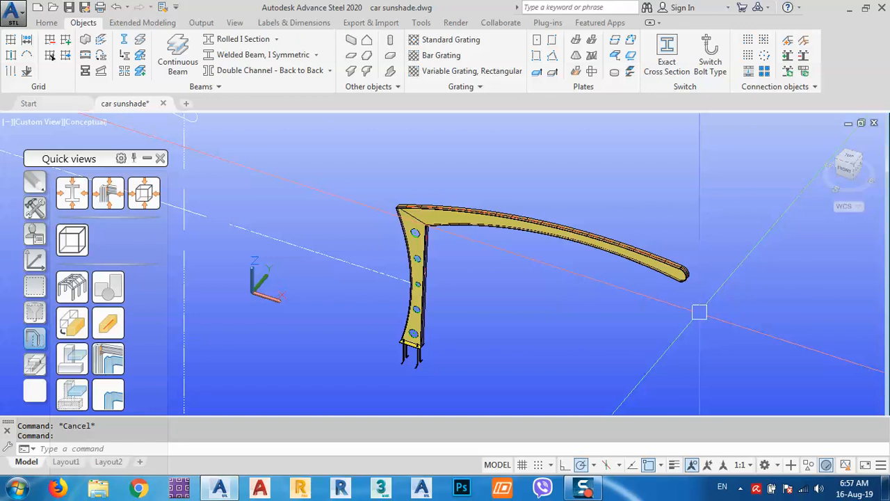
scroll(458, 248, "up", 3)
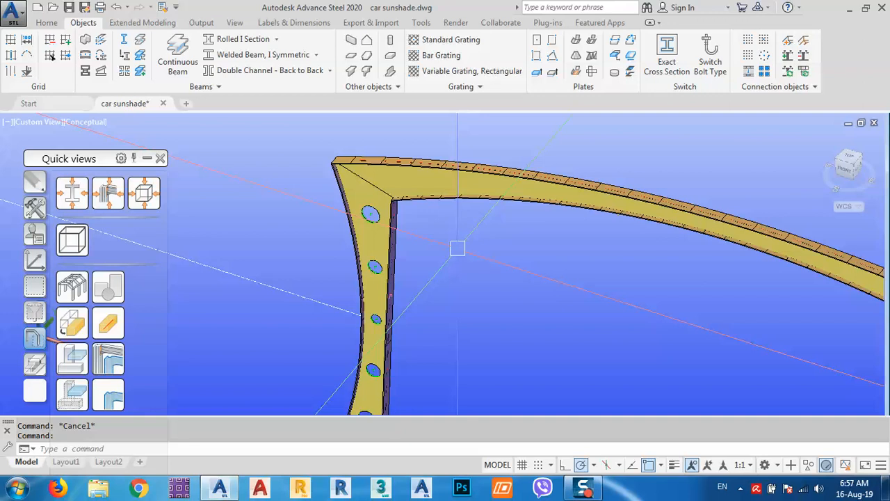
scroll(321, 161, "up", 3)
scroll(358, 154, "up", 3)
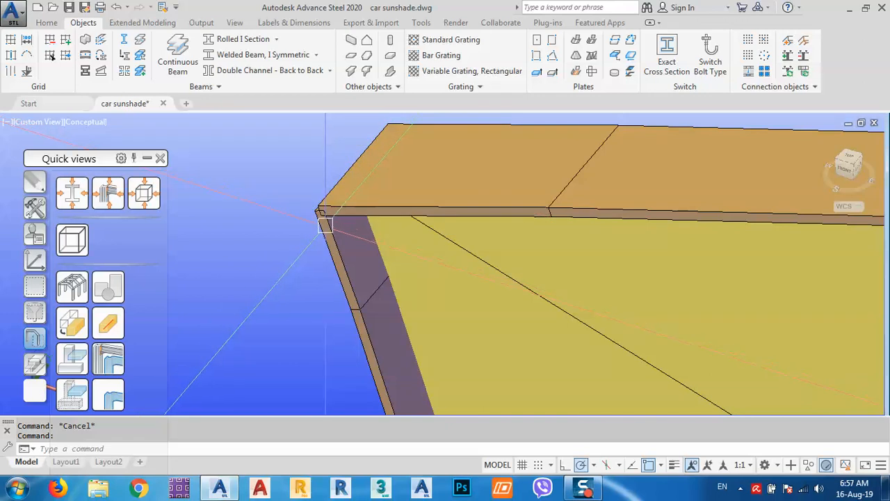
middle_click_drag(324, 221, 345, 186)
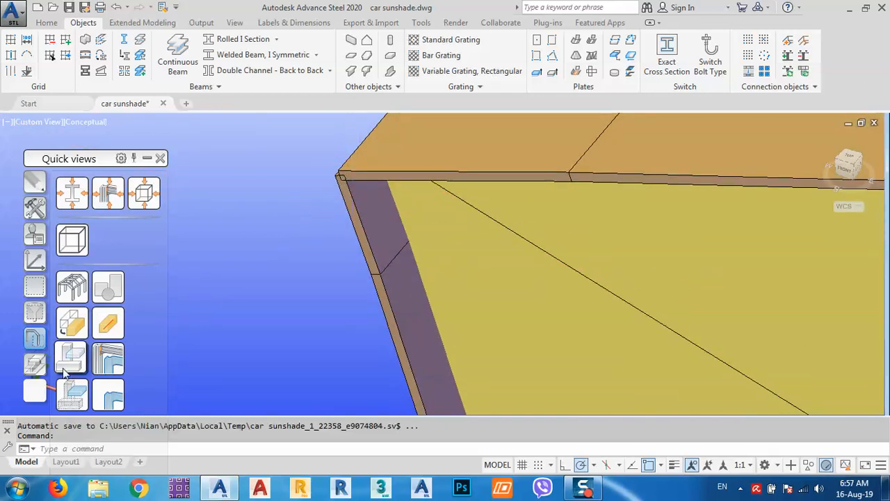
left_click(36, 371)
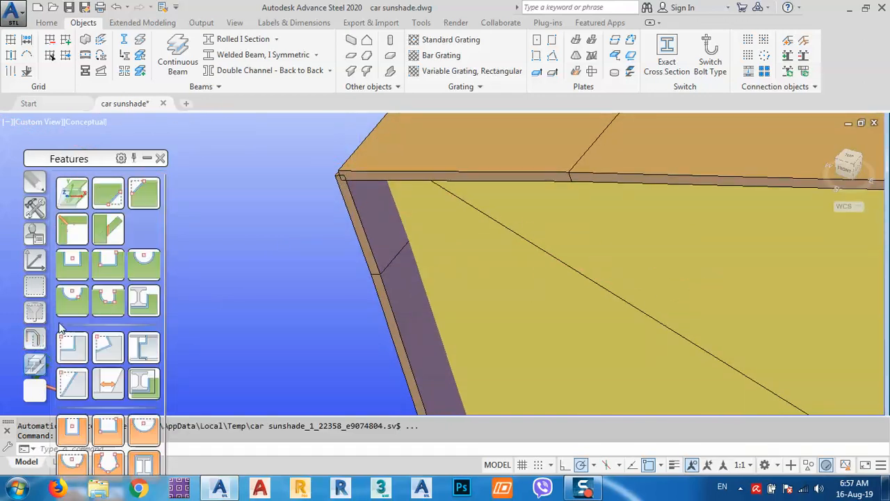
left_click(72, 229)
left_click(356, 199)
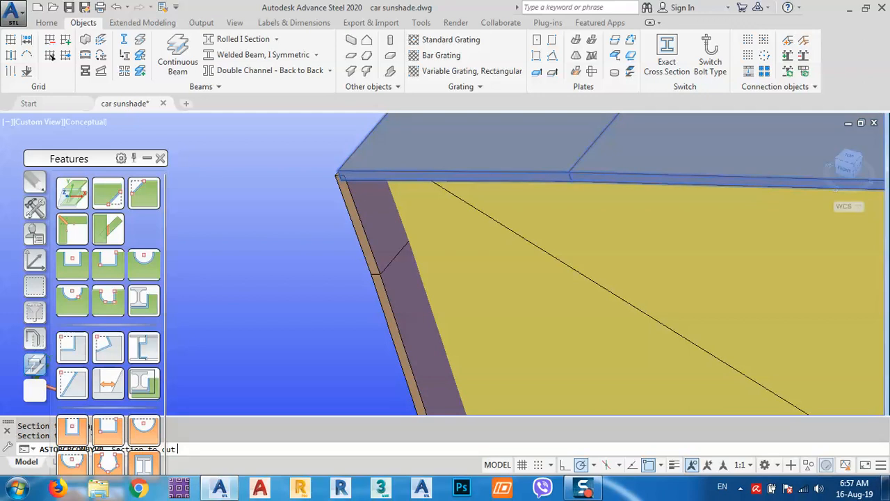
left_click(355, 178)
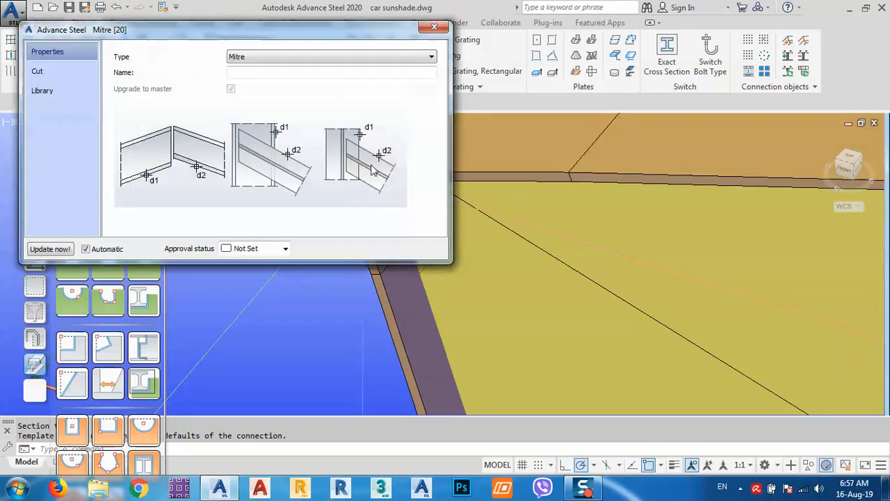
left_click_drag(352, 28, 319, 255)
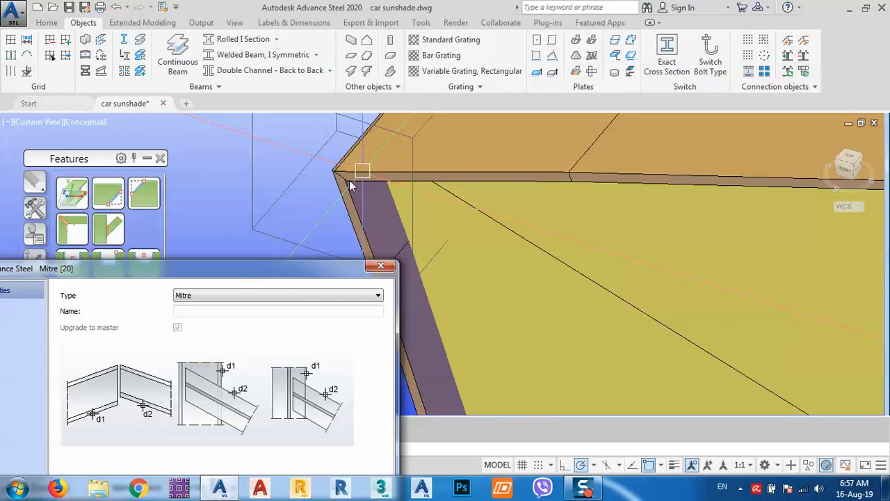
left_click(381, 266)
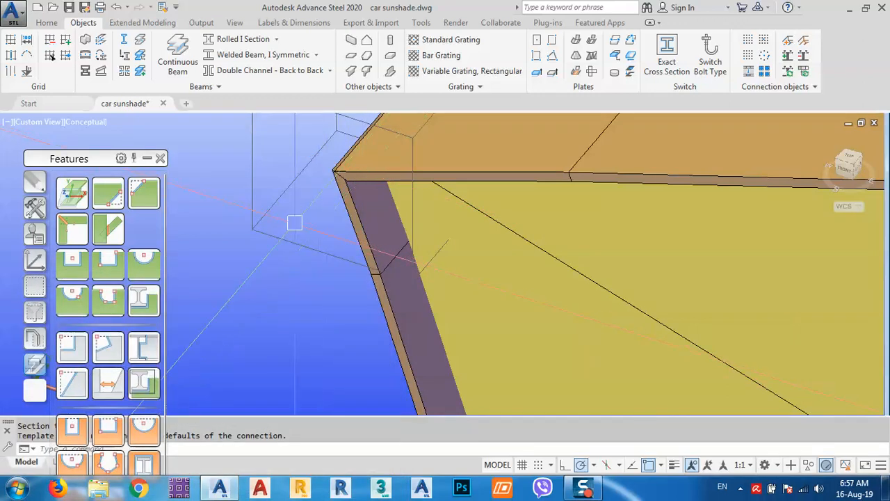
Step: Examine the mitred top corner and the joint line between the column and arm web plates
middle_click_drag(292, 223, 549, 310, "shift")
scroll(382, 238, "up", 5)
middle_click_drag(370, 209, 503, 286)
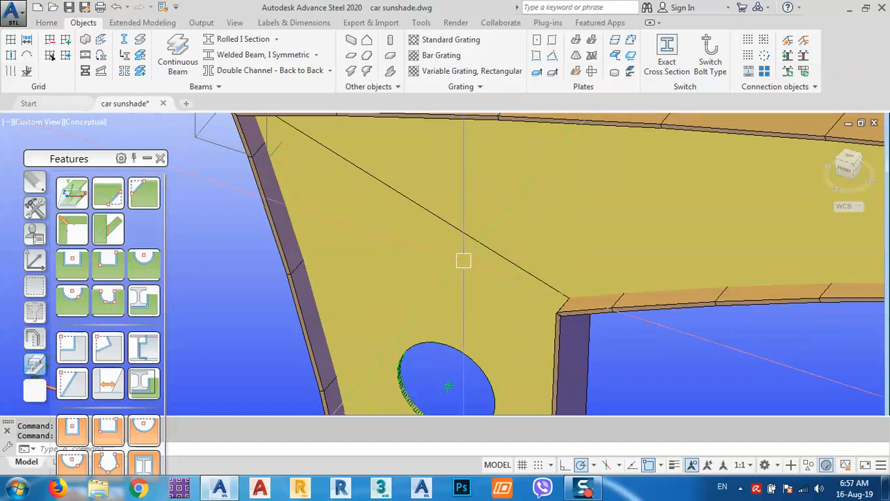
scroll(449, 250, "down", 4)
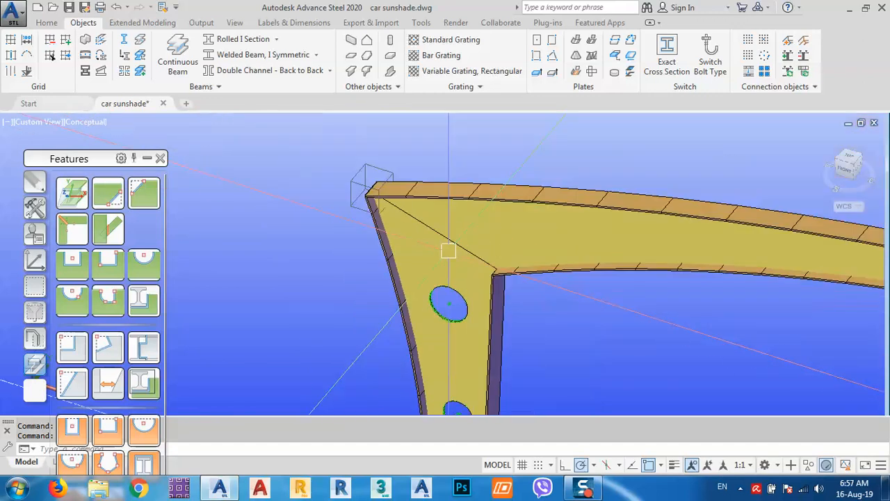
scroll(460, 242, "up", 3)
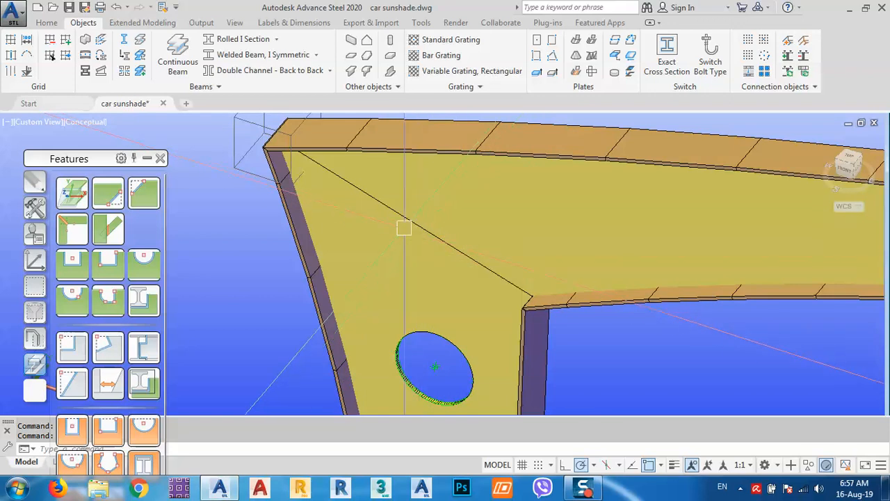
left_click(421, 199)
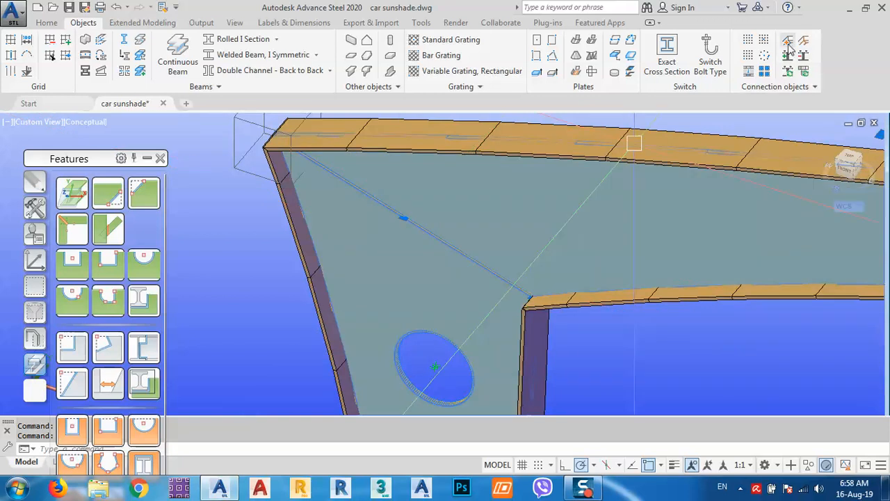
key("Escape")
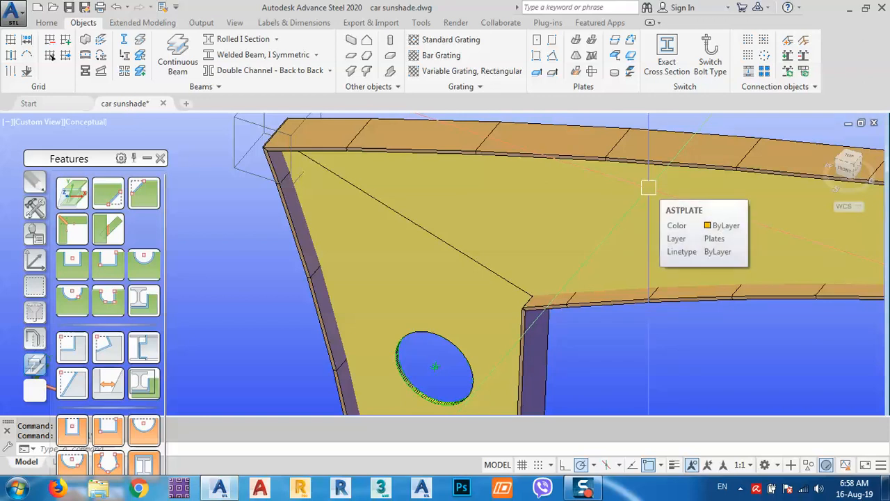
scroll(481, 172, "down", 5)
middle_click_drag(565, 337, 500, 306)
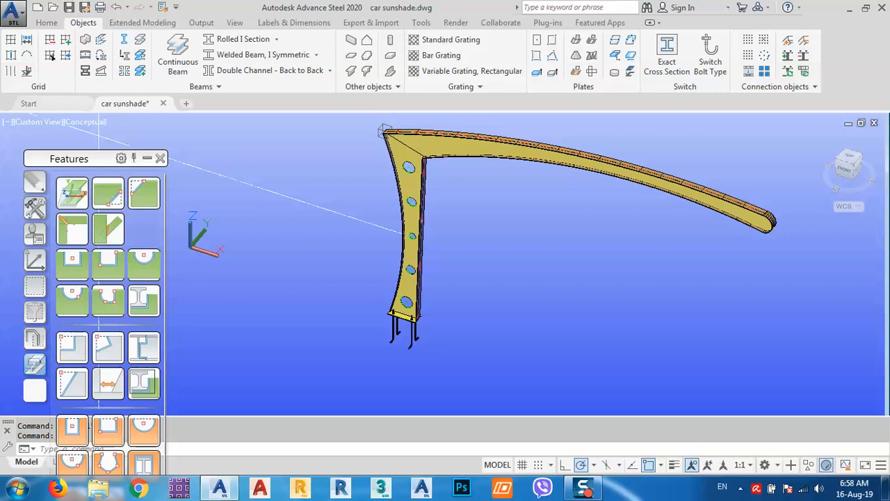
Step: Inspect the alignment of the mitred flanges at the top corner in the Front view
scroll(413, 141, "up", 6)
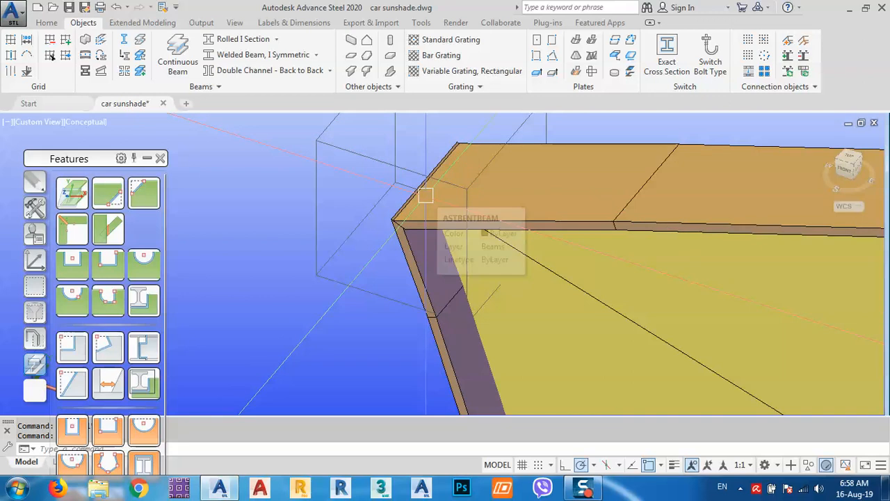
left_click(846, 180)
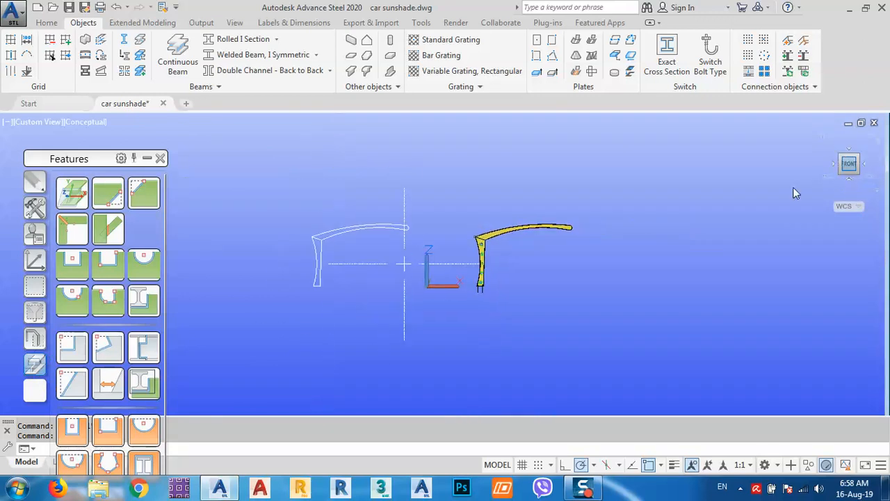
scroll(431, 242, "up", 8)
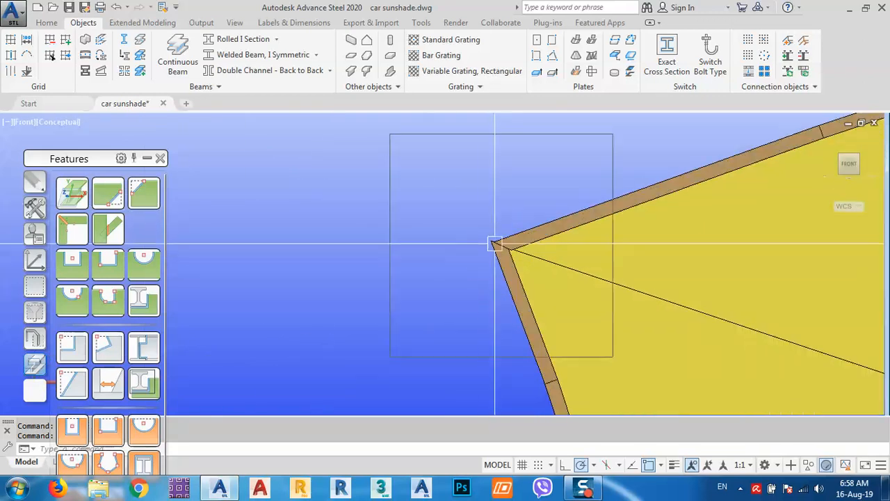
scroll(498, 244, "down", 3)
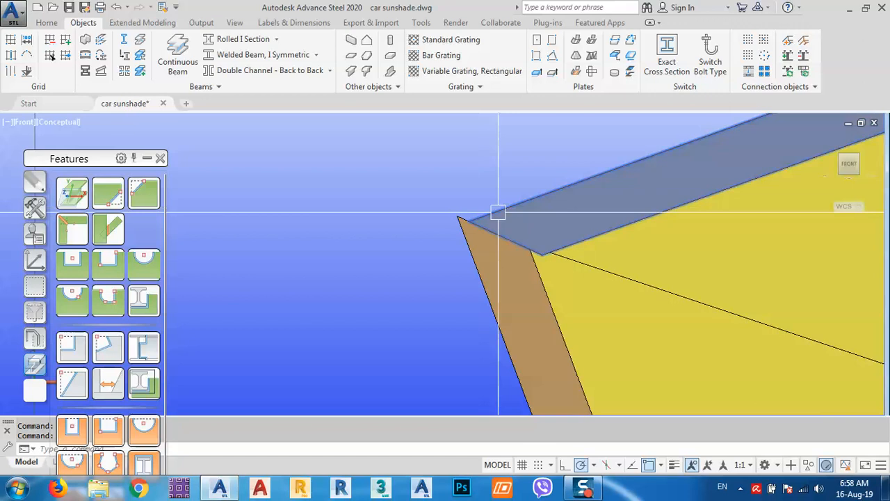
scroll(486, 216, "down", 5)
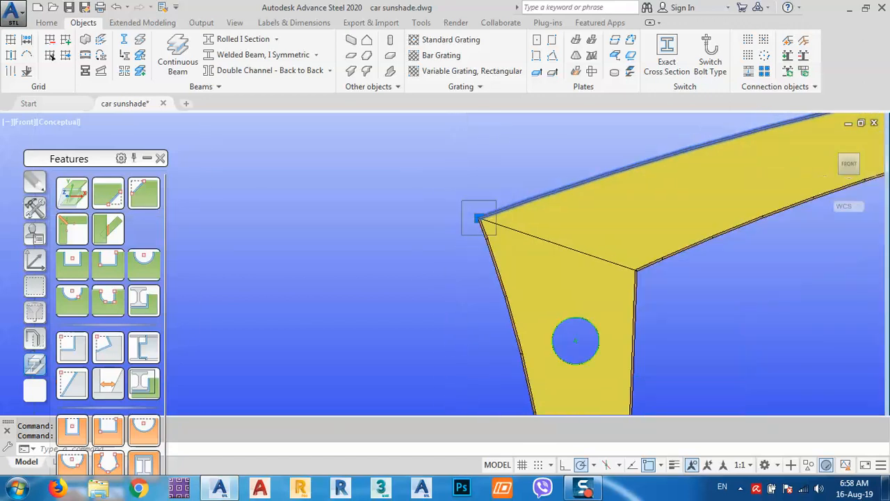
scroll(464, 214, "up", 5)
scroll(493, 193, "up", 4)
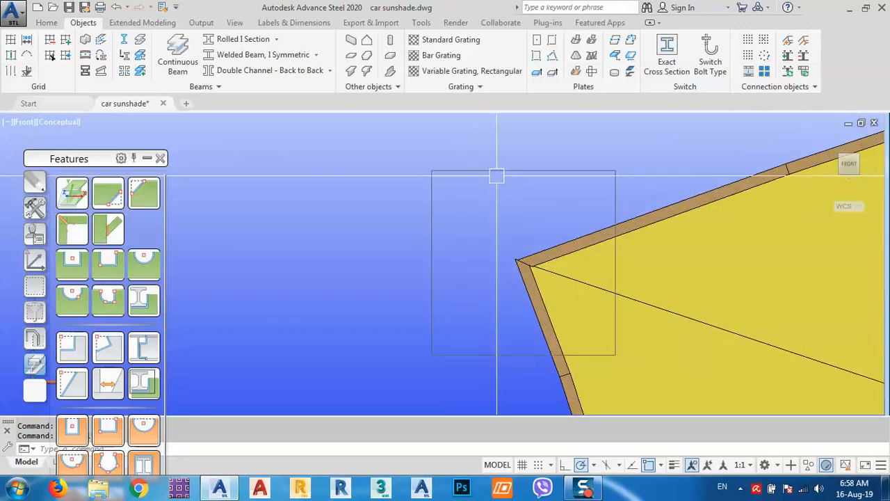
left_click(497, 174)
key("Escape")
scroll(521, 259, "up", 4)
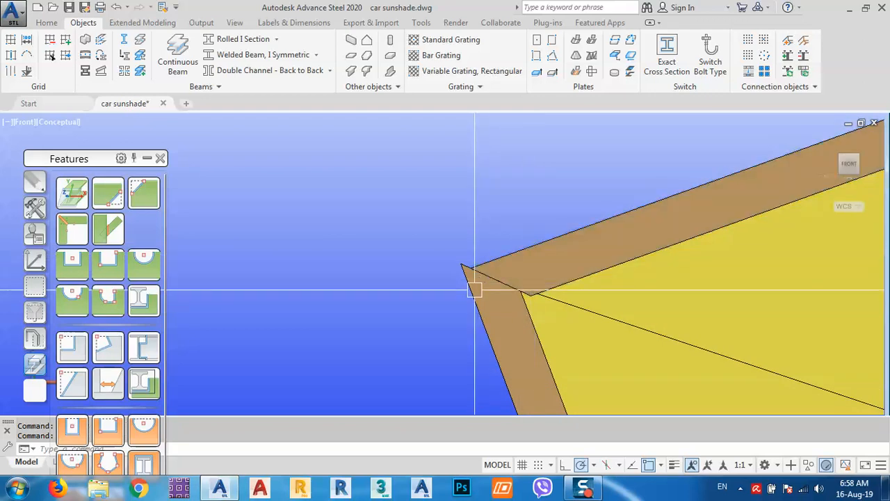
Step: Undo the last three actions made around the mitred top corner
key("ctrl+z")
key("ctrl+z")
key("ctrl+z")
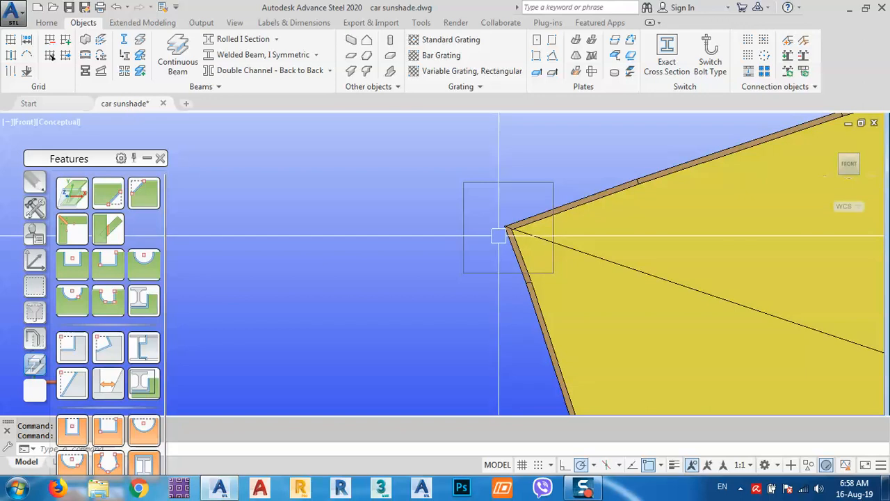
Step: Examine the mitred flanges at the top corner in 3D and Front views, selecting the mitre cut feature
scroll(499, 236, "up", 3)
scroll(499, 236, "down", 3)
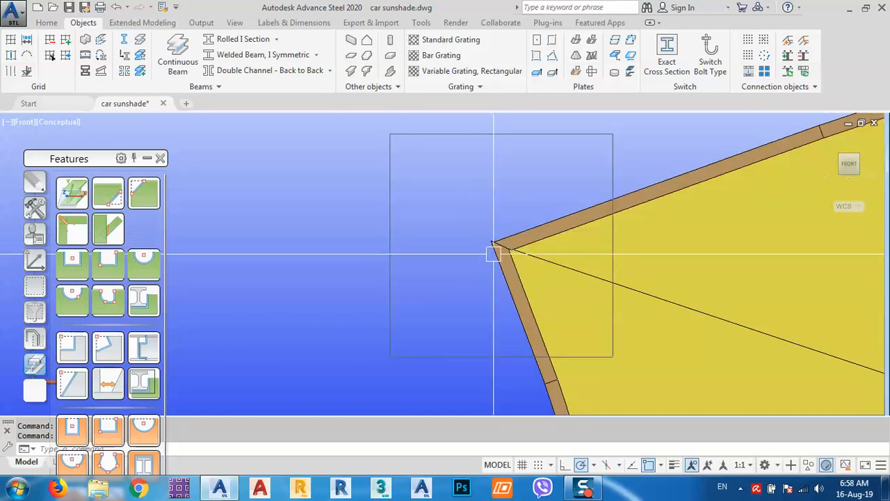
middle_click_drag(493, 254, 481, 261, "shift")
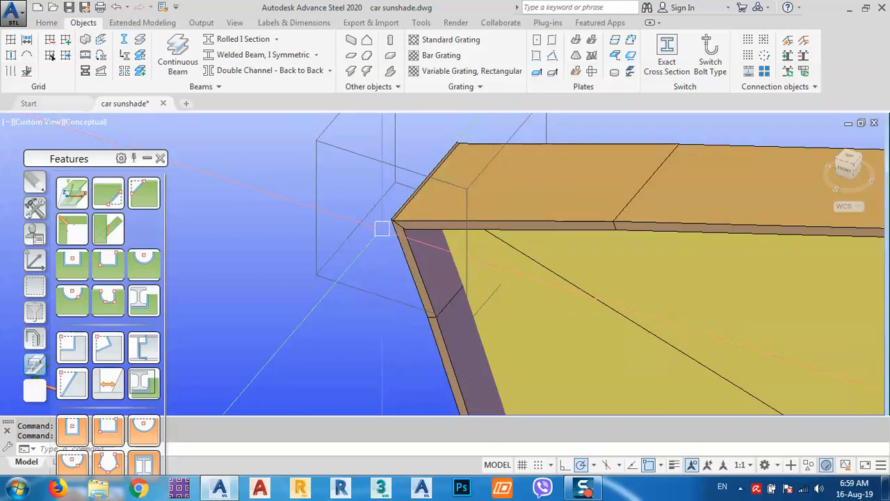
scroll(382, 228, "down", 5)
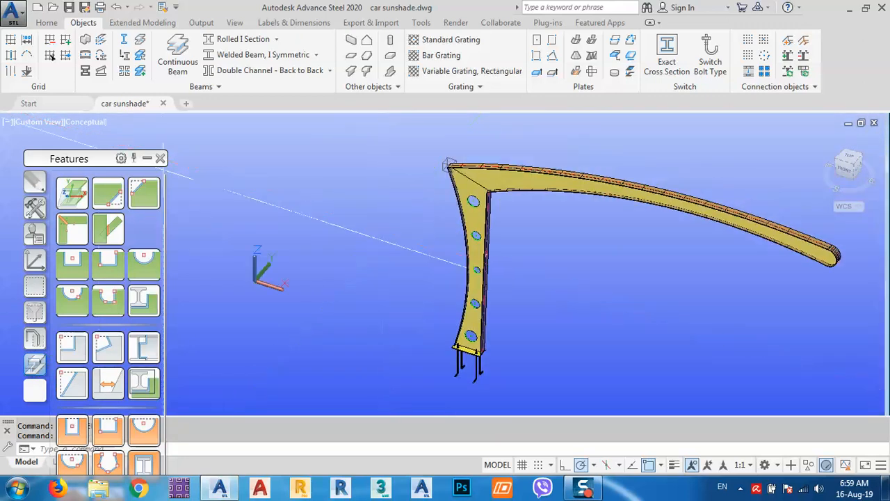
scroll(479, 170, "up", 8)
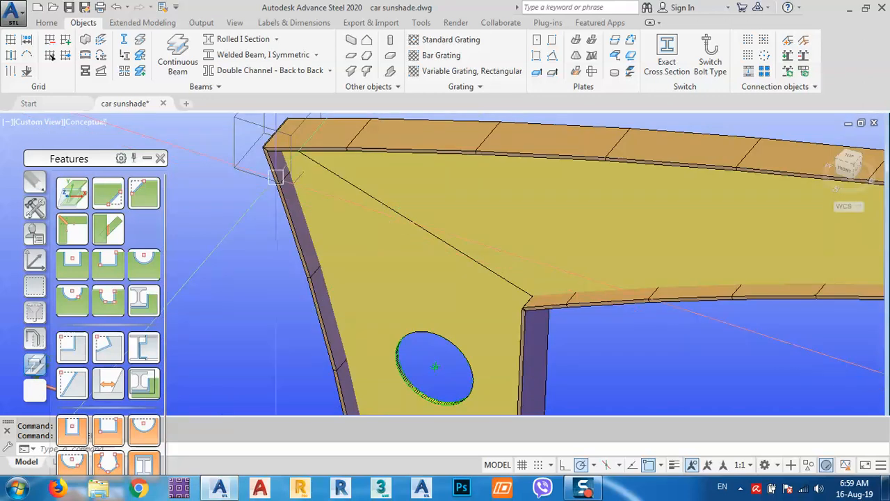
middle_click_drag(292, 178, 395, 225)
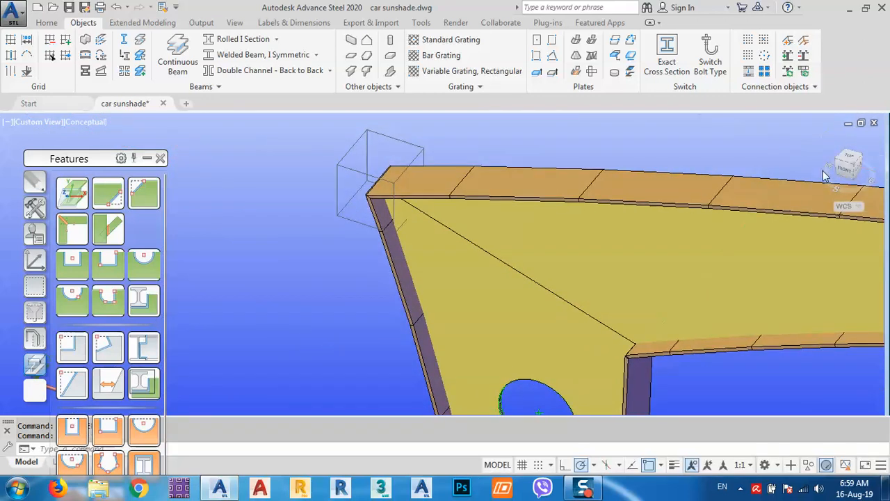
left_click(848, 170)
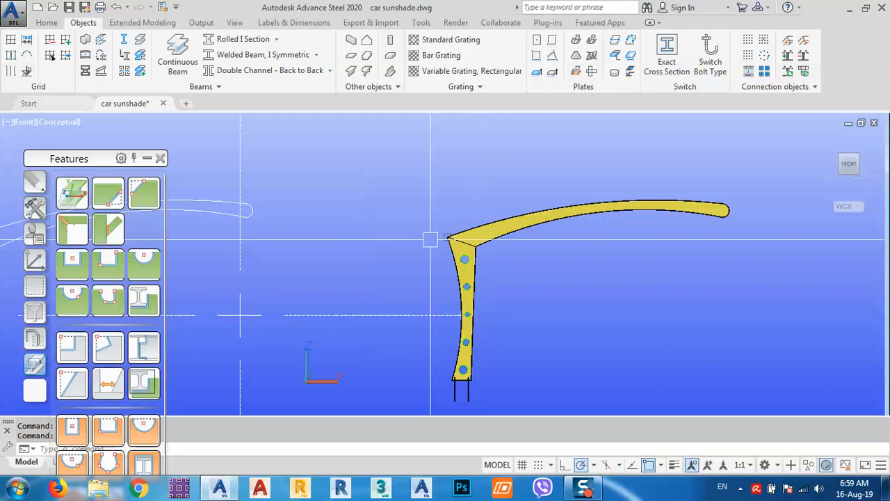
scroll(489, 217, "up", 2)
left_click(606, 187)
middle_click_drag(612, 233, 433, 219)
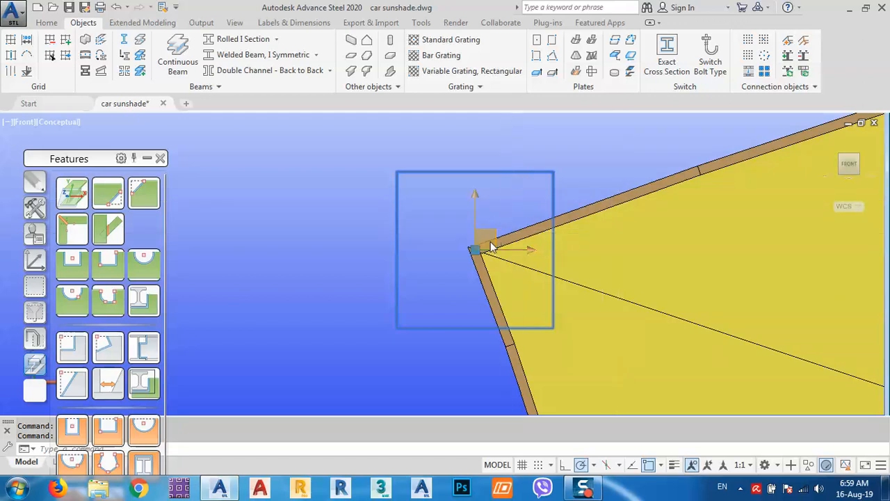
Step: Undo the Mitre cut between the column's outer flange and the arm's upper flange at the top corner
key("ctrl+z")
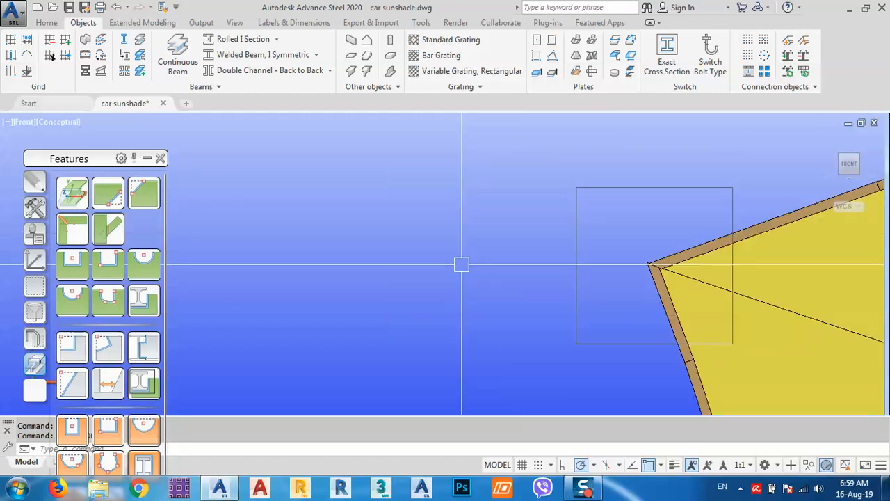
key("ctrl+z")
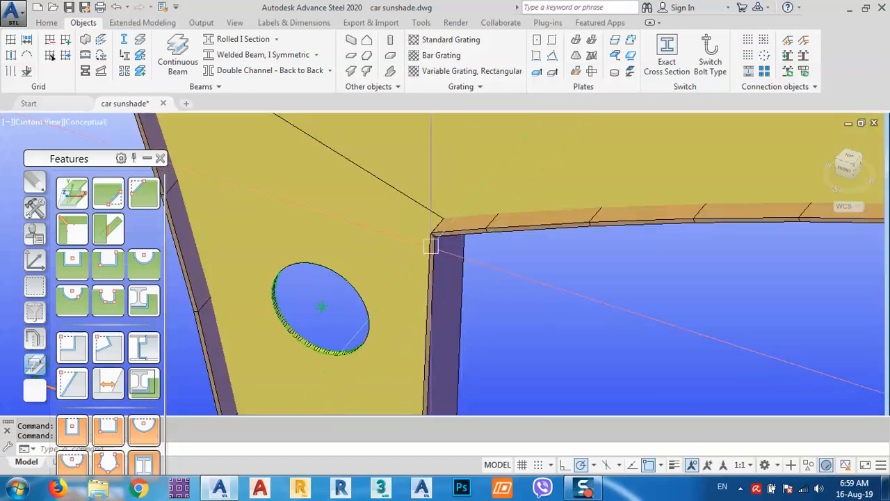
scroll(389, 233, "down", 2)
key("ctrl+z")
key("ctrl+z")
key("ctrl+z")
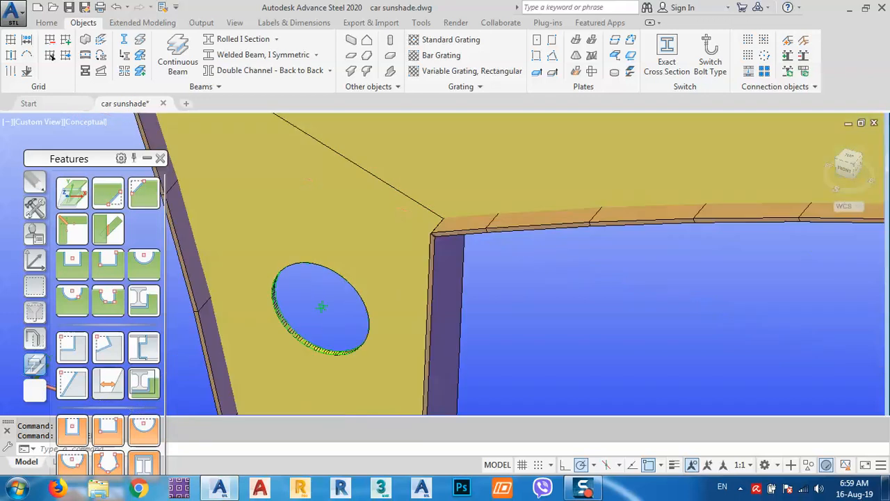
key("ctrl+z")
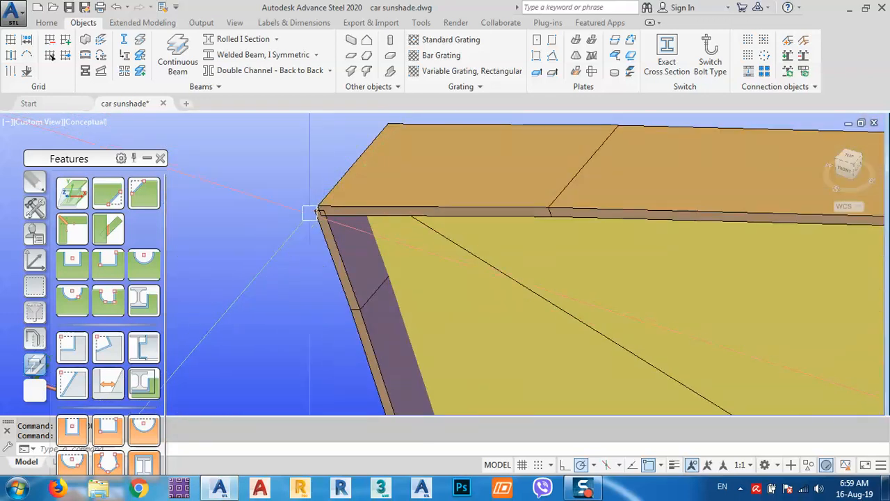
Step: Stretch the upper end of the column's outer flange to the lower corner endpoint of the arm's upper flange
scroll(311, 212, "up", 3)
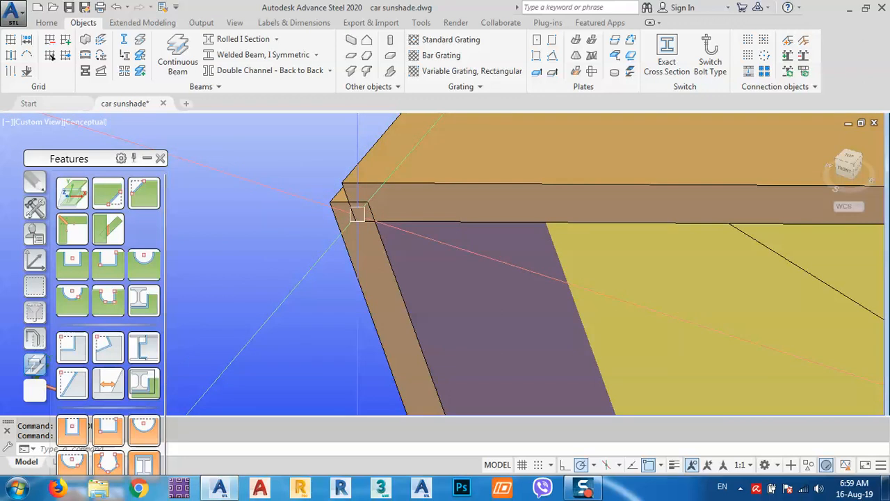
left_click(844, 175)
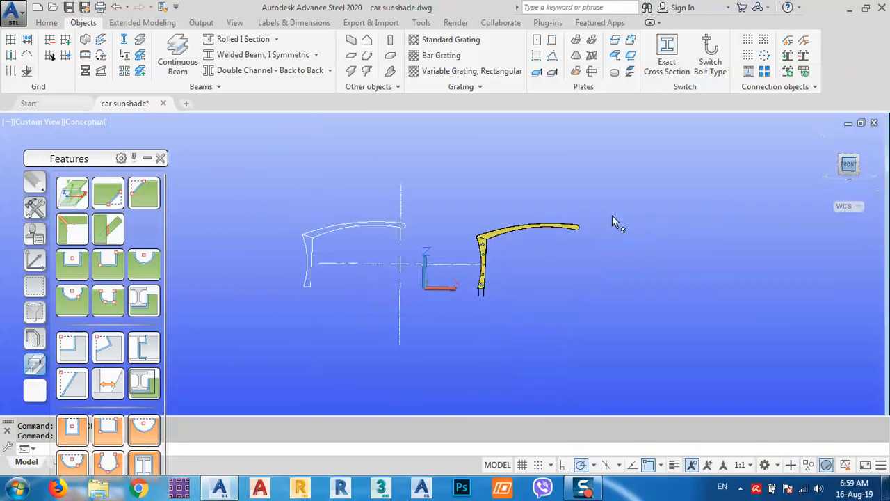
scroll(431, 236, "up", 5)
scroll(433, 231, "up", 10)
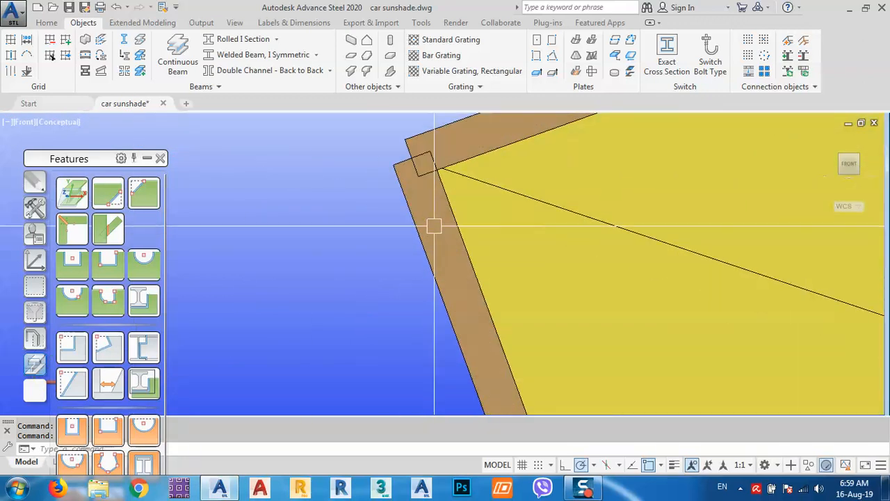
middle_click_drag(412, 183, 421, 274)
left_click(395, 264)
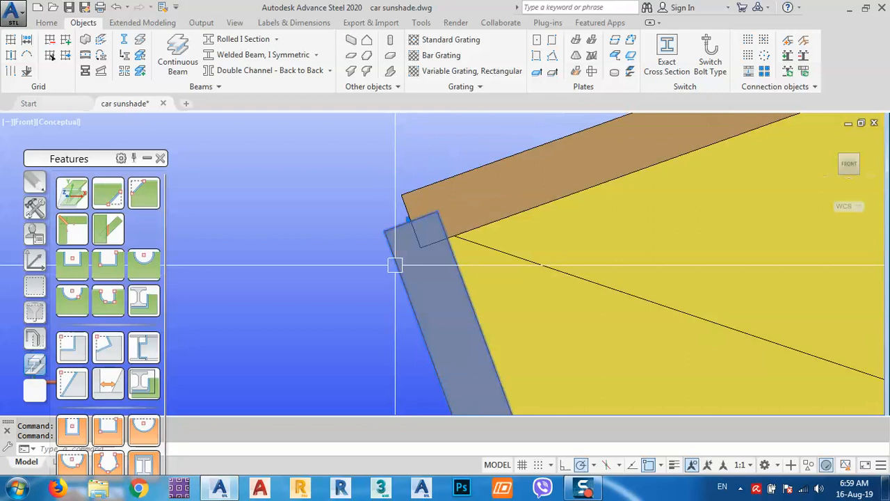
left_click(408, 219)
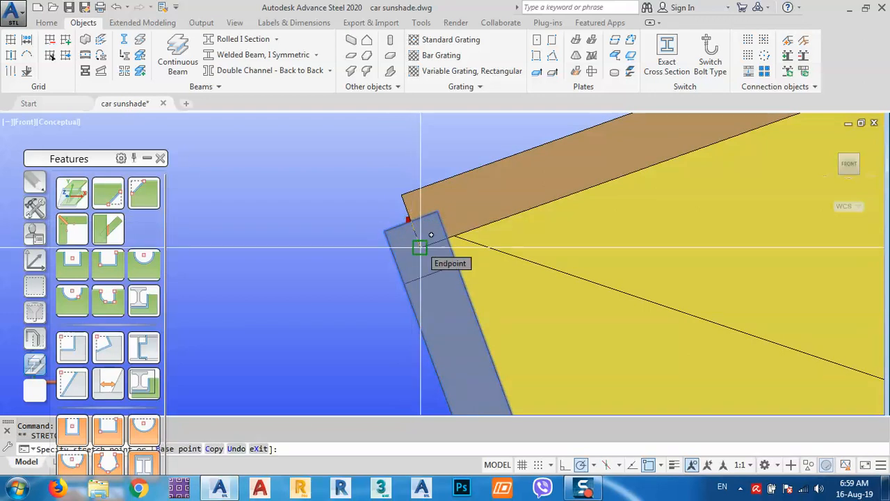
middle_click_drag(422, 240, 451, 318, "shift")
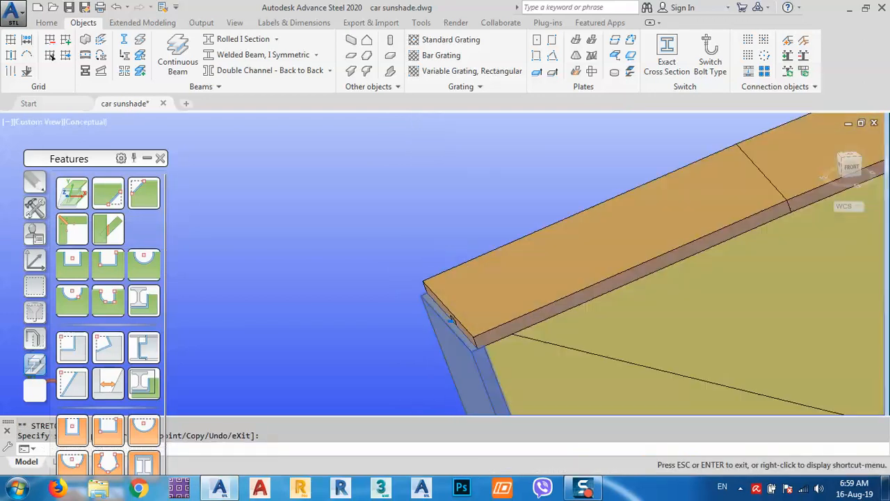
left_click(472, 271)
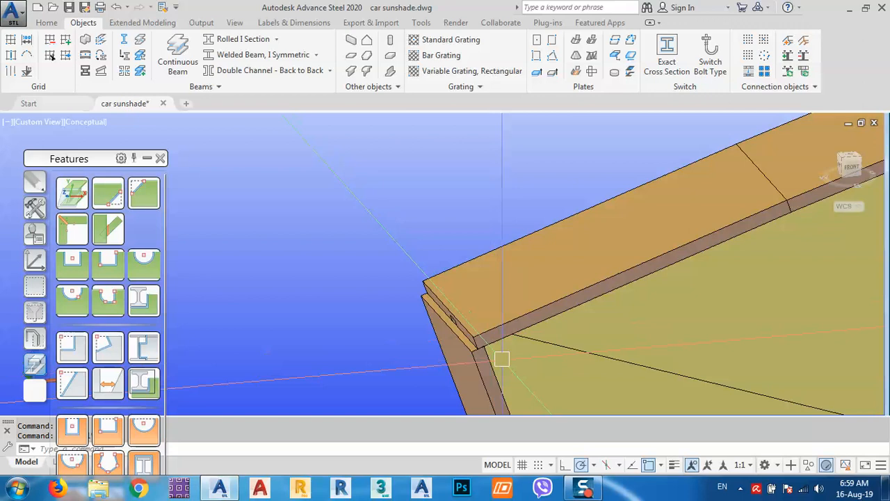
Step: Inspect the gap between the two flange ends and the web plate tip at the top corner in 3D
scroll(491, 354, "up", 2)
scroll(418, 295, "up", 6)
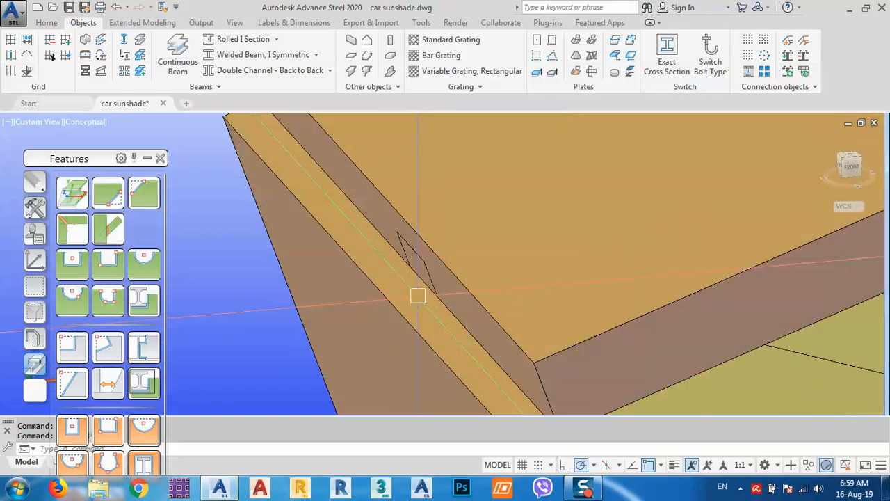
scroll(503, 226, "down", 2)
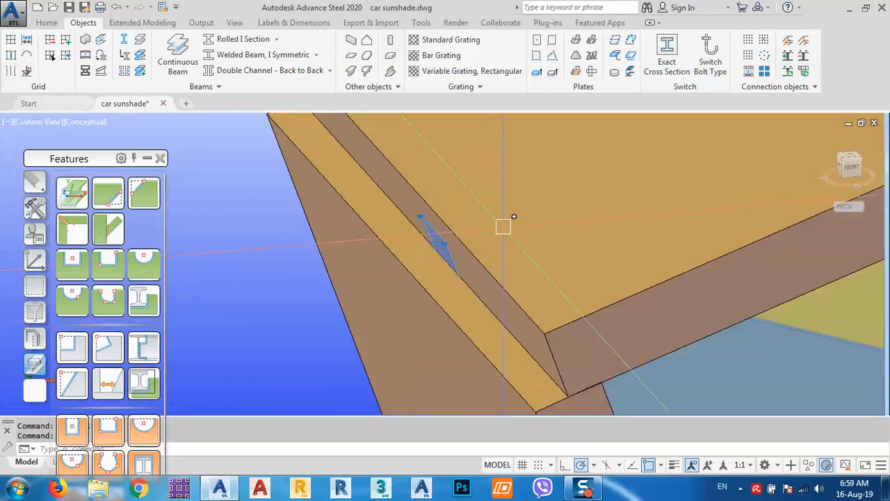
scroll(690, 151, "down", 5)
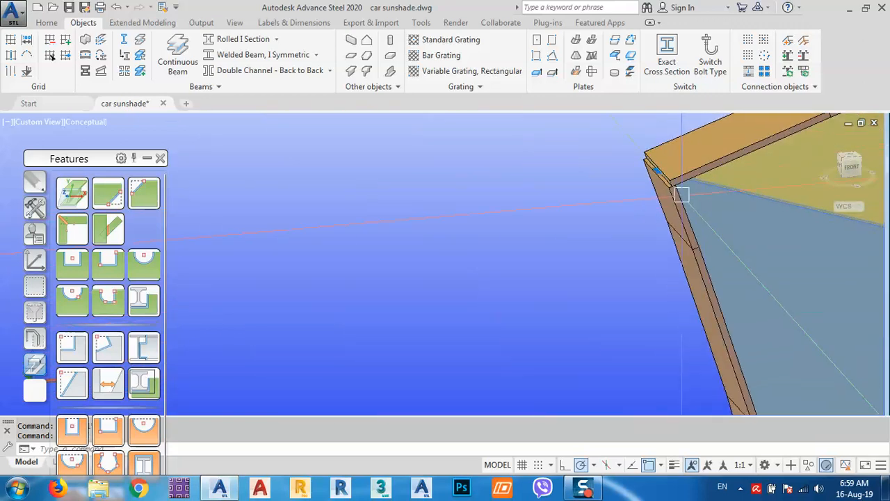
scroll(667, 181, "up", 5)
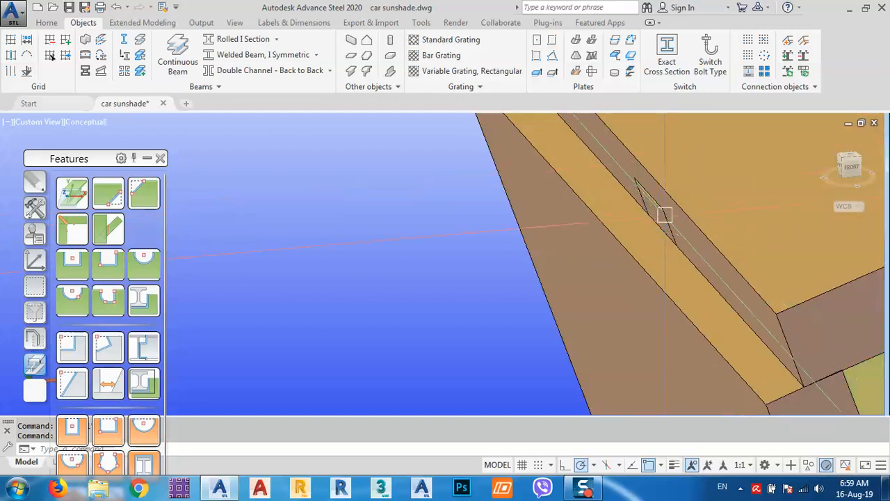
scroll(666, 228, "down", 2)
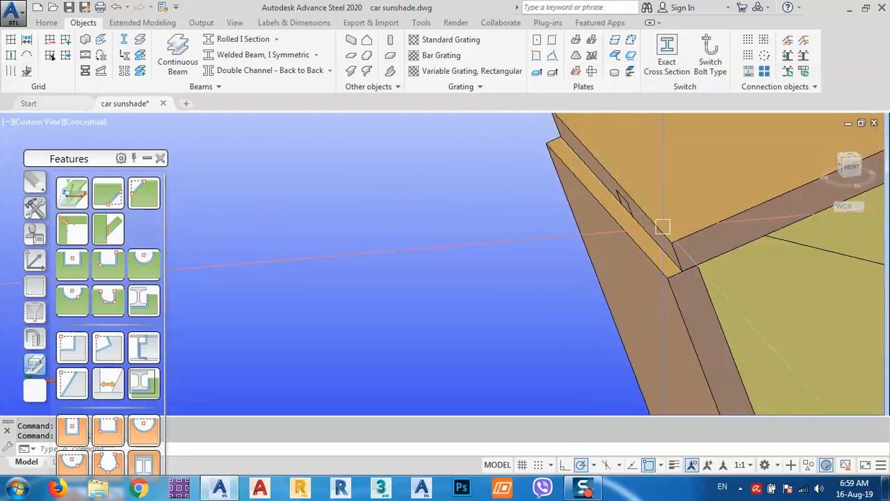
mouse_move(765, 282)
middle_mouse_down("shift")
mouse_move(775, 298)
mouse_move(752, 267)
mouse_move(761, 276)
middle_mouse_up("shift")
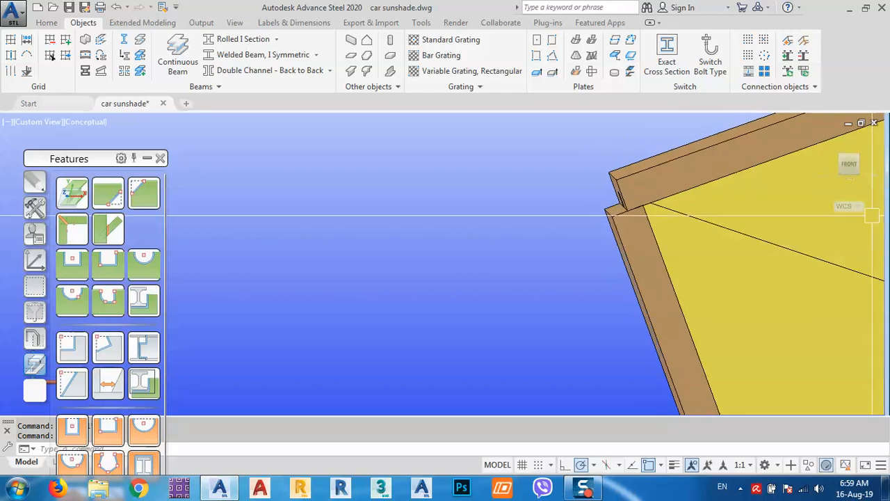
Step: Show the top corner in the Front view with the 2D Wireframe visual style
left_click(849, 165)
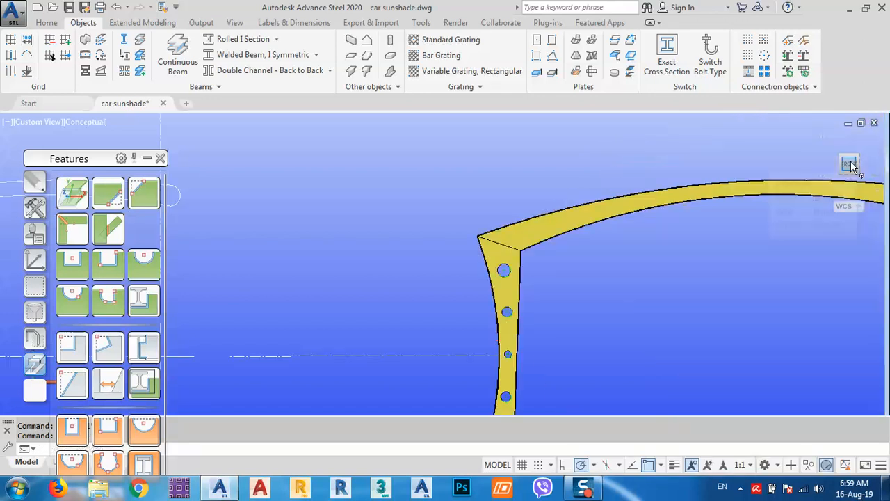
left_click(63, 123)
left_click(111, 155)
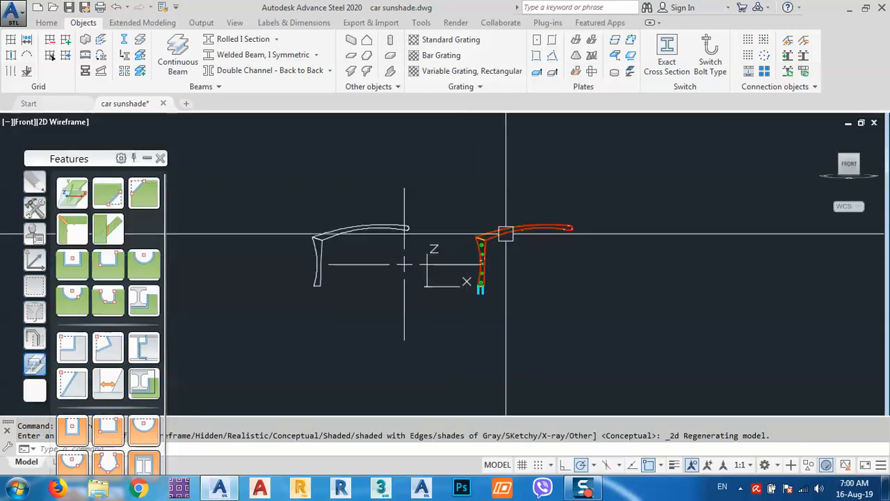
scroll(420, 251, "up", 7)
scroll(420, 251, "up", 6)
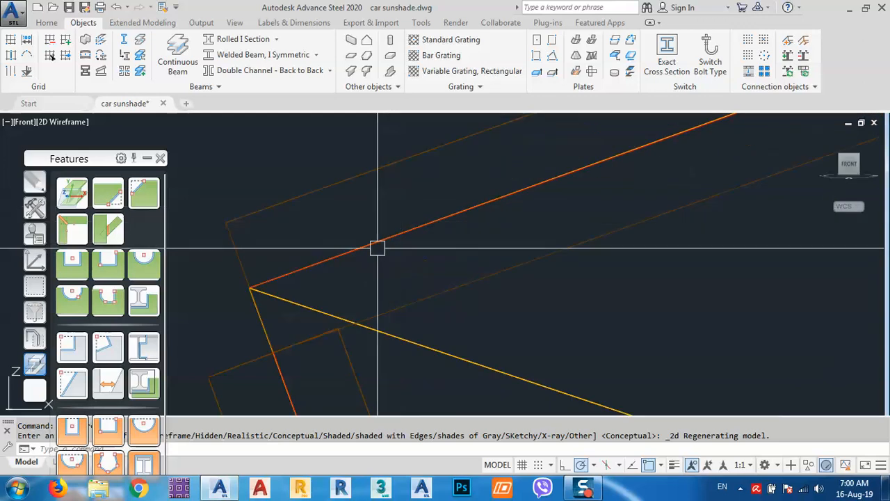
scroll(394, 194, "down", 2)
middle_click_drag(467, 321, 460, 305)
Step: Offset the arm's upper flange above its reference line using the bottom-left offset point in its Advance Properties positioning
left_click(411, 199)
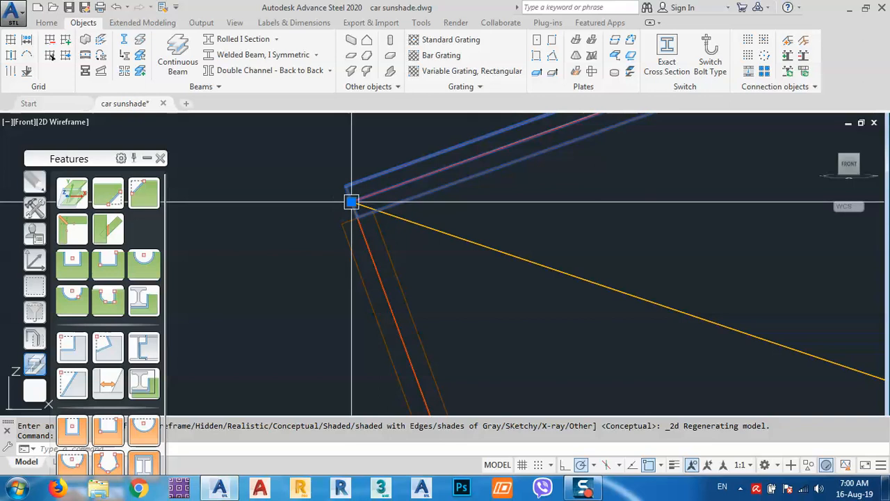
right_click(457, 199)
left_click(511, 249)
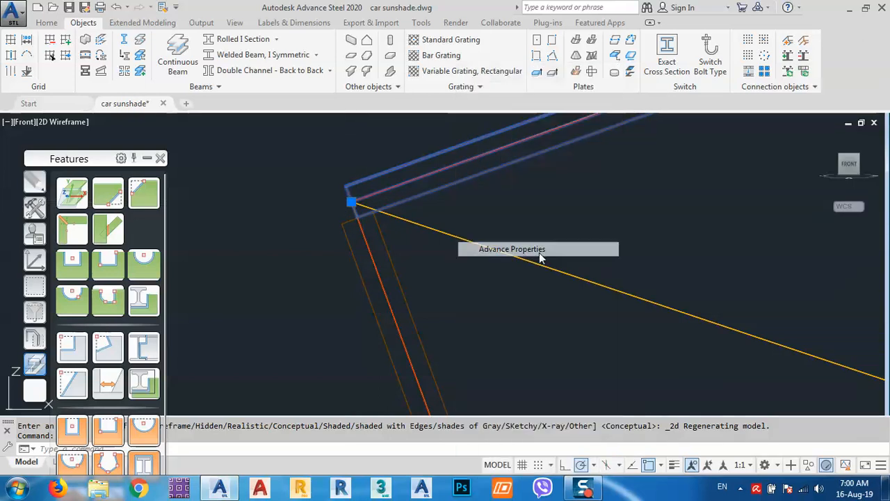
left_click_drag(271, 270, 830, 77)
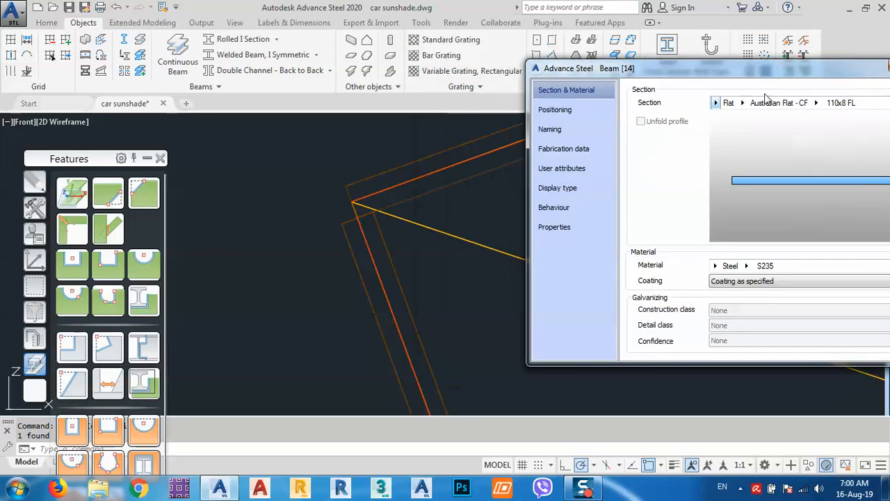
left_click(570, 109)
left_click_drag(758, 69, 750, 52)
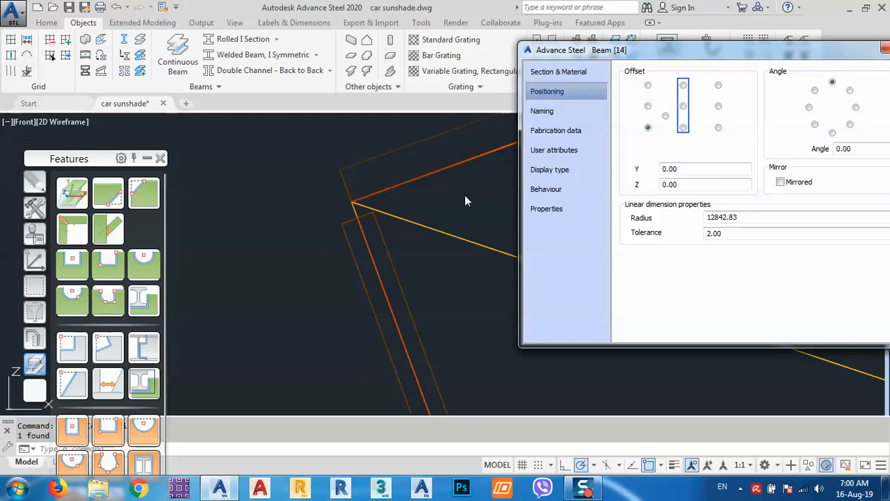
left_click_drag(838, 49, 414, 128)
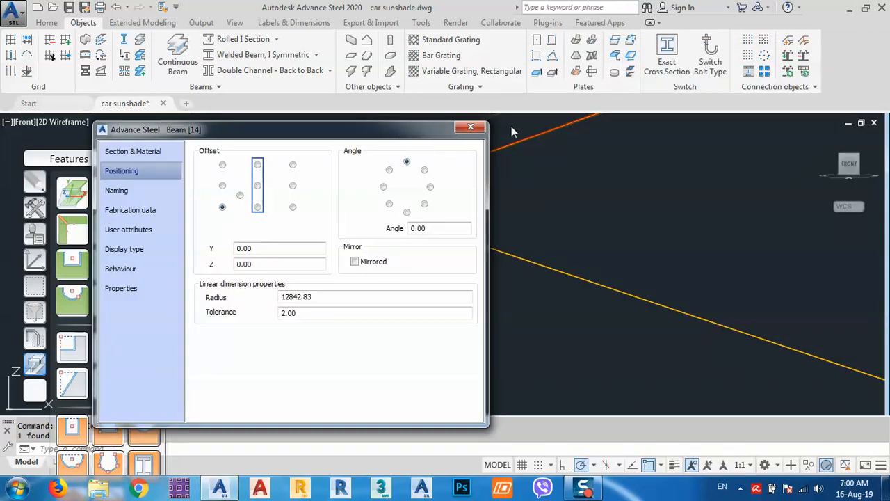
left_click(471, 127)
Step: Offset the curved flange at the arm's tip to the outside of its reference line using the bottom-left offset point
scroll(345, 223, "down", 8)
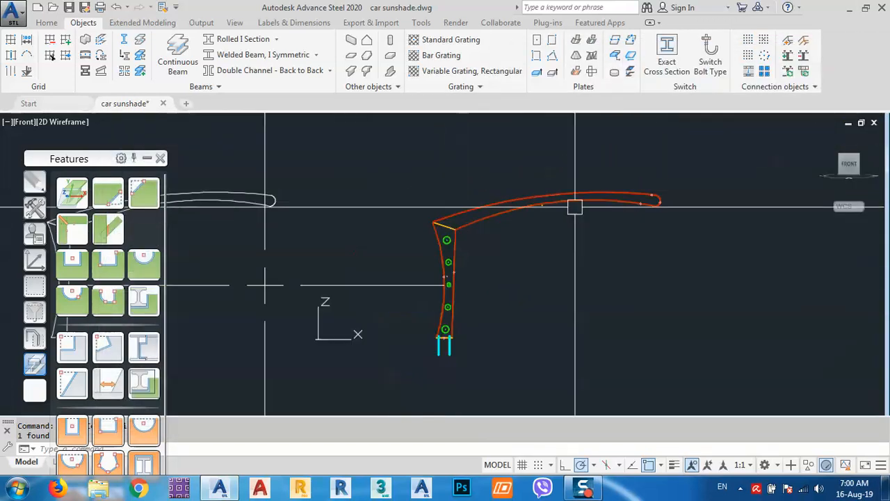
scroll(616, 206, "up", 8)
middle_click_drag(526, 135, 602, 271)
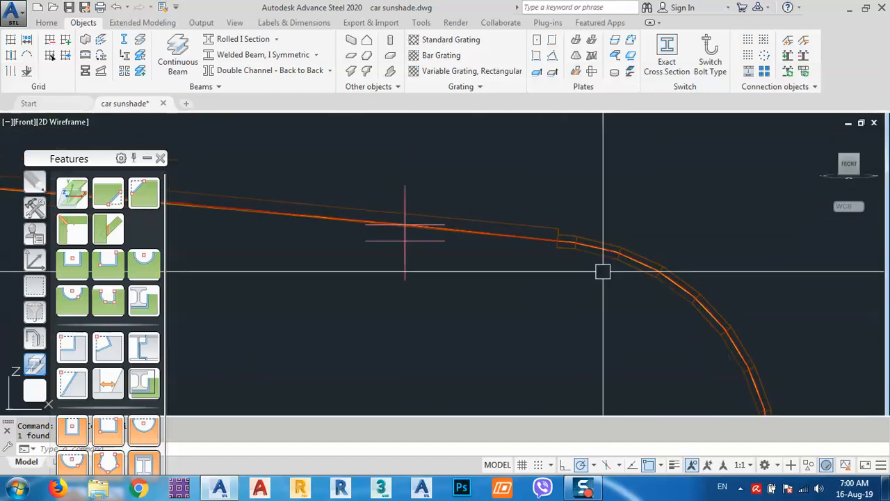
scroll(606, 232, "up", 3)
left_click(517, 262)
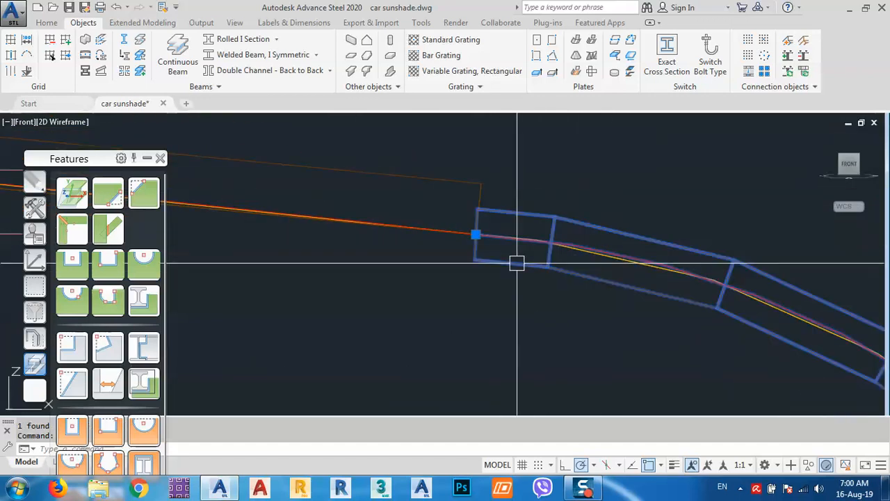
double_click(517, 262)
left_click(125, 173)
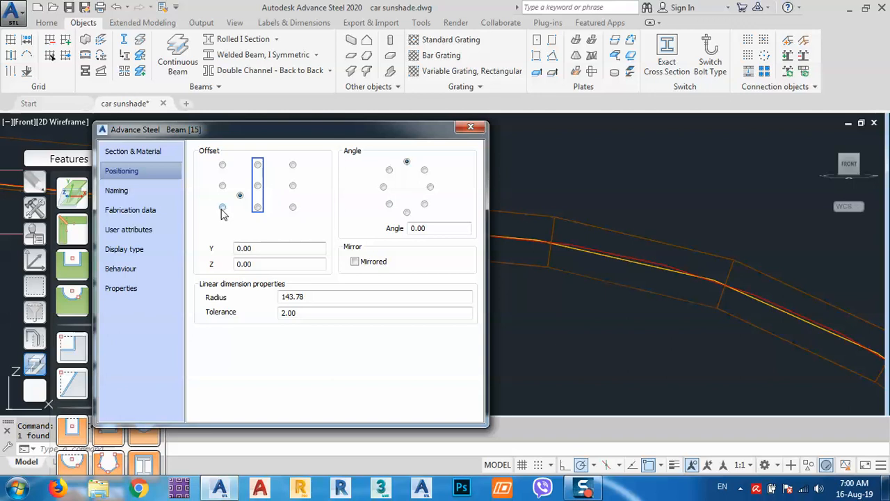
left_click(222, 207)
left_click(479, 130)
Step: Try to reposition the arm's lower flange using the bottom-left offset point in its positioning properties
scroll(604, 120, "down", 6)
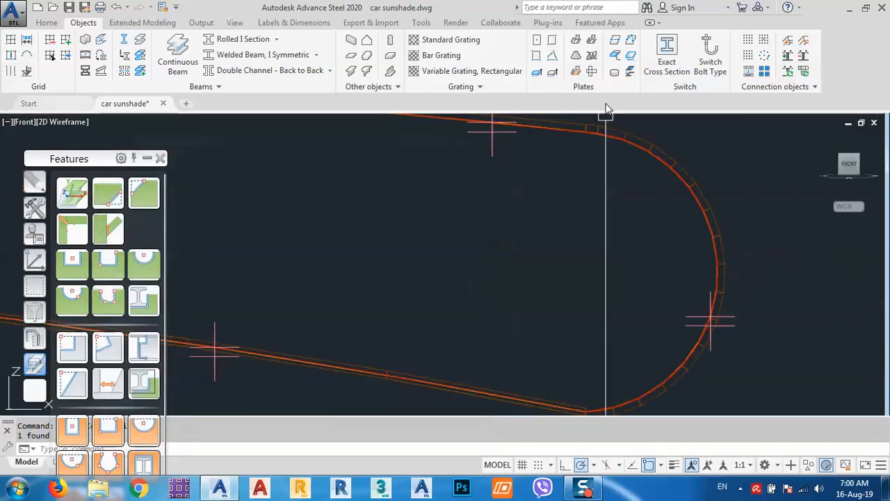
scroll(622, 221, "up", 4)
scroll(403, 313, "up", 3)
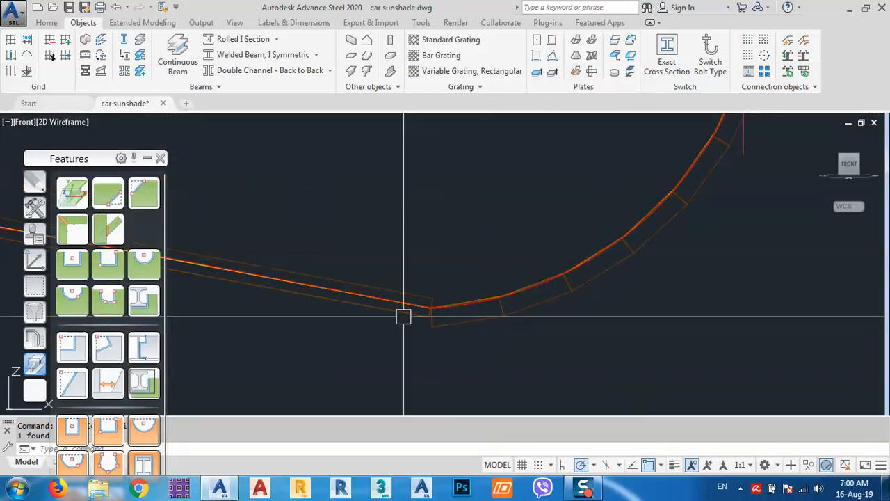
double_click(411, 316)
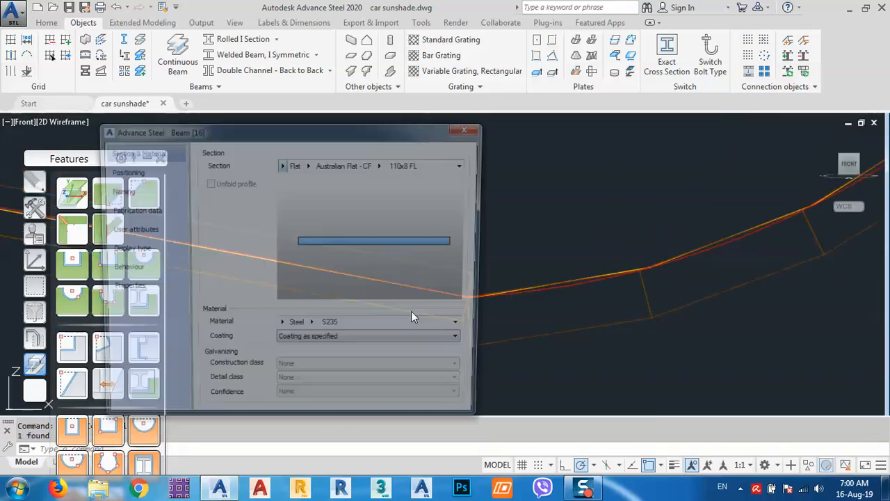
left_click(125, 173)
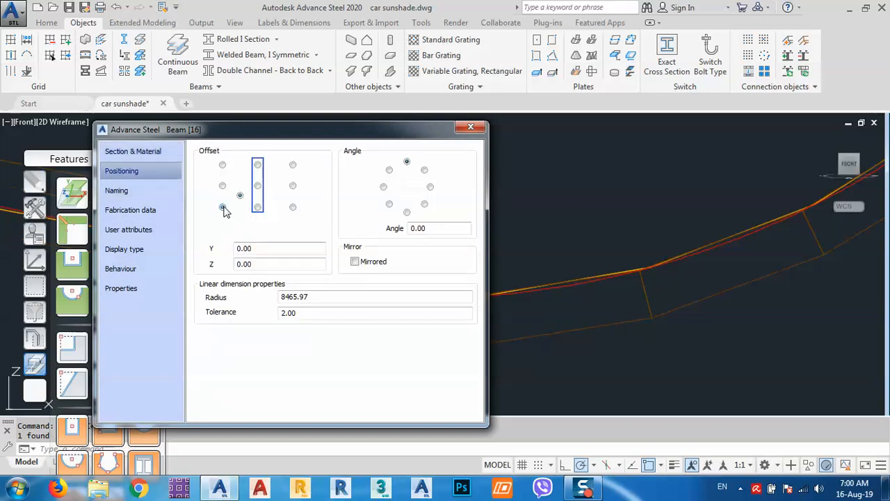
left_click(470, 126)
scroll(513, 299, "down", 4)
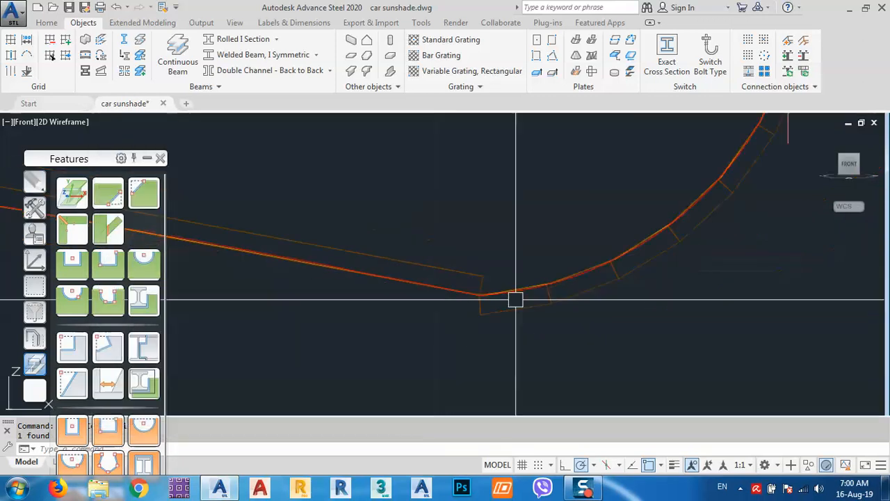
Step: Change the arm's lower flange offset so the flange sits below its reference line, outside the web plate
scroll(470, 283, "up", 2)
left_click(482, 275)
double_click(482, 275)
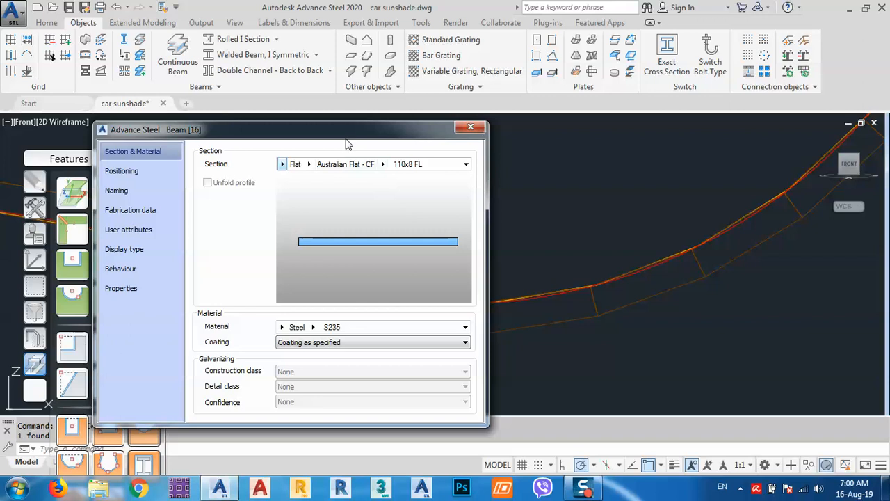
left_click_drag(174, 125, 555, 9)
left_click(531, 55)
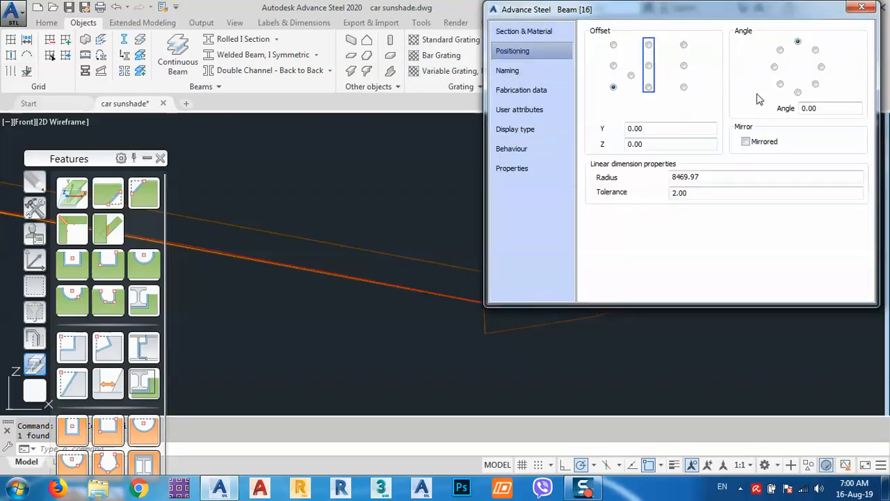
left_click(856, 10)
Step: Offset the column's outer flange to the outside of its reference line using the bottom-right offset point
scroll(774, 218, "down", 10)
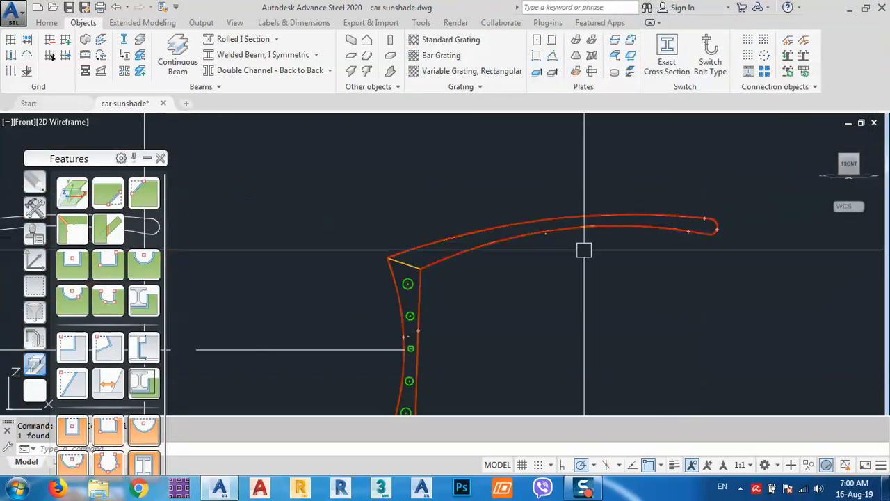
scroll(415, 260, "up", 10)
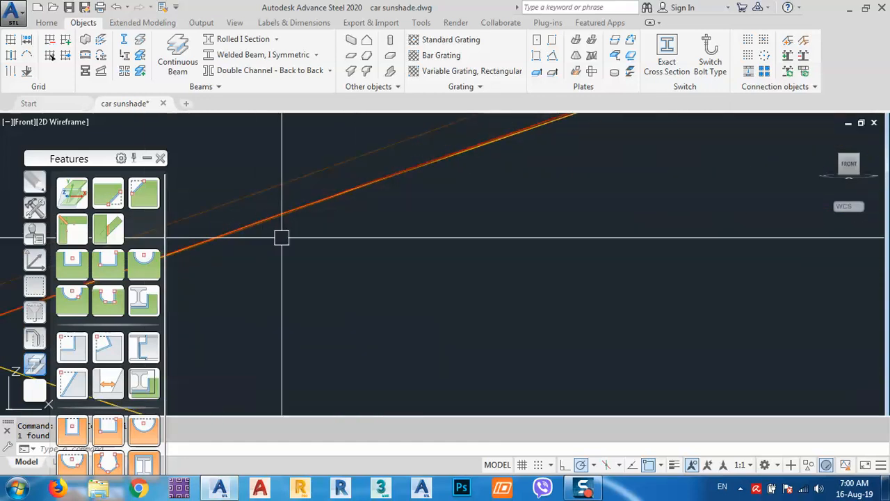
scroll(592, 145, "down", 3)
scroll(455, 215, "up", 3)
left_click(455, 215)
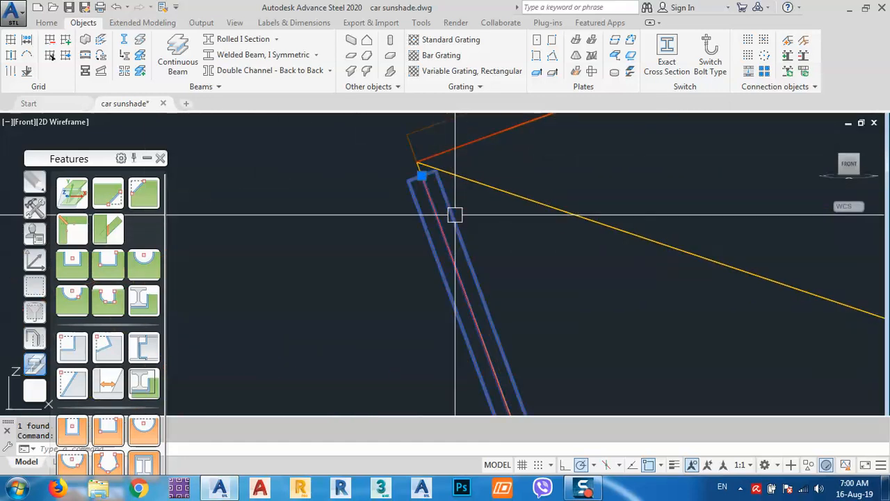
double_click(455, 215)
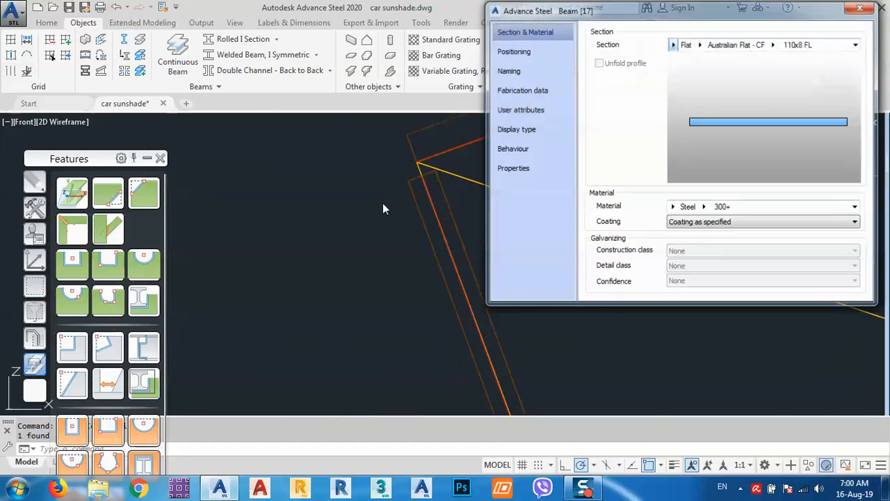
left_click(515, 54)
left_click(684, 88)
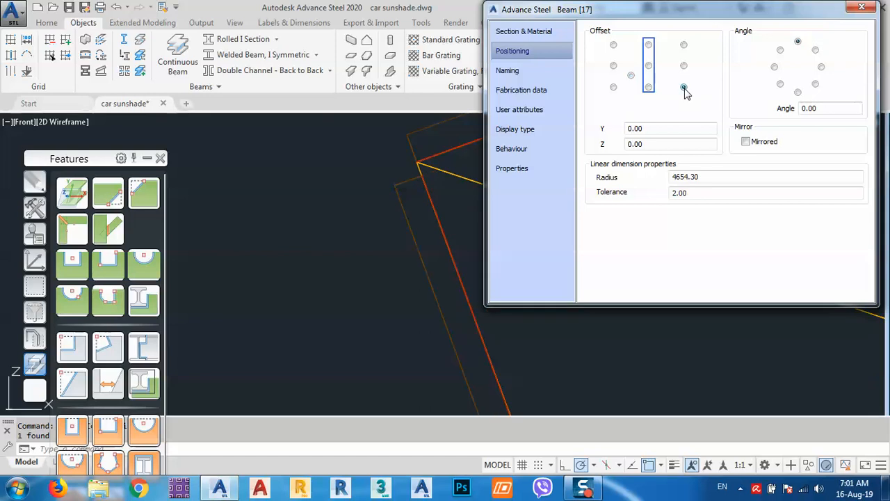
left_click(860, 9)
Step: Stretch the upper end of the column's outer flange to the web plate's tip at the top corner
scroll(403, 188, "up", 4)
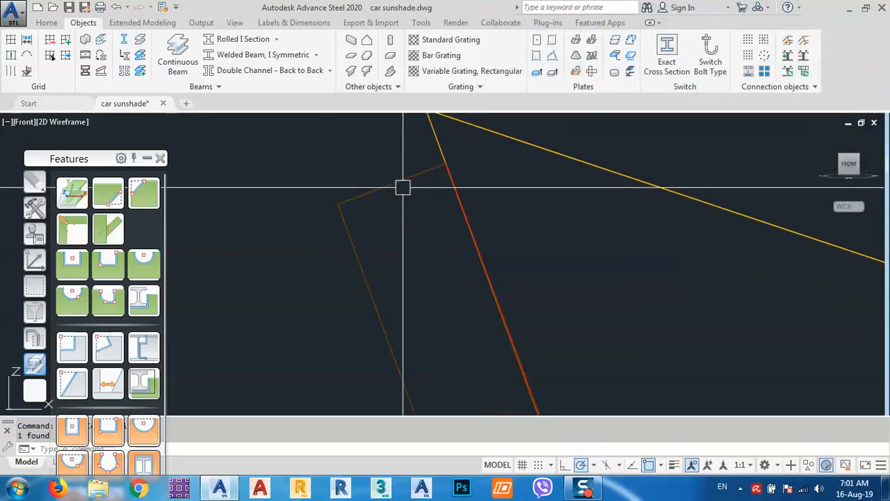
middle_click_drag(480, 191, 505, 285)
left_click(471, 259)
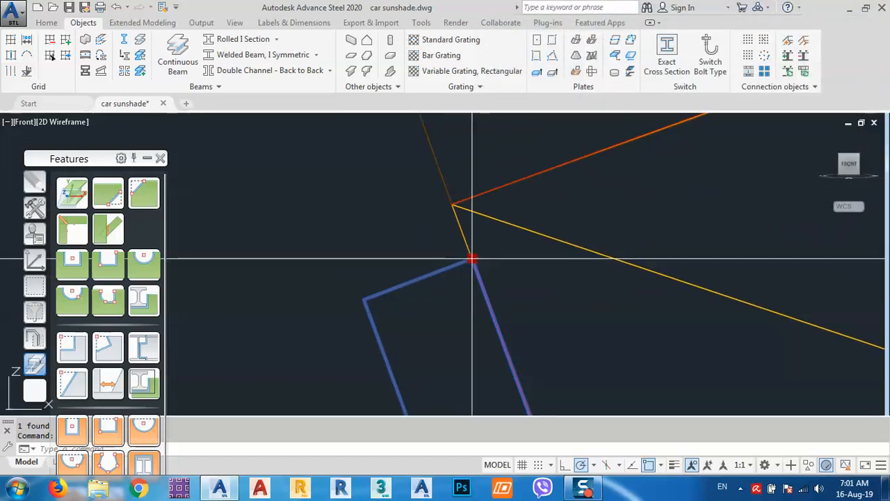
left_click(449, 204)
Step: Offset the column's inner flange to the arm side of its reference line, outside the web plate
scroll(356, 204, "down", 5)
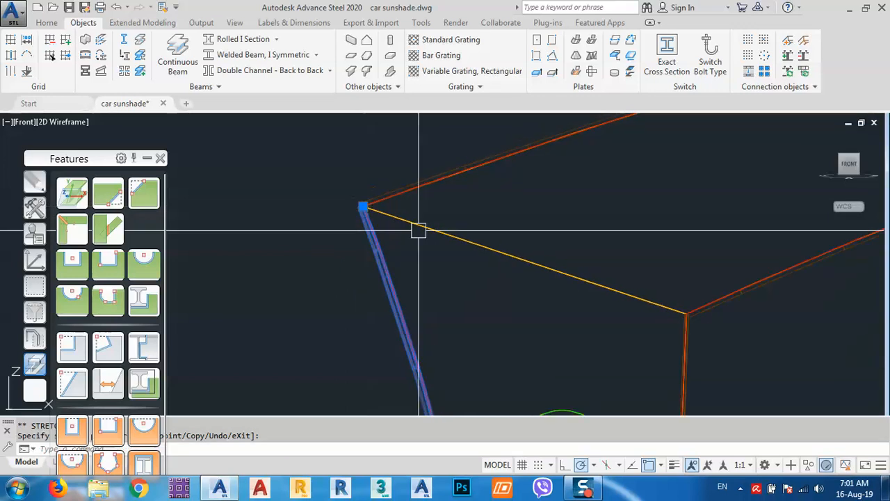
middle_click_drag(525, 243, 410, 185)
scroll(608, 276, "up", 6)
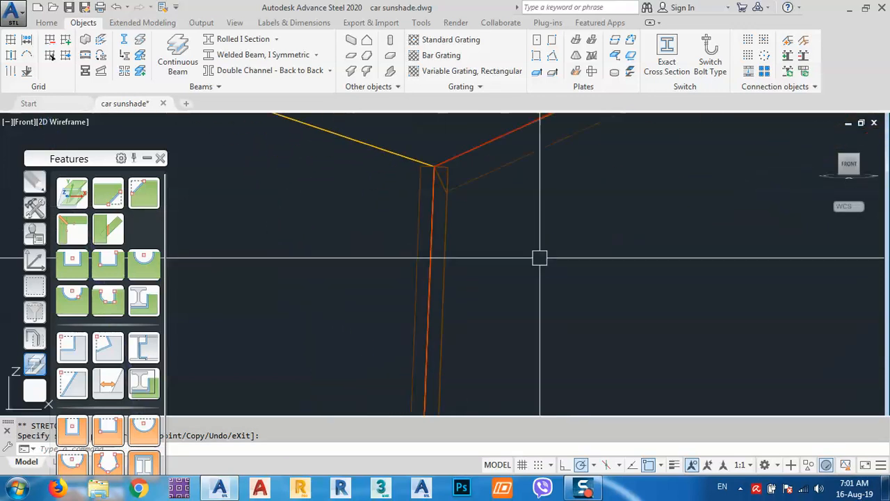
key("Escape")
double_click(442, 210)
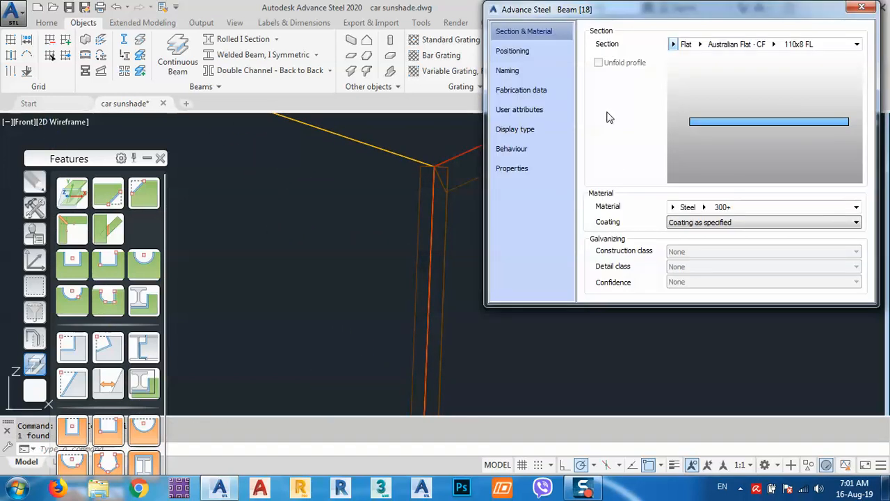
left_click(528, 57)
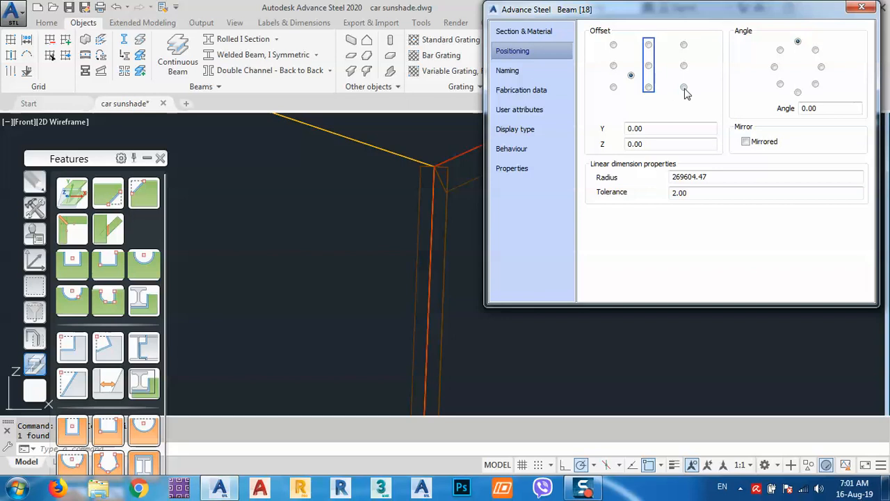
left_click(857, 11)
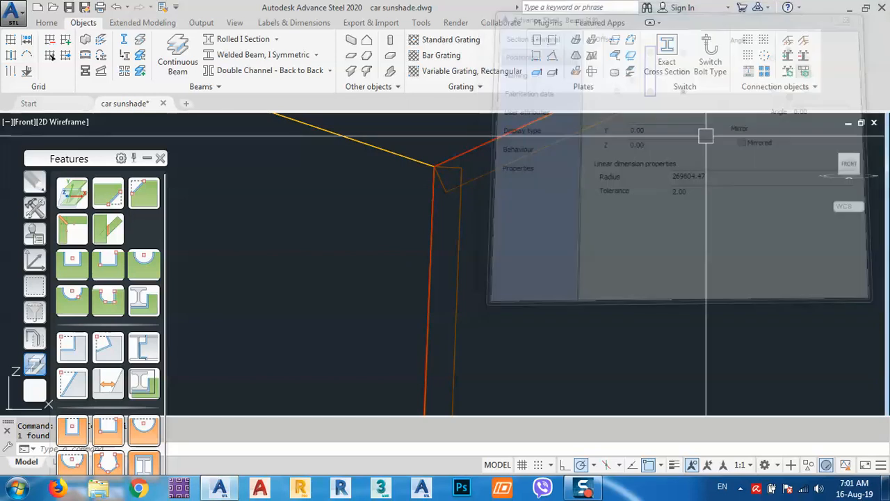
Step: Show the sunshade frame in the SE Isometric view with the Conceptual visual style
scroll(857, 180, "down", 5)
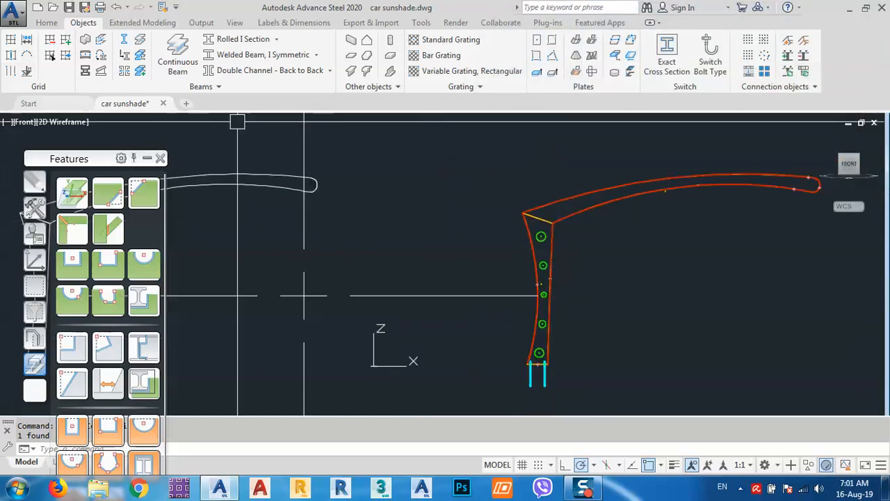
left_click(64, 122)
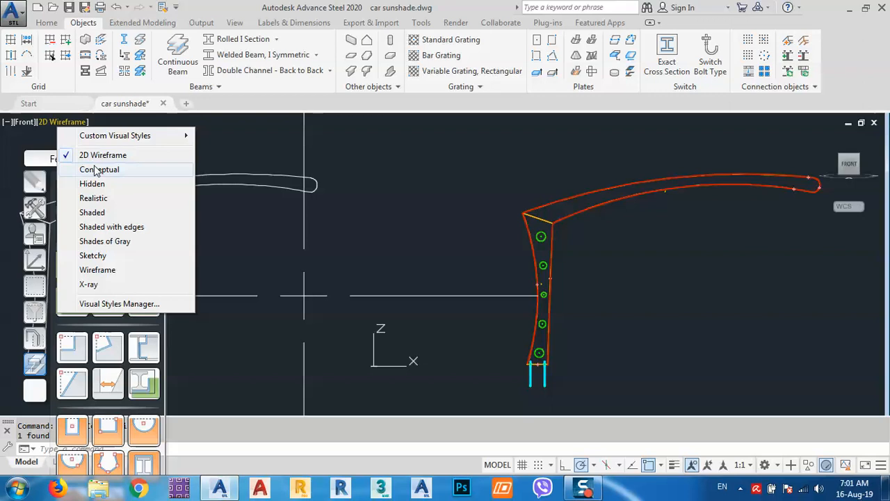
left_click(99, 169)
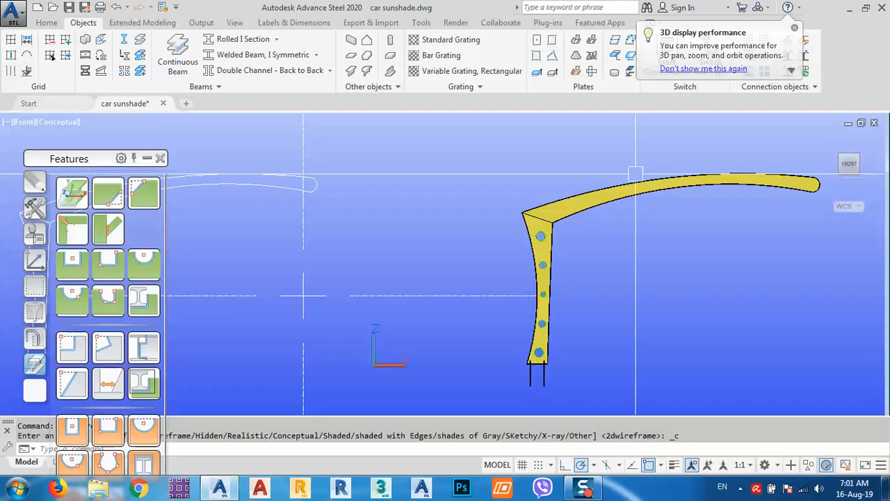
left_click(859, 163)
scroll(455, 254, "up", 5)
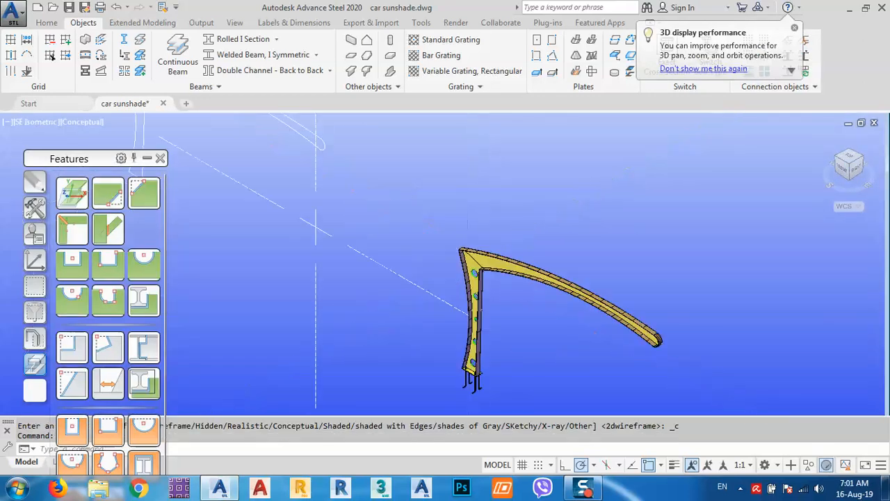
Step: Try to join the column's outer flange and the arm's upper flange at the top corner with a Mitre cut
scroll(455, 255, "up", 4)
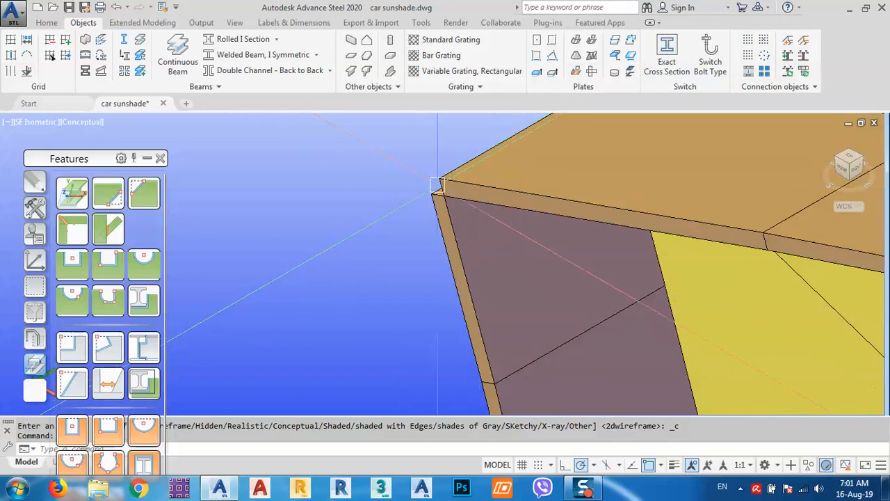
left_click(72, 229)
left_click(445, 210)
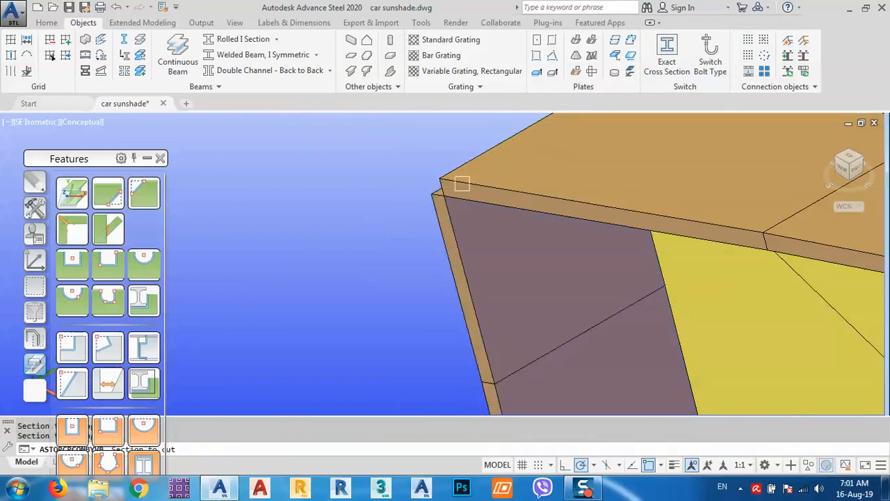
left_click(466, 179)
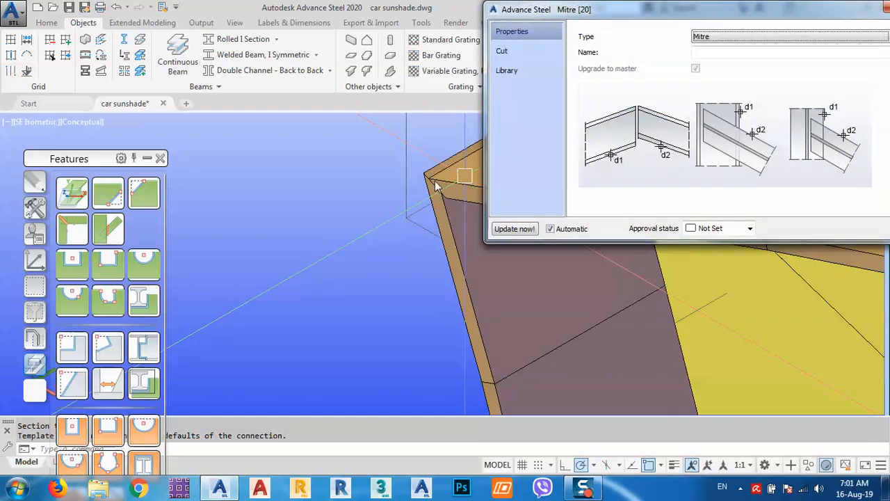
left_click(883, 9)
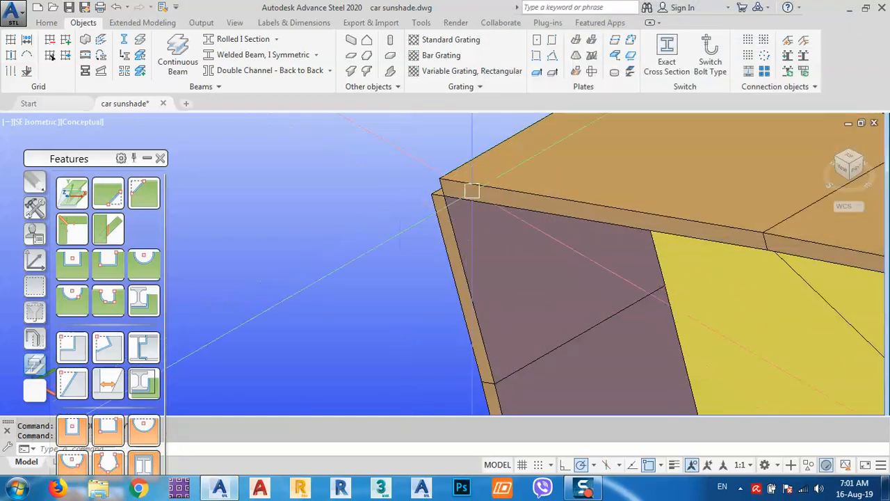
scroll(437, 190, "down", 6)
middle_click_drag(515, 286, 464, 233)
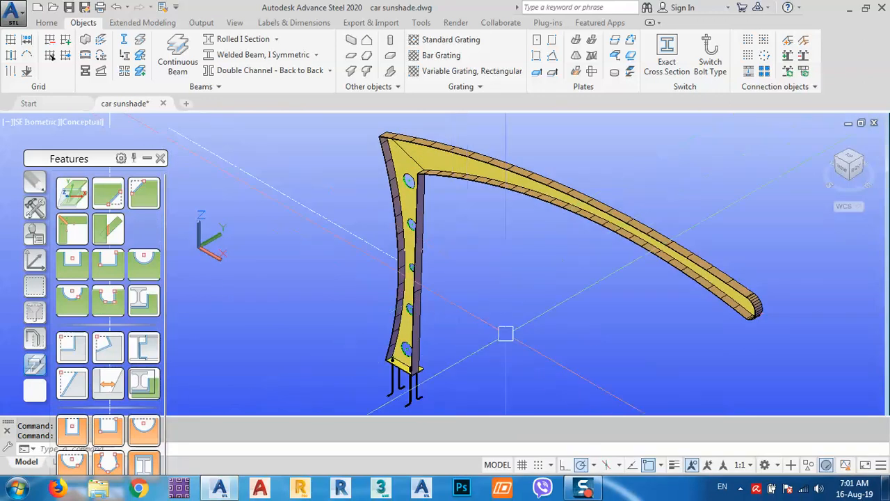
middle_click_drag(523, 332, 496, 308)
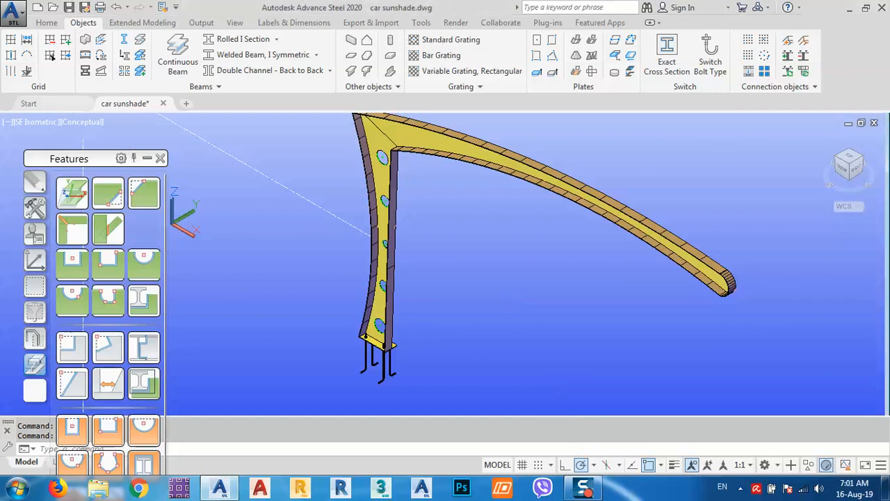
middle_click_drag(471, 326, 465, 301, "shift")
scroll(463, 280, "down", 5)
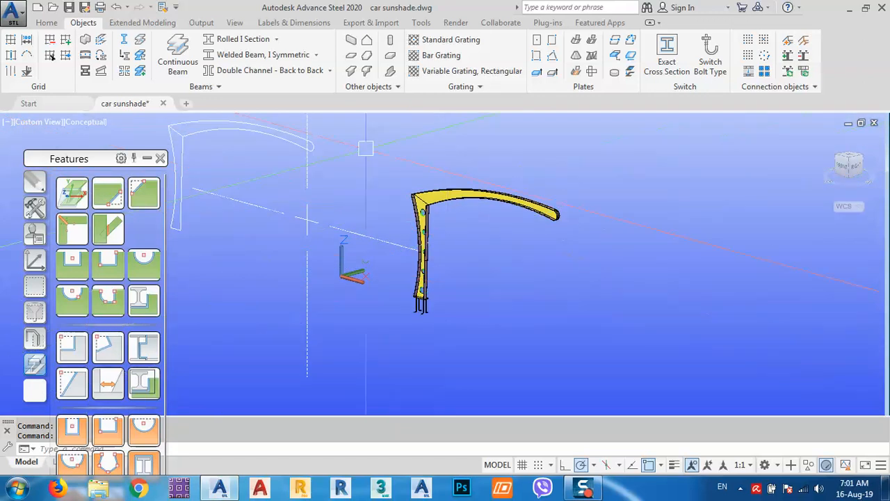
left_click(369, 148)
left_click(641, 355)
middle_click_drag(611, 313, 532, 332, "shift")
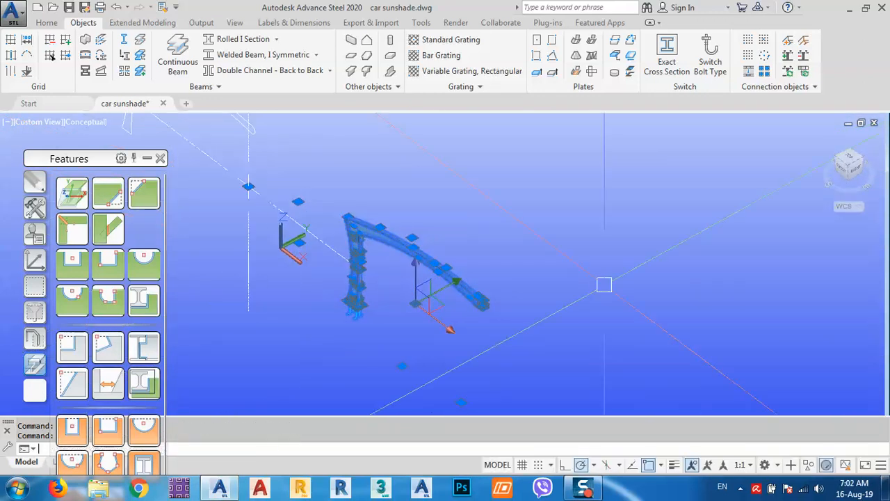
type("co")
key("Return")
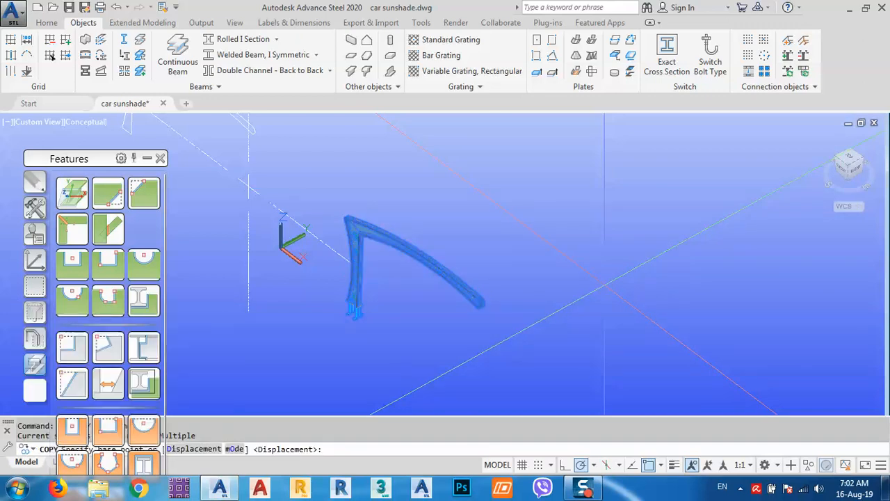
key("Escape")
Step: Set up Transform elements to copy the complete sunshade frame four times at a Y distance of 3000, and preview the copies
left_click(314, 185)
left_click(591, 361)
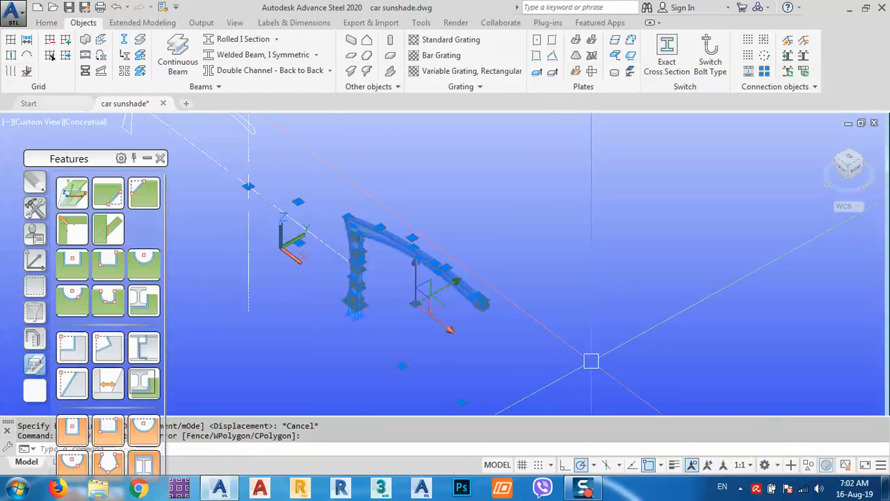
left_click(36, 207)
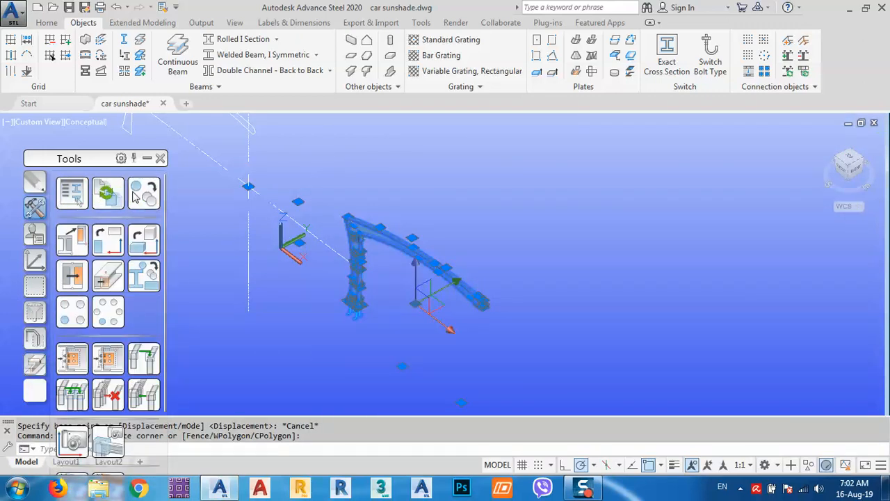
left_click(136, 196)
left_click_drag(377, 28, 628, 29)
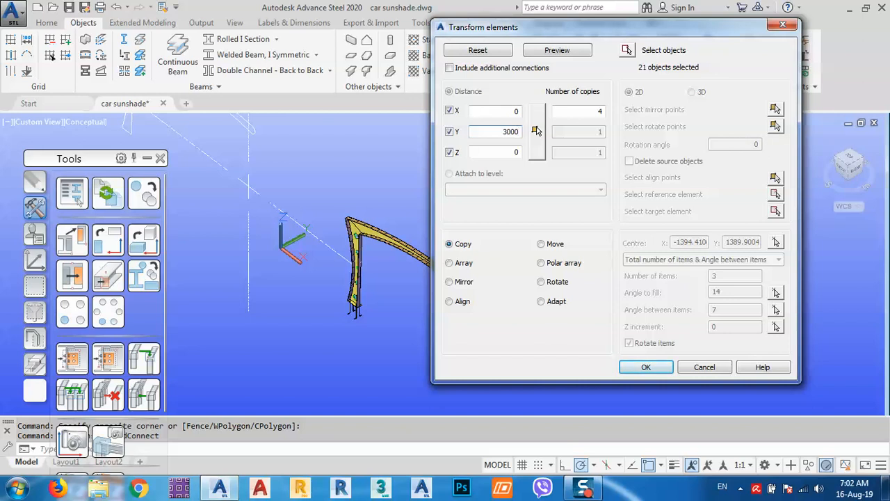
left_click(563, 54)
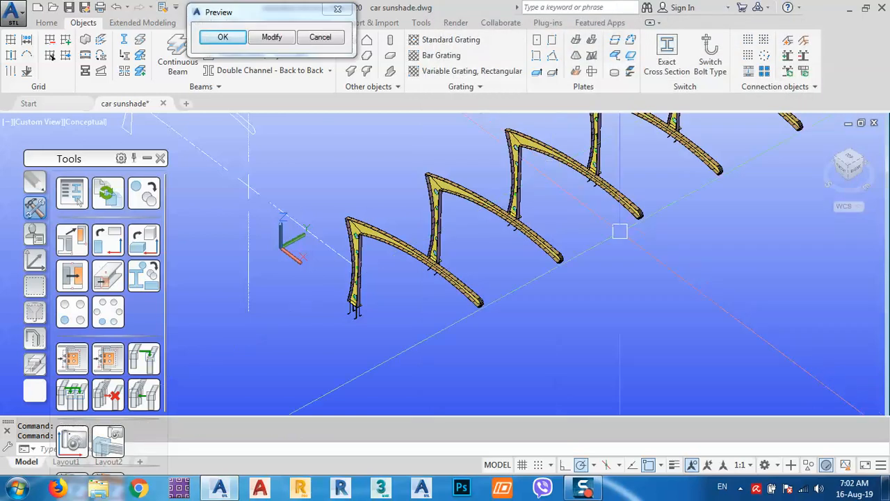
middle_click_drag(673, 255, 525, 324)
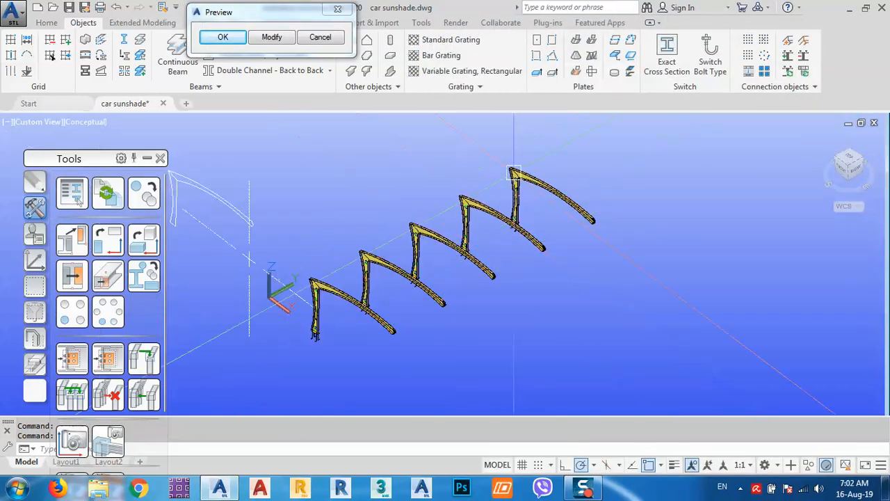
Step: Change the number of frame copies to 3, preview them and accept the result
left_click(272, 38)
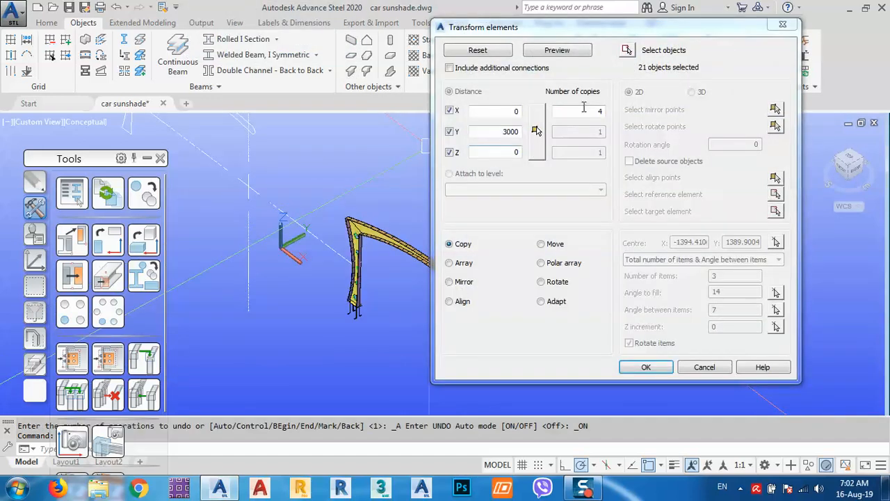
double_click(600, 112)
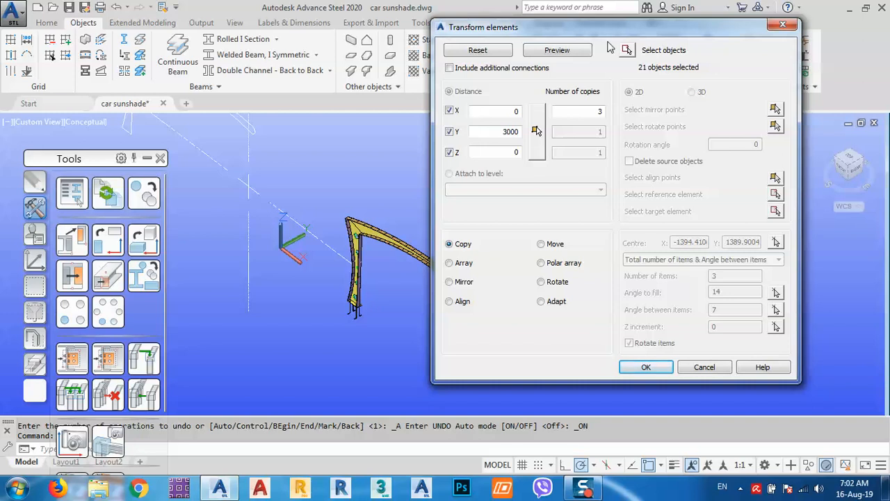
left_click(549, 55)
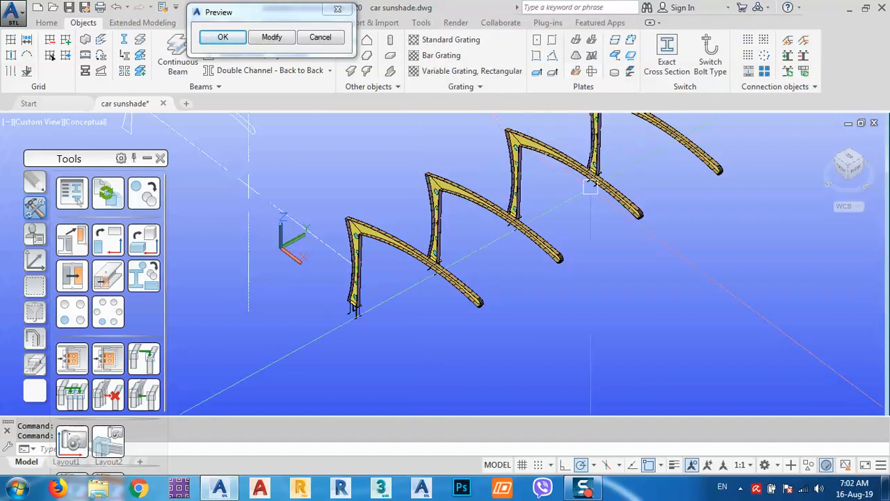
middle_click_drag(591, 180, 572, 267)
middle_click_drag(503, 271, 513, 250)
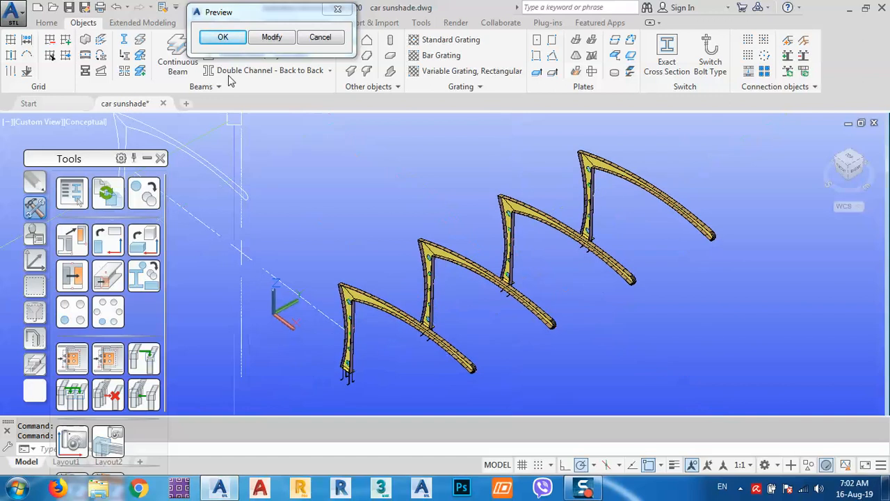
left_click(221, 39)
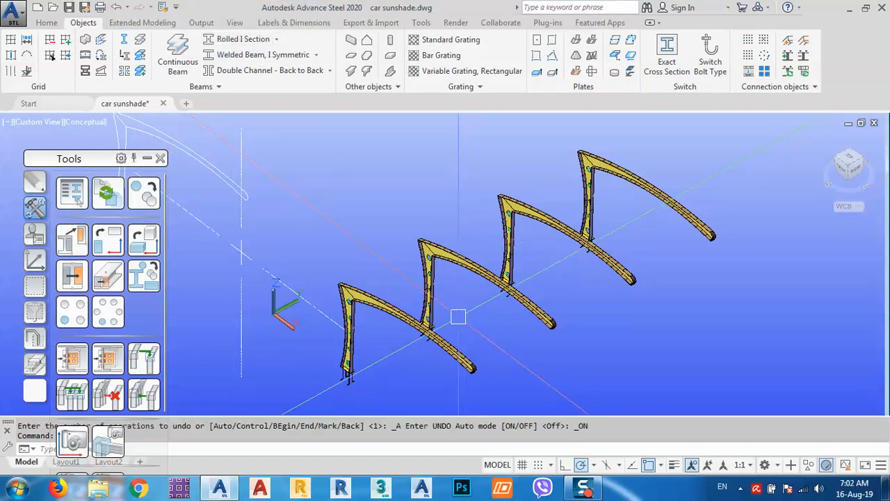
Step: Create a circular hollow section beam between the midpoints of the corner joint lines on the first two frames' web plates
middle_click_drag(379, 319, 398, 284)
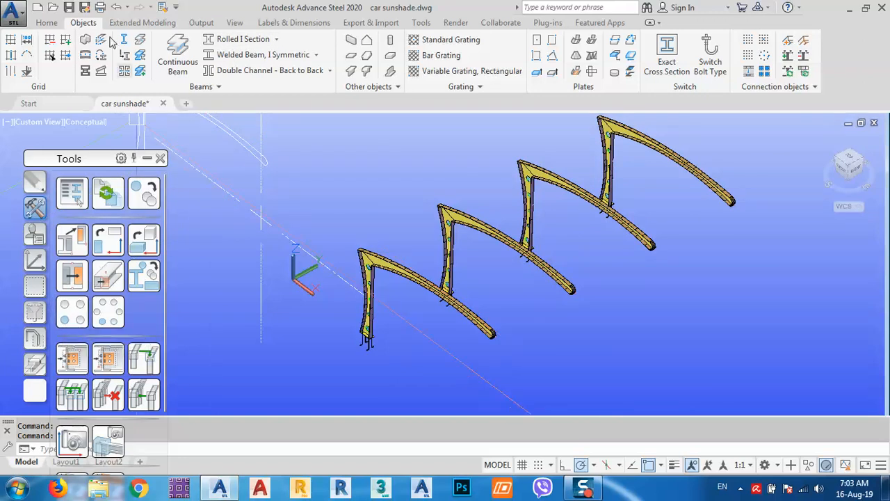
left_click(47, 22)
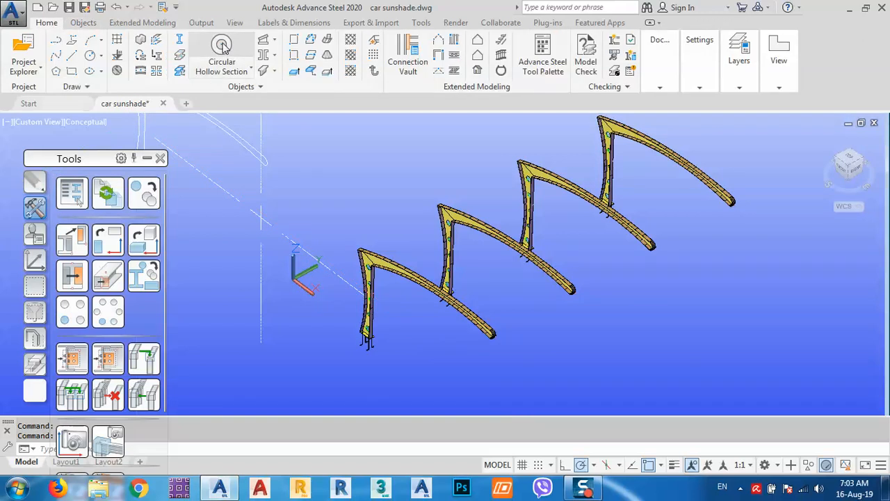
left_click(78, 199)
scroll(357, 270, "up", 6)
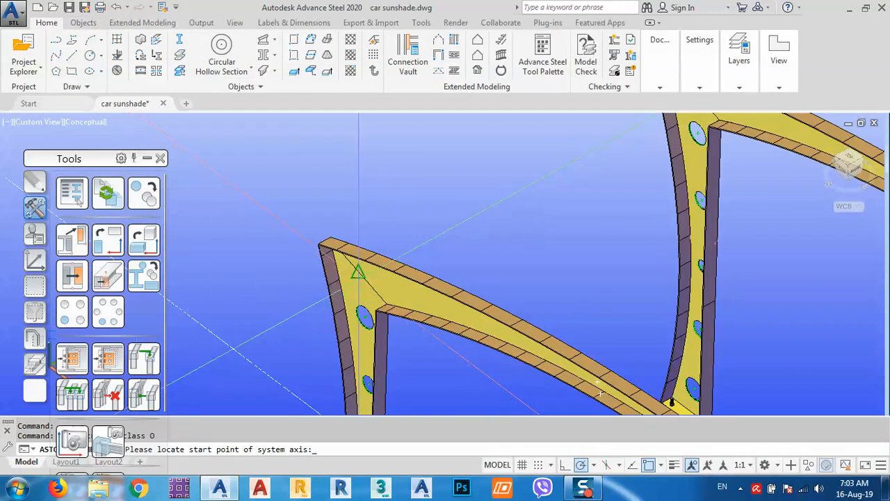
left_click(358, 271)
middle_click_drag(563, 201, 425, 334)
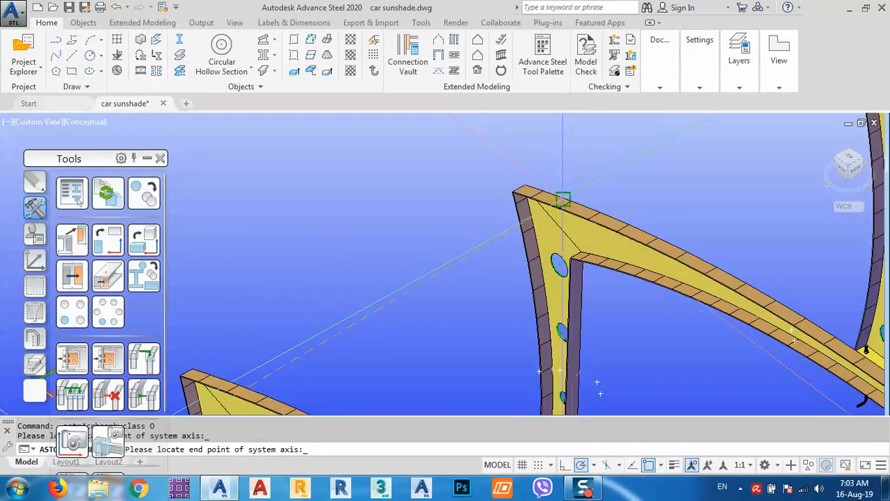
left_click(549, 218)
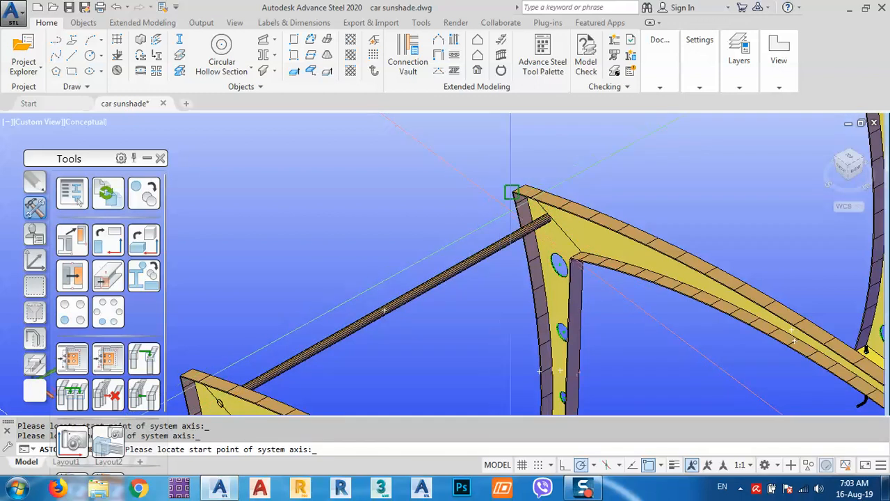
key("Return")
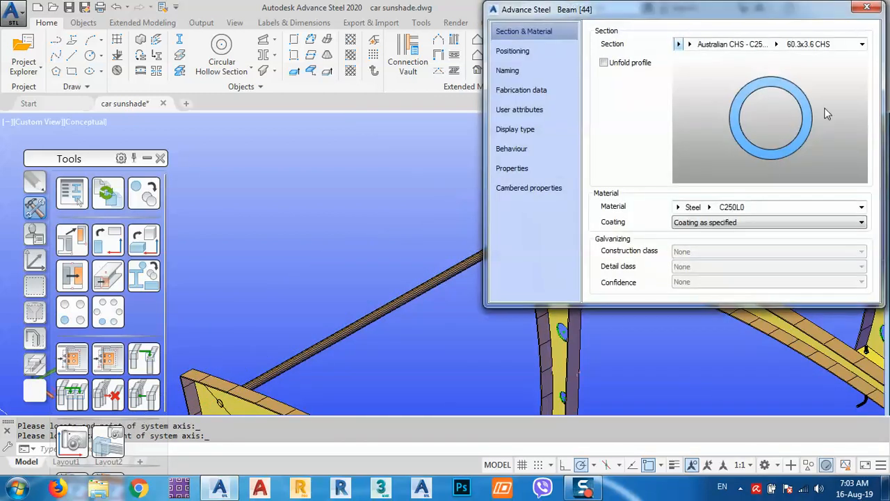
left_click(867, 8)
Step: Set the circular beam's section to Australian CHS 88.9x5.0
scroll(415, 285, "up", 5)
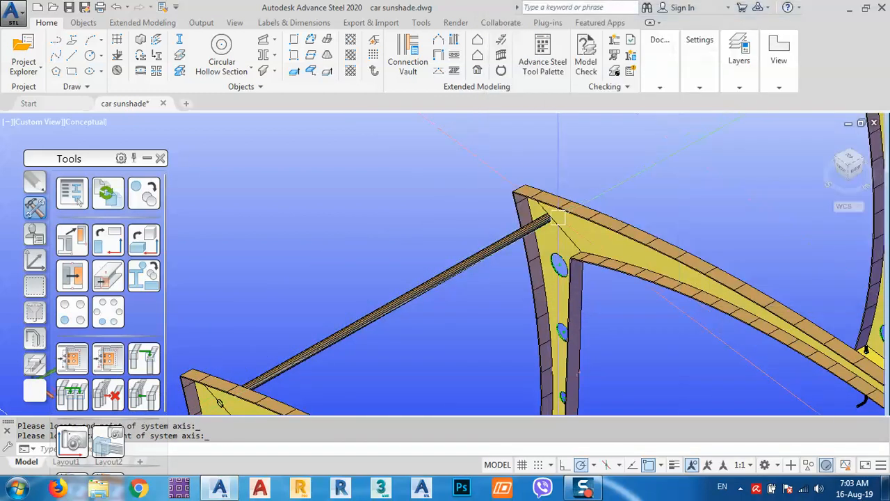
double_click(416, 285)
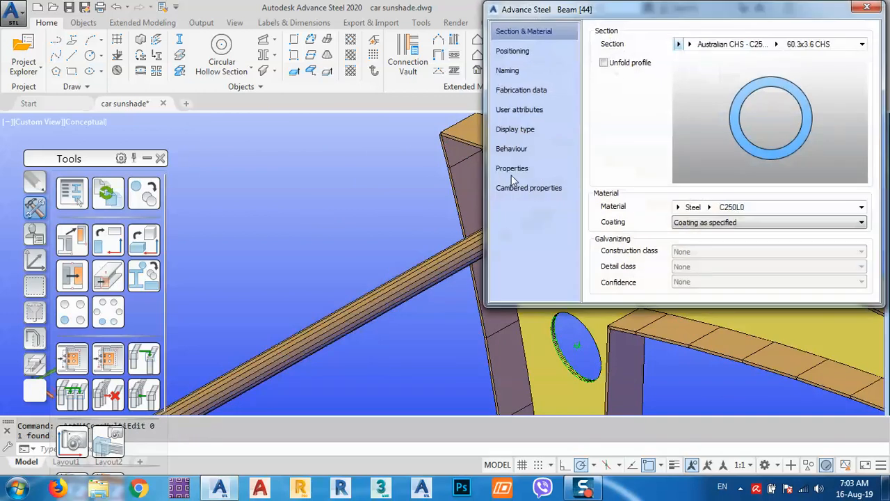
left_click(777, 45)
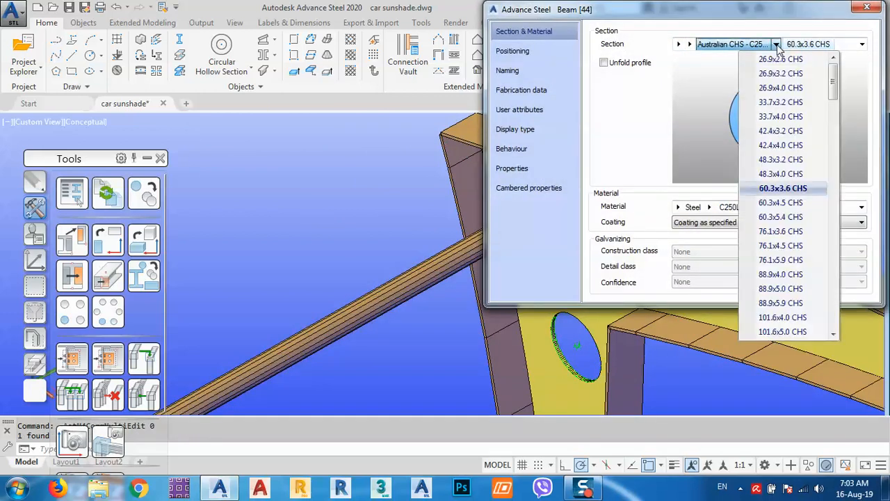
left_click(778, 289)
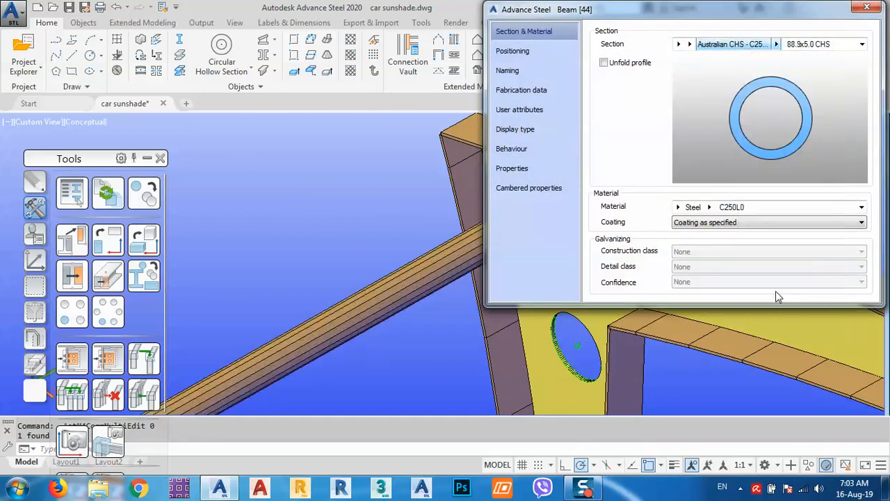
left_click(866, 8)
Step: Show the frames in the Back view and align the UCS to that view
middle_click_drag(576, 205, 641, 195, "shift")
scroll(642, 195, "down", 4)
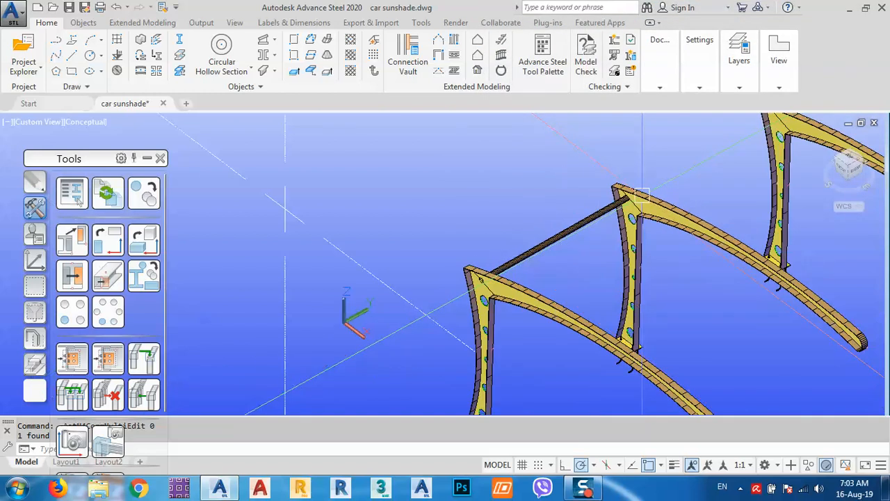
middle_click_drag(557, 306, 673, 213, "shift")
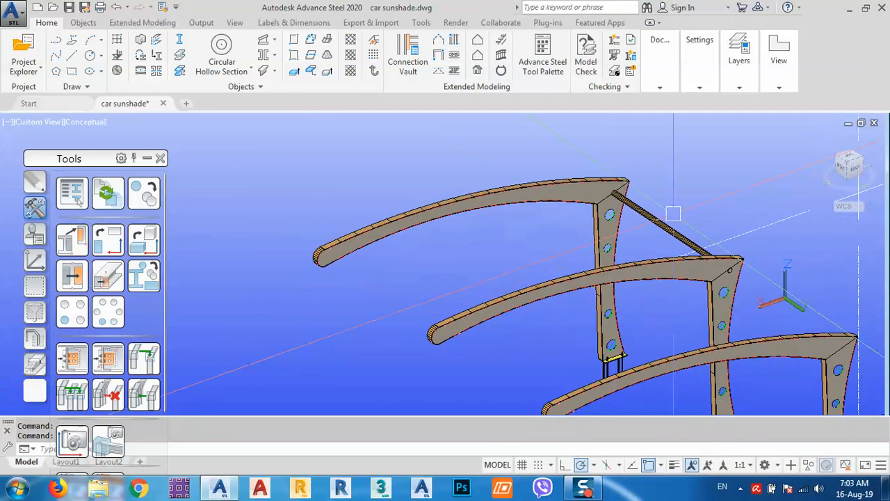
left_click(862, 169)
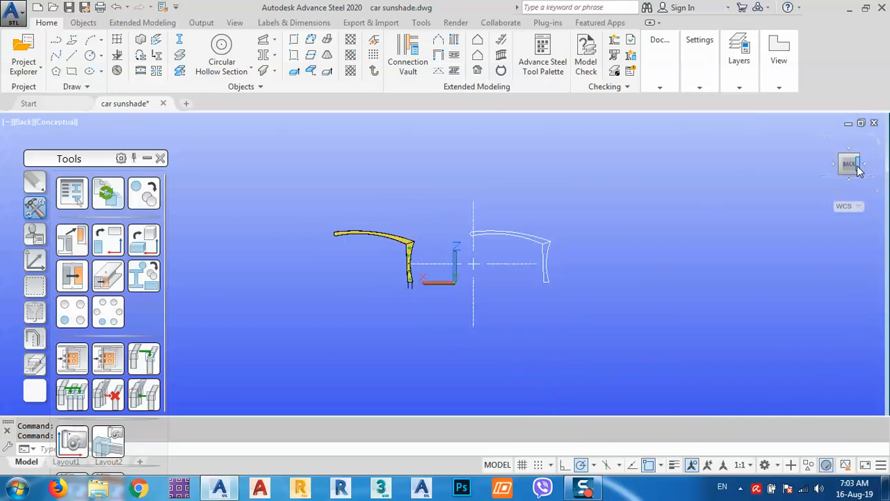
type("ucs")
key("Return")
type("v")
key("Return")
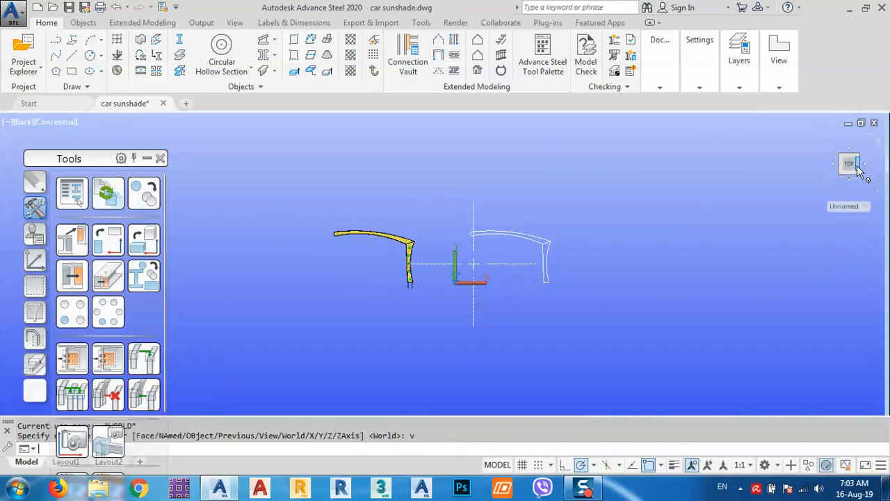
Step: Examine both ends of the circular tube where it meets the web plates at the first two frames' corners
middle_click_drag(548, 193, 592, 258, "shift")
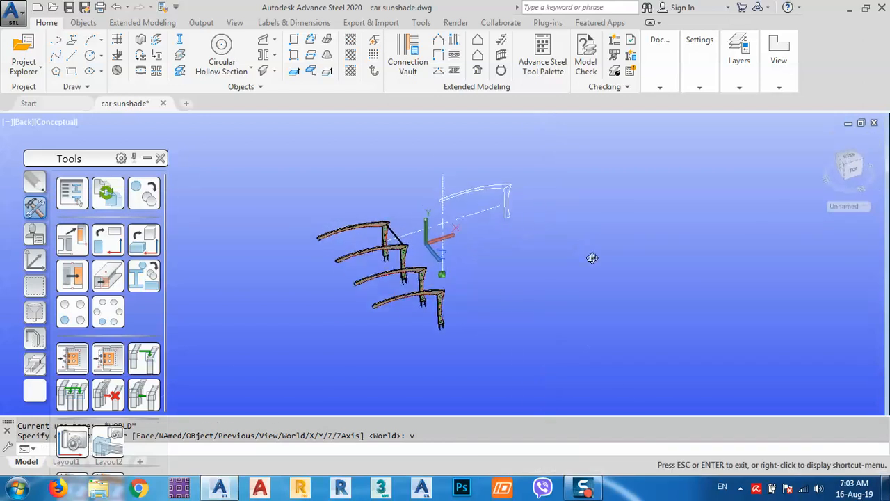
scroll(418, 214, "up", 10)
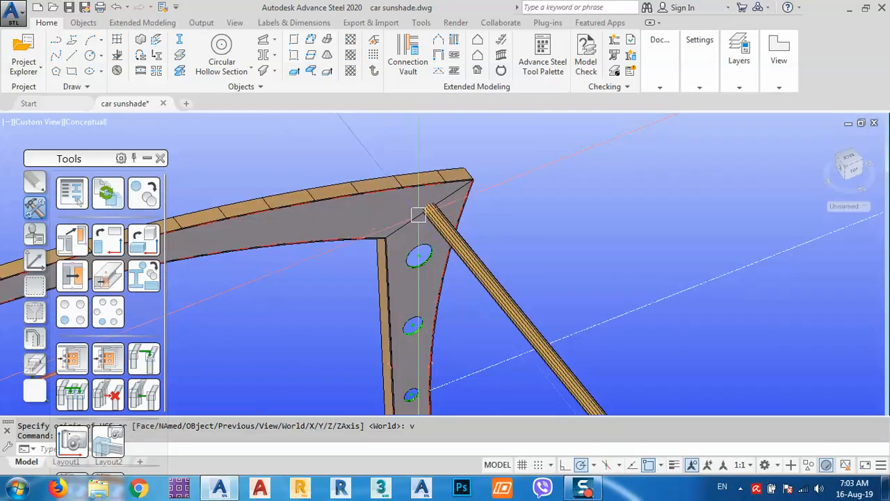
scroll(420, 217, "up", 4)
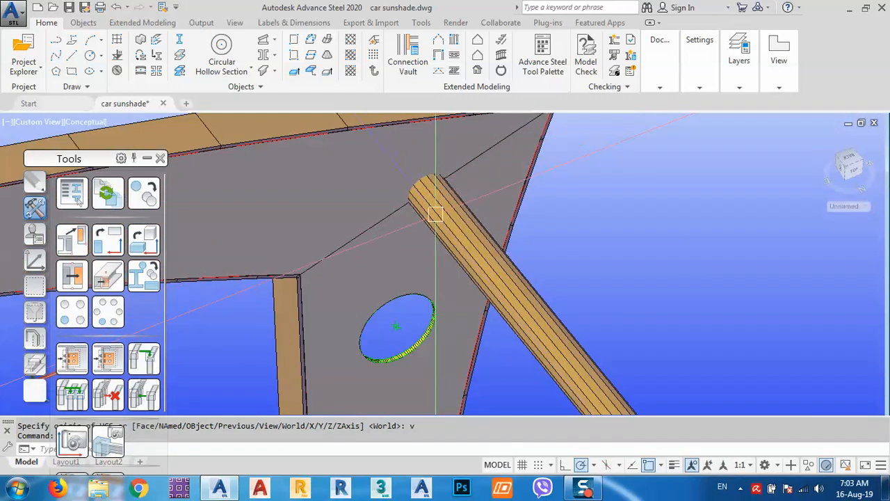
key("Return")
left_click(435, 214)
scroll(450, 212, "down", 6)
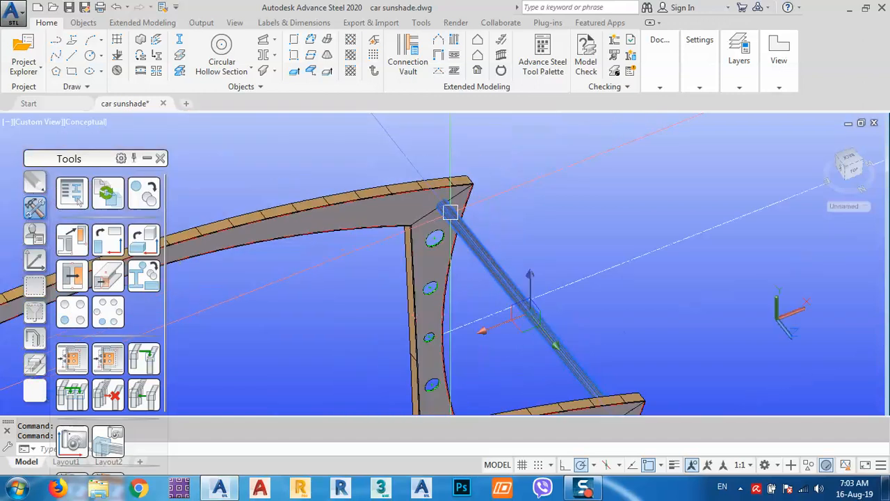
middle_click_drag(450, 211, 468, 281, "shift")
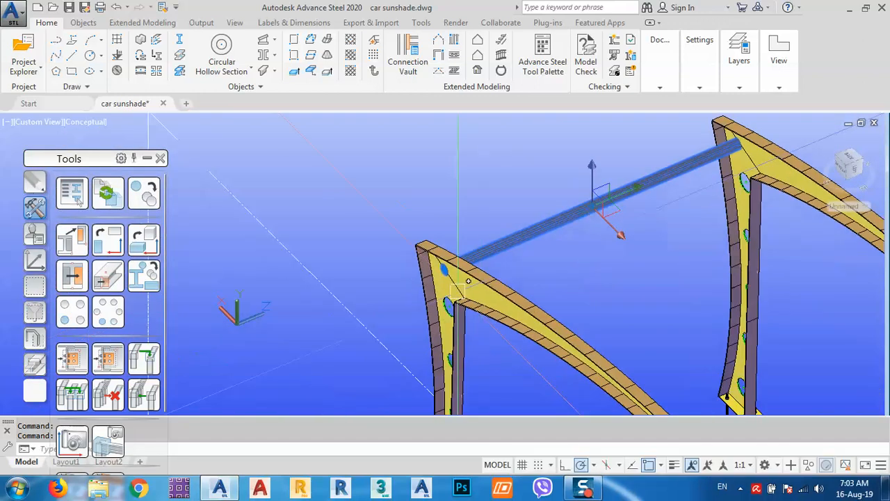
scroll(468, 281, "up", 4)
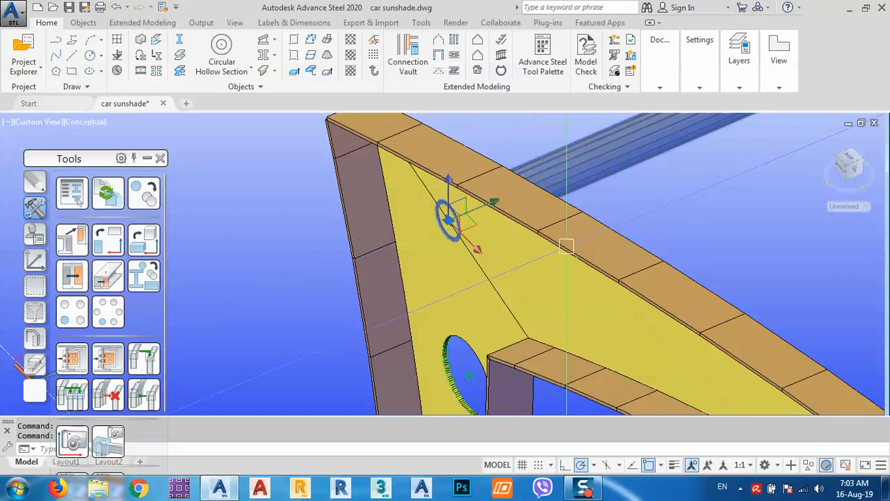
key("Escape")
Step: Reset the UCS to World and show the model in the Top view with the 2D Wireframe visual style
left_click(36, 260)
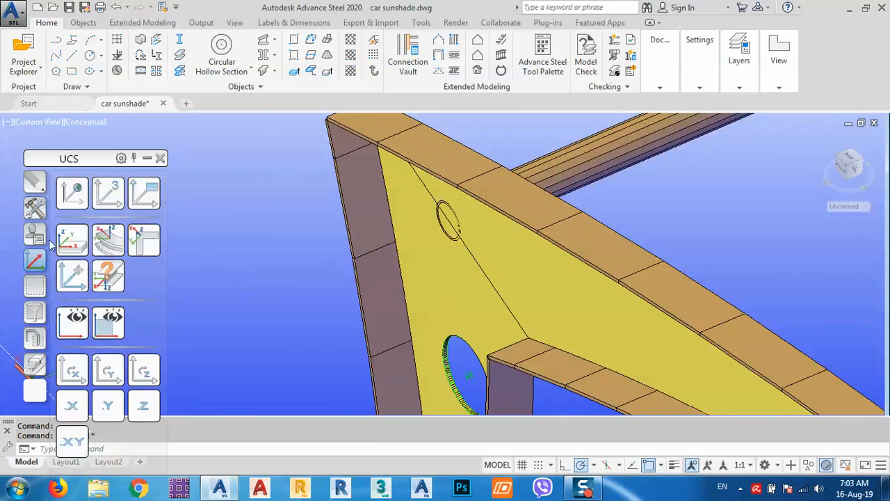
left_click(72, 192)
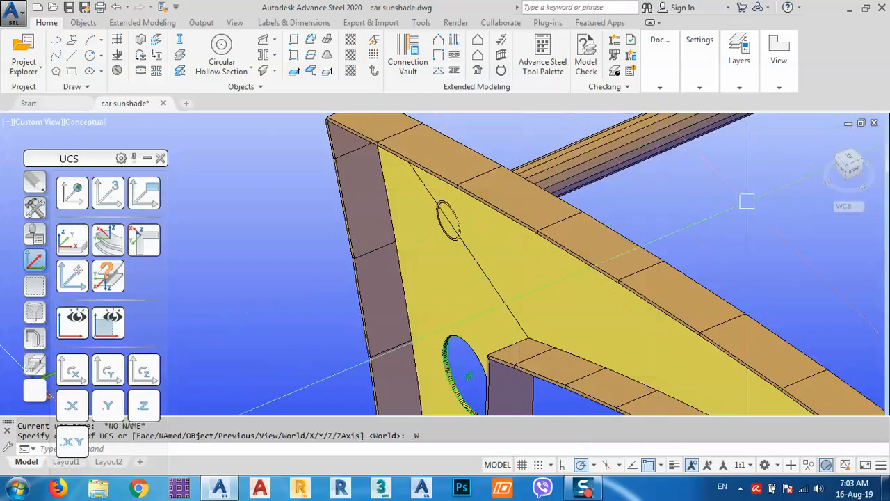
left_click(850, 160)
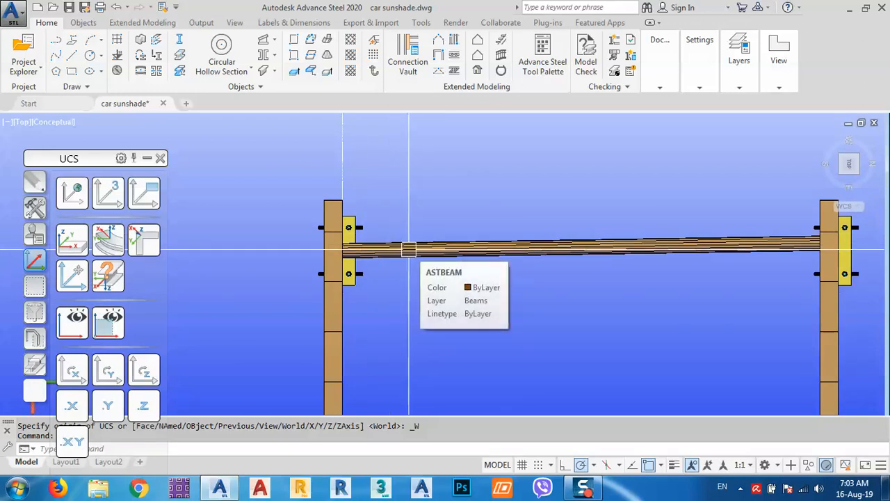
left_click(59, 123)
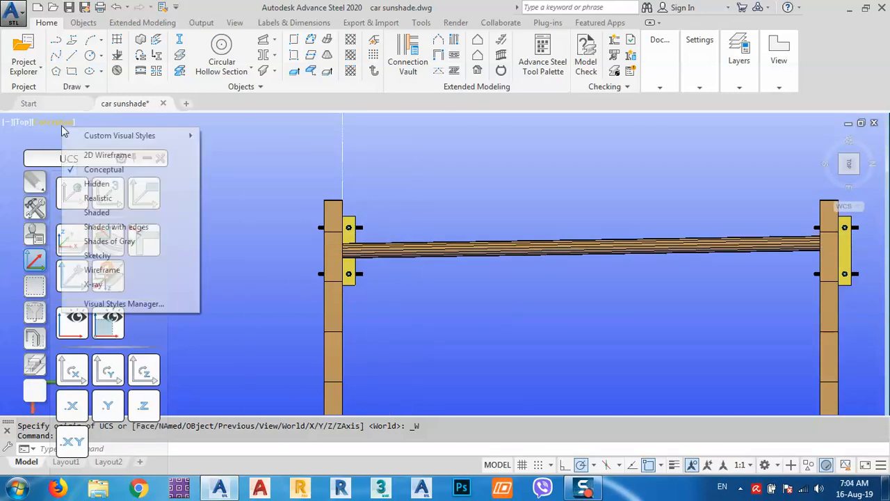
left_click(89, 155)
scroll(327, 240, "up", 3)
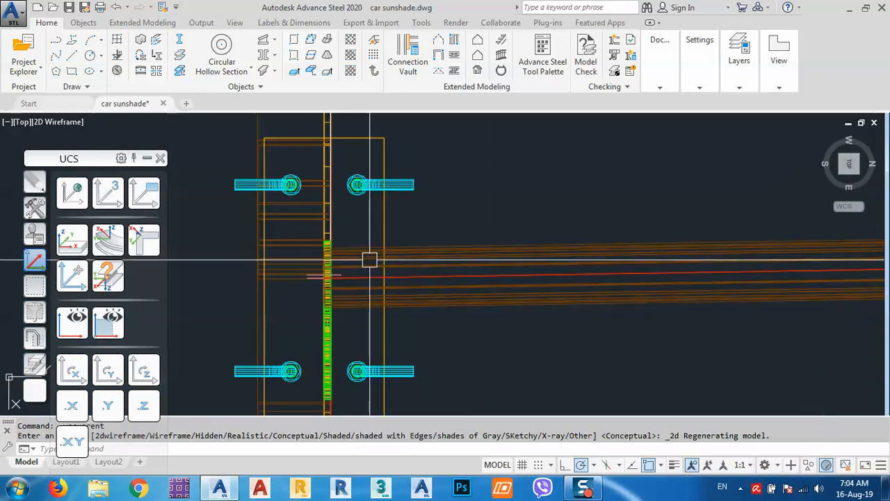
Step: Delete the circular tube between the first two frames
left_click(475, 274)
scroll(349, 240, "down", 2)
middle_click_drag(626, 290, 445, 290)
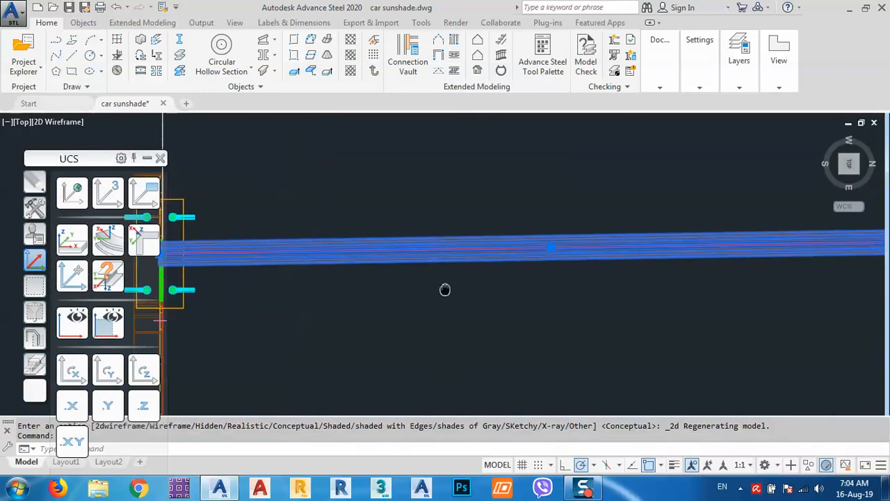
scroll(467, 290, "down", 2)
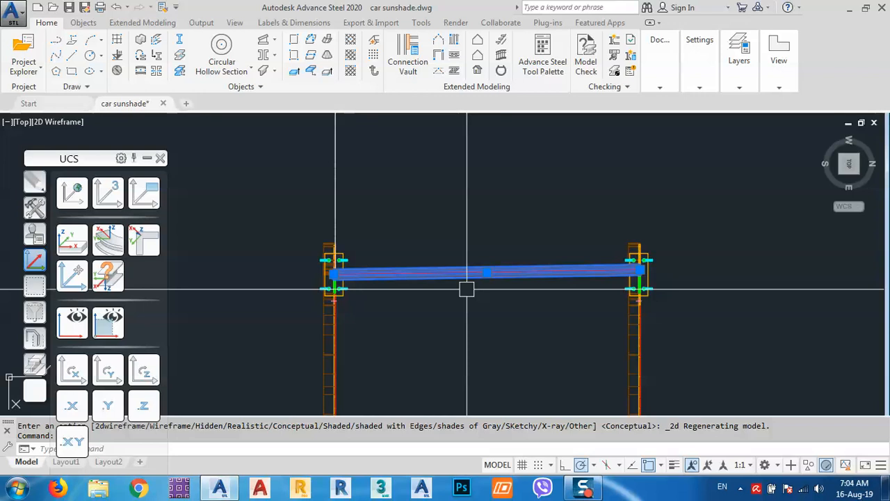
key("Delete")
Step: Examine how the flanges line up with the web plates and base plates of the frames in the Top view
middle_click_drag(379, 266, 449, 253)
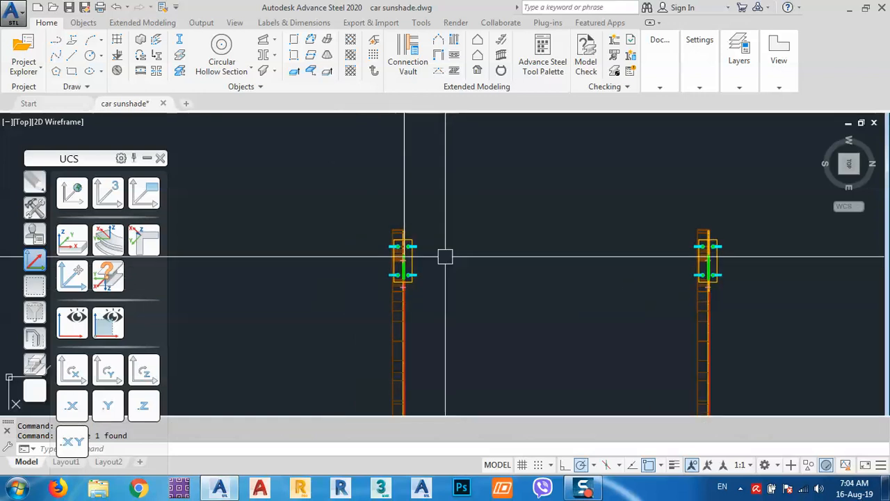
scroll(424, 259, "up", 2)
scroll(419, 271, "up", 2)
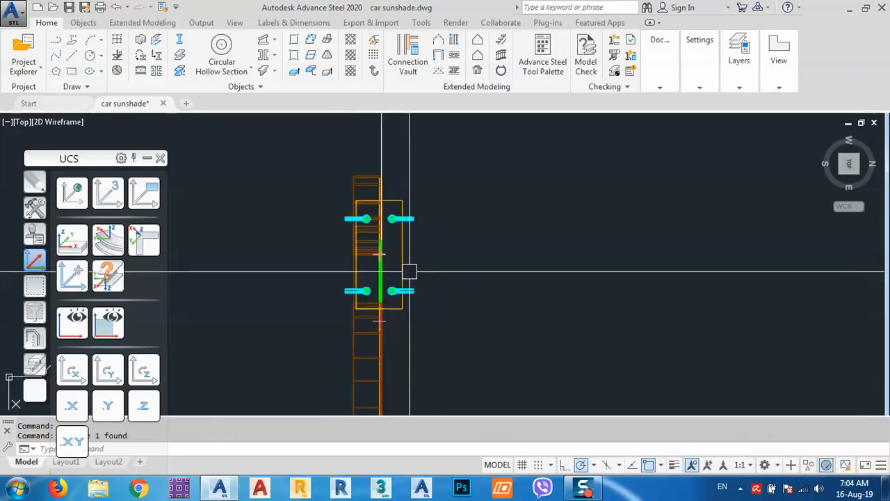
middle_click_drag(454, 261, 467, 185)
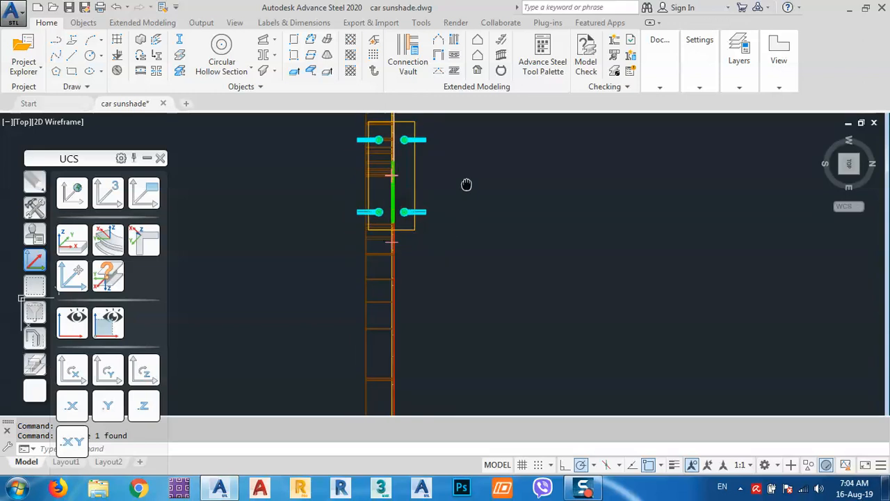
scroll(404, 275, "down", 2)
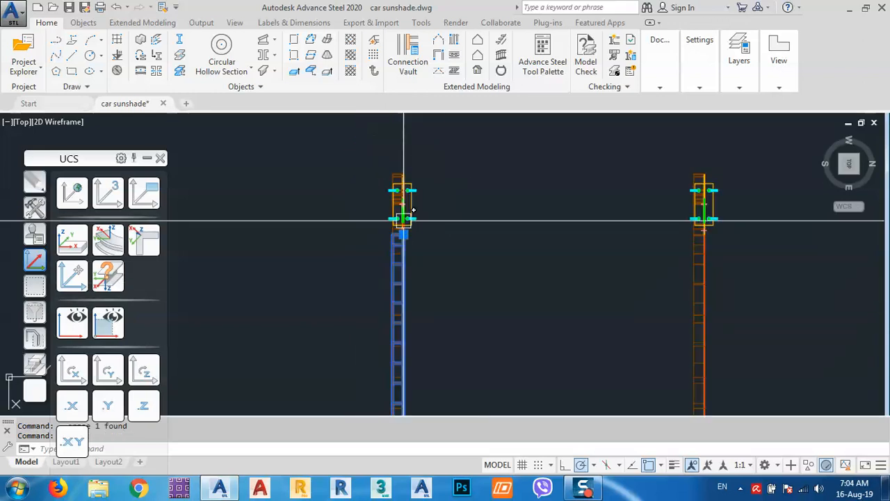
key("Escape")
scroll(407, 230, "up", 4)
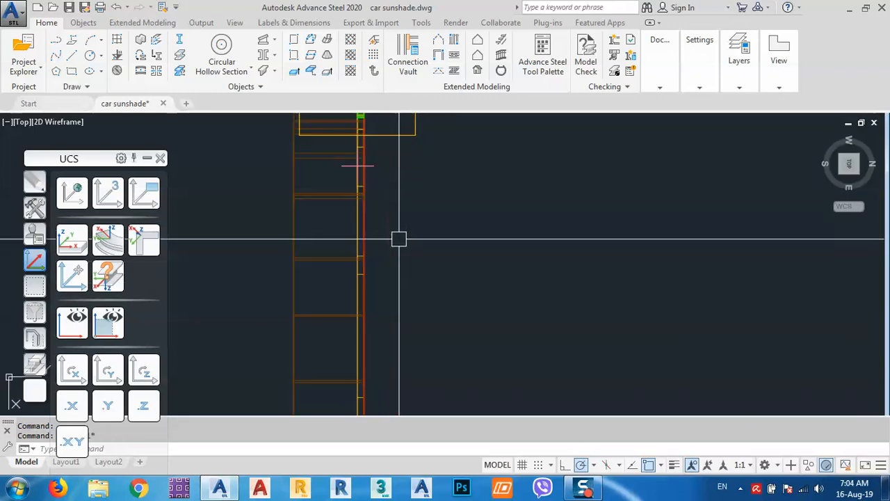
scroll(457, 271, "down", 3)
middle_click_drag(470, 316, 464, 181)
scroll(779, 181, "down", 4)
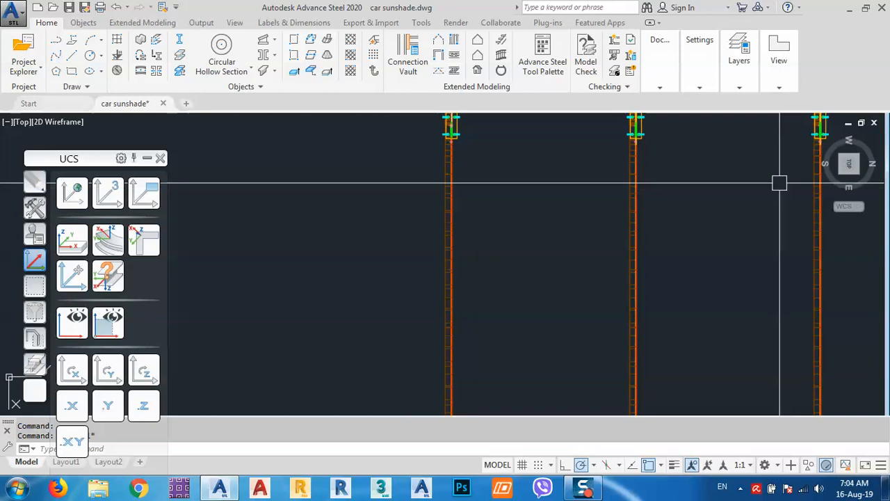
Step: Switch to the Conceptual visual style and examine the frame corners in 3D from both sides
left_click(70, 126)
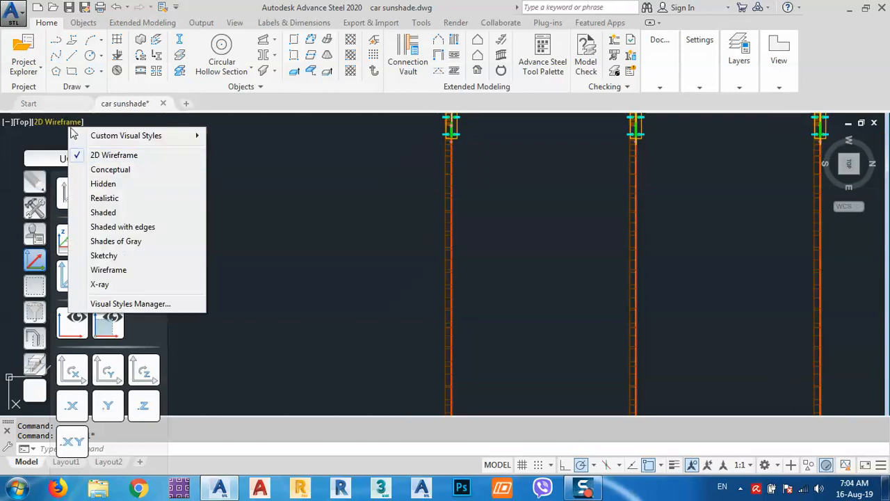
left_click(106, 170)
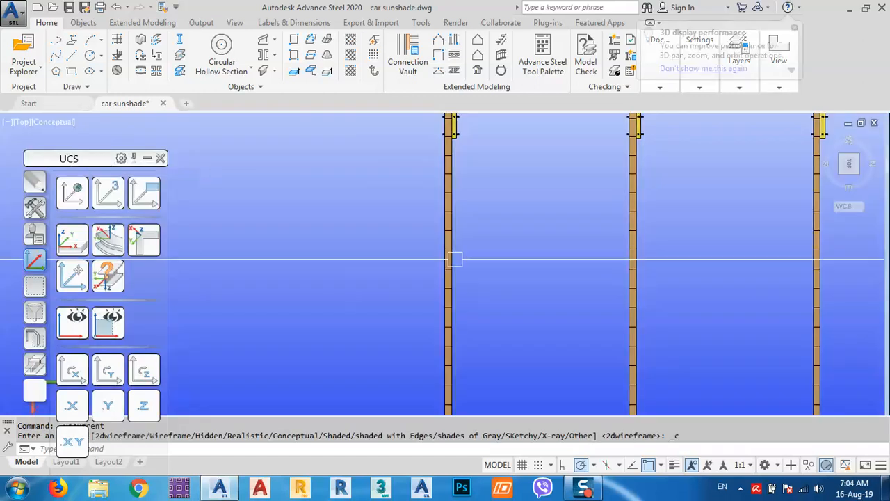
left_click(844, 177)
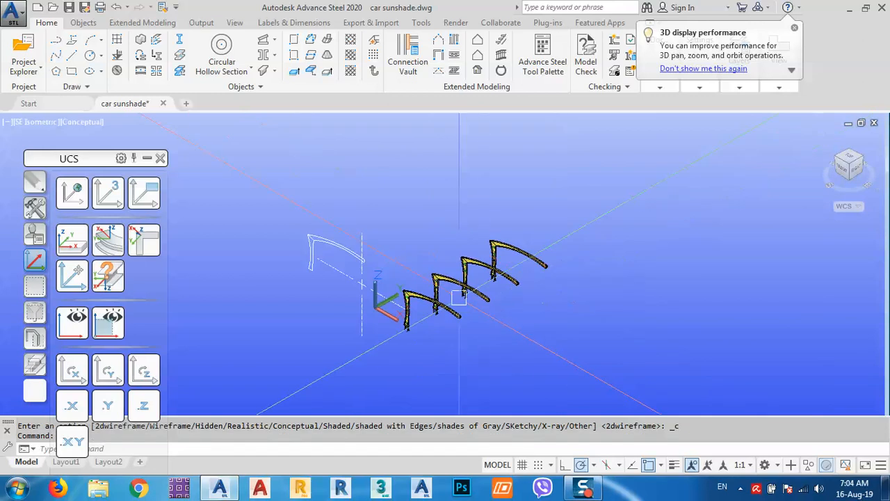
scroll(343, 294, "up", 5)
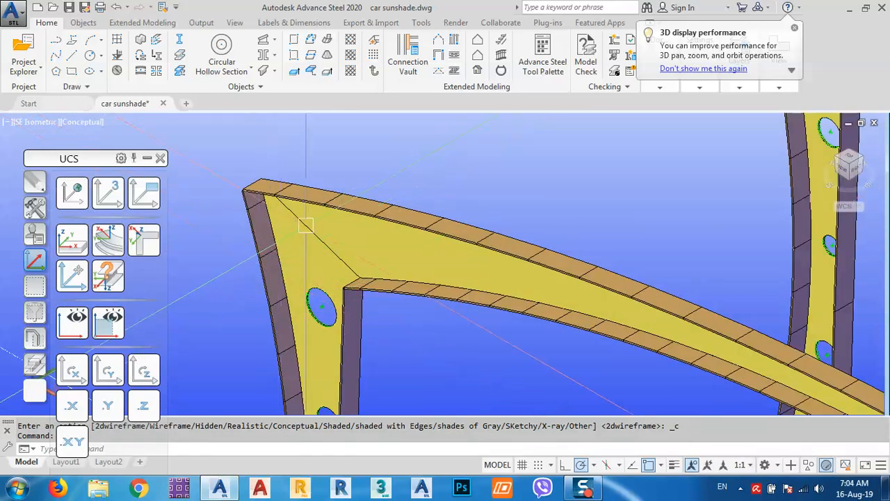
scroll(390, 247, "down", 4)
middle_click_drag(580, 284, 467, 340, "shift")
scroll(443, 182, "up", 5)
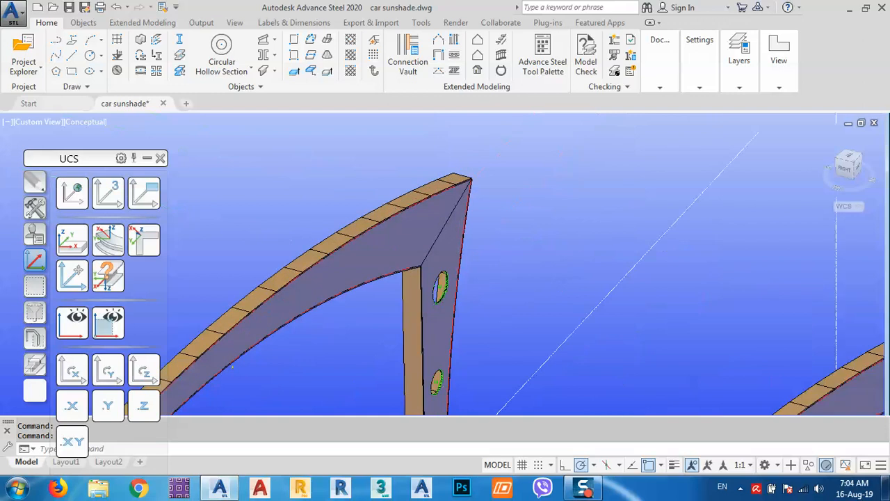
scroll(603, 155, "down", 5)
middle_click_drag(547, 191, 573, 277, "shift")
Step: Return to the Top view and display the frames in 2D Wireframe
left_click(848, 159)
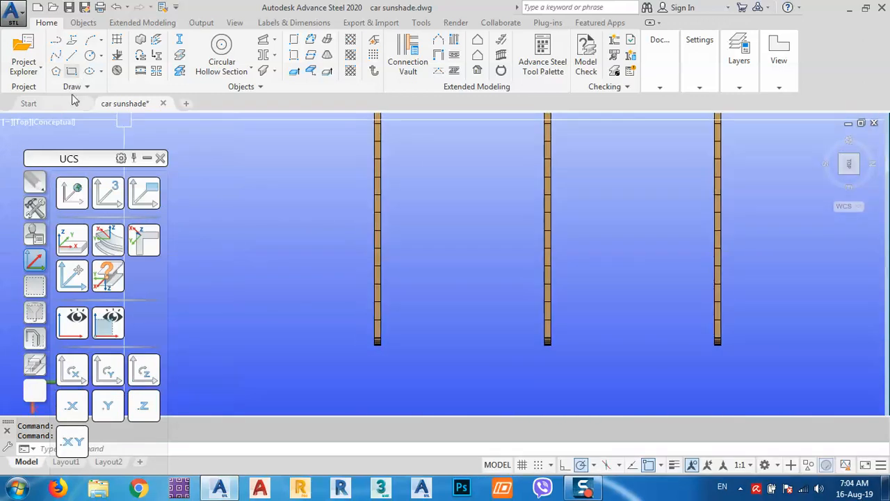
left_click(56, 124)
left_click(100, 154)
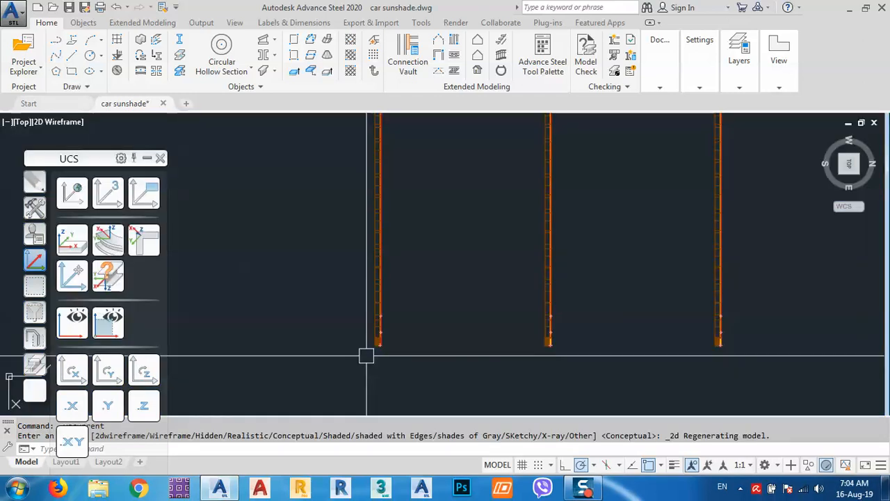
Step: Set the section offset of all the first frame's flange flats to the right-hand middle point, centring them on the web plate
scroll(407, 354, "up", 5)
left_click(415, 342)
left_click(335, 122)
scroll(398, 315, "down", 6)
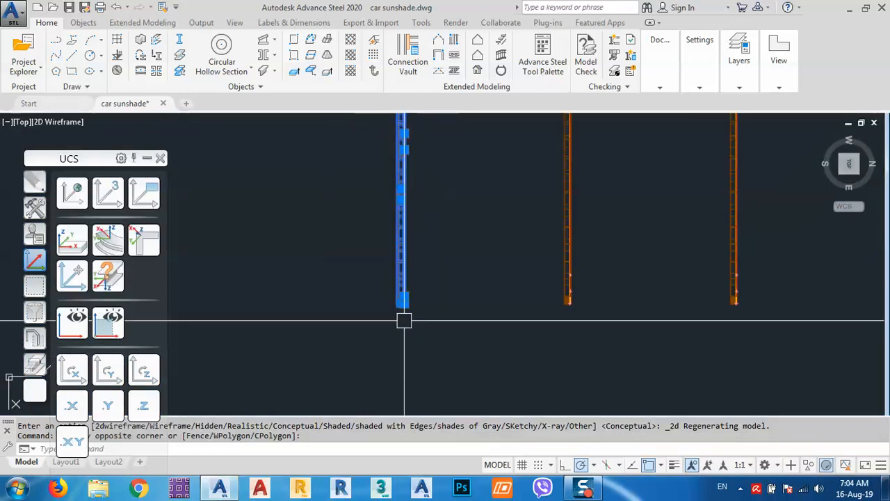
middle_click_drag(405, 216, 425, 398)
scroll(399, 176, "up", 6)
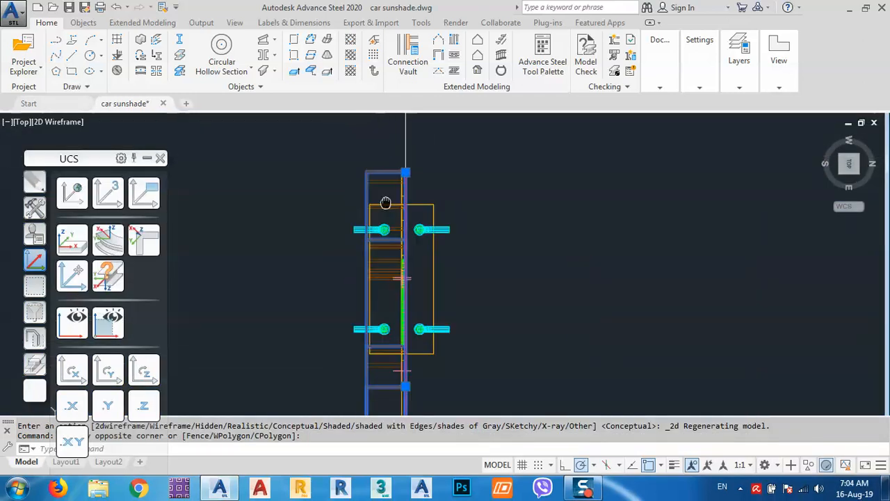
left_click(386, 142)
left_click(363, 215)
scroll(396, 132, "down", 4)
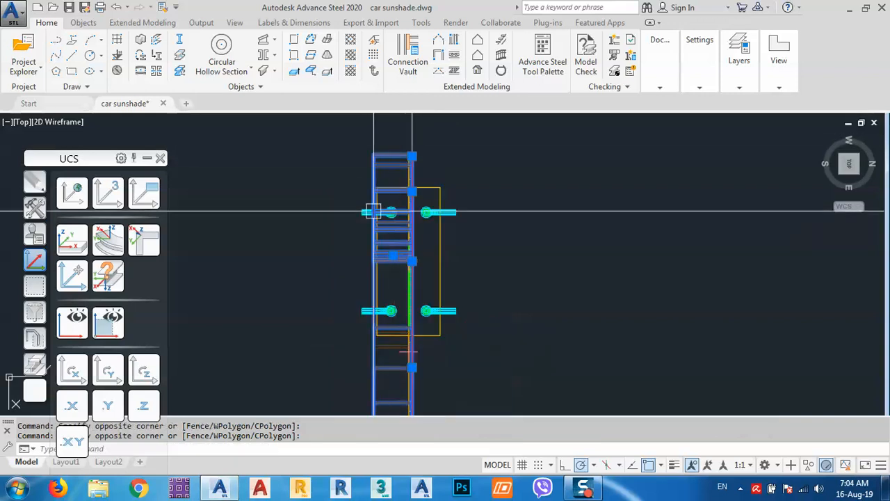
scroll(386, 288, "up", 2)
middle_click_drag(399, 361, 415, 251)
scroll(414, 279, "up", 6)
left_click(418, 308)
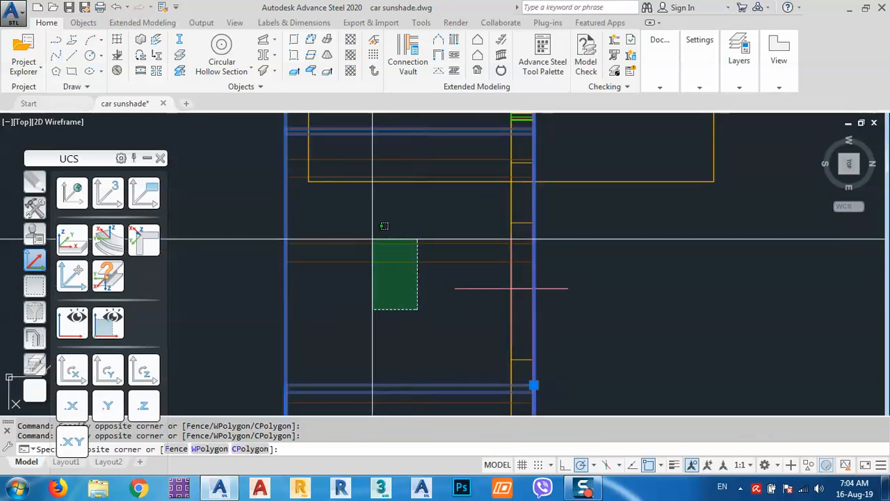
left_click(372, 240)
scroll(372, 241, "down", 6)
scroll(417, 244, "down", 4)
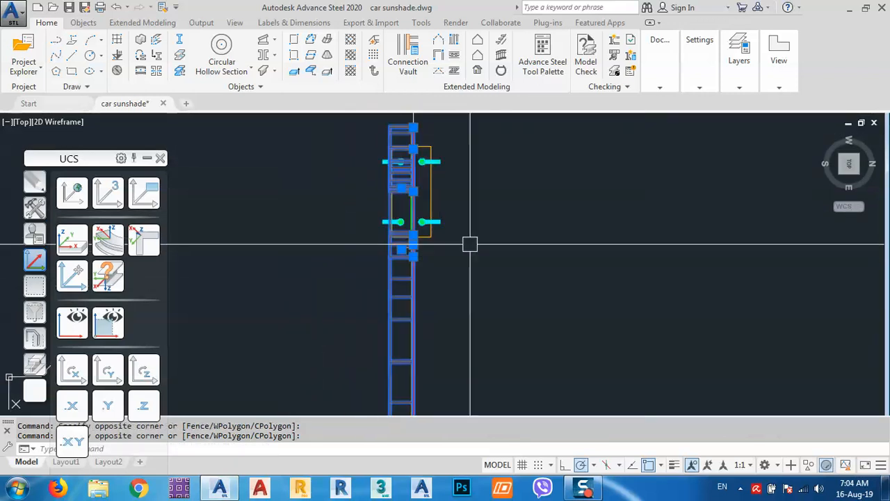
right_click(469, 244)
left_click(514, 270)
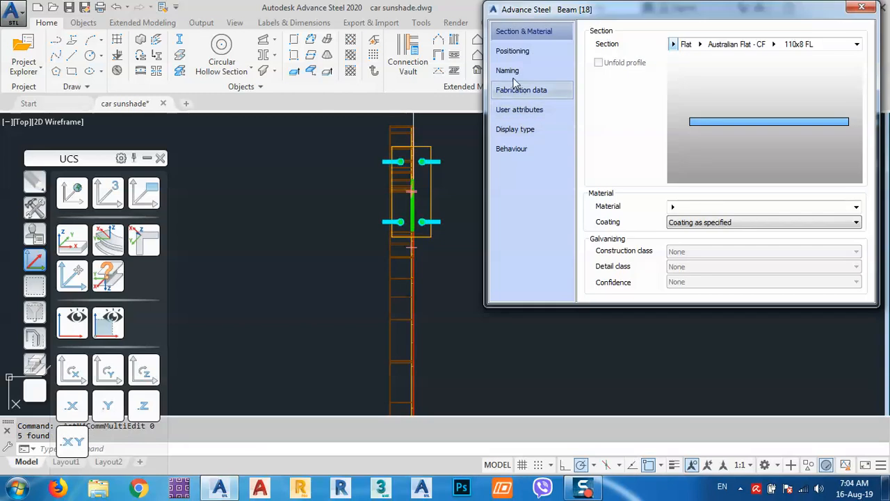
left_click(514, 52)
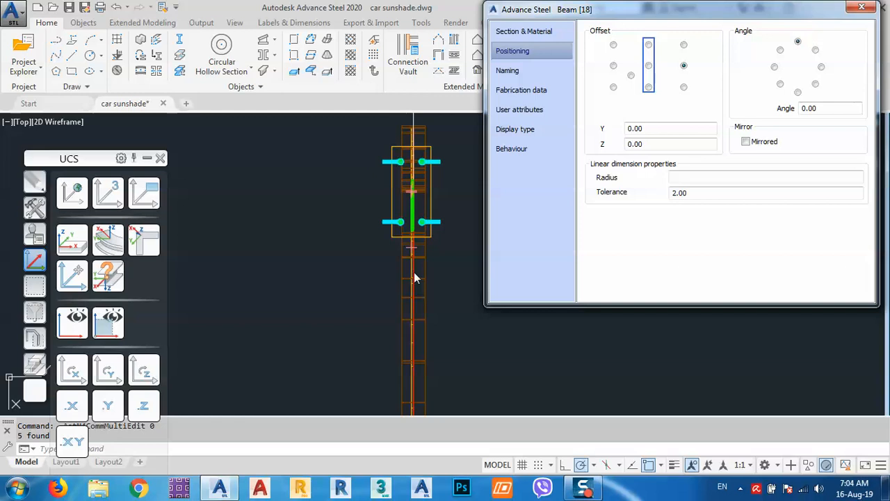
left_click(860, 10)
Step: Delete the three copied frames, keeping only the corrected first frame
scroll(531, 232, "down", 8)
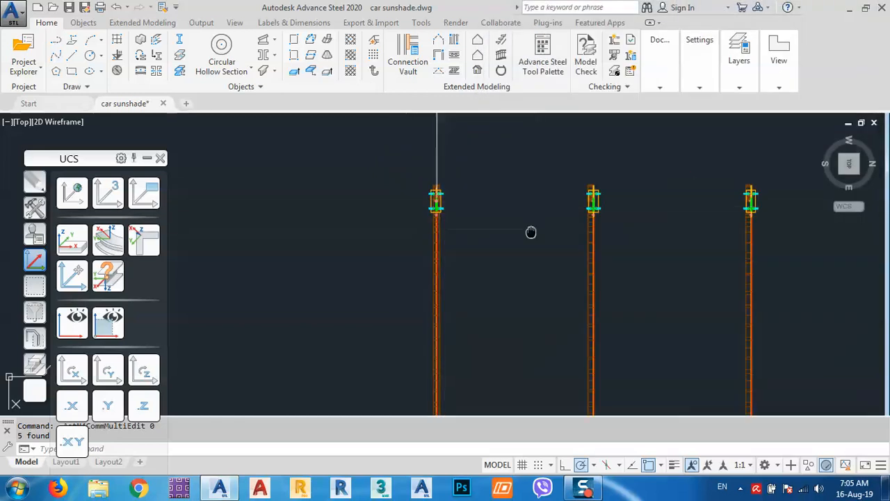
left_click(421, 157)
left_click(651, 334)
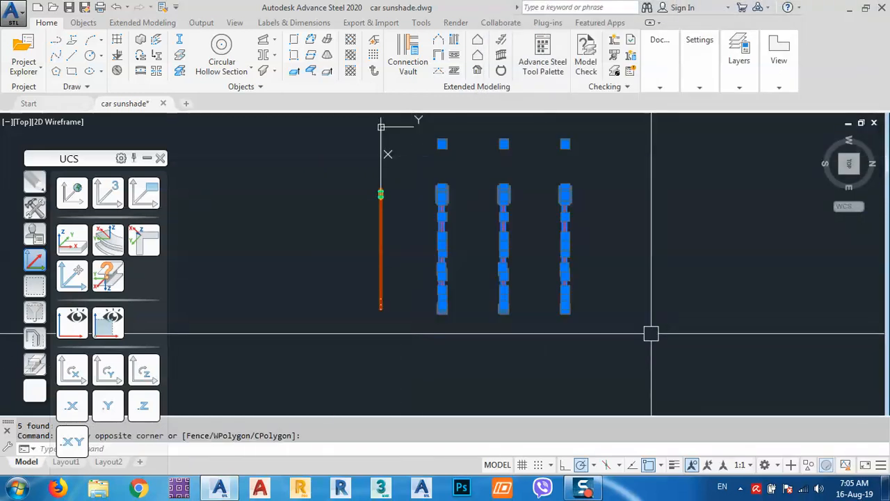
key("Delete")
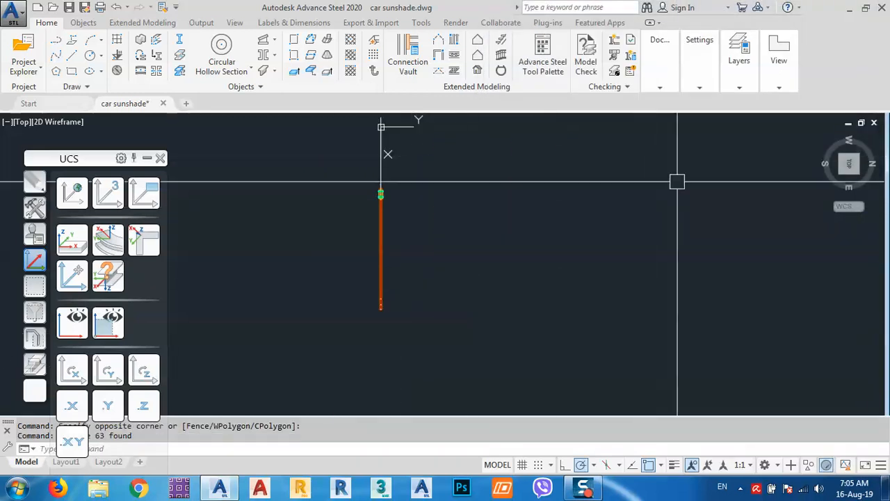
Step: In the SE Isometric view, copy the whole first frame three times at 3000 spacing along Y, including additional connections
left_click(845, 178)
left_click(390, 257)
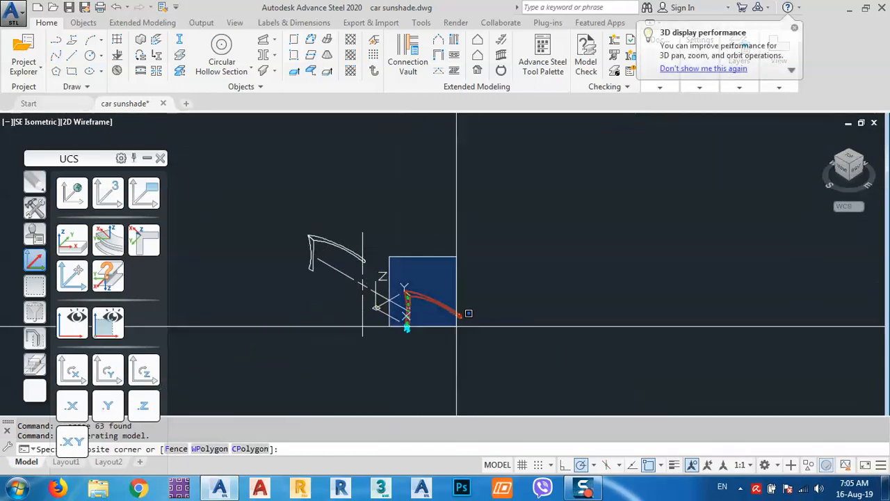
left_click(517, 359)
middle_click_drag(449, 317, 456, 273)
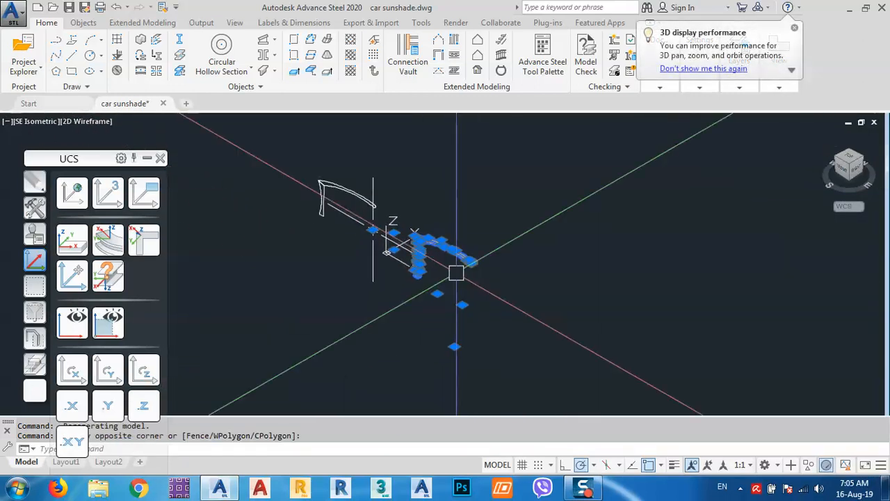
left_click(34, 209)
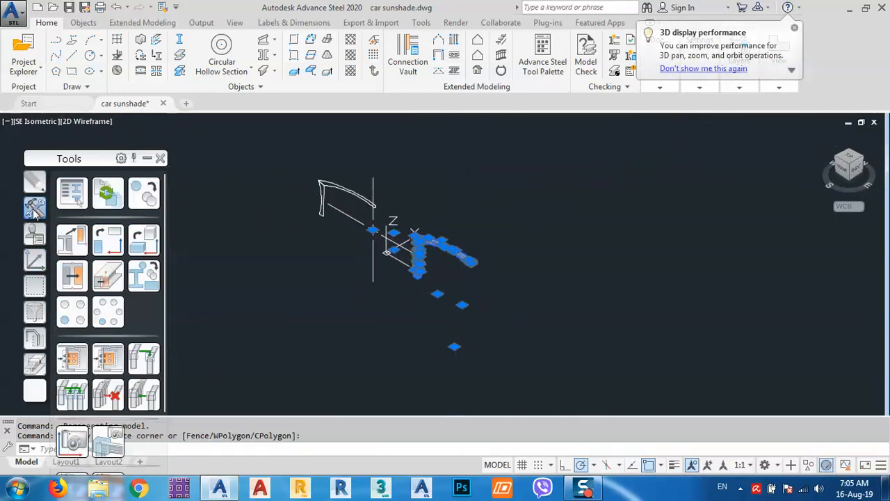
left_click(144, 193)
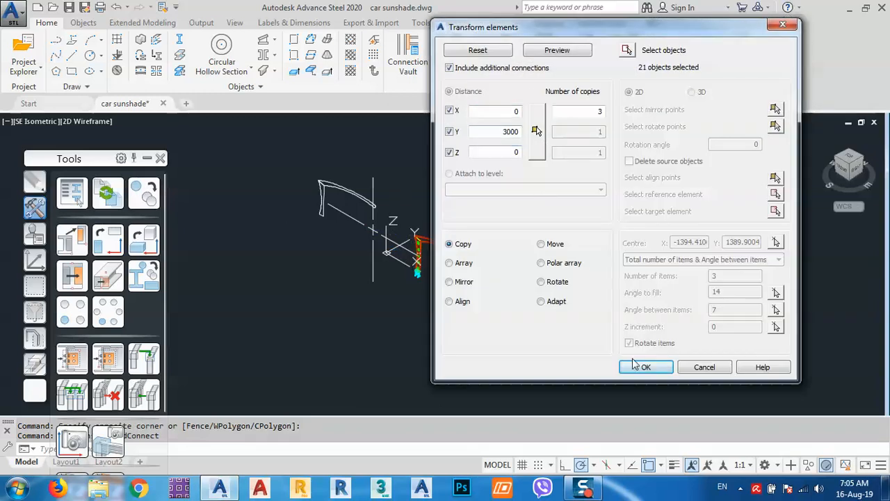
left_click(634, 365)
scroll(425, 240, "up", 3)
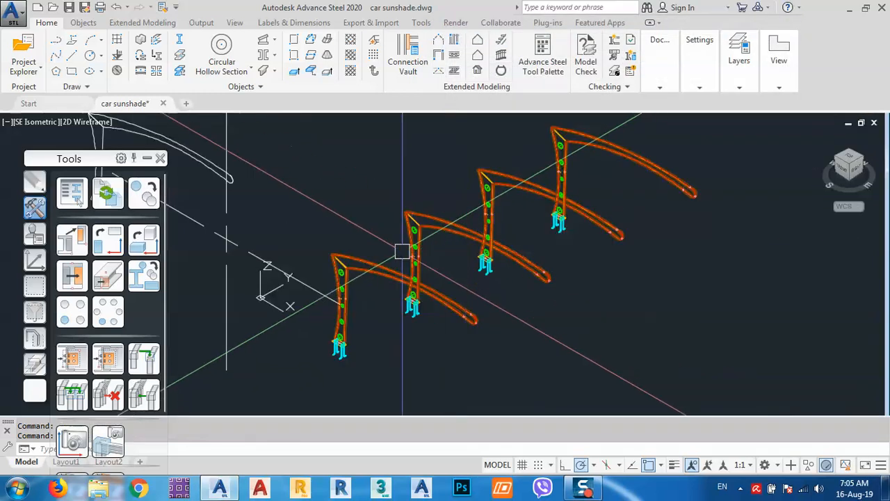
Step: Place a straight circular hollow section beam between the midpoints of the diagonal plate edges on the first two frames
scroll(402, 251, "up", 6)
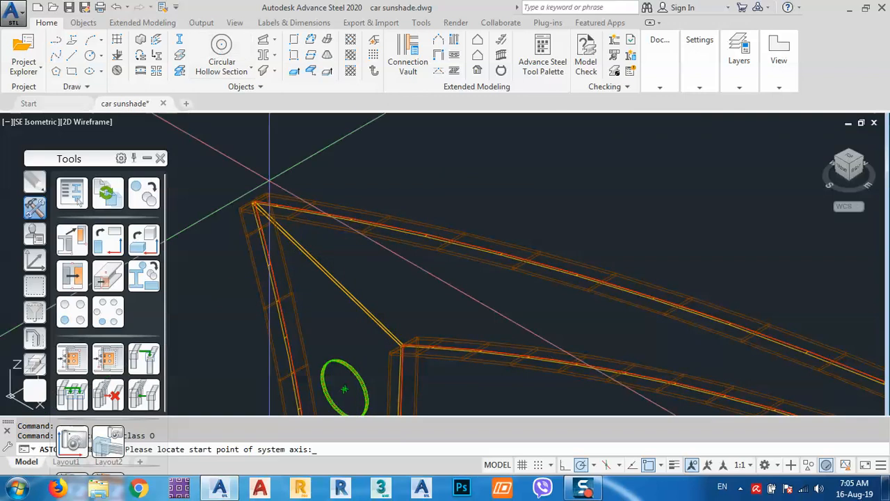
left_click(327, 275)
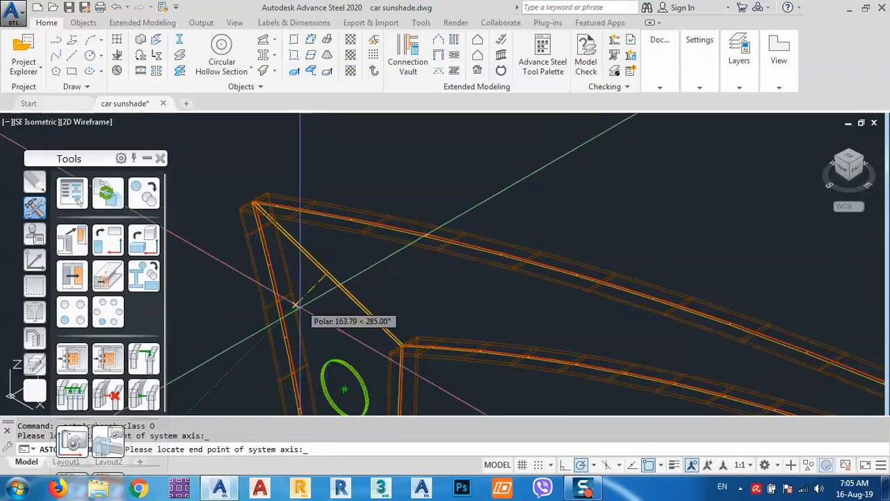
scroll(295, 305, "down", 4)
scroll(470, 209, "up", 6)
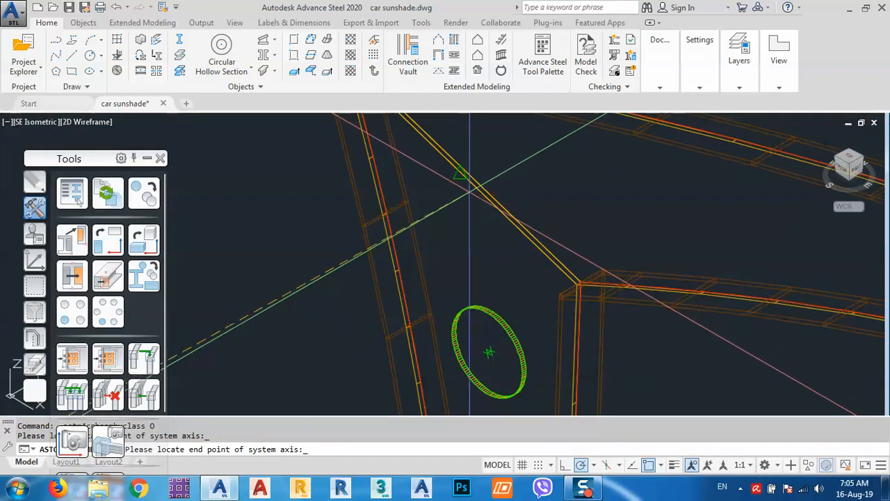
left_click(465, 174)
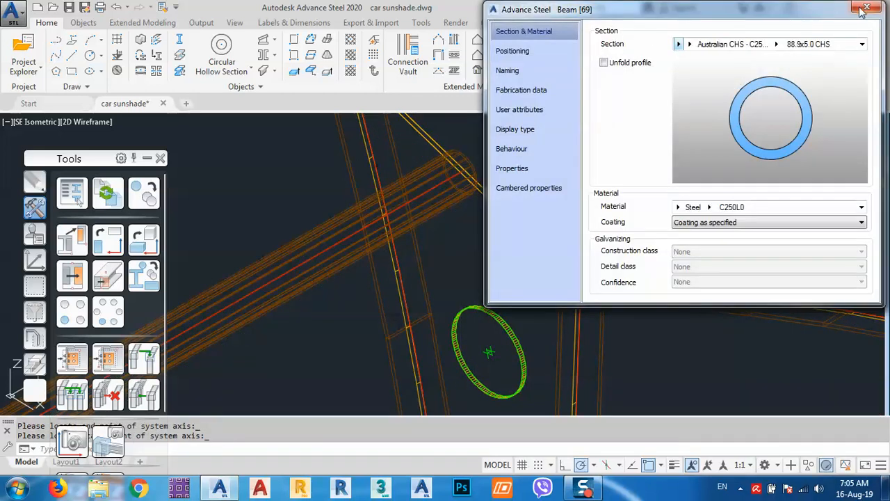
left_click(864, 9)
Step: Switch to the top view, rotate it so west faces up, and examine where the tube meets the first frame's plate
left_click(852, 162)
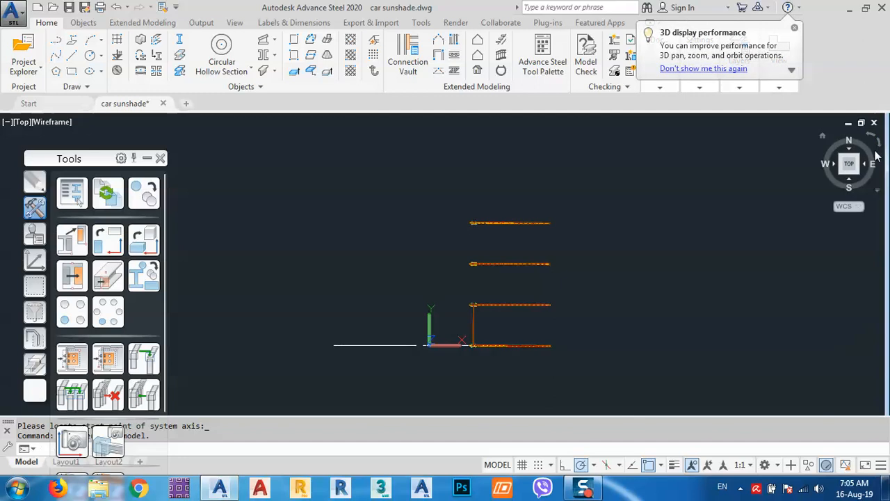
scroll(368, 312, "up", 8)
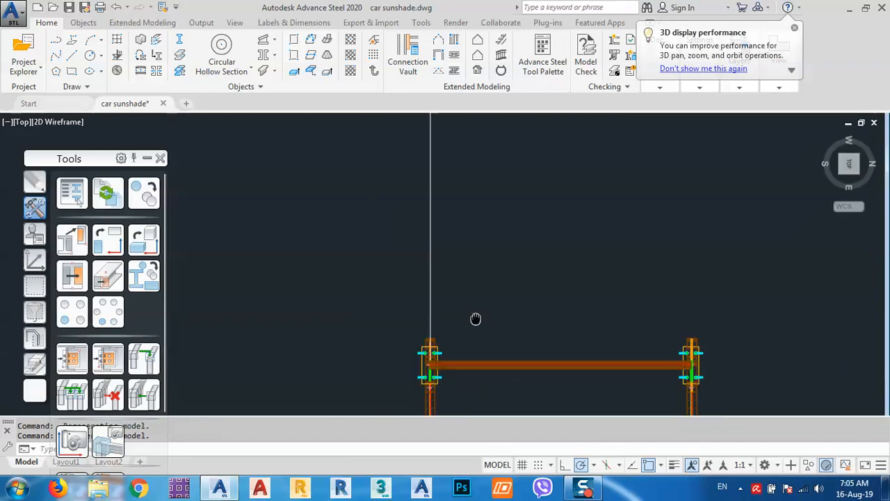
middle_click_drag(475, 318, 395, 224)
scroll(395, 241, "up", 10)
middle_click_drag(547, 306, 451, 266)
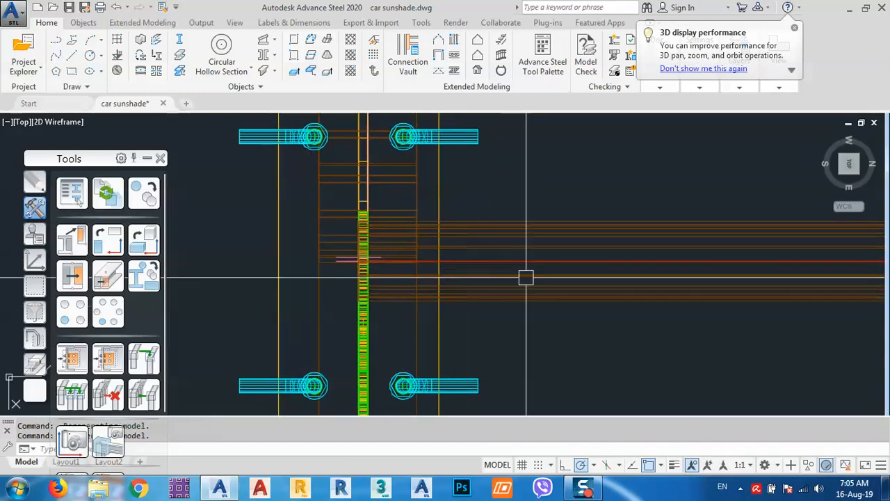
left_click(524, 276)
scroll(367, 268, "up", 6)
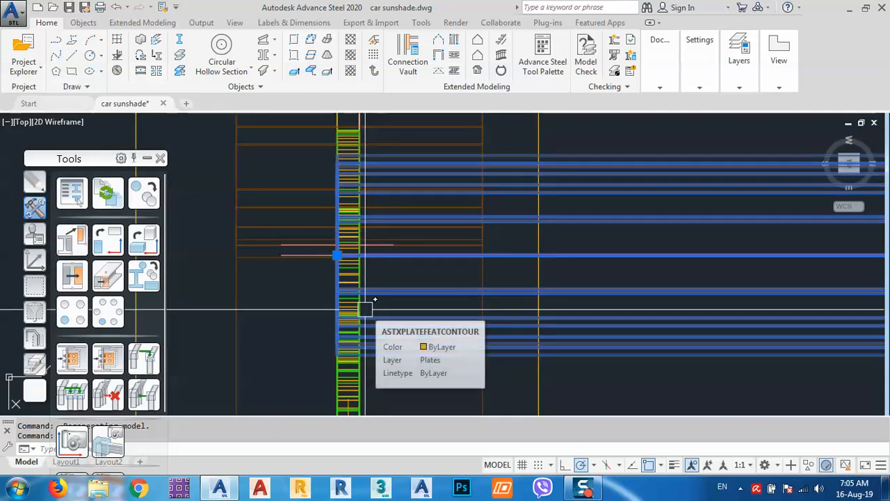
scroll(368, 312, "down", 4)
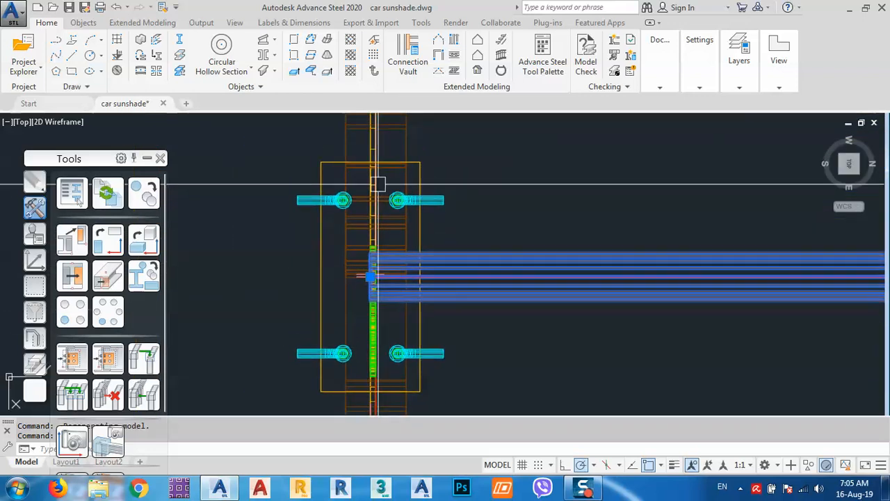
Step: Draw a helper line along the tube-side face of the first frame's plate, extending west beyond the frame
middle_click_drag(386, 185, 383, 277)
type("l")
key("Return")
scroll(382, 279, "up", 5)
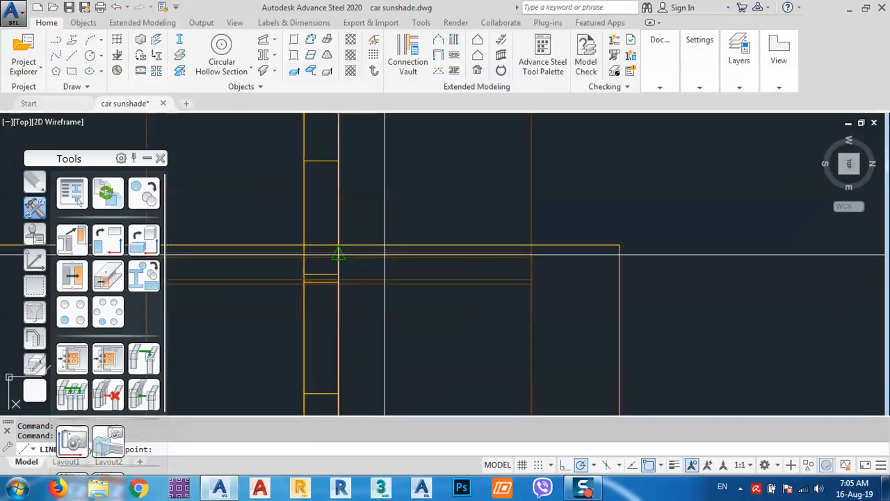
left_click(336, 252)
scroll(340, 178, "down", 4)
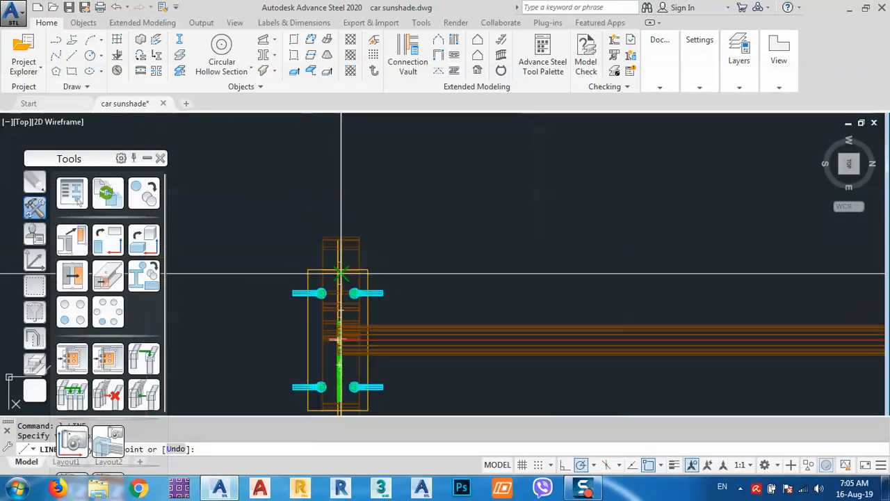
left_click(341, 186)
key("Escape")
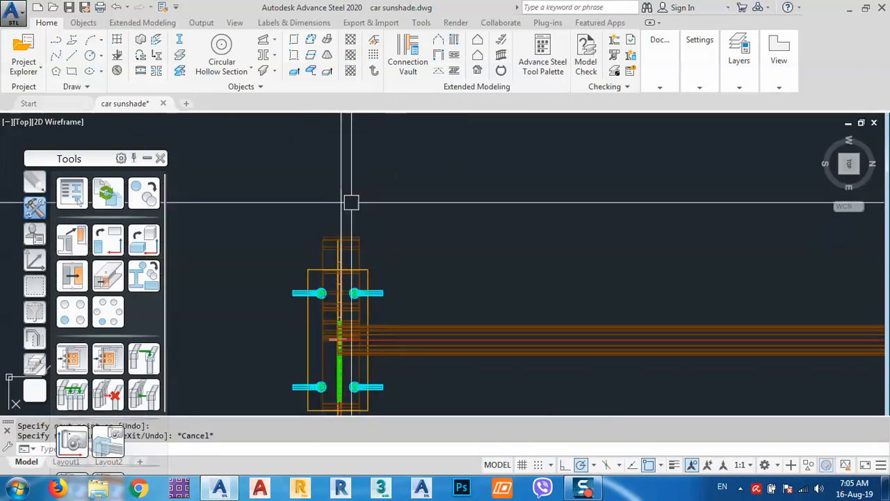
Step: Move the helper line 10 units toward the second frame
type("m")
key("Return")
left_click(380, 200)
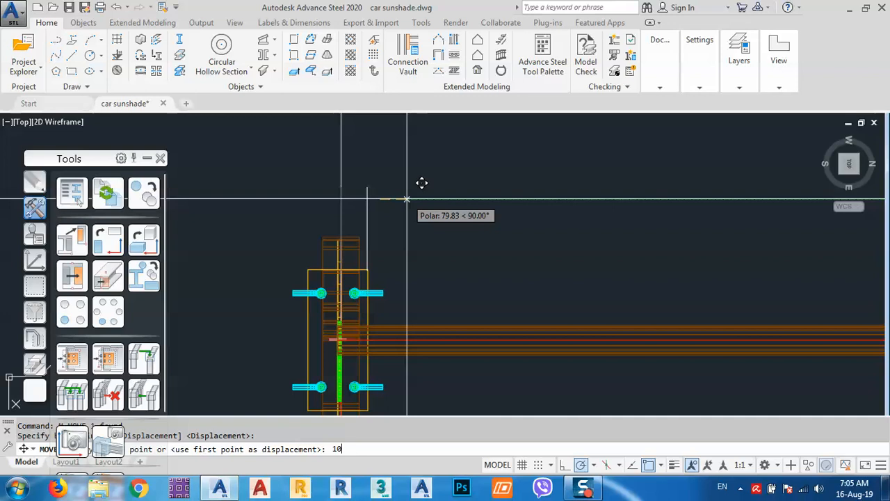
key("Return")
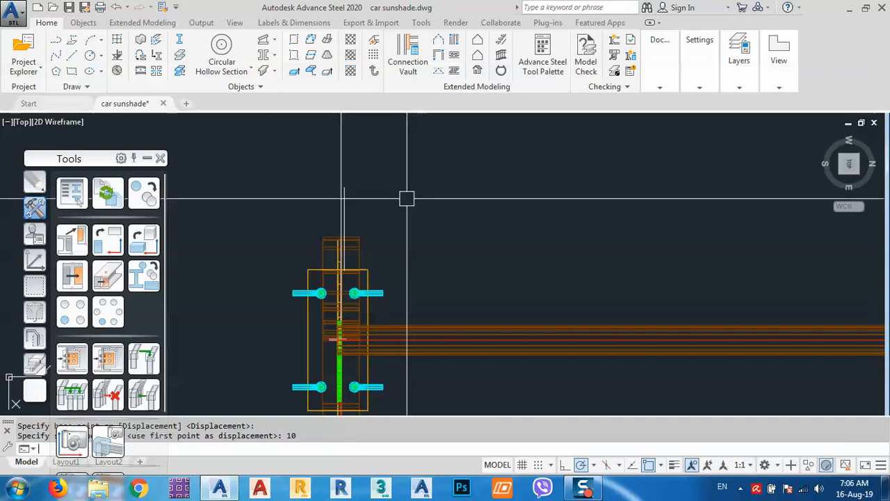
Step: Split the tube at the offset helper line beside the first frame's plate
left_click(405, 351)
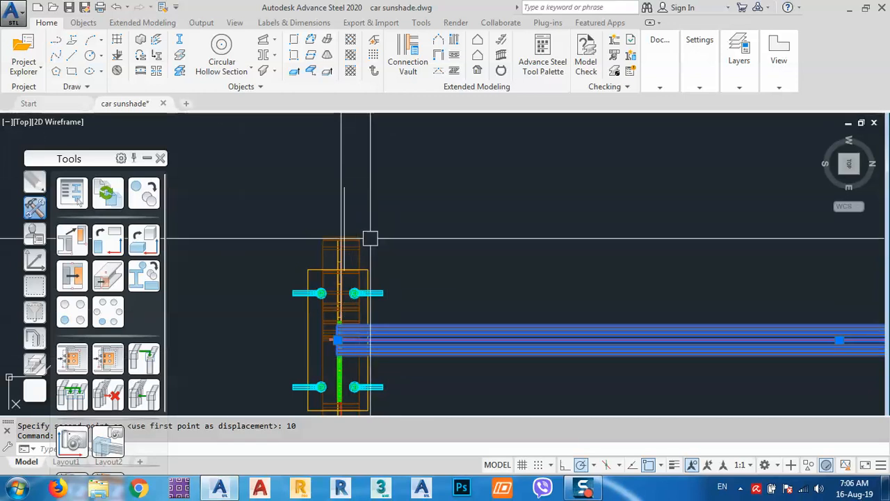
scroll(354, 360, "up", 4)
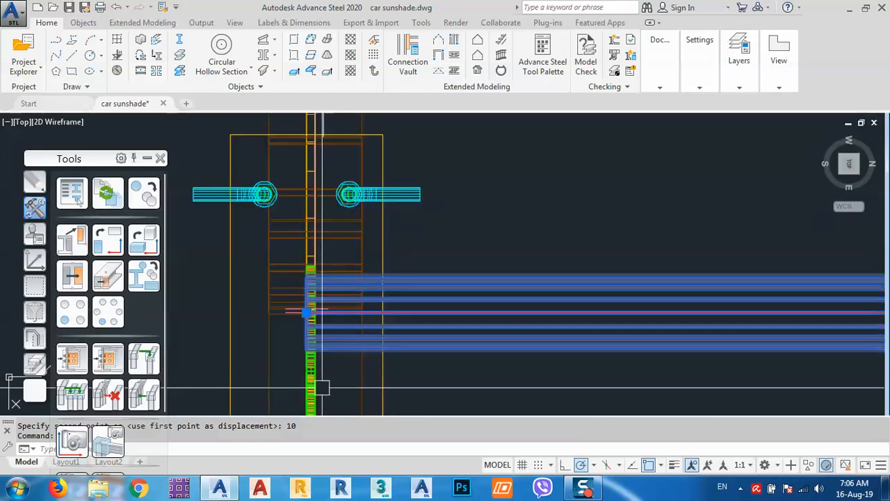
scroll(317, 389, "up", 4)
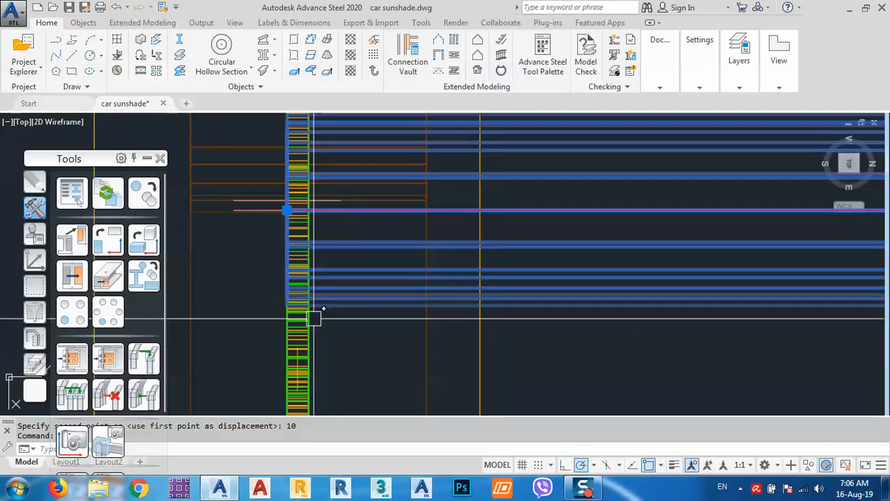
scroll(328, 324, "down", 2)
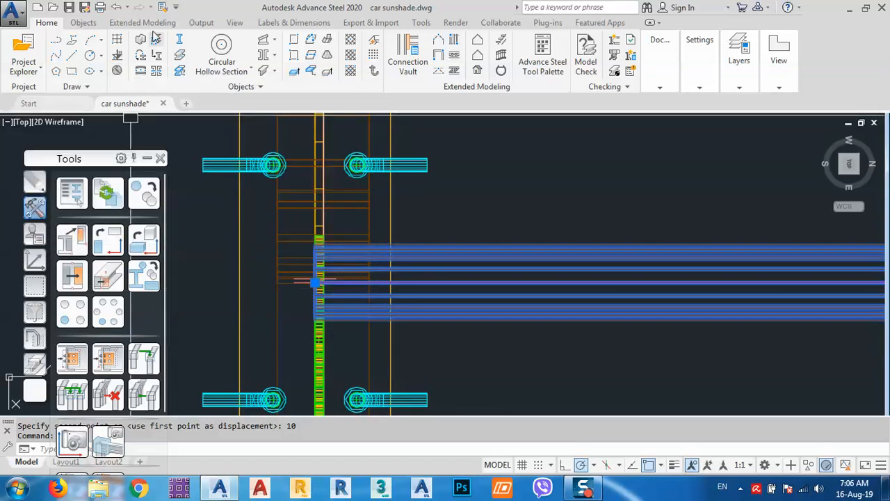
left_click(84, 23)
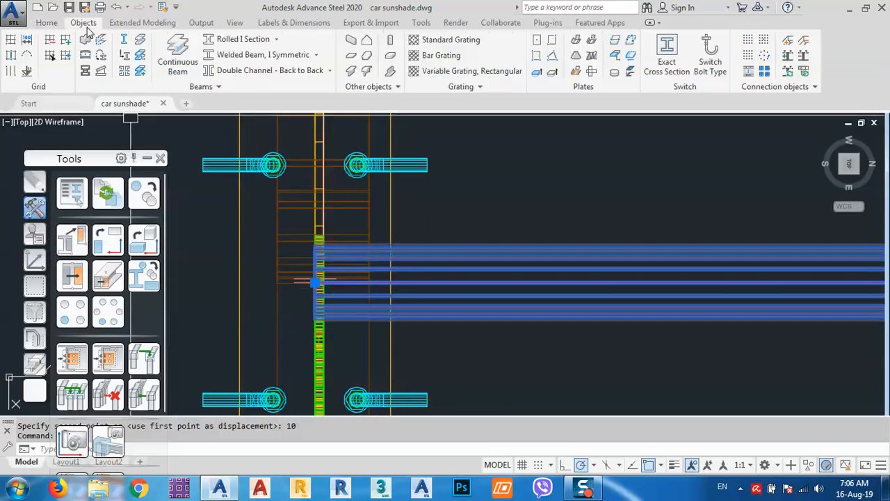
left_click(139, 43)
middle_click_drag(372, 152, 379, 376)
left_click(335, 332)
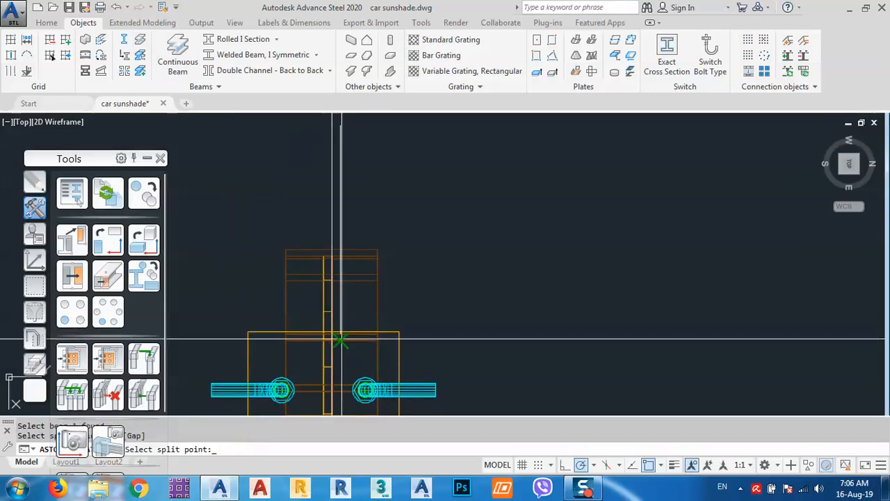
scroll(346, 358, "down", 2)
scroll(345, 262, "up", 3)
left_click(335, 278)
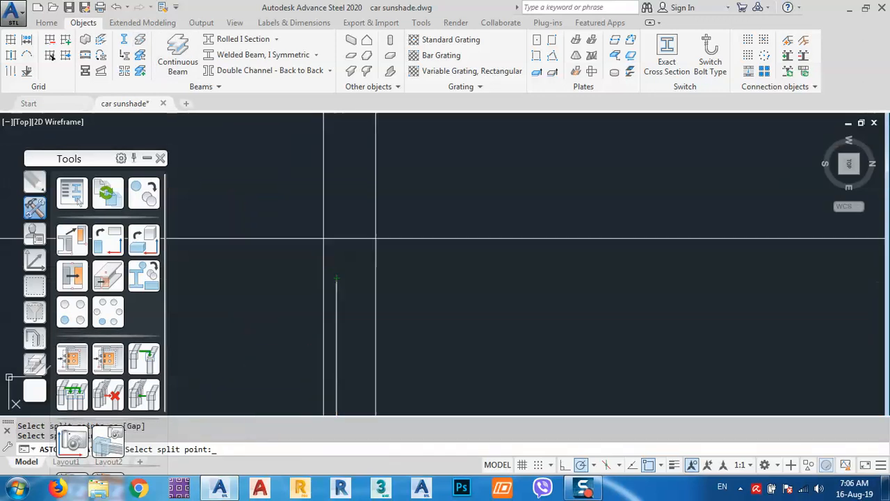
scroll(413, 195, "down", 3)
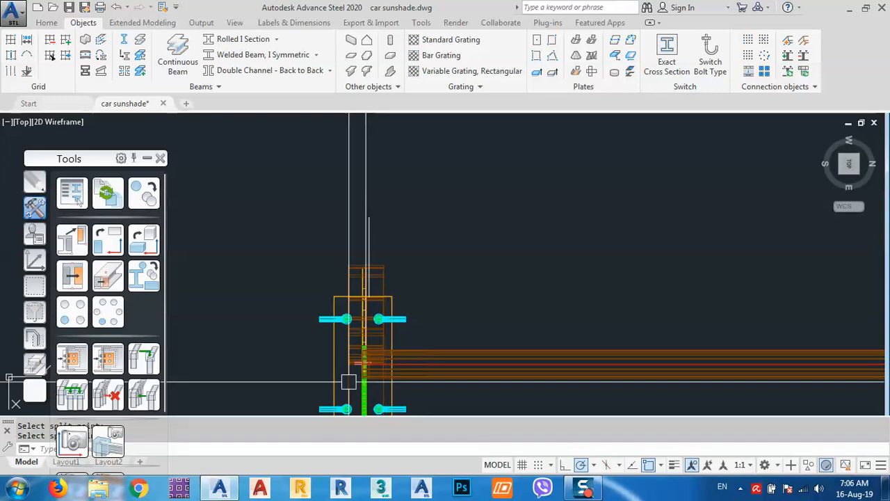
Step: Delete the short tube offcut crossing the first frame's plate and the helper line beside it
scroll(363, 375, "up", 5)
middle_click_drag(364, 385, 361, 318)
left_click(368, 305)
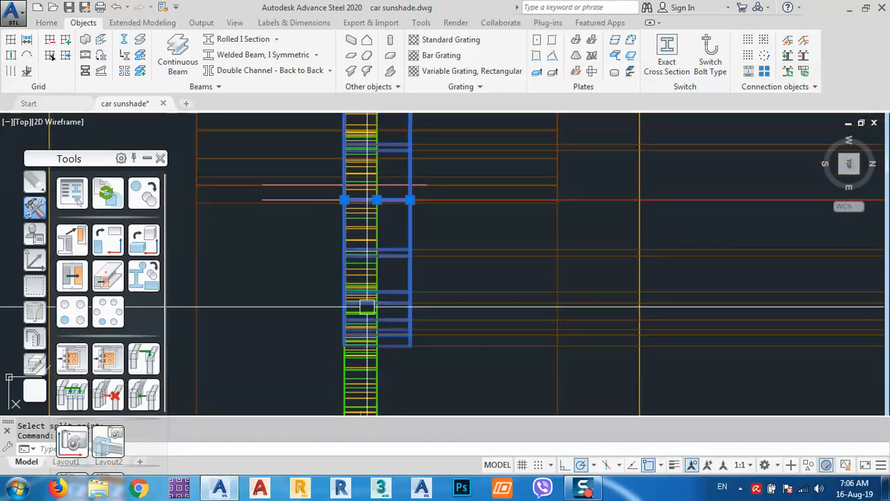
scroll(368, 308, "down", 3)
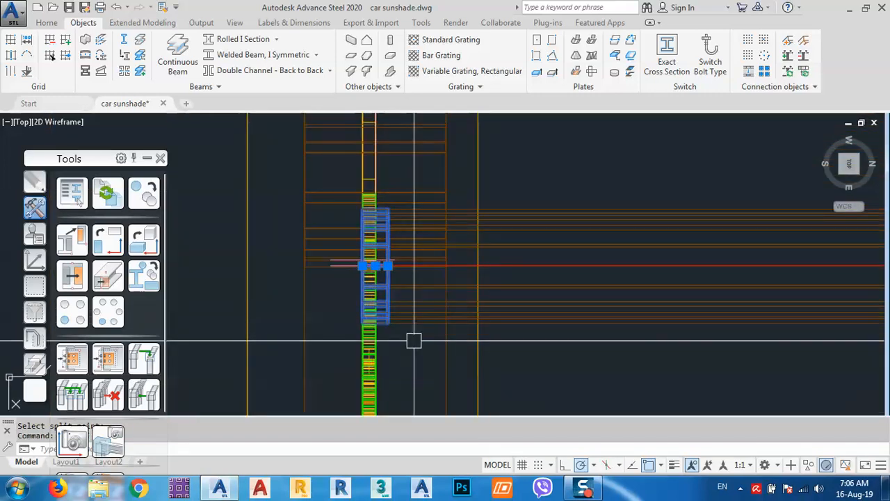
key("Escape")
scroll(364, 314, "up", 10)
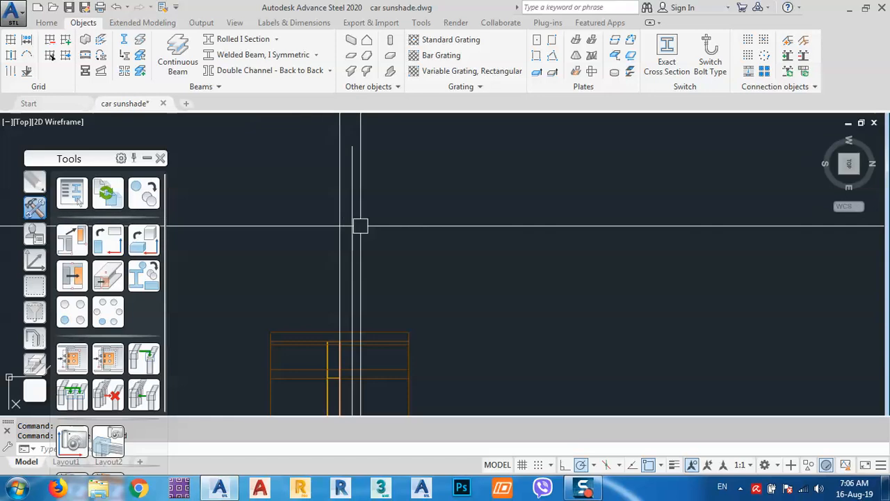
left_click(357, 226)
scroll(334, 233, "down", 6)
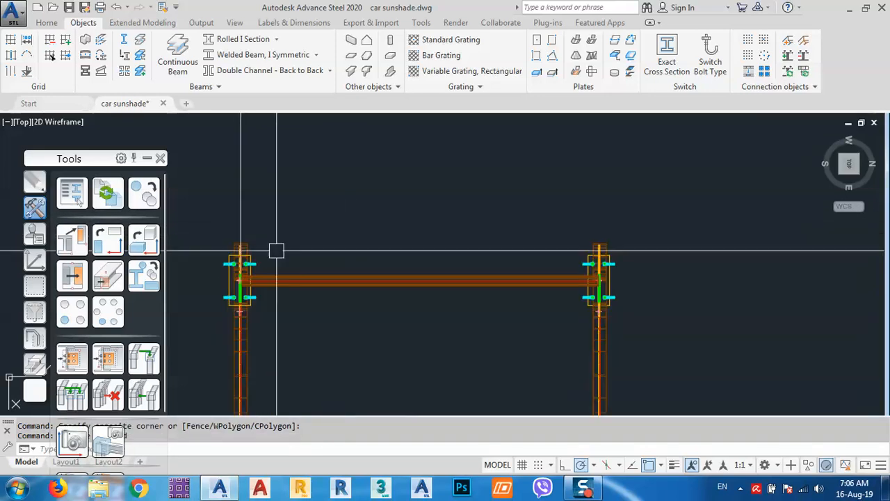
Step: Draw a helper line from the tube-side corner of the second frame's plate, extending west beyond the frame
scroll(583, 303, "up", 5)
scroll(548, 324, "up", 2)
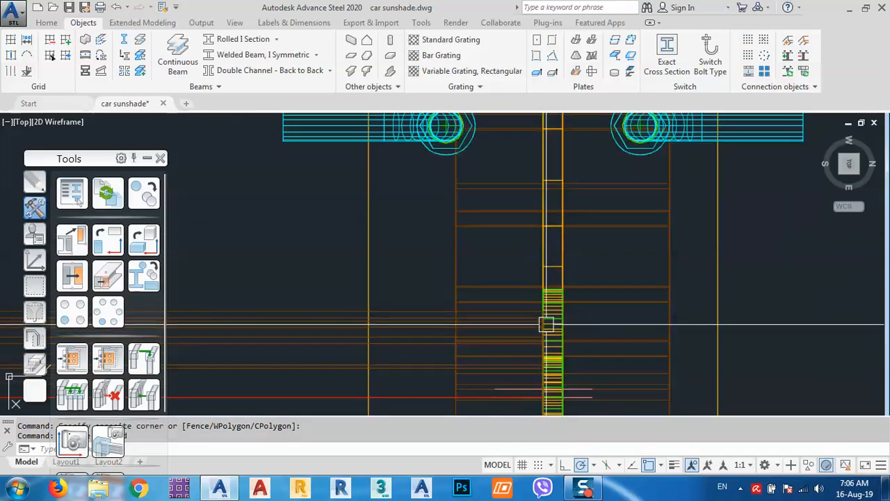
scroll(548, 324, "down", 3)
middle_click_drag(562, 252, 570, 318)
scroll(555, 275, "up", 2)
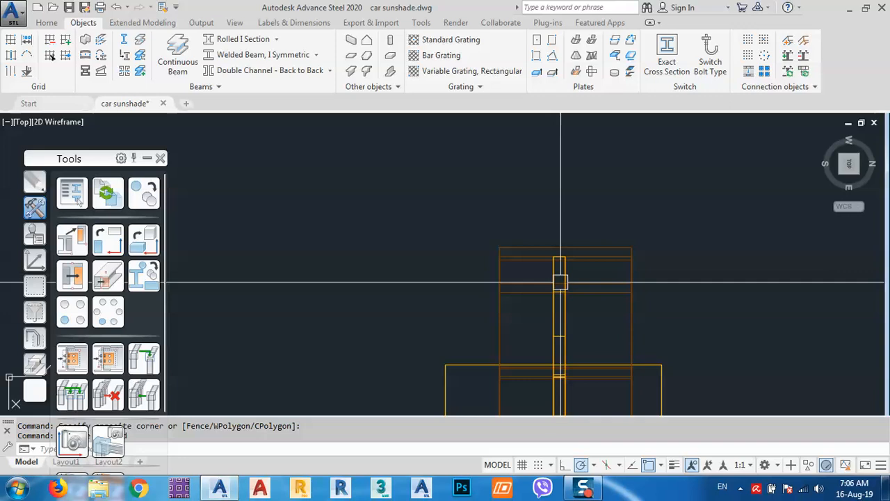
type("l")
key("Return")
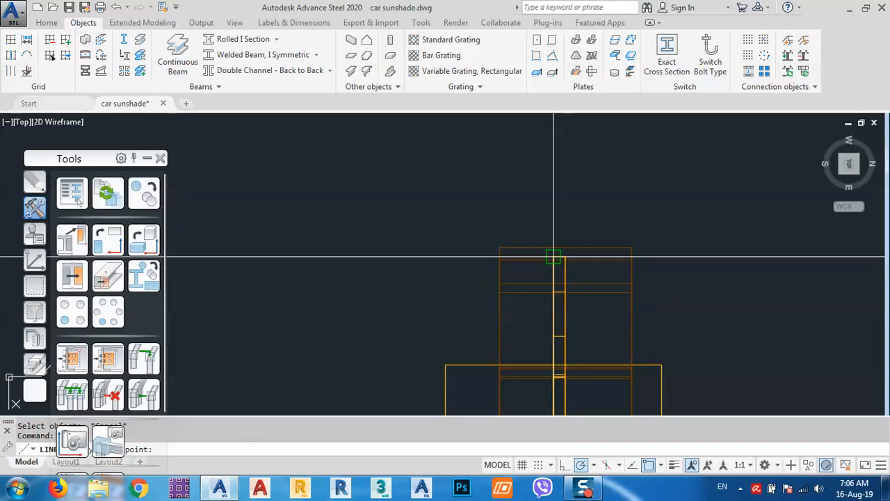
scroll(557, 259, "up", 2)
left_click(551, 255)
left_click(551, 132)
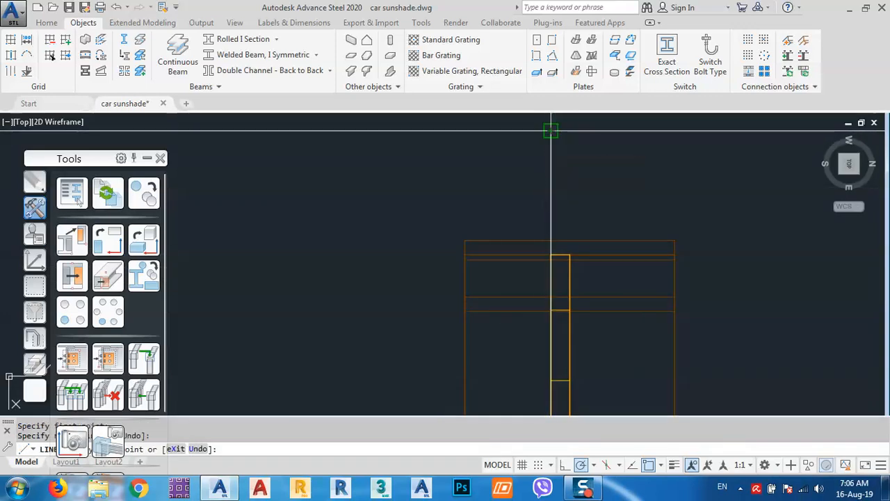
key("Escape")
Step: Move the second frame's helper line 10 units toward the first frame
middle_click_drag(589, 160, 622, 188)
left_click(622, 188)
left_click(511, 203)
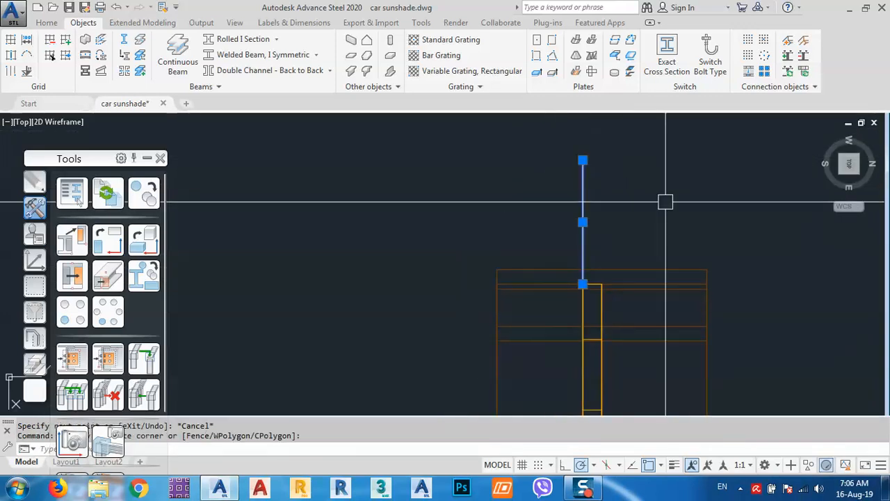
type("m")
key("Return")
left_click(704, 187)
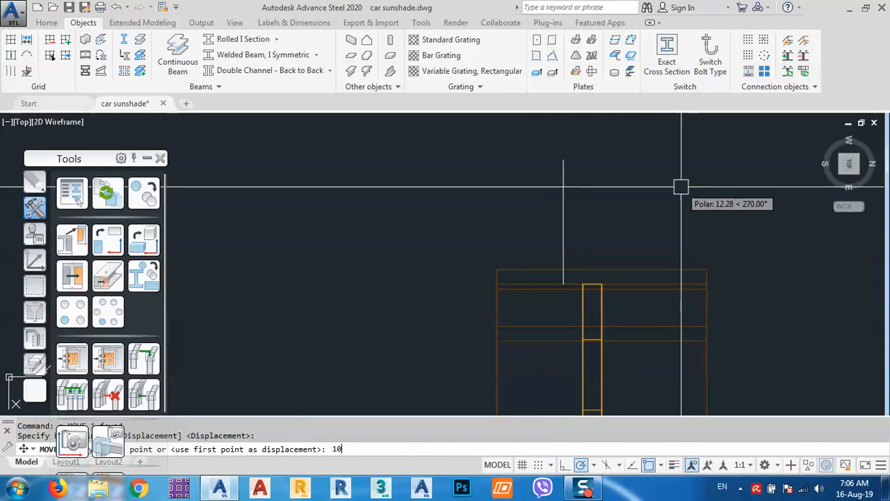
type("10")
key("Return")
Step: Split the tube at the lower end of the offset helper line beside the second frame's plate
scroll(578, 146, "down", 4)
left_click(489, 252)
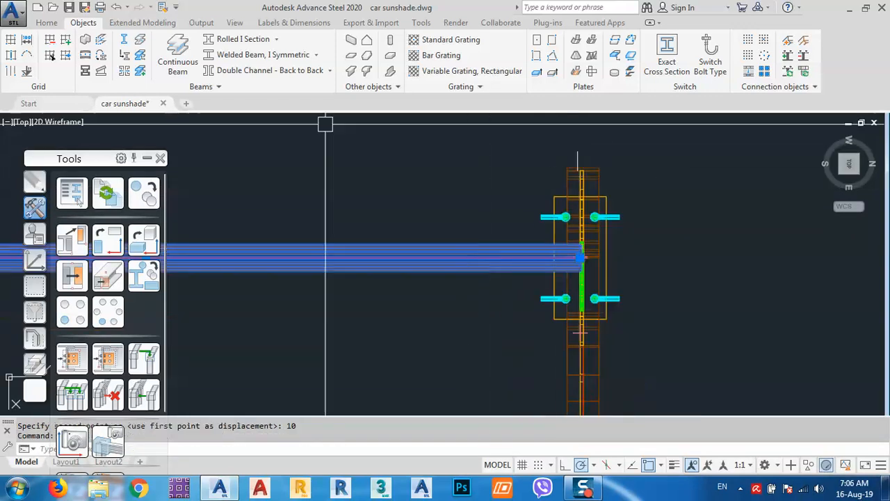
left_click(139, 42)
scroll(501, 356, "up", 4)
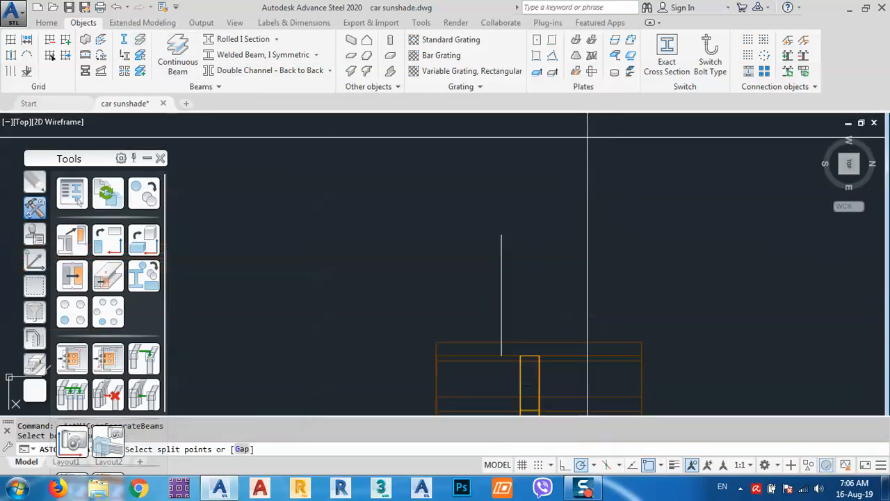
left_click(501, 356)
key("Return")
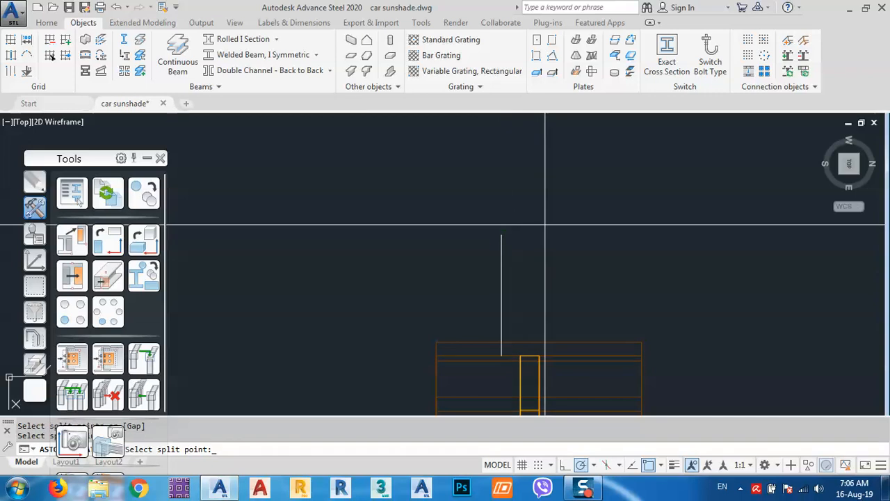
Step: Delete the short tube offcut crossing the second frame's plate and the helper line beside it
scroll(589, 129, "down", 4)
scroll(579, 313, "up", 3)
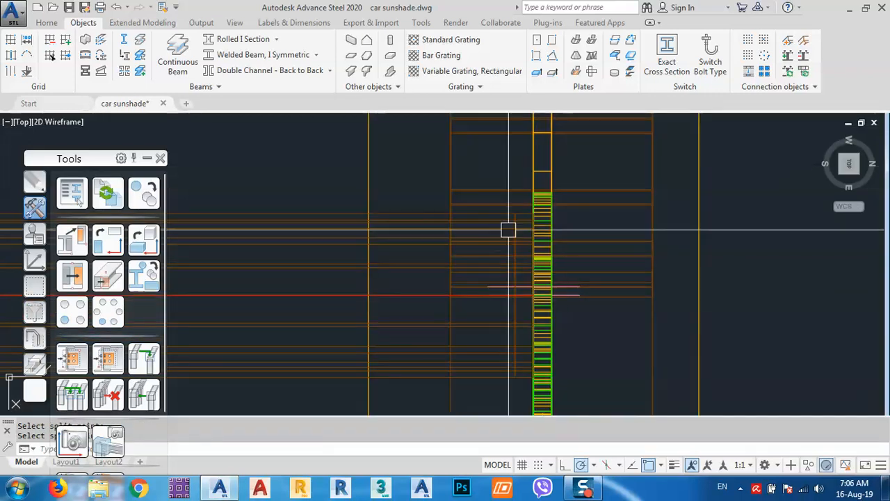
scroll(534, 214, "up", 2)
left_click(525, 270)
key("Delete")
scroll(525, 270, "down", 2)
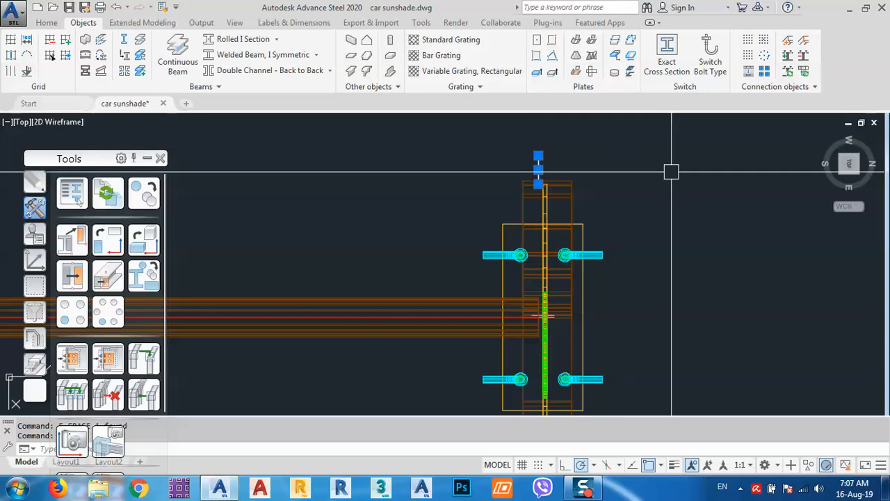
Step: Switch the model display to the Conceptual visual style to inspect the trimmed tube between the frames
scroll(671, 171, "down", 5)
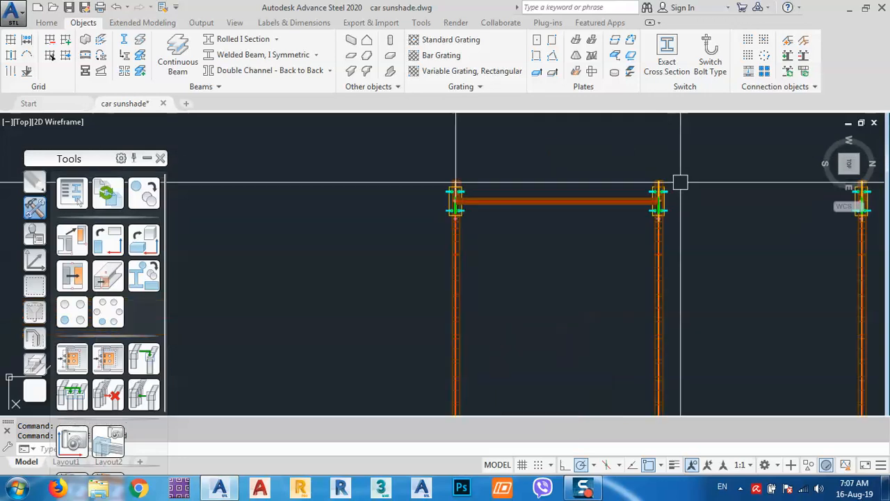
left_click(71, 124)
left_click(105, 169)
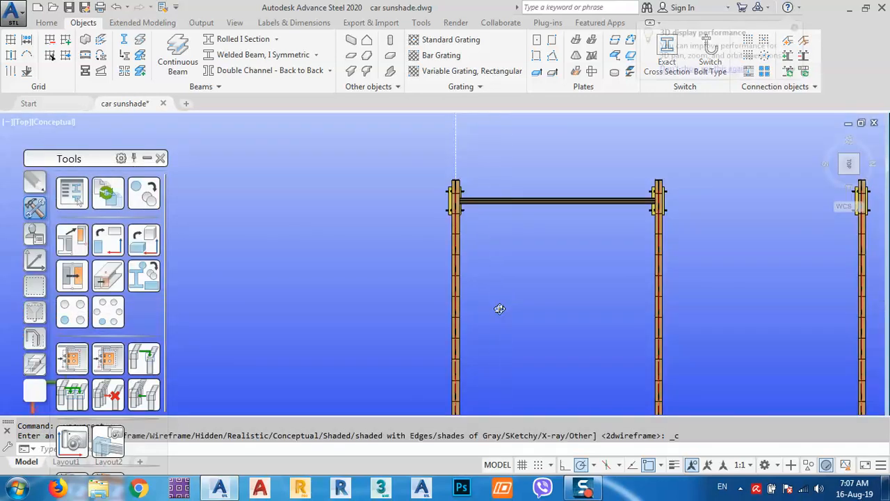
middle_click_drag(500, 308, 104, 278, "shift")
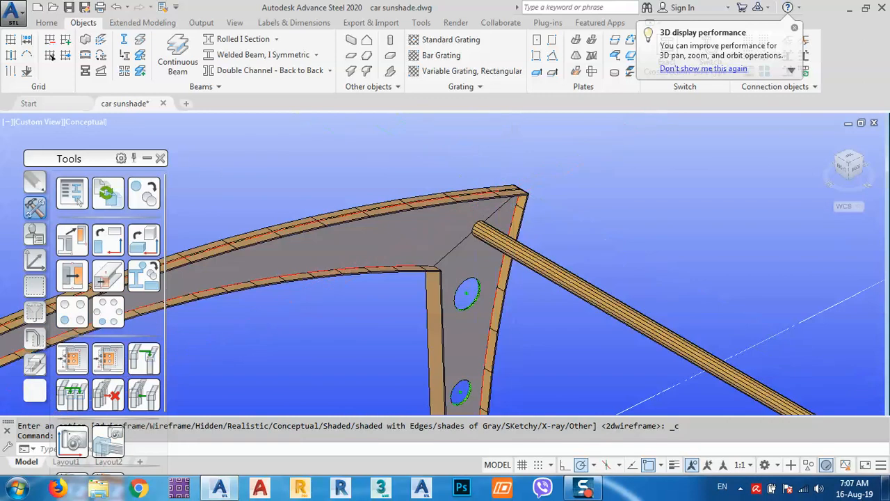
scroll(477, 226, "up", 5)
Step: Switch to the Back view and align the UCS with that view
left_click(860, 174)
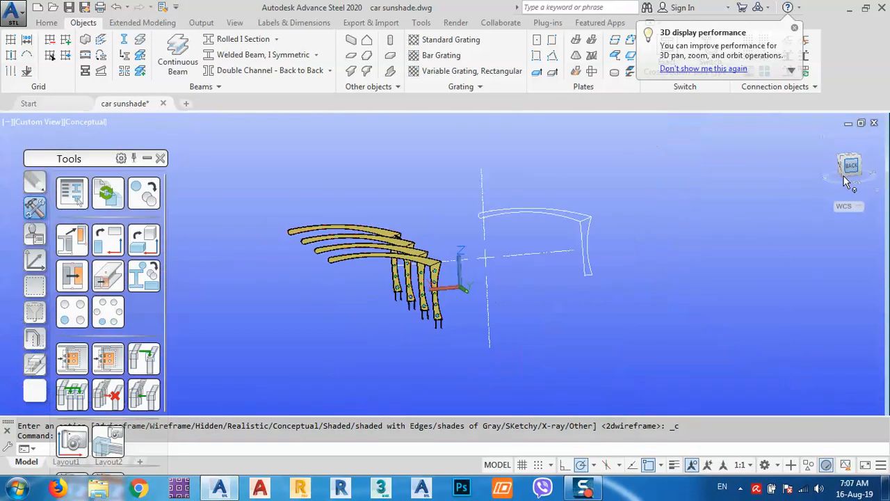
type("ucs")
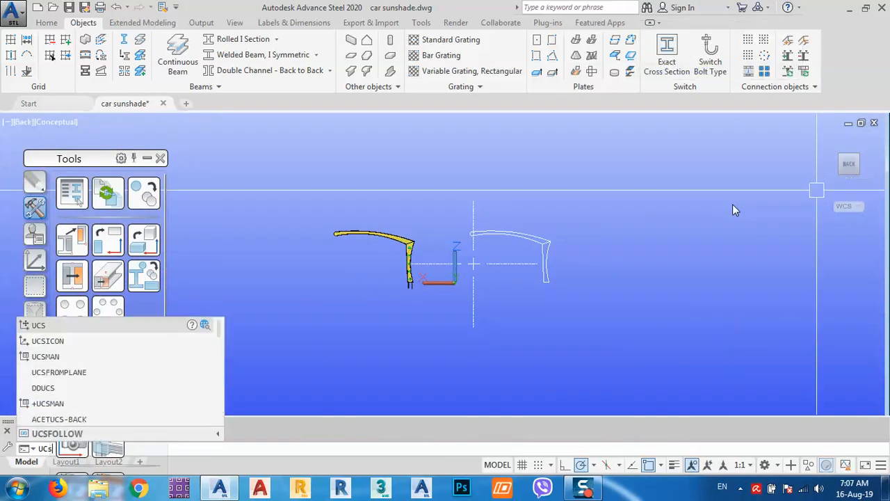
key("Return")
type("v")
key("Return")
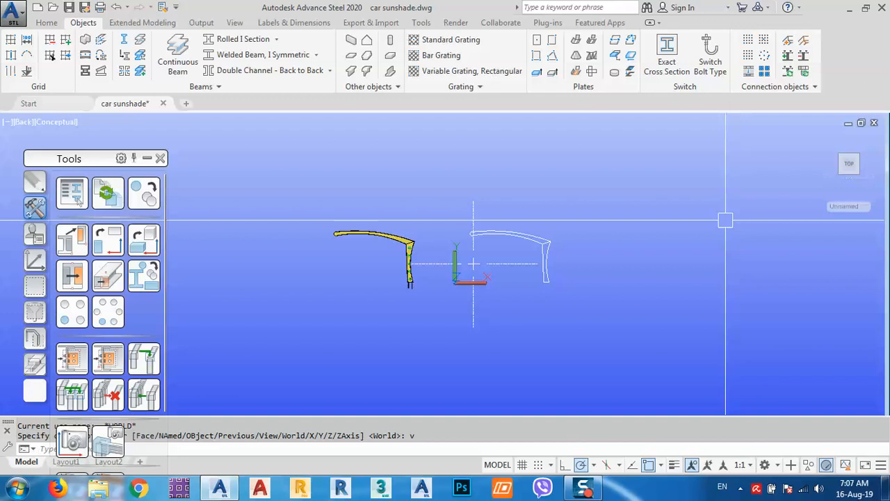
middle_click_drag(494, 273, 525, 304, "shift")
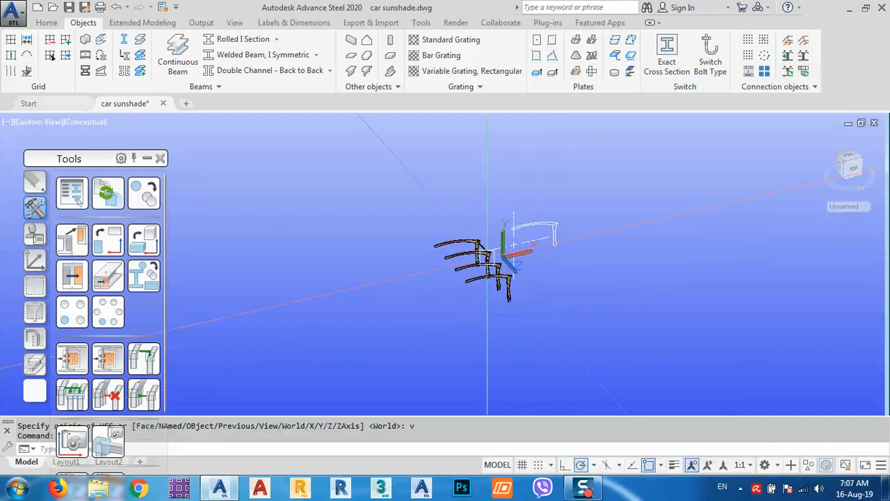
scroll(478, 238, "up", 6)
scroll(470, 226, "up", 5)
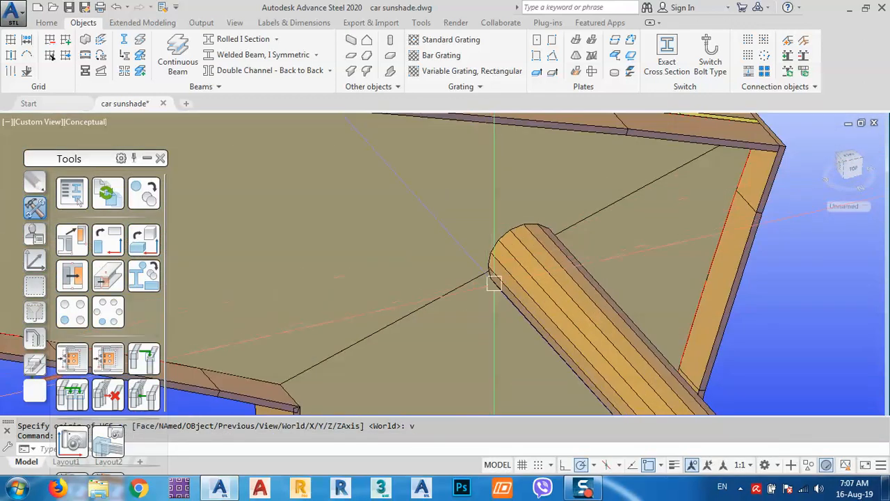
middle_click_drag(493, 282, 505, 246, "shift")
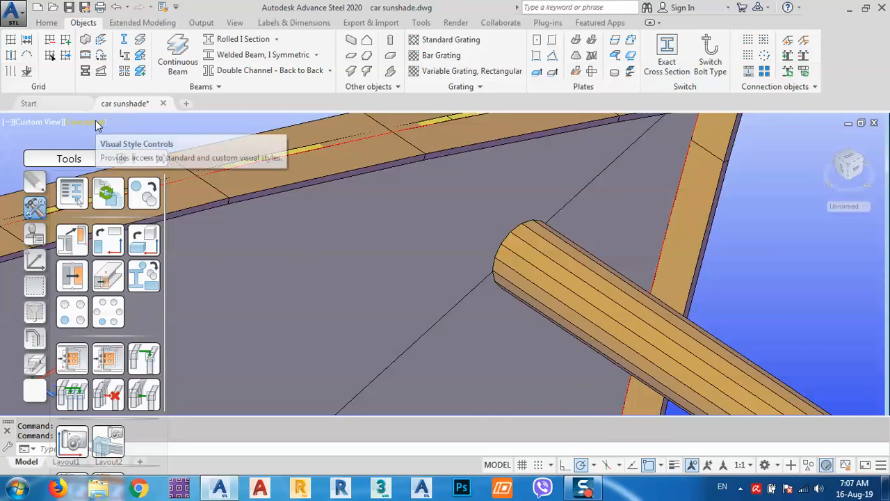
left_click(536, 42)
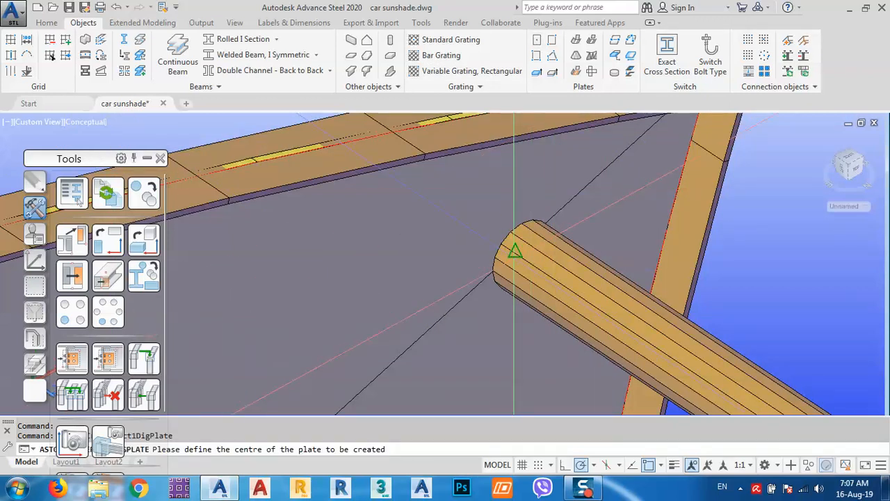
middle_click_drag(526, 256, 616, 233, "shift")
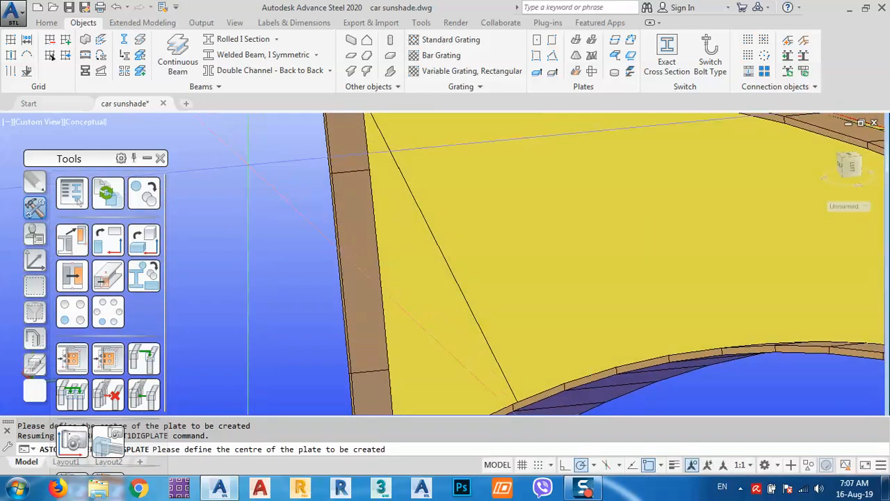
key("Escape")
Step: Switch the display to 2D Wireframe and place a centre-defined rectangular plate at the tube end's centre point
left_click(80, 123)
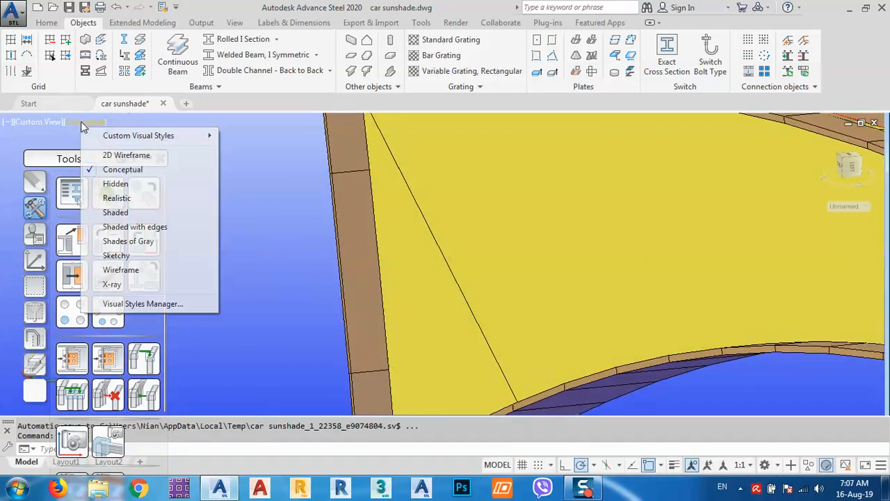
left_click(113, 153)
left_click(532, 229)
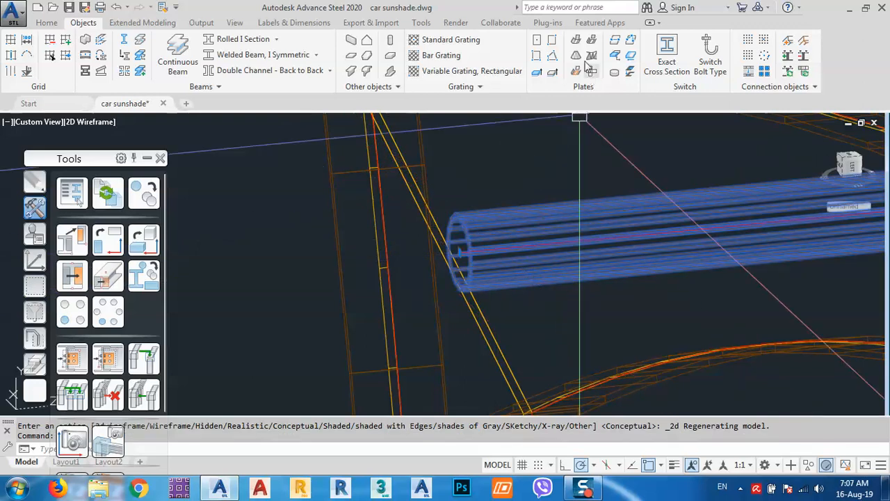
left_click(537, 40)
scroll(465, 266, "up", 5)
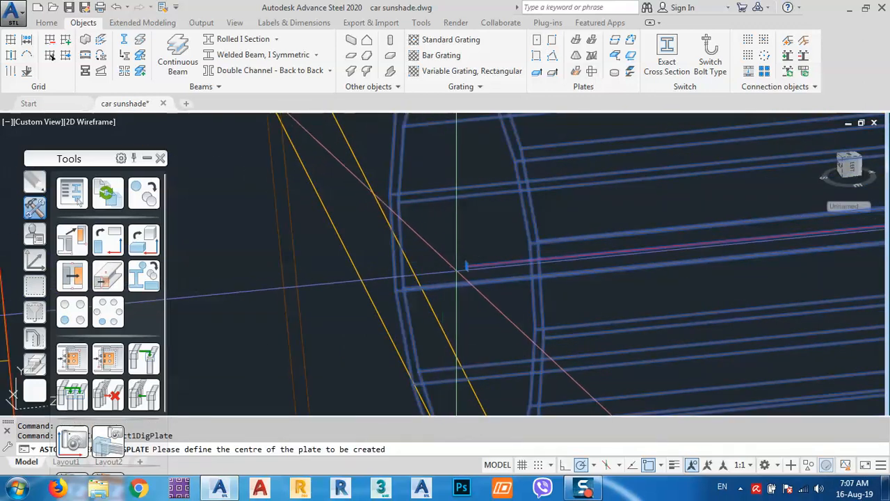
left_click(466, 266)
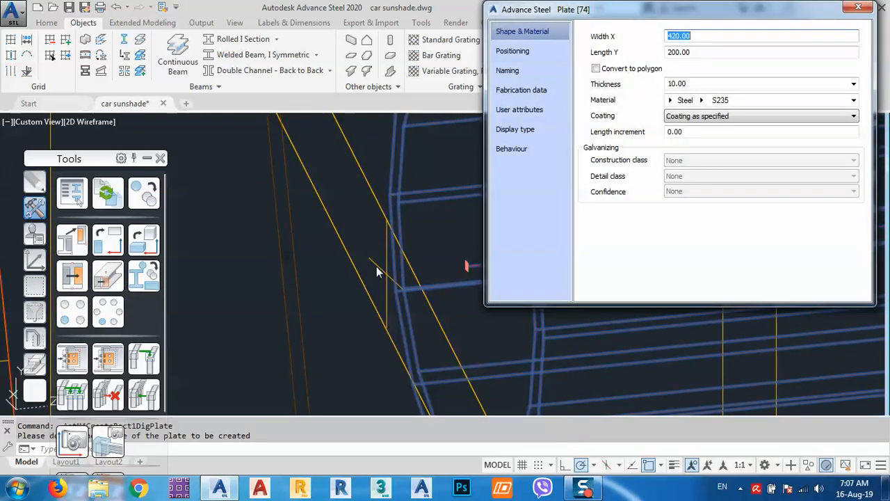
Step: Set the new plate's width X to 120 and its length Y to 120
scroll(379, 264, "down", 3)
scroll(373, 268, "down", 4)
middle_click_drag(448, 334, 376, 313, "shift")
scroll(352, 306, "down", 4)
scroll(372, 306, "up", 6)
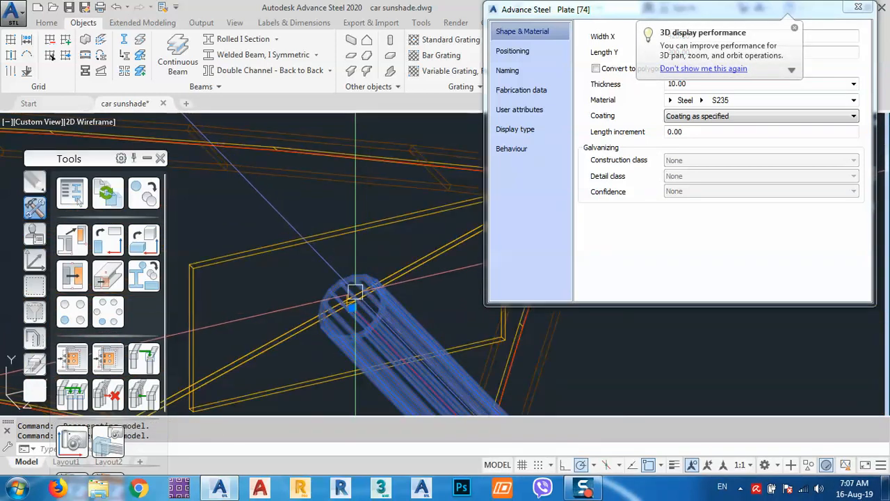
left_click_drag(638, 5, 560, 9)
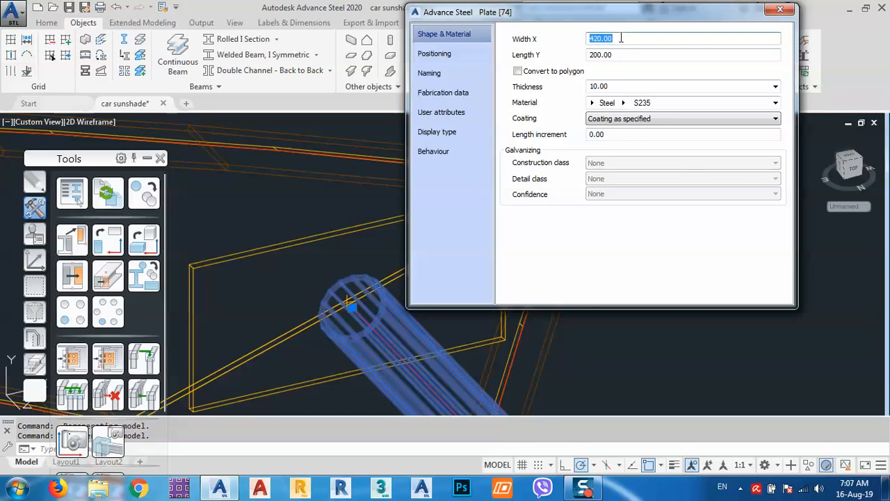
type("0")
key("Return")
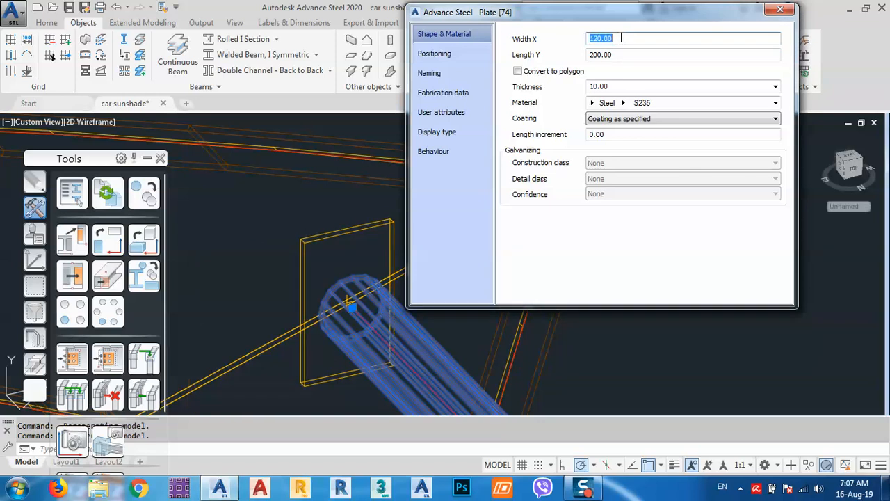
type("120")
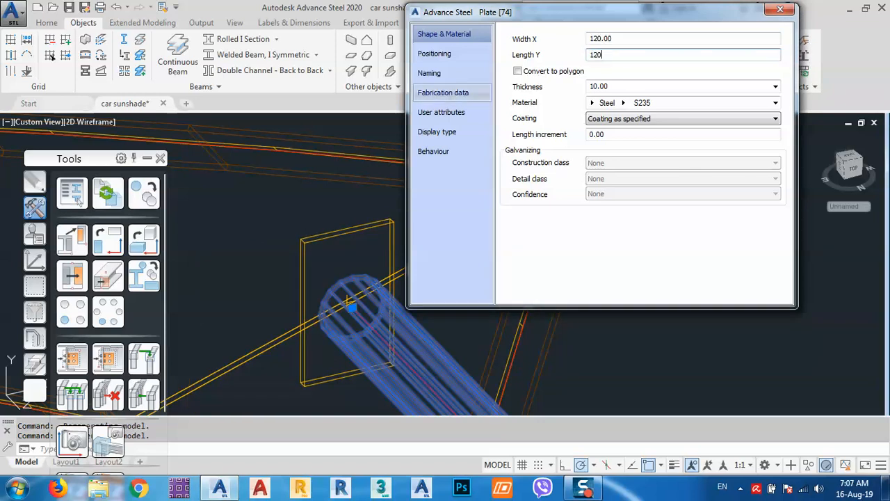
key("Return")
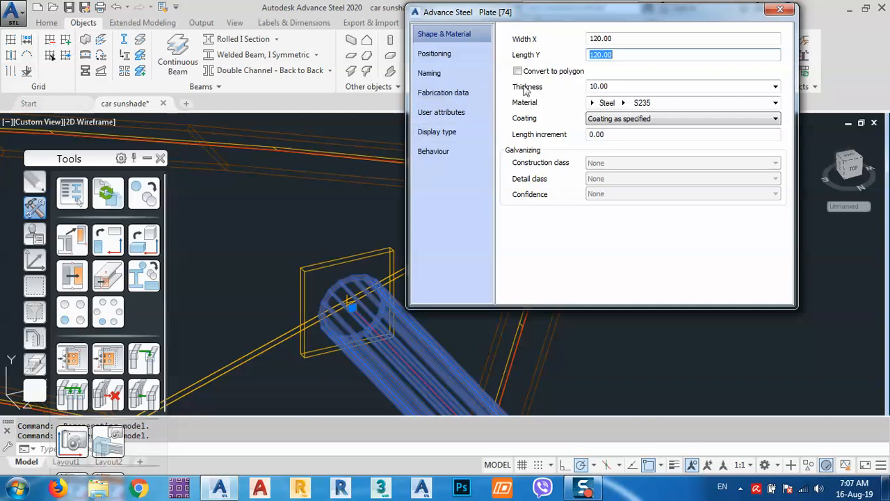
Step: Set the plate's length Y and width X to 150 and close its properties
type("150")
key("Return")
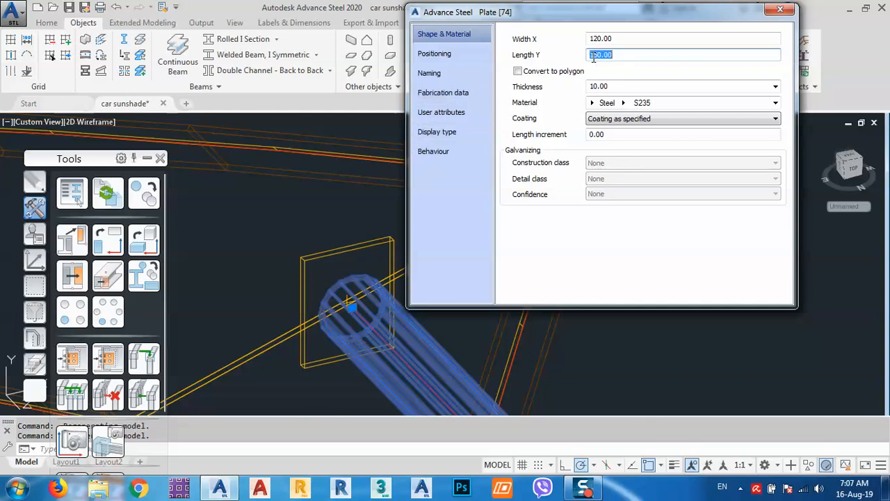
left_click(615, 39)
type("1")
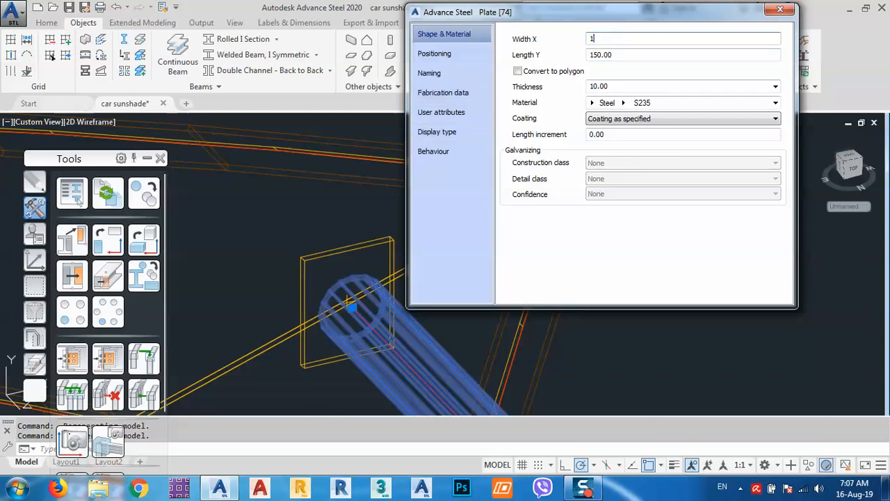
type("560")
key("Return")
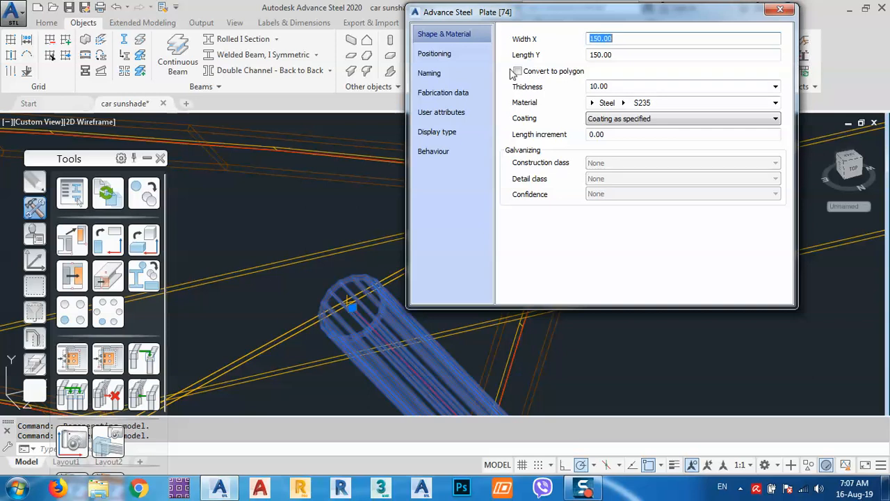
left_click(781, 9)
Step: Switch the model display back to the Conceptual visual style
left_click(90, 121)
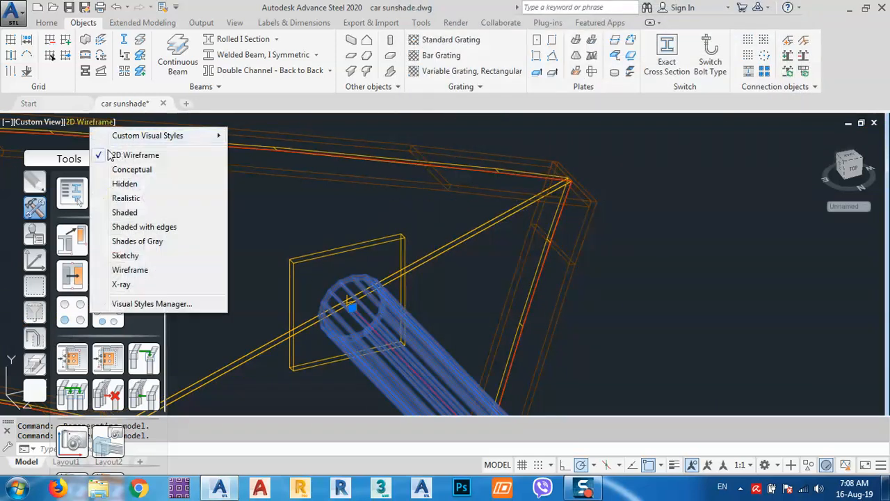
left_click(119, 171)
scroll(390, 278, "up", 5)
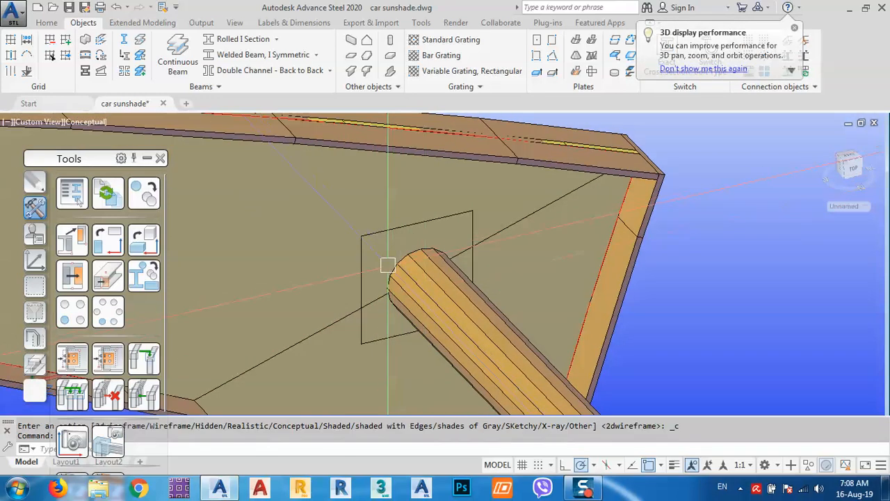
Step: Open the Advance Properties of the 150 x 150 end plate and set its positioning justification to 1.00
left_click(359, 308)
scroll(430, 275, "down", 2)
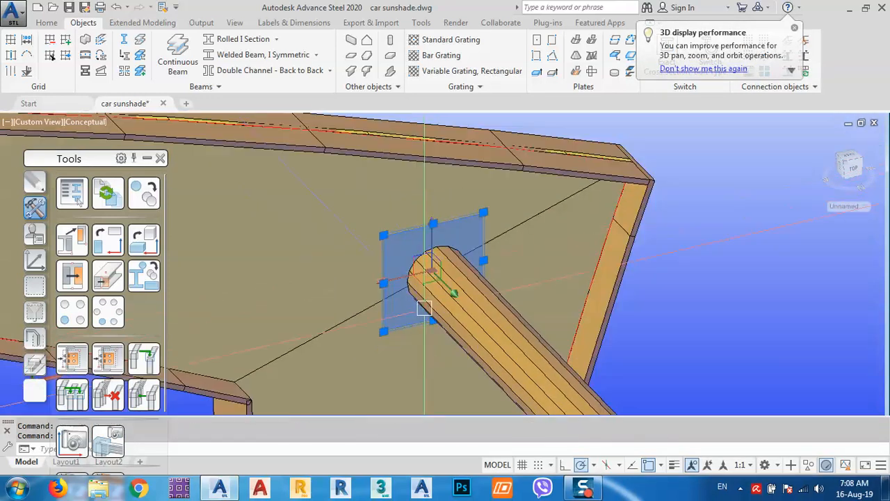
middle_click_drag(452, 317, 507, 322, "shift")
mouse_move(471, 295)
middle_mouse_down("shift")
mouse_move(481, 292)
mouse_move(469, 285)
middle_mouse_up("shift")
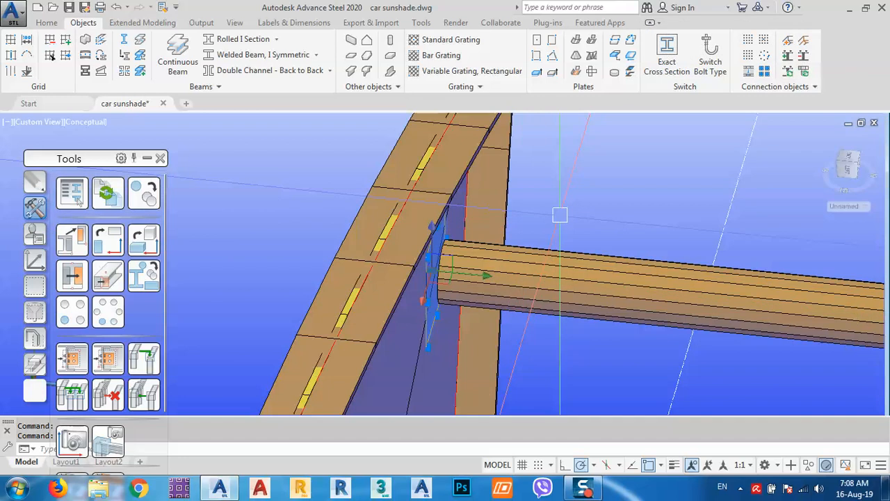
right_click(561, 217)
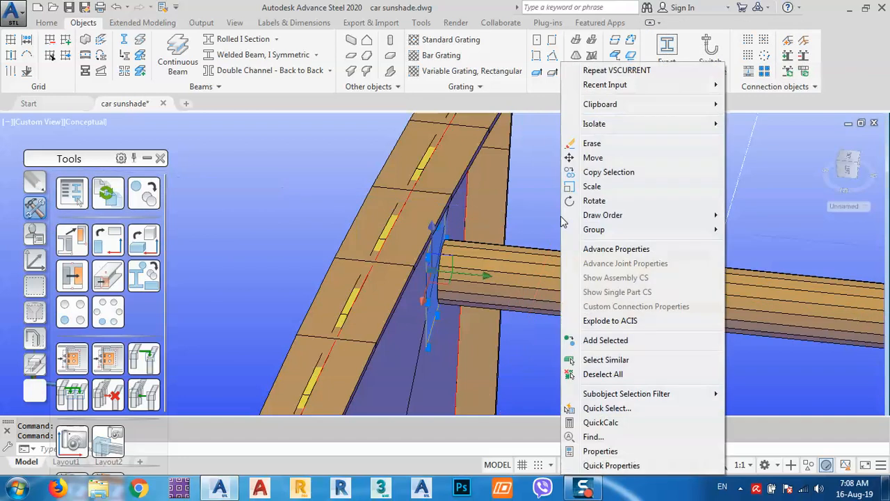
left_click(619, 251)
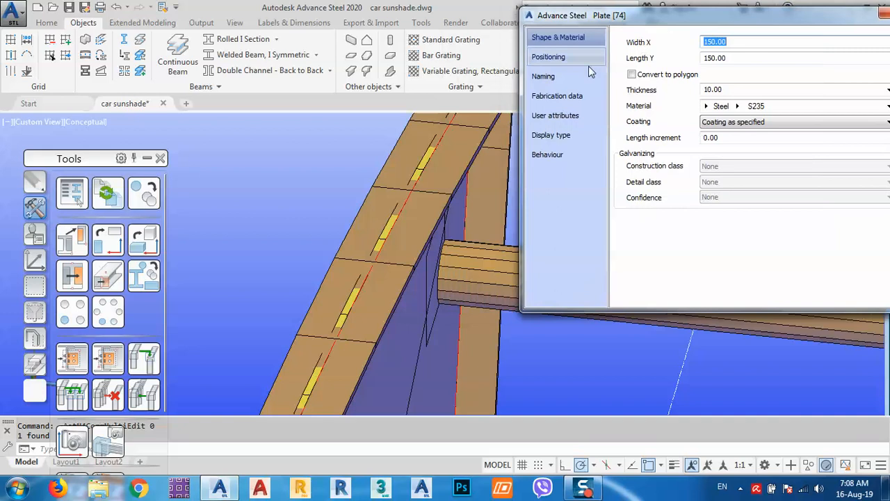
left_click(588, 65)
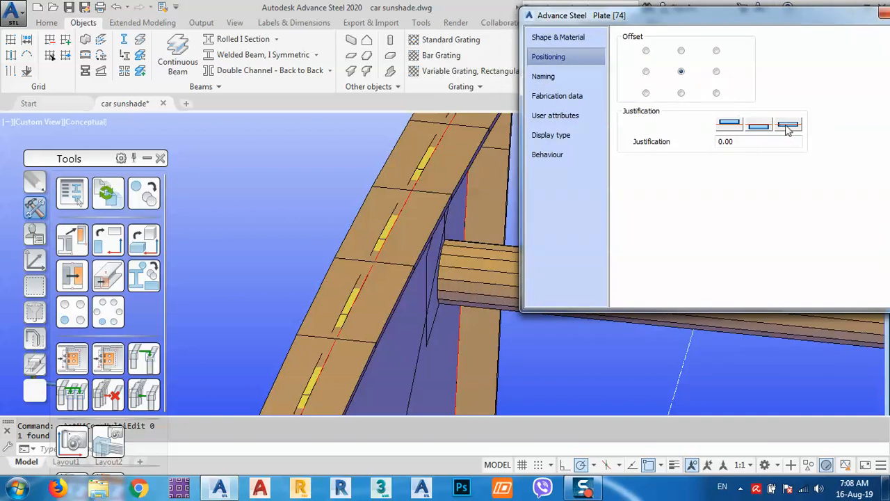
left_click(730, 126)
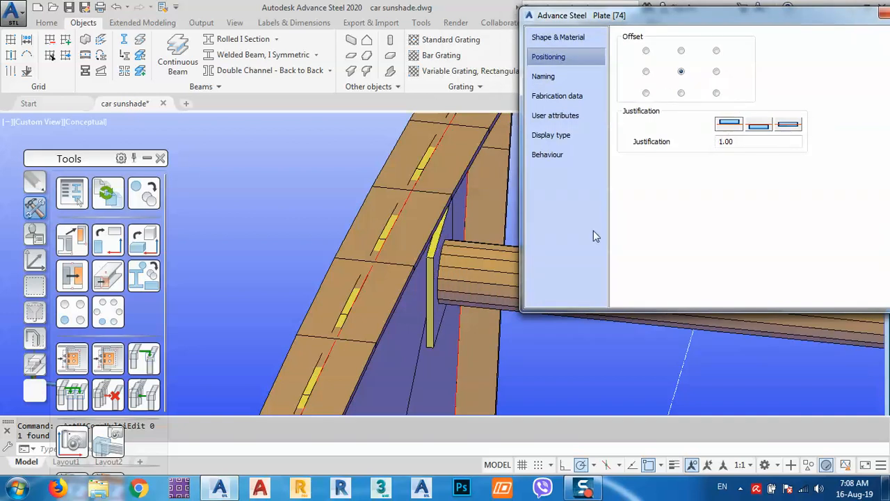
Step: Try justifications 0.00 and 0.50 on the end plate, restore 1.00 and close its properties
mouse_move(446, 319)
middle_mouse_down("shift")
mouse_move(462, 276)
mouse_move(424, 272)
mouse_move(453, 314)
mouse_move(443, 322)
middle_mouse_up("shift")
left_click(759, 125)
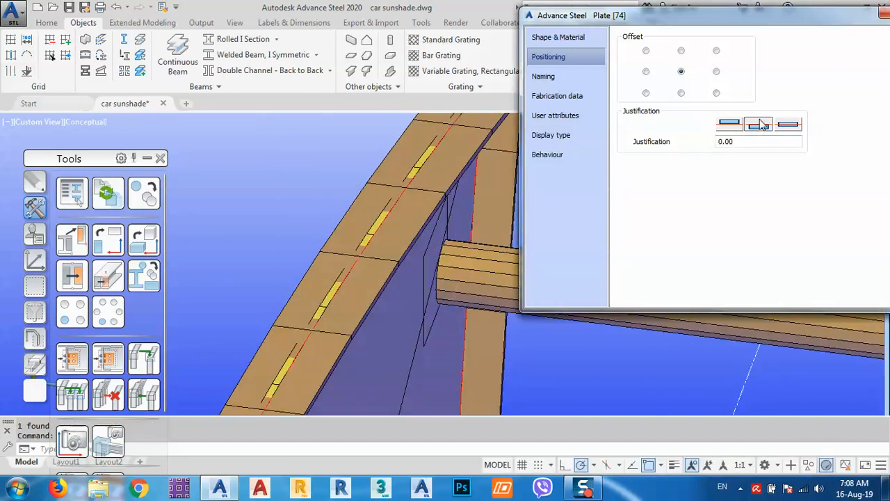
left_click(787, 125)
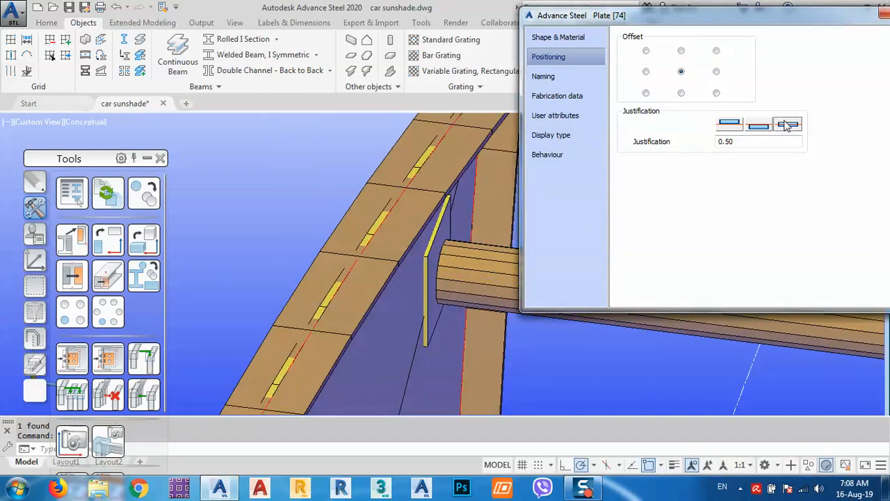
left_click(728, 128)
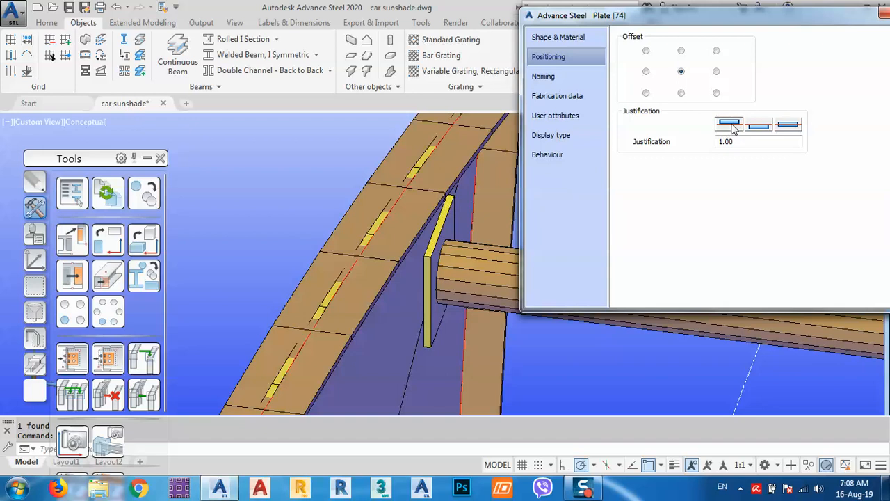
left_click_drag(861, 31, 708, 34)
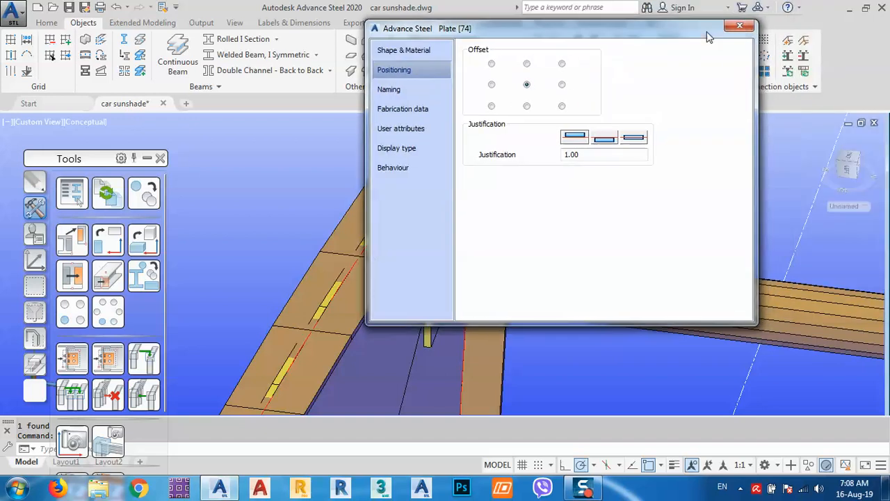
left_click(741, 27)
Step: Reset the coordinate system to World
middle_click_drag(556, 265, 410, 238, "shift")
scroll(409, 238, "down", 6)
scroll(410, 239, "down", 3)
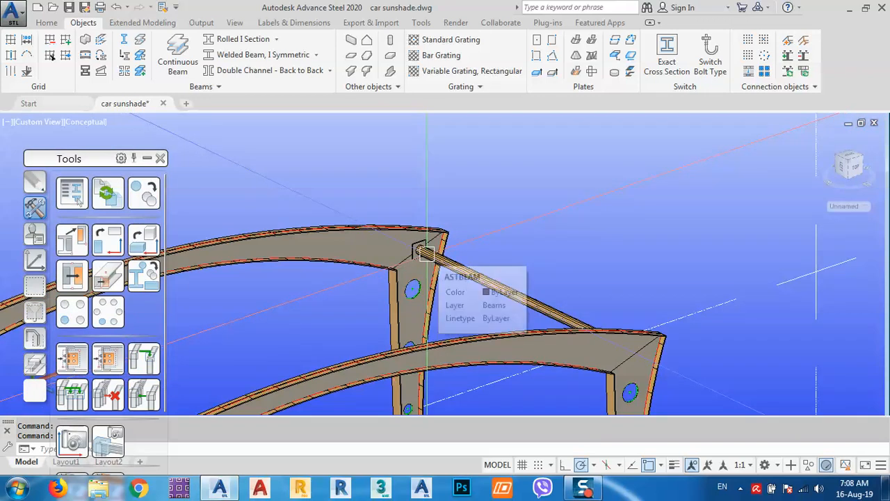
scroll(411, 243, "up", 4)
scroll(411, 244, "up", 5)
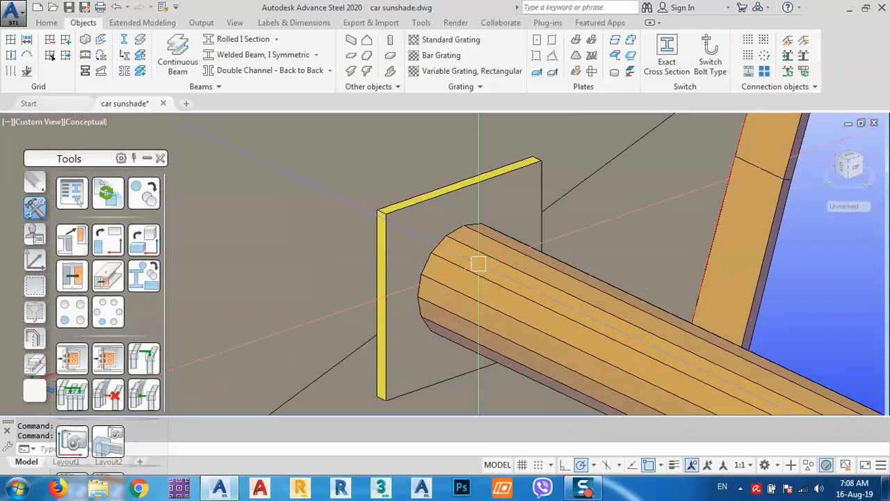
scroll(457, 220, "down", 5)
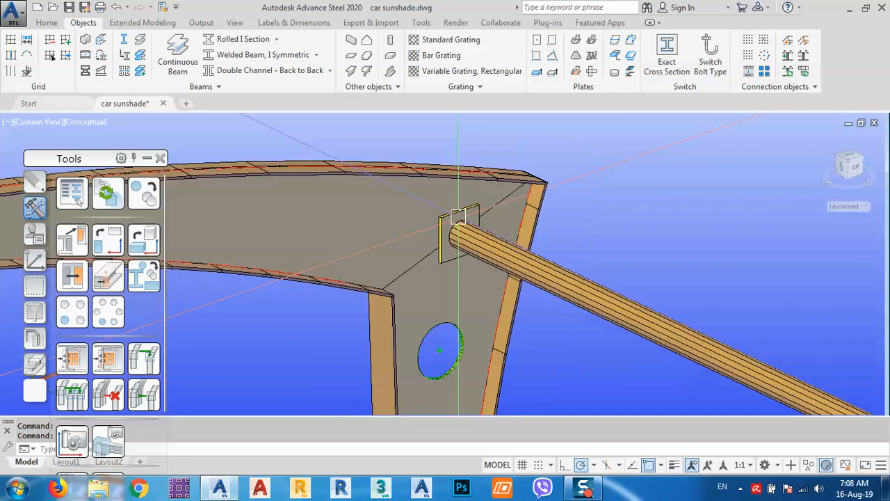
scroll(457, 219, "up", 4)
left_click(457, 212)
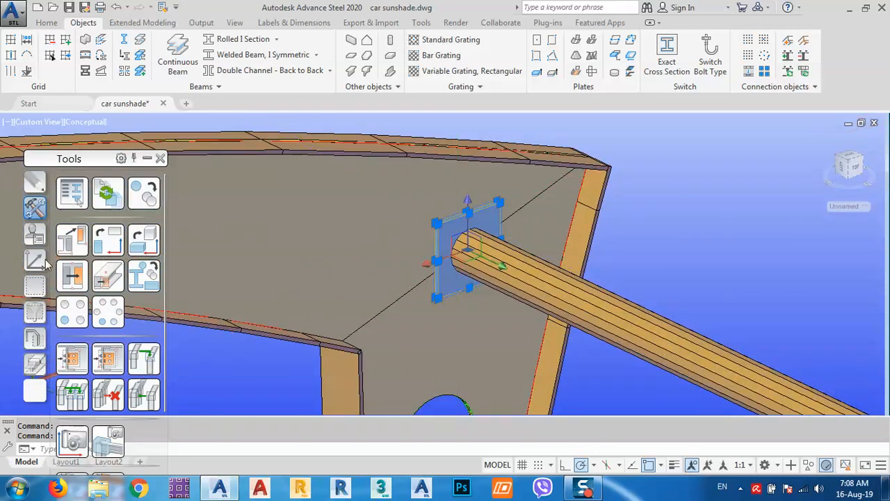
left_click(34, 260)
left_click(72, 193)
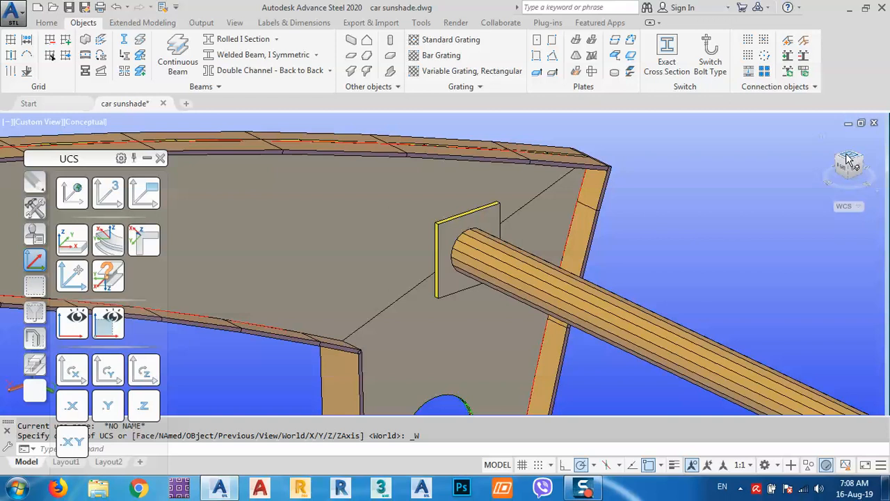
Step: Show the model in a top view turned 90 degrees, displayed in the 2D Wireframe visual style
left_click(847, 160)
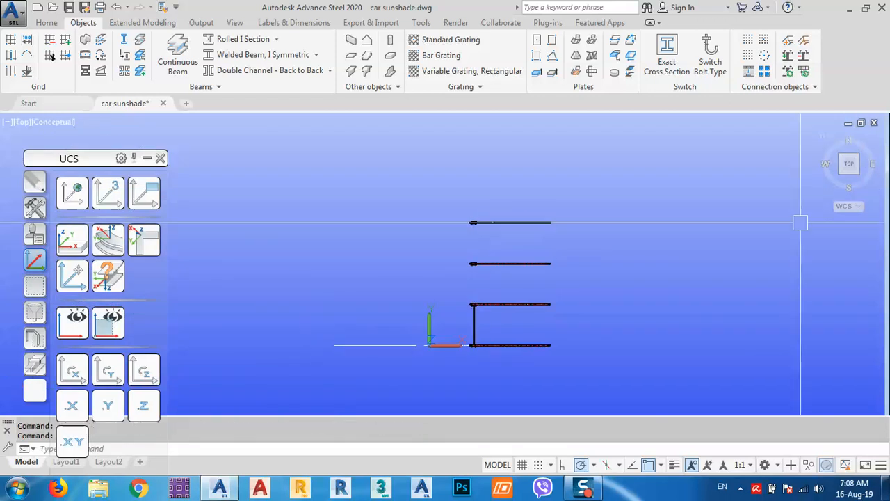
left_click(879, 146)
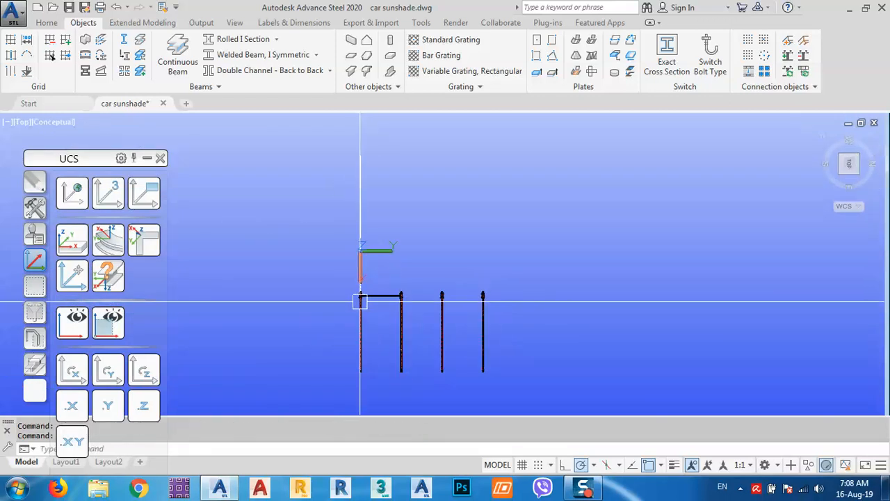
scroll(360, 292, "up", 6)
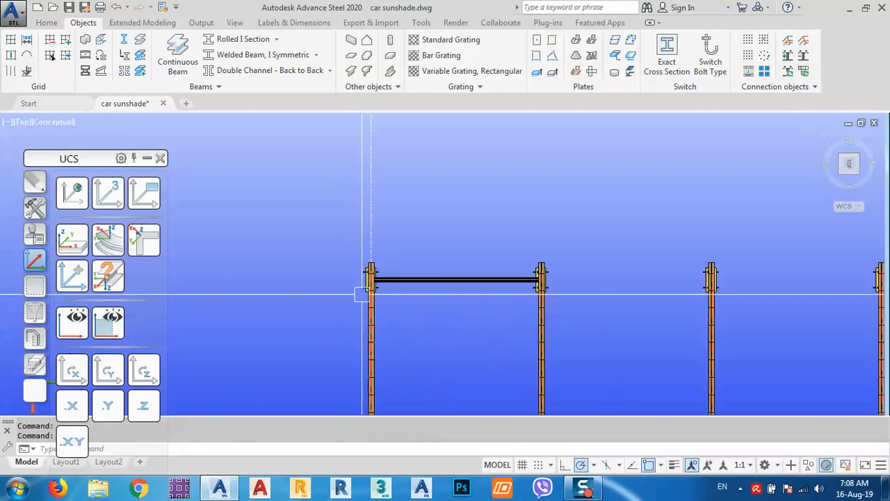
left_click(52, 120)
left_click(90, 153)
scroll(301, 205, "up", 5)
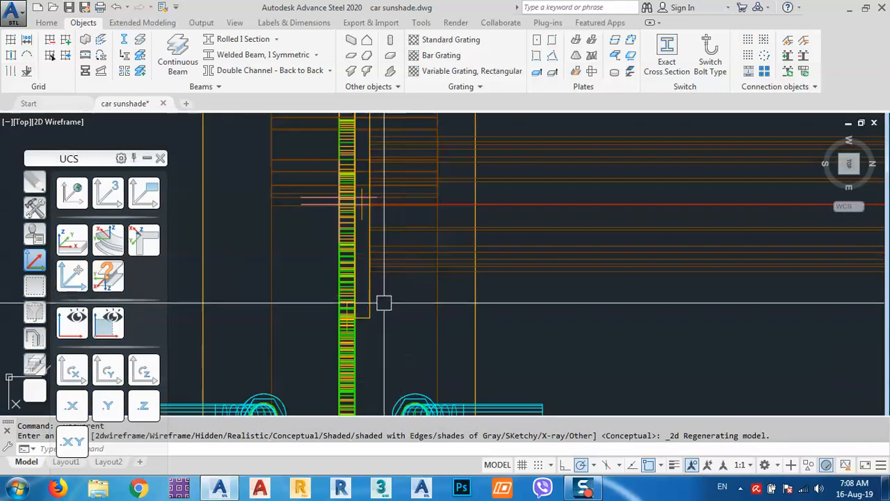
Step: Mirror the end plate to the tube's other end about a line through the tube's midpoint, keeping the source plate
left_click(361, 299)
scroll(361, 299, "down", 8)
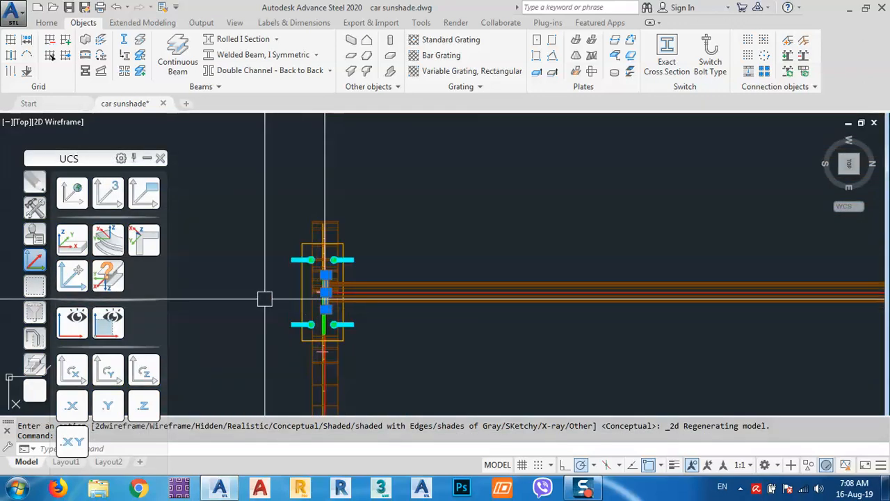
middle_click_drag(554, 342, 555, 346)
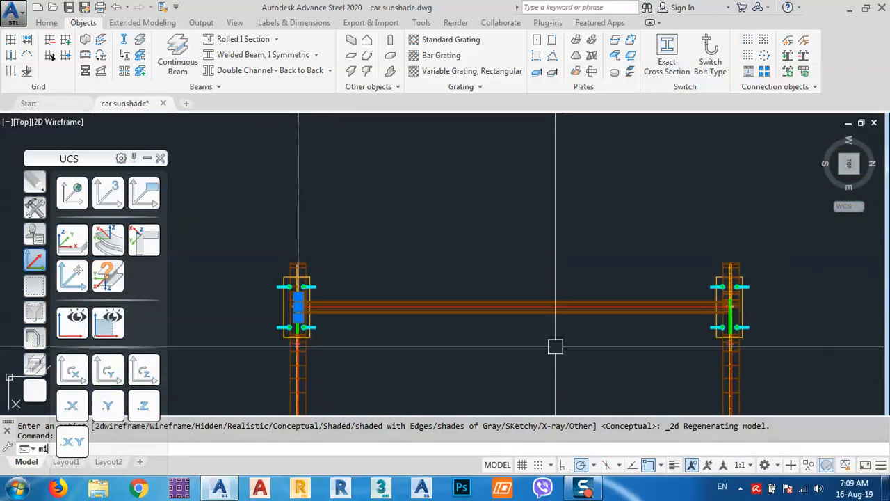
key("Return")
left_click(514, 306)
left_click(515, 259)
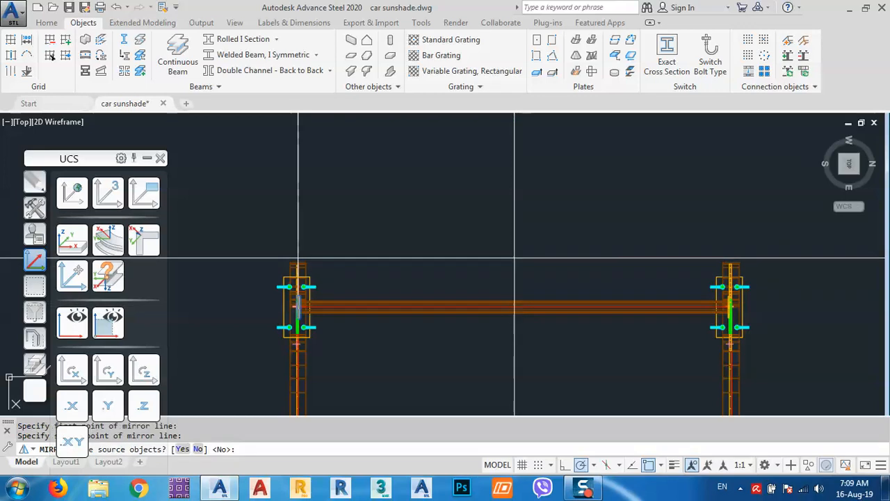
right_click(515, 259)
left_click(544, 264)
Step: Examine the mirrored end plate in plan and 3D, checking how it sits between the tube and the second frame
scroll(726, 306, "up", 5)
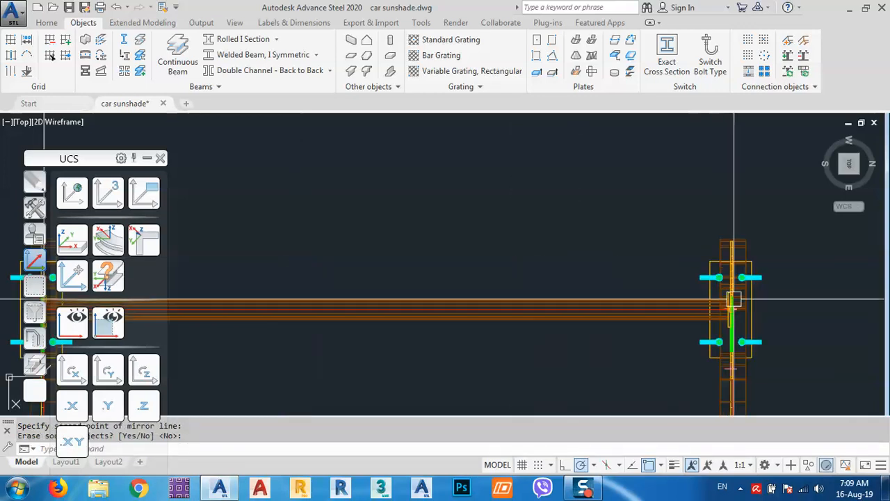
scroll(733, 263, "down", 5)
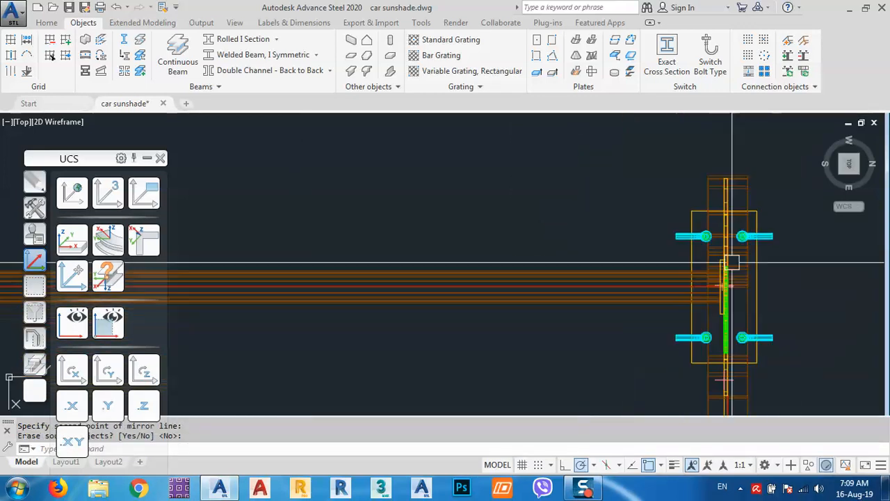
middle_click_drag(535, 294, 529, 241, "shift")
scroll(534, 177, "up", 5)
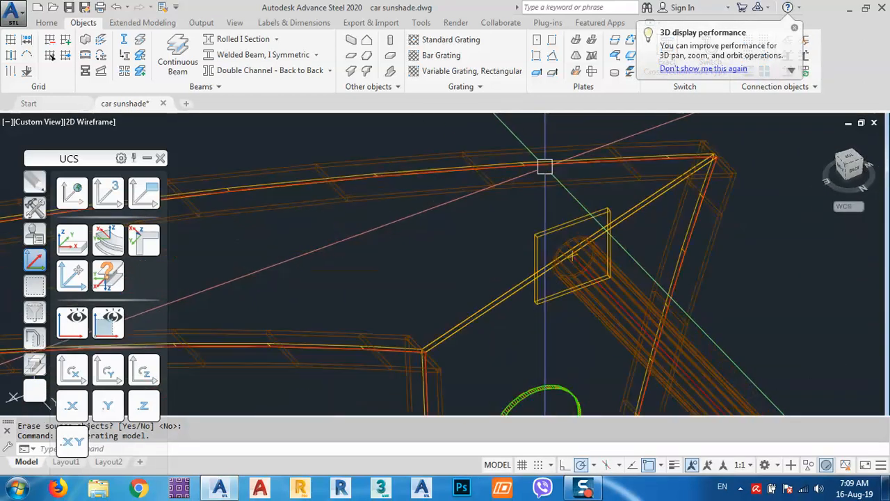
scroll(508, 192, "down", 5)
middle_click_drag(506, 191, 672, 332, "shift")
scroll(673, 332, "up", 10)
left_click(595, 286)
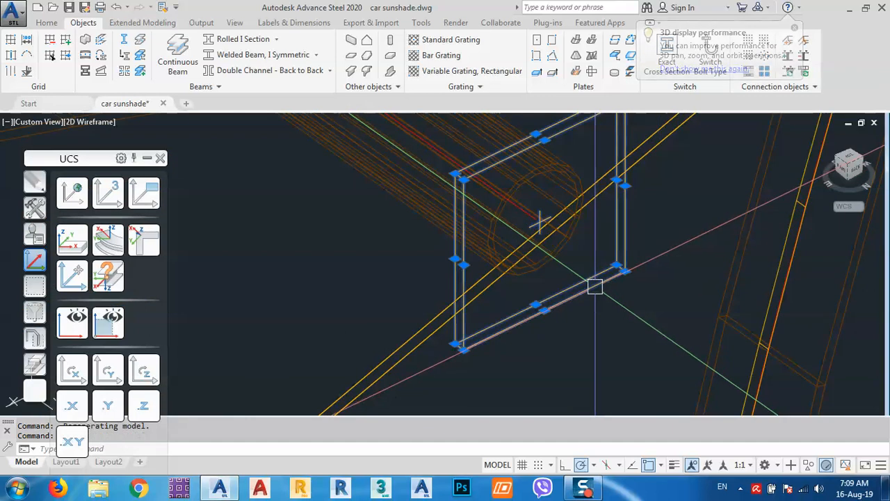
scroll(595, 287, "down", 3)
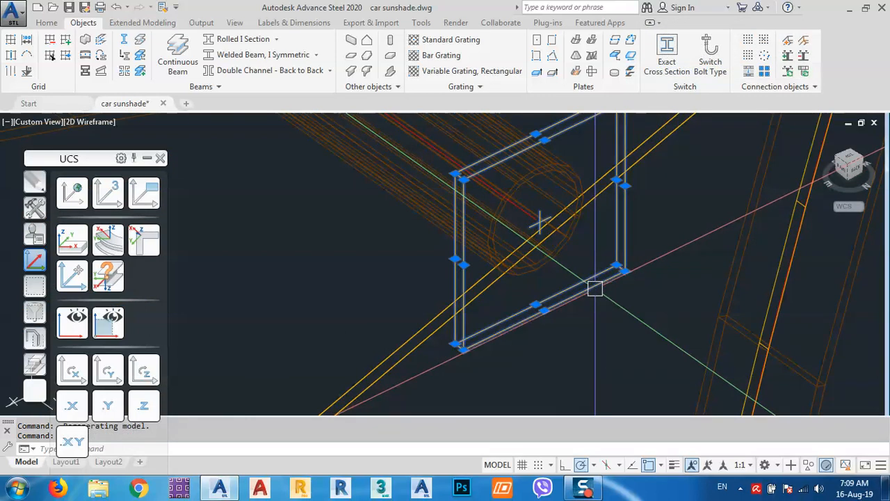
scroll(664, 322, "down", 1)
middle_click_drag(483, 258, 594, 358)
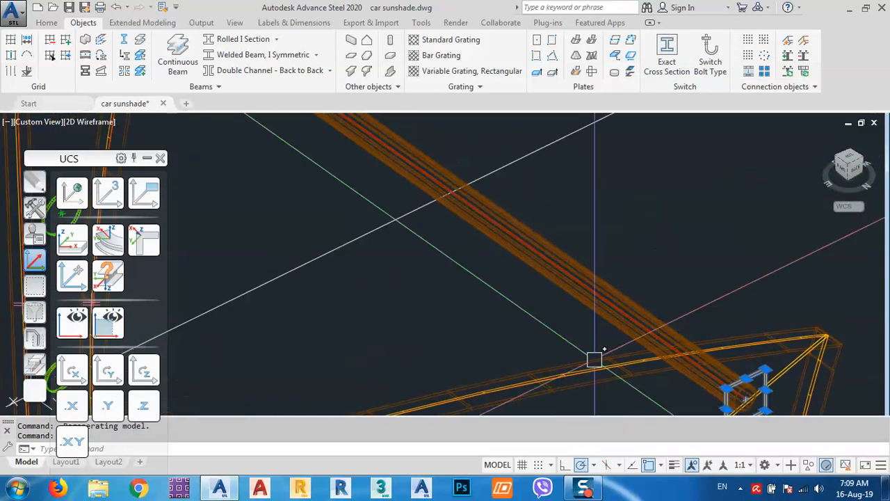
Step: Switch the connection object type to bolts with the first frame's end plate in view
scroll(640, 379, "down", 3)
middle_click_drag(449, 262, 505, 306)
scroll(571, 310, "up", 4)
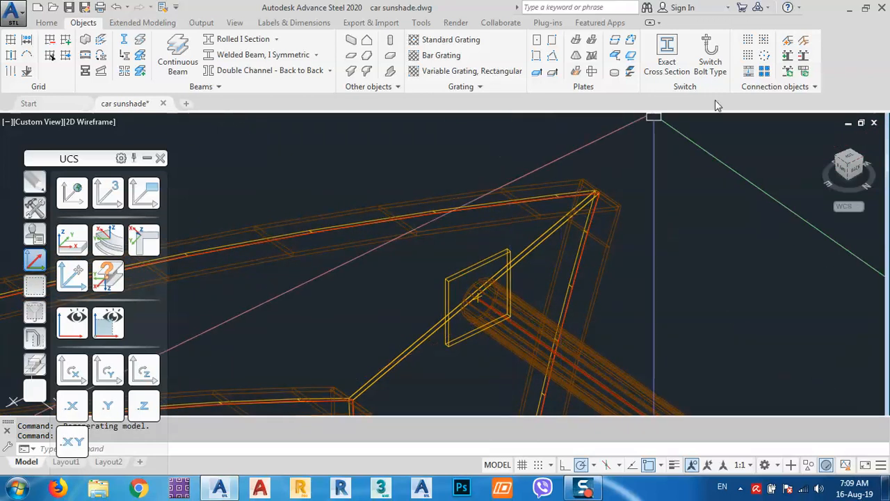
left_click(711, 61)
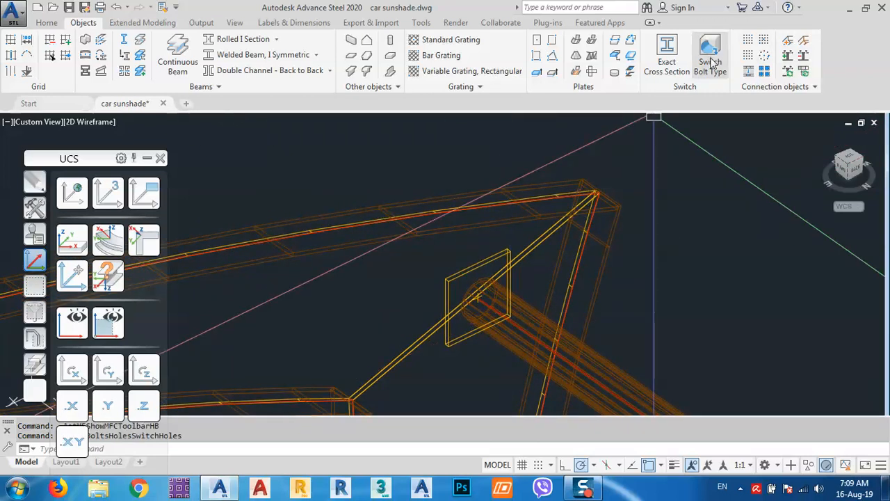
left_click(711, 62)
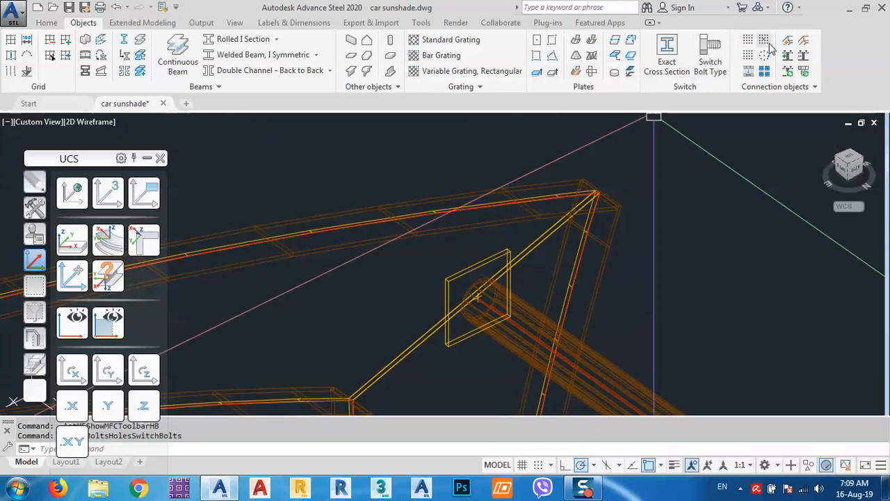
Step: Try a rectangular bolt pattern through the end plate and the first frame's plates, centred on the tube's end, and delete it
left_click(765, 41)
scroll(459, 340, "up", 3)
scroll(447, 364, "down", 4)
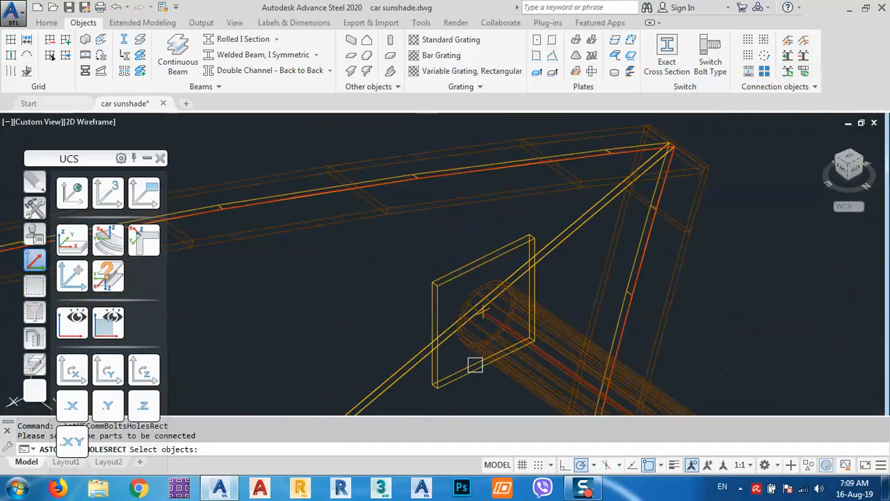
left_click(473, 365)
scroll(465, 348, "down", 2)
left_click(425, 359)
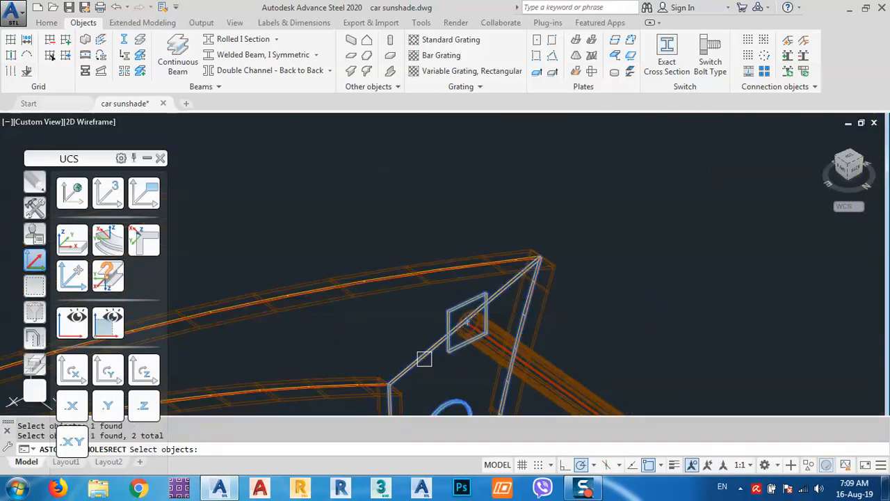
scroll(403, 276, "up", 5)
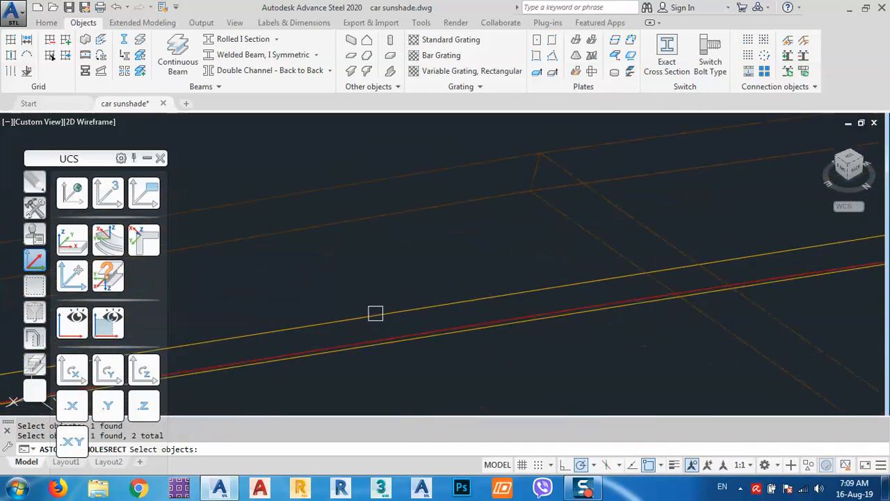
left_click(376, 313)
scroll(390, 268, "down", 3)
scroll(409, 294, "up", 4)
key("Return")
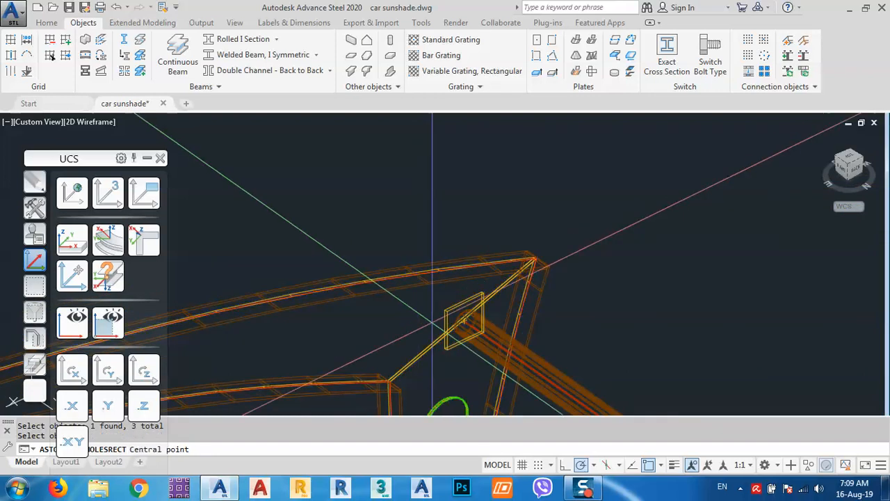
scroll(480, 299, "up", 4)
scroll(492, 291, "up", 3)
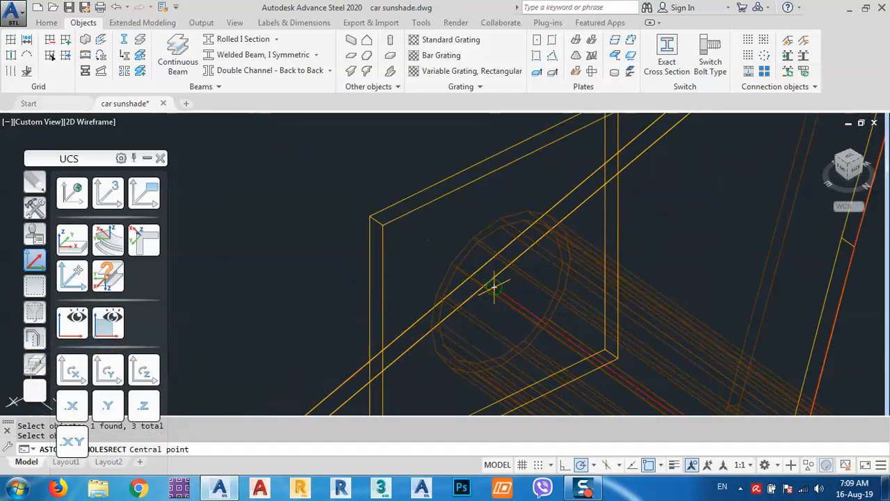
left_click(492, 285)
scroll(331, 255, "down", 5)
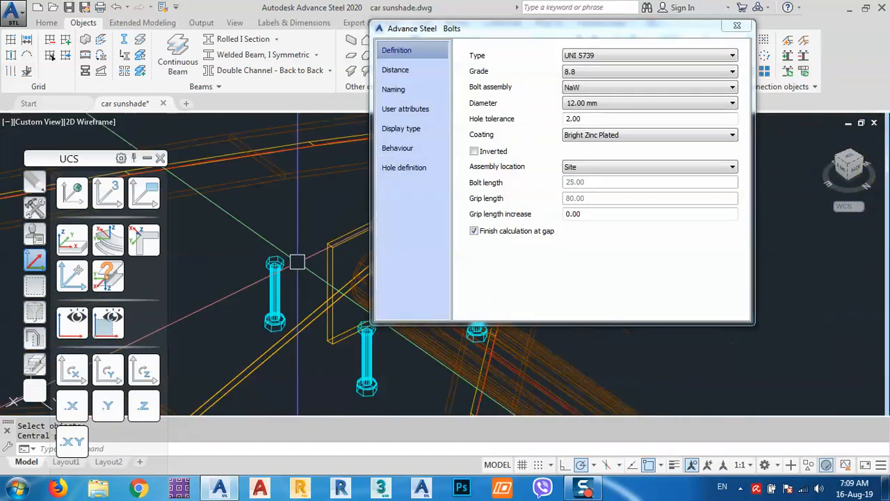
left_click(737, 27)
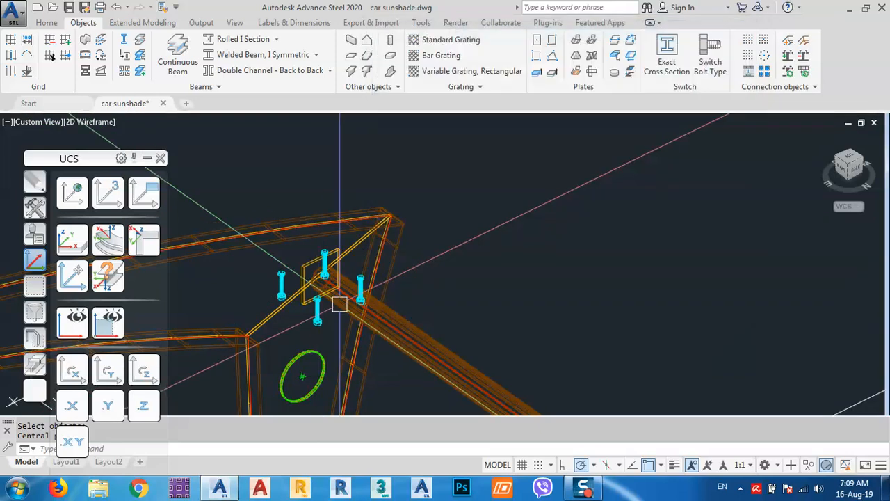
key("Delete")
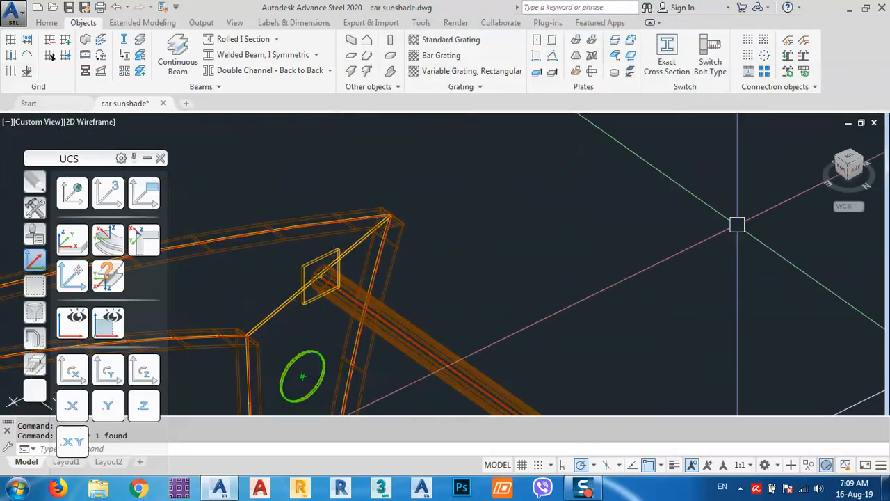
Step: Switch to the back view of the model and align the UCS with that view
left_click(864, 173)
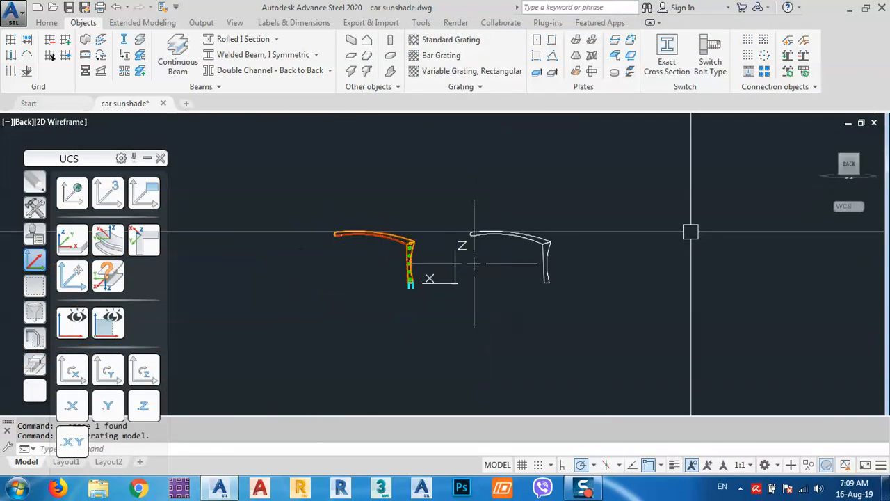
type("ucs")
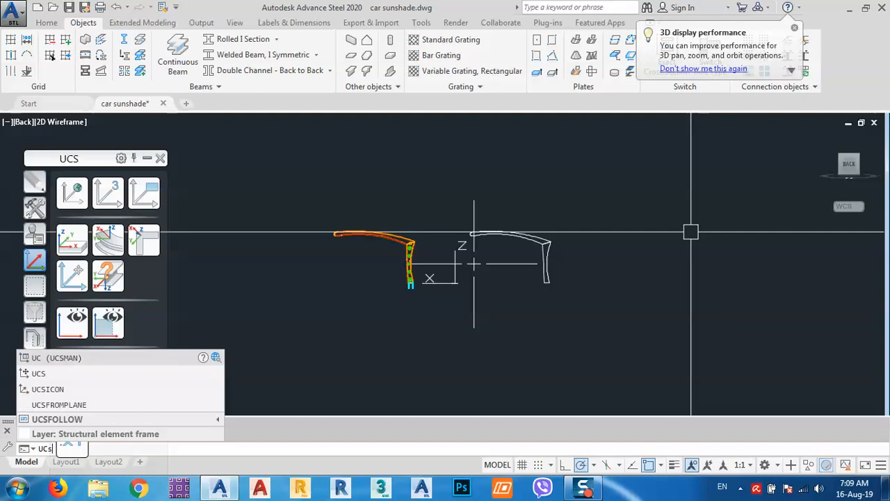
key("Return")
type("v")
key("Return")
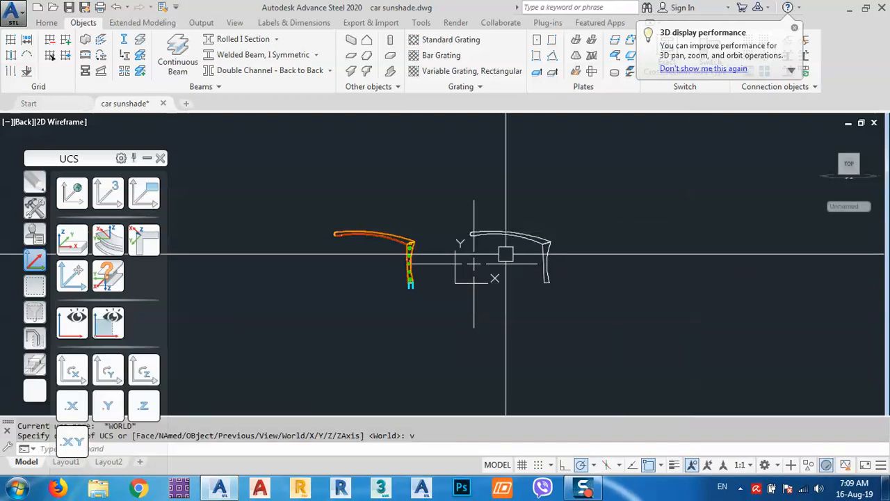
Step: Create a rectangular bolt pattern connecting the end plate to the first frame's plates, centred on the tube's end
middle_click_drag(507, 254, 546, 314, "shift")
scroll(378, 232, "up", 8)
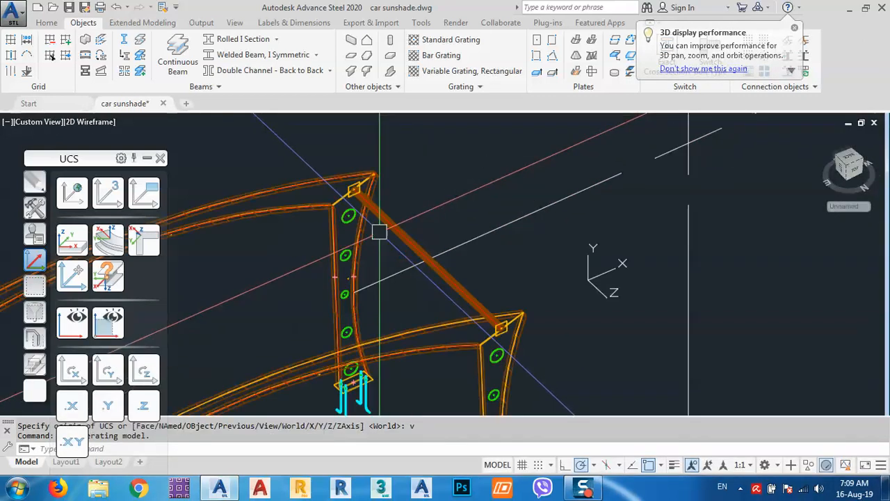
middle_click_drag(347, 167, 473, 262)
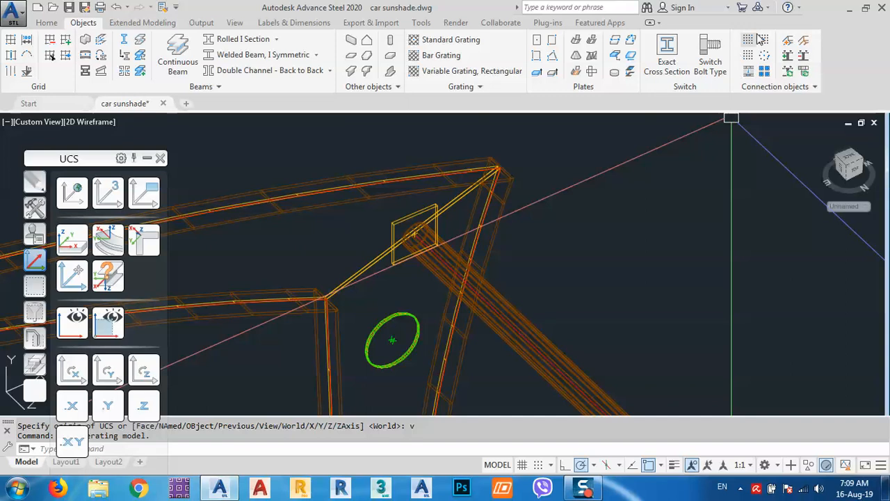
left_click(759, 38)
left_click(349, 278)
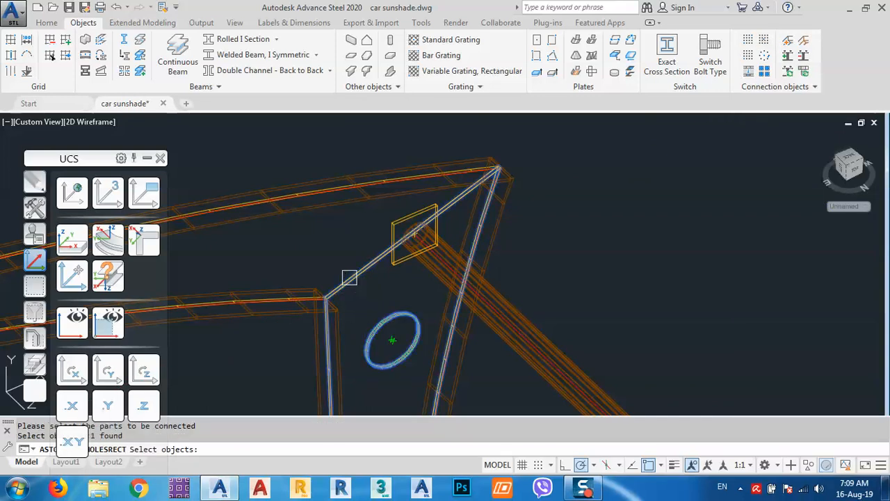
scroll(348, 197, "up", 5)
left_click(333, 185)
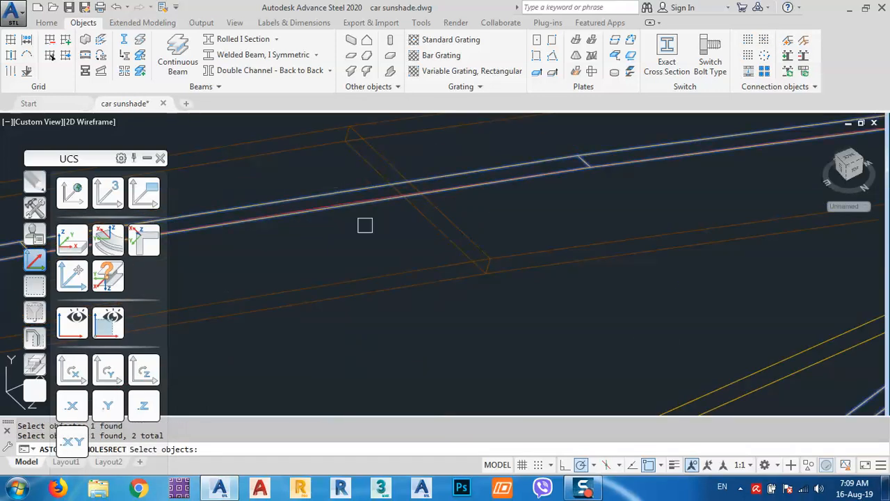
scroll(421, 291, "down", 4)
scroll(421, 291, "up", 3)
left_click(423, 274)
key("Return")
scroll(487, 318, "up", 5)
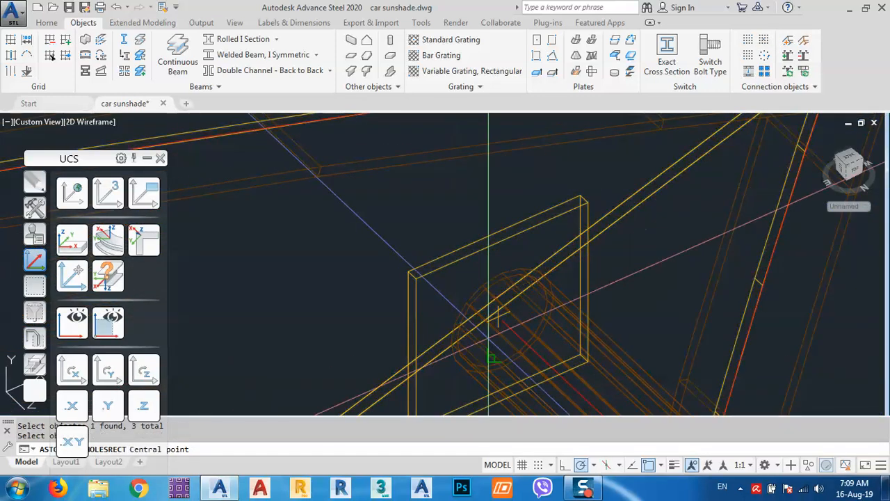
left_click(461, 261)
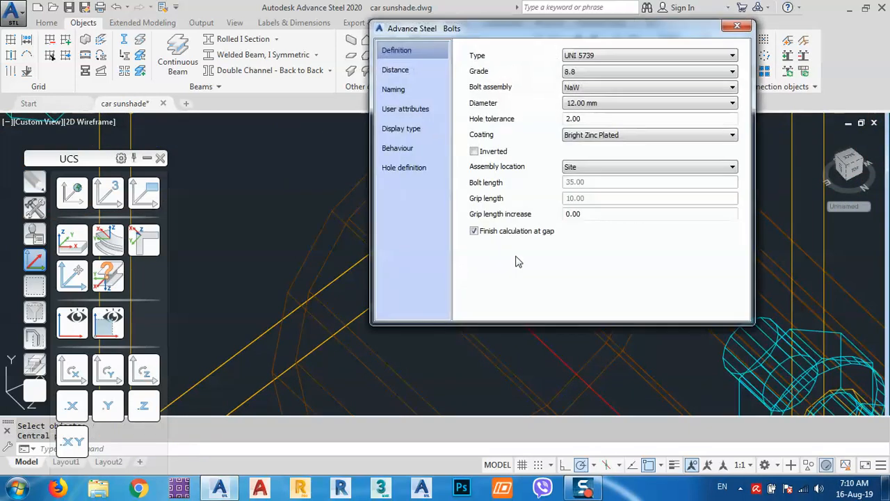
scroll(313, 313, "down", 5)
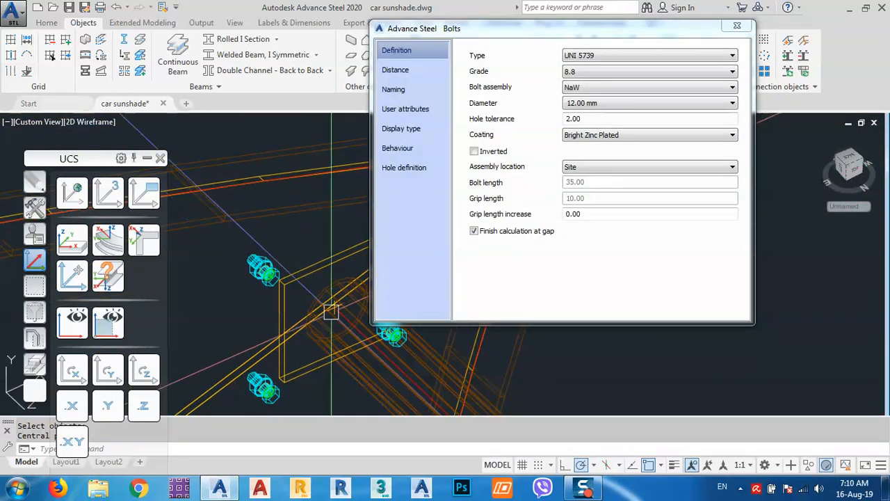
Step: Try intermediate distances of 120 and 90 in both X and Y for the end plate's bolt pattern
left_click(407, 68)
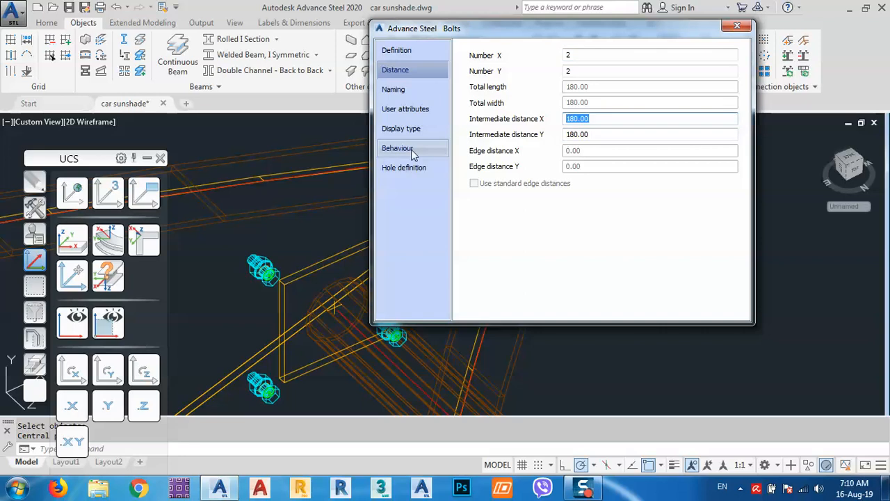
key("Tab")
left_click(593, 120)
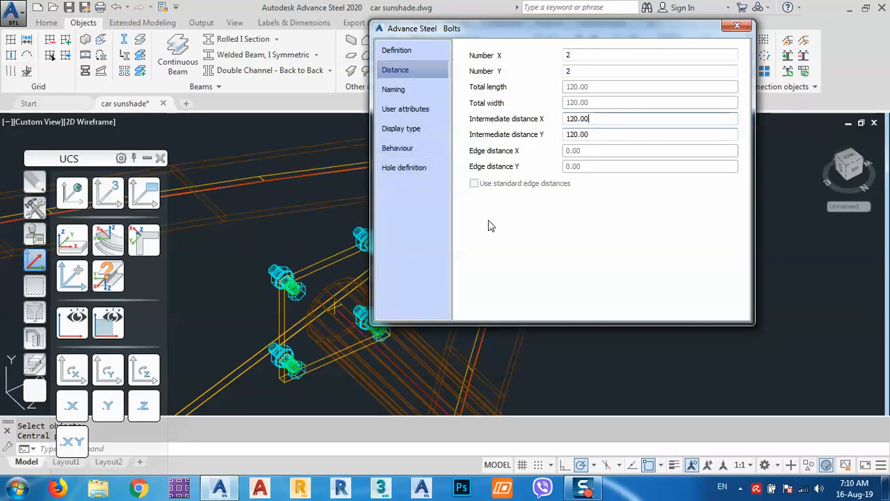
left_click(602, 117)
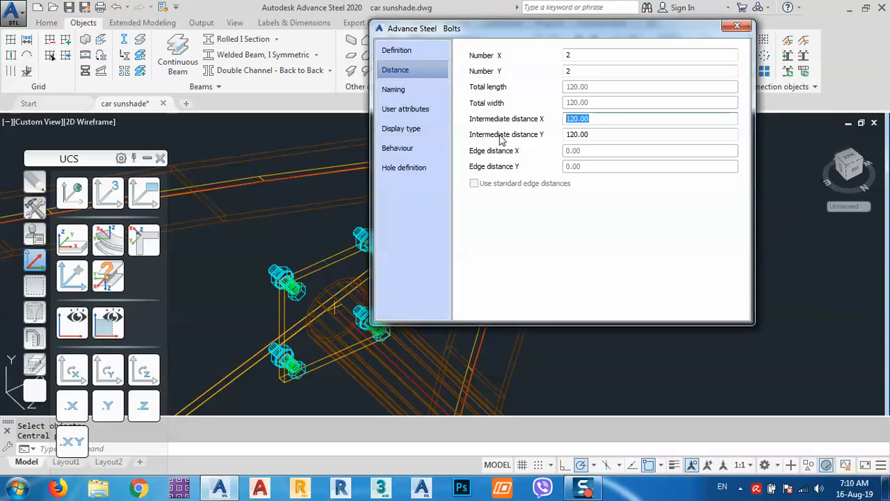
left_click(602, 134)
type("90")
left_click(590, 119)
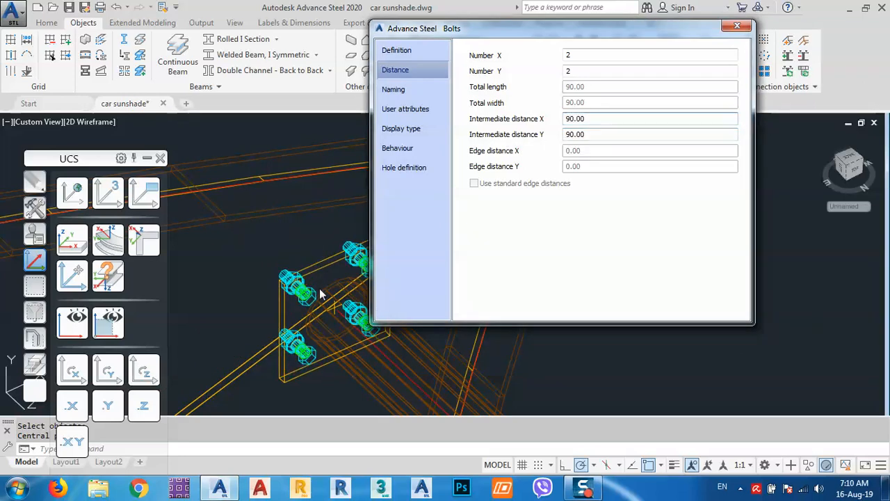
left_click(744, 28)
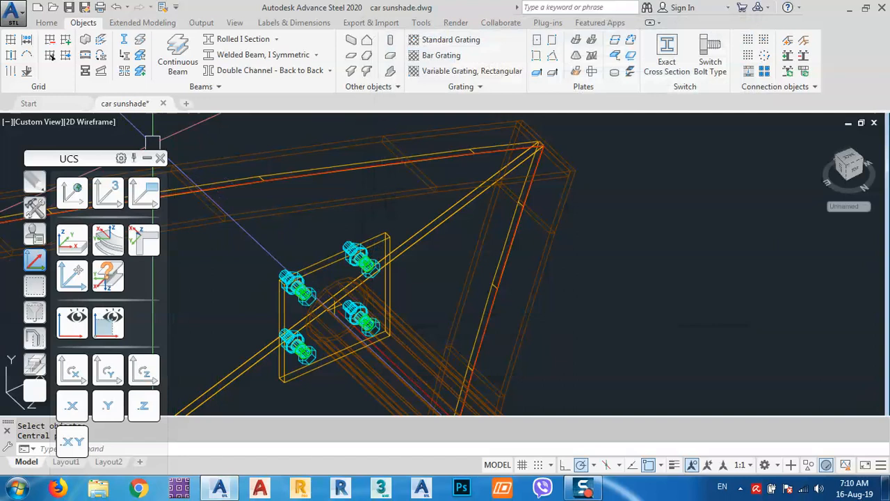
Step: Display the model in the Conceptual visual style with the bolted end plate in view
left_click(94, 123)
left_click(137, 171)
middle_click_drag(330, 295, 351, 302)
scroll(334, 271, "up", 3)
Step: Set the end plate bolt pattern's intermediate distances X and Y to 100 in its Advance Properties
left_click(330, 263)
scroll(315, 263, "down", 4)
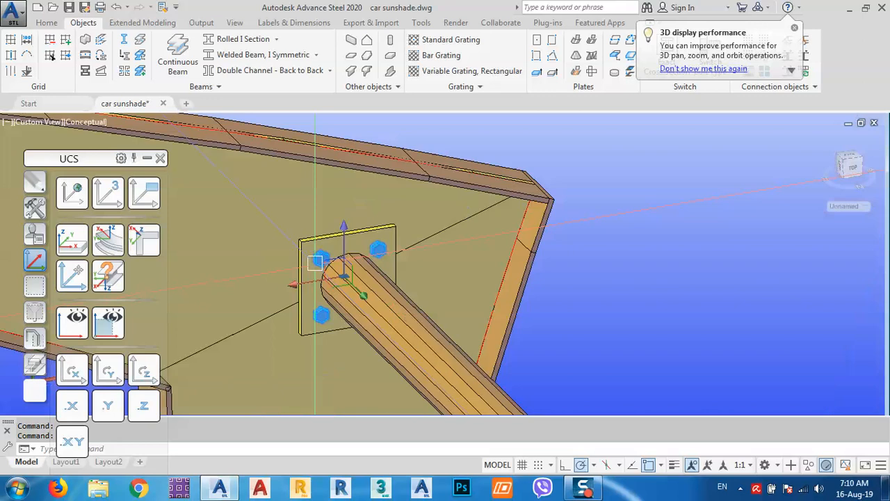
right_click(568, 288)
left_click(635, 248)
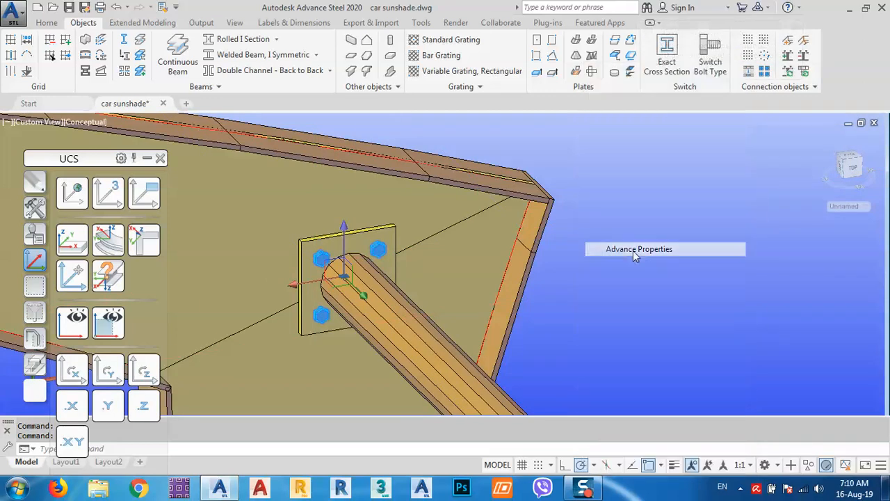
left_click(395, 69)
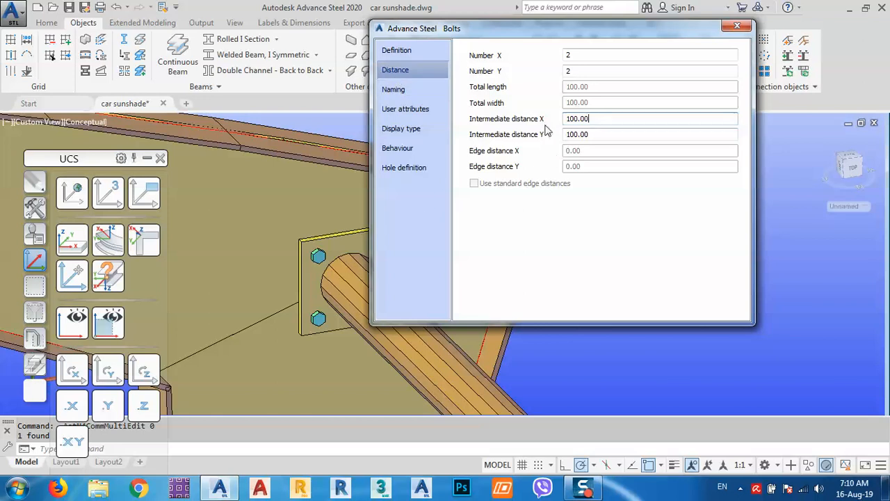
Step: Try a 10.00 mm diameter for the end plate's bolts and return it to 12.00 mm
left_click(400, 56)
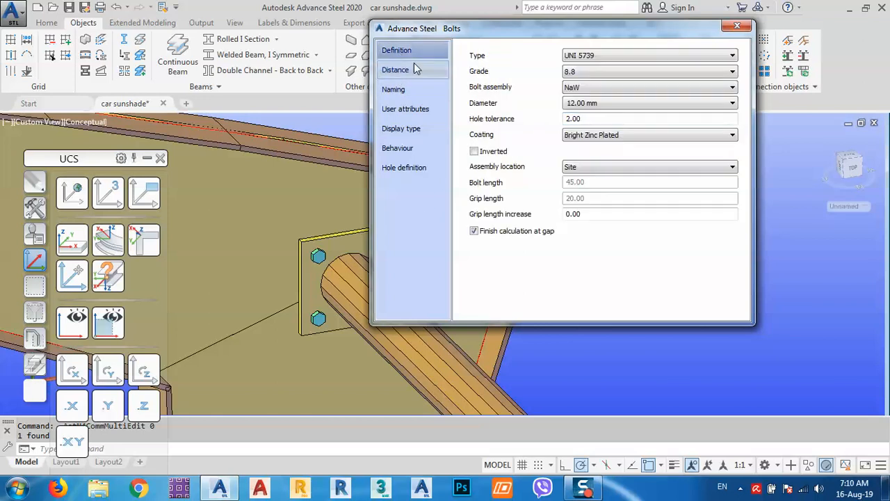
left_click(591, 103)
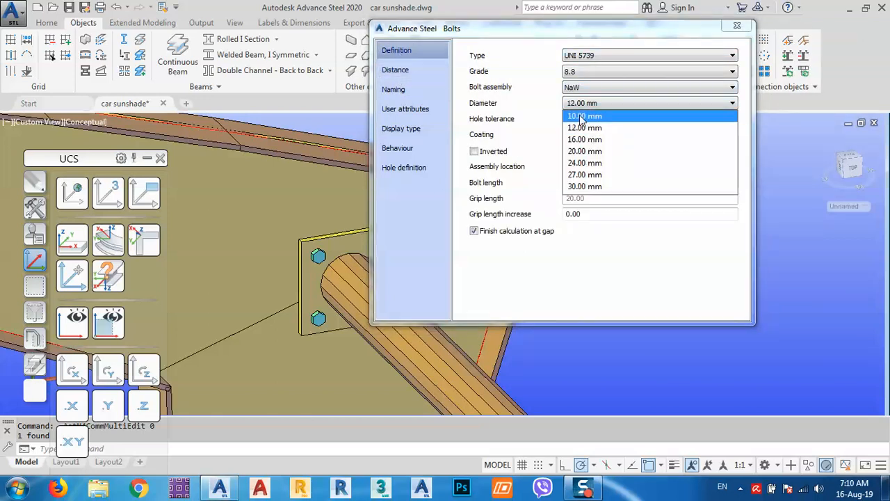
left_click(581, 116)
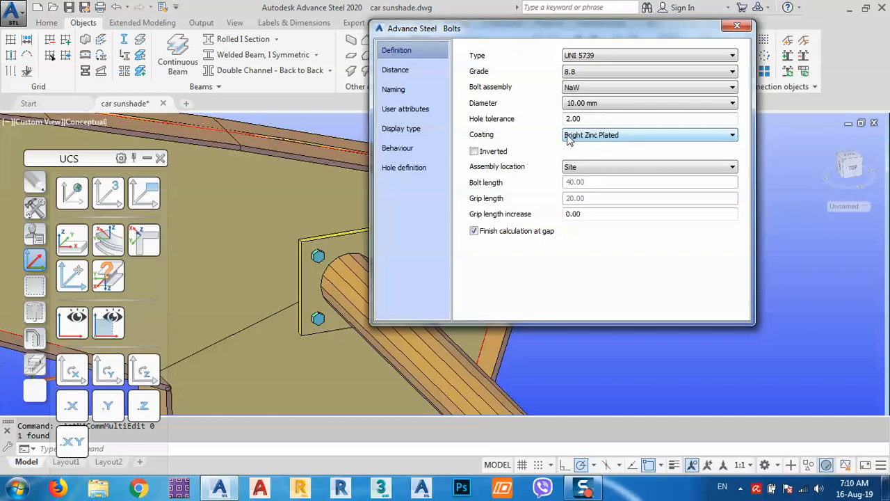
left_click(596, 106)
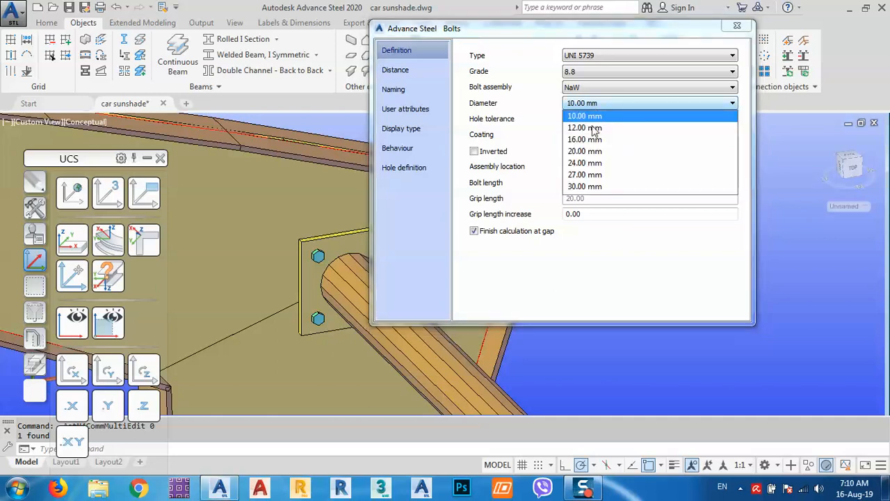
left_click(587, 126)
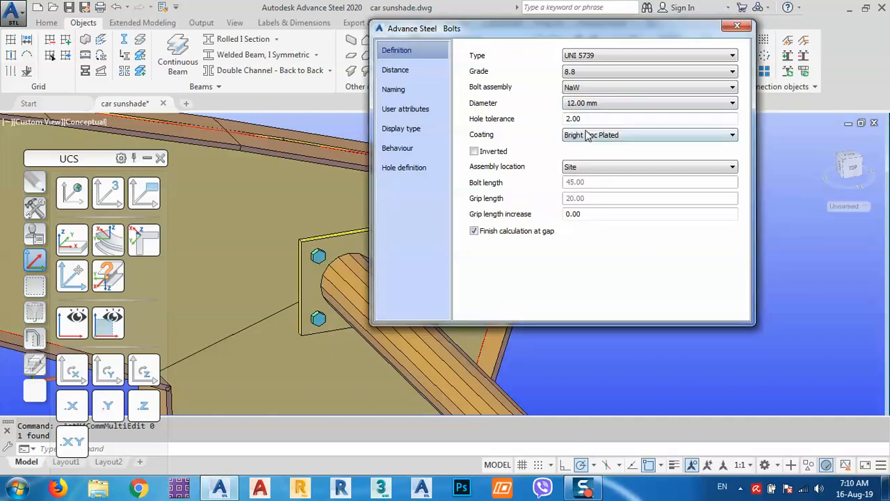
left_click(737, 26)
Step: Weld the circular tube to the bolted end plate, placing the weld point where the tube meets the plate
scroll(383, 257, "down", 5)
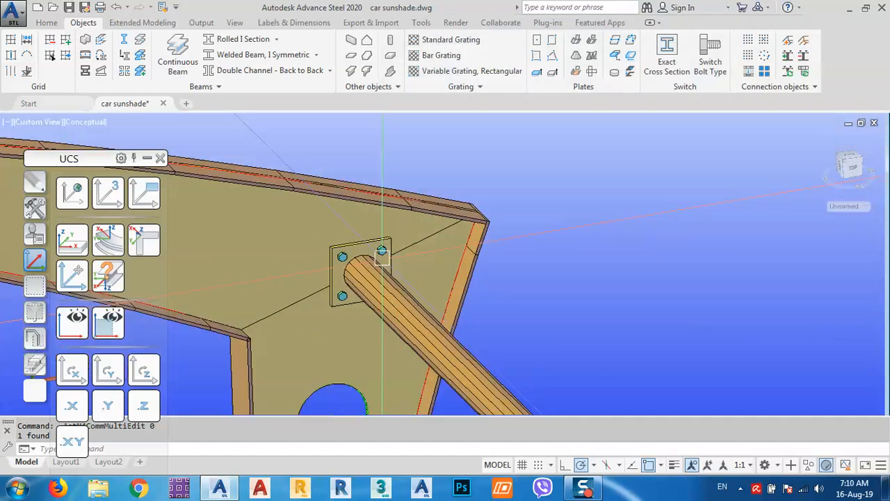
scroll(379, 258, "up", 3)
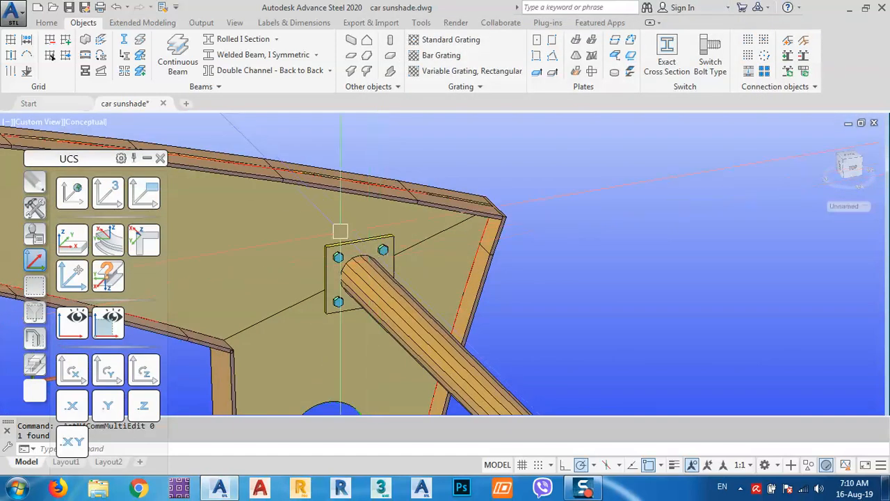
scroll(340, 231, "down", 4)
scroll(351, 243, "up", 7)
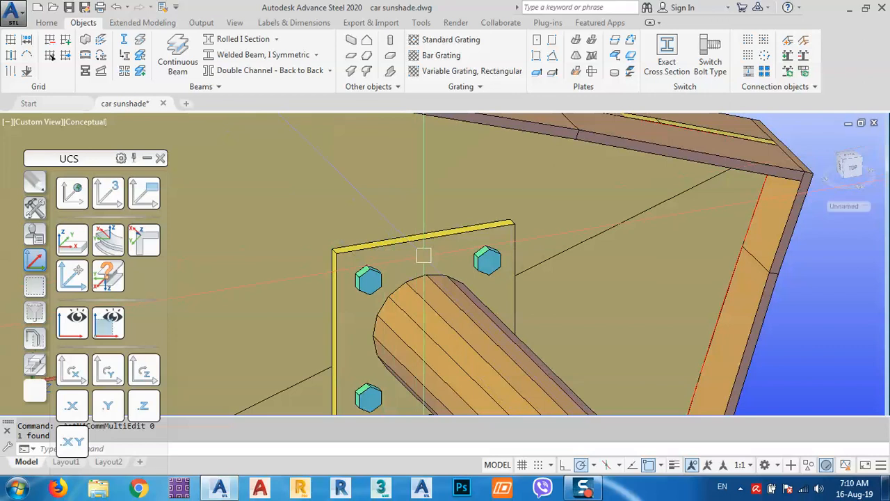
left_click(425, 251)
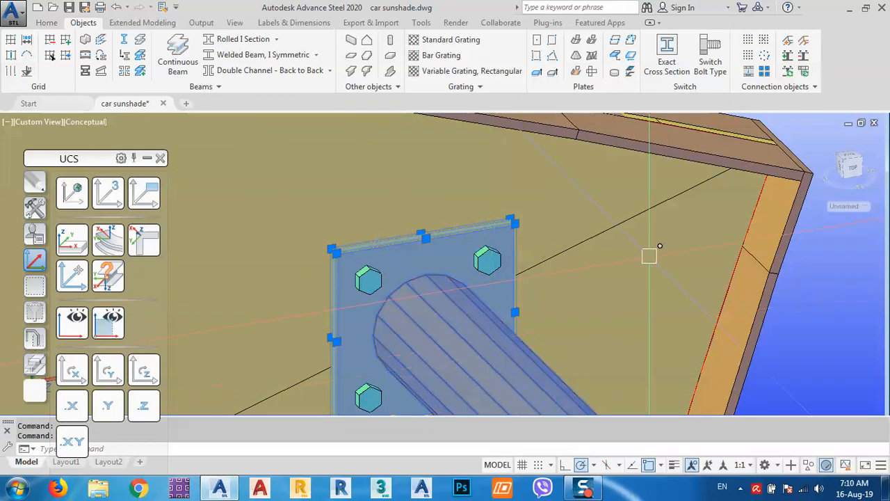
left_click(788, 56)
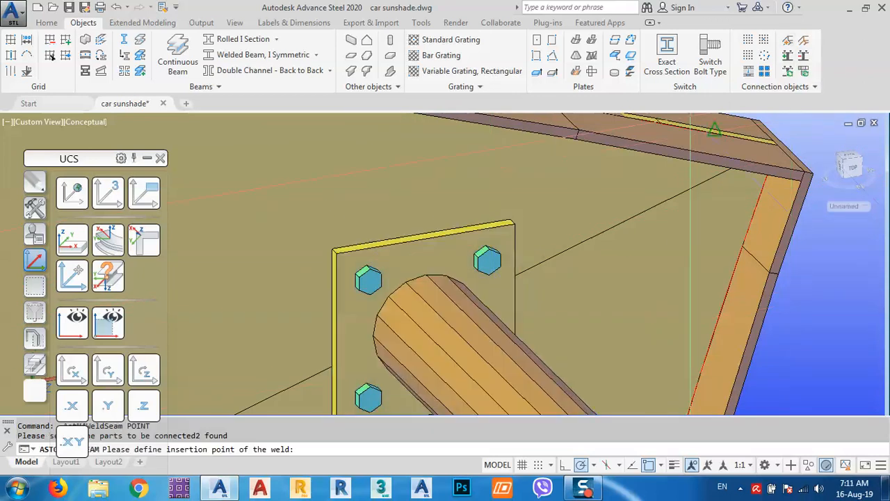
left_click(423, 324)
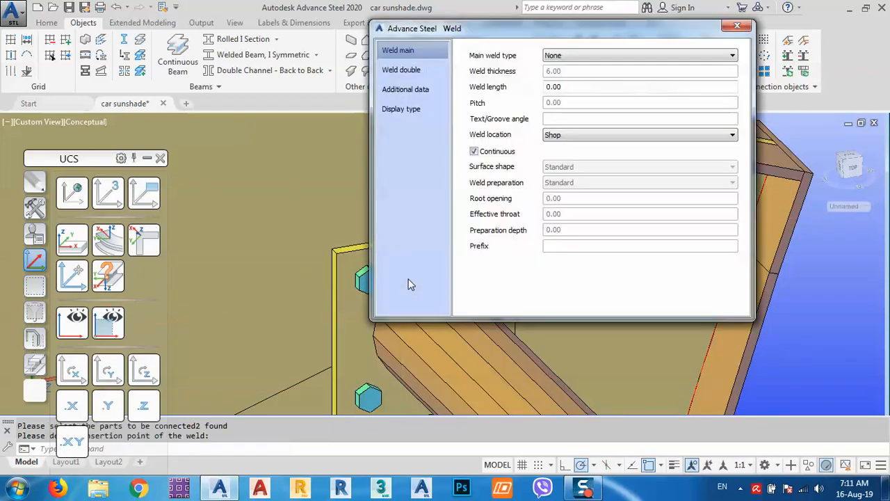
left_click(737, 26)
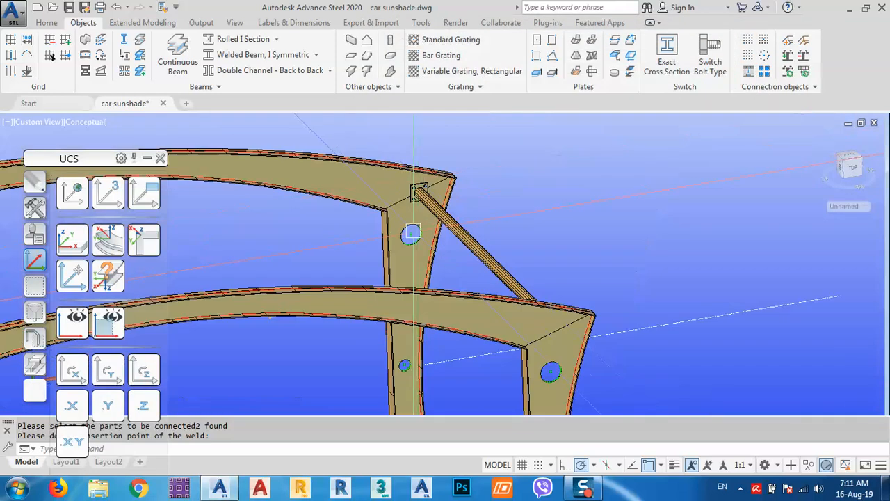
Step: Display the unbolted end plate at the tube's other end in the 2D Wireframe visual style
middle_click_drag(413, 230, 519, 343, "shift")
scroll(553, 206, "up", 4)
middle_click_drag(536, 398, 531, 189, "shift")
scroll(532, 187, "down", 5)
scroll(341, 338, "up", 5)
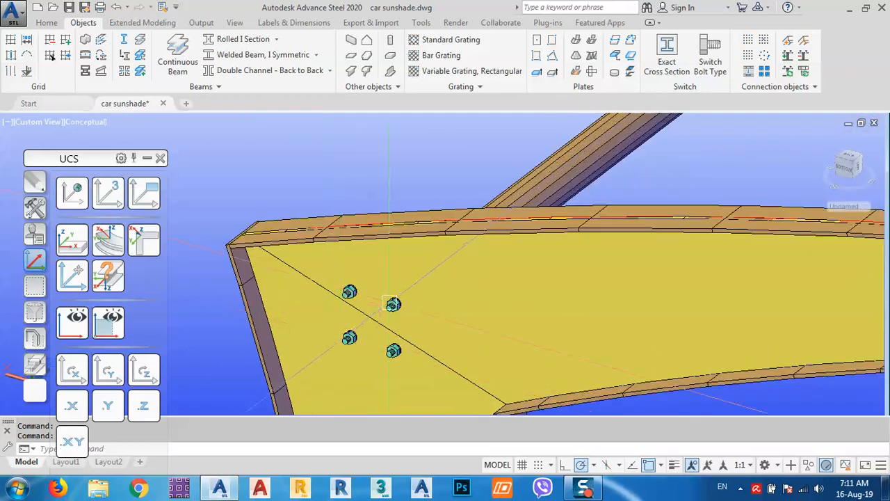
scroll(540, 232, "down", 4)
scroll(592, 230, "up", 6)
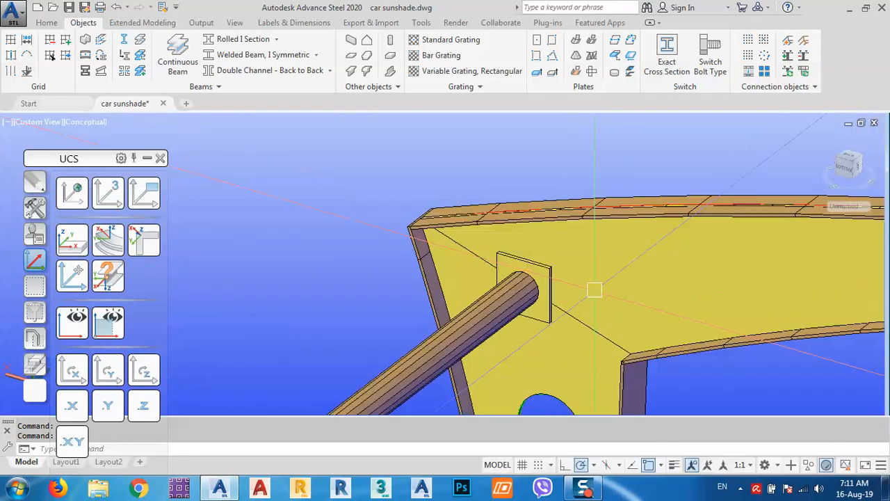
middle_click_drag(565, 306, 526, 272)
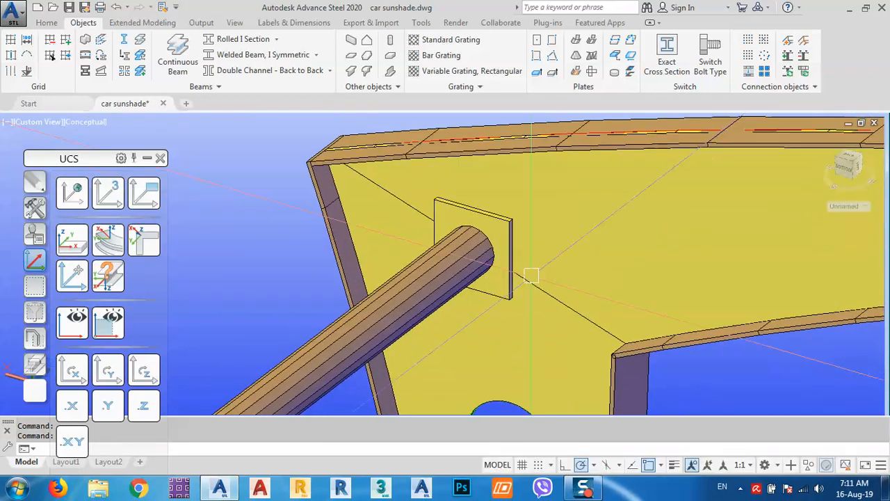
left_click(87, 122)
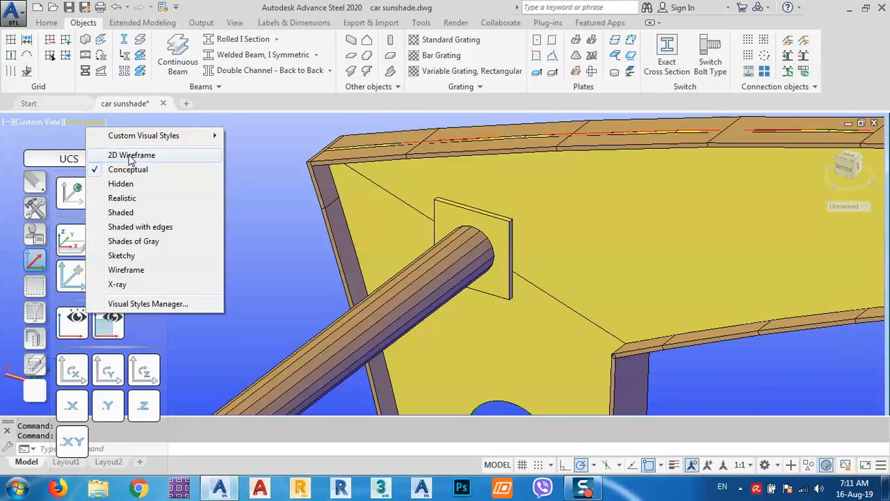
left_click(259, 200)
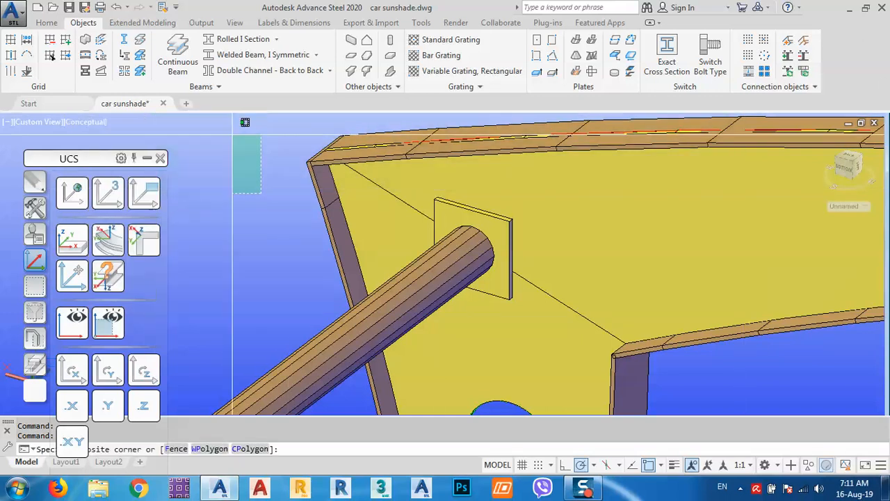
left_click(89, 122)
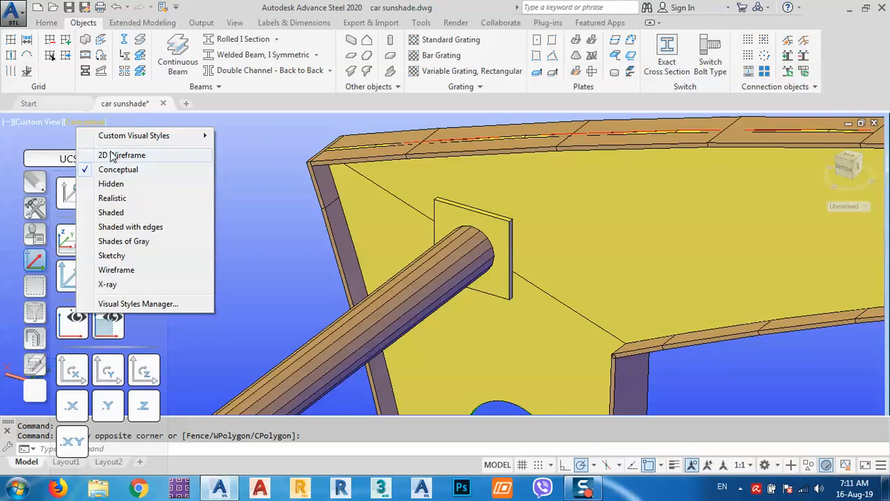
left_click(111, 154)
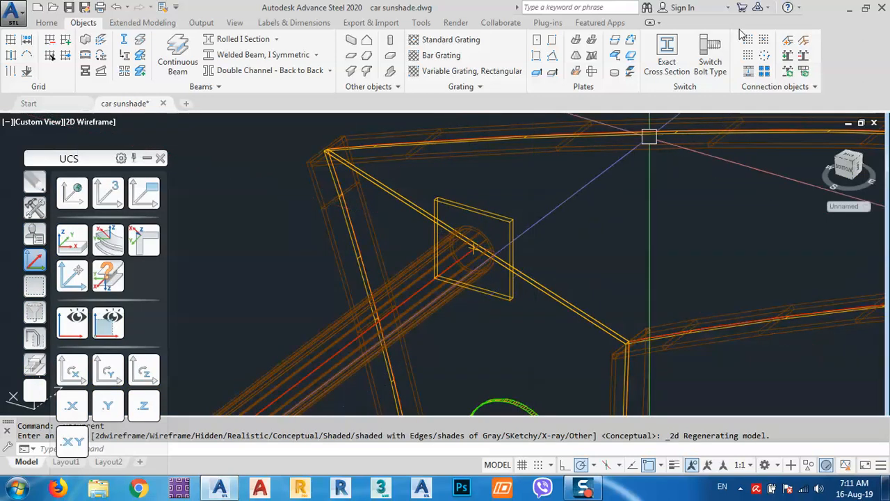
Step: Bolt the second end plate to the frame plates with a rectangular pattern of 12.00 mm bolts centred on the tube's end node
left_click(788, 57)
left_click(587, 304)
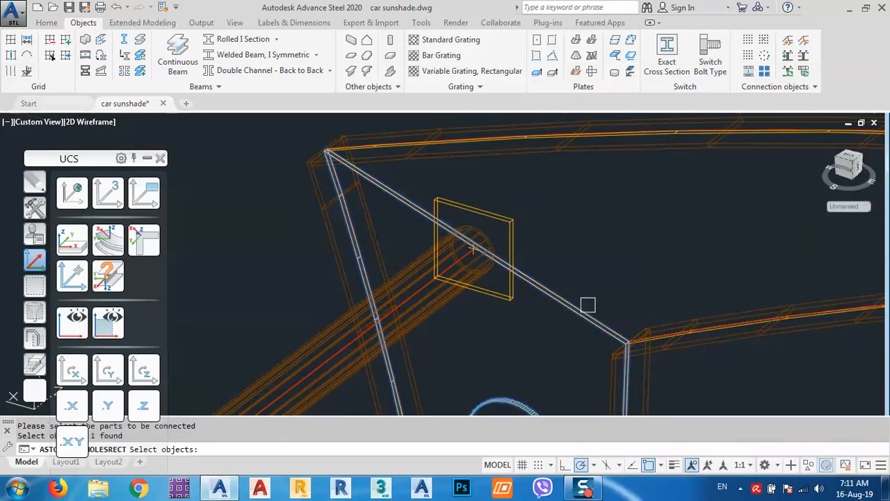
scroll(375, 153, "up", 4)
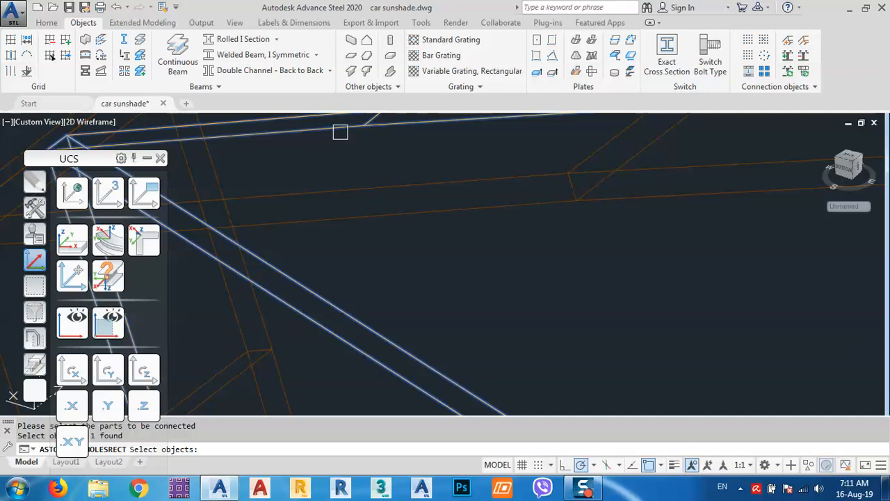
left_click(341, 133)
scroll(441, 168, "down", 3)
left_click(569, 258)
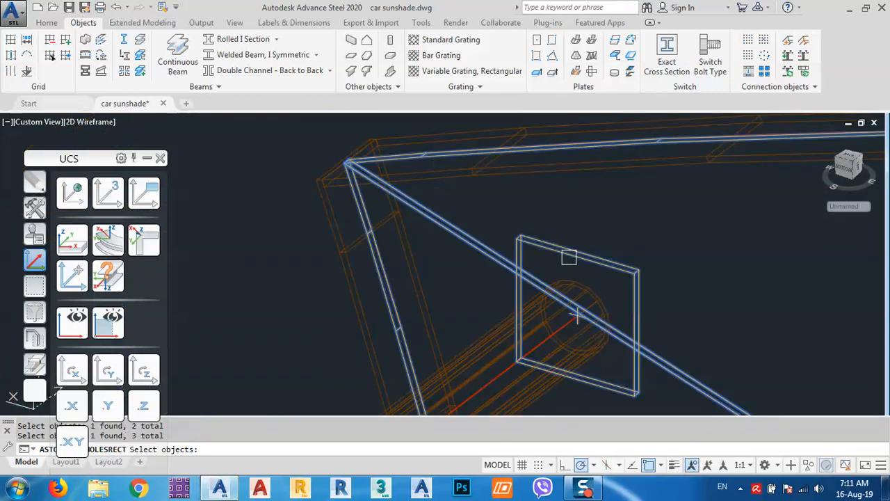
key("Return")
scroll(556, 250, "up", 5)
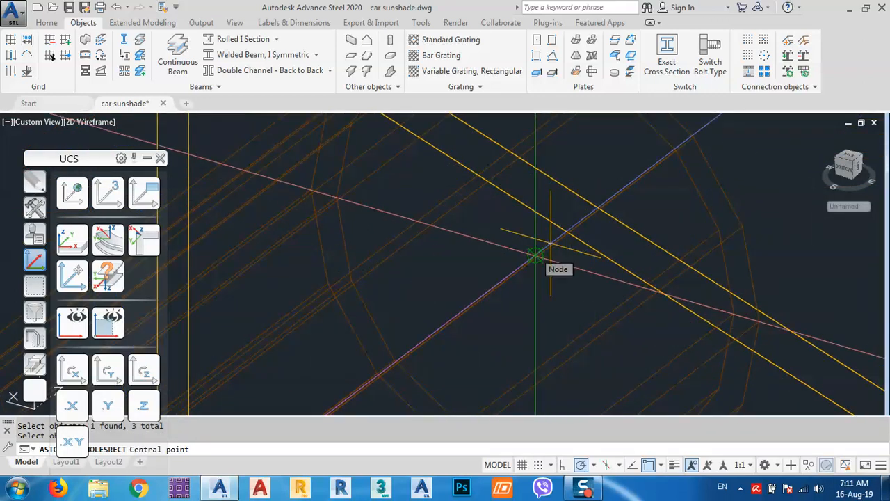
left_click(550, 244)
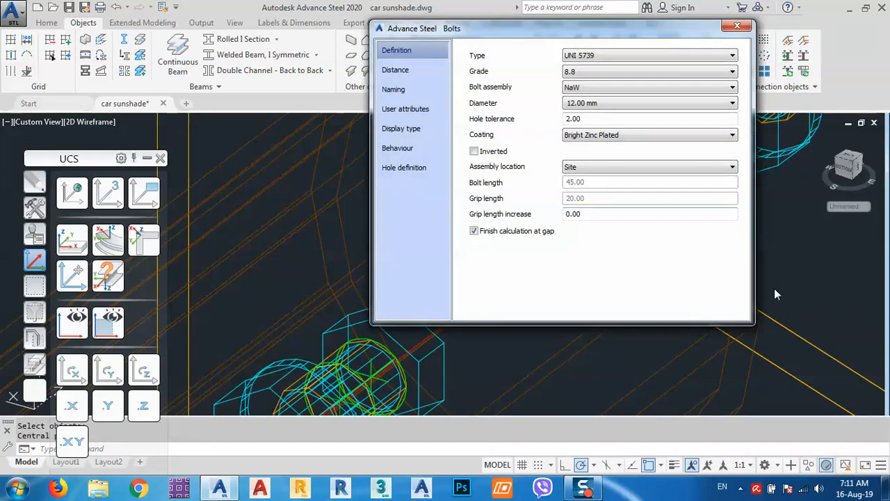
scroll(777, 294, "down", 5)
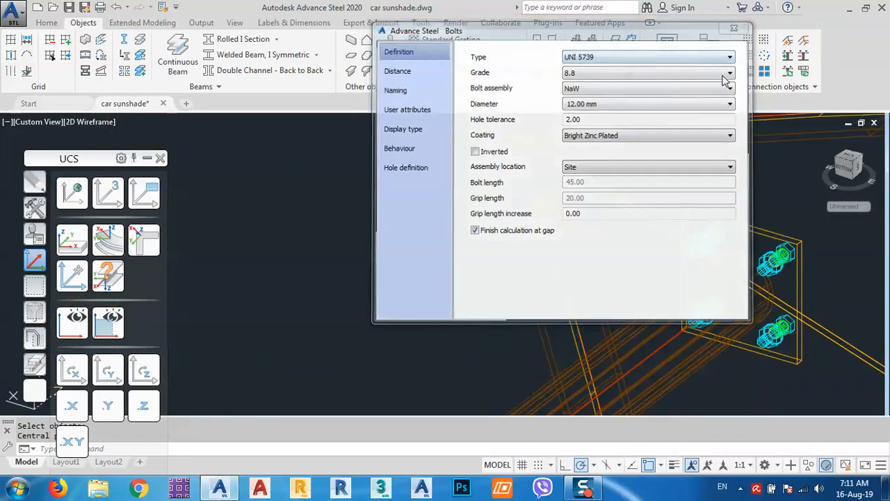
left_click(734, 29)
Step: Return the model to the Conceptual visual style and weld the tube to the second end plate
left_click(84, 122)
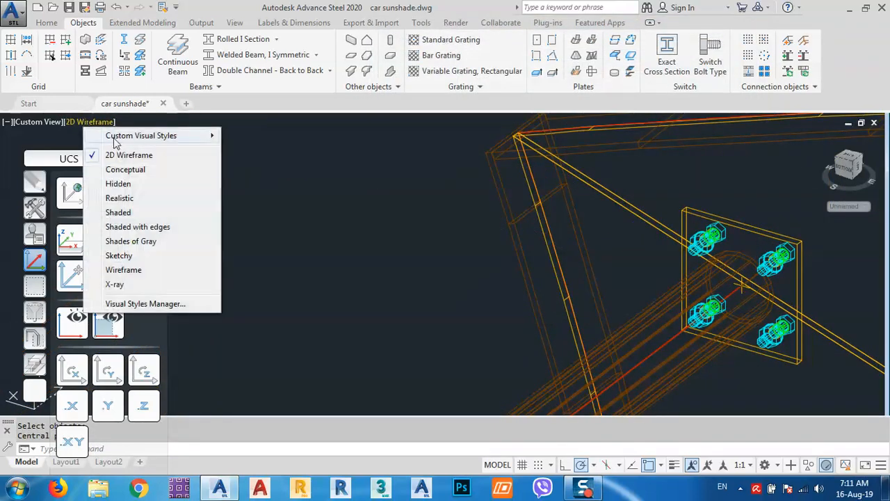
left_click(125, 170)
scroll(602, 273, "up", 6)
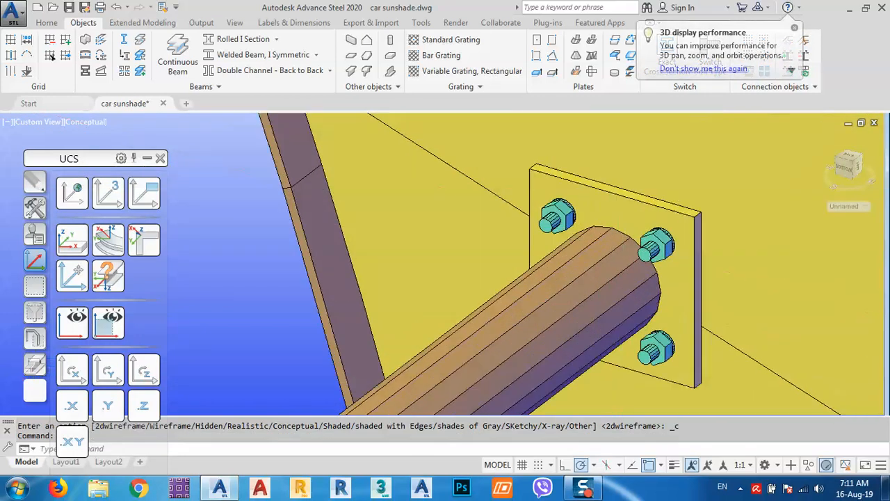
left_click(628, 199)
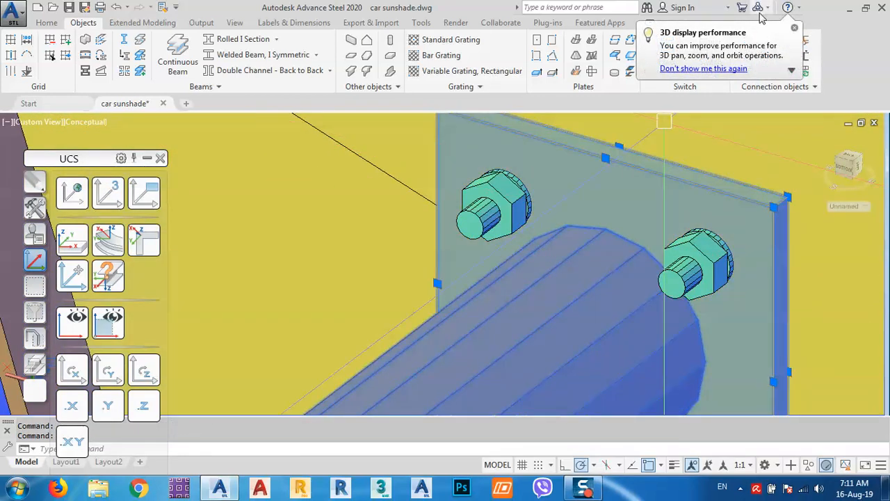
left_click(795, 29)
left_click(788, 43)
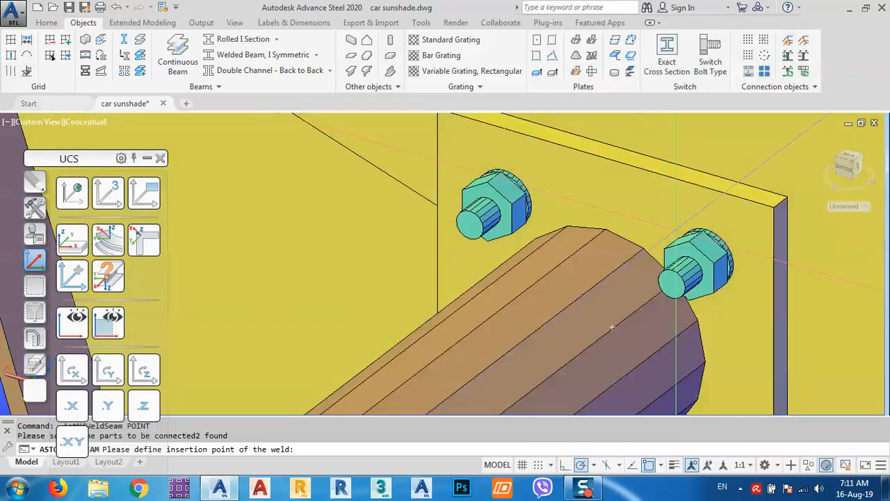
left_click(647, 249)
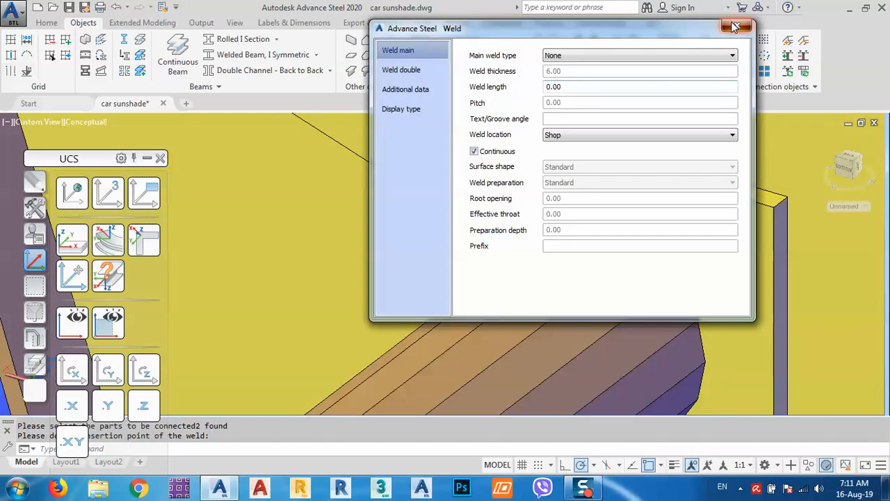
left_click(737, 26)
Step: Try an Advanced copy of the tube with its additional connections, previewing 3 copies at a Y distance of 3000
scroll(674, 207, "down", 5)
middle_click_drag(673, 207, 634, 253, "shift")
middle_click_drag(513, 235, 489, 244)
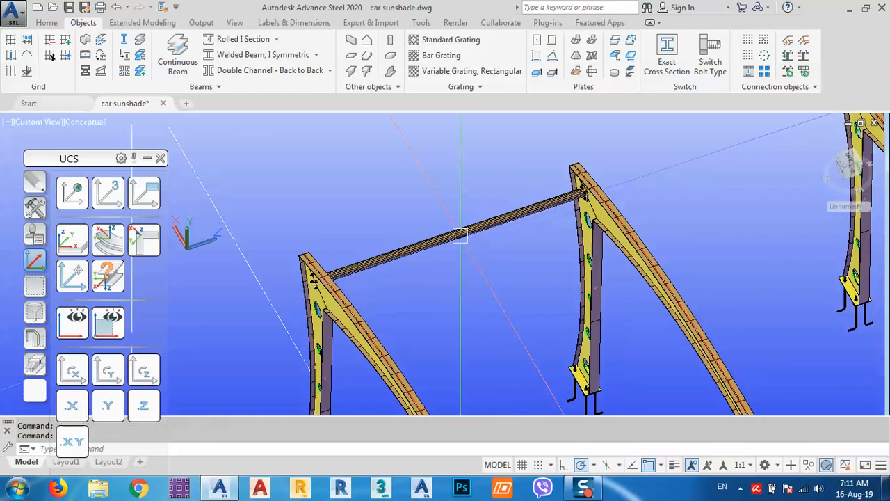
left_click(459, 235)
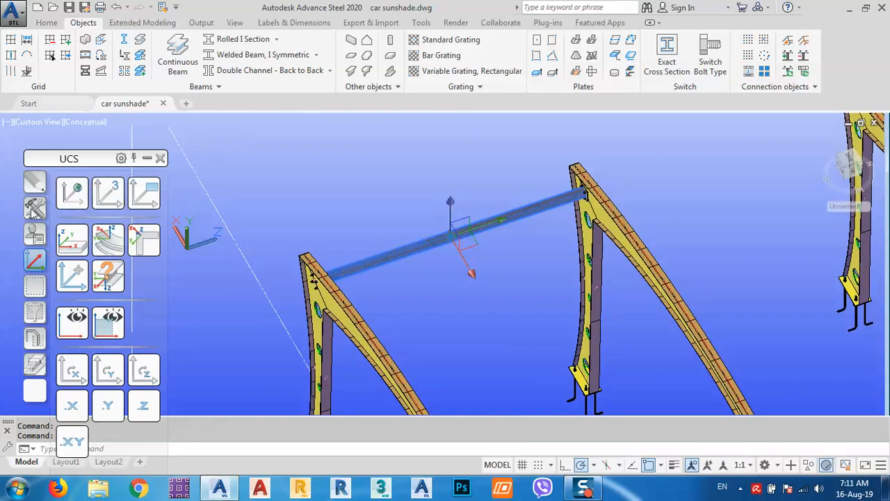
left_click(35, 208)
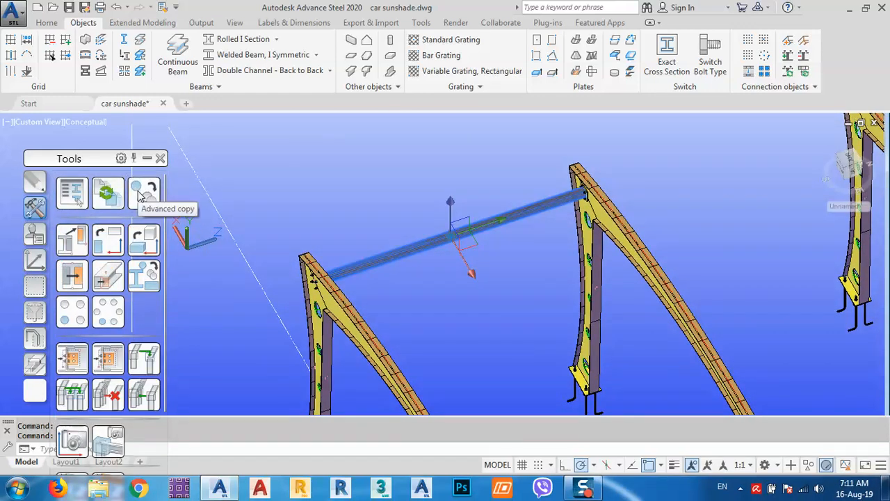
left_click(143, 193)
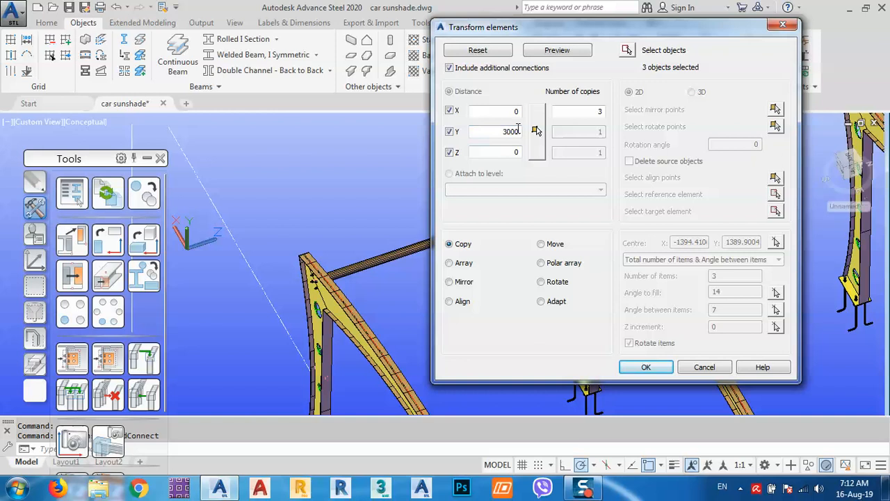
left_click(555, 53)
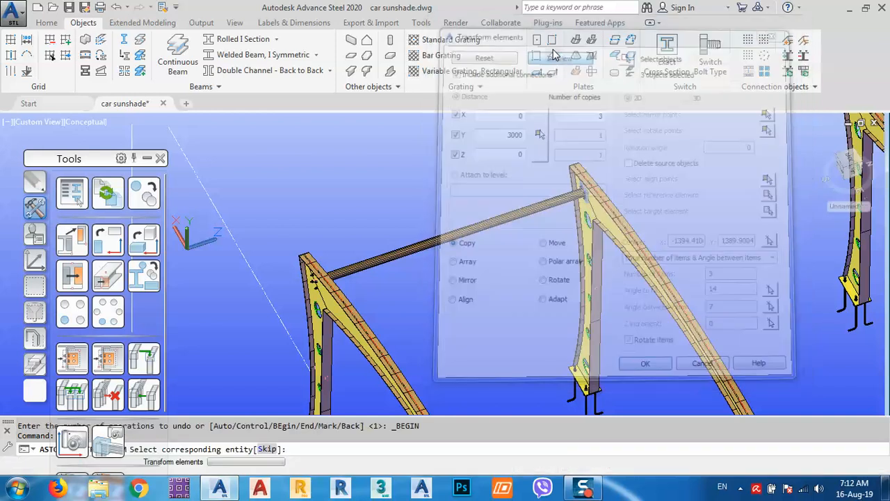
middle_click_drag(736, 247, 494, 289)
scroll(591, 188, "up", 5)
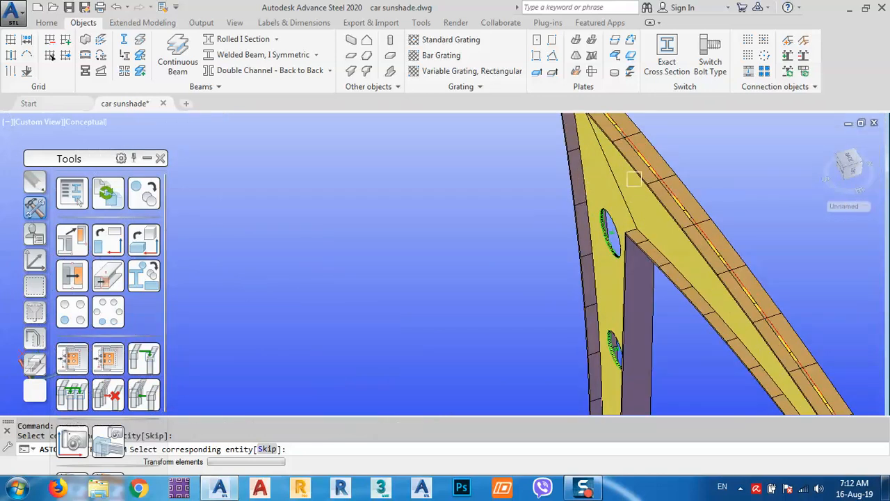
scroll(622, 188, "down", 6)
scroll(719, 144, "up", 6)
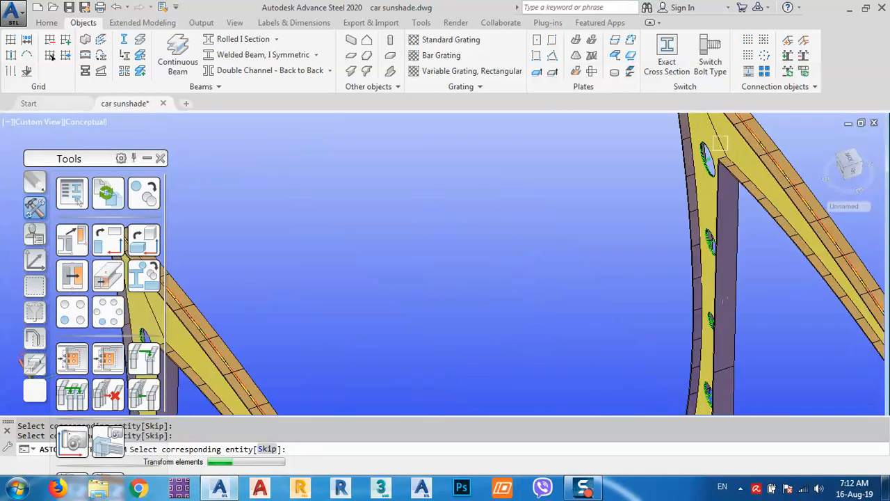
middle_click_drag(723, 156, 580, 288)
scroll(520, 300, "down", 6)
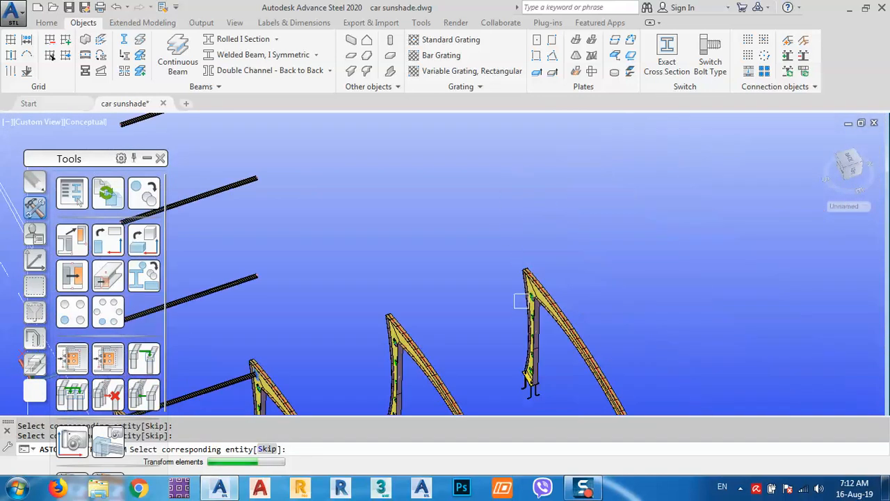
scroll(393, 322, "up", 8)
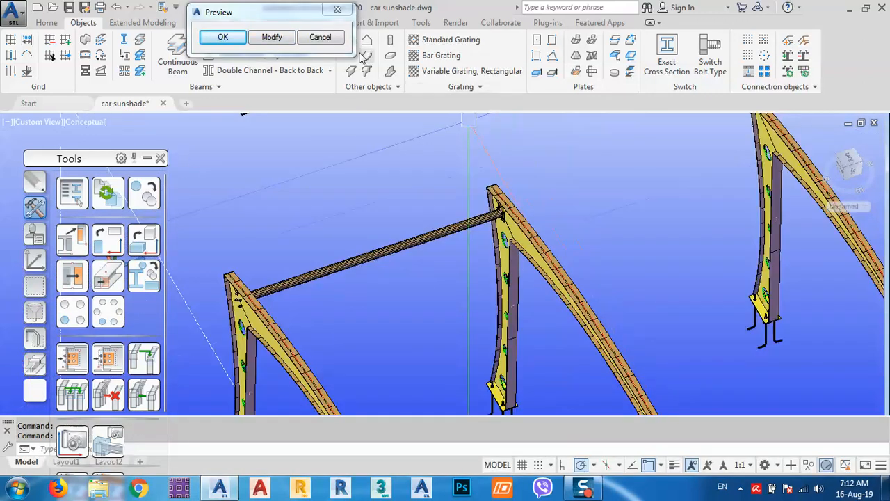
left_click(321, 37)
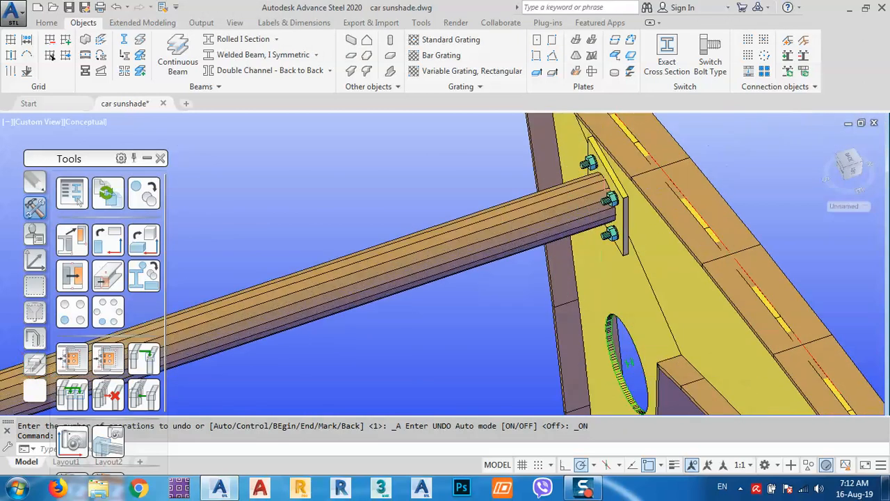
Step: Select the tube with its end plates and bolts at both ends and open the Advanced copy settings
scroll(596, 206, "up", 3)
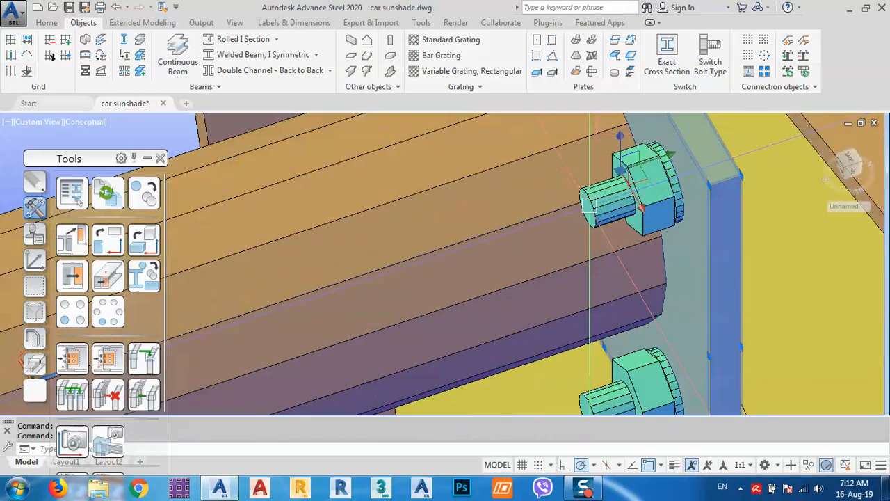
left_click(597, 210)
scroll(597, 210, "down", 10)
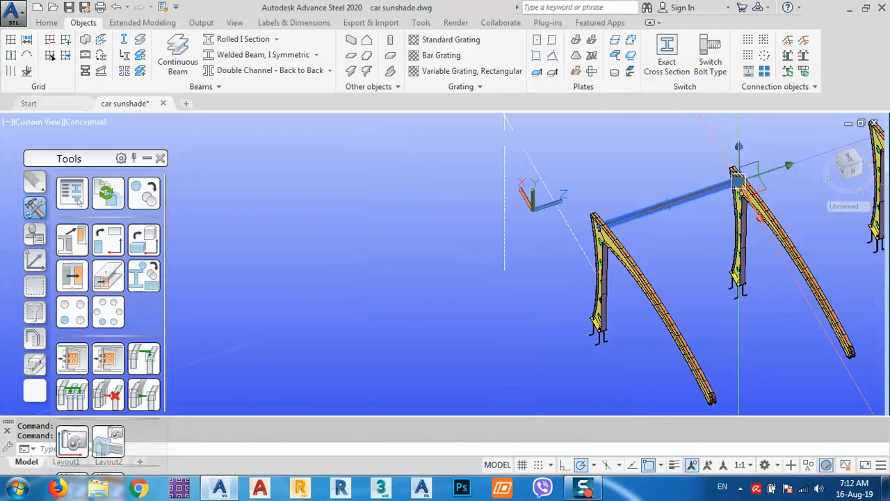
middle_click_drag(670, 262, 599, 238, "shift")
scroll(604, 187, "up", 10)
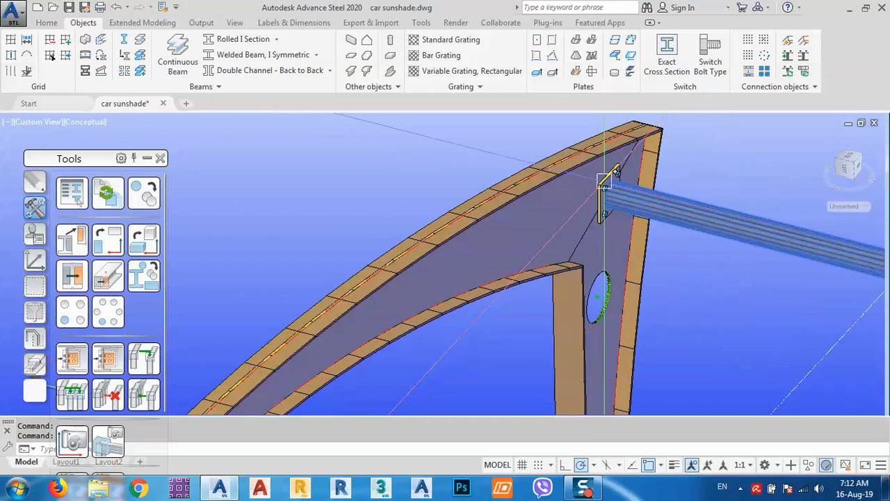
scroll(596, 174, "down", 2)
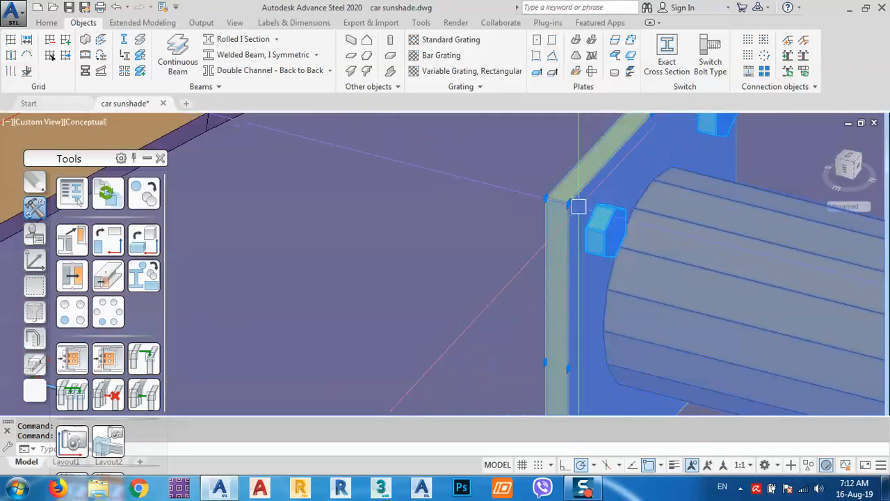
scroll(574, 199, "down", 8)
scroll(505, 199, "down", 5)
middle_click_drag(518, 216, 542, 287, "shift")
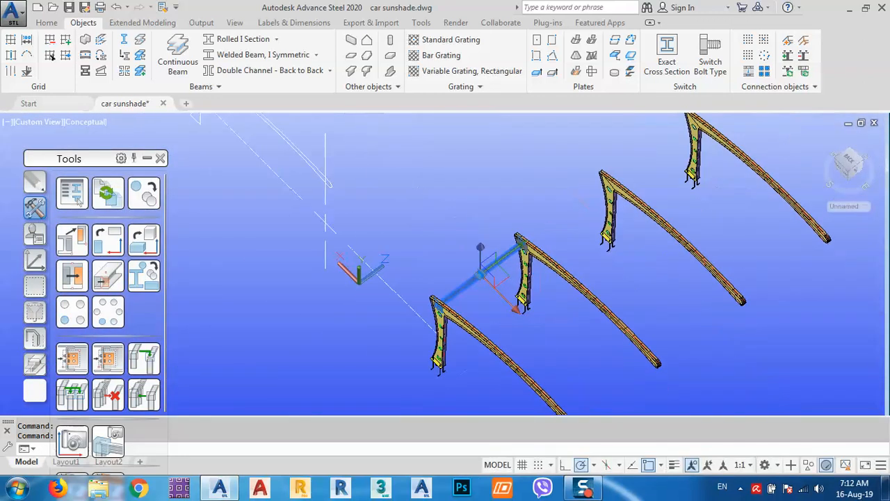
left_click(144, 195)
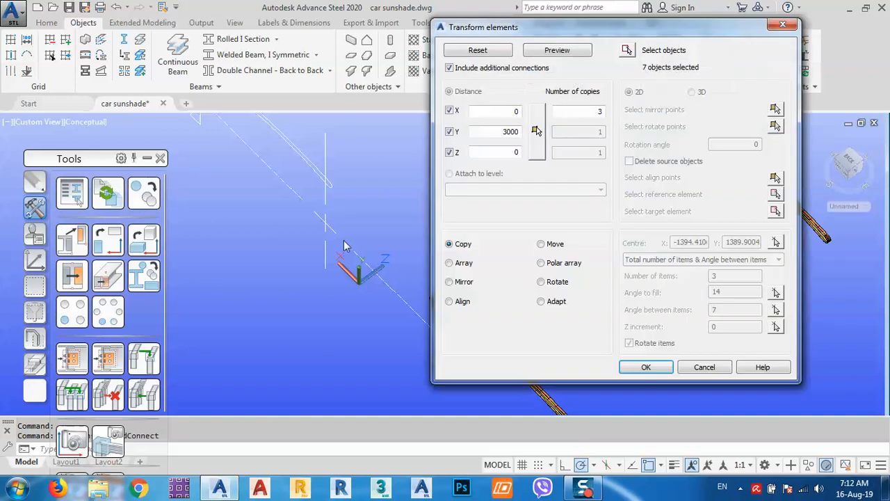
Step: Try previewing 3 copies of the selected tube assembly at a Y distance of 3000
left_click(563, 55)
scroll(515, 219, "down", 4)
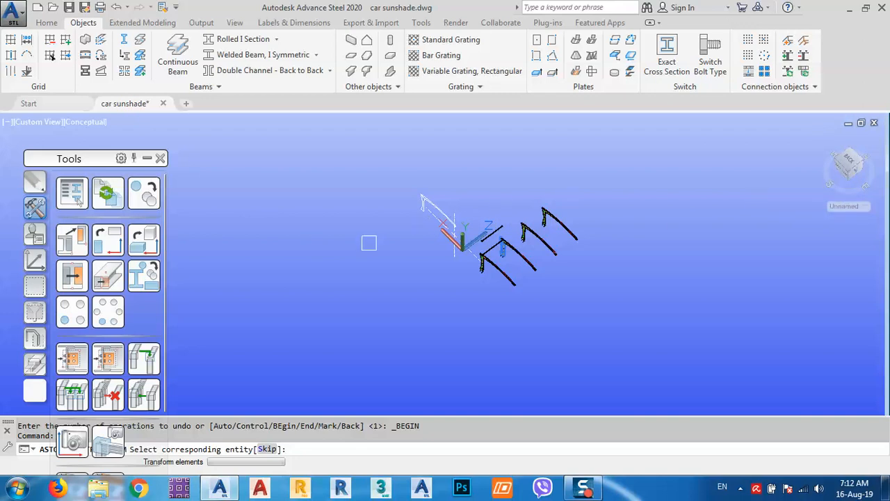
key("Escape")
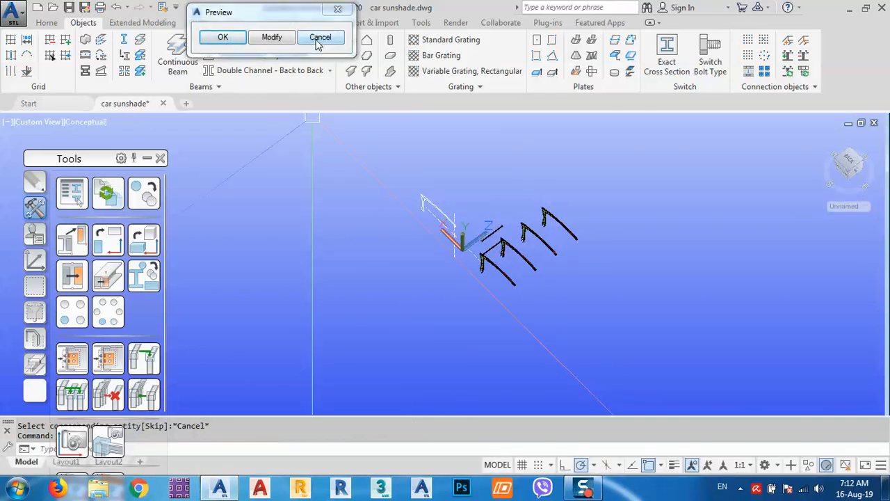
left_click(272, 38)
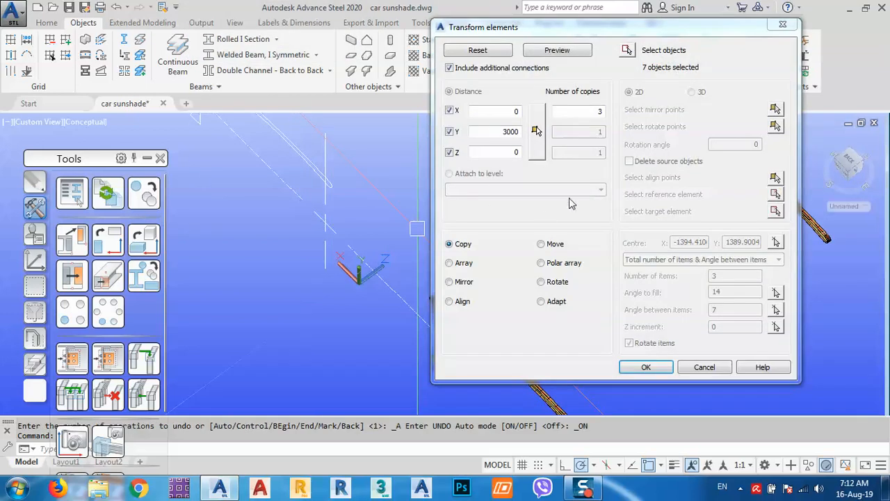
Step: Define the copy distance as 3000 along Z by picking matching base plate corners on two neighbouring frames
left_click(537, 147)
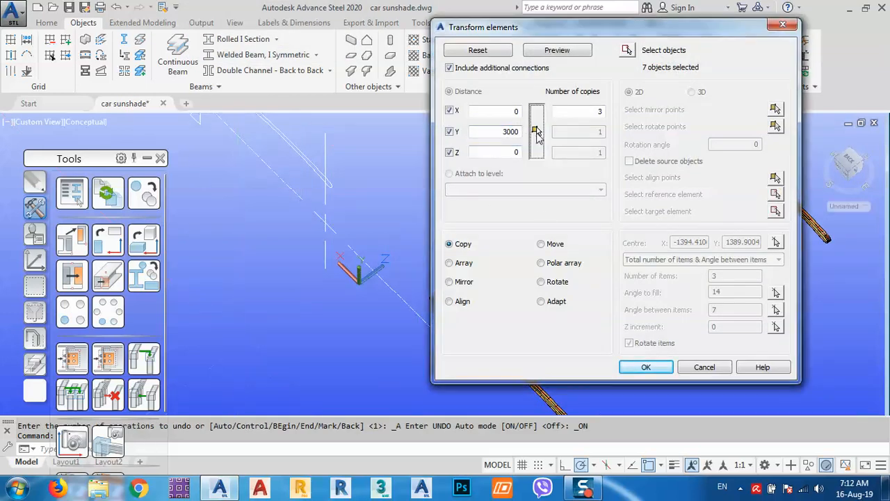
scroll(424, 296, "up", 5)
scroll(415, 299, "up", 5)
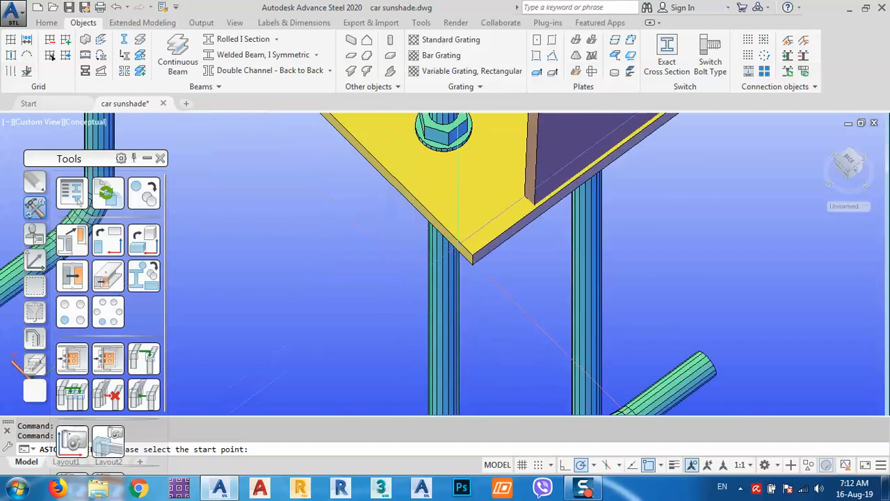
left_click(469, 266)
scroll(512, 299, "down", 10)
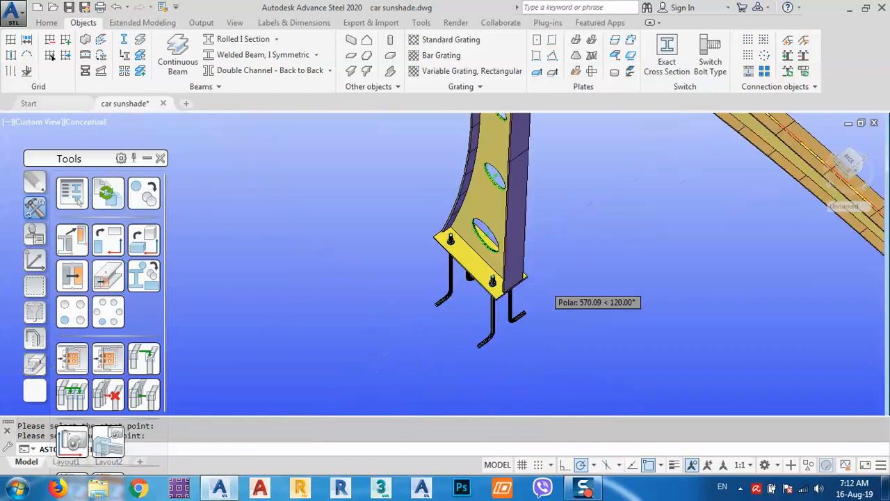
middle_click_drag(436, 354, 521, 327)
scroll(533, 334, "up", 3)
scroll(644, 182, "up", 5)
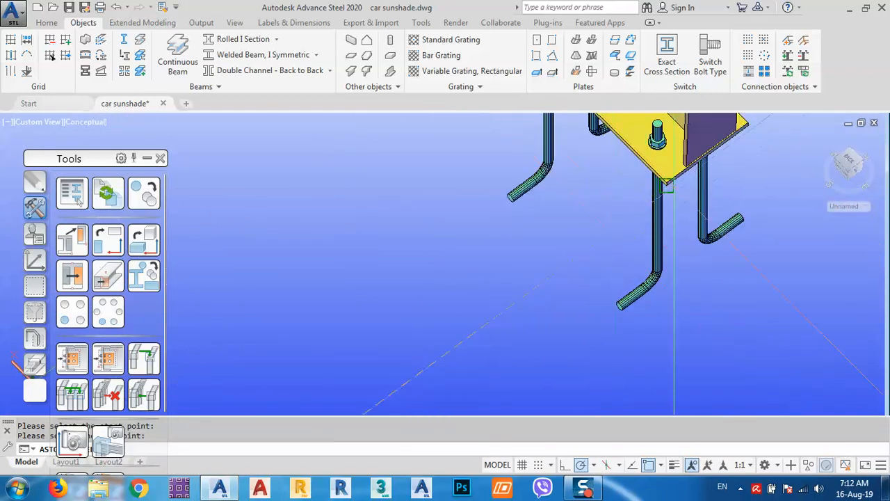
left_click(642, 184)
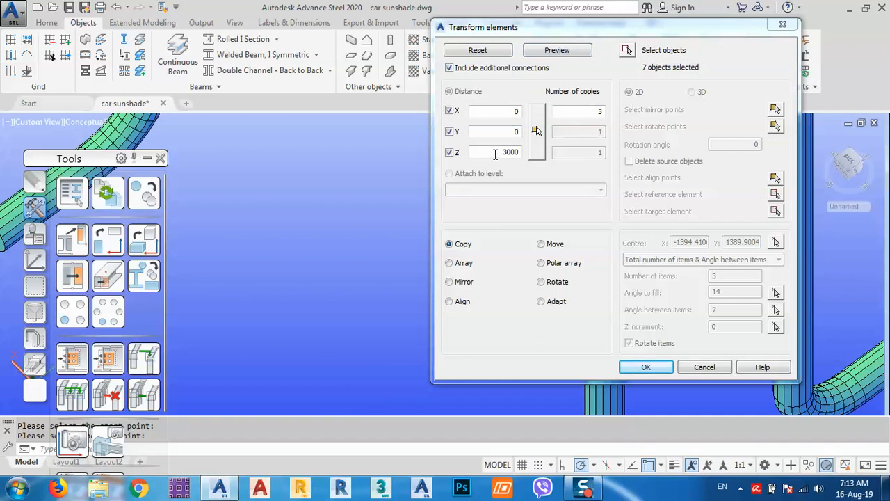
Step: Try previewing 3 copies of the tube assembly at a Z distance of 3000, checking them along the frames
left_click(557, 50)
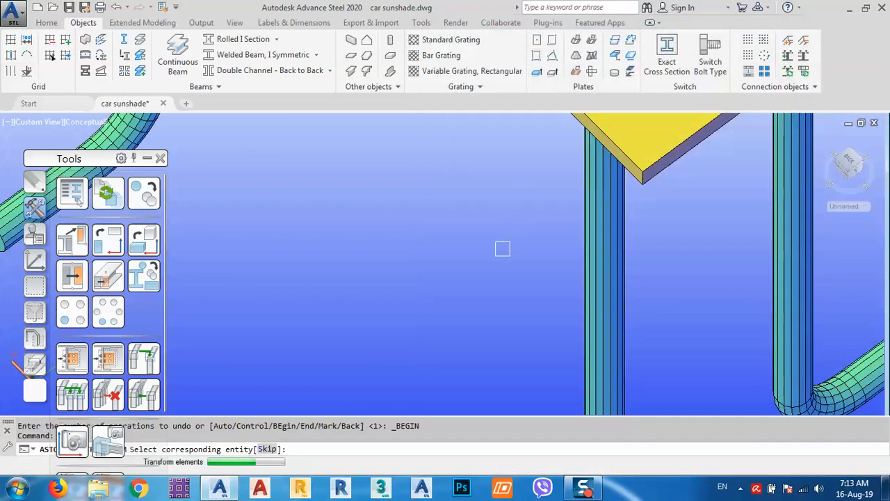
scroll(469, 299, "down", 6)
scroll(473, 318, "down", 4)
middle_click_drag(630, 230, 567, 336)
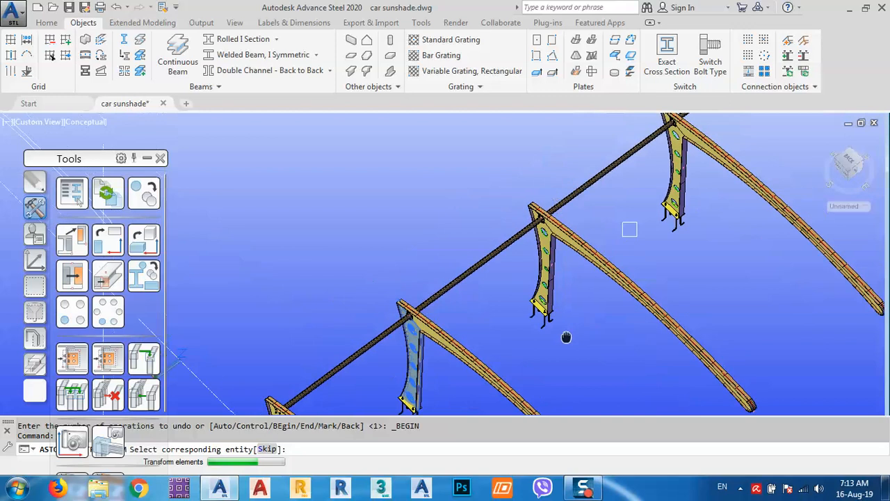
scroll(543, 226, "up", 8)
scroll(487, 304, "down", 8)
scroll(678, 213, "up", 1)
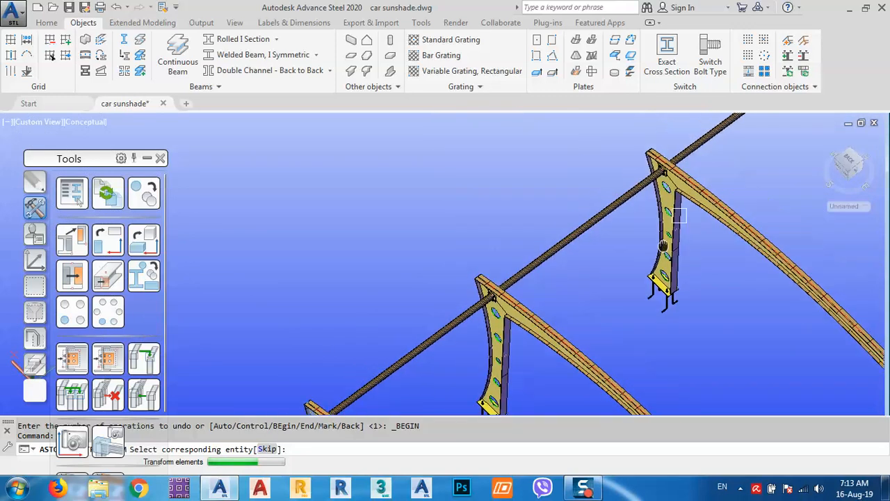
middle_click_drag(678, 212, 536, 407)
scroll(663, 300, "down", 5)
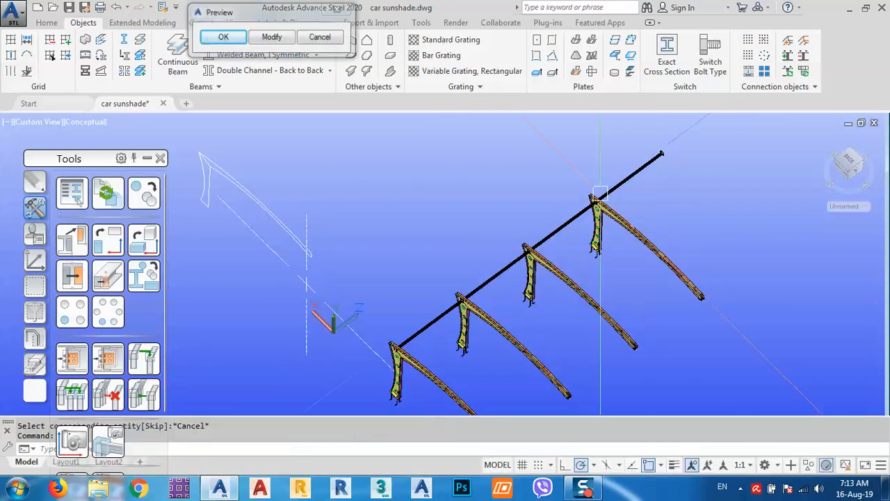
left_click(282, 37)
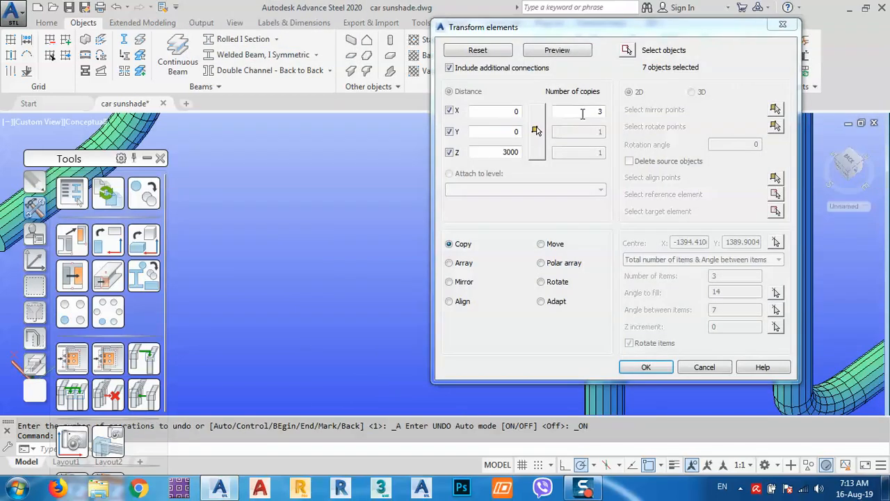
Step: Set the number of copies to 2, preview them and accept the copied tube assemblies
double_click(583, 113)
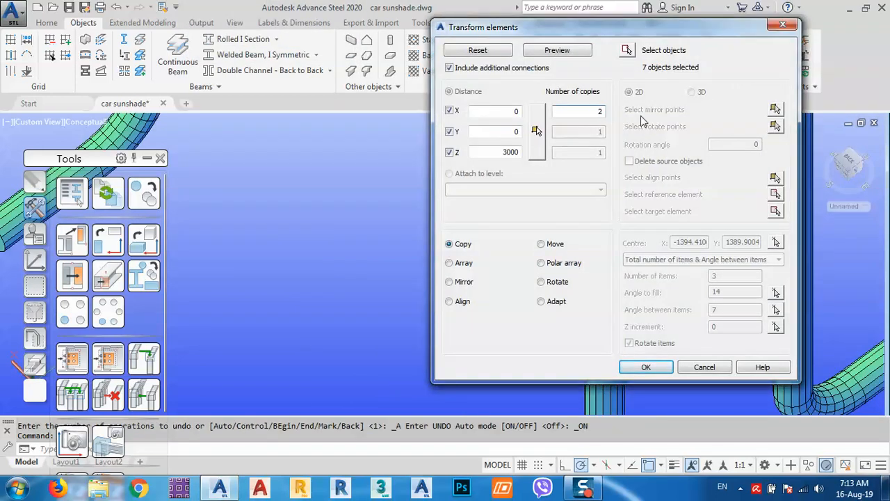
type("2")
left_click(567, 51)
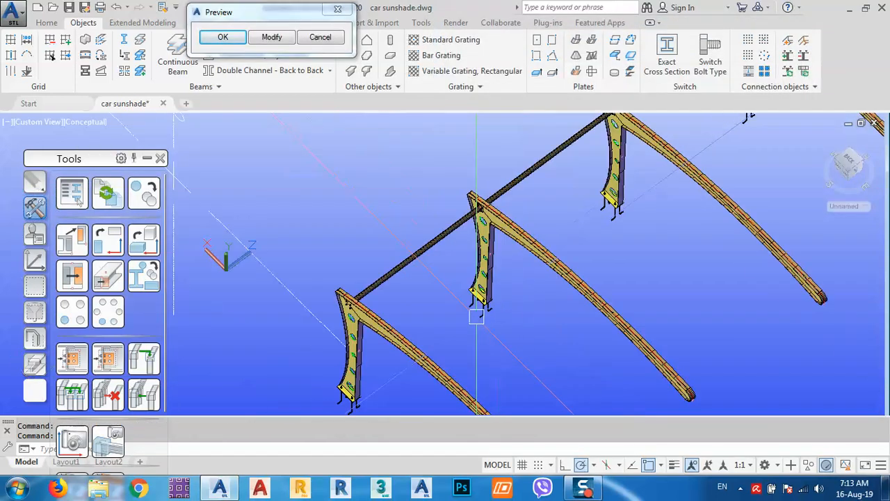
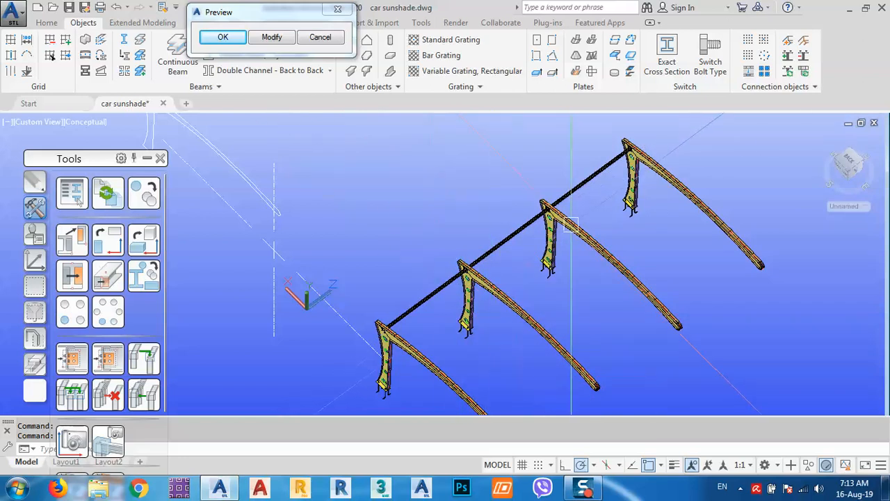
left_click(230, 39)
Step: Examine the copied tubes and their bolted end connections along the row of frames
middle_click_drag(495, 284, 483, 191)
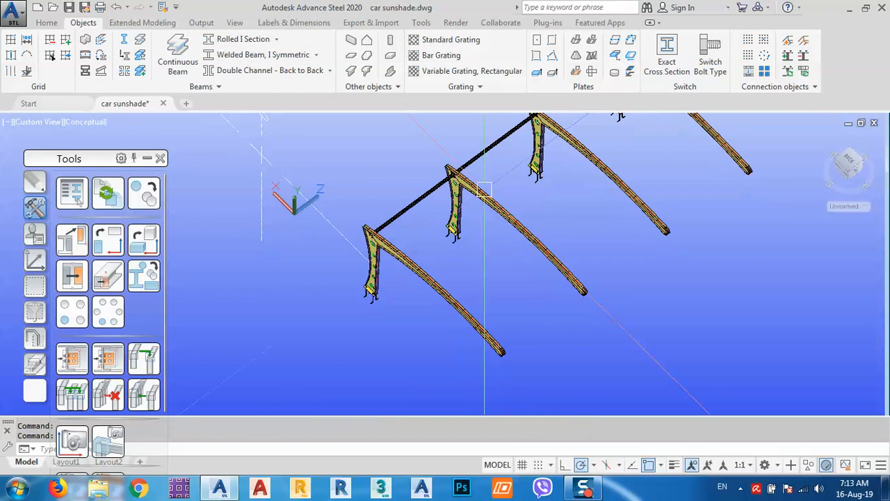
middle_click_drag(526, 285, 450, 327, "shift")
scroll(429, 189, "up", 3)
middle_click_drag(789, 218, 736, 188)
middle_click_drag(419, 299, 559, 251)
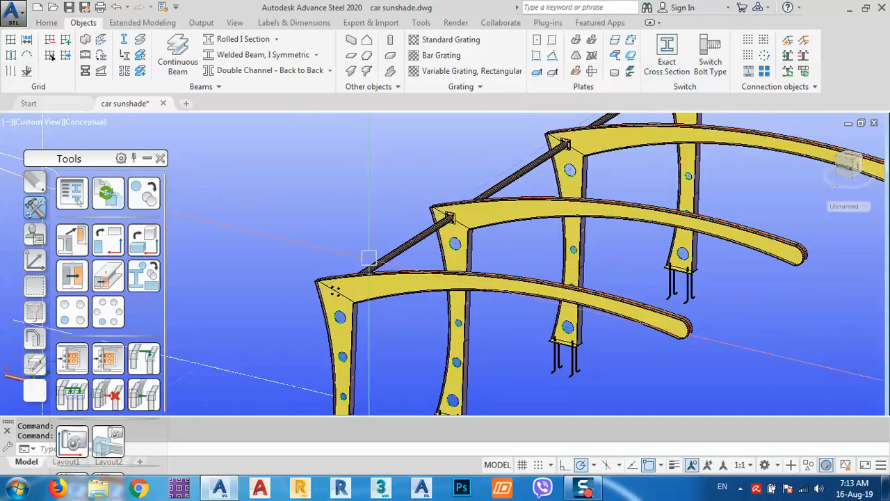
scroll(369, 259, "up", 4)
scroll(342, 263, "down", 3)
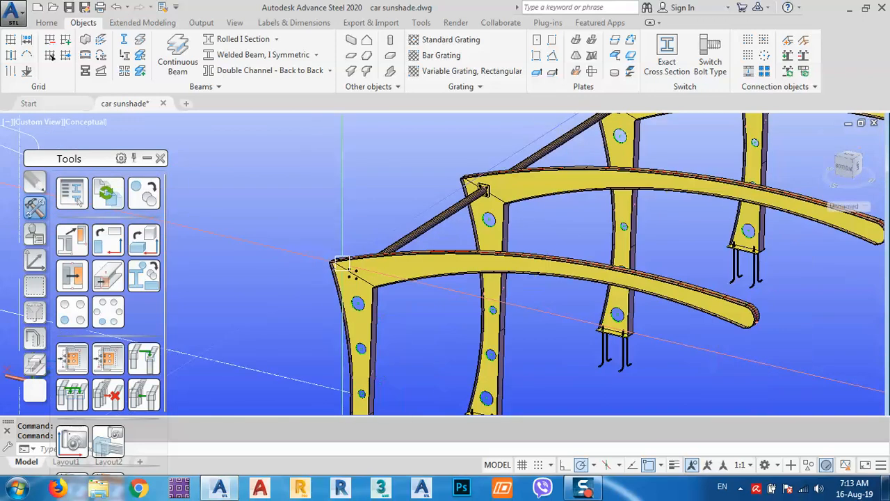
Step: Reset the UCS to World and show the model from the top, rotated so the connecting tubes run horizontally
left_click(855, 161)
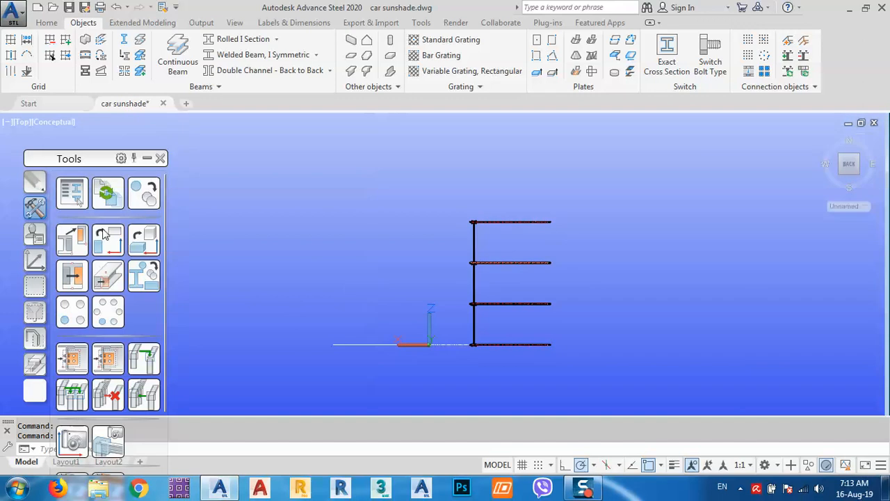
left_click(34, 260)
left_click(73, 192)
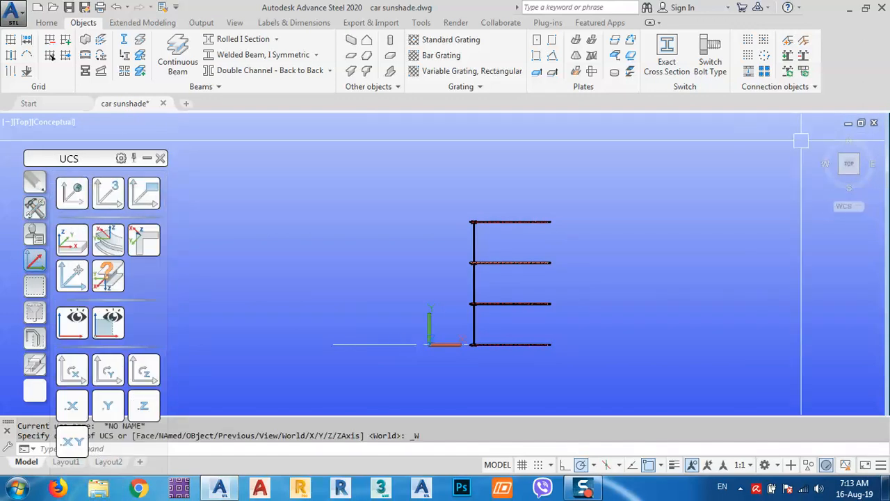
left_click(878, 151)
scroll(403, 282, "up", 5)
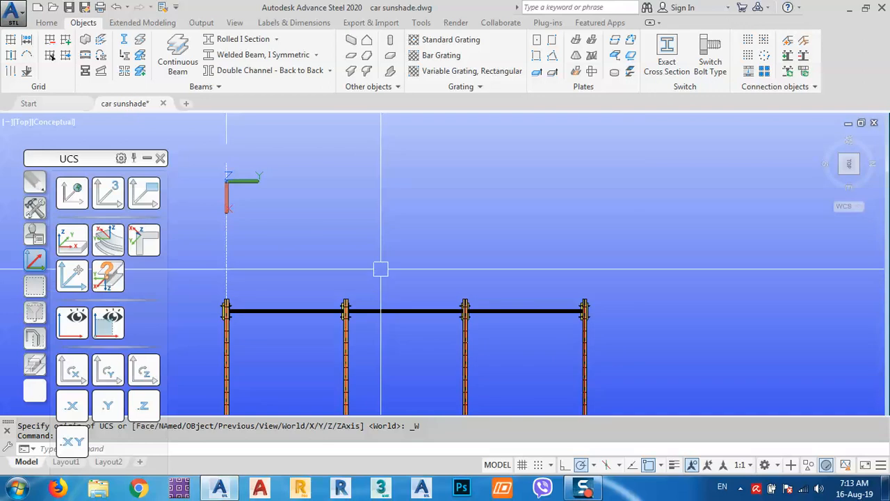
middle_click_drag(381, 268, 395, 260)
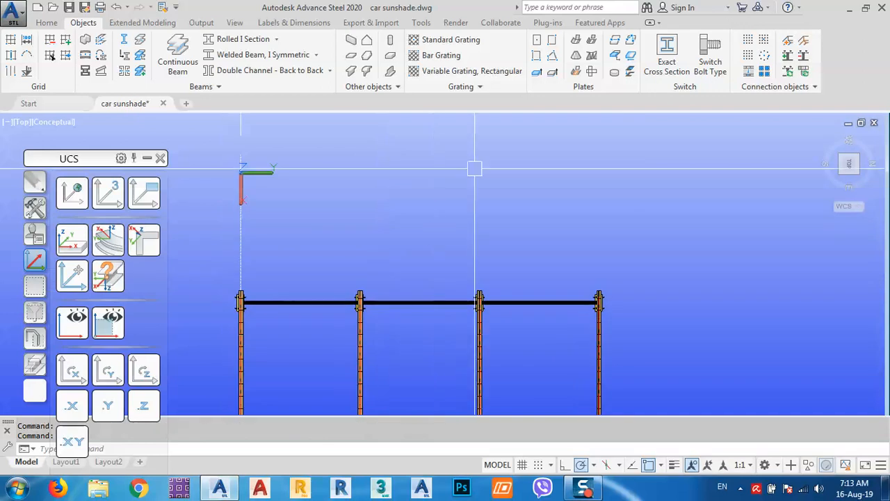
left_click(552, 40)
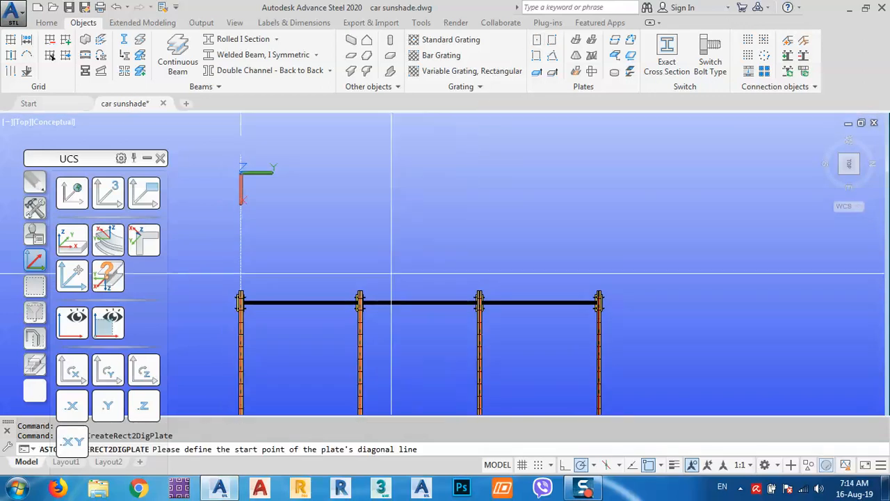
left_click(390, 272)
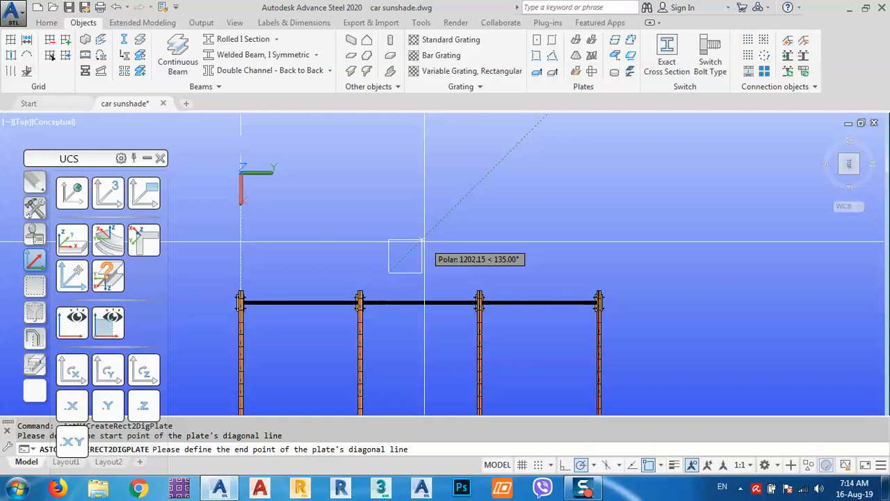
key("Escape")
Step: Create a rectangular plate by its centre, placed at the midpoint of the first frame's upper end edge in the top view
left_click(537, 43)
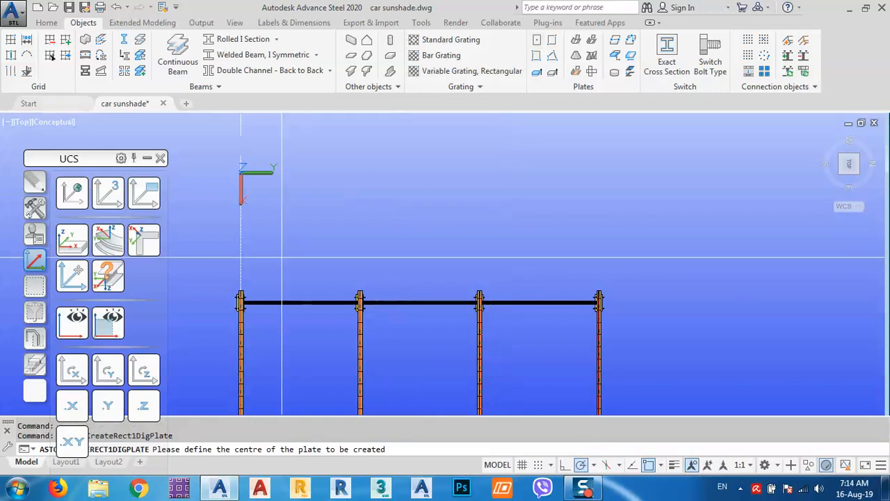
scroll(236, 299, "up", 8)
middle_click_drag(281, 273, 358, 273)
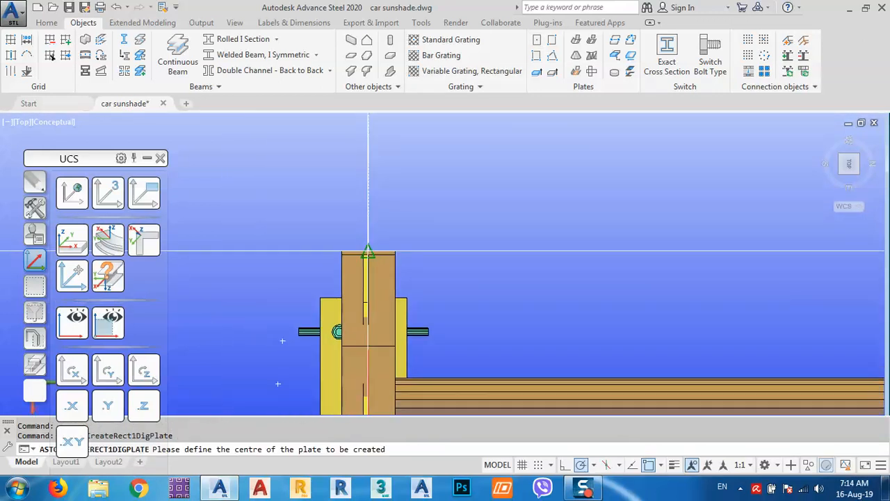
left_click(368, 254)
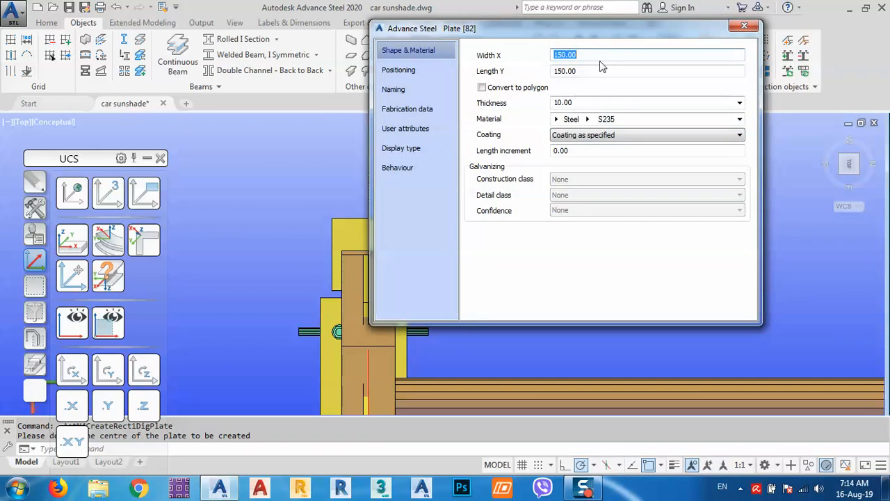
left_click_drag(82, 161, 76, 30)
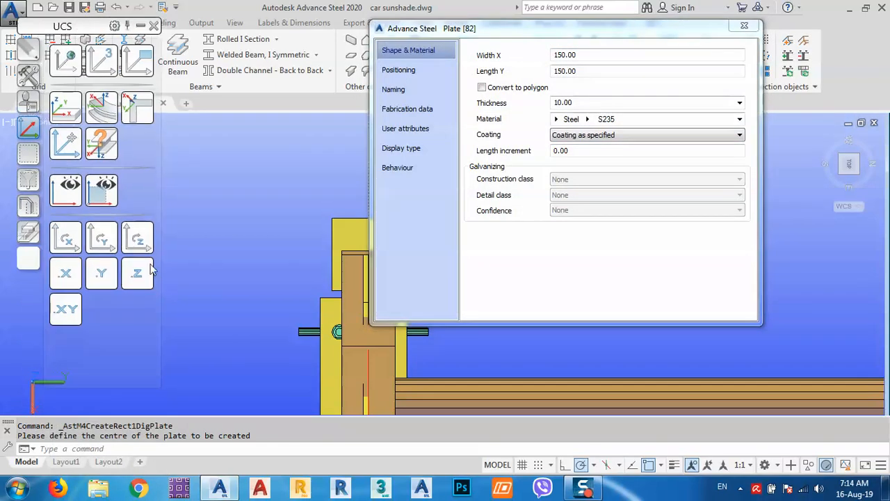
Step: Set the new plate's width to 120 and length to 100, and move it straight outward, clear of the frame's end
left_click(589, 72)
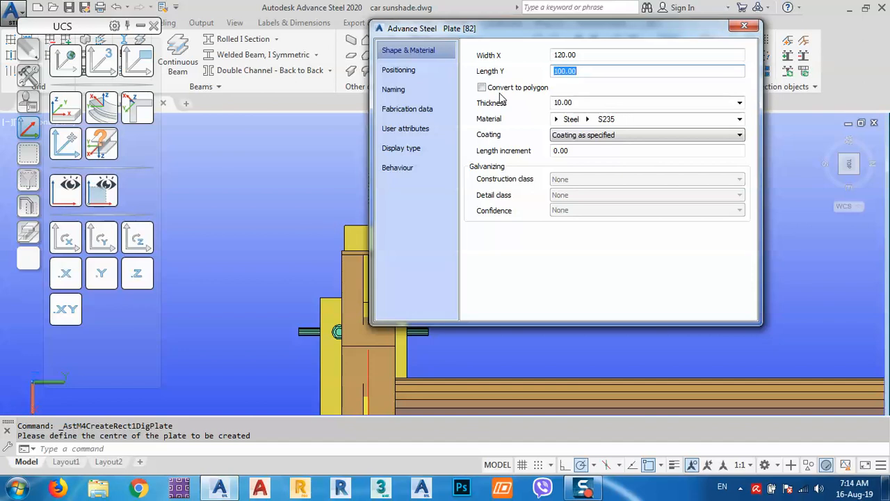
left_click(744, 28)
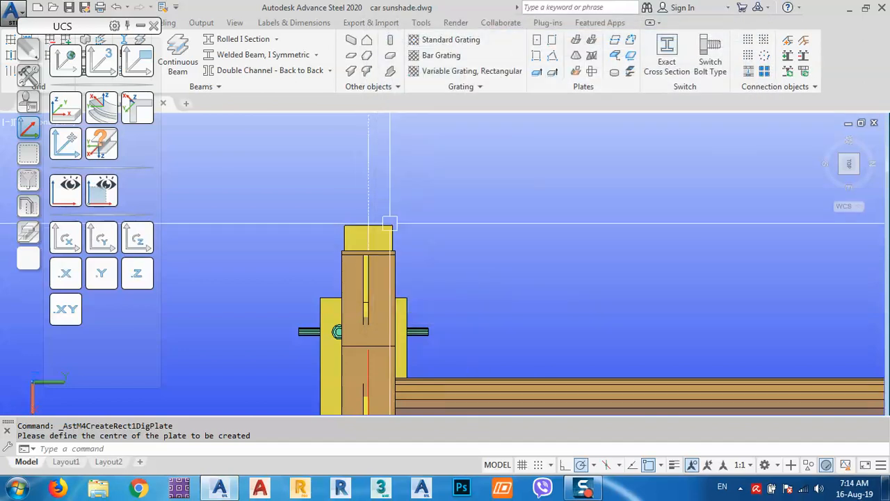
type("m")
key("Return")
left_click(473, 221)
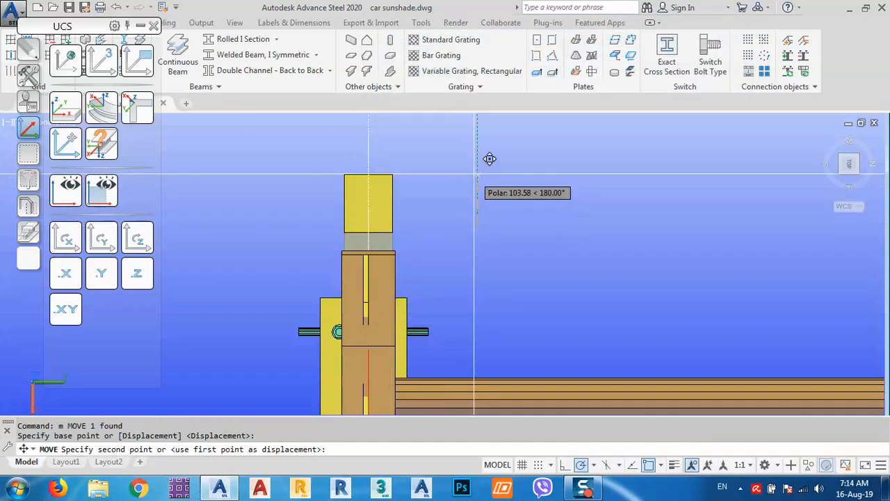
left_click(474, 162)
Step: Change the separated plate's width to 100, keeping its length at 100 for a square shape
middle_click_drag(481, 302, 493, 285, "shift")
scroll(487, 282, "up", 5)
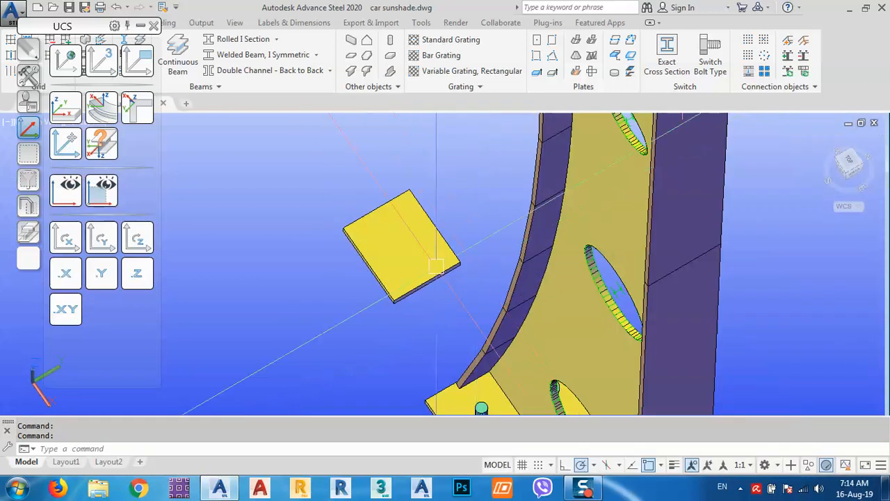
middle_click_drag(380, 276, 469, 286)
left_click(490, 284)
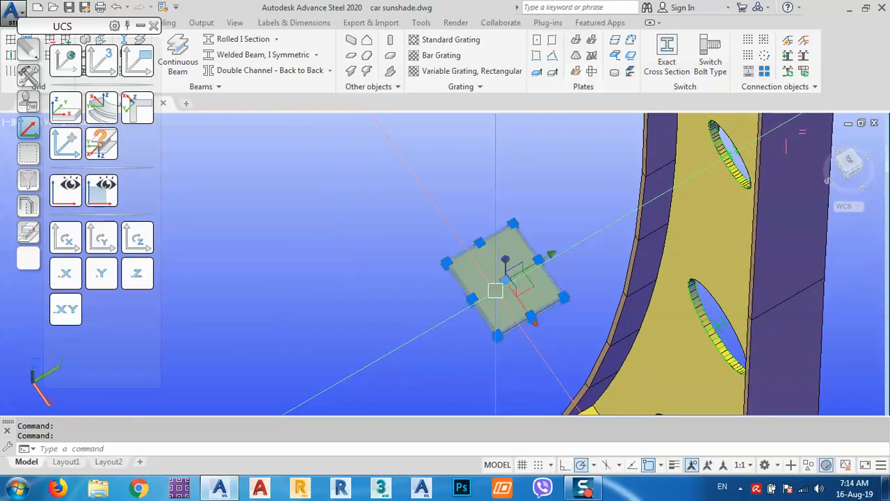
right_click(396, 274)
left_click(452, 249)
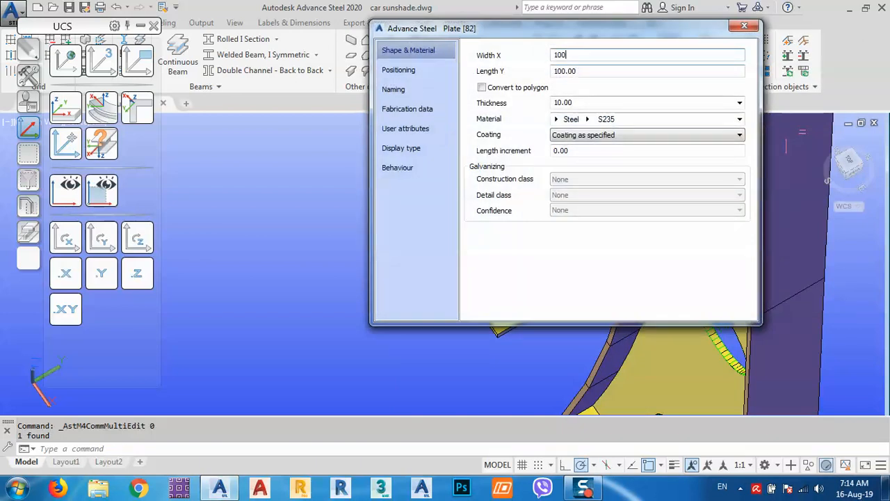
left_click(579, 71)
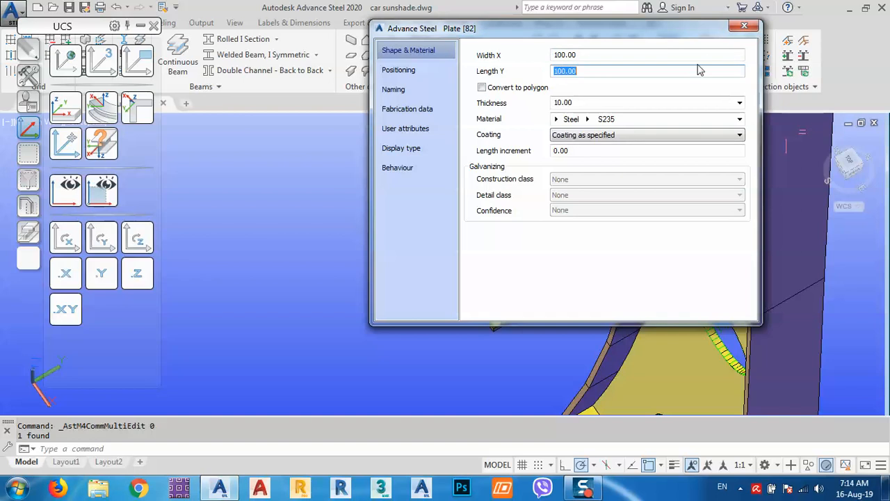
left_click(743, 26)
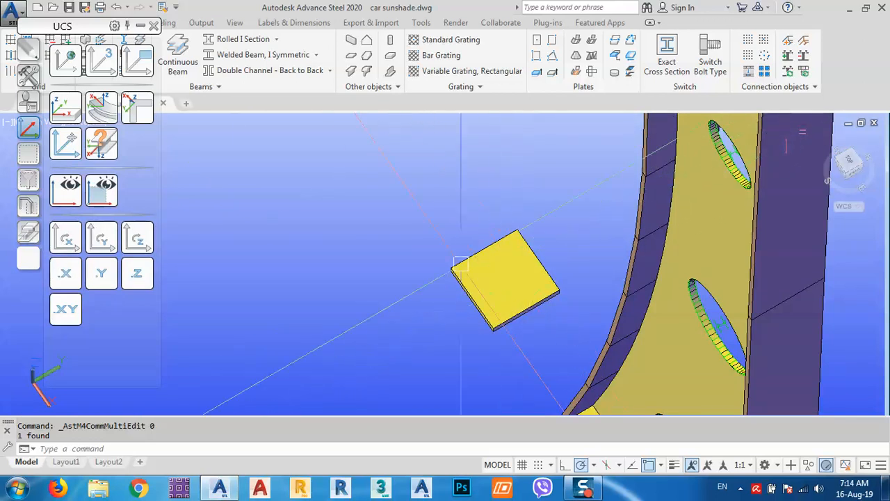
left_click(32, 230)
scroll(471, 259, "up", 8)
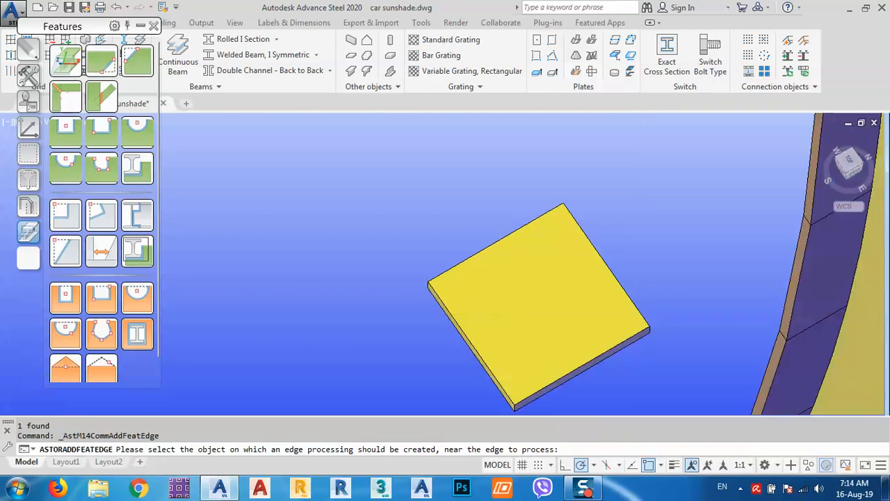
left_click(363, 335)
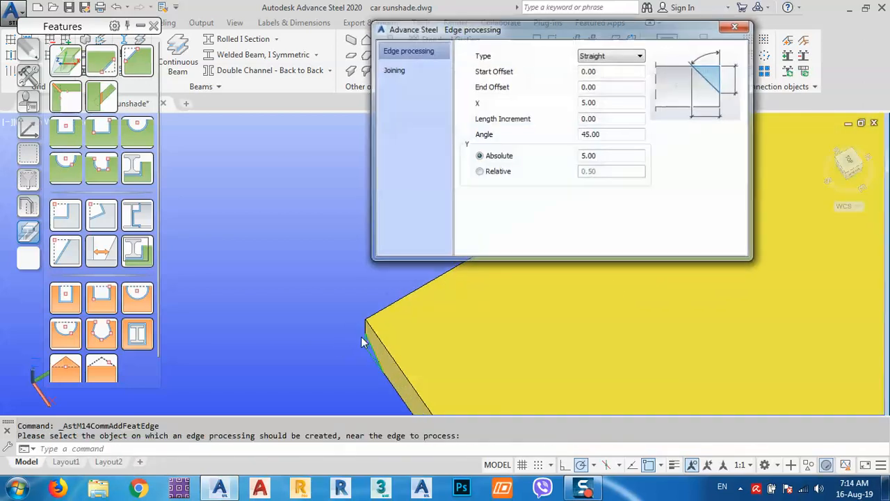
left_click(736, 26)
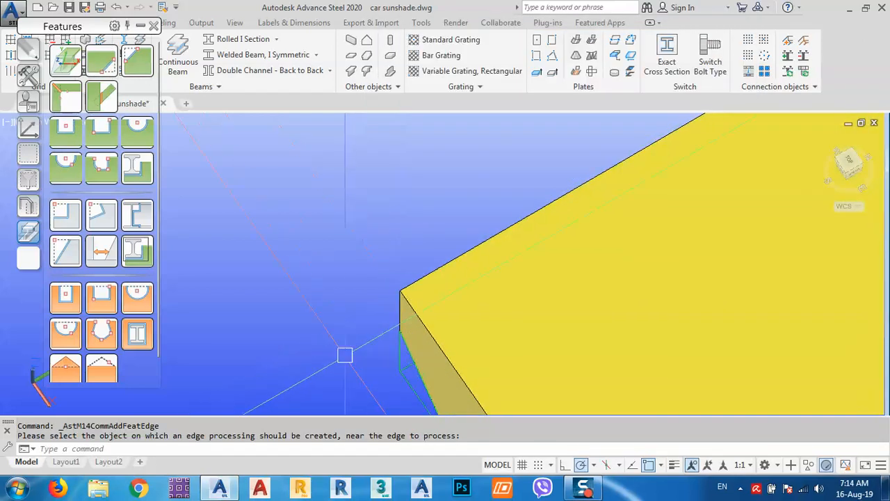
key("Delete")
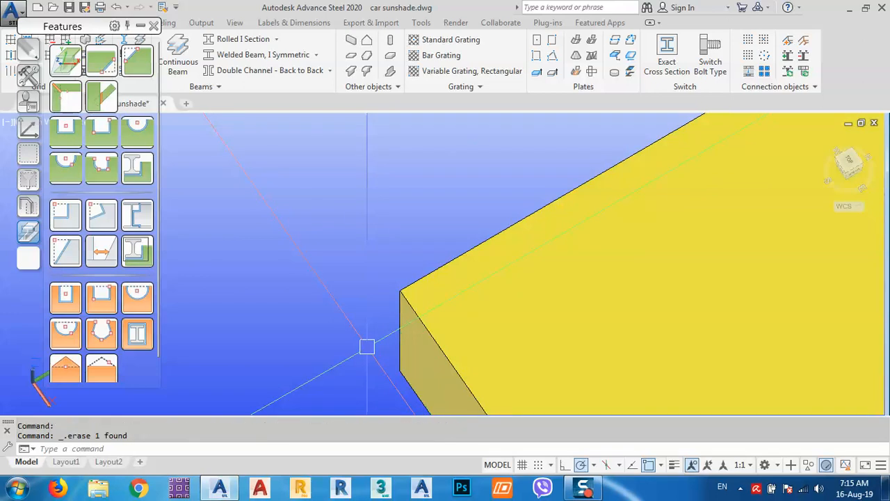
Step: Round one outer corner of the square plate with a convex corner feature of radius 50
left_click(136, 61)
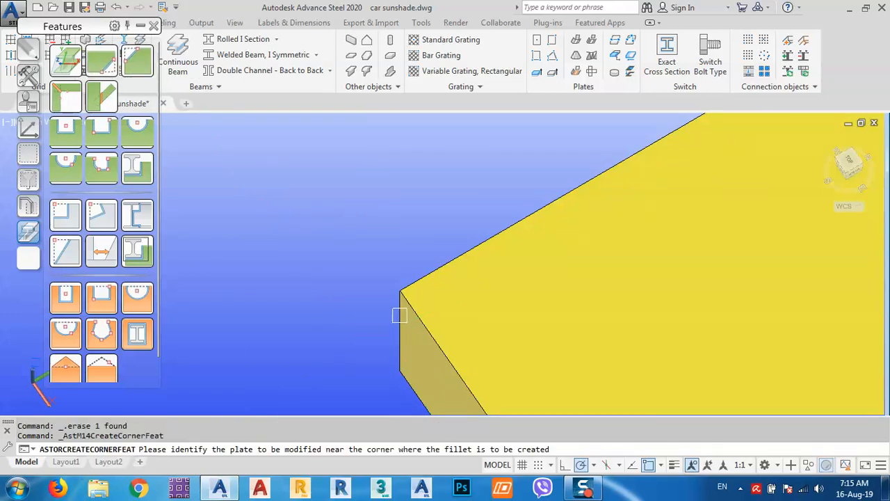
left_click(399, 315)
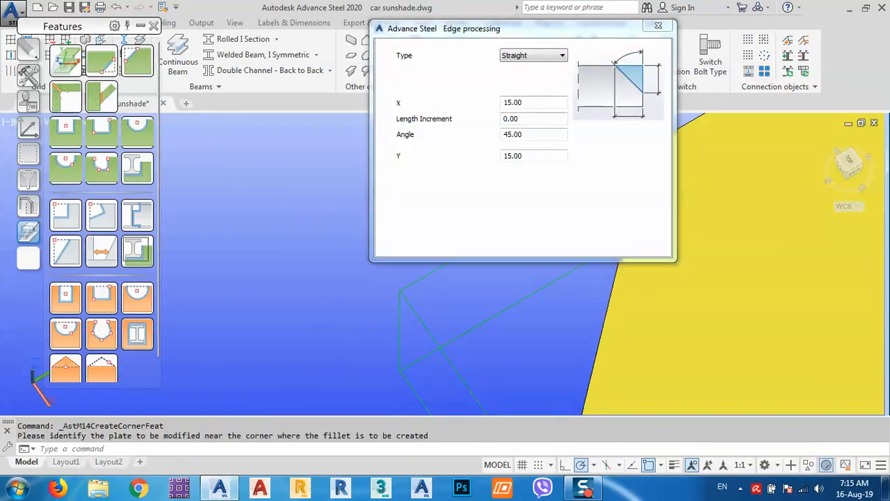
left_click(533, 56)
left_click(524, 67)
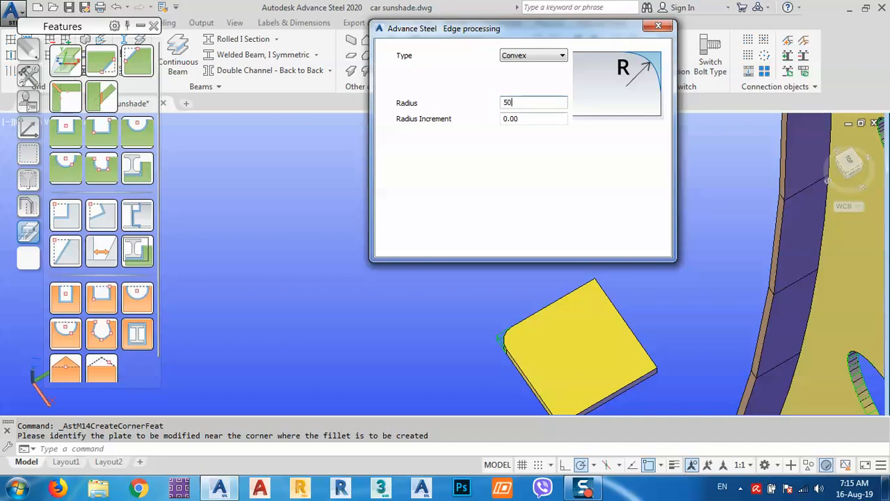
left_click(659, 26)
Step: Round the adjacent outer corner of the plate with a convex corner feature of radius 50, forming a semicircular end
left_click(137, 66)
scroll(590, 282, "up", 3)
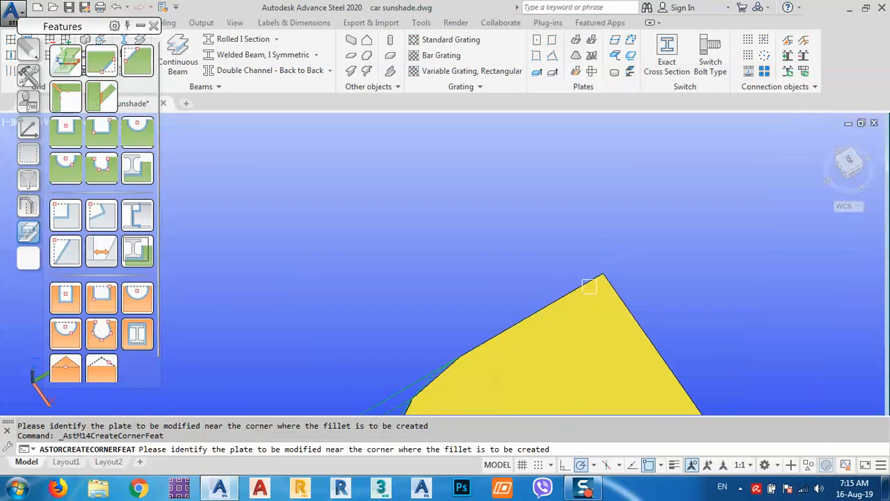
middle_click_drag(622, 341, 493, 336, "shift")
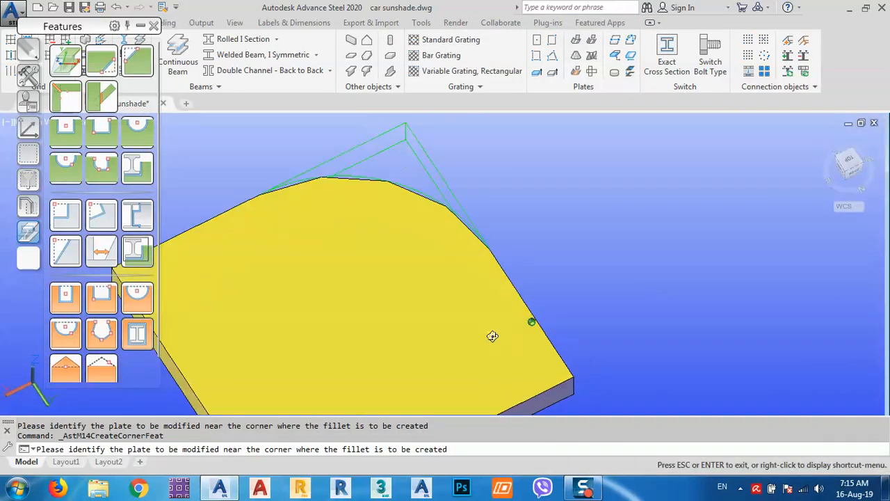
scroll(576, 396, "up", 3)
left_click(573, 383)
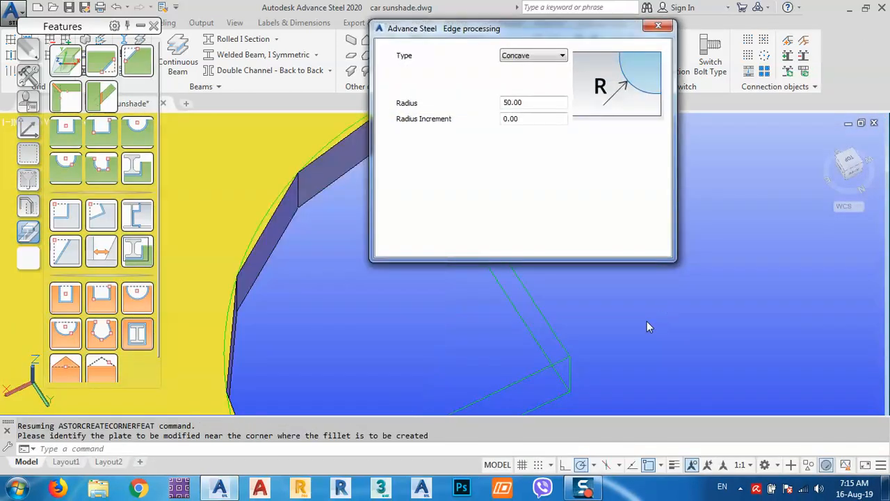
left_click(538, 57)
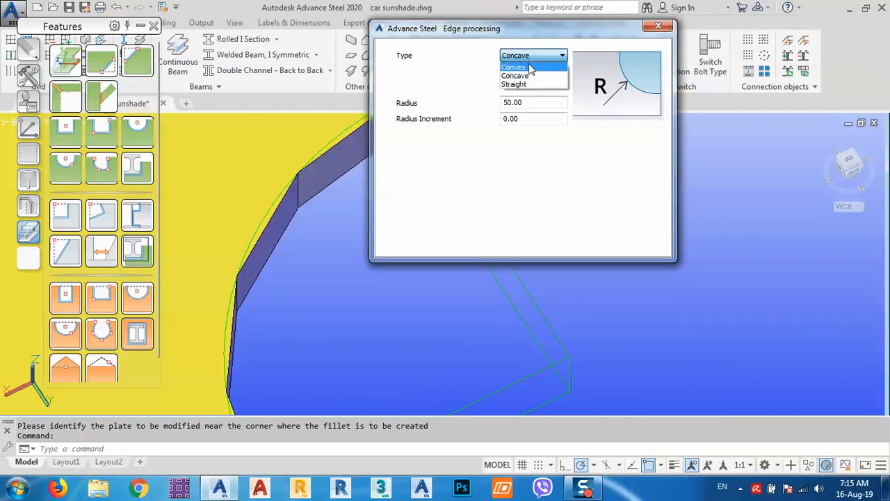
left_click(530, 66)
scroll(494, 343, "down", 5)
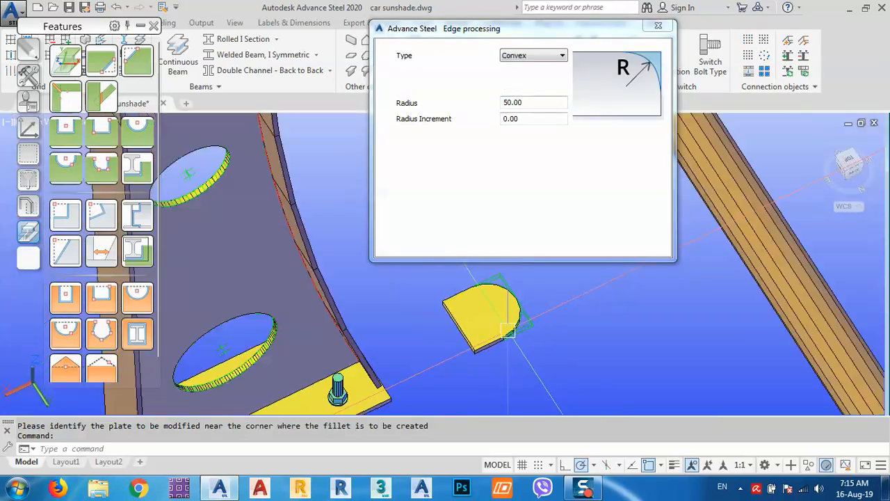
middle_click_drag(494, 342, 427, 284, "shift")
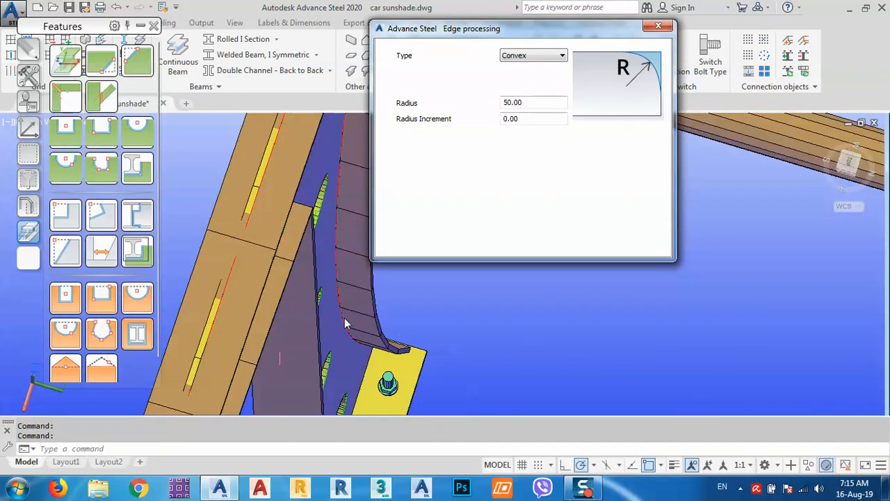
scroll(345, 322, "up", 1)
left_click(533, 56)
left_click(522, 75)
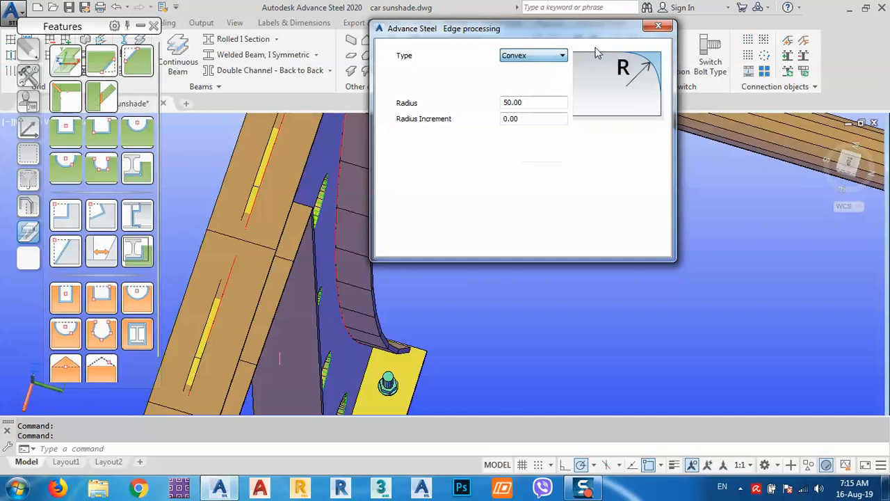
left_click(646, 31)
Step: Cut a circular inner contour through the rounded plate, centred on the plate's centre point
middle_click_drag(512, 239, 571, 236, "shift")
scroll(408, 299, "up", 5)
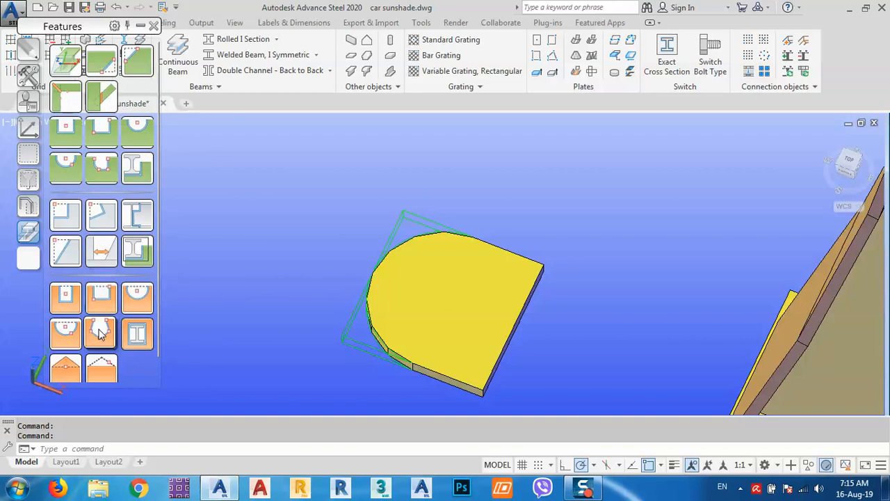
left_click(138, 303)
left_click(487, 356)
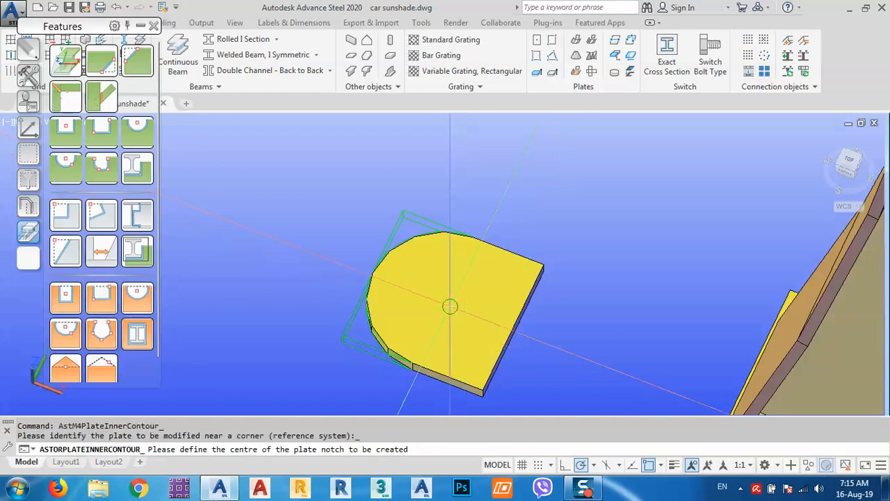
left_click(451, 307)
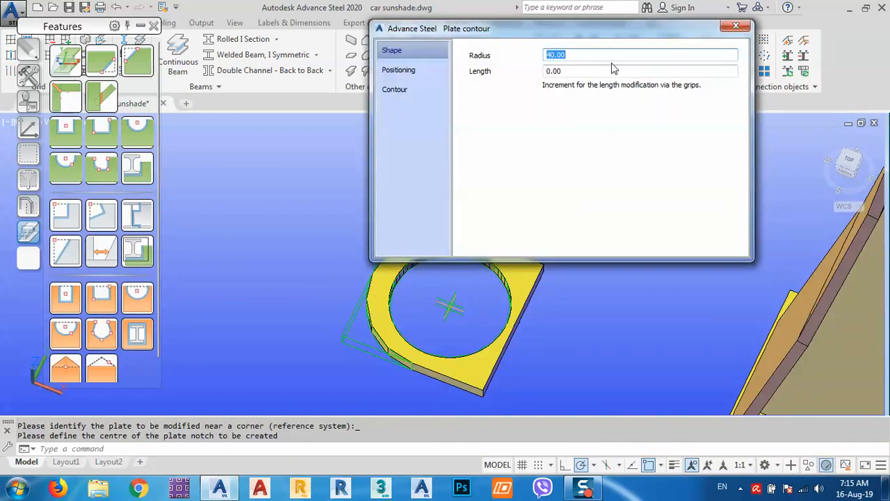
Step: Try radii of 30, 25 and 20 for the plate's circular hole, and set it to 25
type("30")
key("Return")
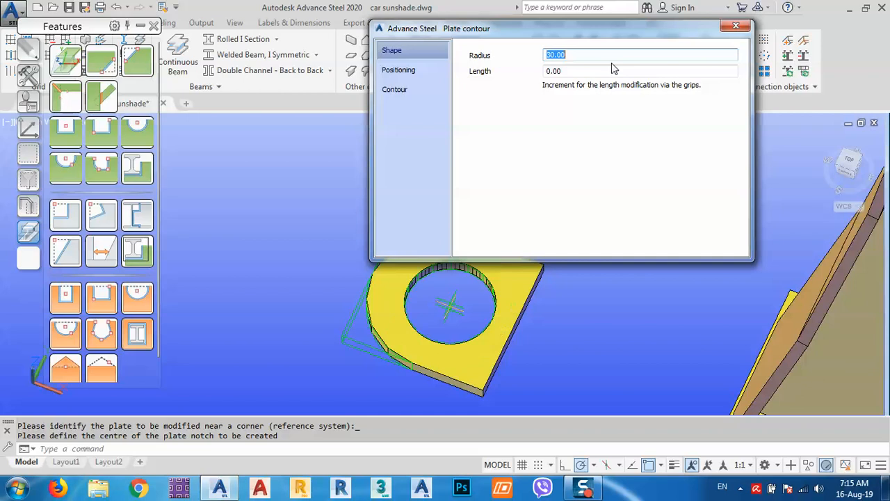
type("25")
key("Return")
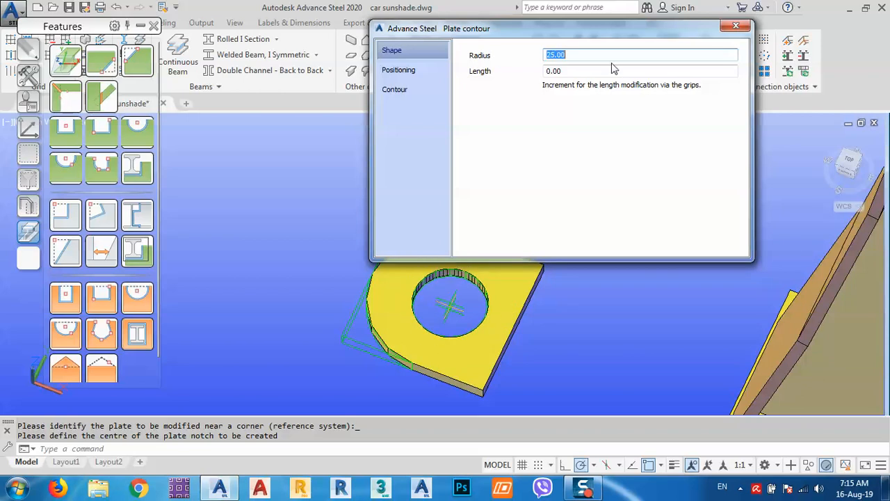
key("Return")
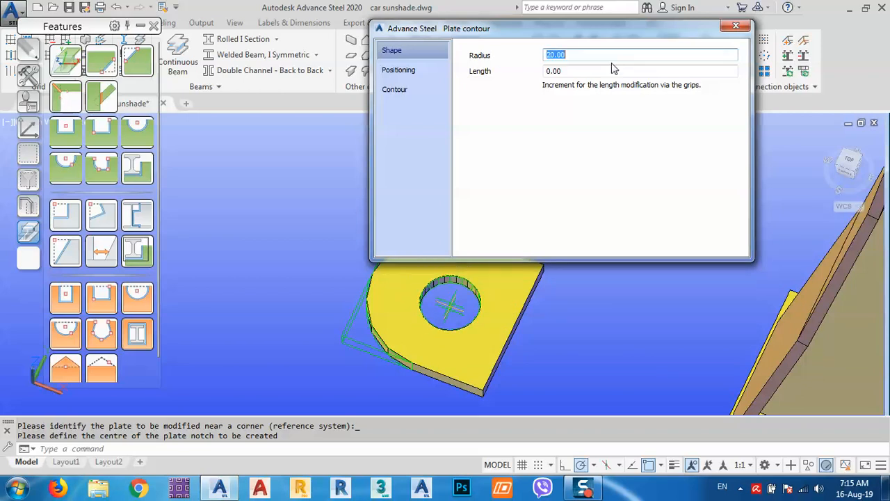
type("25")
key("Return")
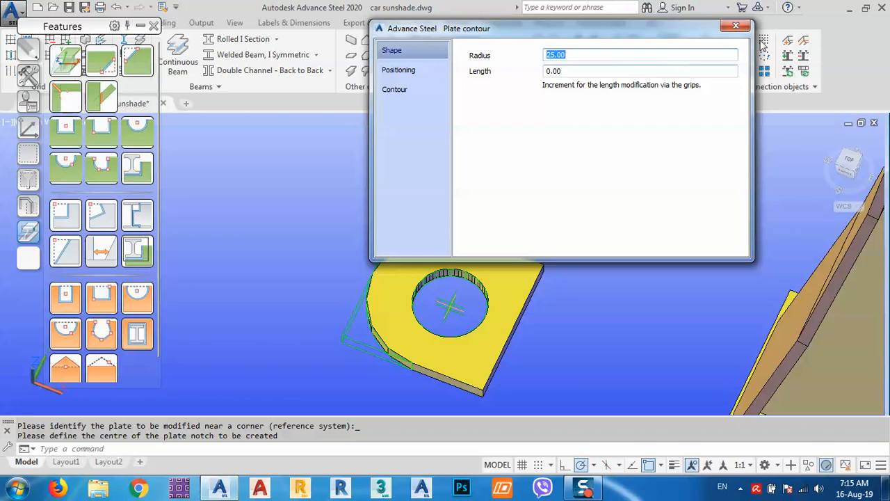
left_click(736, 27)
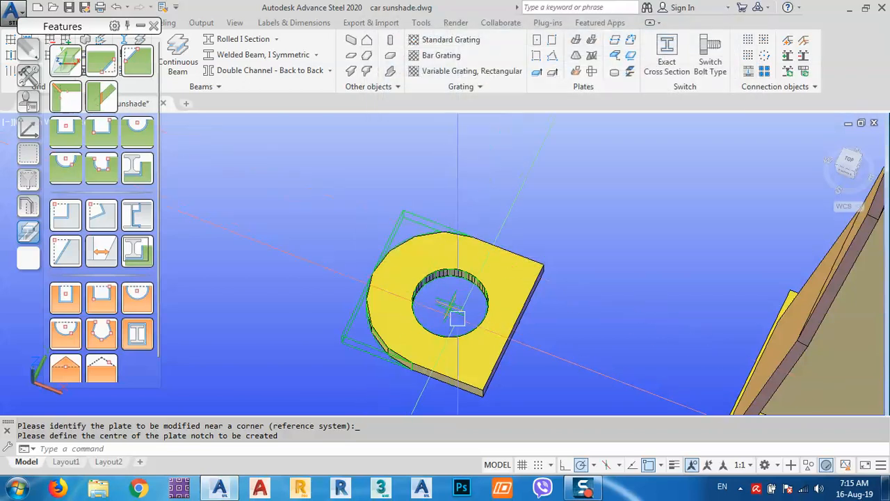
Step: Change the display type of the rounded, holed plate from Features to Standard
scroll(463, 292, "up", 4)
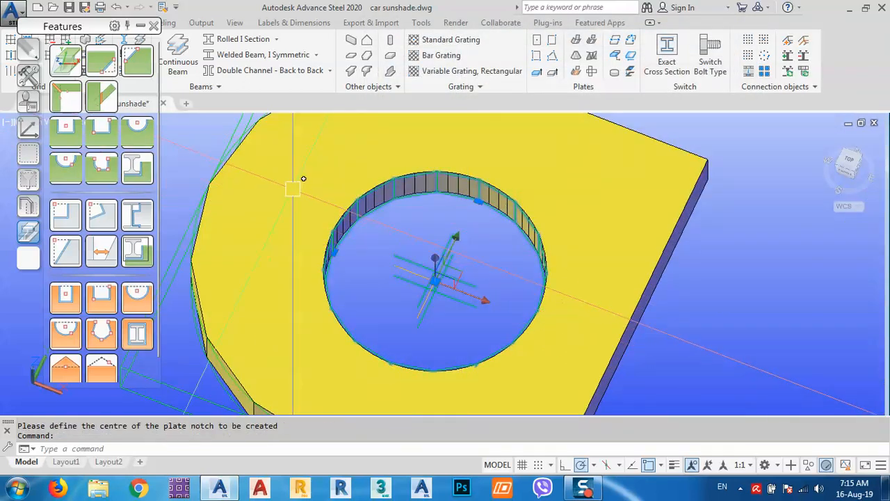
scroll(434, 233, "down", 2)
key("Escape")
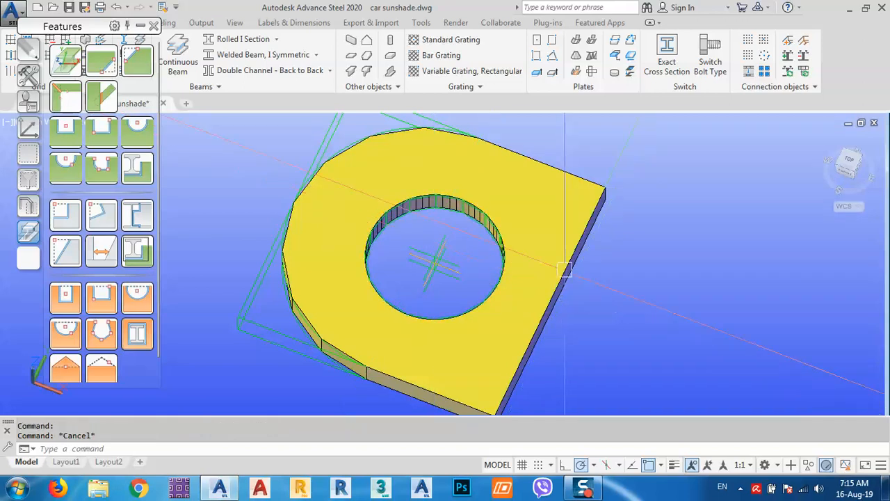
double_click(548, 206)
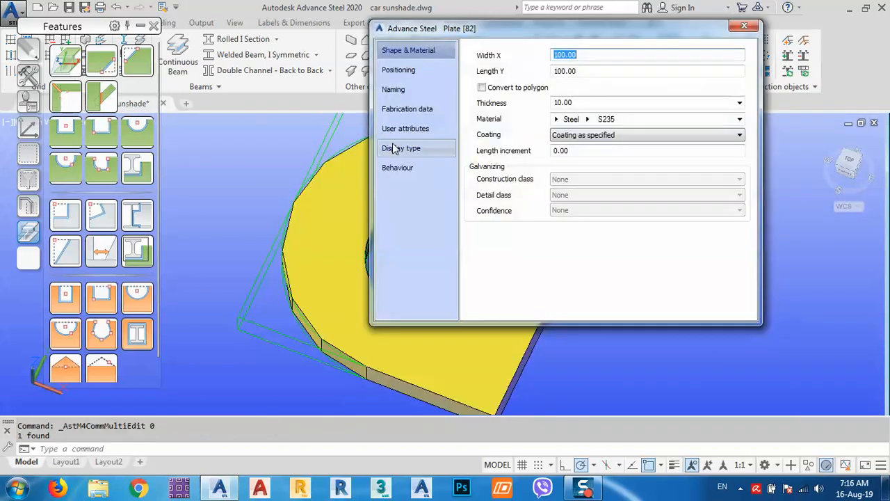
left_click(406, 152)
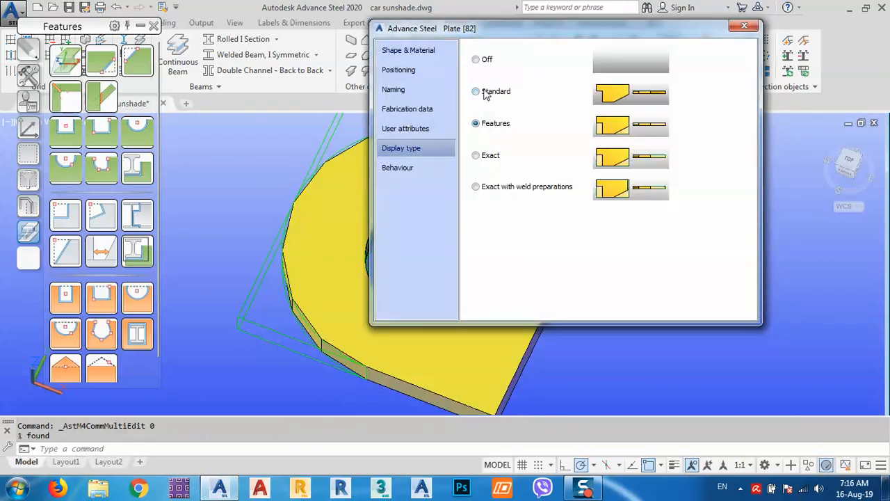
left_click(745, 28)
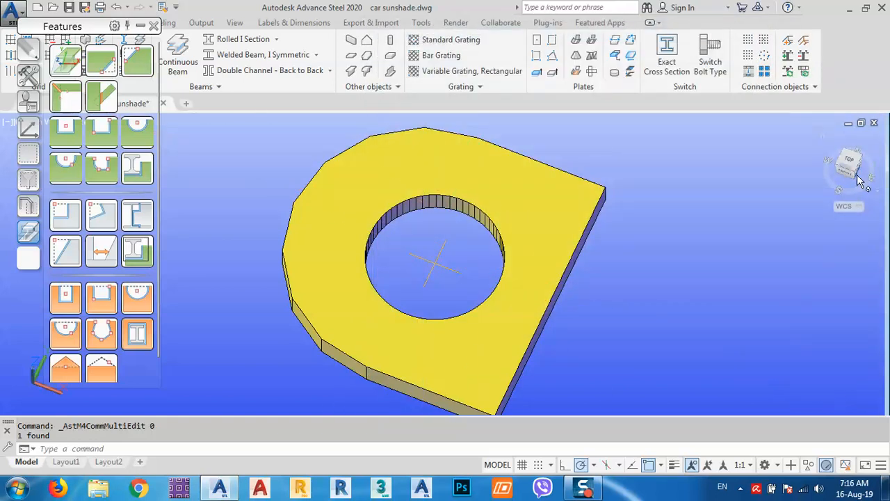
Step: Switch to the front view of the frame and align the UCS to that view
left_click(860, 182)
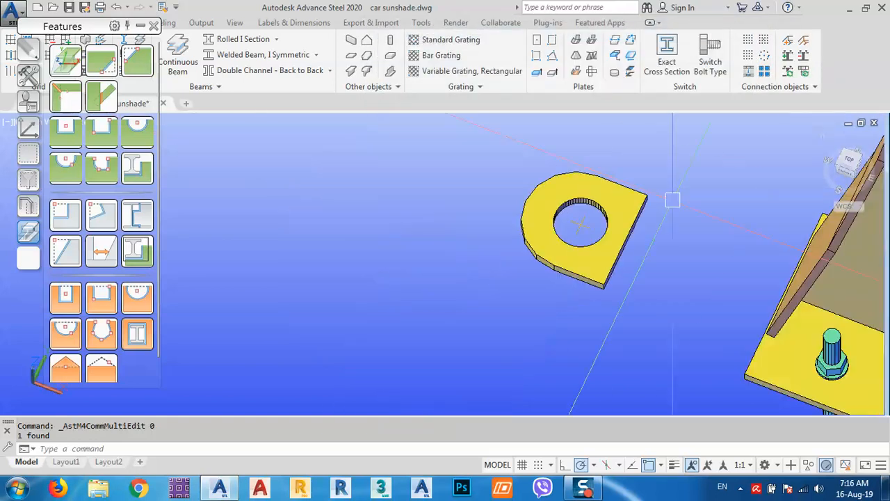
left_click(847, 180)
scroll(473, 277, "up", 5)
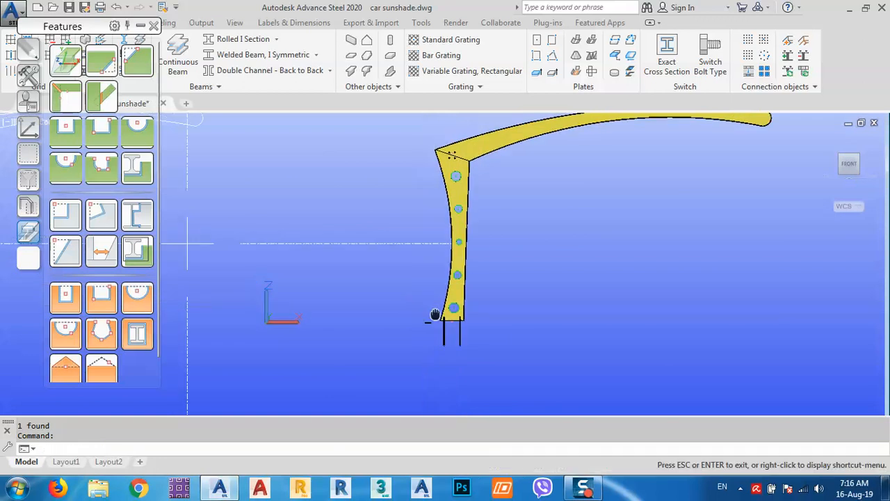
scroll(455, 353, "up", 3)
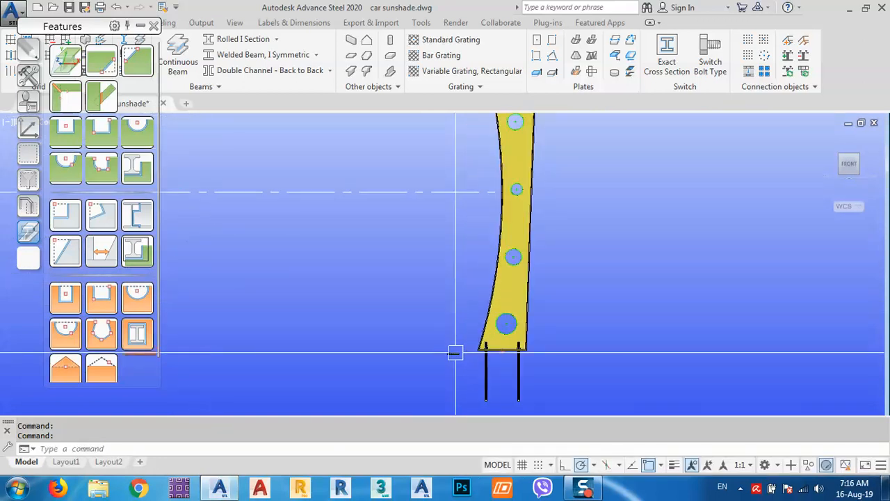
type("ucs")
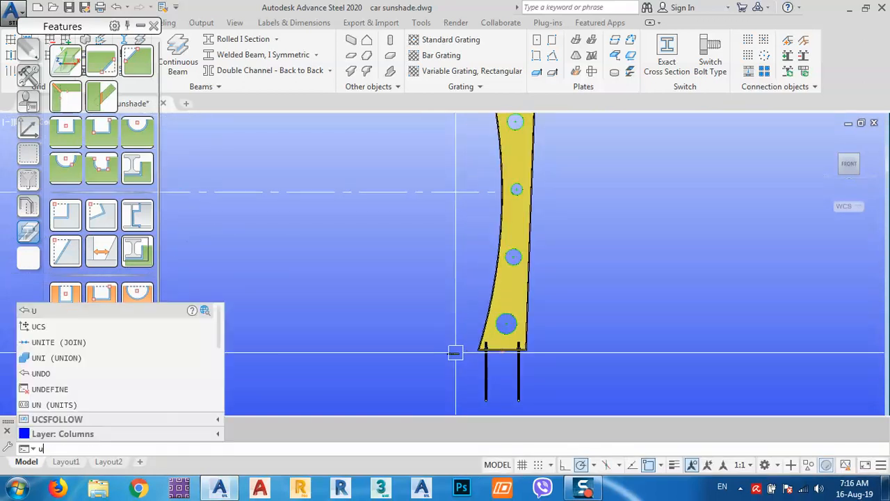
key("Return")
type("v")
key("Return")
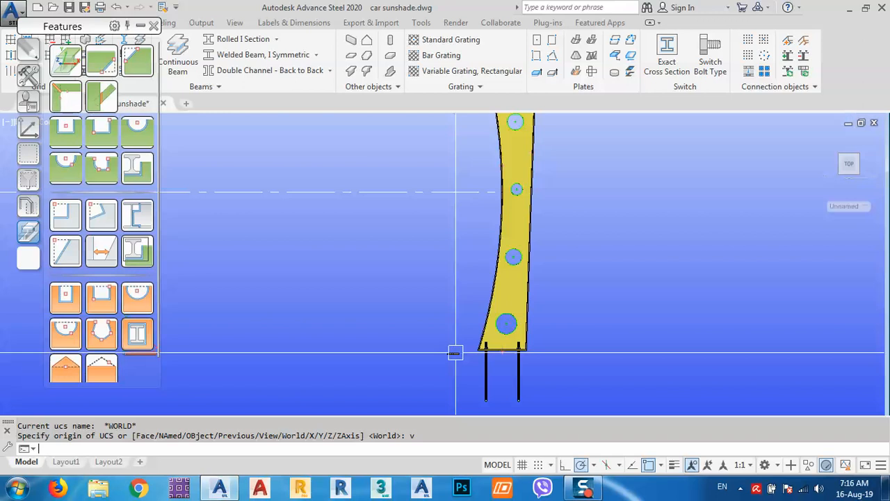
Step: Move the holed plate straight up from the column base to beside the frame's upper outer corner
type("m")
key("Return")
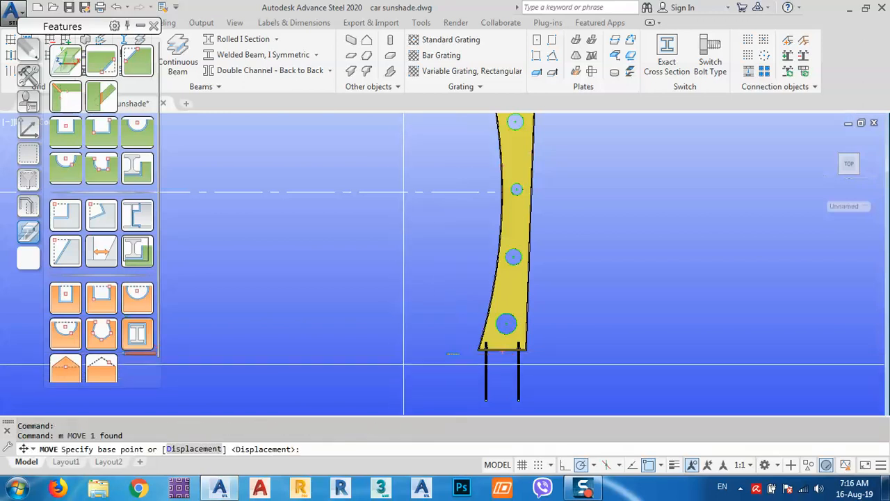
left_click(403, 363)
middle_click_drag(401, 161, 427, 361)
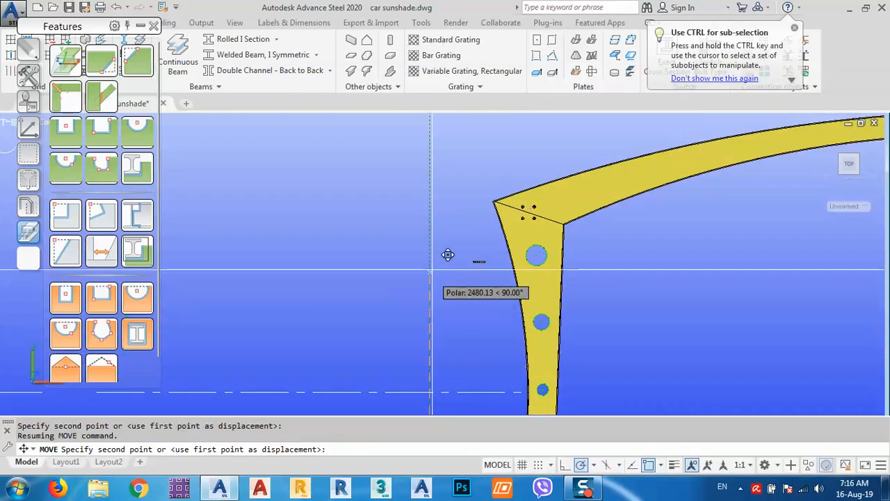
left_click(437, 209)
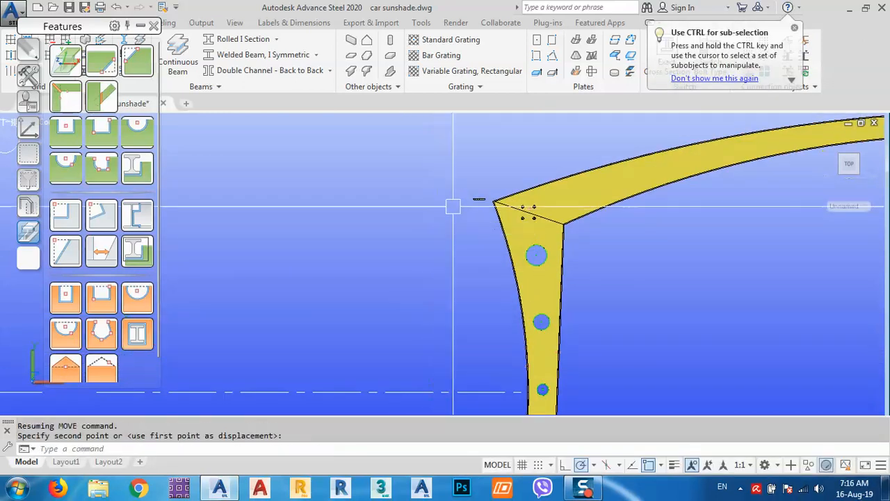
Step: Rotate the holed plate by 315 degrees about its straight end's lower corner
scroll(468, 200, "up", 11)
middle_click_drag(593, 238, 544, 289)
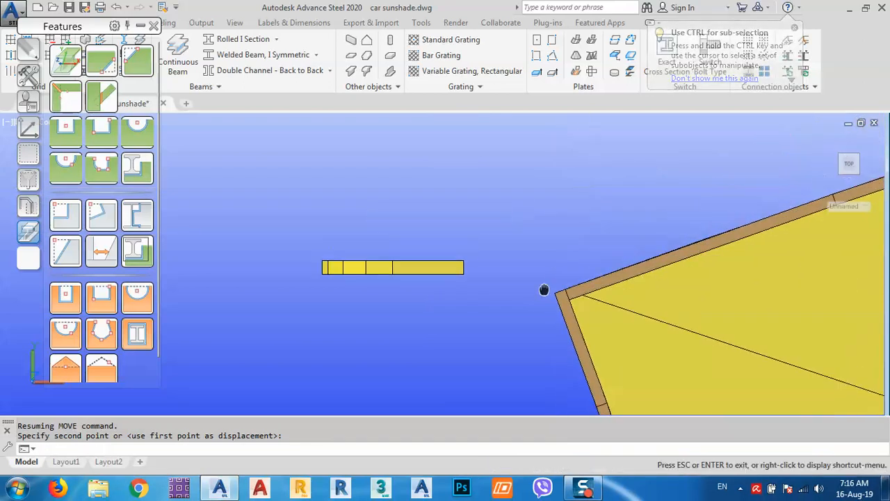
left_click(451, 261)
middle_click_drag(483, 322, 496, 337)
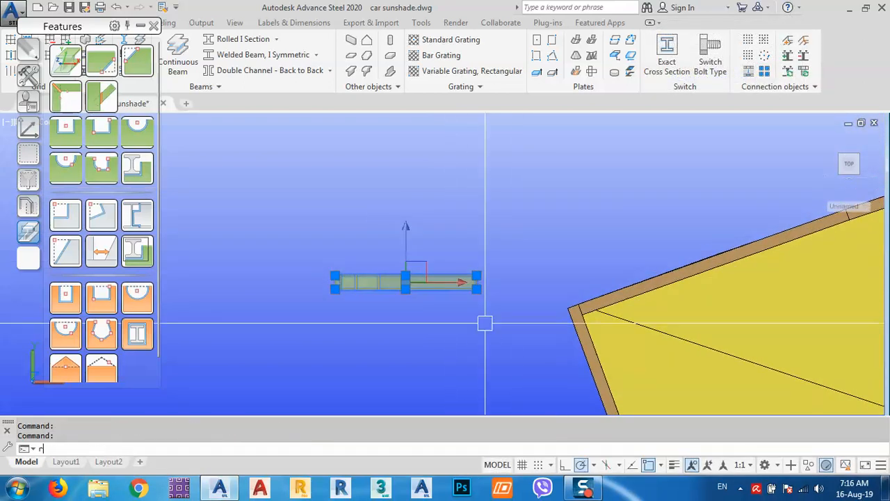
type("ro")
key("Return")
left_click(474, 285)
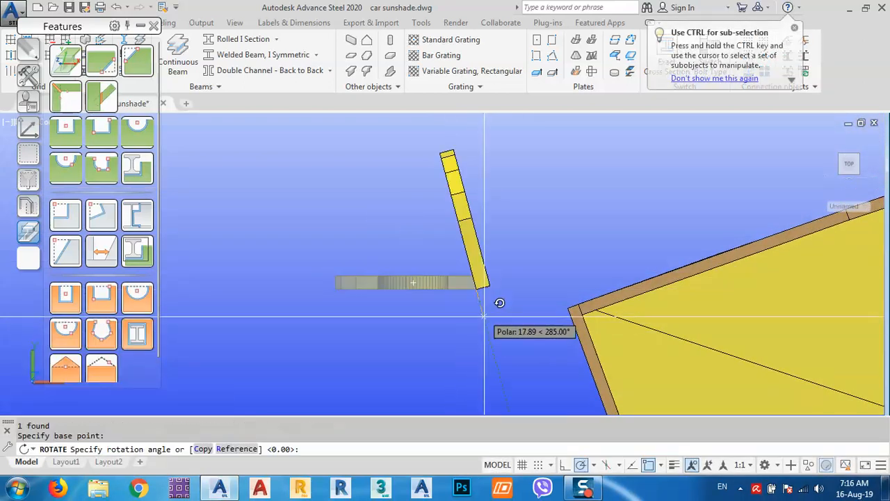
left_click(510, 324)
Step: Move the tilted plate by its lower end corner onto the top joint between the frame's two edge plates
left_click(473, 282)
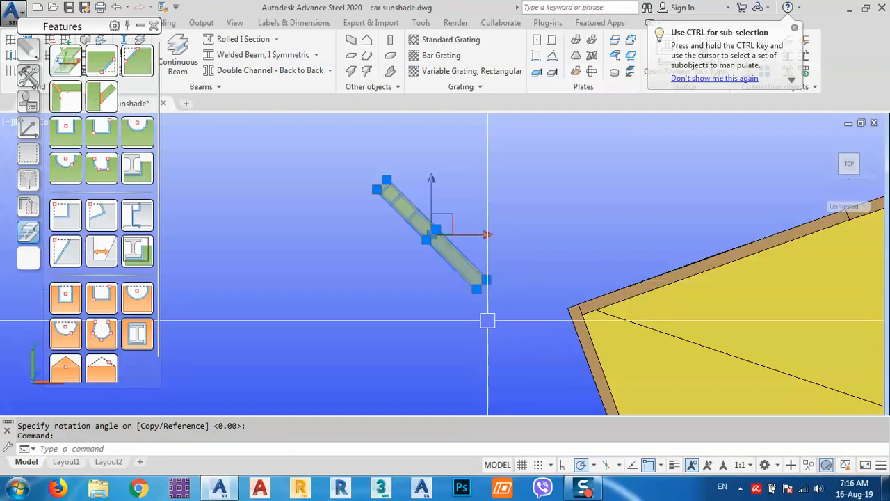
scroll(486, 321, "up", 2)
middle_click_drag(487, 322, 467, 320)
type("m")
key("Return")
left_click(450, 276)
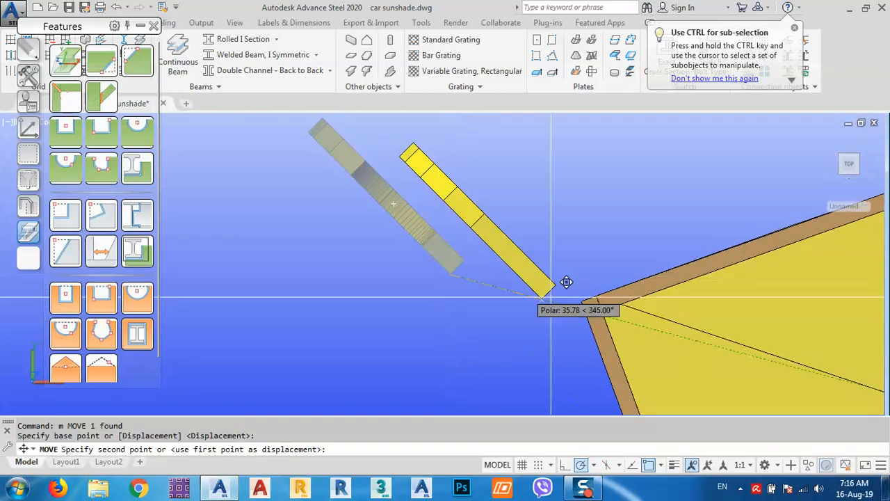
left_click(596, 295)
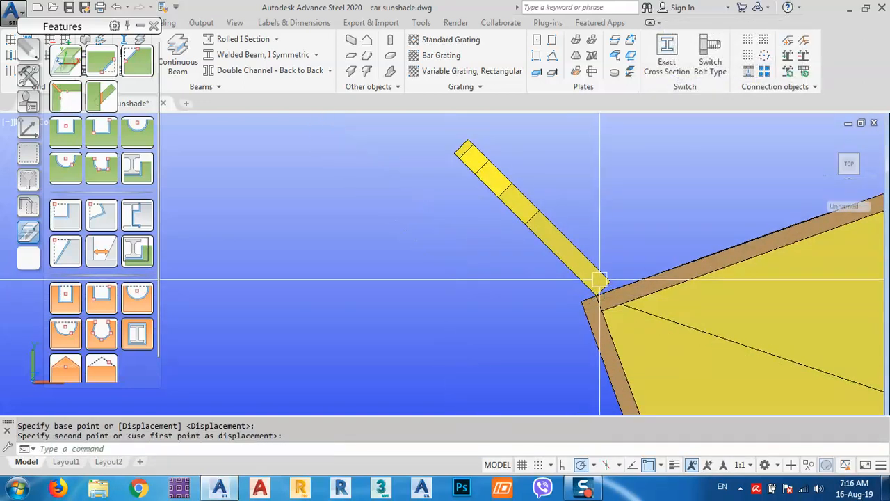
Step: Rotate the plate about the joint by reference, with polar tracking off, so its straight end lies flush on the rafter's sloping top flange
left_click(600, 273)
middle_click_drag(653, 240, 558, 305)
type("r")
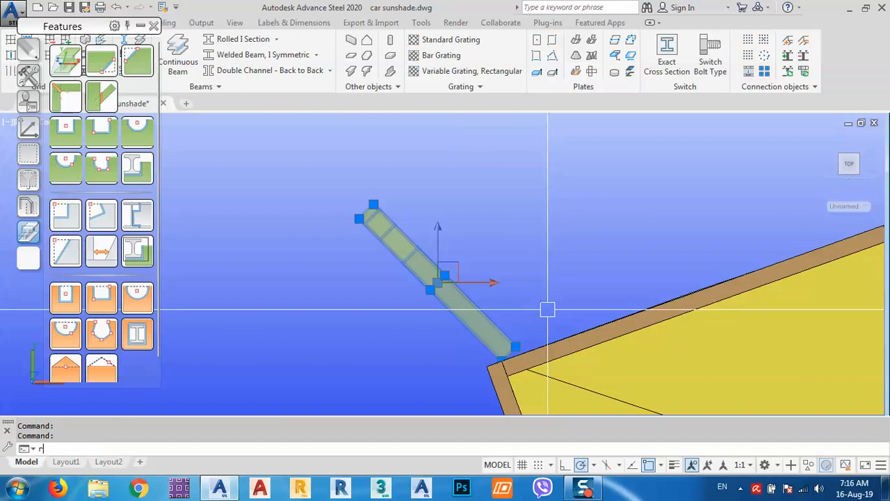
type("o")
key("Return")
scroll(501, 327, "up", 3)
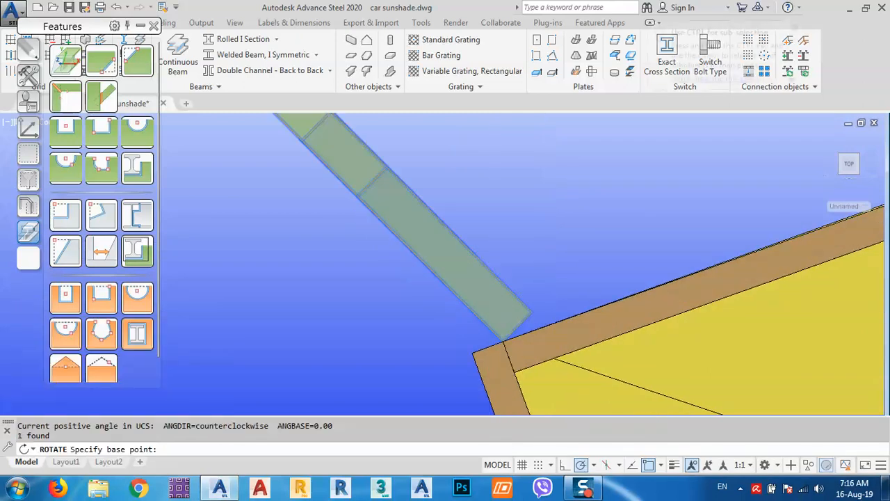
left_click(501, 328)
type("r")
key("Return")
left_click(501, 328)
left_click(541, 289)
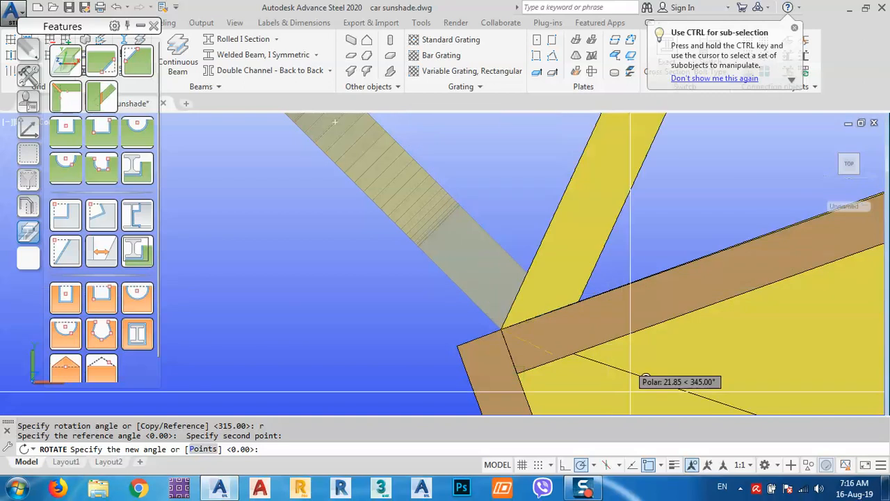
key("F10")
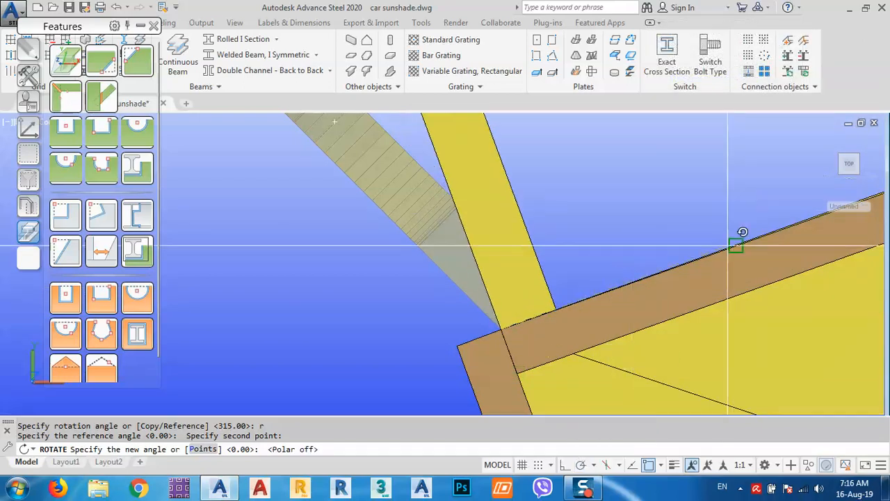
left_click(739, 238)
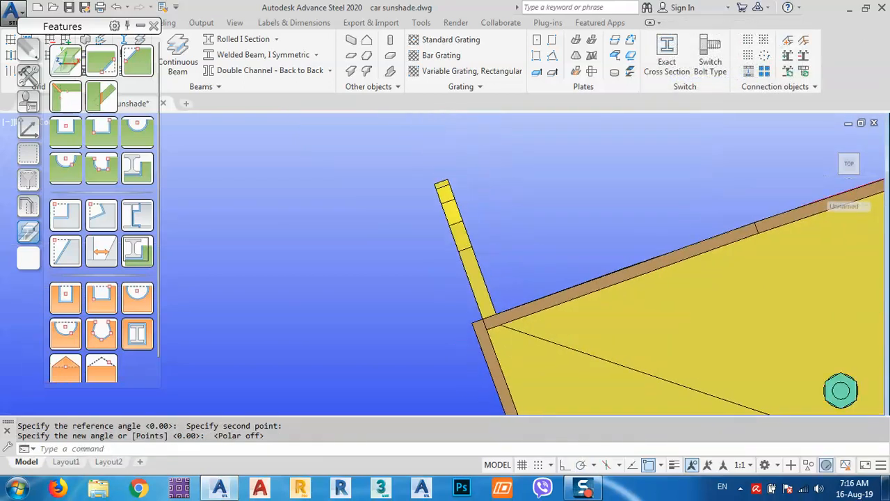
Step: Try to move the plate from its bottom edge midpoint onto the web's strip along the rafter's top flange
scroll(512, 284, "down", 4)
middle_click_drag(608, 308, 500, 306, "shift")
scroll(452, 301, "up", 10)
middle_click_drag(435, 317, 530, 241)
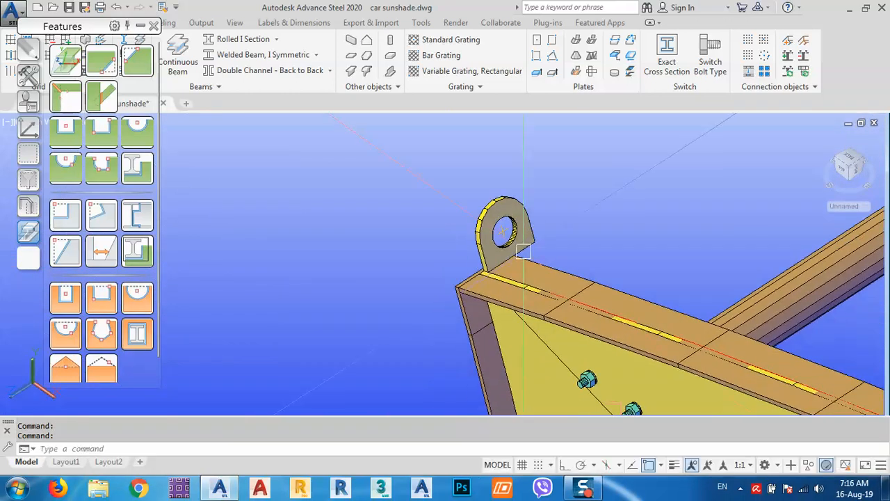
scroll(523, 251, "up", 3)
left_click(534, 256)
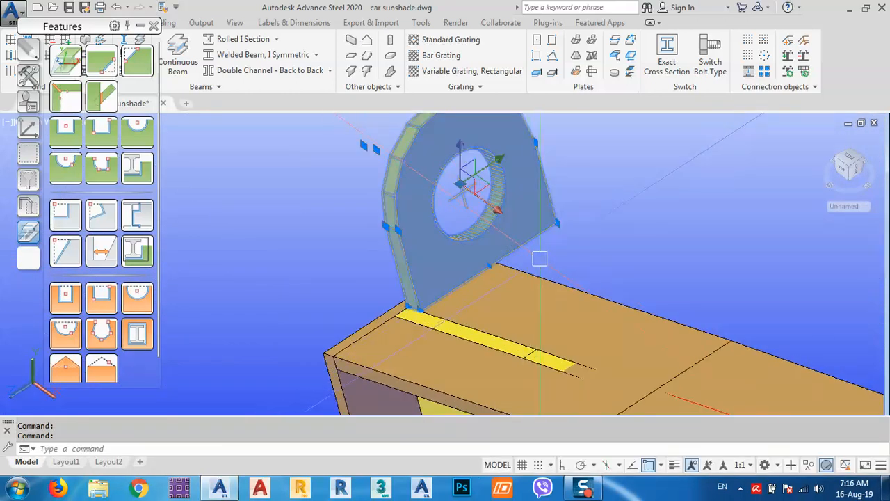
type("m")
key("Return")
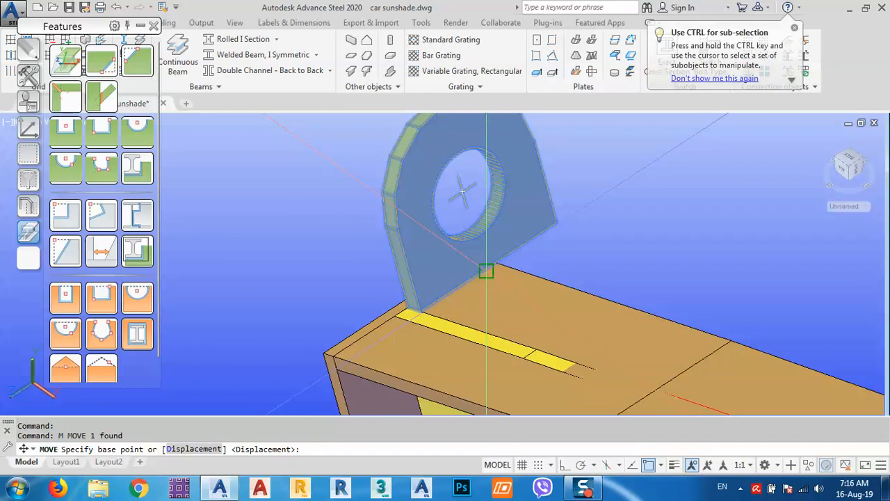
left_click(486, 270)
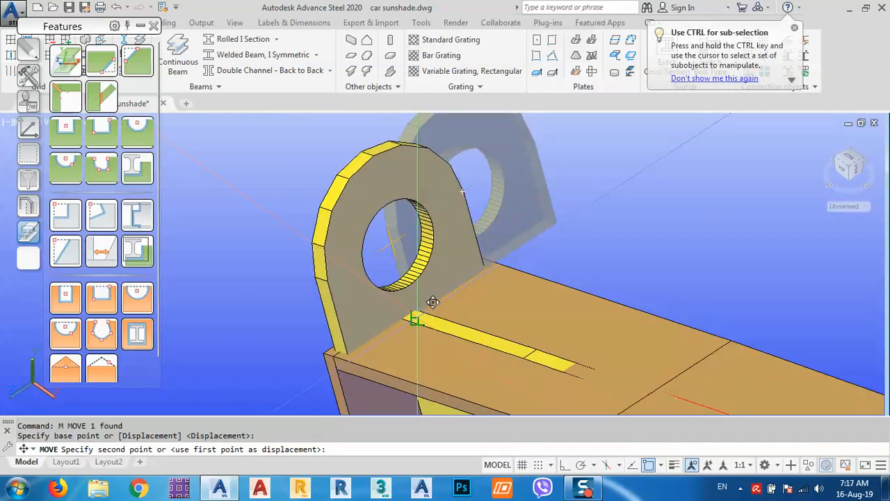
left_click(431, 304)
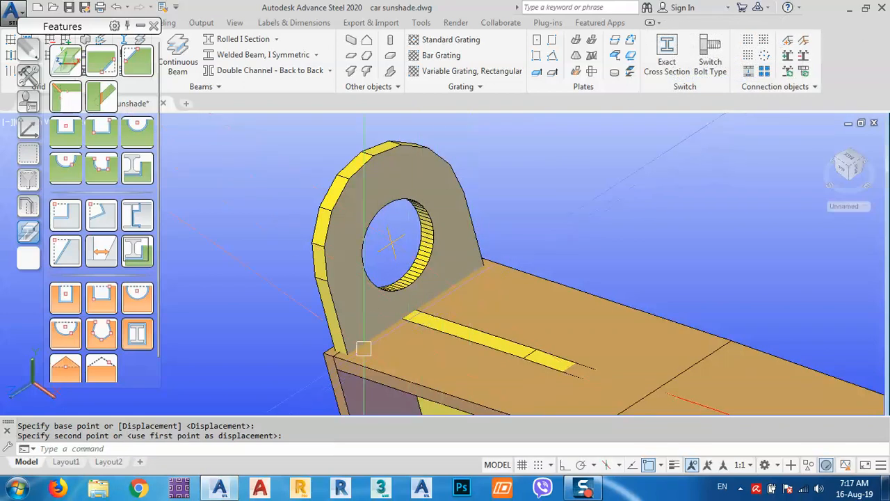
Step: Undo the last move of the plate on the rafter's top flange
scroll(363, 348, "up", 2)
middle_click_drag(413, 348, 380, 302, "shift")
left_click(355, 286)
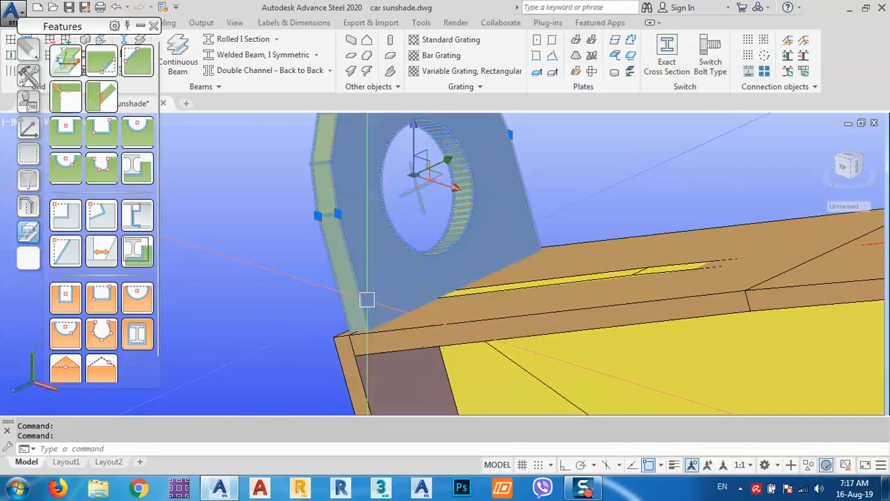
key("ctrl+z")
key("ctrl+z")
key("ctrl+z")
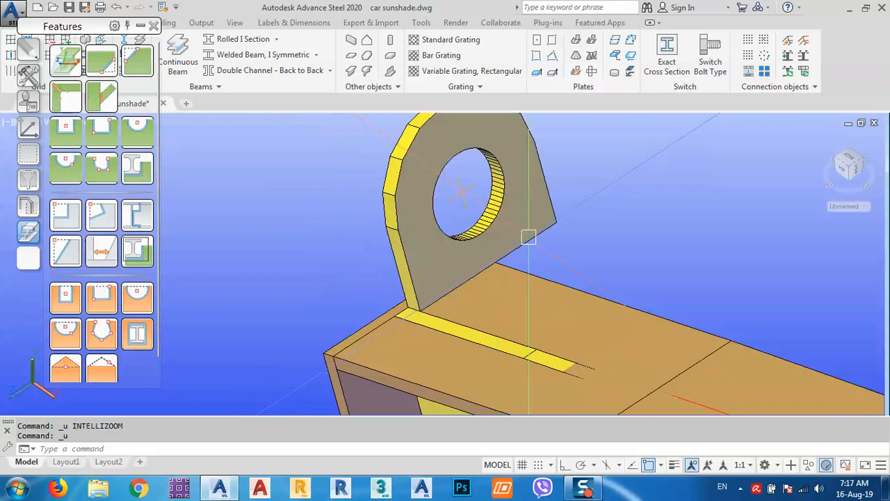
Step: Move the holed plate 50 along the positive Z axis across the flange, with polar tracking on
left_click(540, 228)
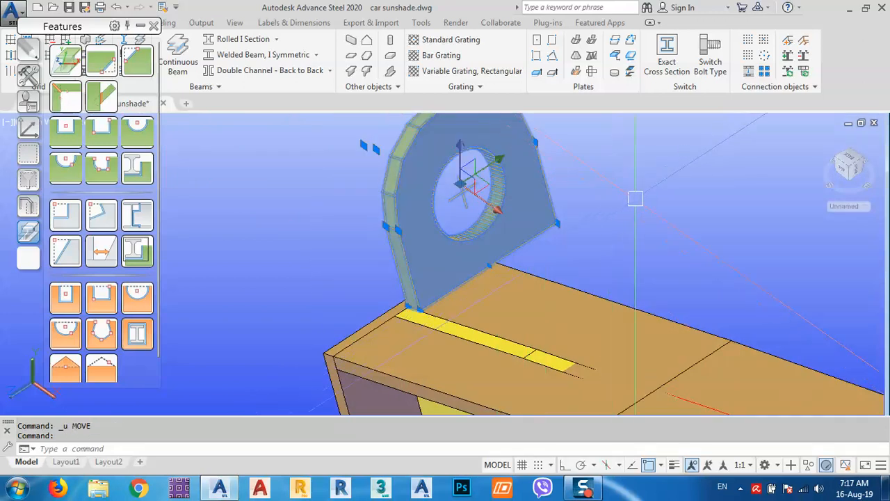
type("m")
key("Return")
left_click(665, 191)
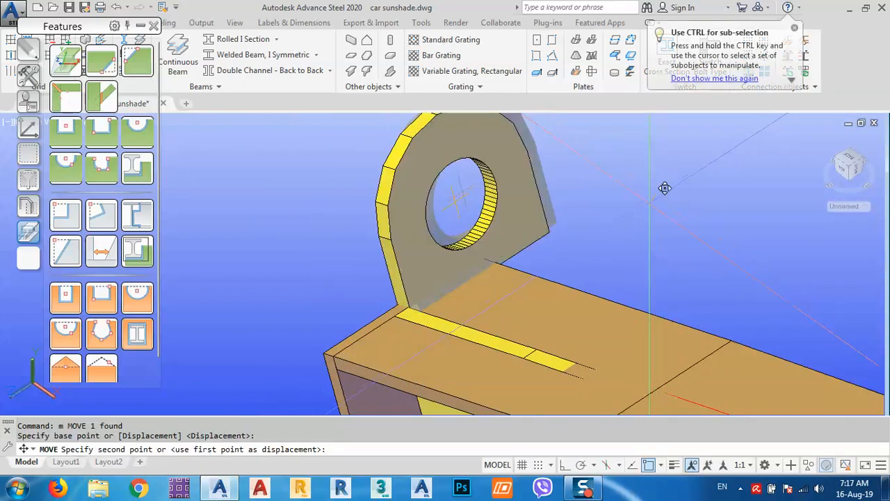
left_click(582, 465)
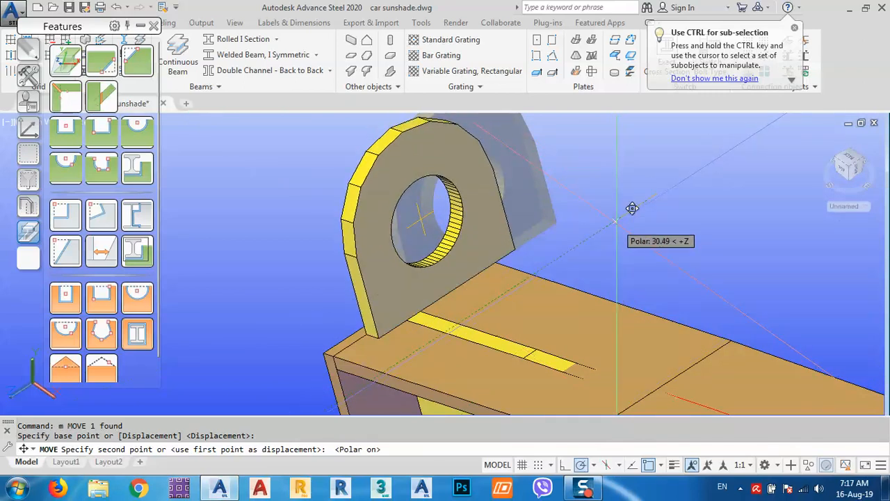
type("50")
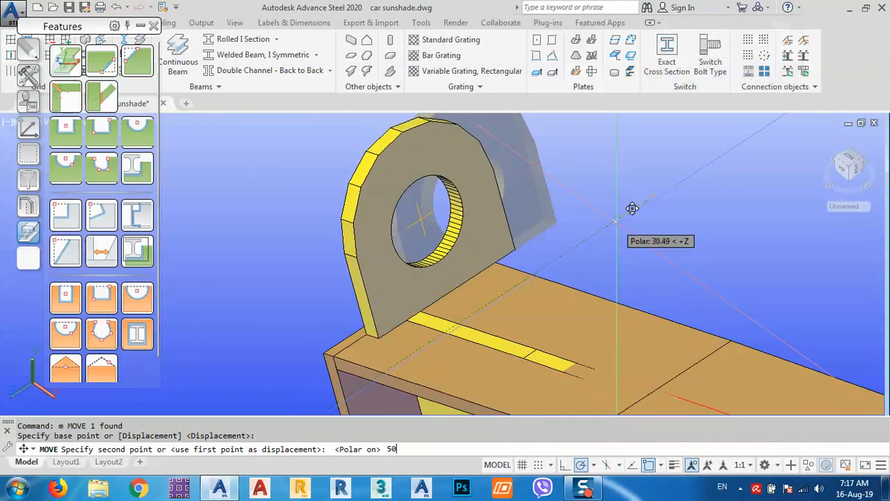
key("Return")
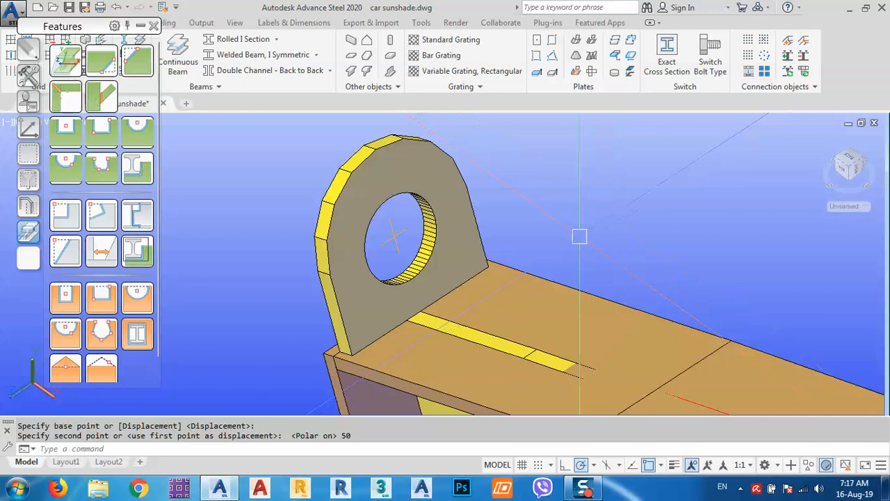
Step: Examine the holed plate's seating on the flange and its position on the whole frame
scroll(456, 291, "down", 2)
key("Return")
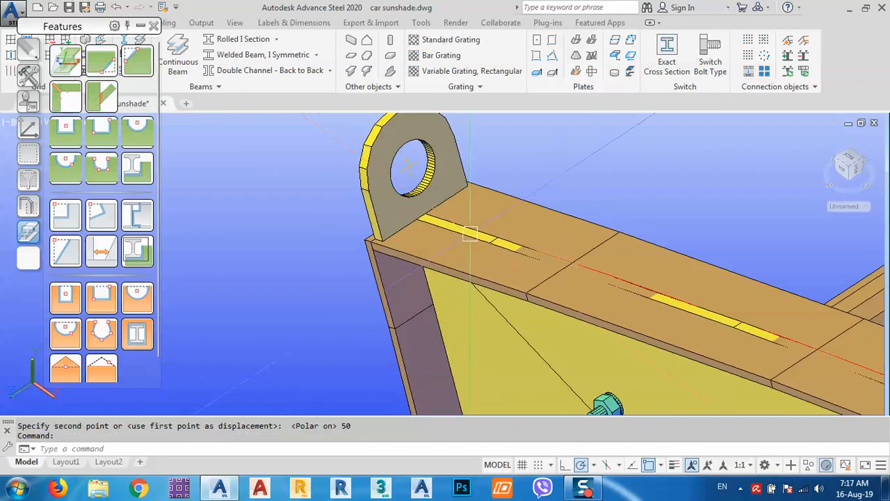
scroll(418, 208, "up", 5)
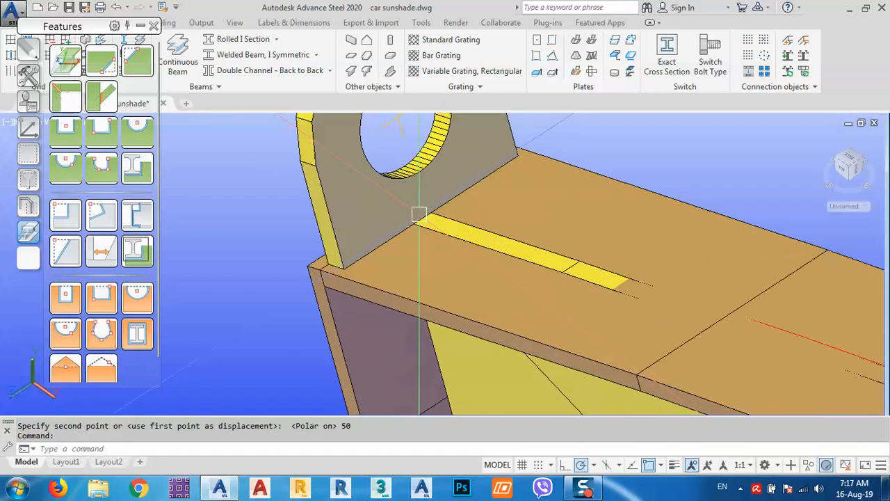
scroll(515, 257, "down", 6)
middle_click_drag(585, 276, 596, 259, "shift")
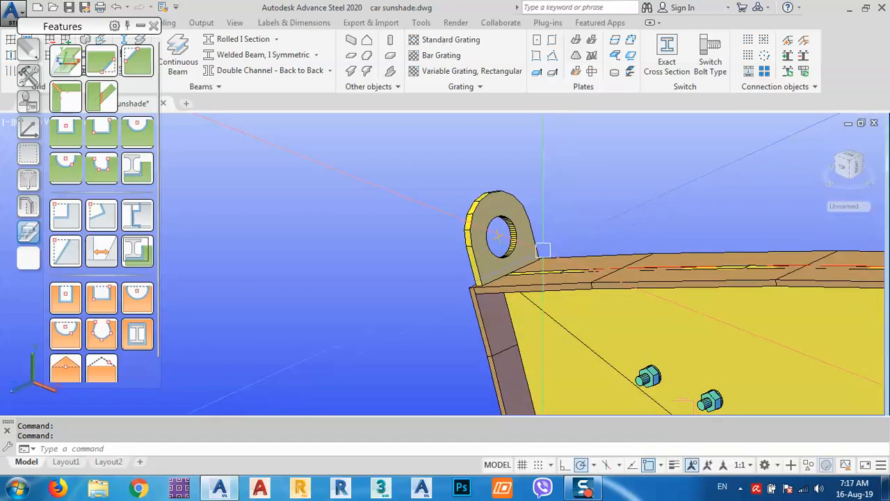
scroll(543, 250, "down", 3)
middle_click_drag(666, 258, 527, 303)
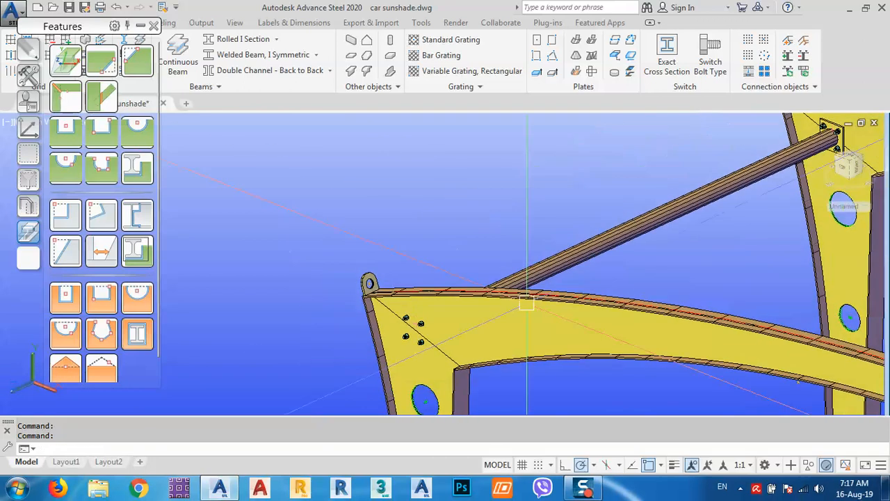
Step: Copy the holed plate onto the other three frames with Transform elements, spacing the copies 3000 along the negative Z direction
scroll(327, 286, "up", 4)
scroll(468, 254, "up", 5)
left_click(468, 254)
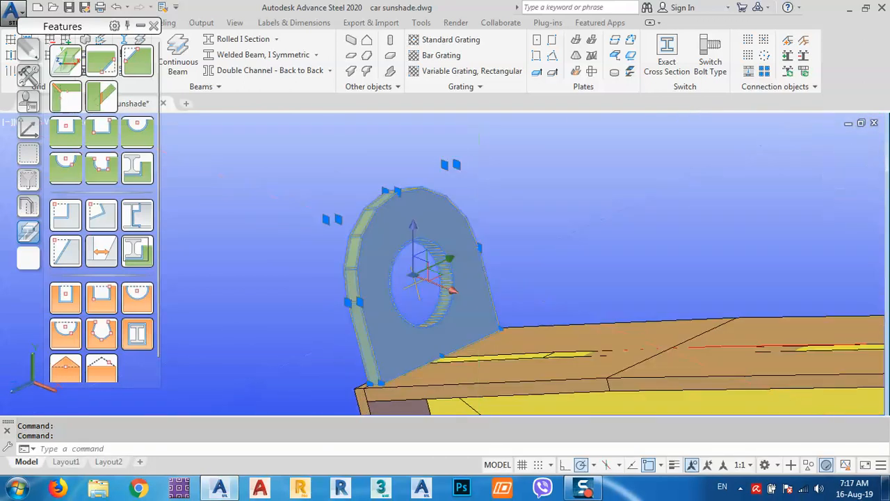
left_click(28, 75)
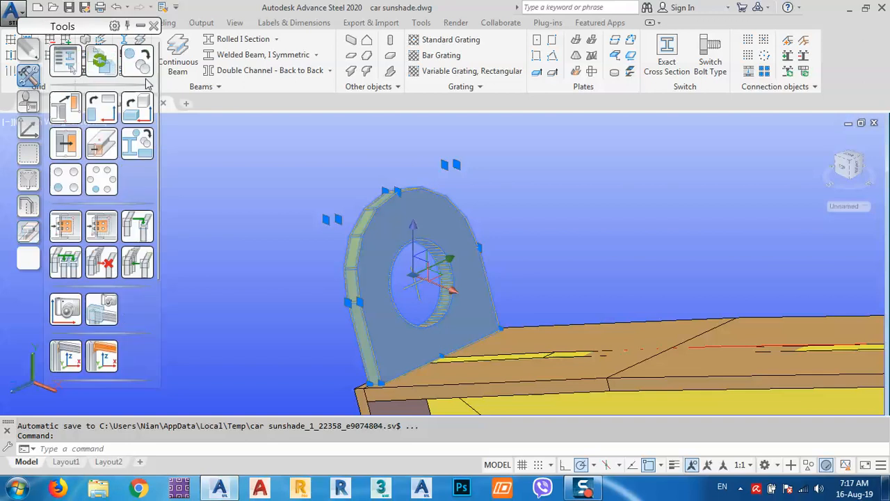
left_click(137, 59)
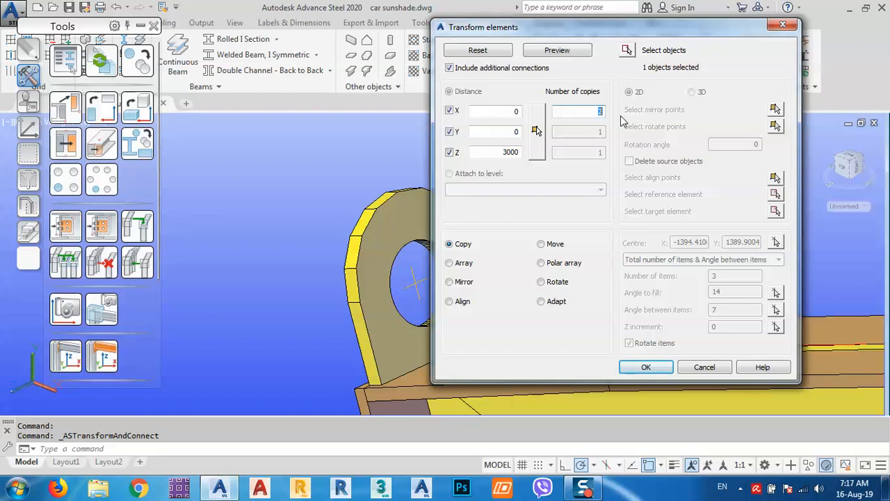
left_click(534, 130)
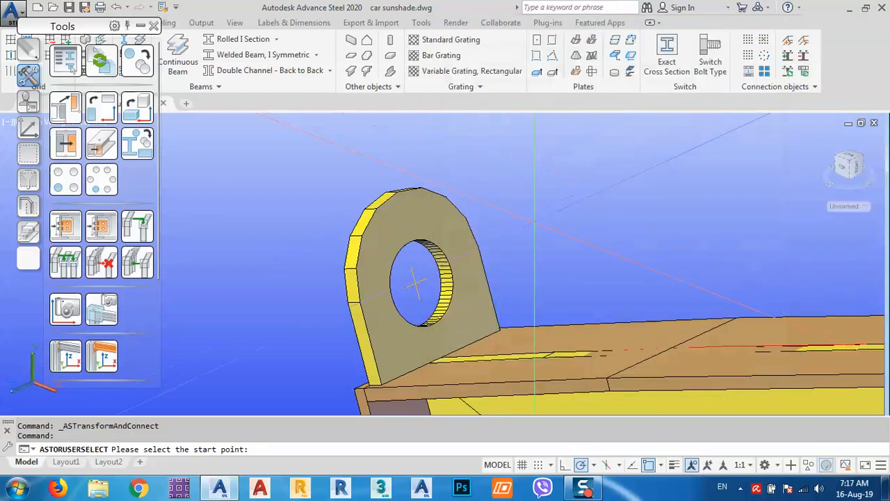
scroll(533, 251, "down", 8)
middle_click_drag(656, 238, 599, 262, "shift")
left_click(562, 291)
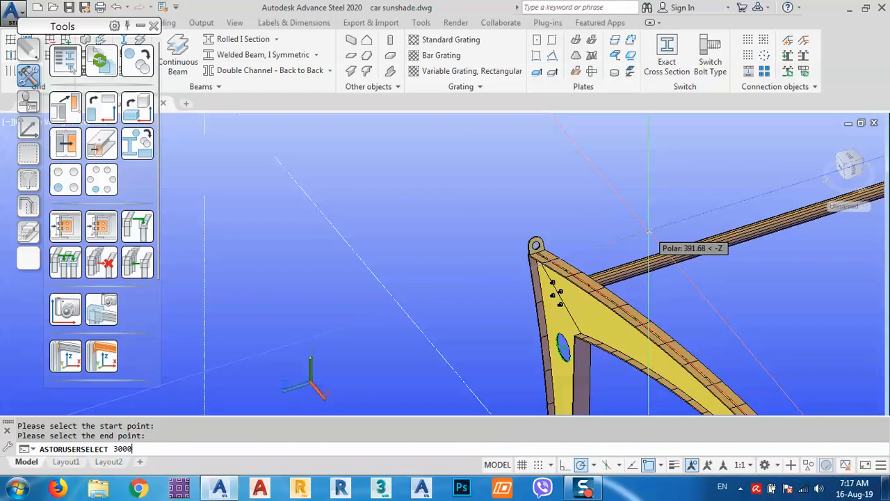
key("Return")
left_click(556, 50)
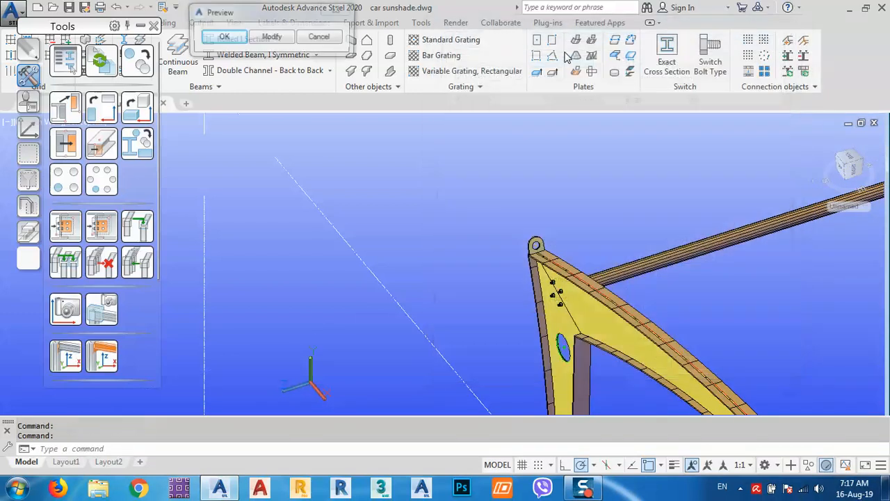
scroll(515, 276, "down", 4)
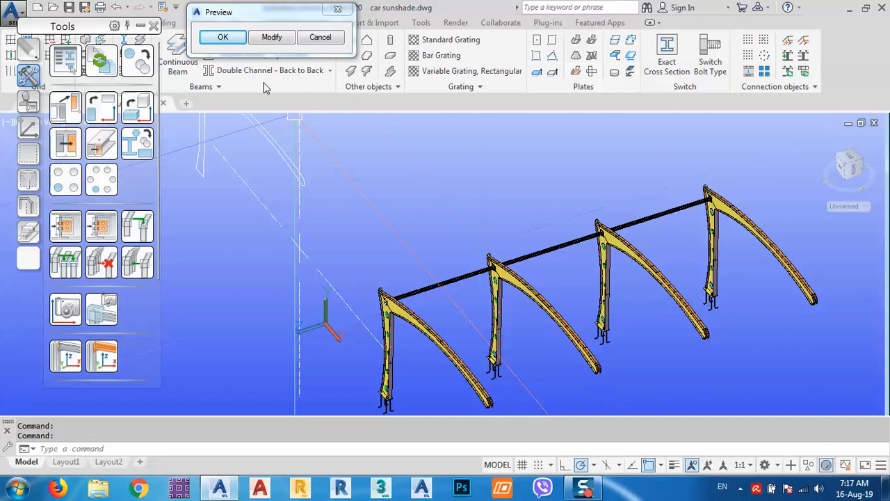
left_click(223, 37)
Step: Weld the holed plate to the nearest frame's top flange, placing the weld point at the plate's bottom corner
scroll(392, 303, "up", 5)
scroll(391, 302, "up", 4)
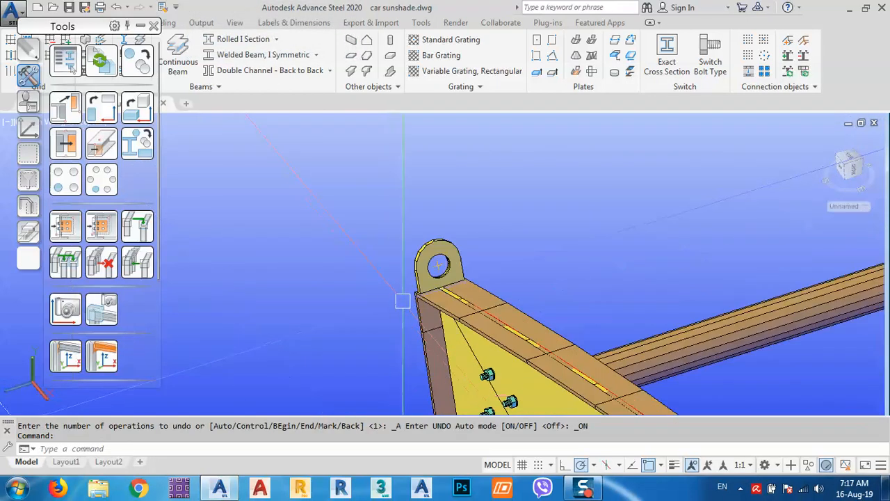
left_click(787, 45)
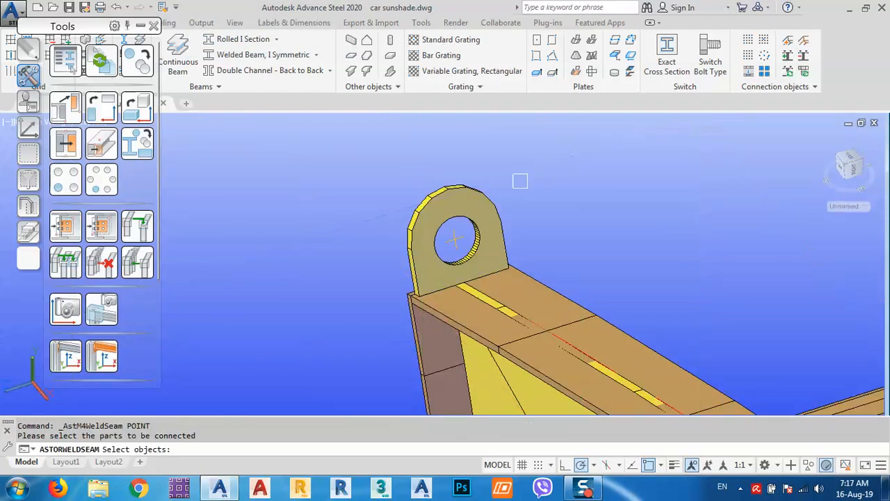
left_click(488, 206)
left_click(567, 300)
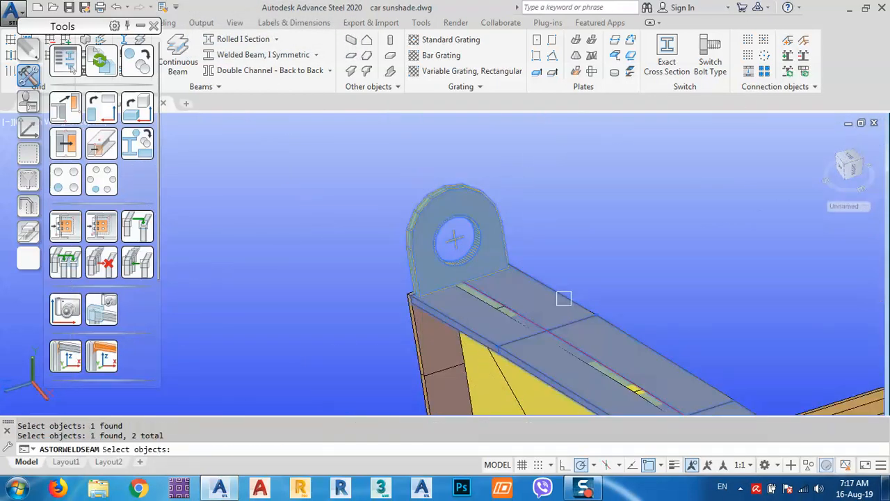
key("Return")
scroll(507, 272, "up", 5)
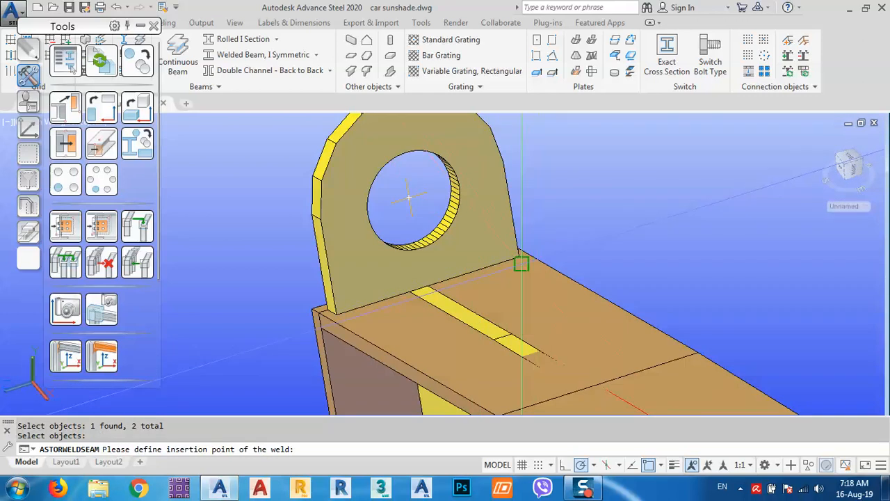
left_click(519, 256)
key("Escape")
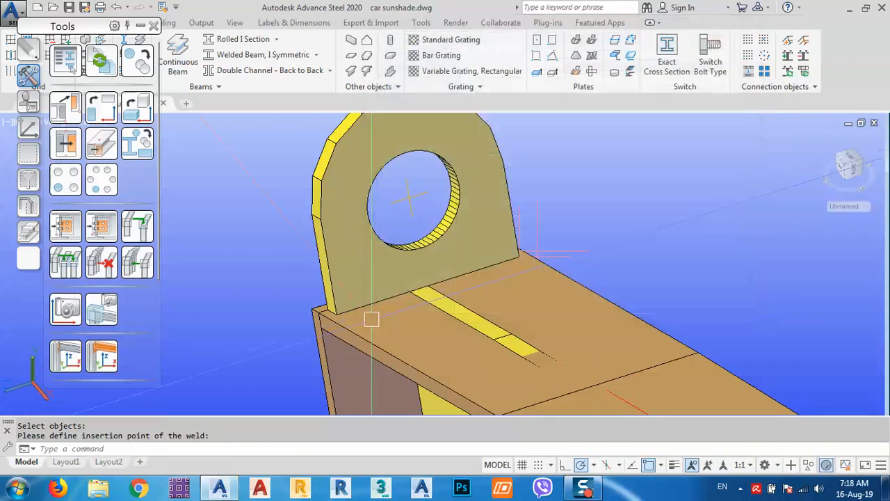
Step: Add a weld point joining the second frame's holed plate to its top flange at the plate's bottom corner
scroll(373, 318, "down", 7)
scroll(734, 207, "up", 10)
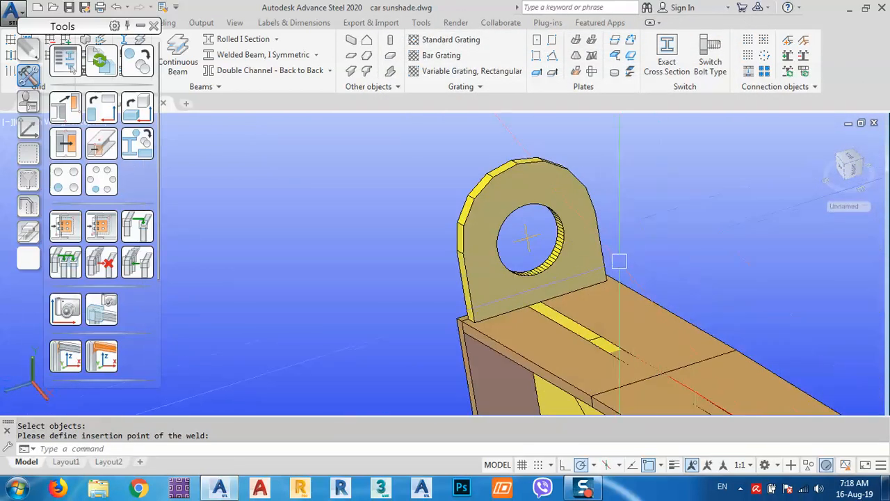
left_click(605, 259)
left_click(626, 281)
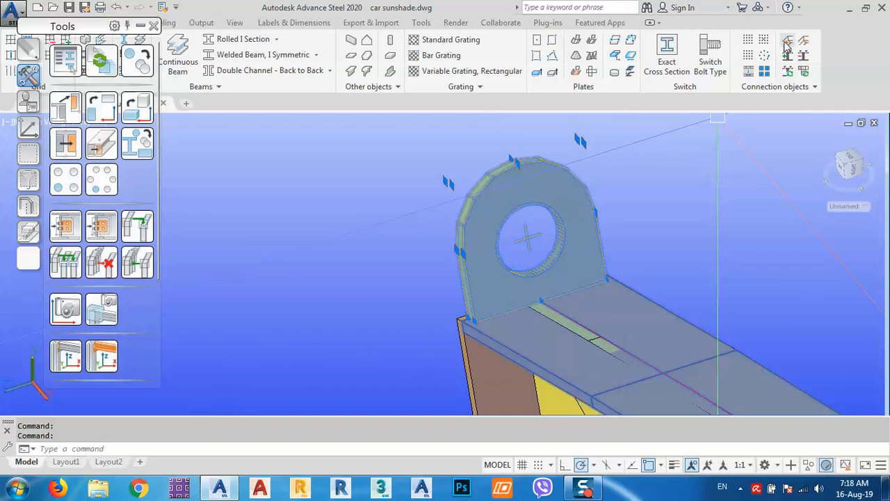
left_click(788, 55)
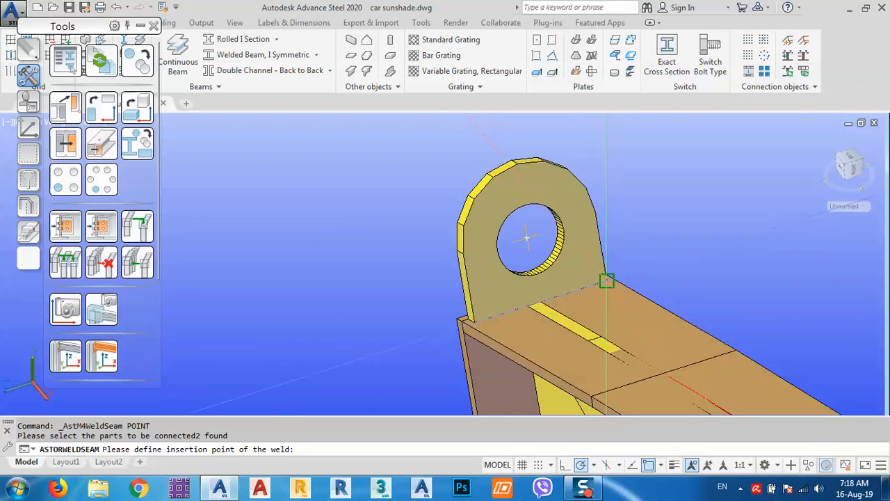
left_click(608, 286)
key("Escape")
Step: Add a weld point joining the third frame's holed plate to its top flange at the plate's bottom corner
scroll(433, 306, "down", 6)
middle_click_drag(817, 207, 546, 306)
scroll(556, 280, "up", 10)
left_click(545, 285)
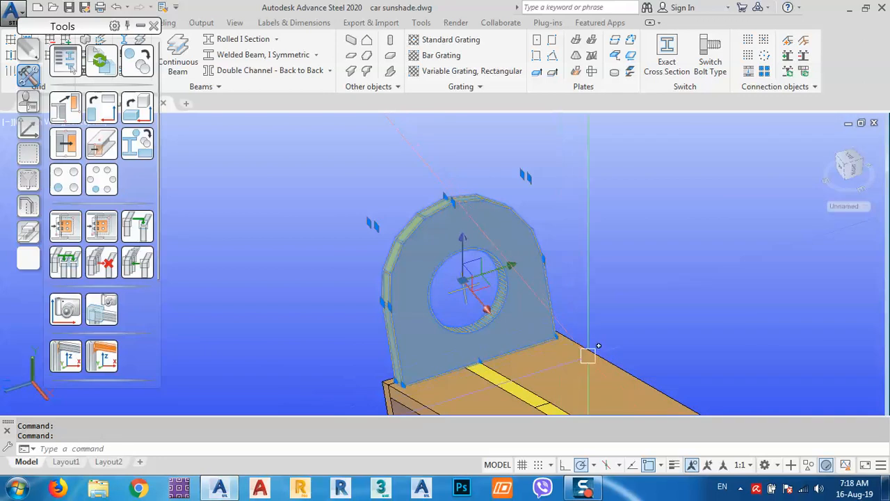
left_click(589, 353)
left_click(787, 39)
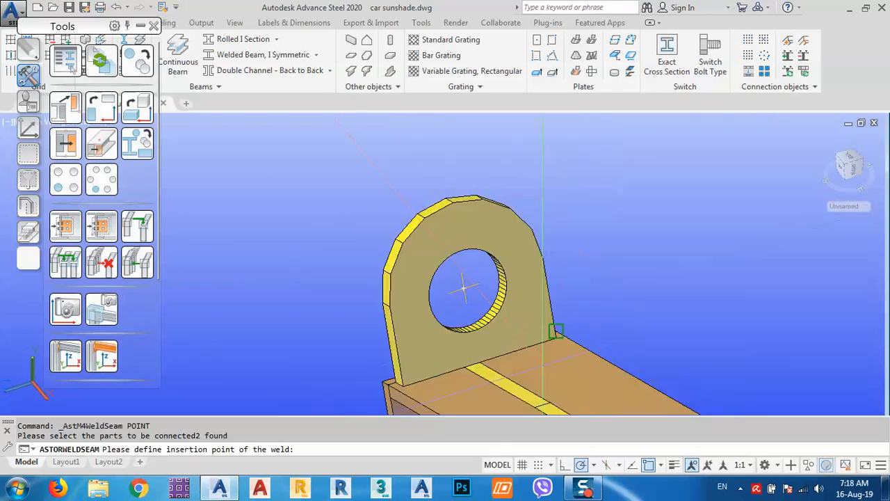
left_click(556, 338)
key("Escape")
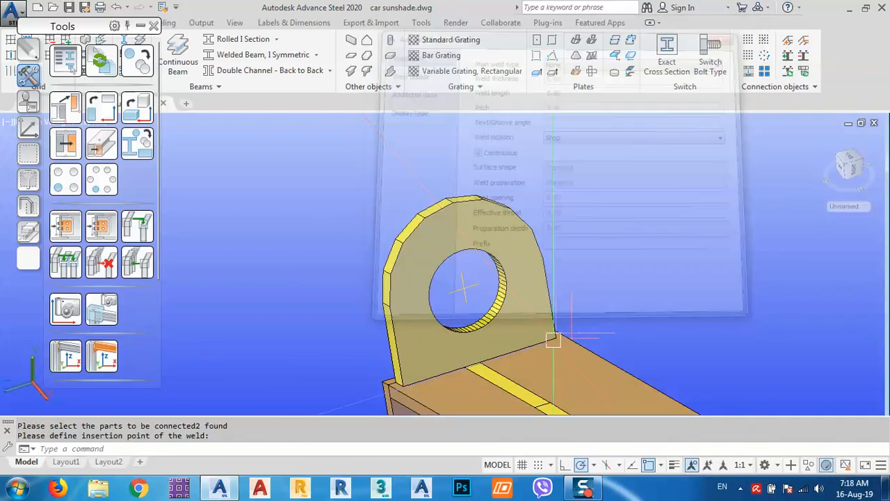
Step: Add a weld point joining the farthest frame's holed plate to its top flange at the plate's bottom corner
scroll(482, 342, "down", 7)
scroll(657, 306, "up", 10)
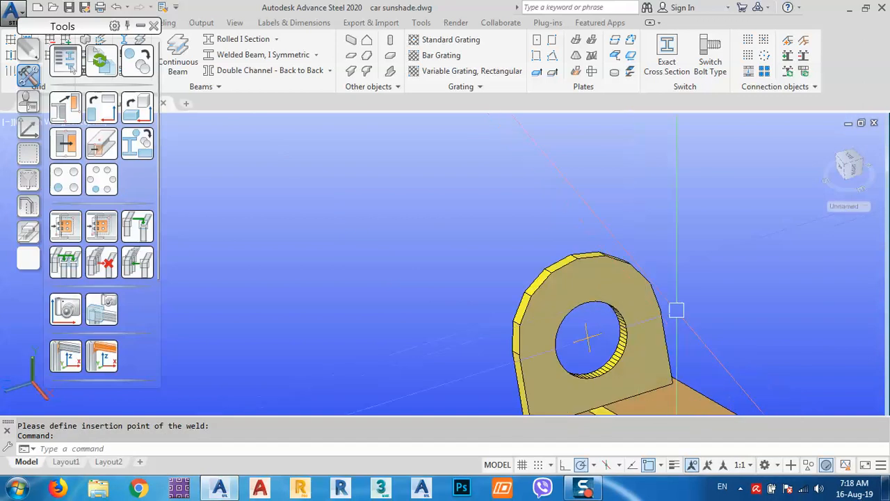
left_click(673, 369)
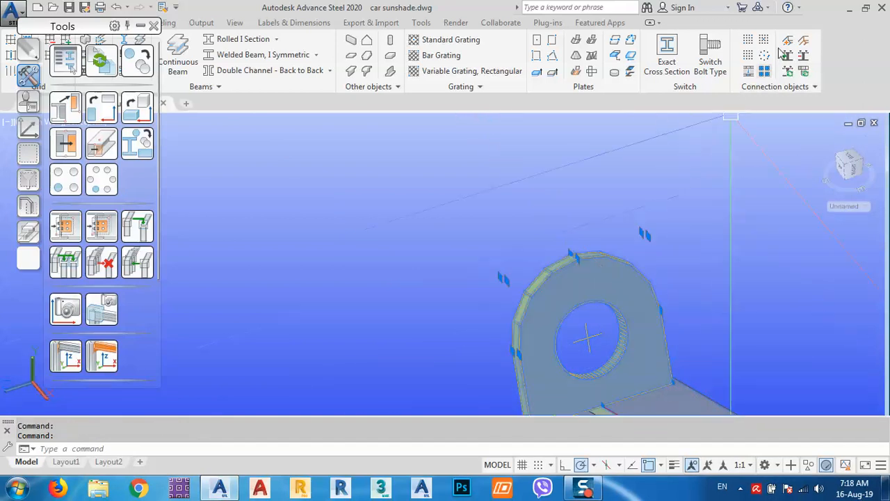
left_click(787, 41)
scroll(637, 311, "up", 3)
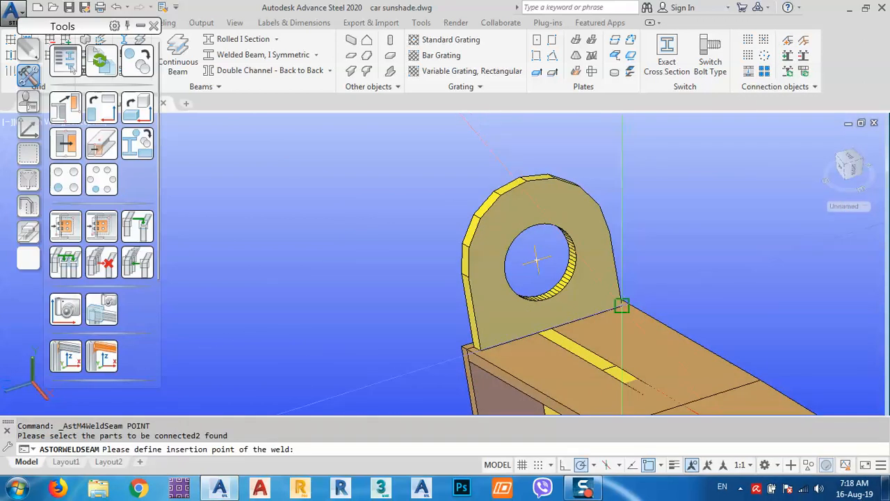
left_click(621, 306)
Step: Delete the dash-dot crossing axis lines in front of the row of frames
scroll(663, 194, "down", 5)
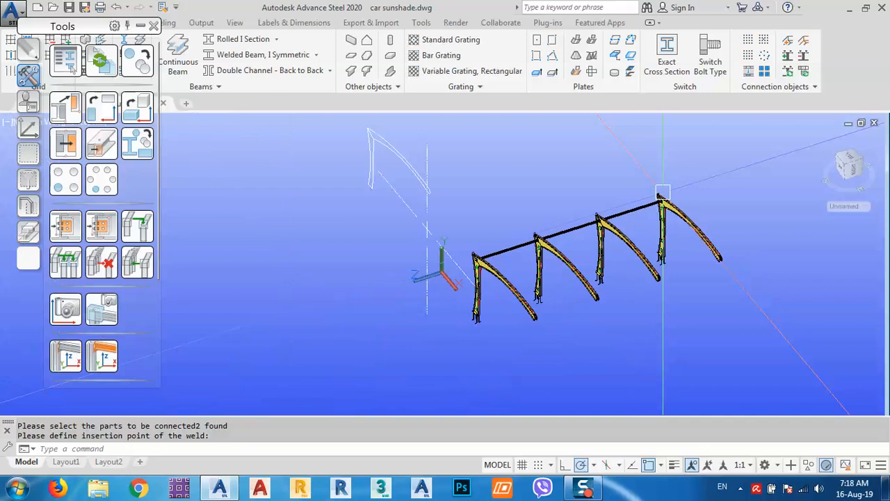
middle_click_drag(584, 362, 597, 333, "shift")
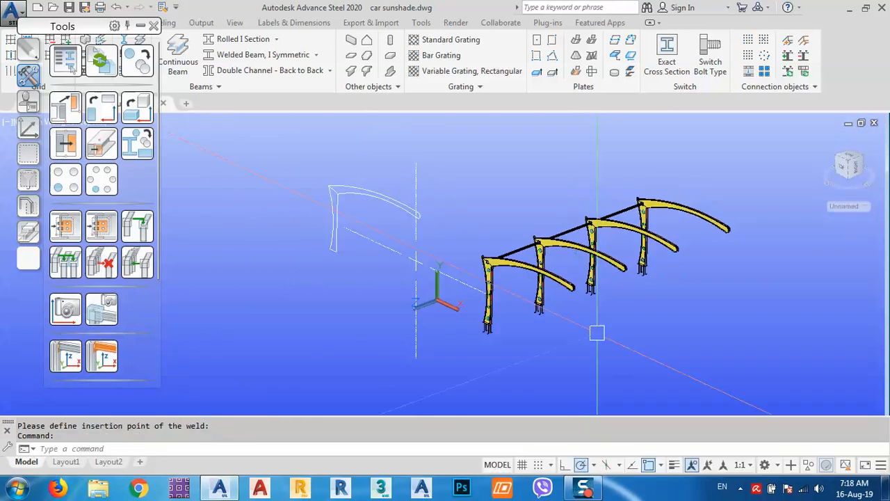
scroll(388, 261, "up", 2)
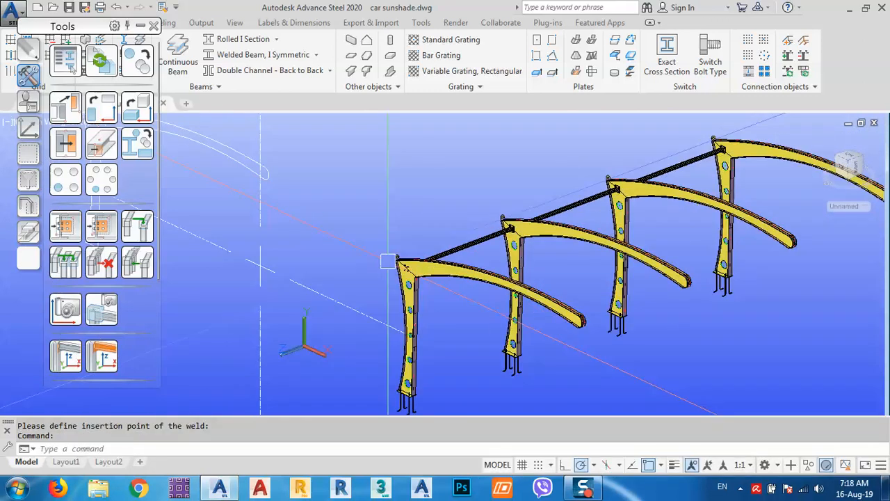
mouse_move(388, 261)
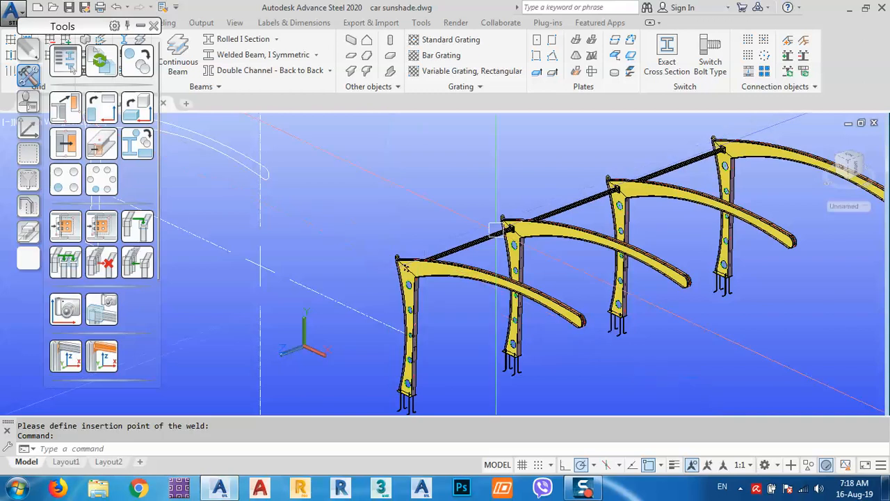
middle_click_drag(347, 265, 477, 262)
left_click(432, 282)
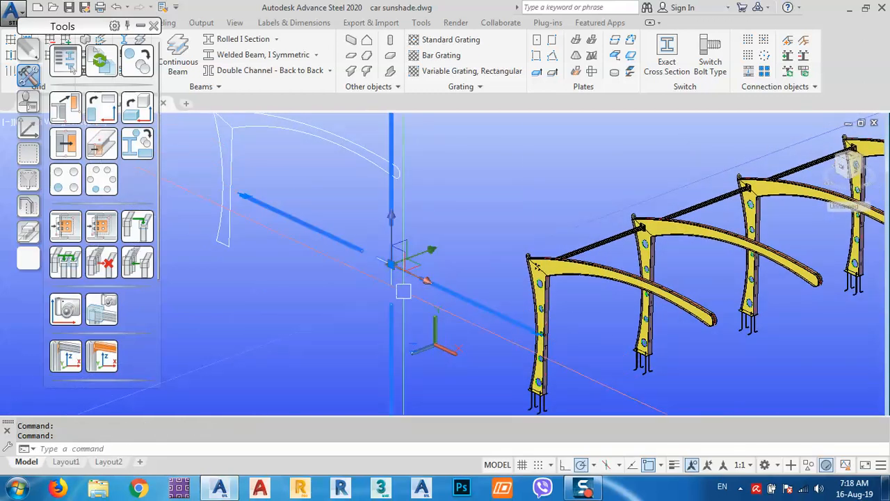
key("Delete")
Step: Close the floating tool palette to clear the view of the four connected frames
middle_click_drag(679, 294, 428, 287)
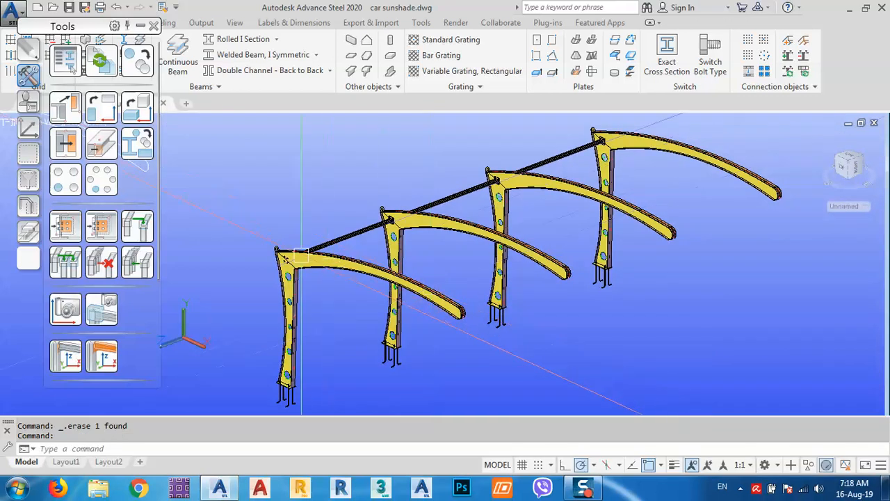
scroll(300, 255, "up", 3)
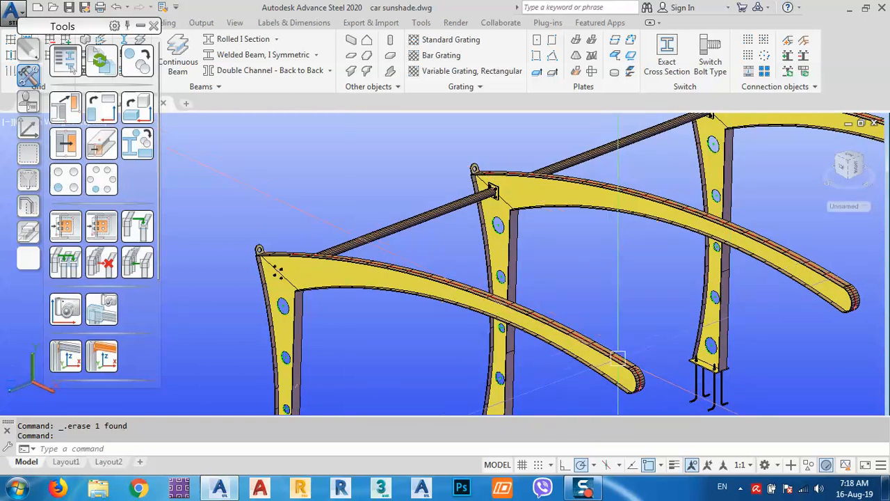
scroll(566, 260, "down", 5)
middle_click_drag(672, 275, 562, 277)
scroll(596, 283, "up", 2)
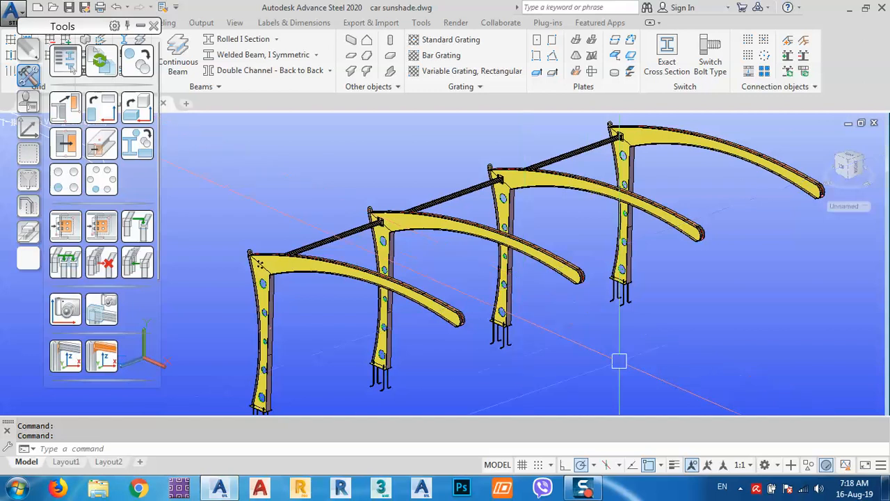
middle_click_drag(660, 334, 642, 336)
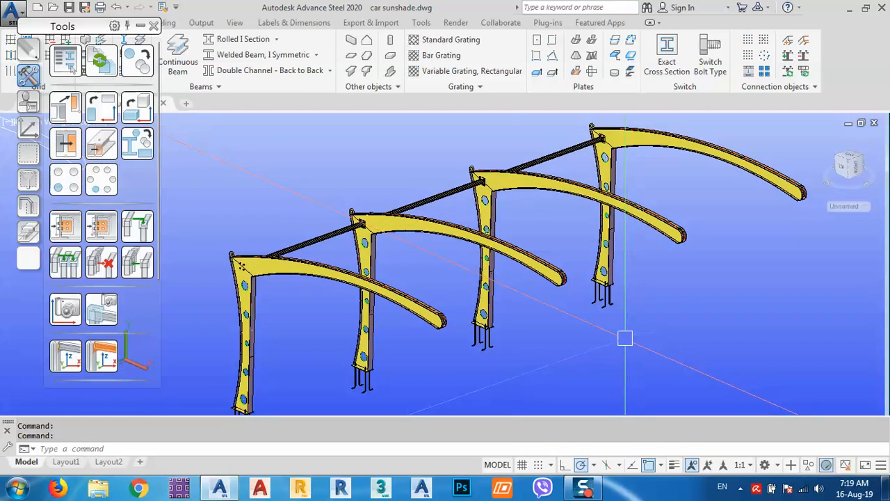
left_click(152, 26)
middle_click_drag(580, 227, 563, 227)
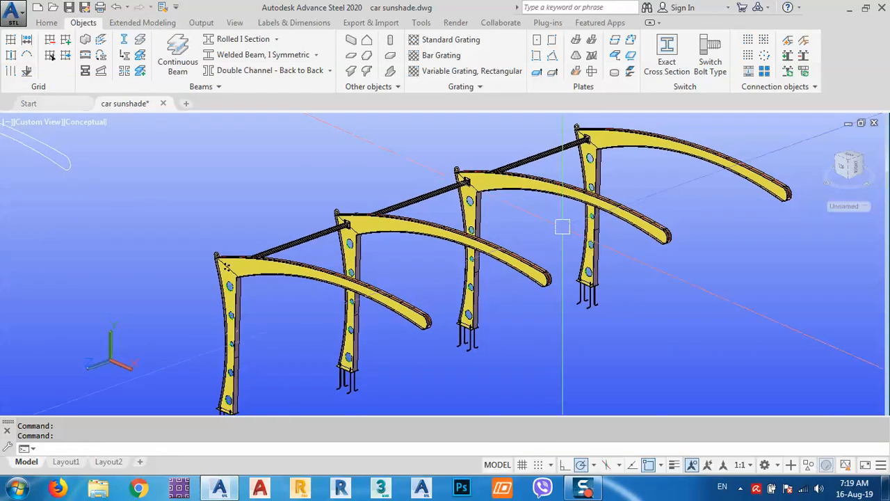
middle_click_drag(565, 260, 566, 260)
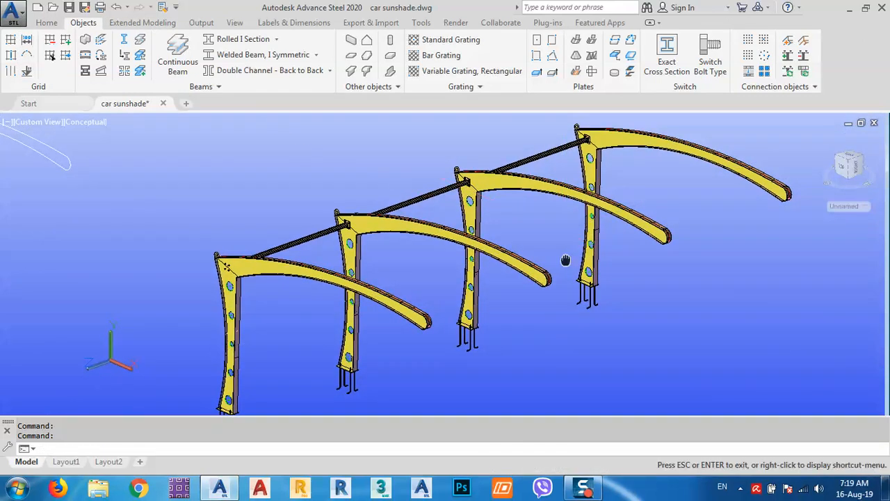
left_click_drag(565, 260, 578, 258)
key("Escape")
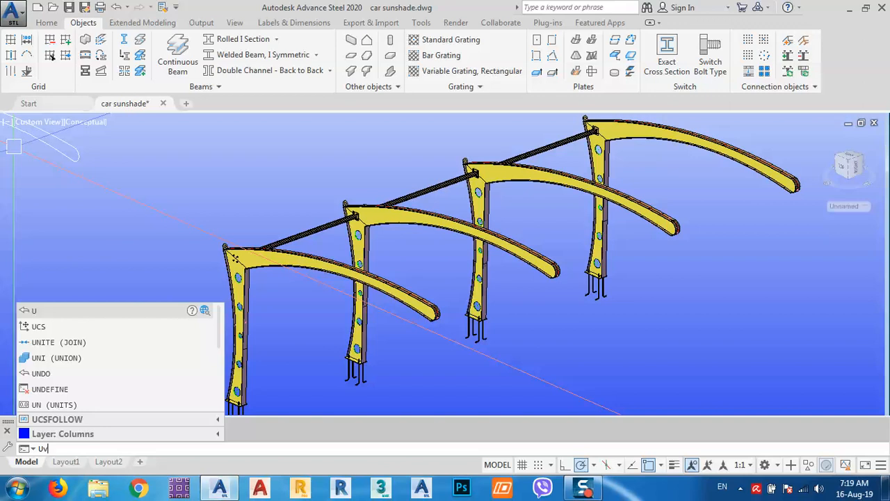
key("BackSpace")
type("S")
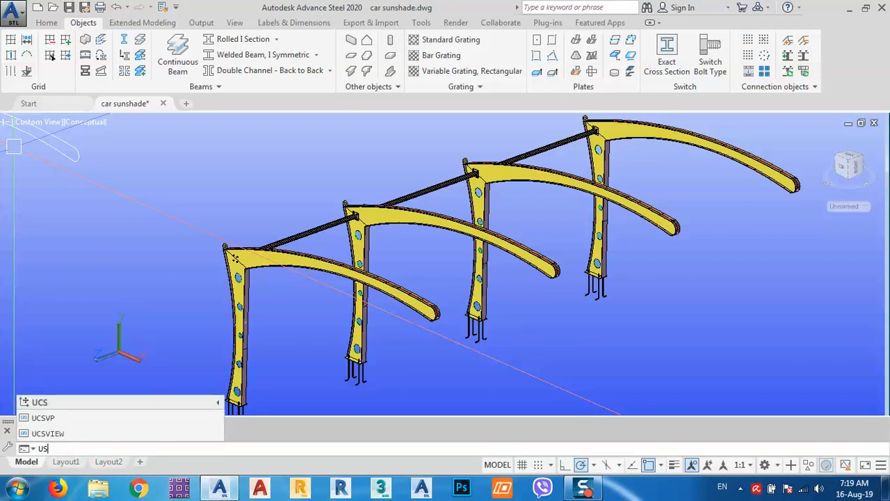
type("vs")
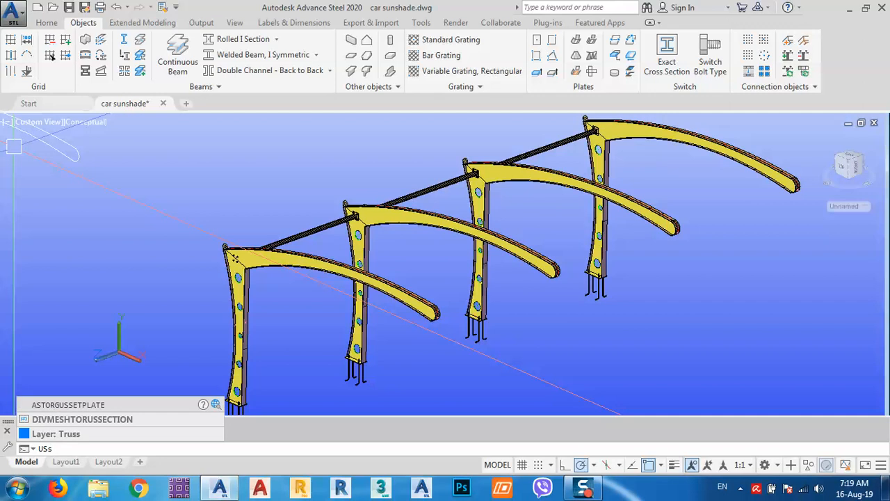
key("BackSpace")
key("BackSpace")
key("BackSpace")
Step: Reset the user coordinate system to World with the UCS command
type("u")
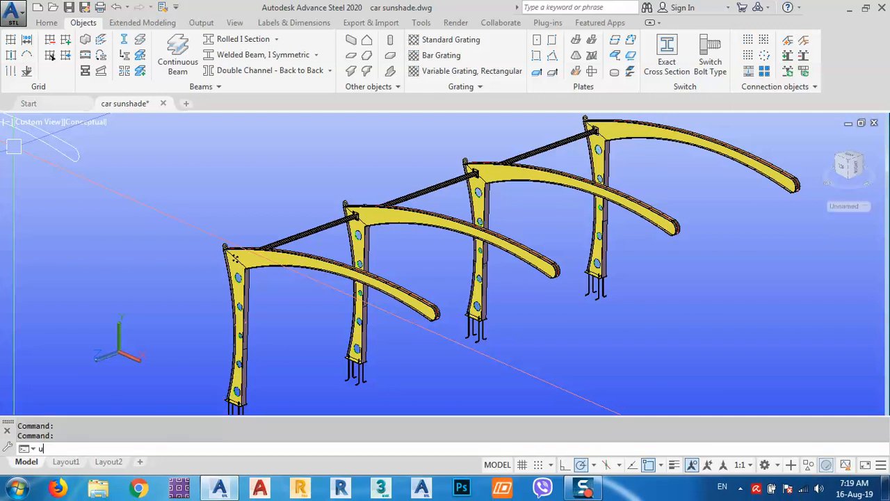
type("cs")
key("Return")
type("w")
key("Return")
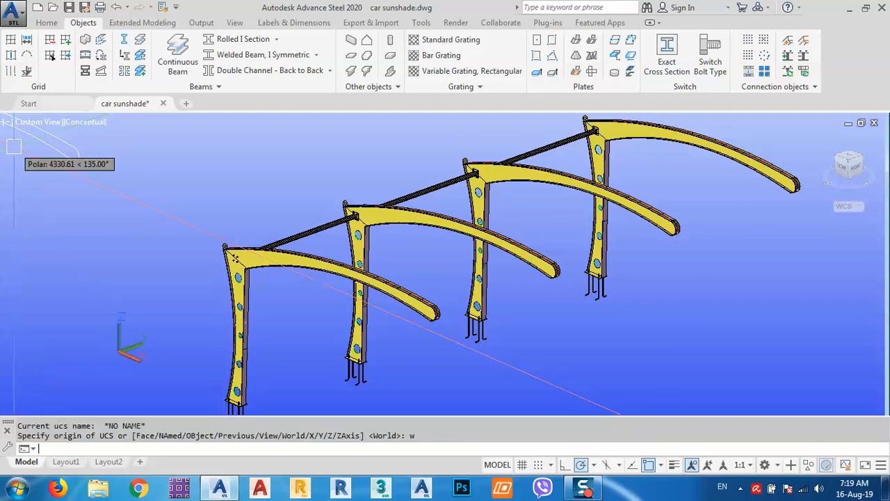